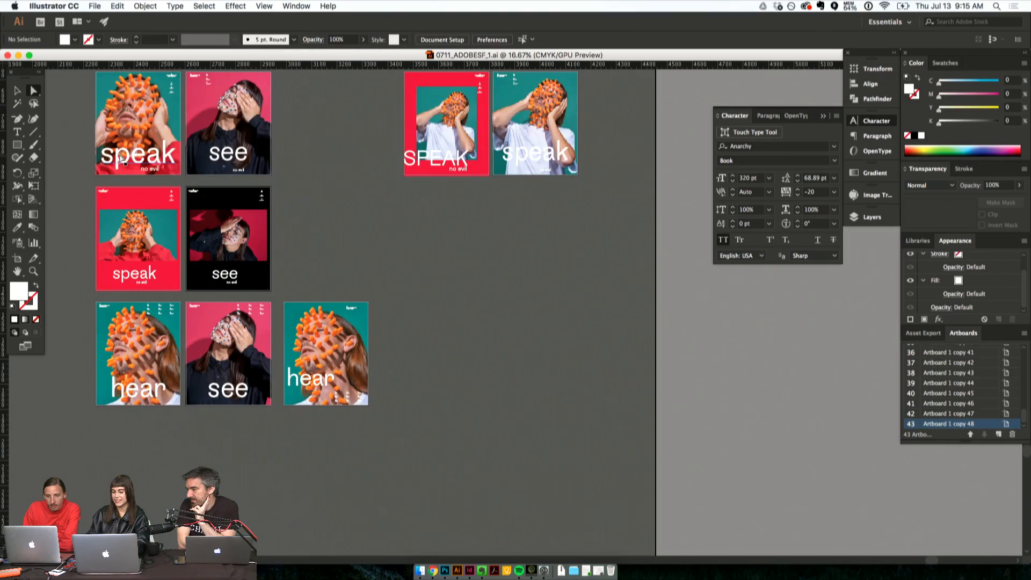
# - Survey the poster variations across the artboards, from the full-photo hear and see designs to the early two-photo See, Hear and Speak layouts
pyautogui.scroll(10, 450, 190)
pyautogui.hscroll(-5, 449, 191)
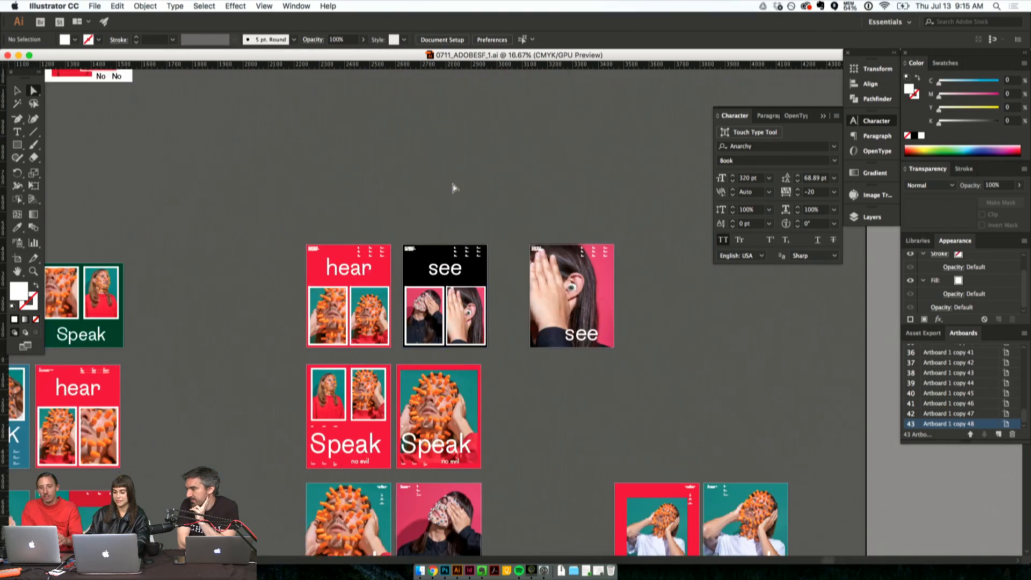
pyautogui.hscroll(-10, 453, 188)
pyautogui.scroll(-6, 452, 188)
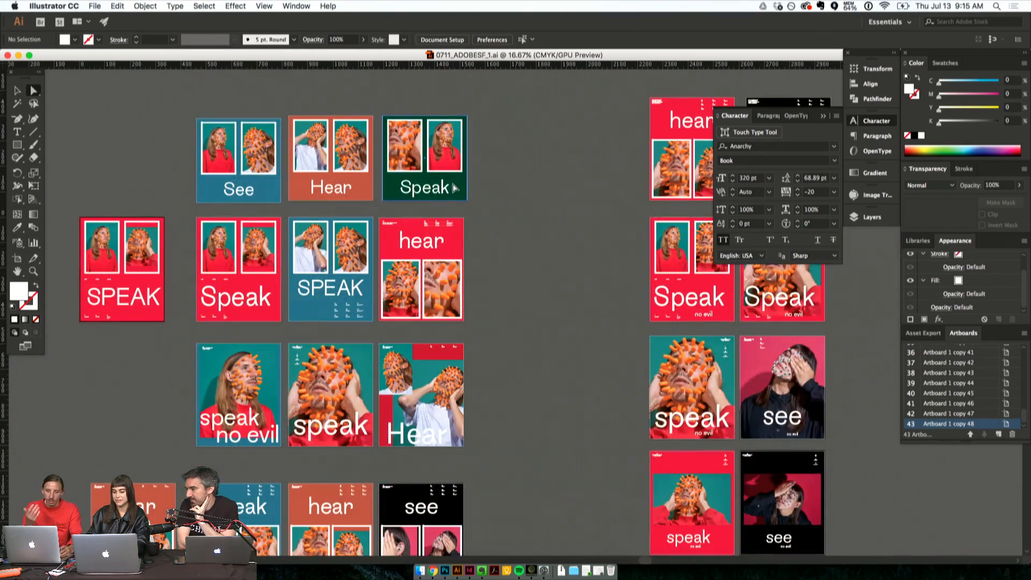
pyautogui.hscroll(5, 452, 188)
pyautogui.scroll(1, 452, 188)
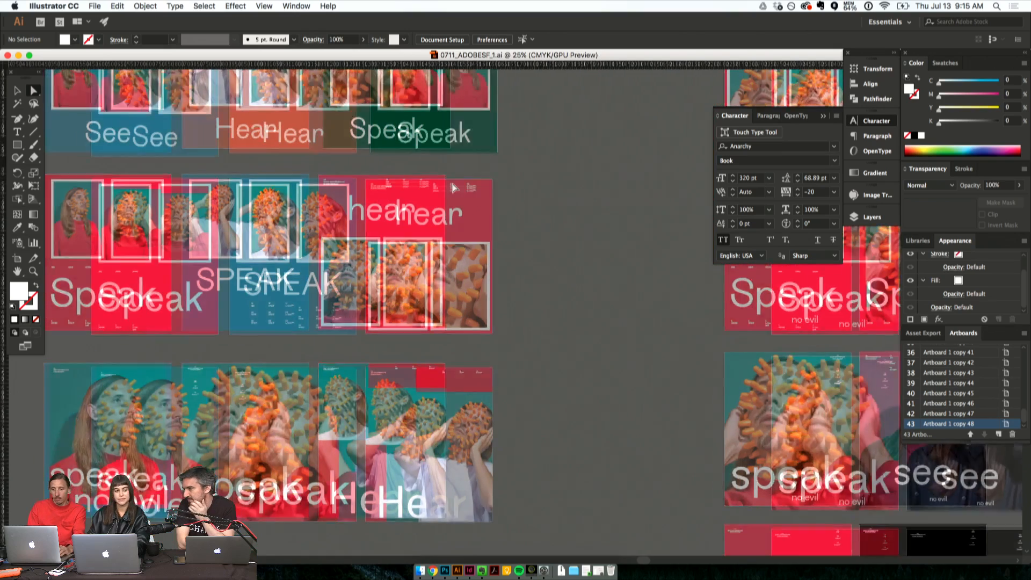
pyautogui.scroll(3, 452, 188)
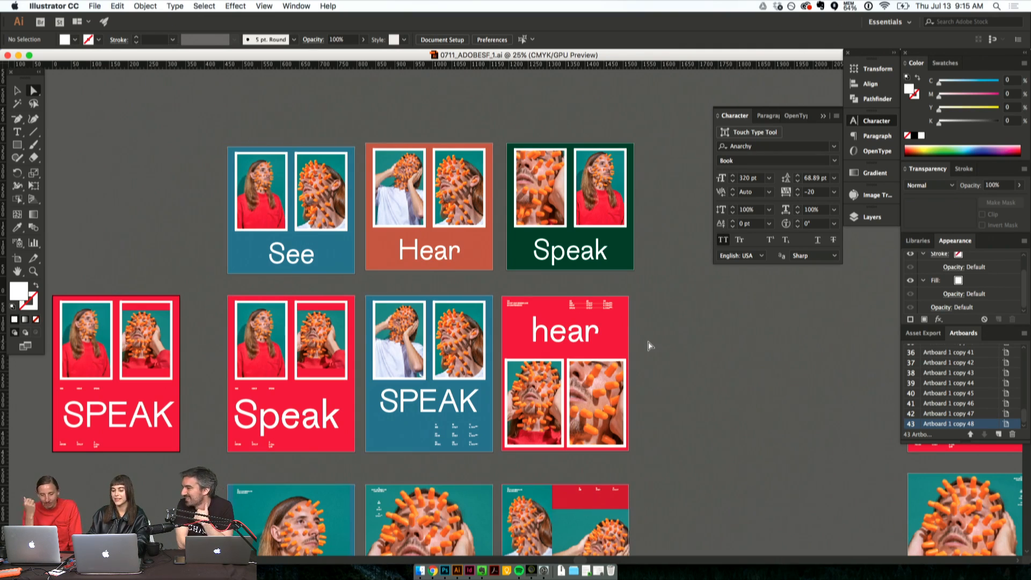
# - Examine the first group of posters, from the two-photo Speak and hear layouts down to the blue, orange and green "no evil" rows
pyautogui.scroll(-3, 650, 345)
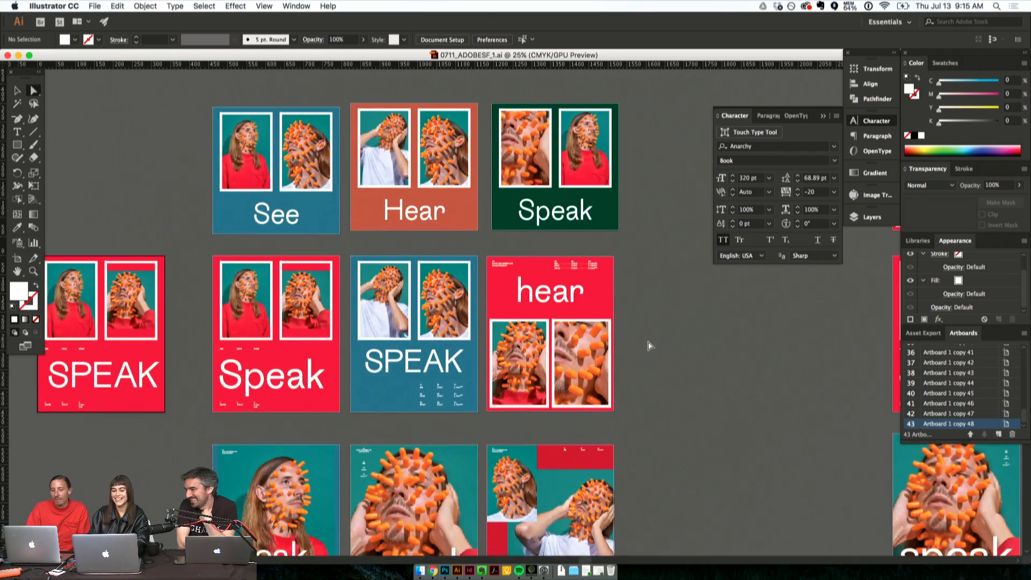
pyautogui.scroll(-5, 650, 346)
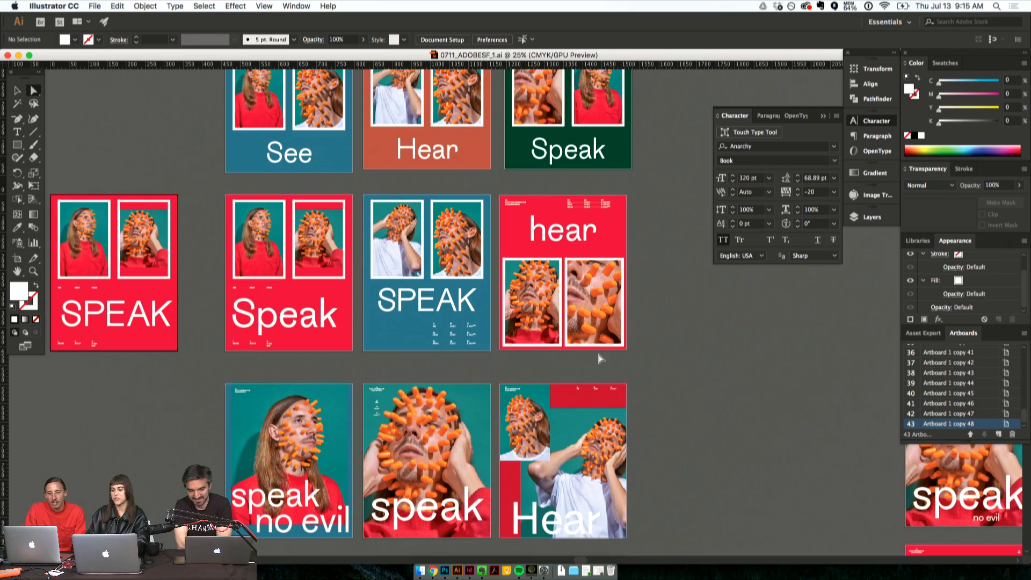
pyautogui.scroll(-10, 600, 358)
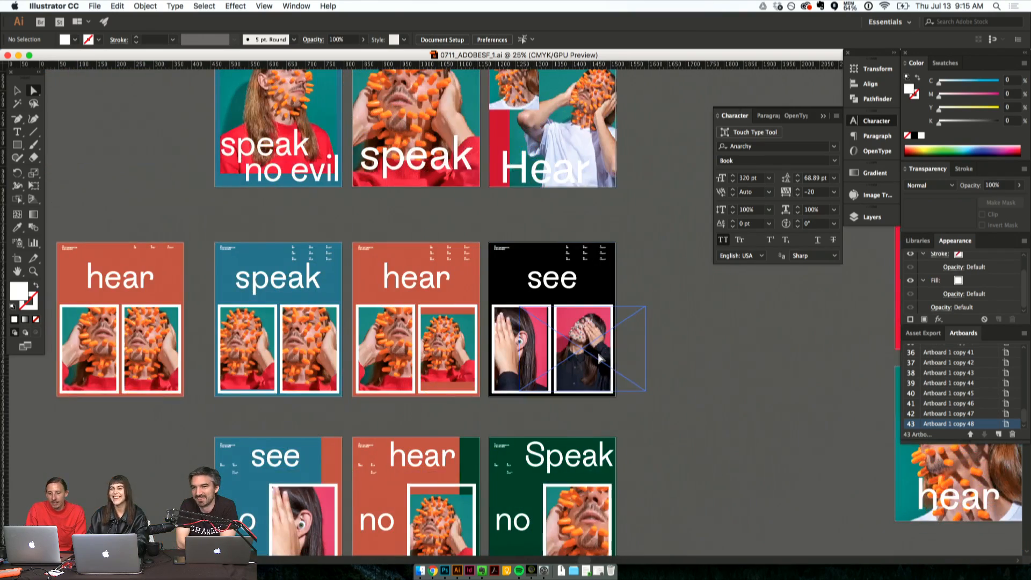
pyautogui.scroll(-3, 600, 358)
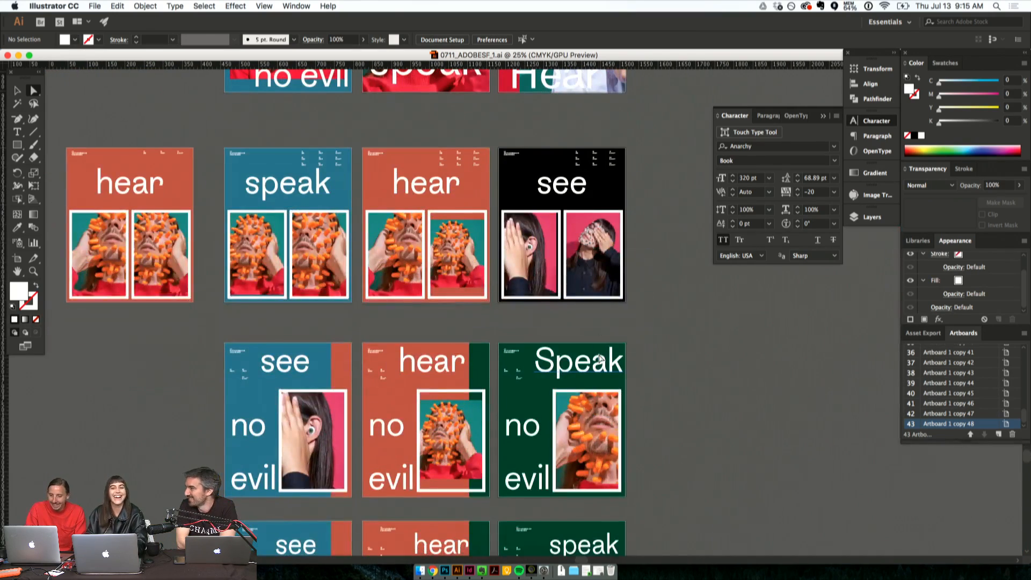
pyautogui.scroll(1, 621, 281)
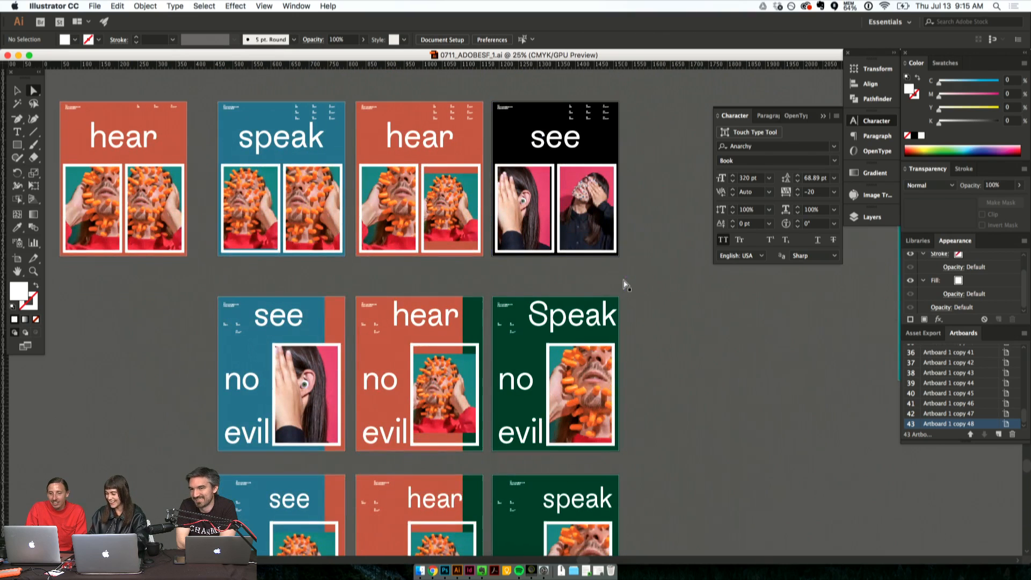
pyautogui.scroll(1, 626, 284)
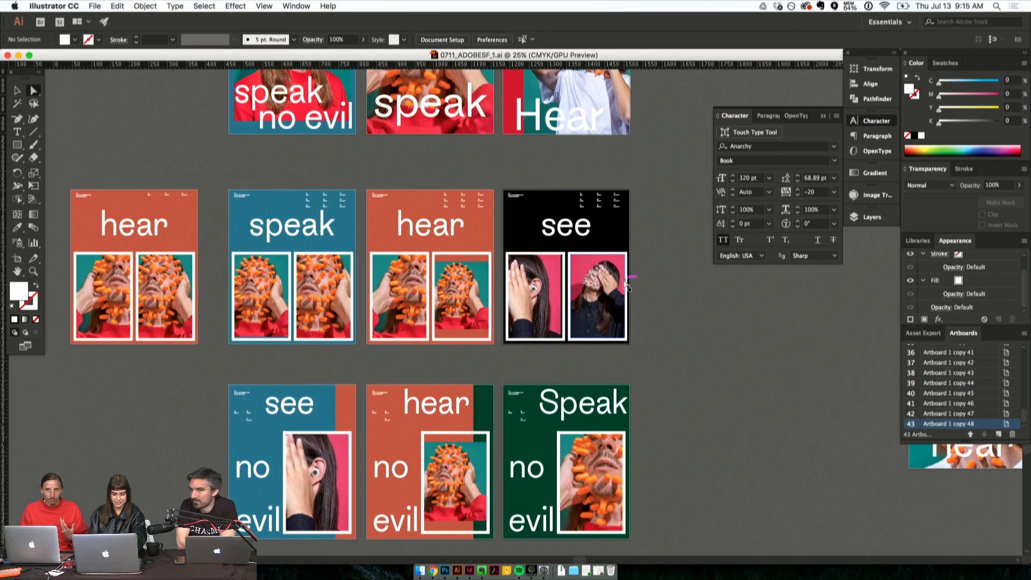
pyautogui.scroll(-5, 625, 285)
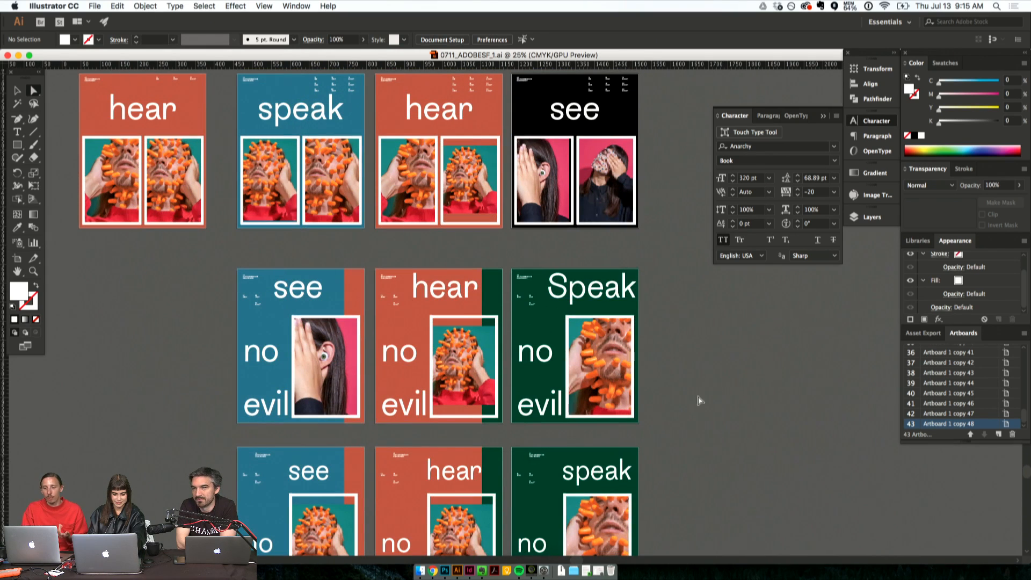
pyautogui.scroll(-3, 688, 412)
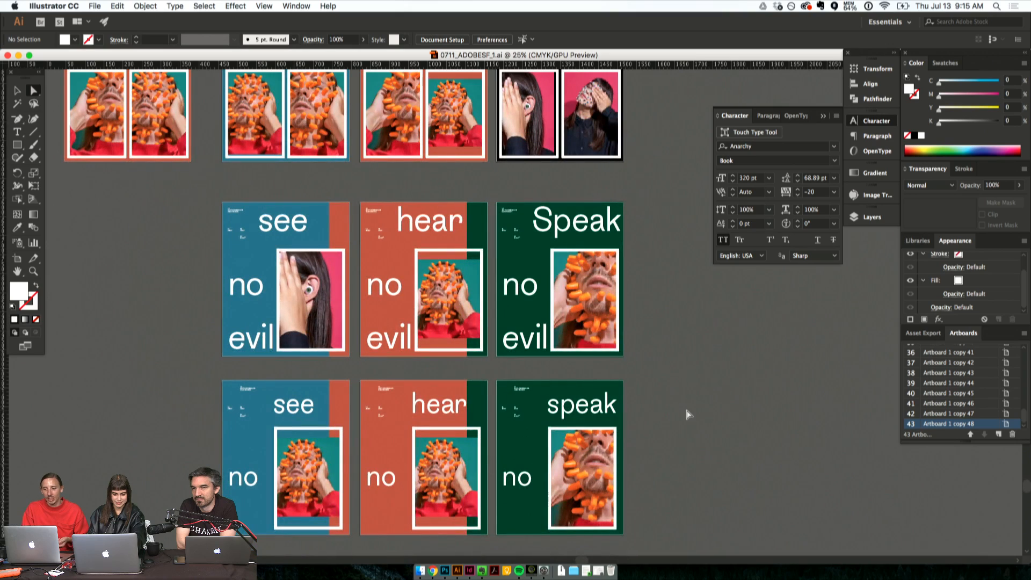
pyautogui.hscroll(5, 689, 413)
pyautogui.scroll(5, 689, 414)
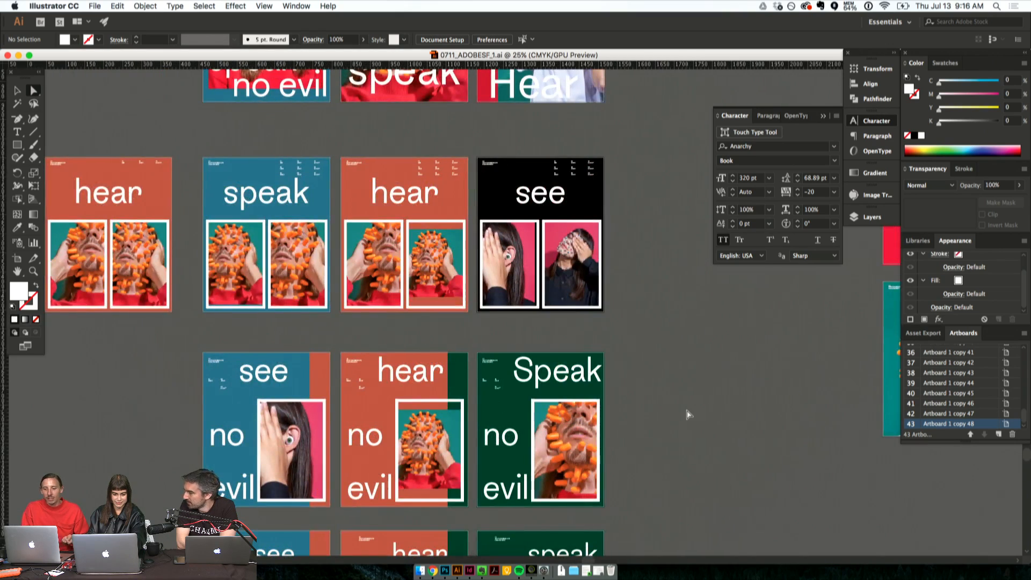
# - Examine the second group of posters, from the full-photo hear and see designs up to the two-photo red hear and black see layouts
pyautogui.hscroll(10, 689, 414)
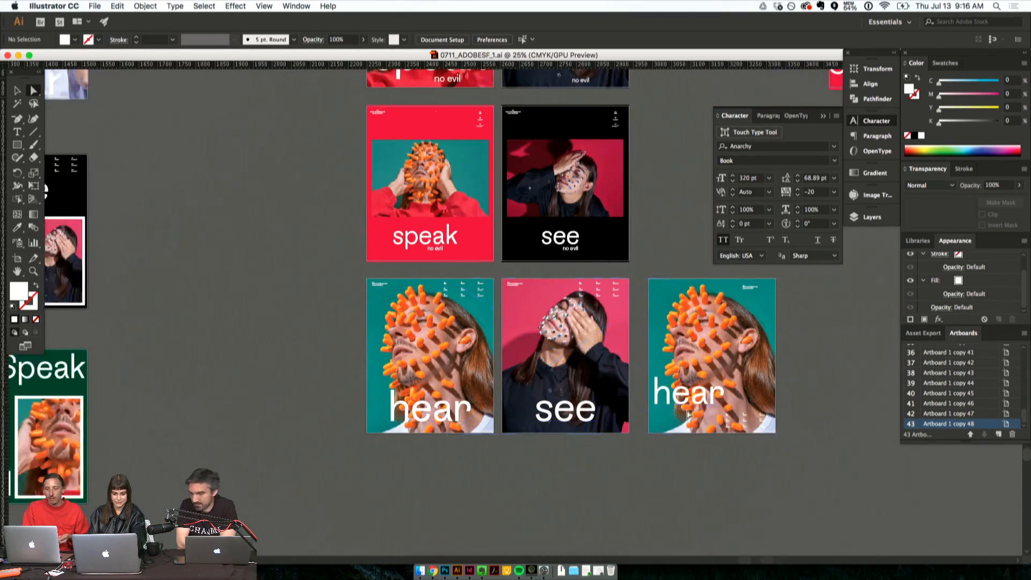
pyautogui.press('super+equal')
pyautogui.hscroll(3, 566, 353)
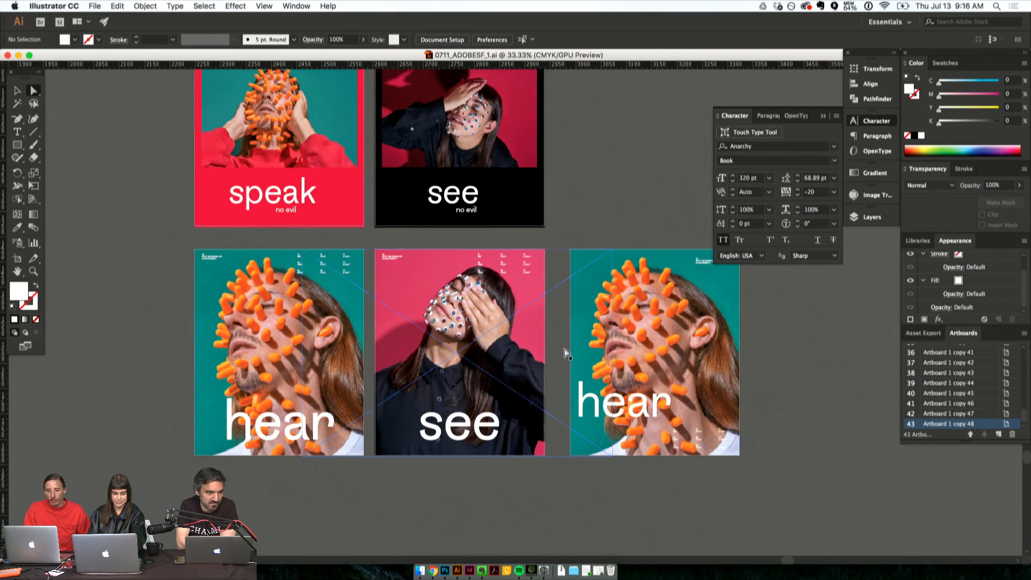
pyautogui.scroll(4, 566, 353)
pyautogui.scroll(1, 566, 353)
pyautogui.scroll(5, 566, 354)
pyautogui.hscroll(1, 566, 354)
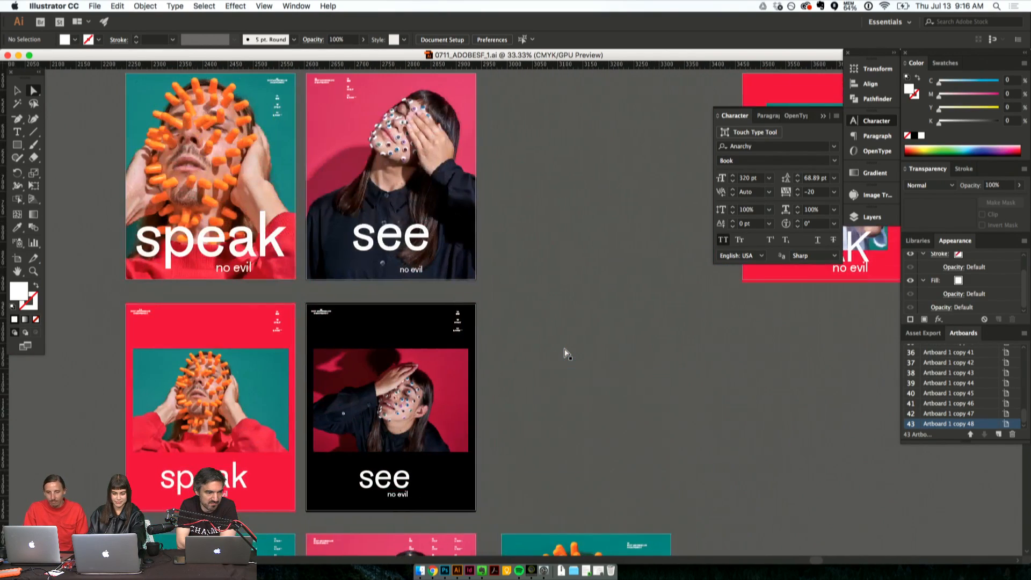
pyautogui.scroll(6, 566, 354)
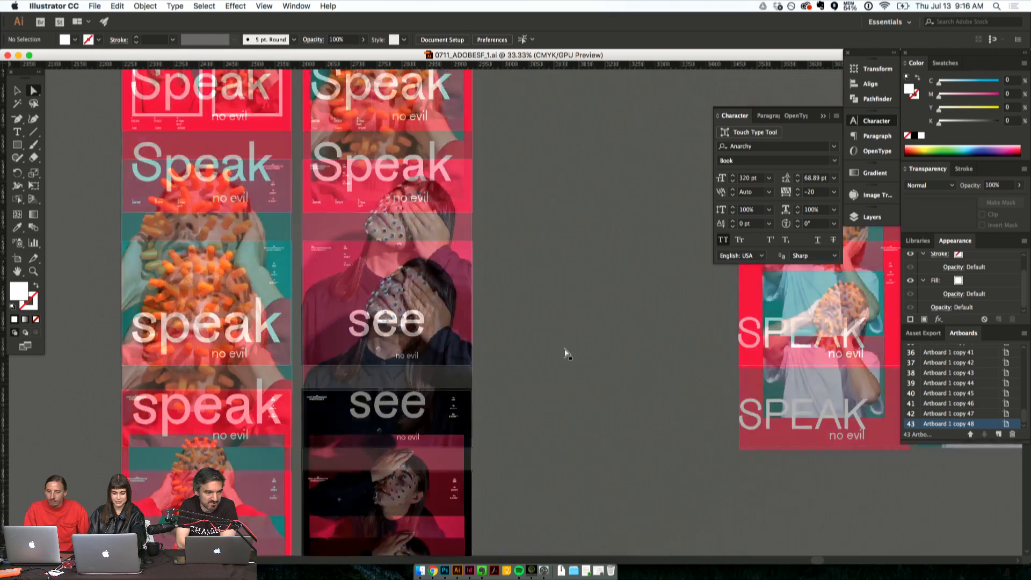
pyautogui.scroll(5, 567, 354)
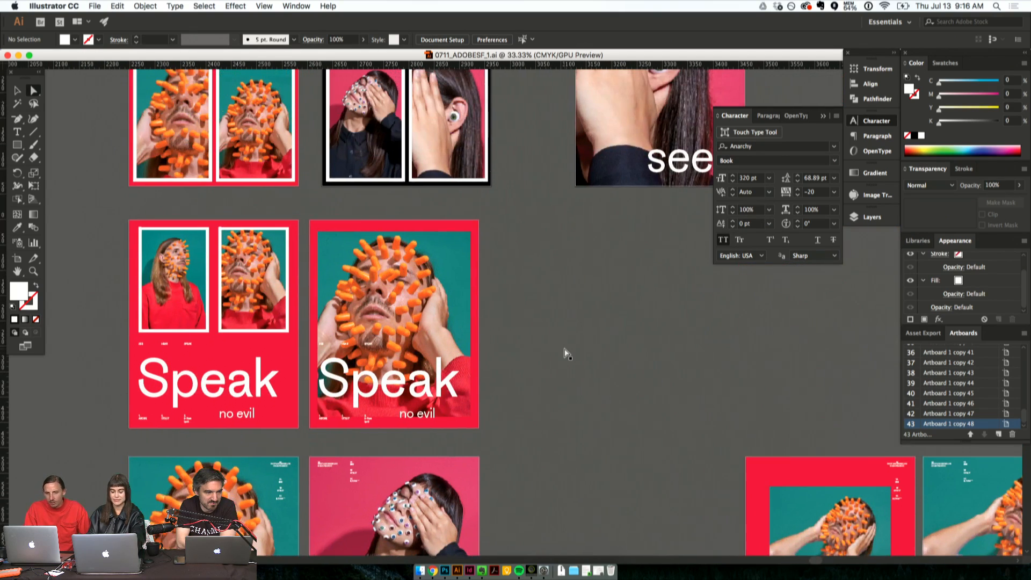
pyautogui.scroll(4, 566, 353)
pyautogui.hscroll(1, 566, 354)
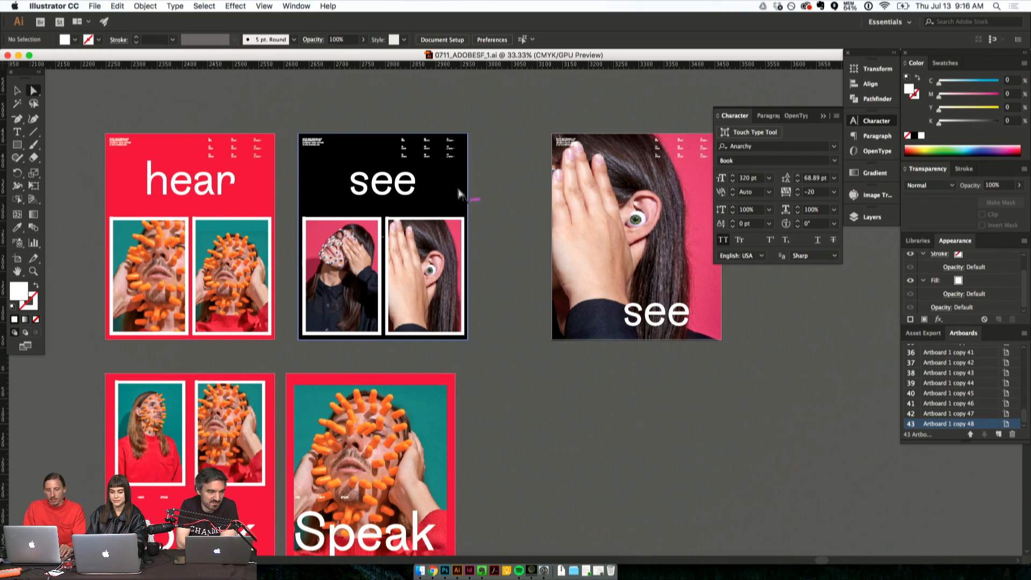
# - Inspect the heading and small event text of the black two-photo see poster up close
pyautogui.press('z')
pyautogui.moveTo(393, 136); pyautogui.dragTo(585, 247)
pyautogui.hscroll(-3, 506, 261)
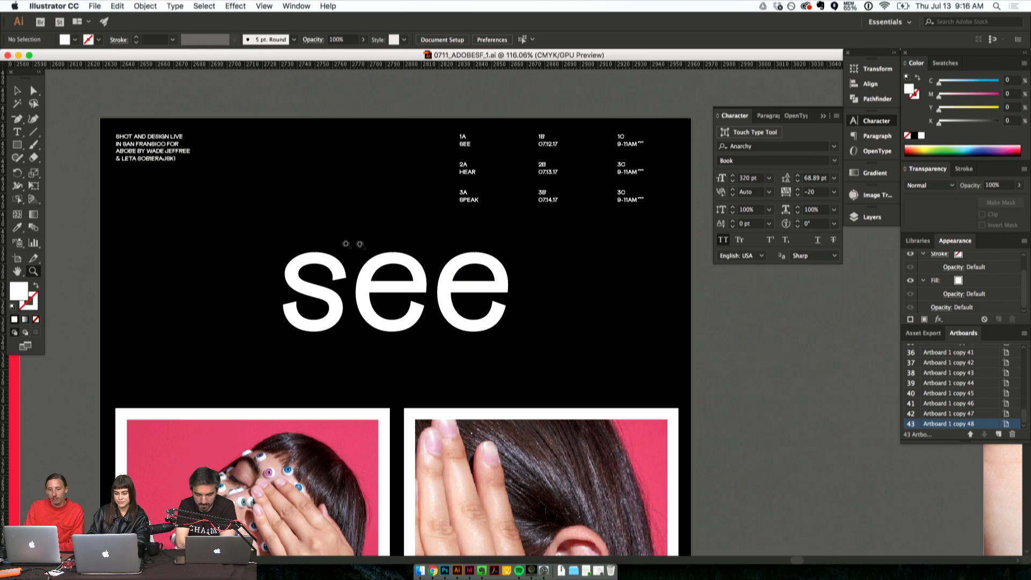
pyautogui.press('super+minus')
pyautogui.press('super+minus')
pyautogui.press('super+minus')
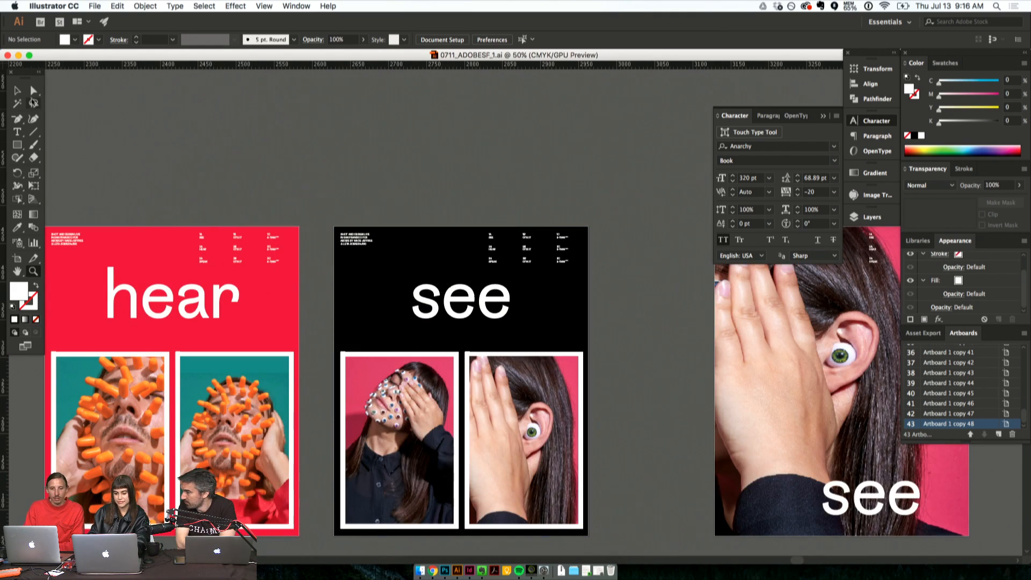
# - Examine the red "Speak no evil" poster with one large photo, briefly selecting its clipped image and deselecting it
pyautogui.click(19, 92)
pyautogui.scroll(-10, 354, 368)
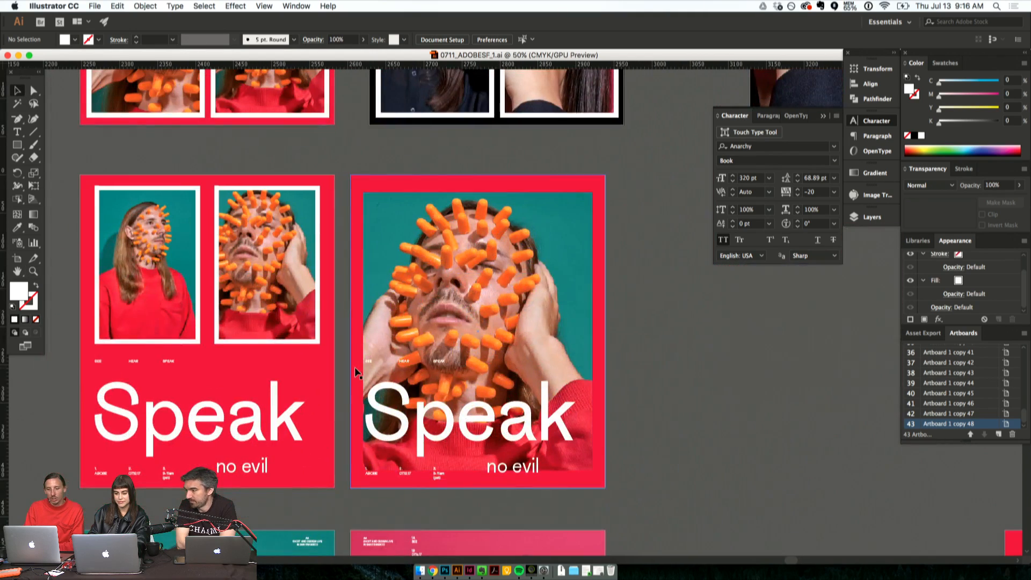
pyautogui.scroll(-1, 355, 368)
pyautogui.click(473, 293)
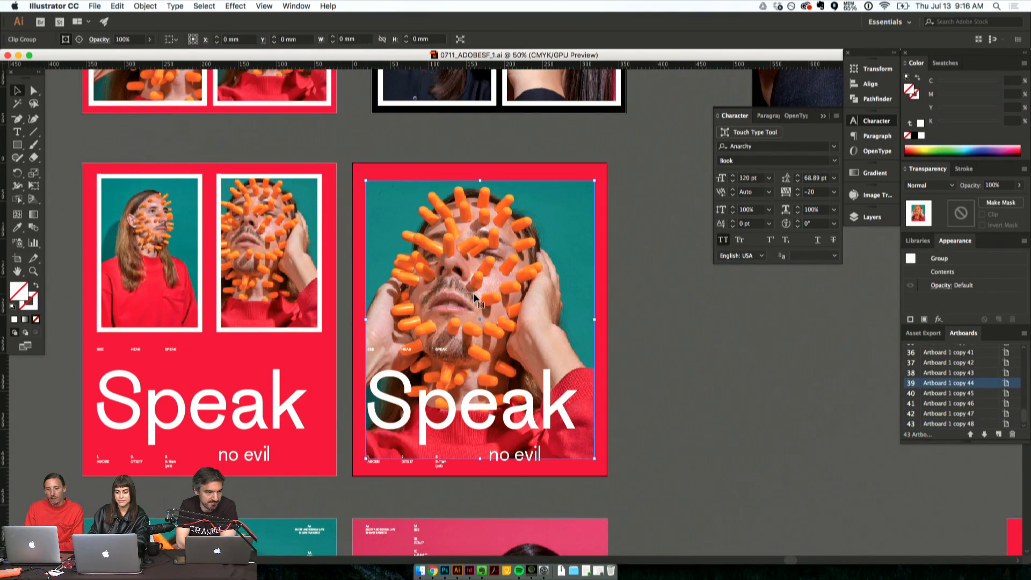
pyautogui.click(638, 388)
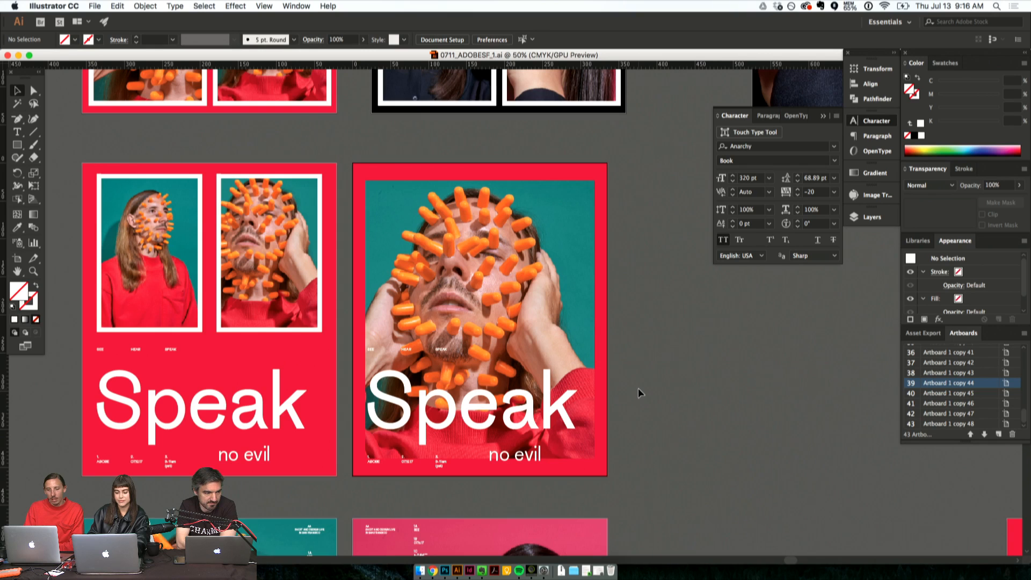
pyautogui.scroll(-3, 638, 387)
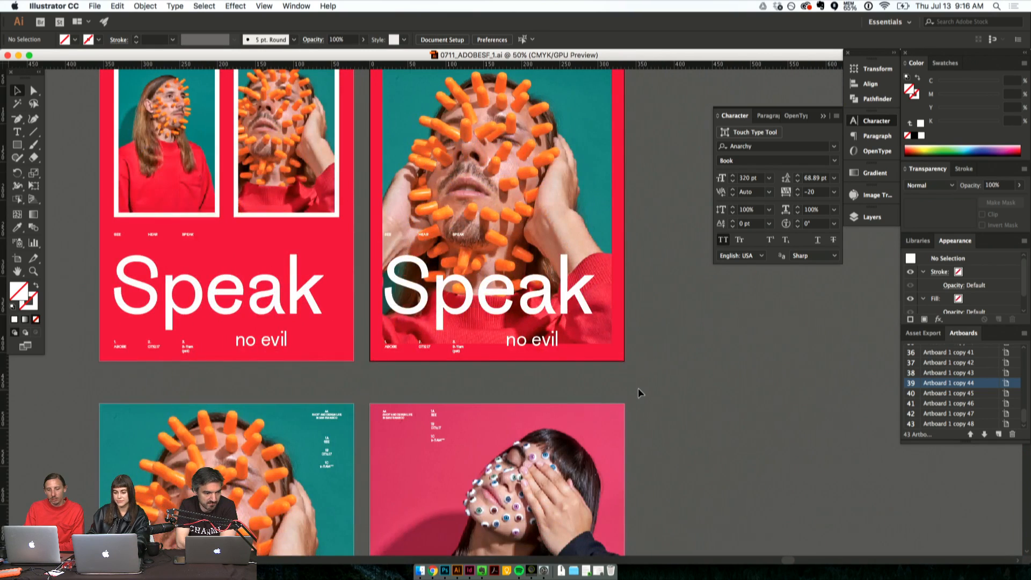
pyautogui.scroll(3, 638, 388)
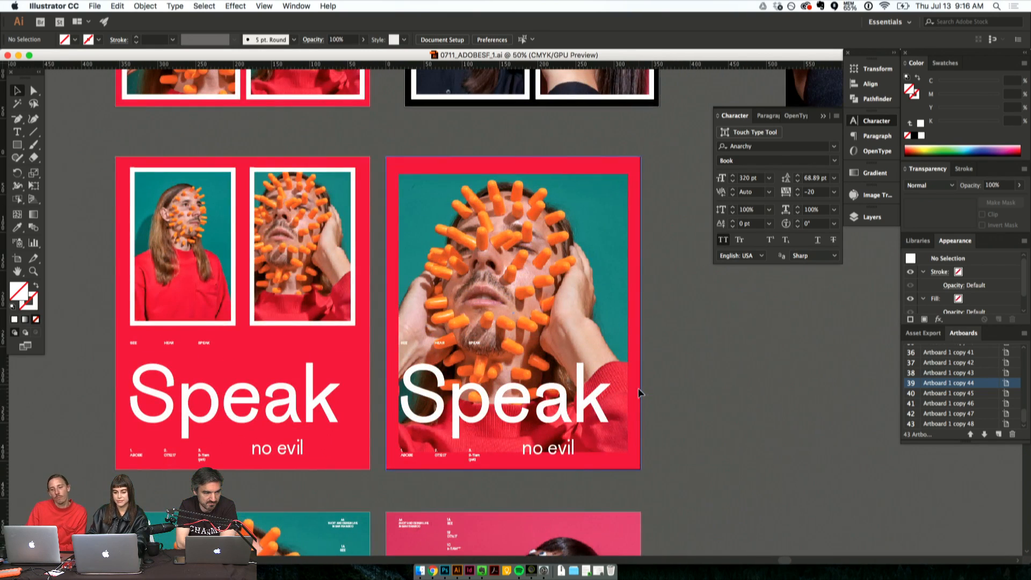
# - Compare the full-photo speak and see "no evil" posters with the framed-photo versions on red and black
pyautogui.scroll(-10, 663, 432)
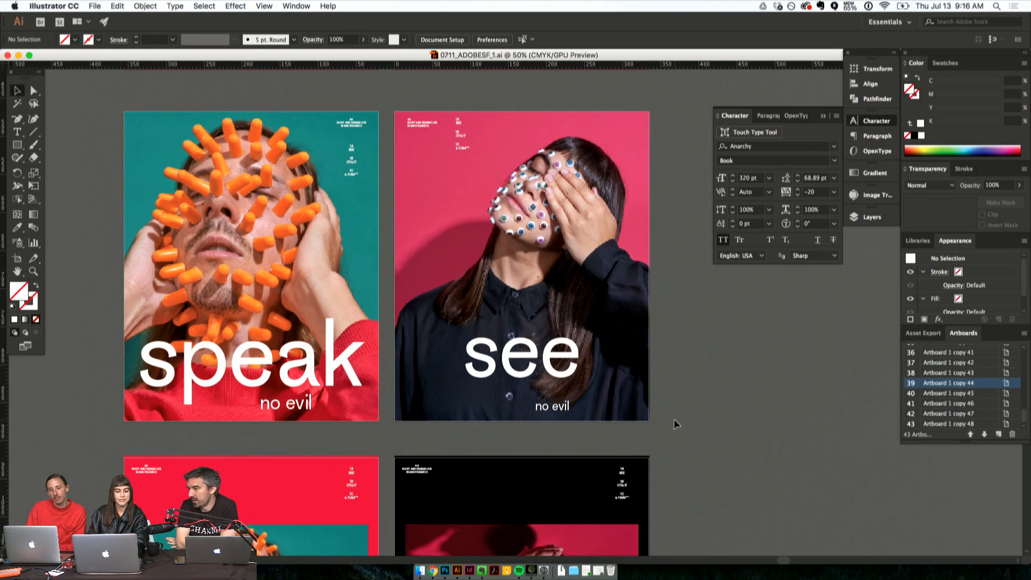
pyautogui.scroll(-2, 670, 370)
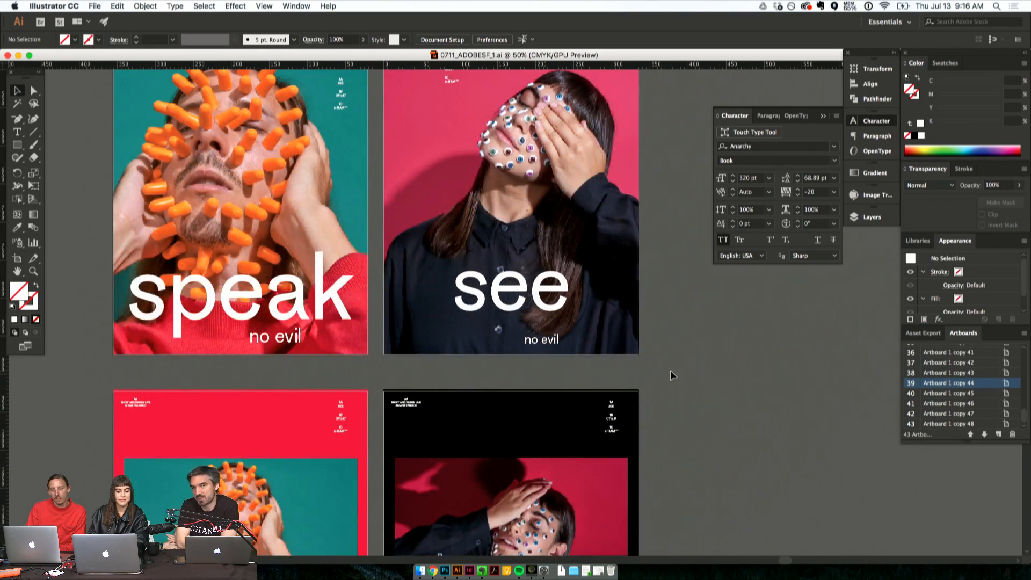
pyautogui.scroll(-6, 670, 369)
pyautogui.scroll(-3, 669, 371)
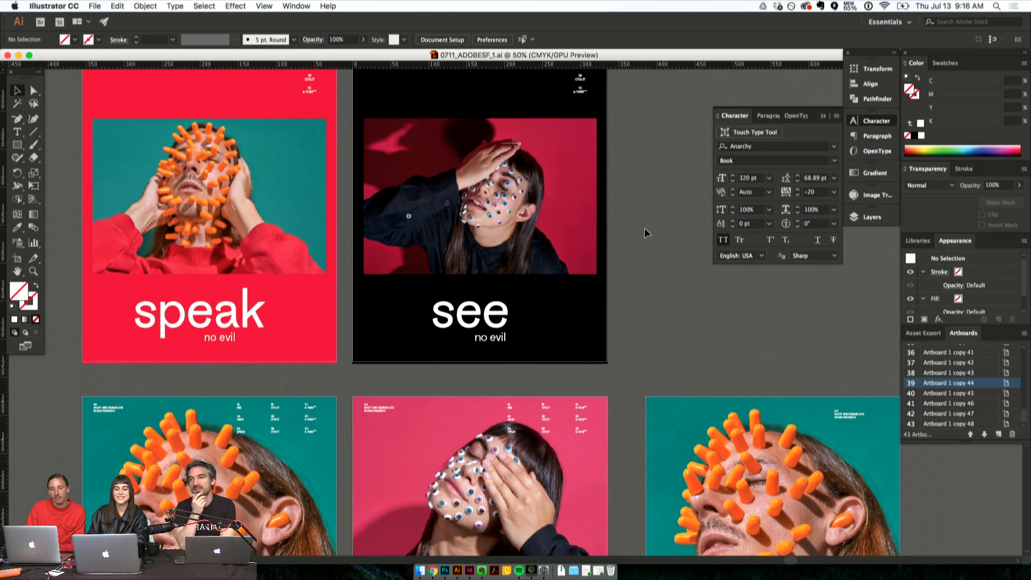
pyautogui.scroll(3, 637, 194)
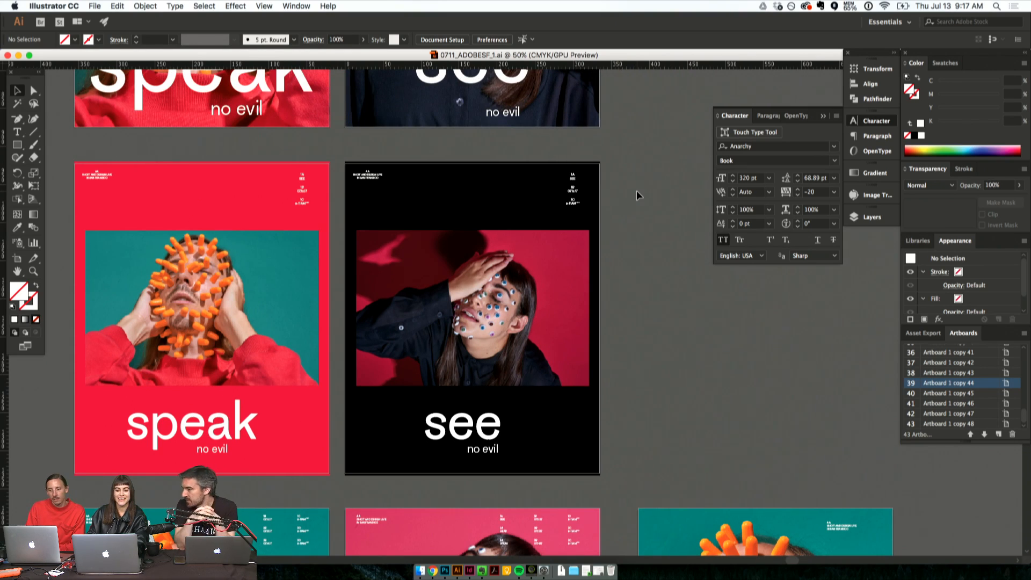
pyautogui.scroll(6, 636, 190)
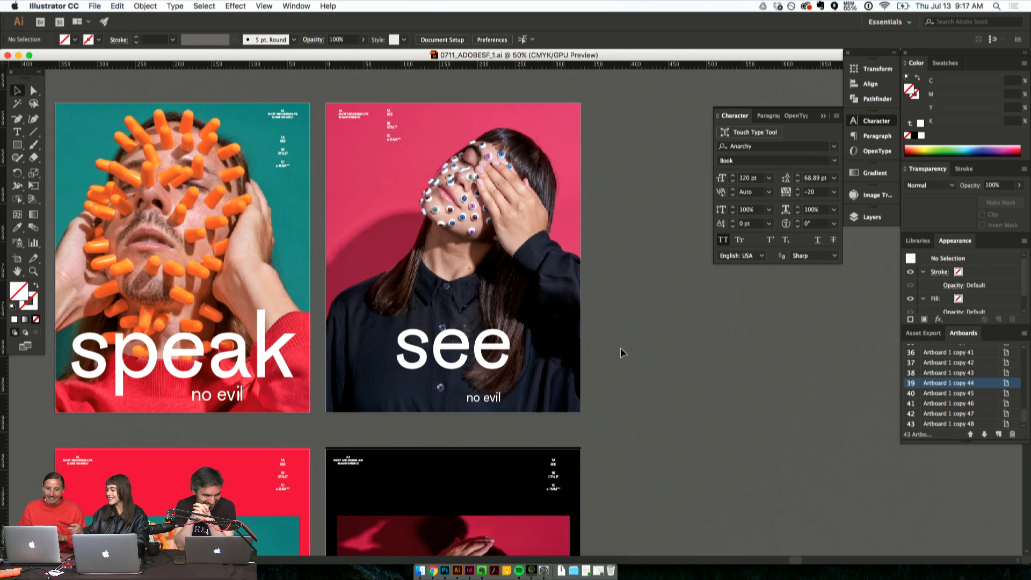
pyautogui.scroll(-5, 593, 353)
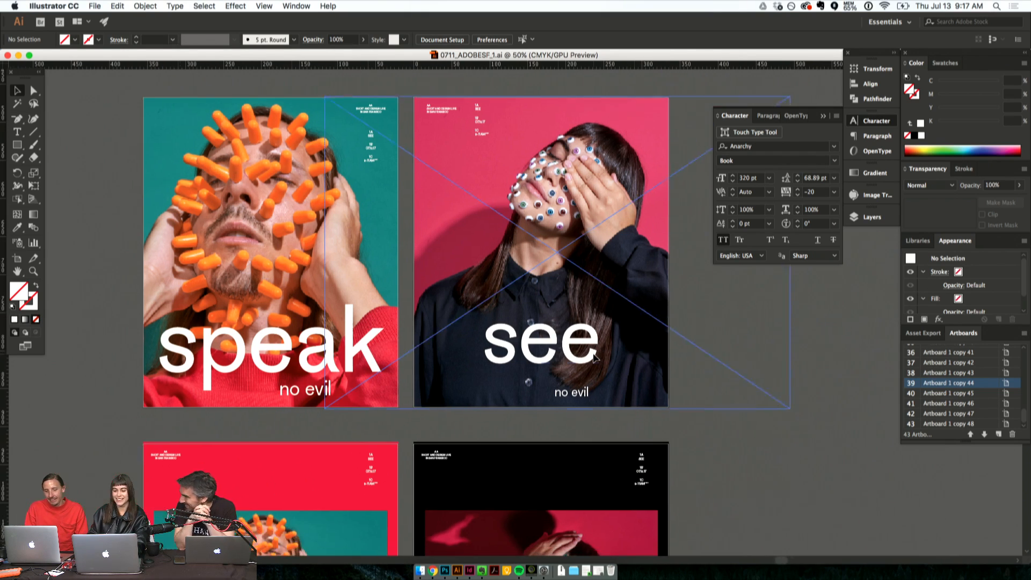
# - Examine the full-photo hear and see posters in the lowest row, and view them together with the framed versions at 25% zoom
pyautogui.scroll(-5, 593, 353)
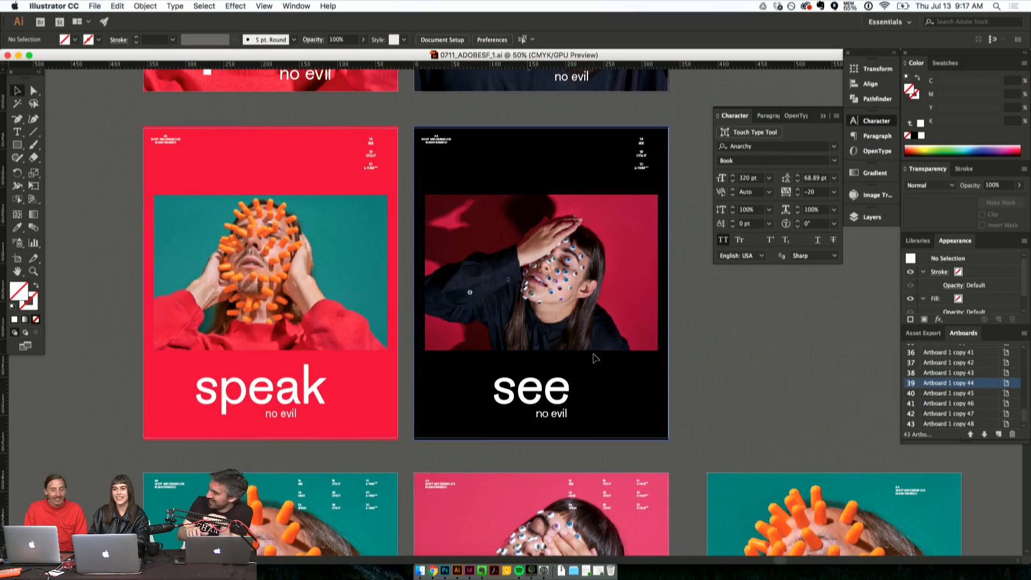
pyautogui.scroll(-3, 595, 357)
pyautogui.scroll(-7, 594, 357)
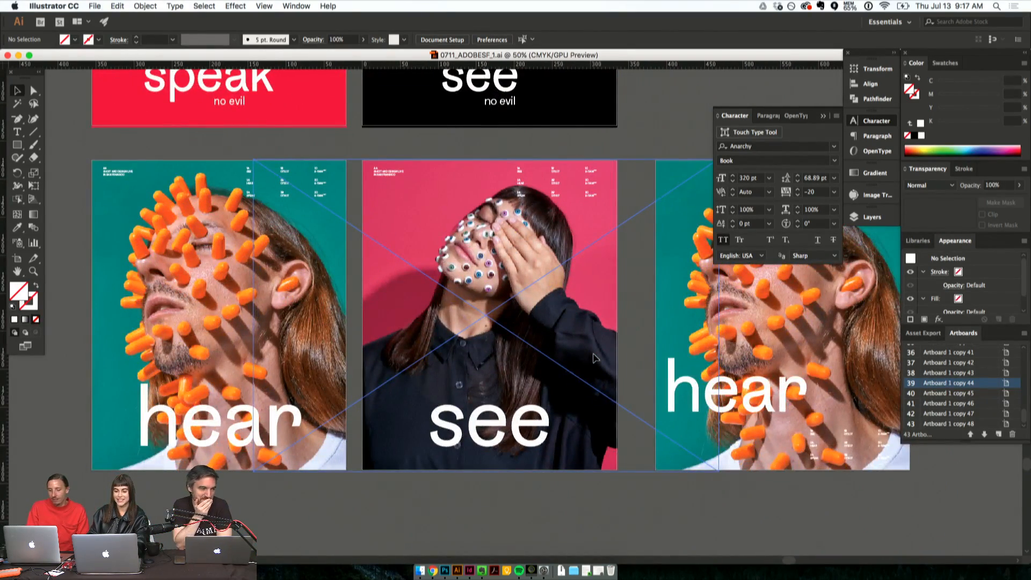
pyautogui.press('super+minus')
pyautogui.scroll(5, 594, 357)
pyautogui.press('super+minus')
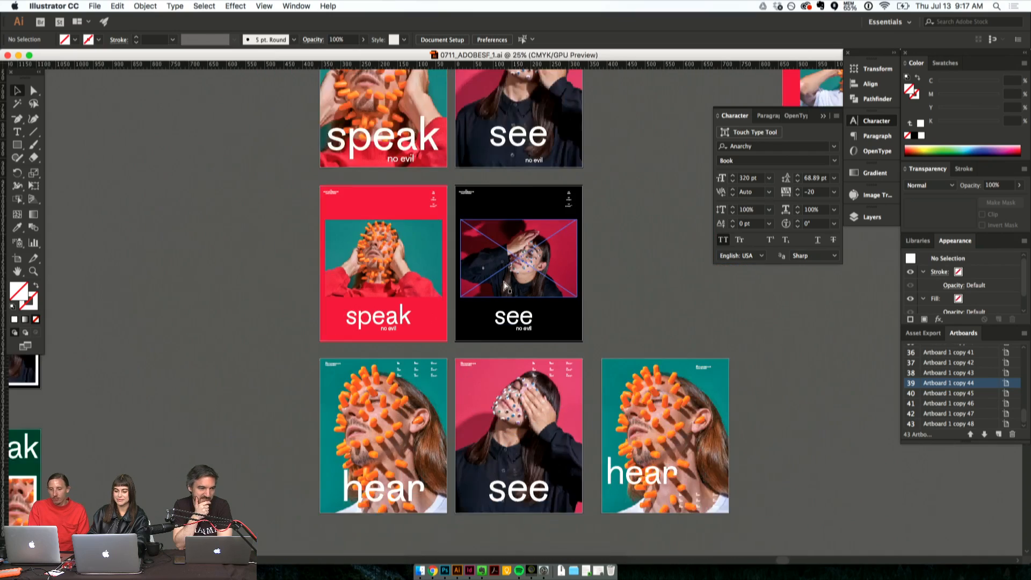
# - Survey the whole canvas at 8.33% zoom, from the early sketch layouts down to the poster grids
pyautogui.press('super+minus')
pyautogui.press('super+minus')
pyautogui.press('super+minus')
pyautogui.scroll(7, 505, 285)
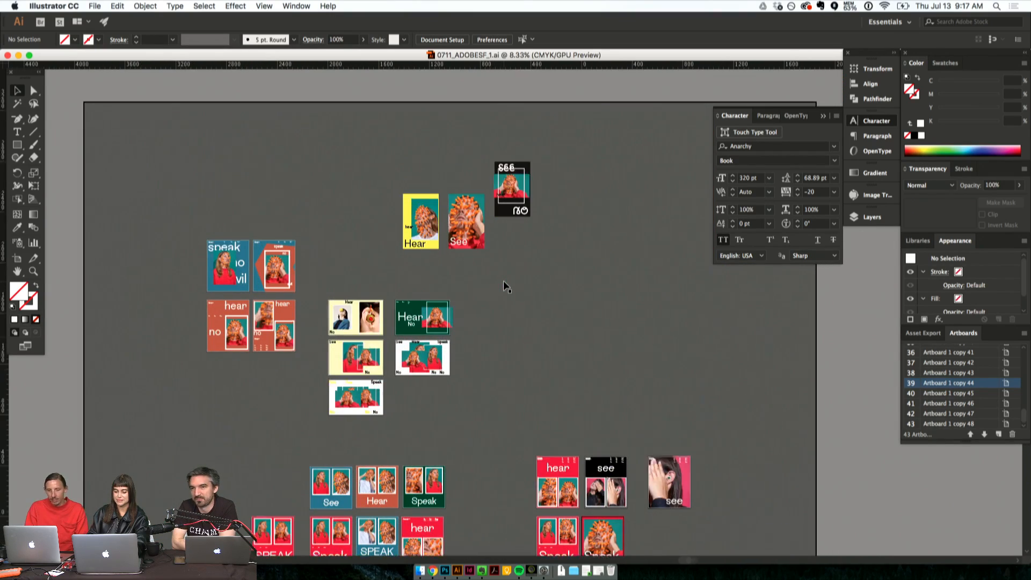
pyautogui.scroll(-10, 505, 286)
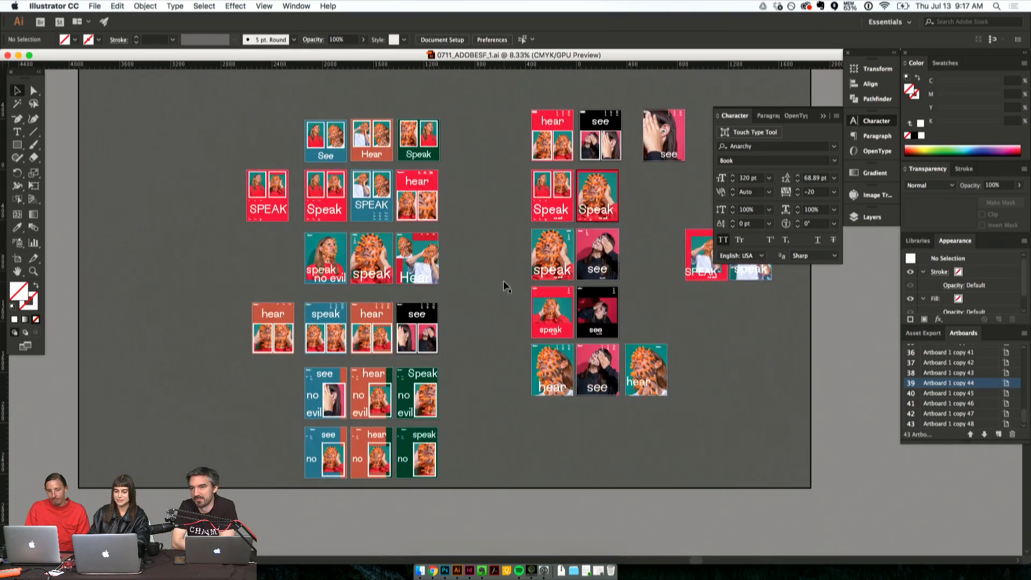
pyautogui.hscroll(3, 505, 285)
pyautogui.scroll(3, 505, 286)
# - Examine the full-photo speak and hear posters and the two-photo See, Hear and Speak rows at 33.33% zoom
pyautogui.press('super+equal')
pyautogui.press('super+equal')
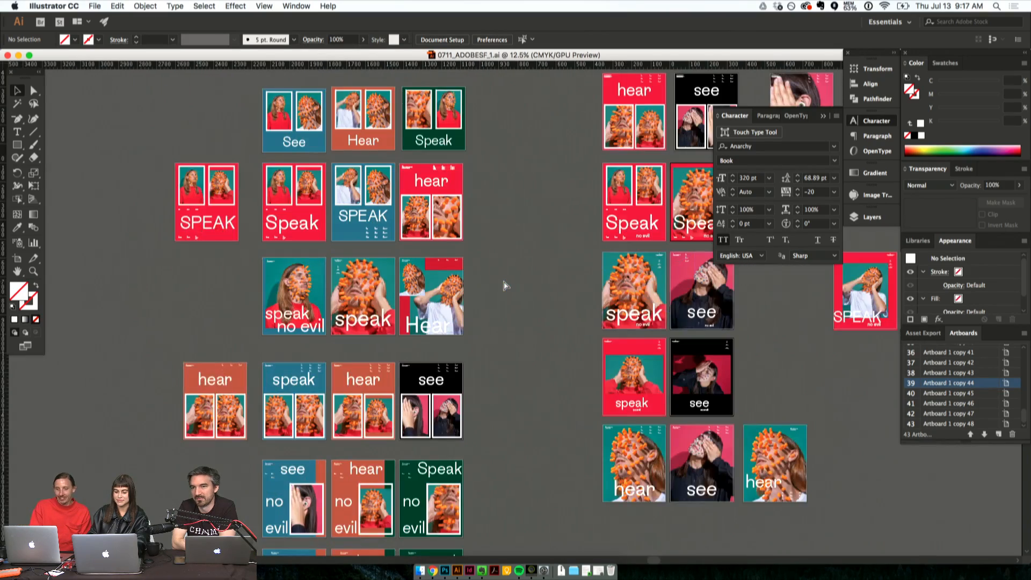
pyautogui.press('super+equal')
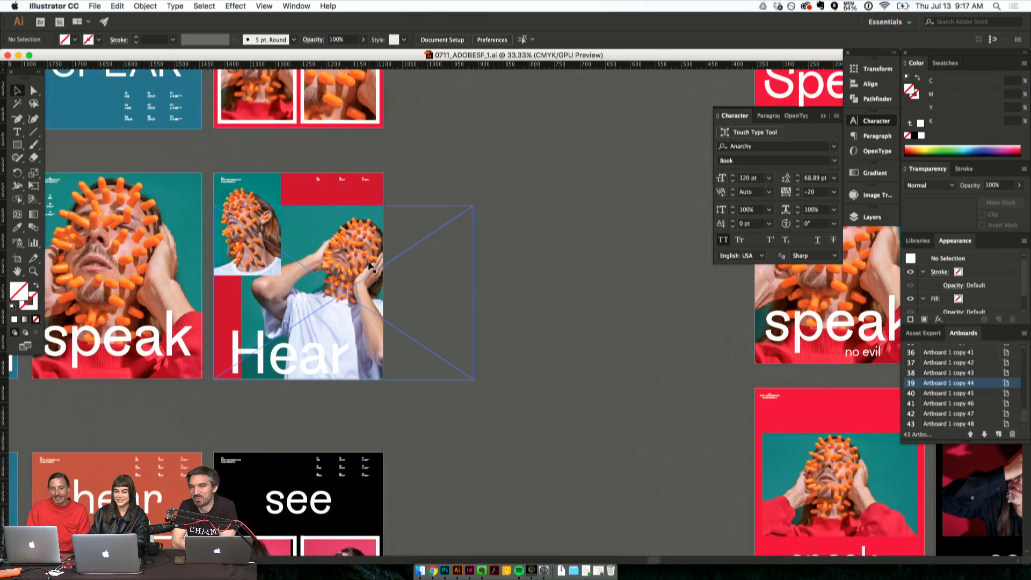
pyautogui.press('super+equal')
pyautogui.hscroll(-5, 349, 267)
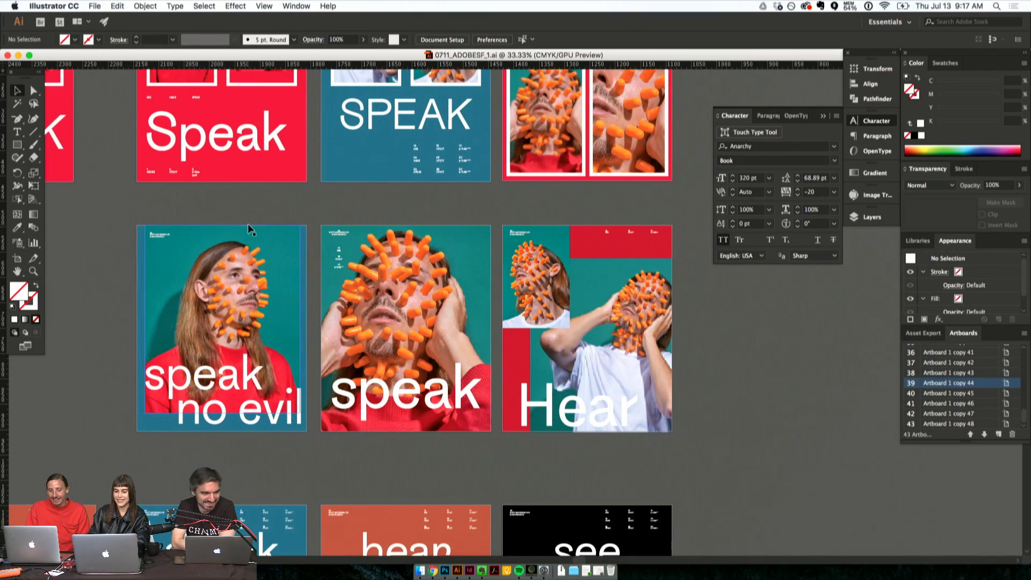
pyautogui.scroll(6, 247, 223)
pyautogui.scroll(6, 333, 237)
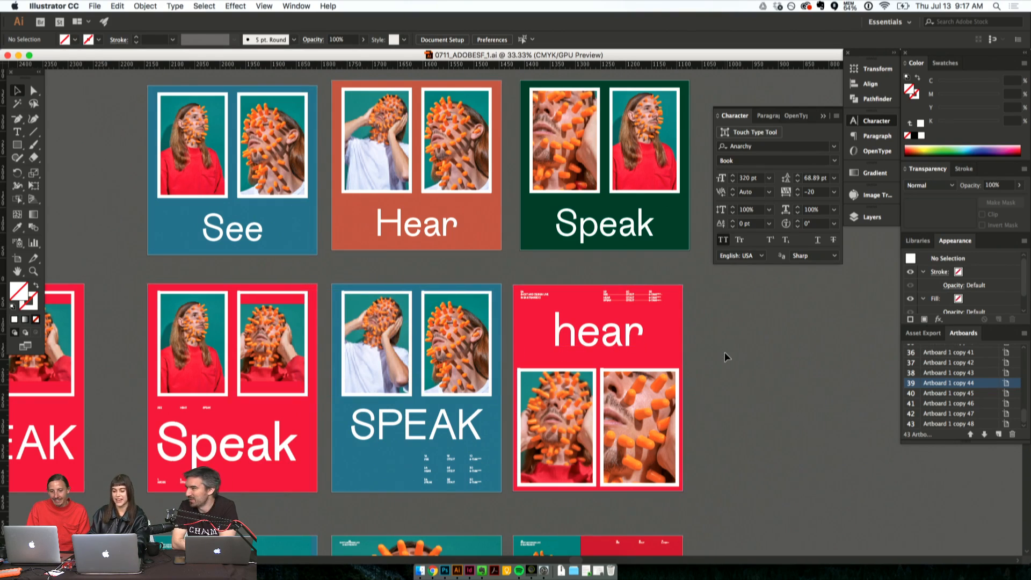
# - Scale up the clipped second photo in the red two-photo "Speak" poster to about 334 by 222 mm, then deselect it
pyautogui.click(33, 90)
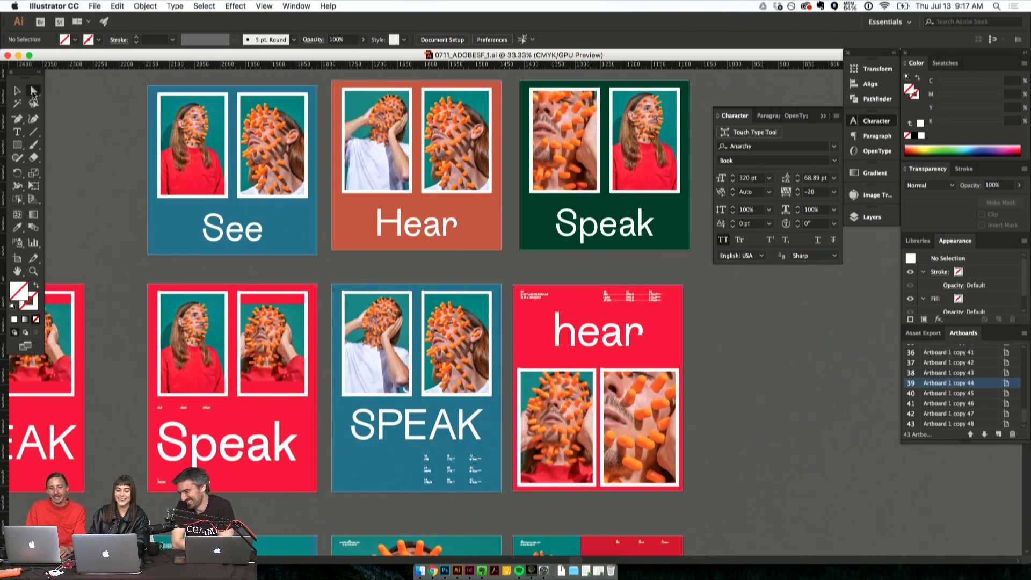
pyautogui.click(279, 359)
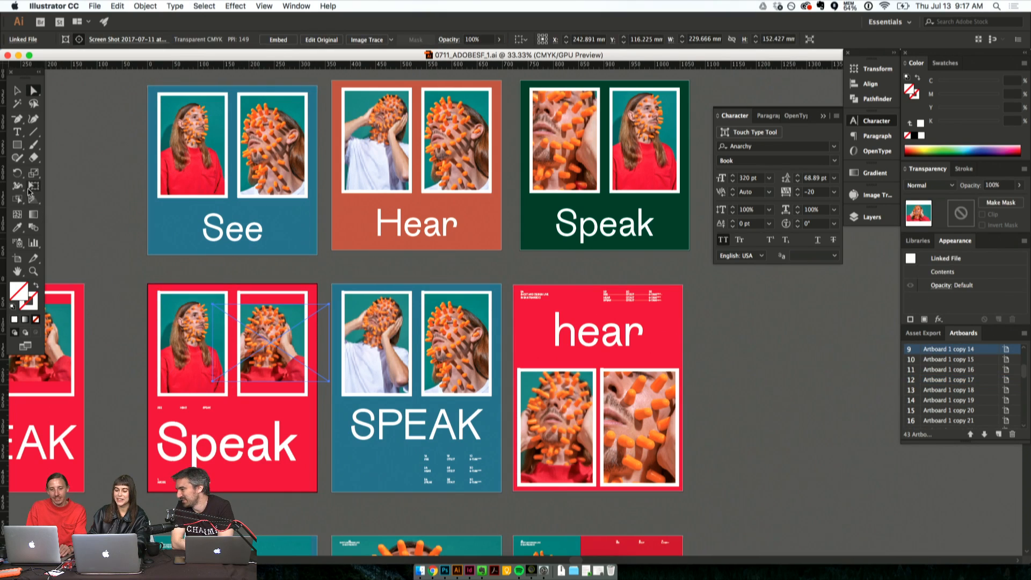
pyautogui.click(33, 173)
pyautogui.moveTo(342, 400); pyautogui.dragTo(374, 426)
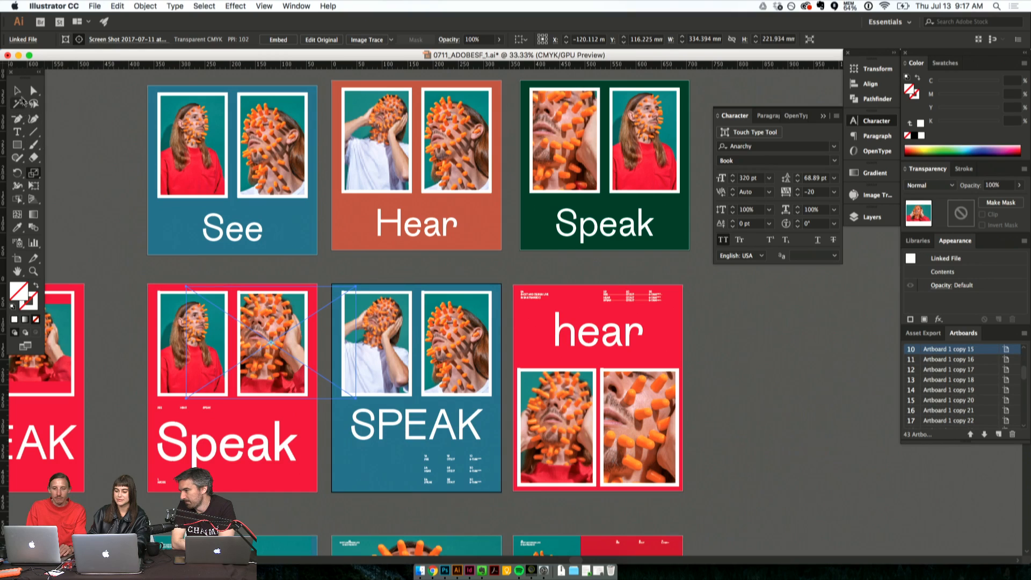
pyautogui.click(17, 91)
pyautogui.click(70, 123)
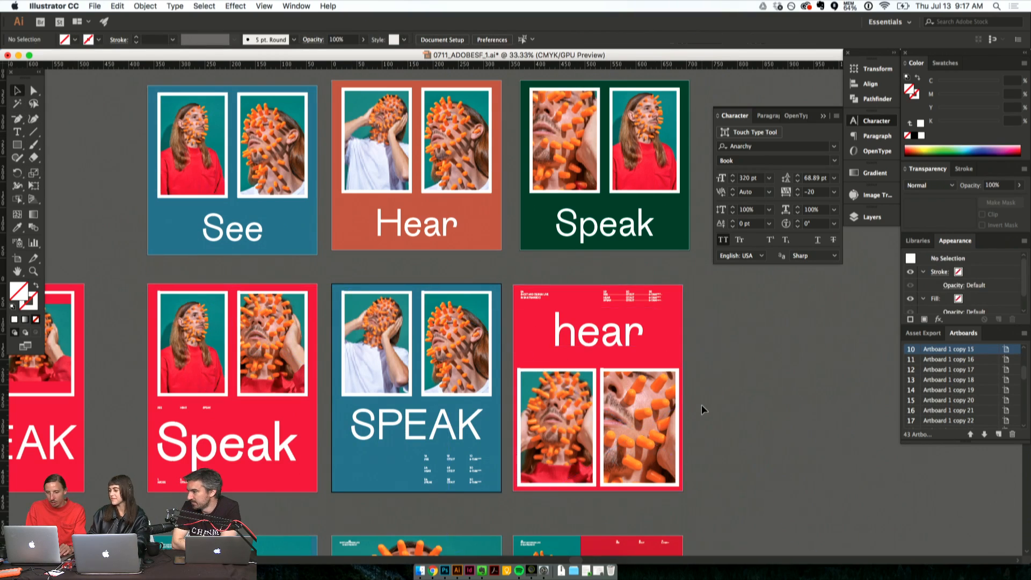
# - Compare the two-photo hear, see and Speak posters with the full-photo and framed "no evil" versions in the other poster group
pyautogui.hscroll(15, 701, 404)
pyautogui.scroll(-2, 701, 405)
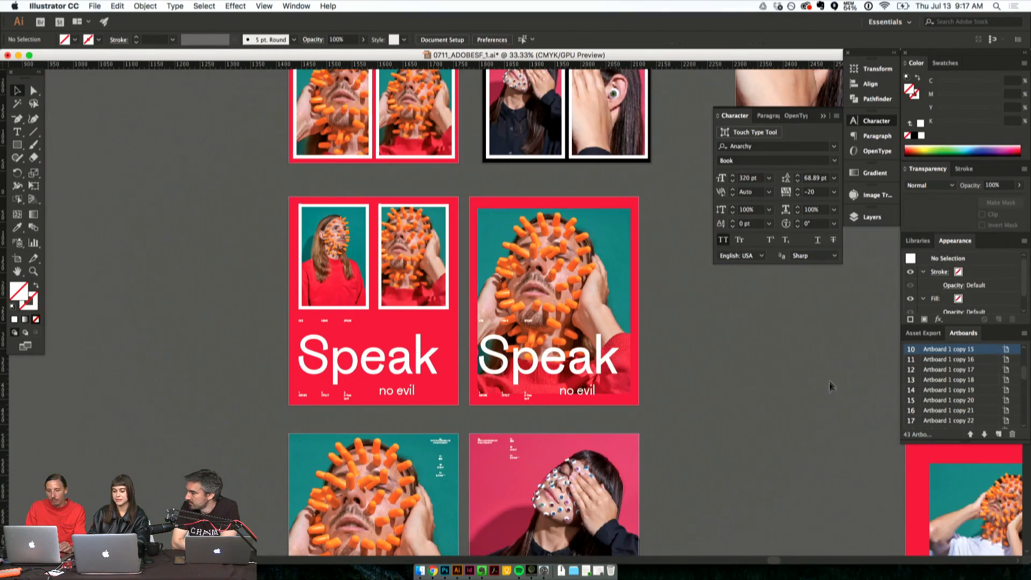
pyautogui.scroll(5, 735, 419)
pyautogui.scroll(-4, 735, 419)
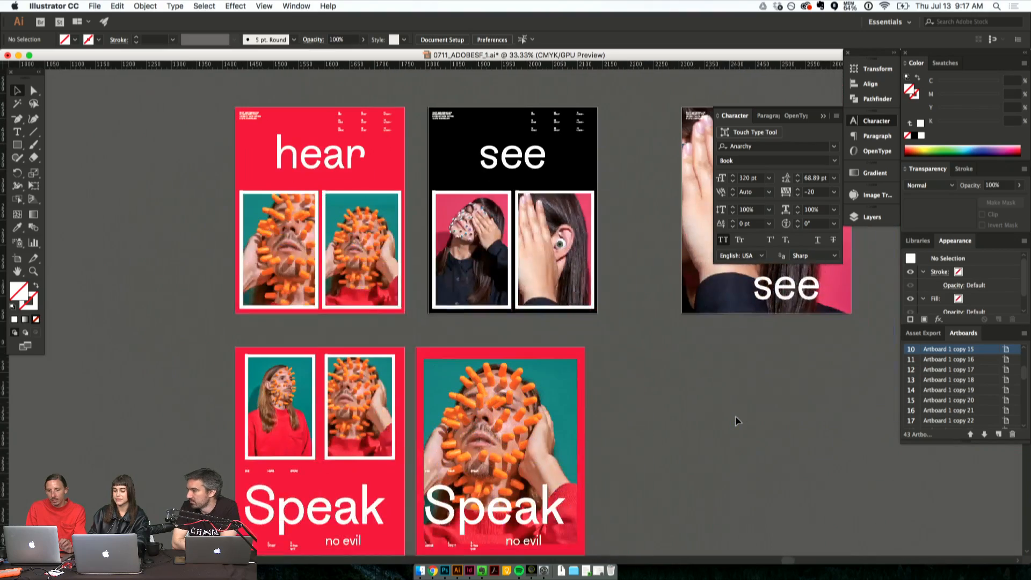
pyautogui.hscroll(6, 736, 419)
pyautogui.scroll(-8, 736, 419)
pyautogui.scroll(-10, 736, 415)
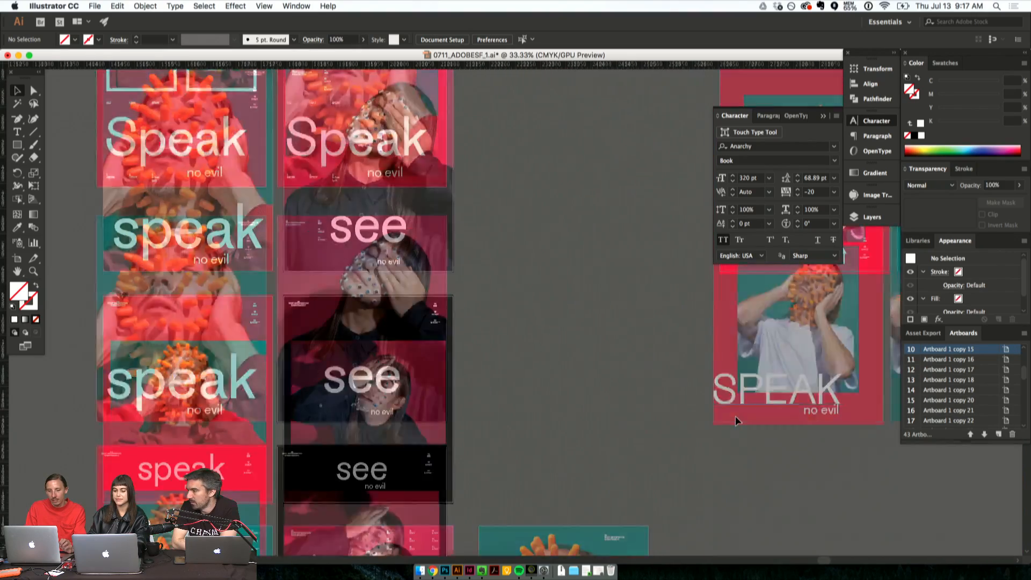
pyautogui.scroll(-2, 736, 416)
pyautogui.hscroll(-2, 736, 416)
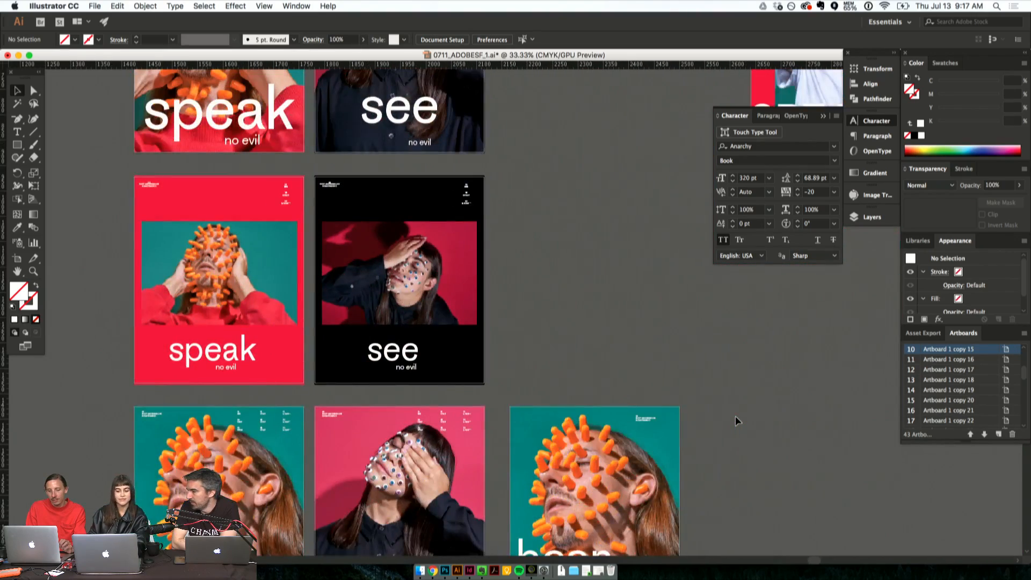
pyautogui.scroll(-5, 736, 416)
pyautogui.hscroll(-1, 736, 416)
pyautogui.scroll(4, 736, 416)
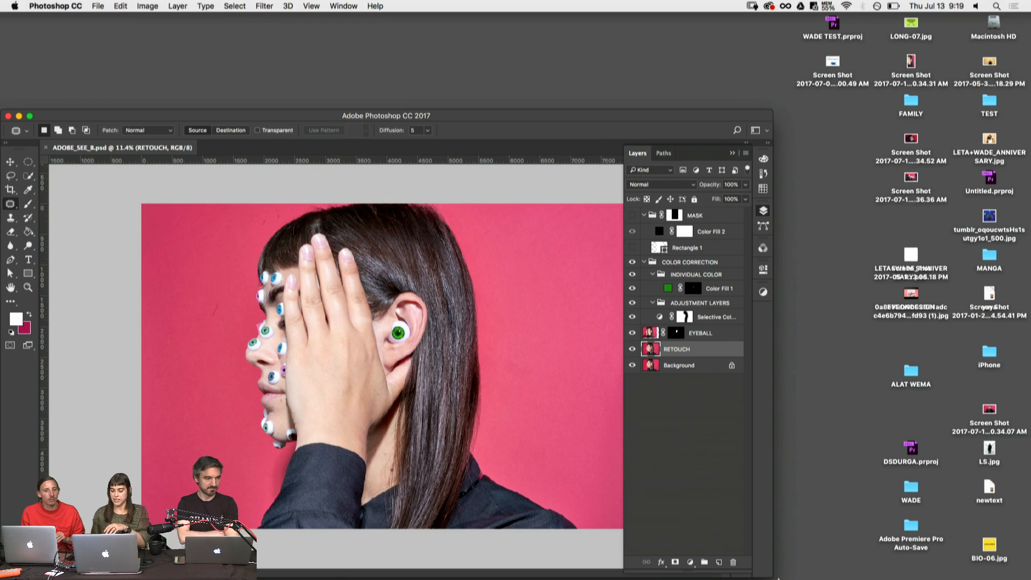
# - Switch from Photoshop to Preview and show the sketchbook page IMG_5780.JPG full screen
pyautogui.moveTo(778, 579)
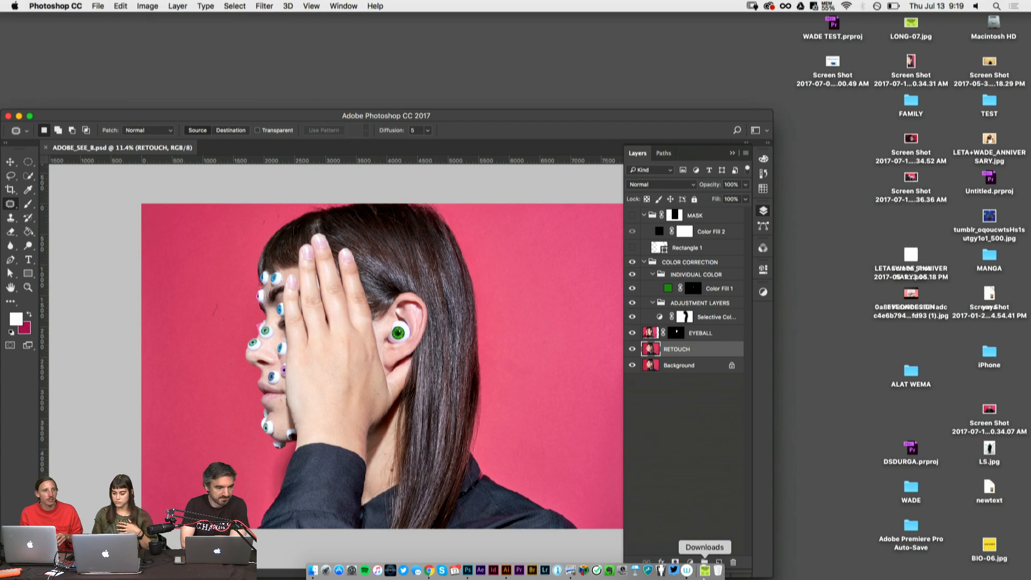
pyautogui.press('super+Tab')
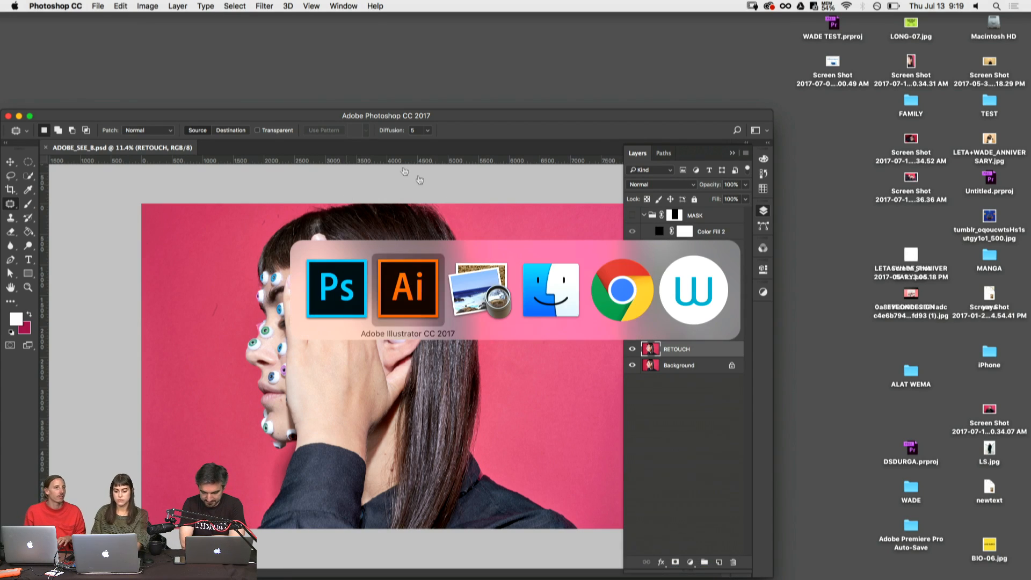
pyautogui.click(490, 299)
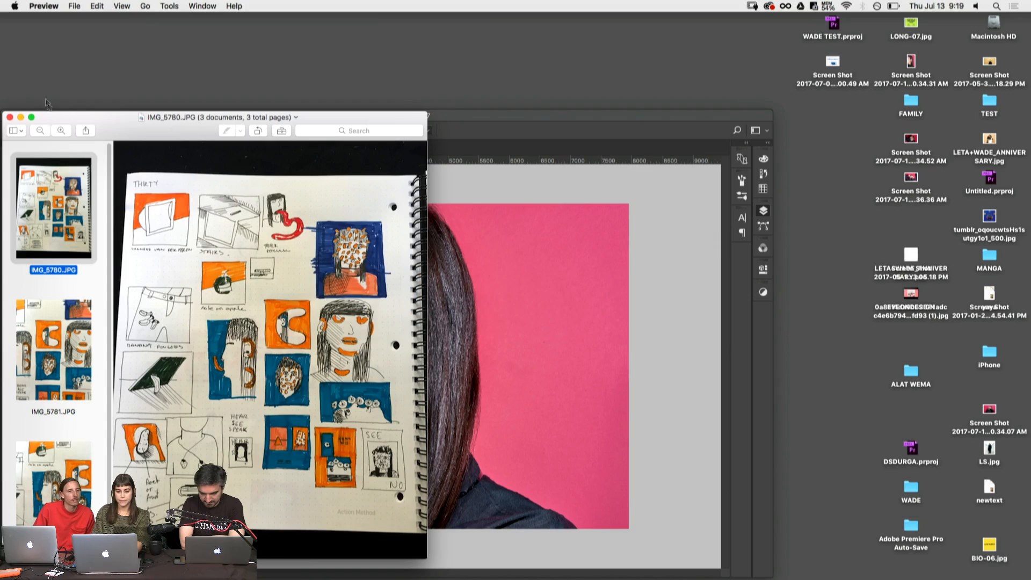
pyautogui.click(31, 117)
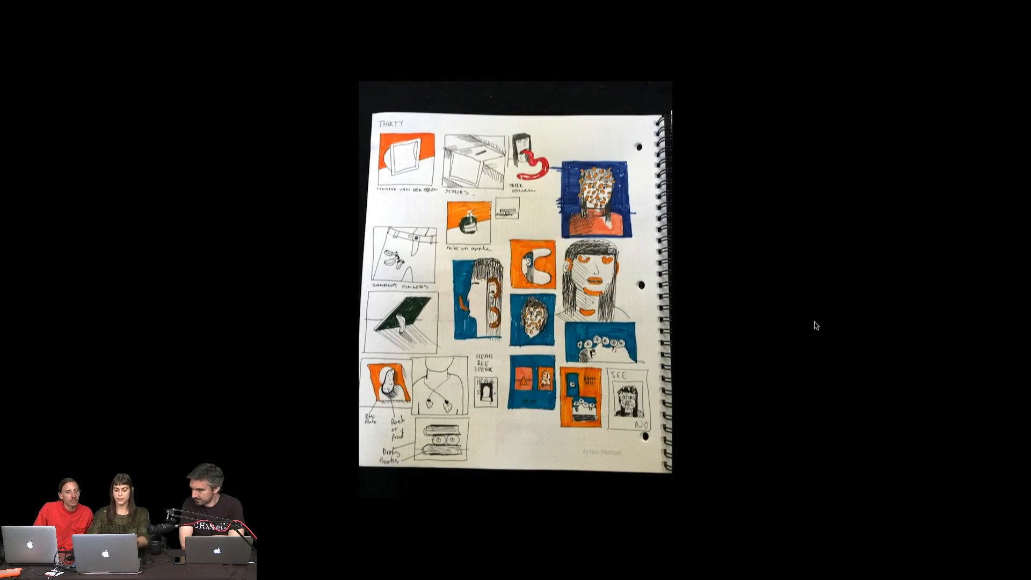
# - Examine the enlarged sketchbook page, from the upper thumbnails down to the hear, see and speak layout ideas
pyautogui.press('super+plus')
pyautogui.press('super+plus')
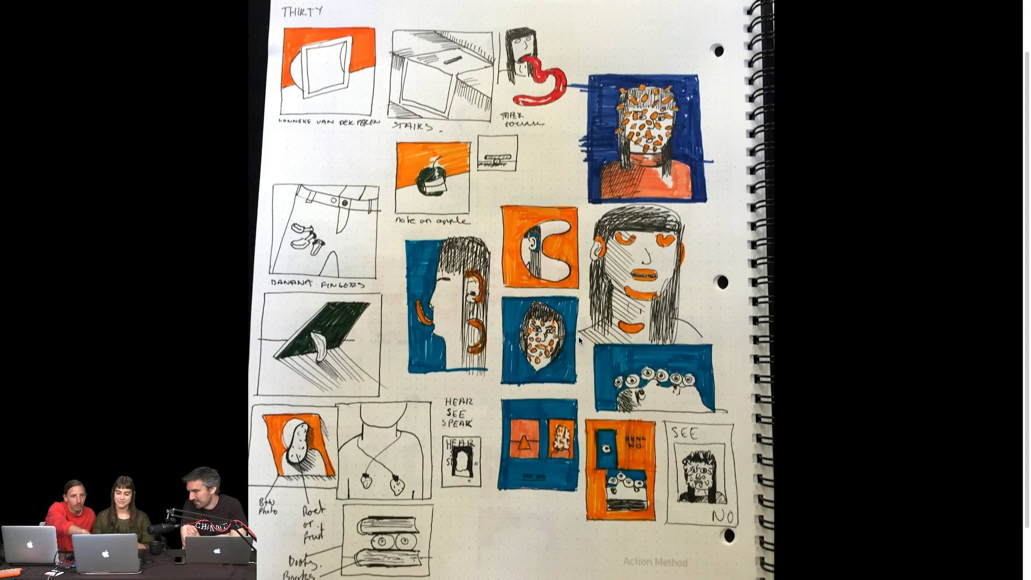
pyautogui.scroll(-1, 578, 340)
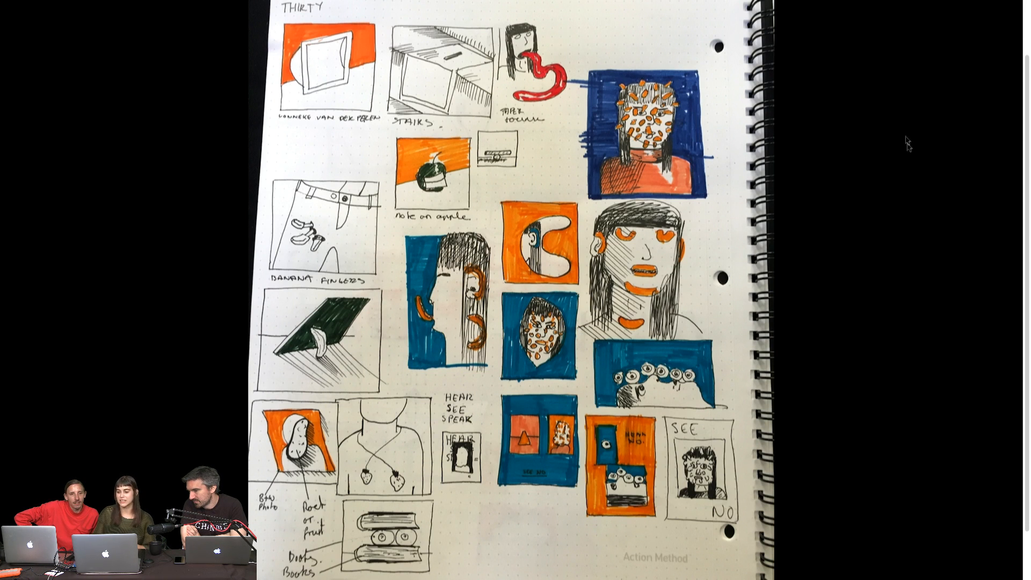
pyautogui.moveTo(1027, 119); pyautogui.dragTo(1023, 223)
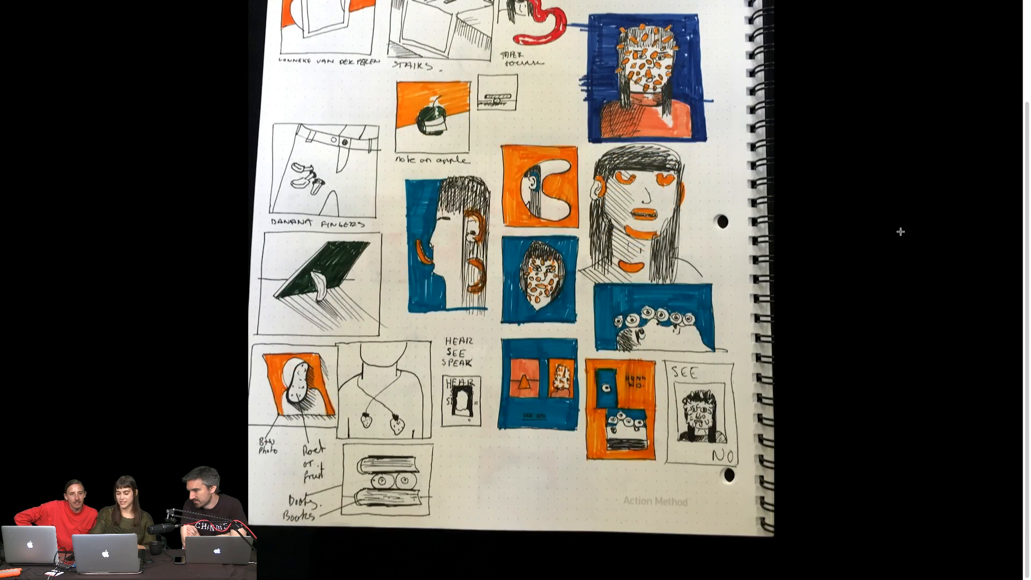
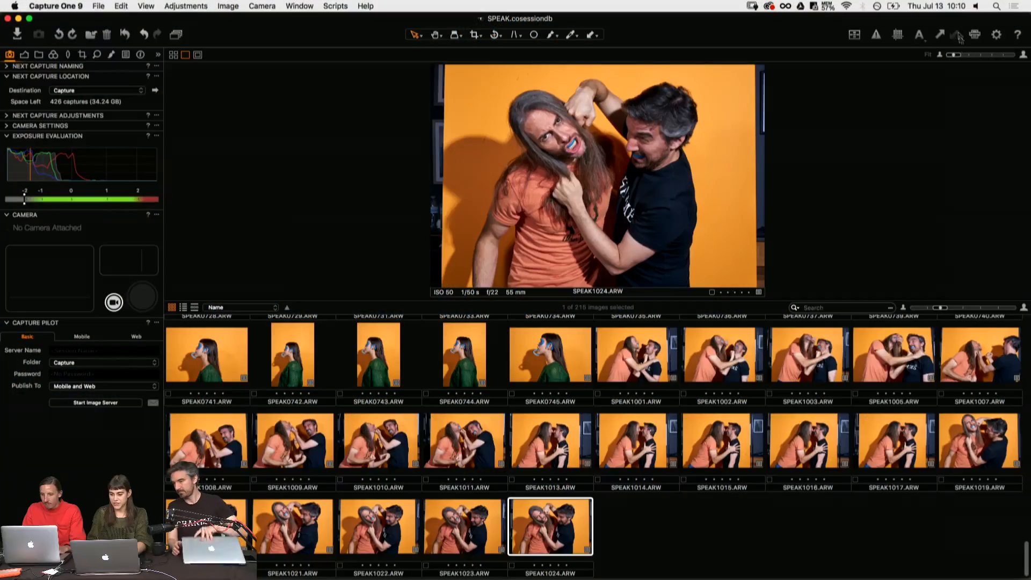
# - Return to the beginning of the SPEAK session in Capture One and review the photos from SPEAK0528.ARW to SPEAK0534.ARW
pyautogui.moveTo(1020, 549); pyautogui.dragTo(1018, 306)
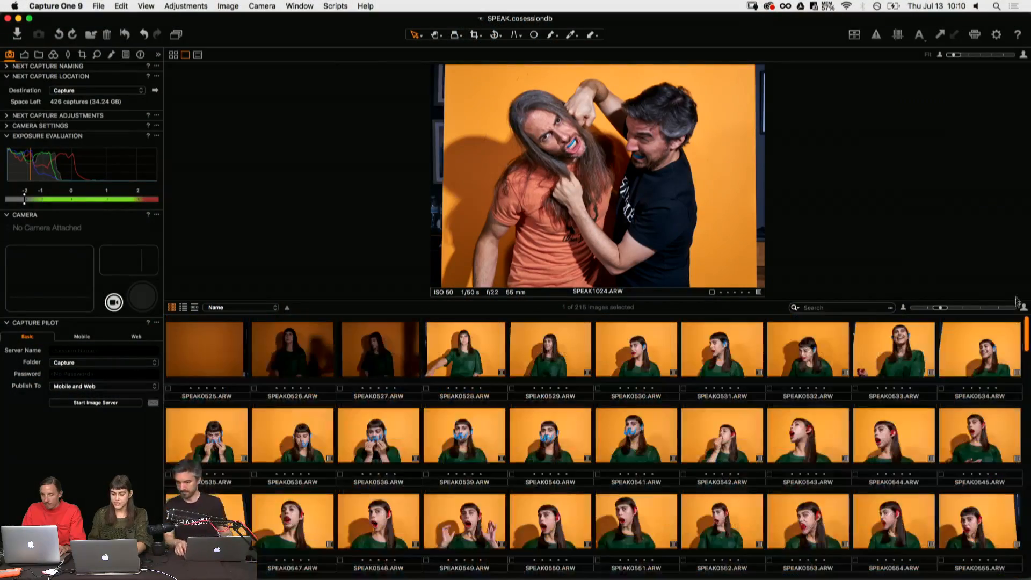
pyautogui.click(470, 343)
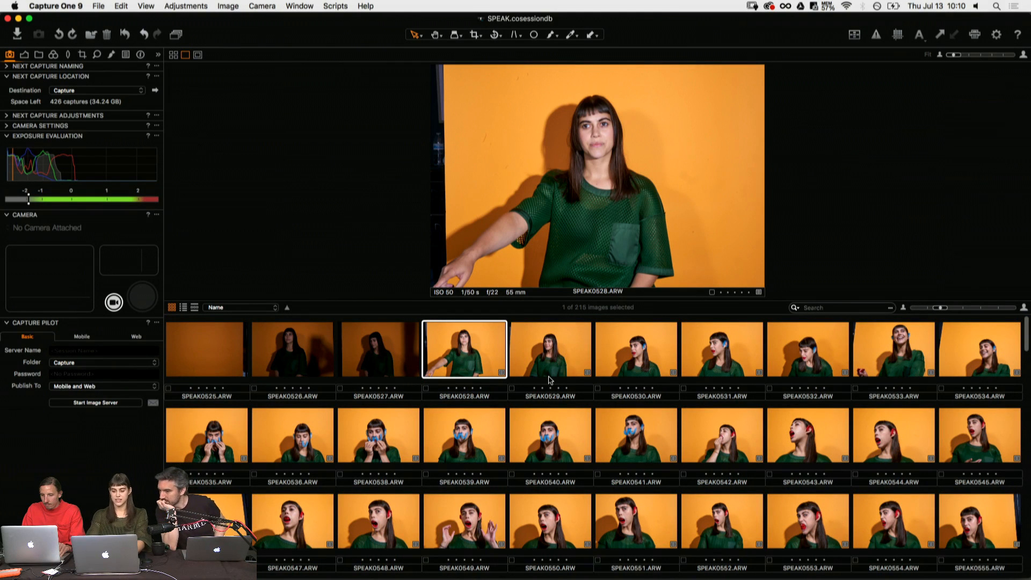
pyautogui.click(550, 379)
pyautogui.press('Right')
pyautogui.press('Right')
pyautogui.press('Right')
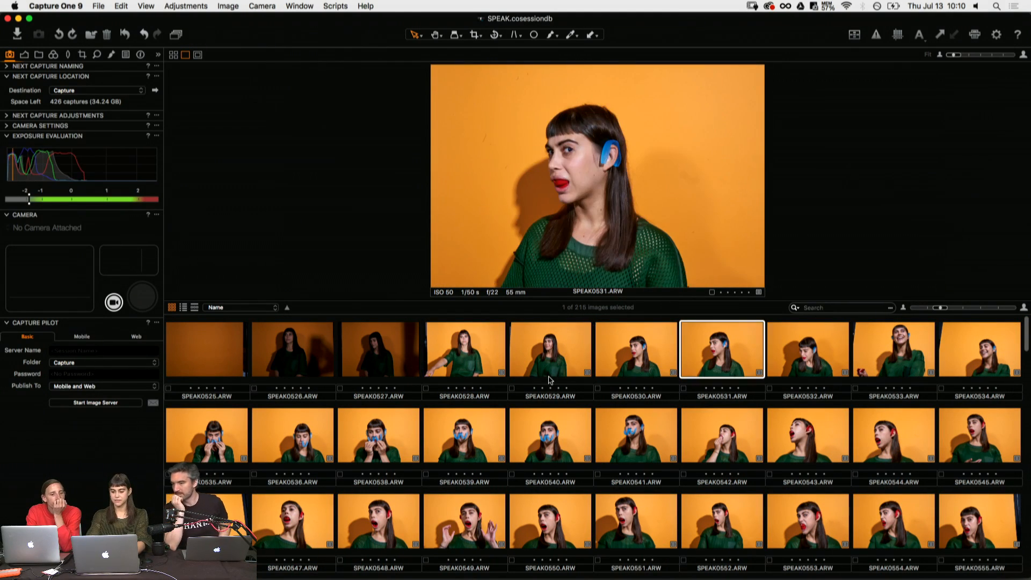
pyautogui.press('Right')
pyautogui.press('Right')
pyautogui.press('Right')
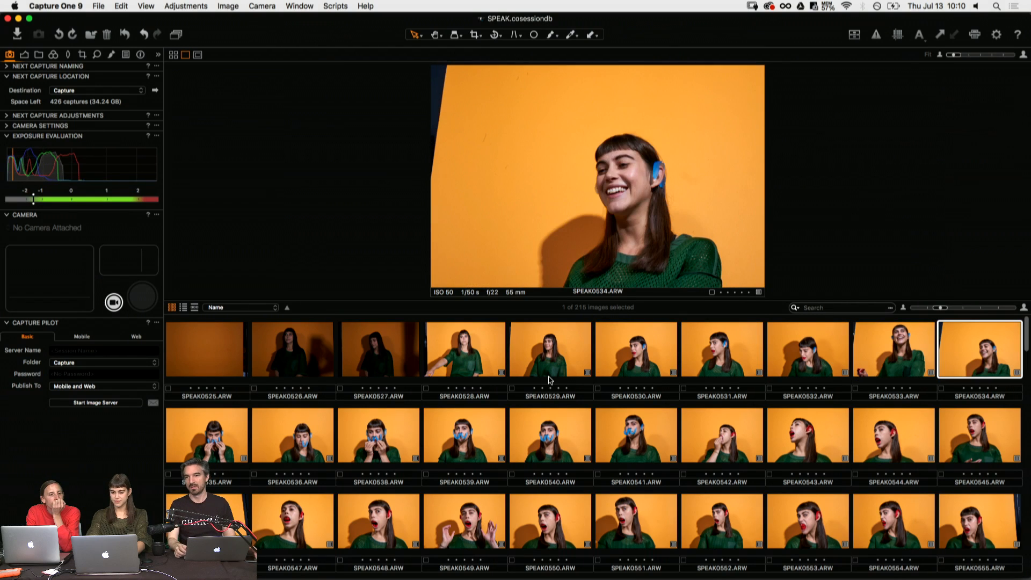
# - Compare SPEAK0536.ARW with the neighbouring shots of the model wearing blue mouthguards
pyautogui.press('Right')
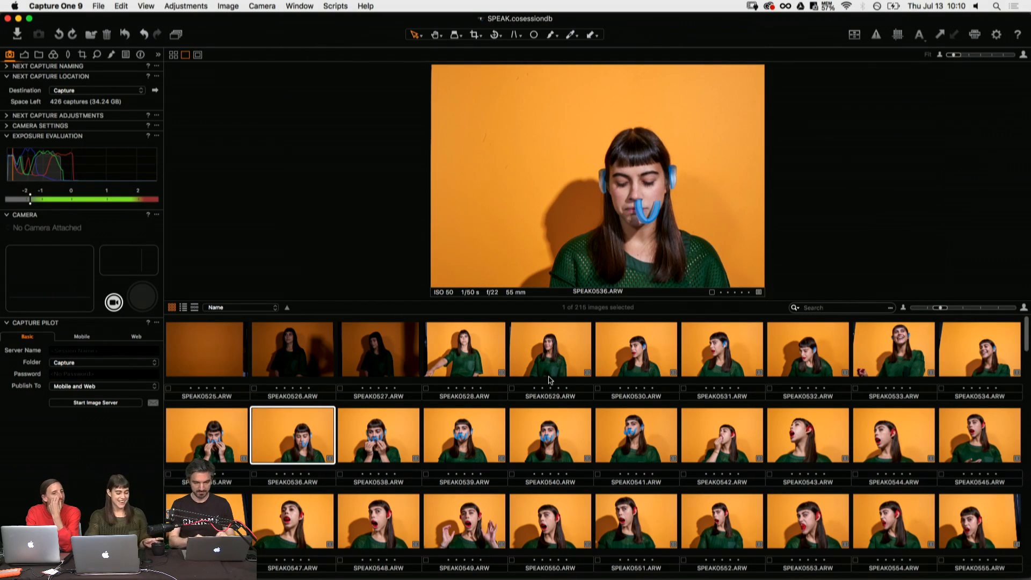
pyautogui.press('Right')
pyautogui.press('Right')
pyautogui.press('Right')
pyautogui.press('Left')
pyautogui.press('Left')
pyautogui.press('Left')
pyautogui.press('Left')
pyautogui.press('Right')
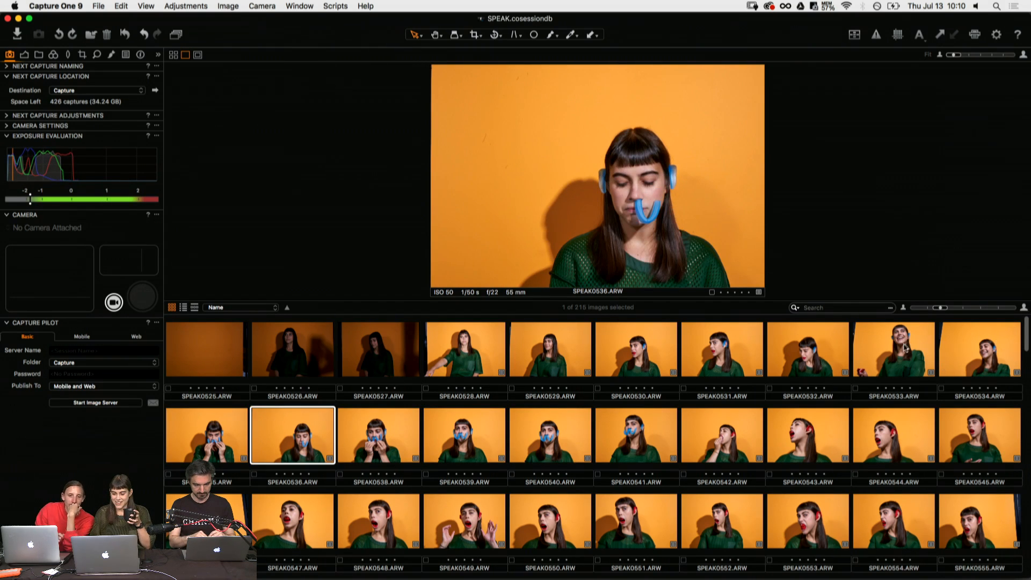
# - Look back at SPEAK0533.ARW and review the portraits from SPEAK0540.ARW to SPEAK0544.ARW
pyautogui.click(932, 374)
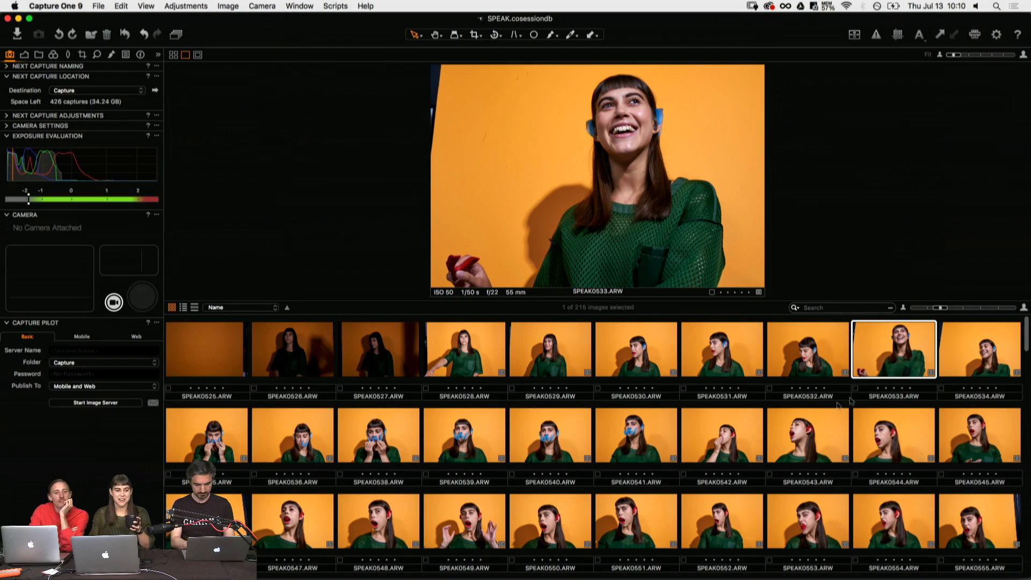
pyautogui.click(580, 439)
pyautogui.press('Right')
pyautogui.press('Right')
pyautogui.press('Right')
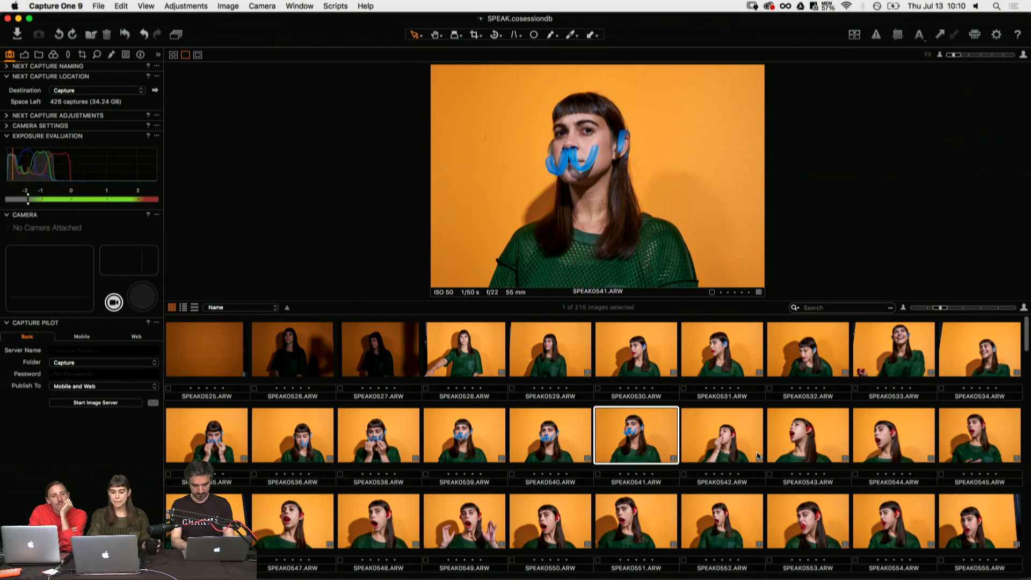
pyautogui.press('Right')
pyautogui.press('Right')
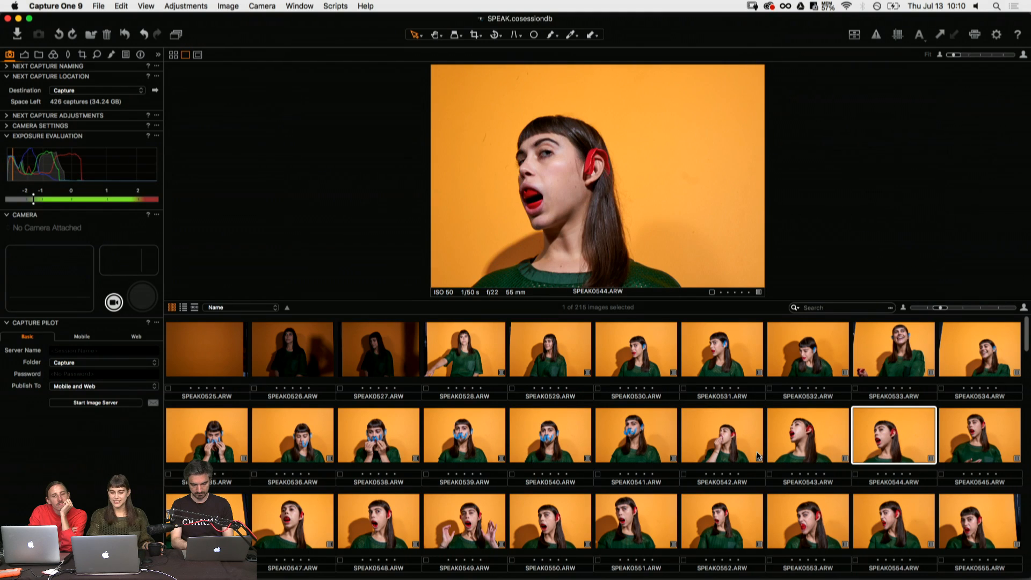
# - Review the red mouthguard shots from SPEAK0545.ARW onward and rate SPEAK0548.ARW three stars
pyautogui.press('Right')
pyautogui.press('Left')
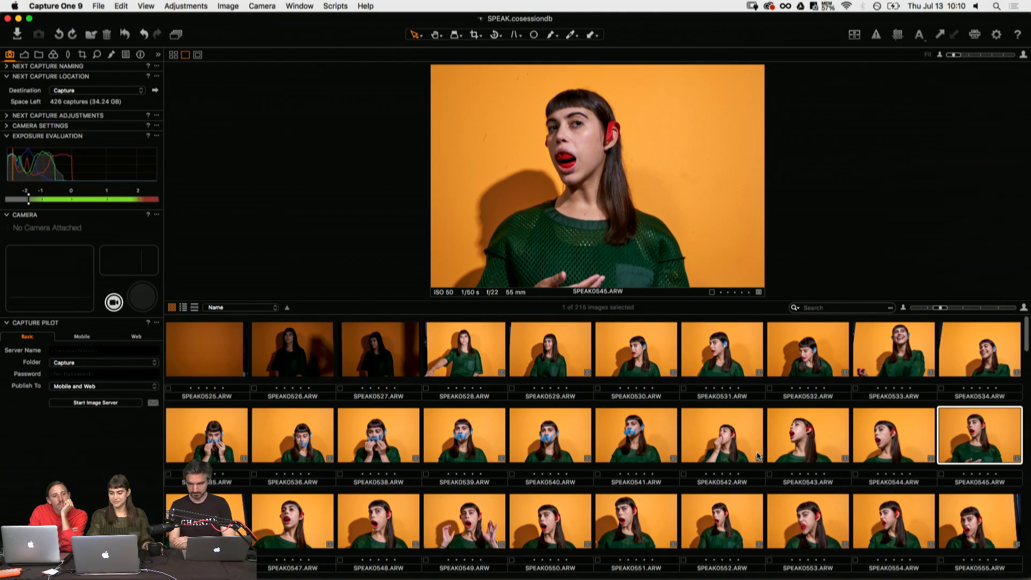
pyautogui.press('Right')
pyautogui.press('Right')
pyautogui.press('Right')
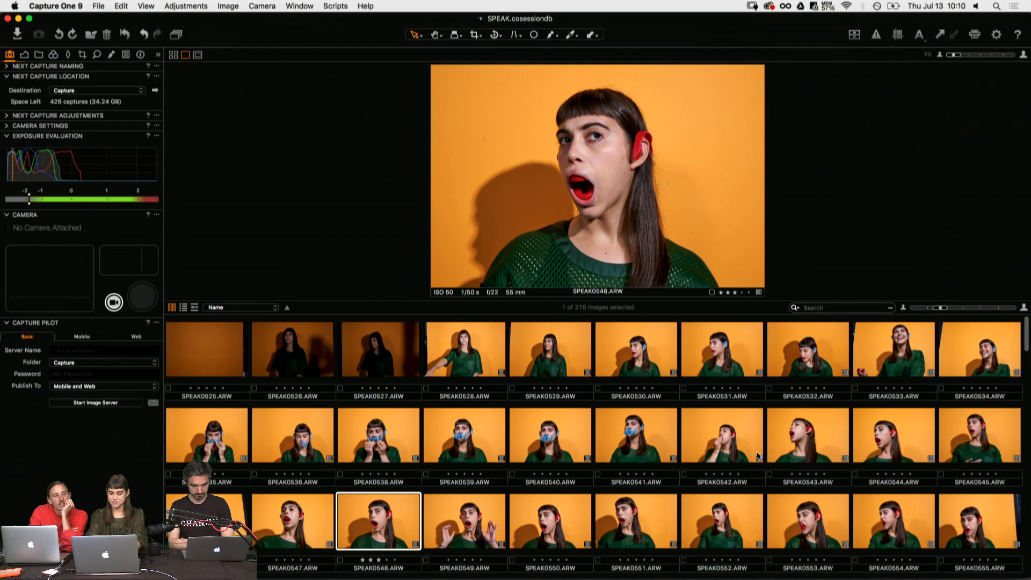
# - Compare SPEAK0550.ARW with the shots around it and rate it two stars
pyautogui.press('Right')
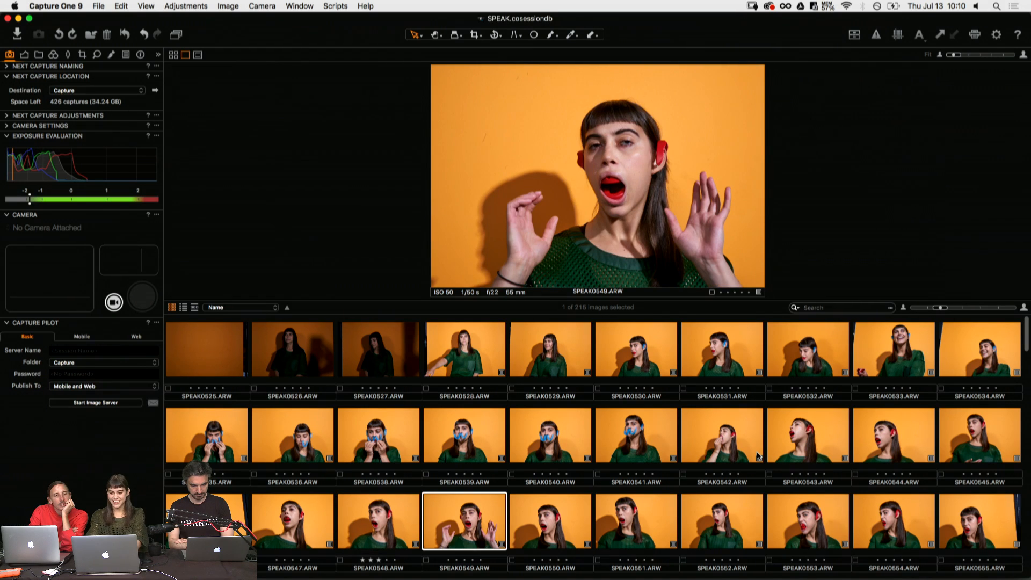
pyautogui.press('Right')
pyautogui.press('Right')
pyautogui.press('Right')
pyautogui.press('Left')
pyautogui.press('Left')
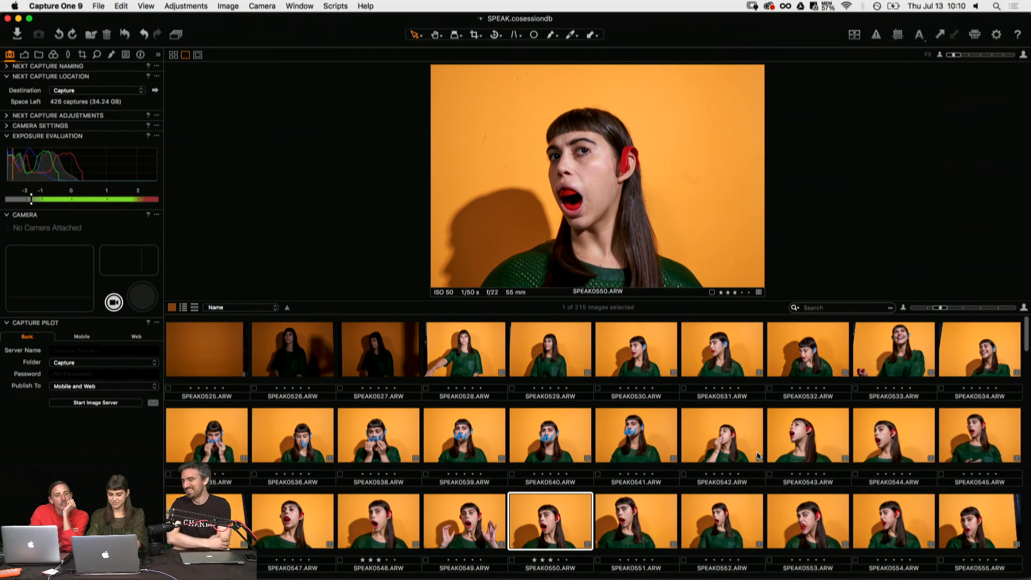
pyautogui.press('Right')
pyautogui.press('Right')
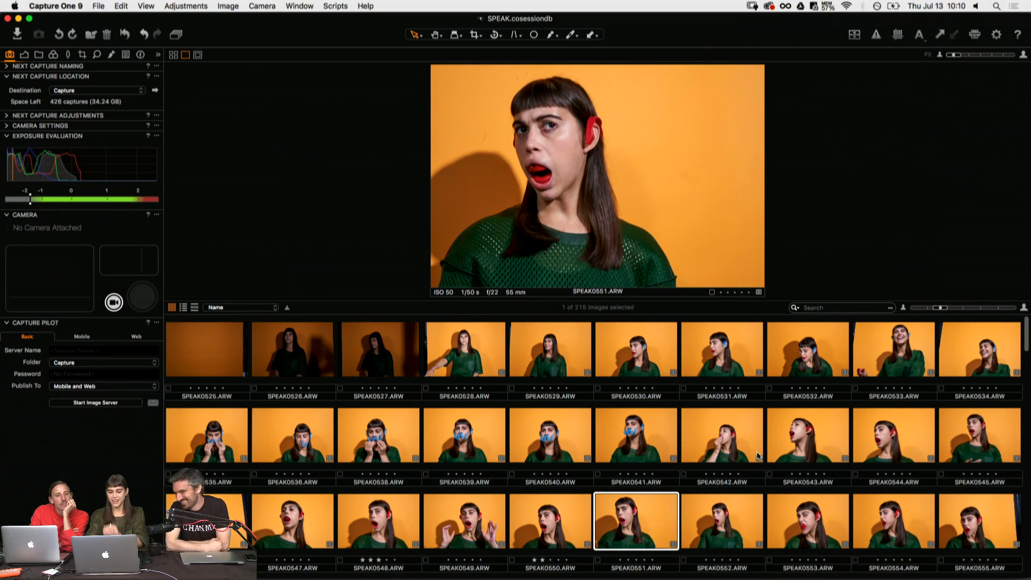
# - Review the red mouthguard portraits from SPEAK0552.ARW to SPEAK0558.ARW, comparing the last two with each other
pyautogui.press('Right')
pyautogui.press('Right')
pyautogui.press('Right')
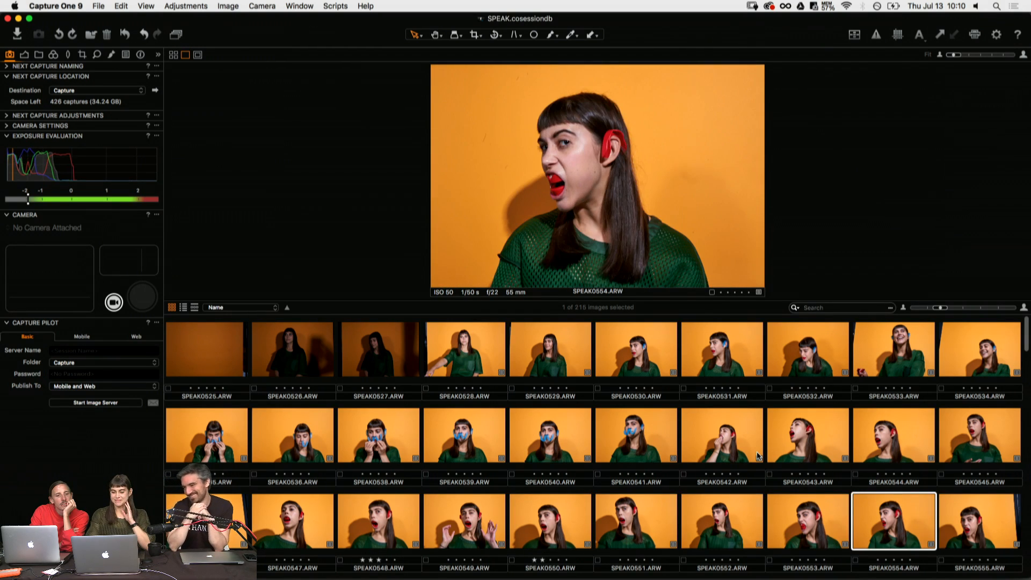
pyautogui.press('Right')
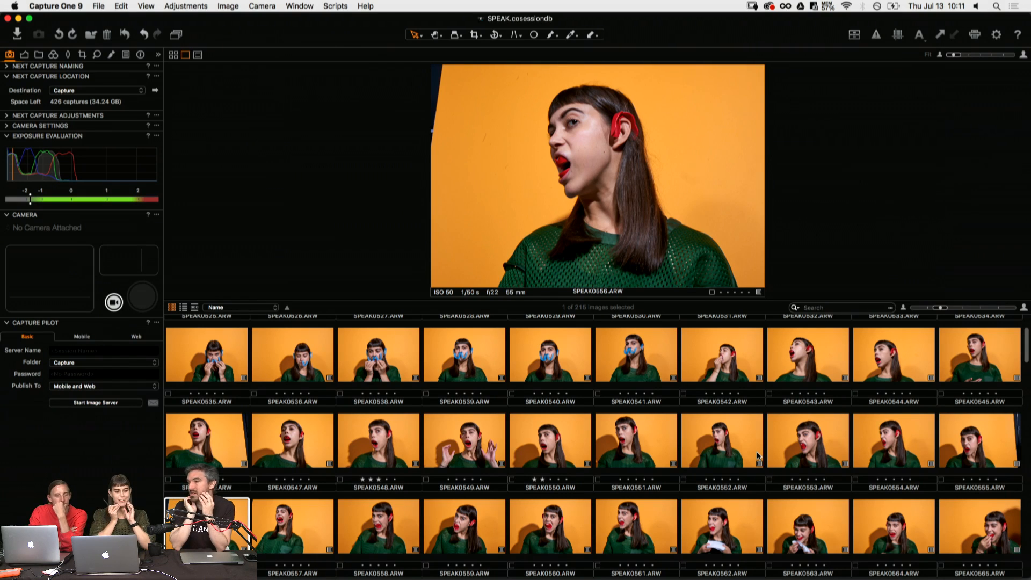
pyautogui.press('Right')
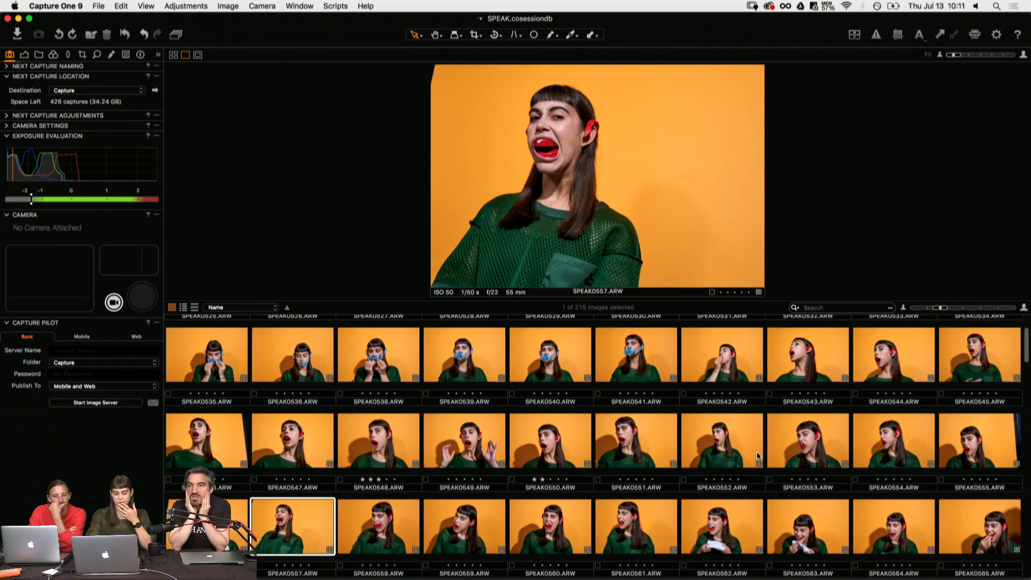
pyautogui.press('Right')
pyautogui.press('Left')
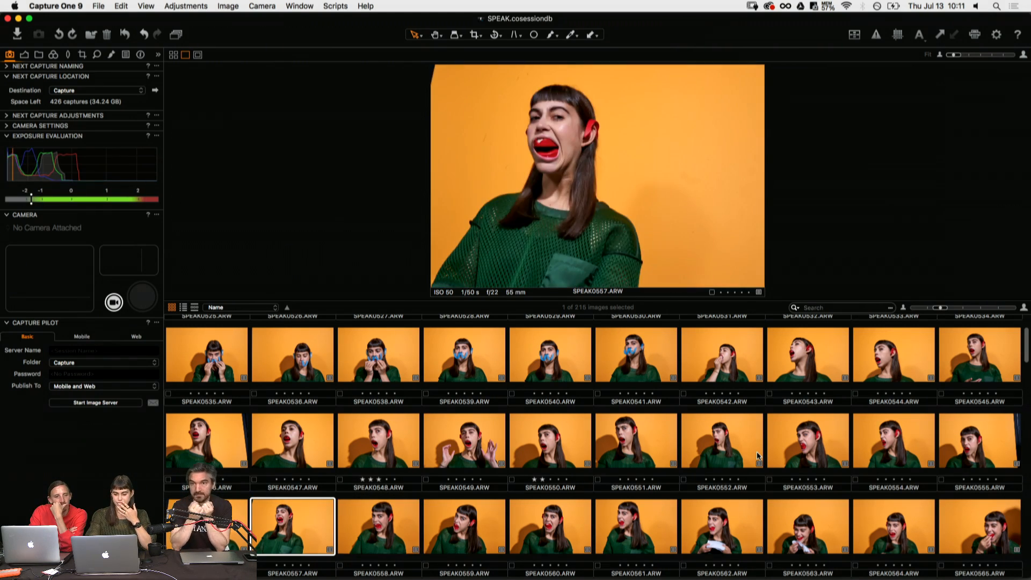
# - Review the photos after SPEAK0557.ARW through to SPEAK0567.ARW
pyautogui.press('Right')
pyautogui.press('Right')
pyautogui.press('Right')
pyautogui.press('Right')
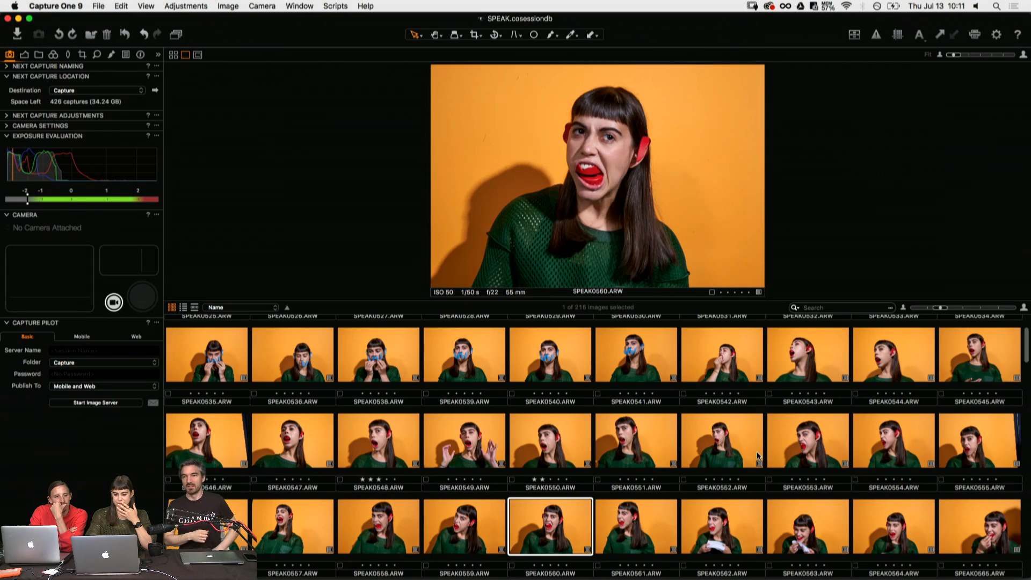
pyautogui.press('Right')
pyautogui.press('Right')
pyautogui.press('Right')
pyautogui.press('Right')
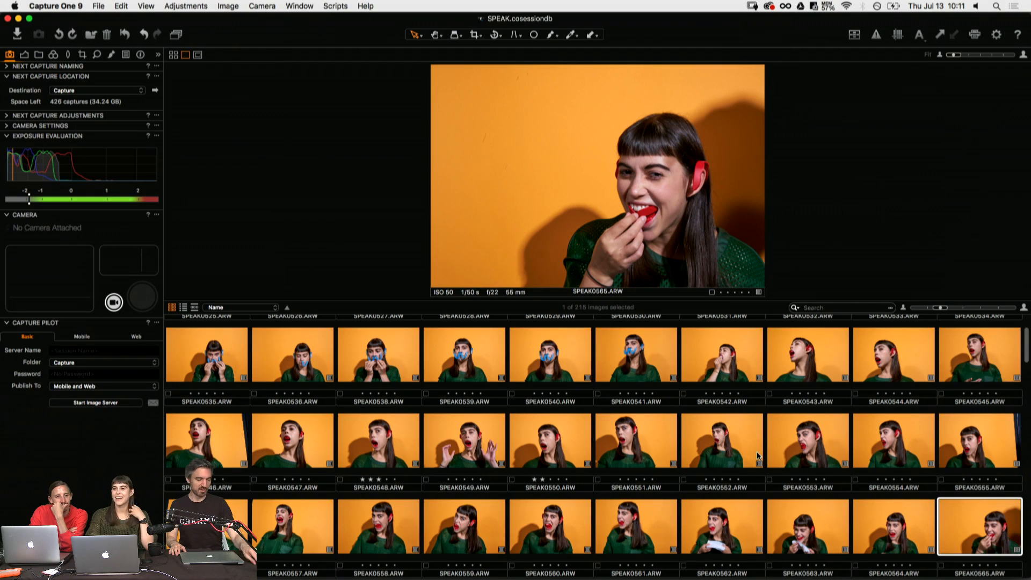
pyautogui.press('Right')
# - Compare SPEAK0568.ARW with the following shot, inspect its mouth detail at 33% zoom, and fit the photo back in view
pyautogui.press('Right')
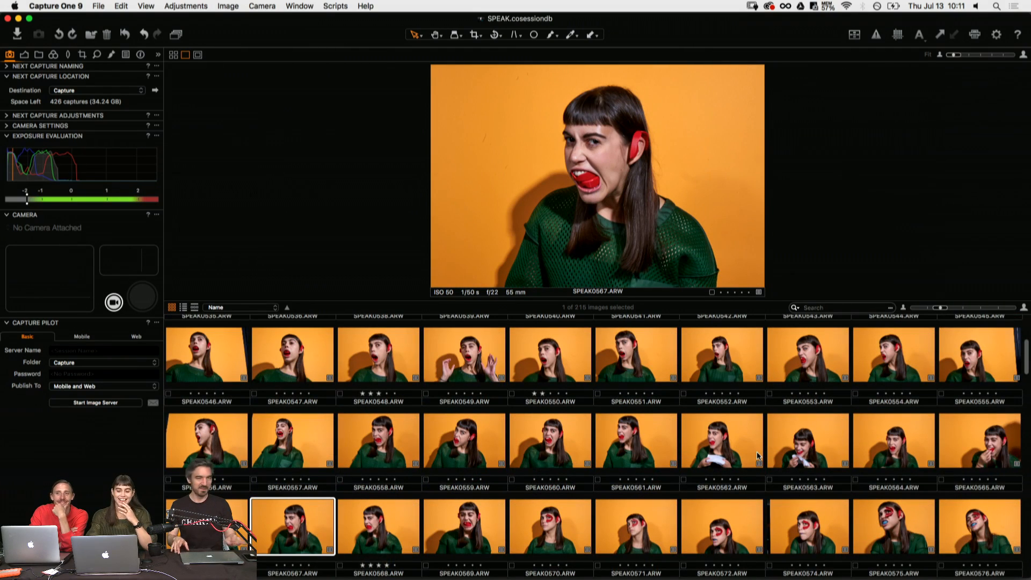
pyautogui.press('Right')
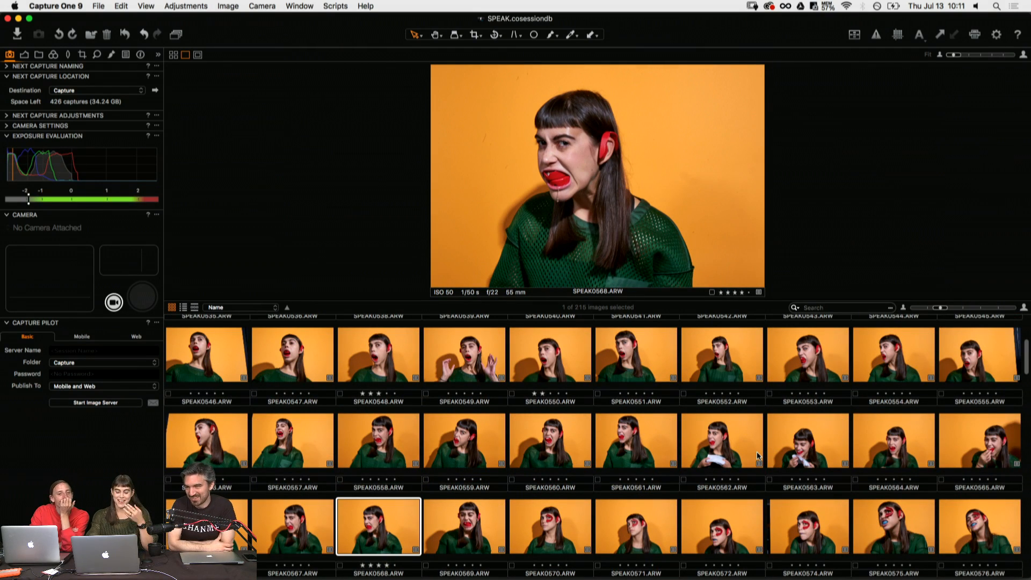
pyautogui.press('Right')
pyautogui.press('Left')
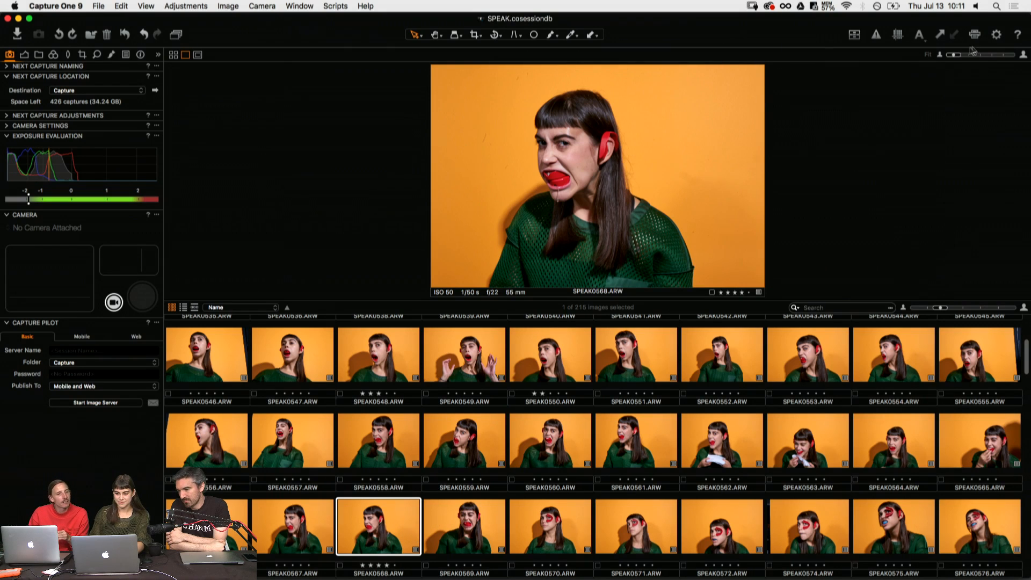
pyautogui.moveTo(958, 55)
pyautogui.mouseDown()
pyautogui.moveTo(986, 58)
pyautogui.moveTo(965, 56)
pyautogui.mouseUp()
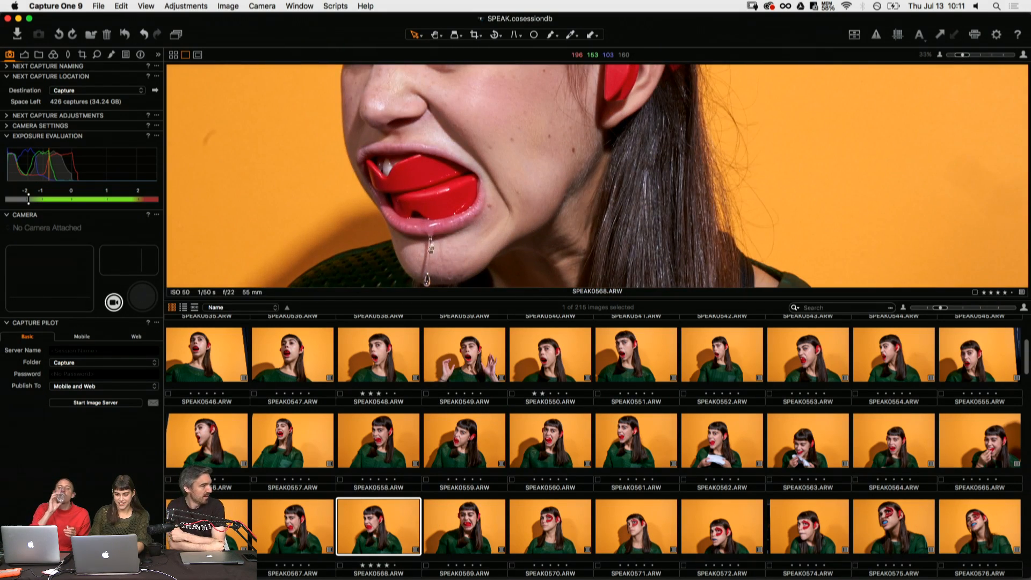
pyautogui.moveTo(430, 247); pyautogui.dragTo(489, 173)
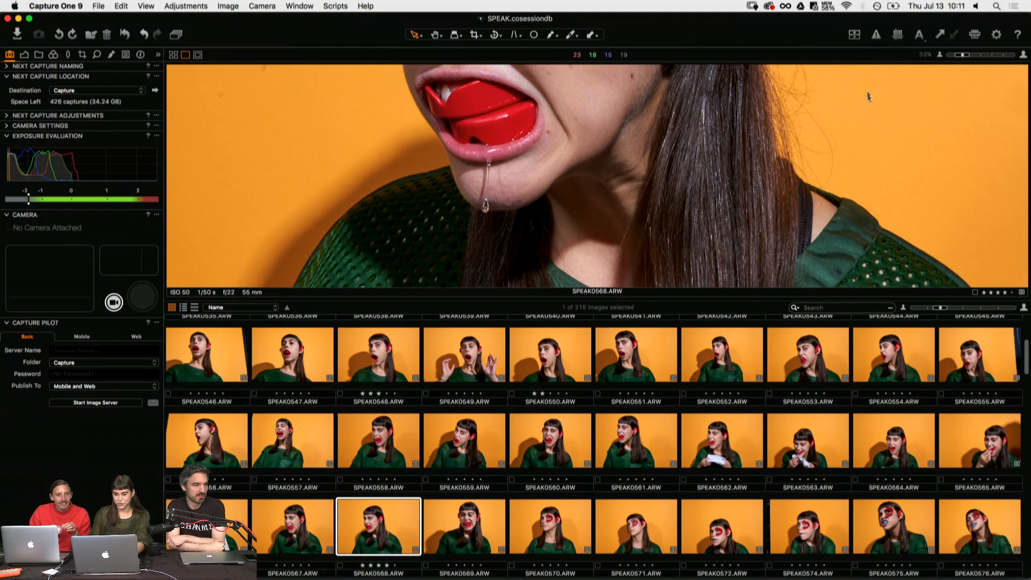
pyautogui.click(955, 57)
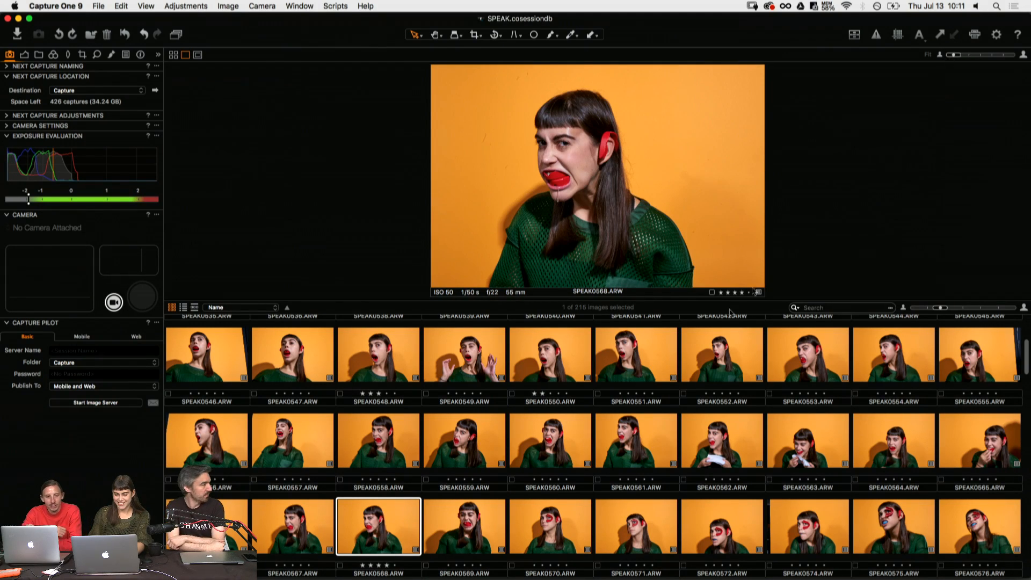
# - Make the photo viewer taller and the browser thumbnails smaller, and review the shots following SPEAK0568.ARW
pyautogui.moveTo(581, 300); pyautogui.dragTo(581, 342)
pyautogui.moveTo(941, 351); pyautogui.dragTo(935, 350)
pyautogui.press('Right')
pyautogui.press('Right')
pyautogui.press('Right')
pyautogui.press('Right')
pyautogui.press('Right')
pyautogui.press('Right')
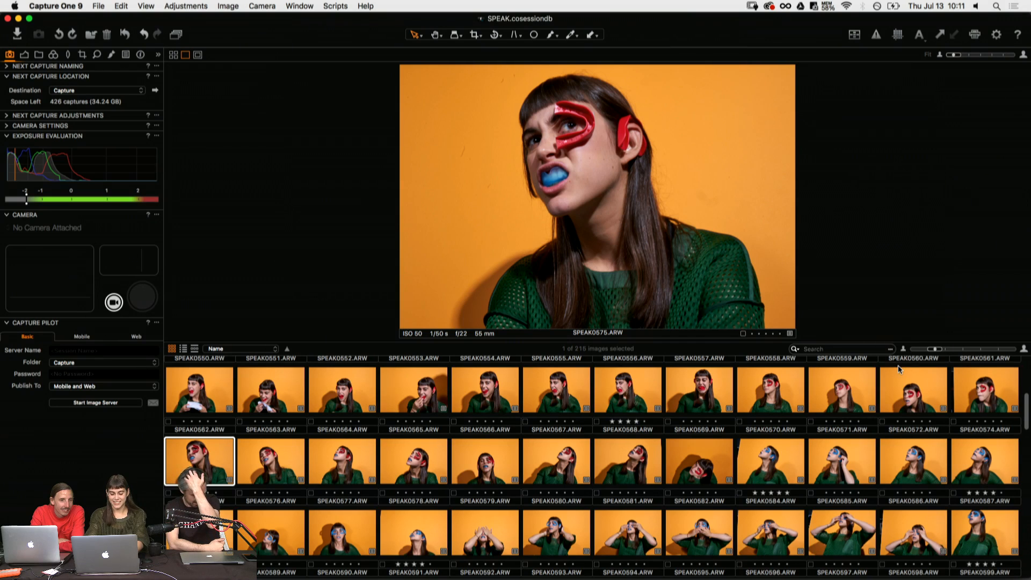
# - Review the shots with red eye and ear pieces and a blue mouthguard up to SPEAK0580.ARW
pyautogui.press('Right')
pyautogui.press('Right')
pyautogui.press('Right')
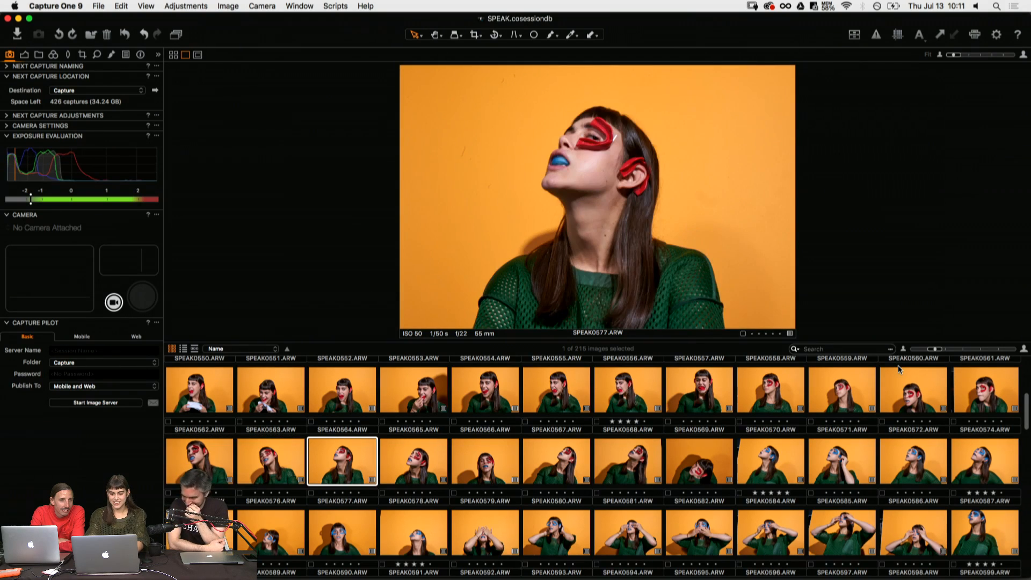
pyautogui.press('Right')
pyautogui.press('Right')
pyautogui.press('Right')
pyautogui.press('Right')
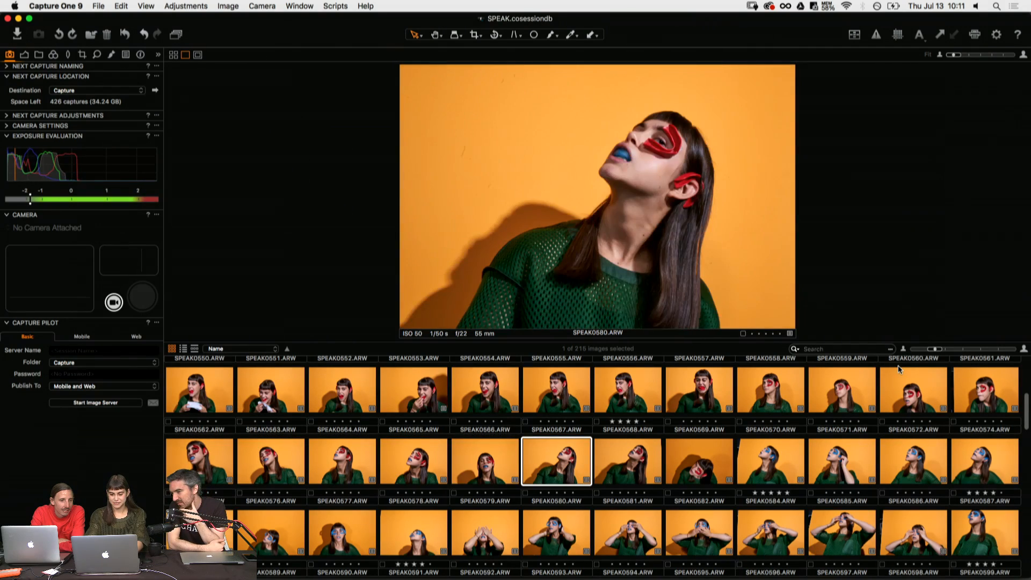
# - Compare SPEAK0585.ARW with its neighbours and review the blue eye-piece portraits up to SPEAK0588.ARW
pyautogui.press('Right')
pyautogui.press('Right')
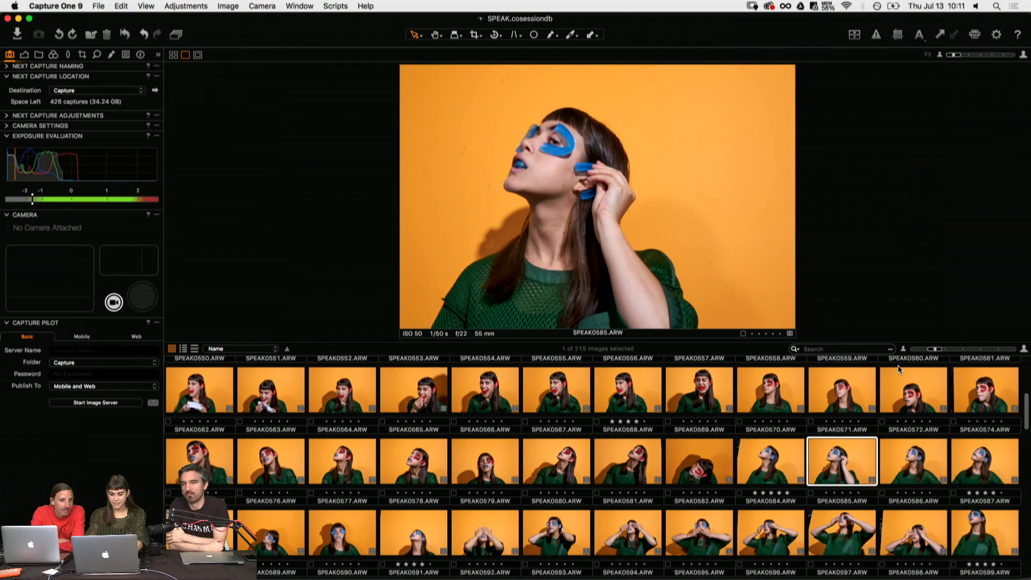
pyautogui.press('Left')
pyautogui.press('Right')
pyautogui.press('Right')
pyautogui.press('Right')
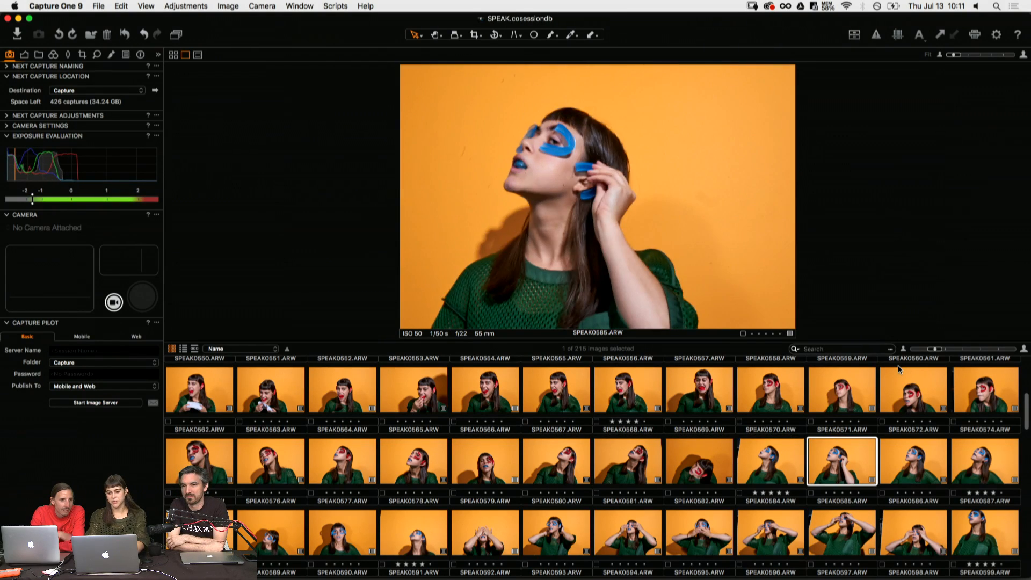
pyautogui.press('Right')
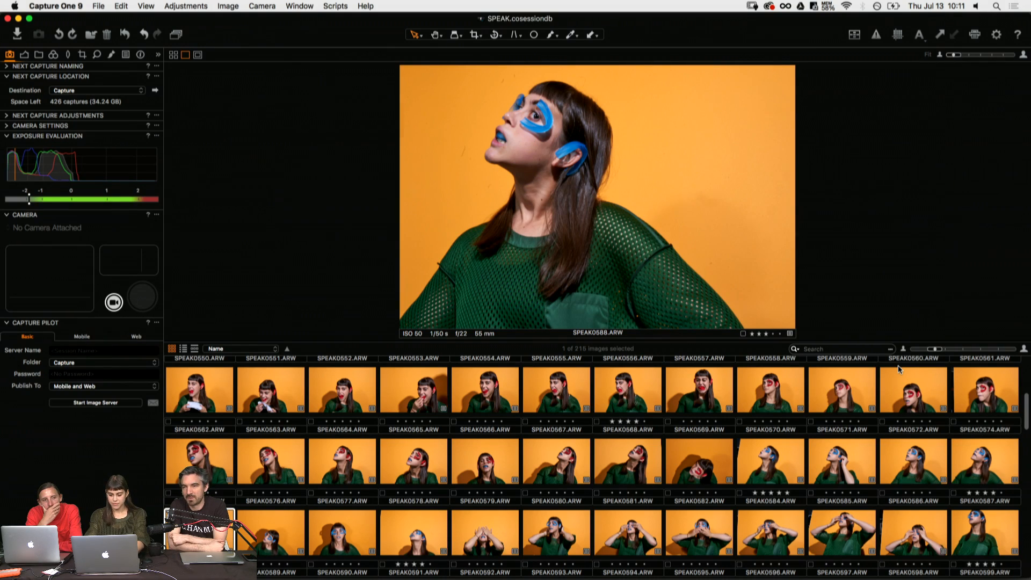
# - Review the blue eye-piece shots through SPEAK0591.ARW and the covered-eyes poses up to SPEAK0594.ARW
pyautogui.press('Right')
pyautogui.press('Right')
pyautogui.press('Right')
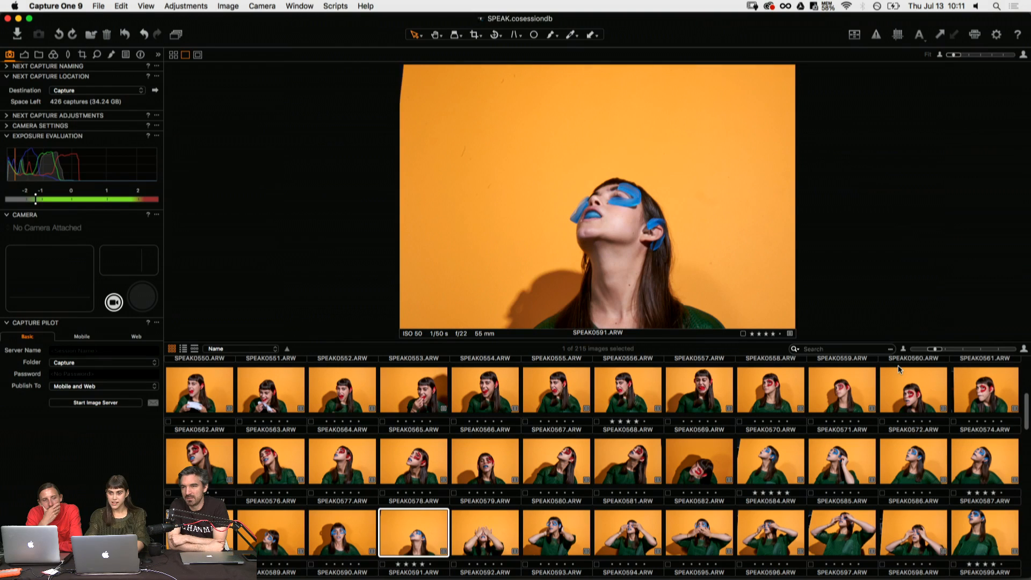
pyautogui.press('Right')
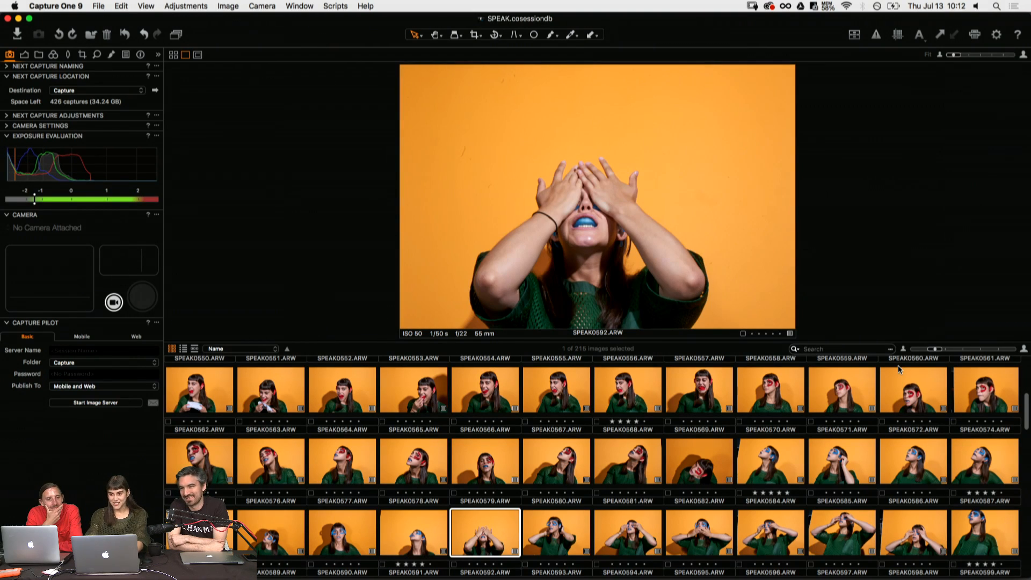
pyautogui.press('Right')
pyautogui.press('Right')
pyautogui.press('Left')
# - Compare SPEAK0594.ARW with the preceding shots and rate the covered-eyes shot SPEAK0592.ARW three stars
pyautogui.press('Right')
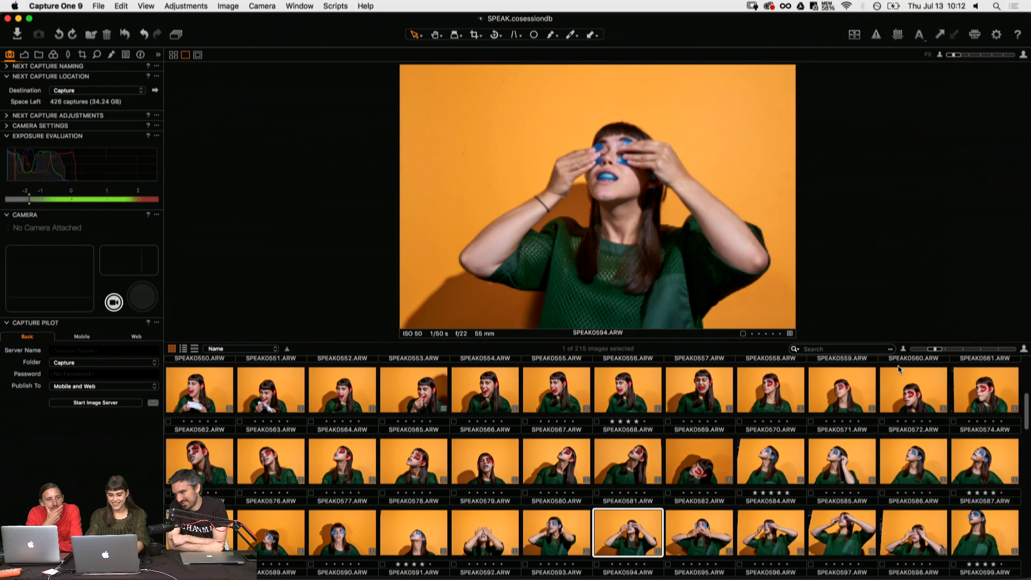
pyautogui.press('Right')
pyautogui.press('Left')
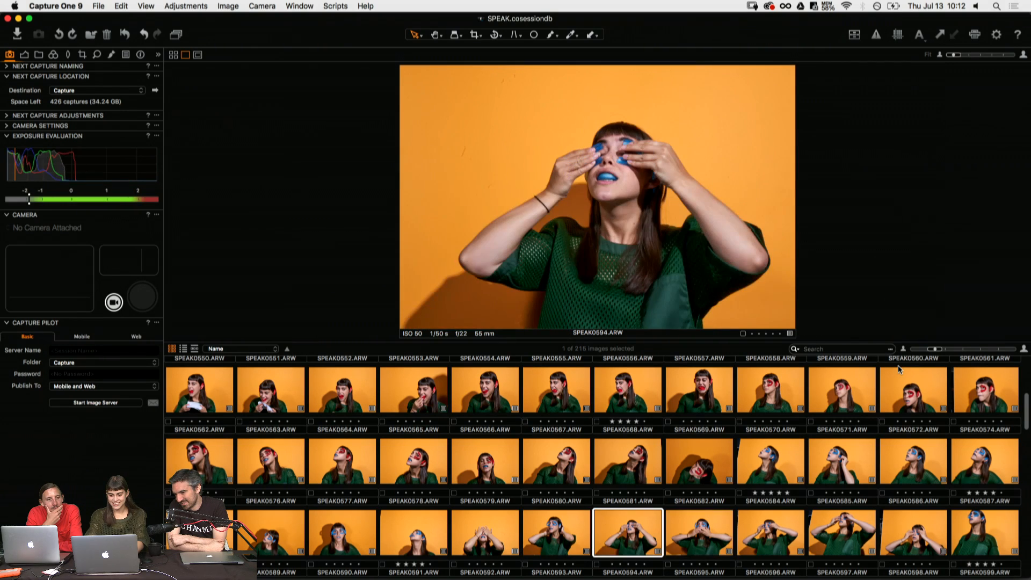
pyautogui.press('Left')
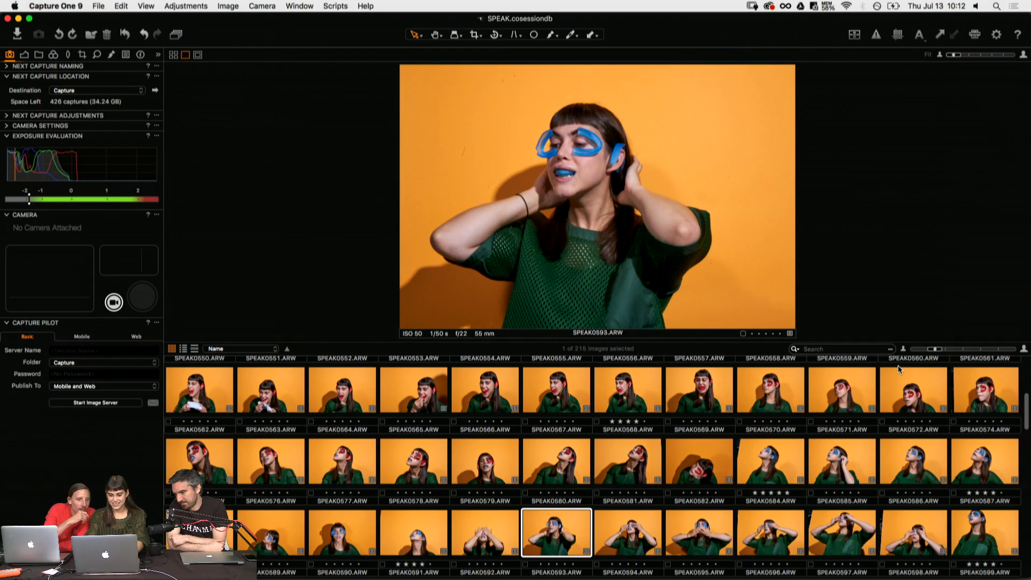
pyautogui.press('Left')
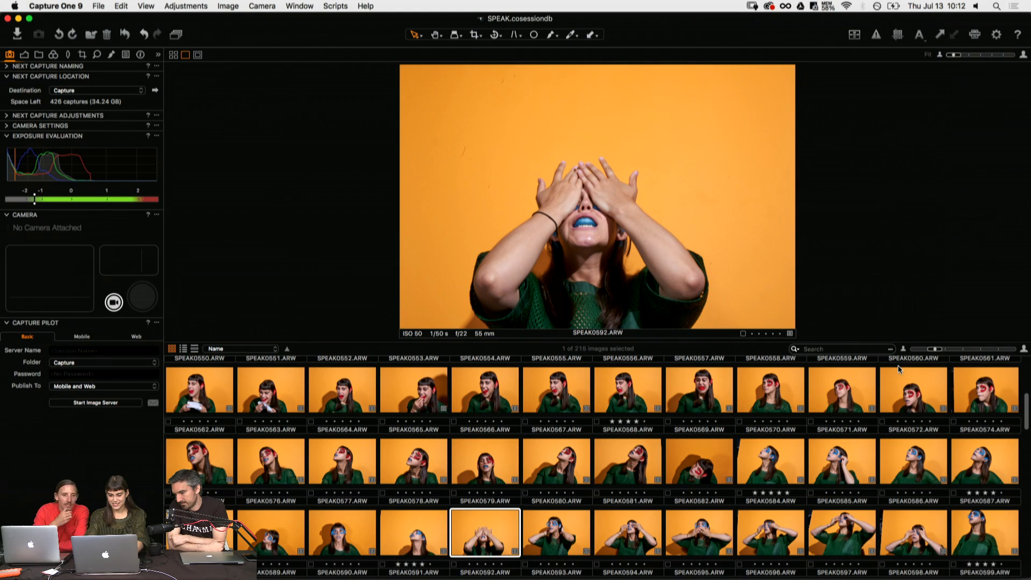
pyautogui.press('3')
# - Rate SPEAK0595.ARW, the pose with both hands over the mouth, three stars
pyautogui.press('Right')
pyautogui.press('Right')
pyautogui.press('Right')
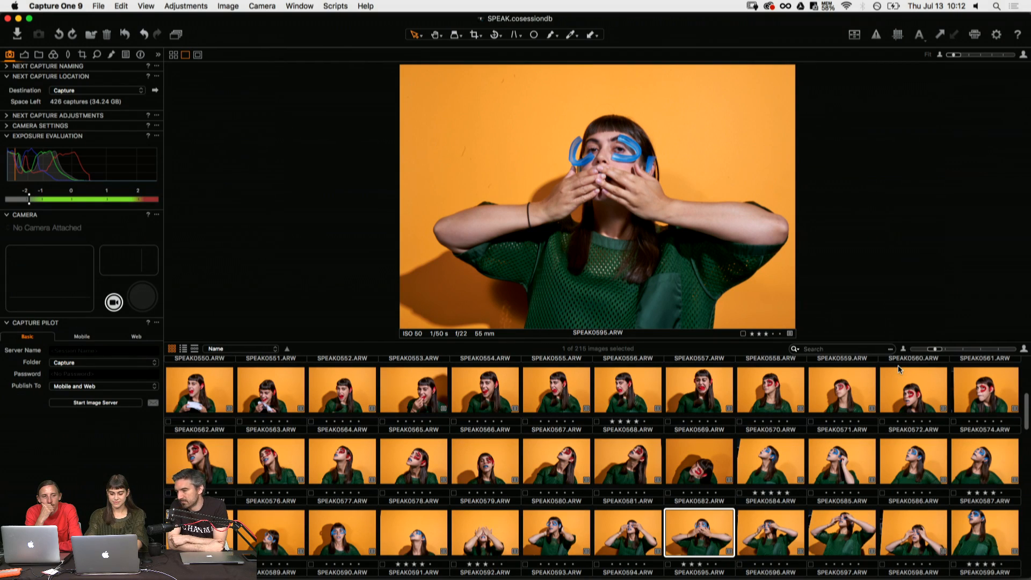
pyautogui.press('3')
# - Review the shots through SPEAK0601.ARW and change the rating of SPEAK0599.ARW to three stars
pyautogui.press('Right')
pyautogui.press('Right')
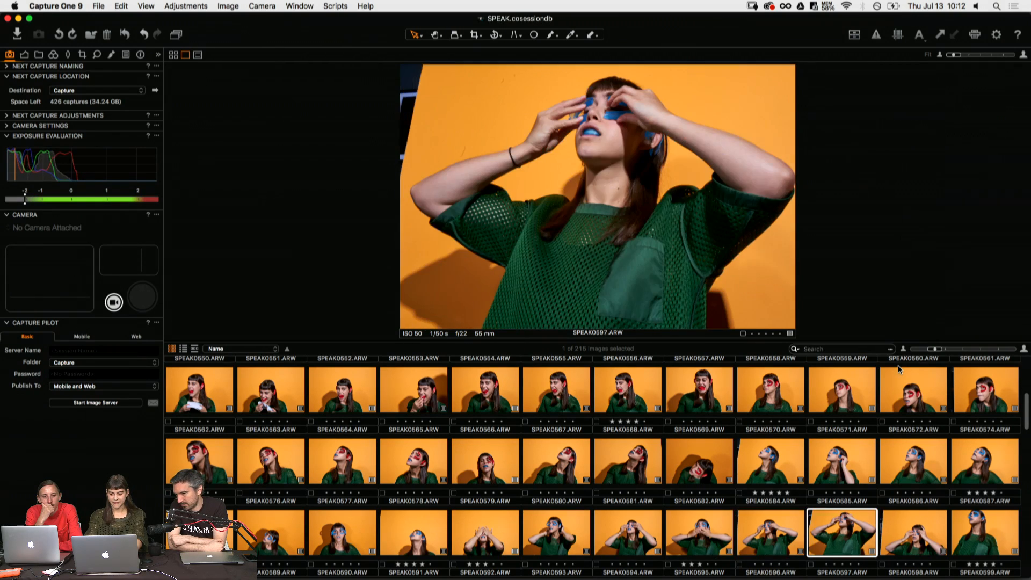
pyautogui.press('Right')
pyautogui.press('Right')
pyautogui.press('Right')
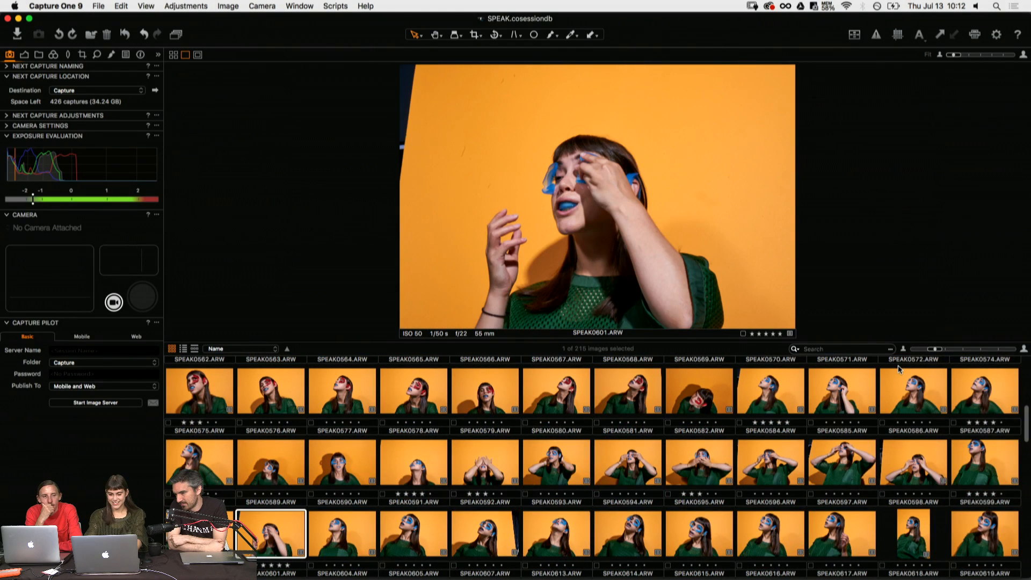
pyautogui.press('Left')
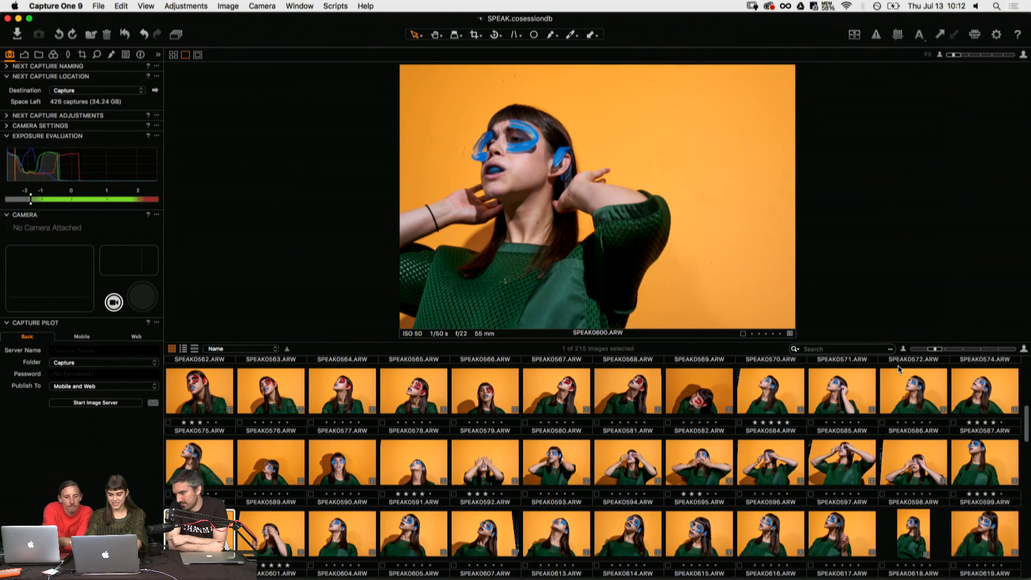
pyautogui.press('Left')
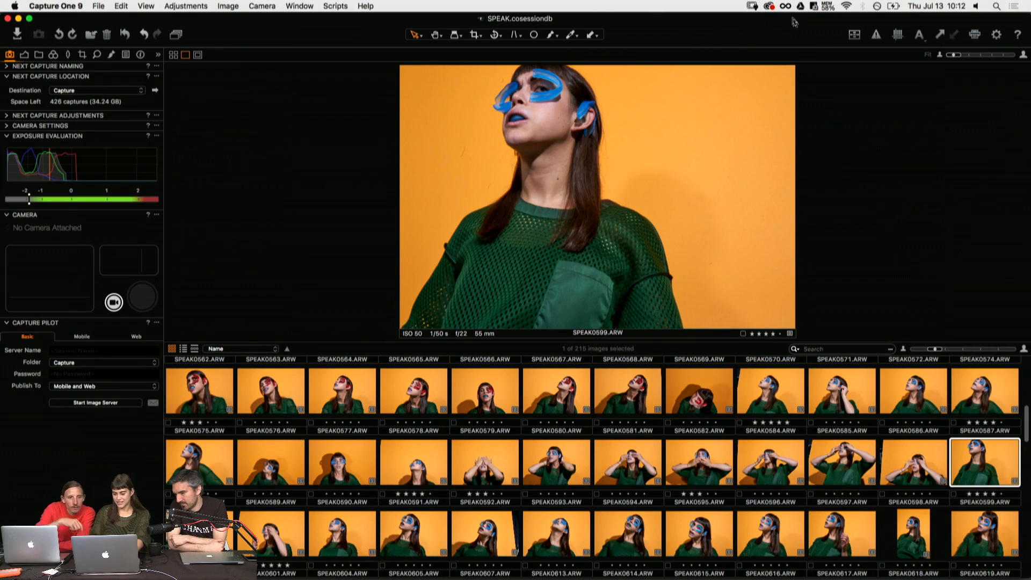
# - Review the blue eye-piece portraits following SPEAK0599.ARW and rate SPEAK0607.ARW three stars
pyautogui.press('Right')
pyautogui.press('Right')
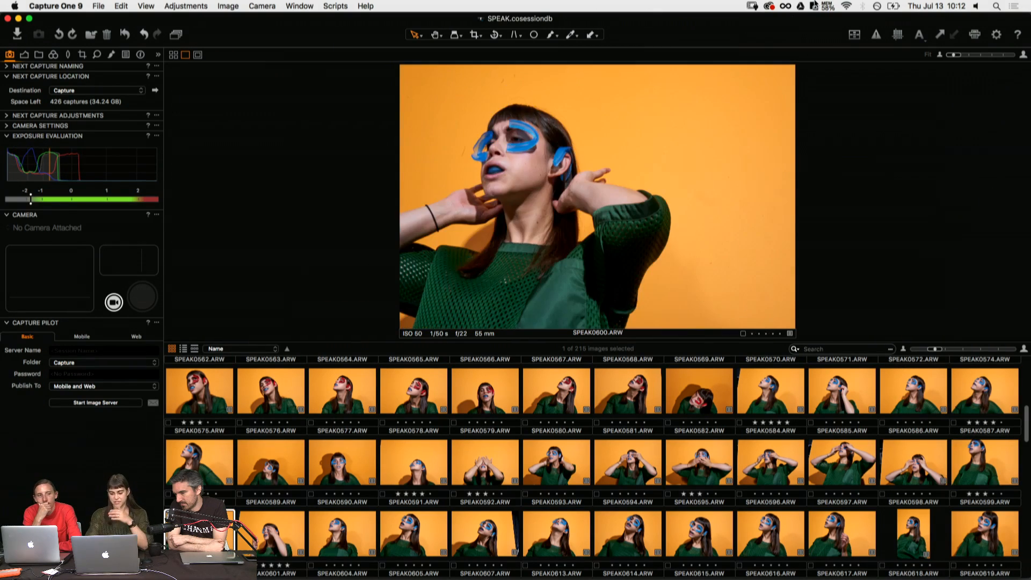
pyautogui.press('Right')
pyautogui.press('Right')
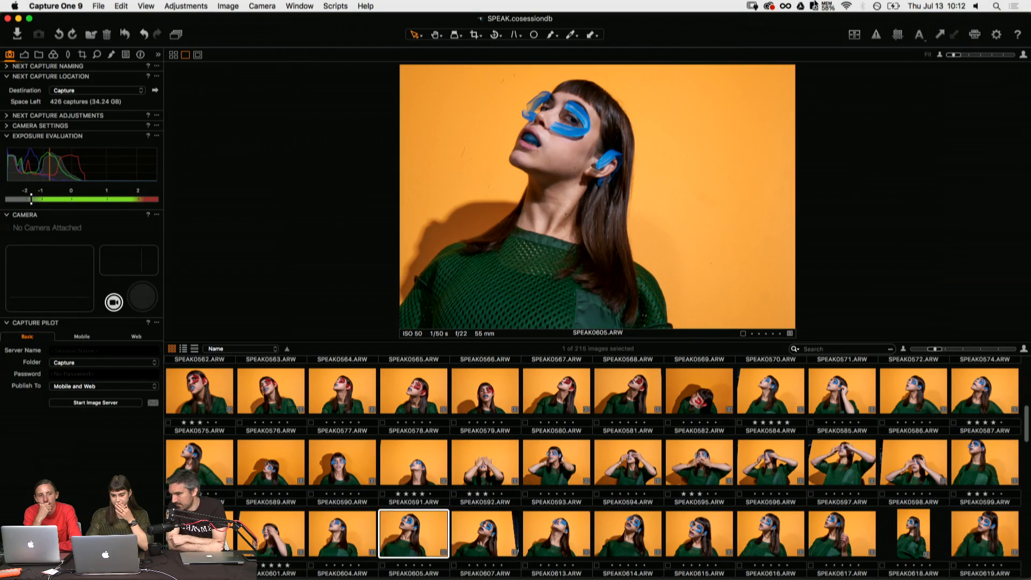
pyautogui.press('Right')
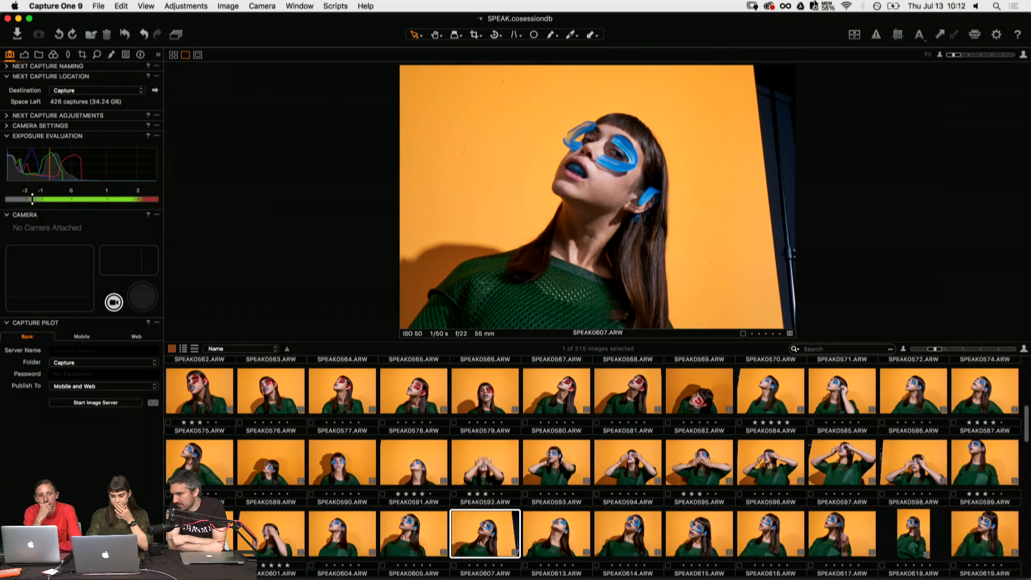
pyautogui.press('Right')
pyautogui.press('Left')
# - Review the shots from SPEAK0613.ARW onward and rate SPEAK0616.ARW three stars
pyautogui.press('Right')
pyautogui.press('Right')
pyautogui.press('Right')
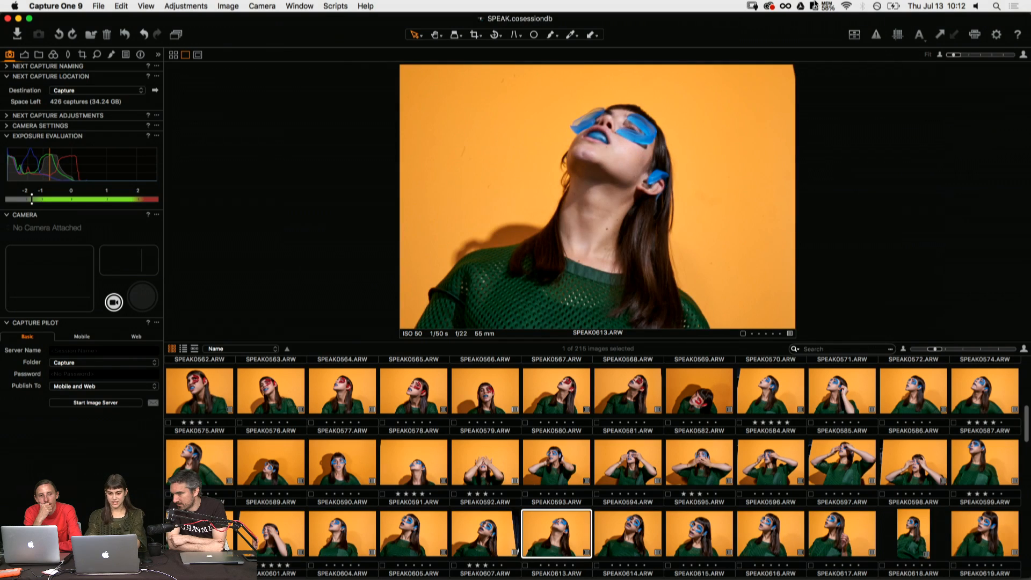
pyautogui.press('Right')
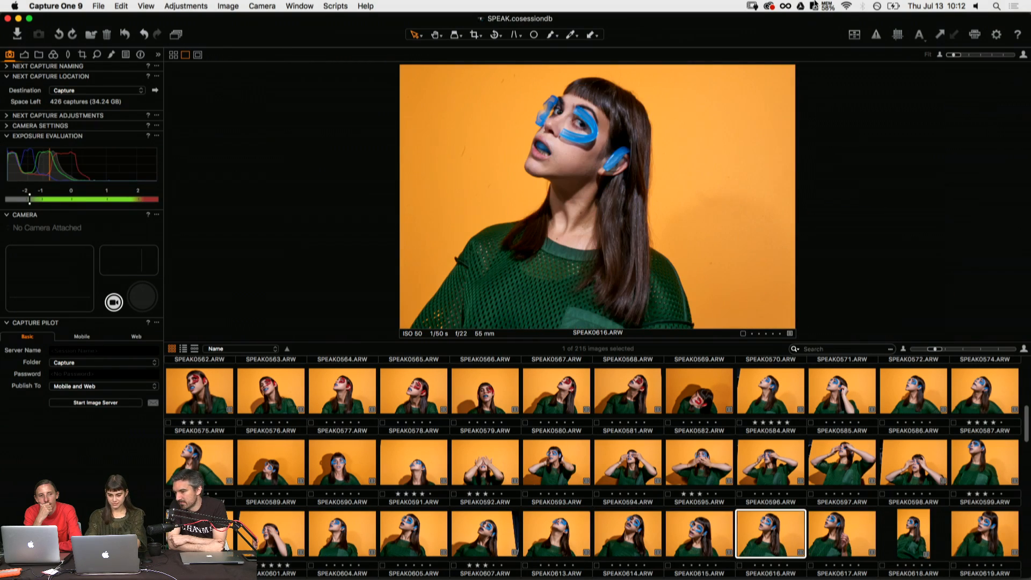
# - Rate the vertical portrait SPEAK0618.ARW three stars
pyautogui.press('Right')
pyautogui.press('Right')
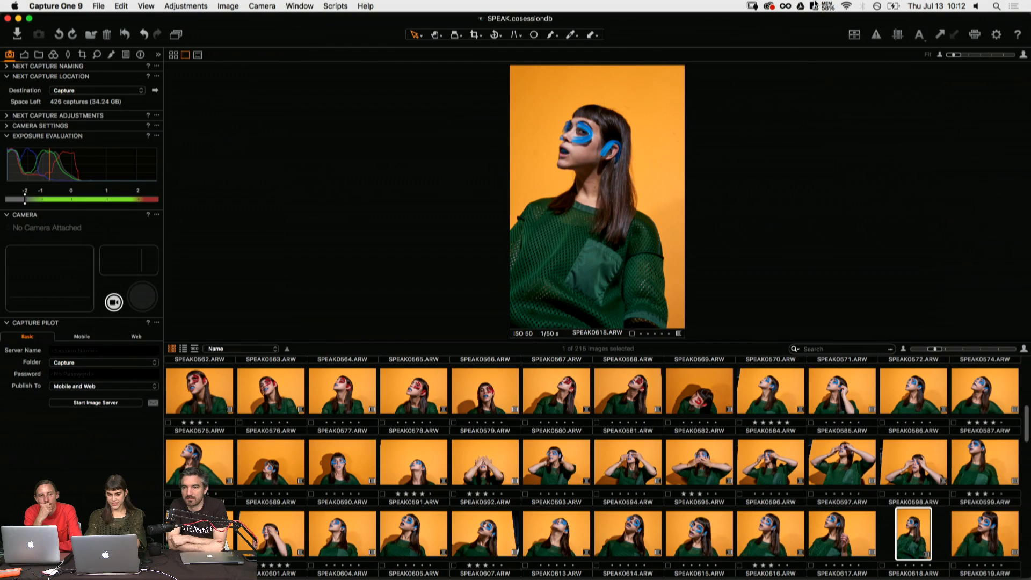
pyautogui.press('3')
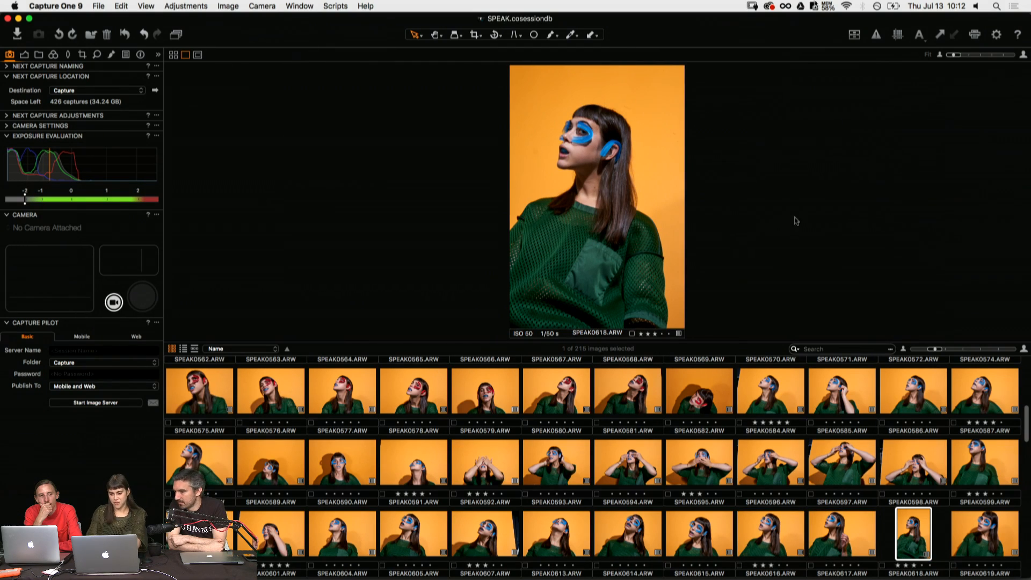
# - Review the blue eye-piece shots from SPEAK0619.ARW to SPEAK0628.ARW, comparing the leaning poses around SPEAK0625.ARW
pyautogui.press('Right')
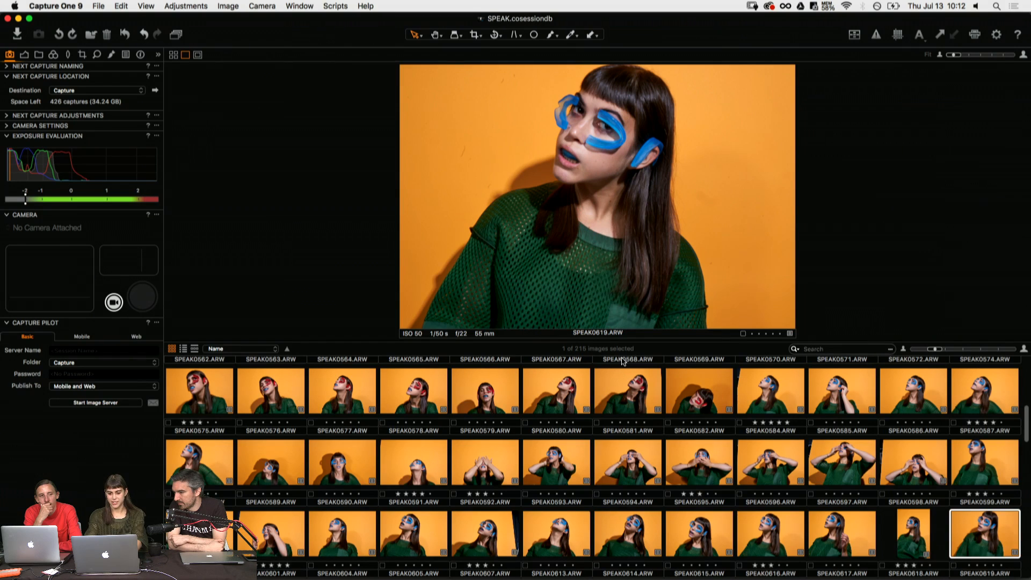
pyautogui.press('Right')
pyautogui.press('Right')
pyautogui.press('Right')
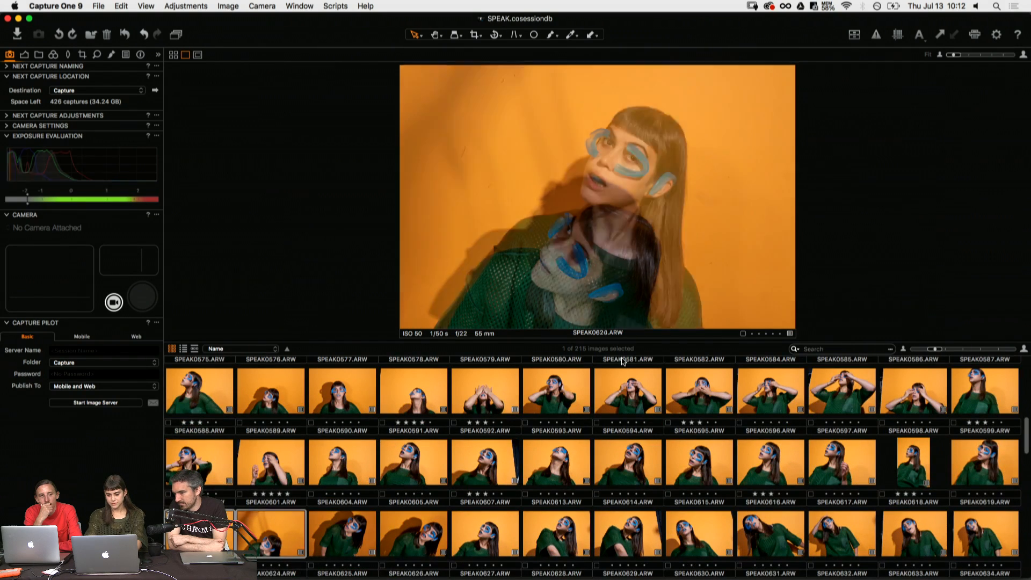
pyautogui.press('Right')
pyautogui.press('Left')
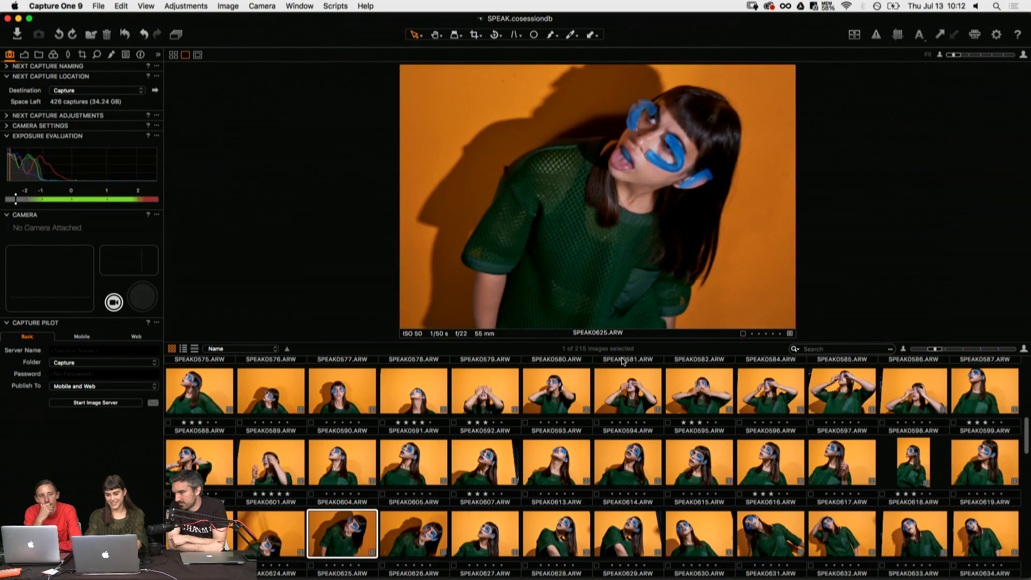
pyautogui.press('Right')
pyautogui.press('Right')
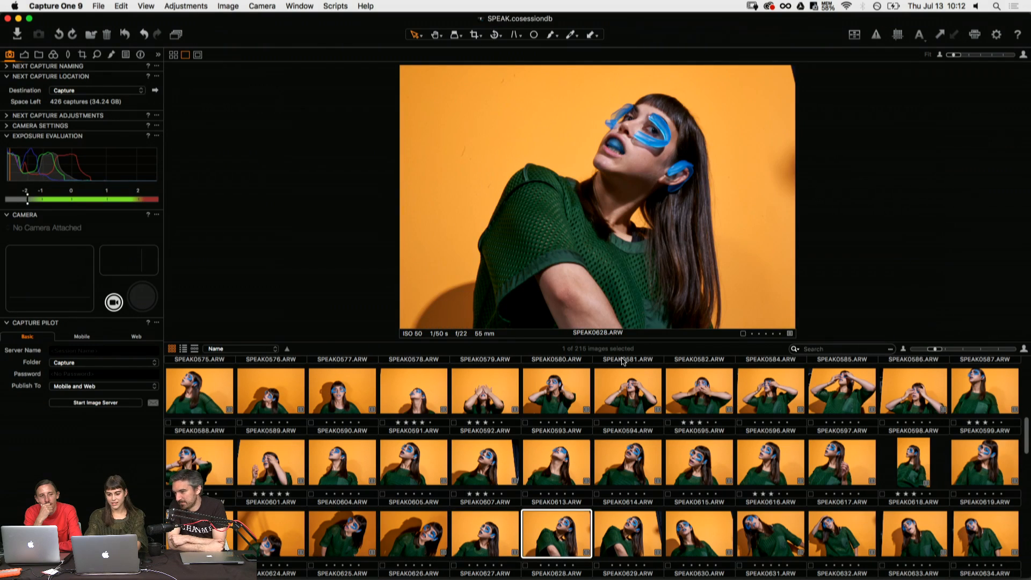
# - Review the shots after SPEAK0628.ARW and rate SPEAK0632.ARW, the pose with a hand on the head, three stars
pyautogui.press('Right')
pyautogui.press('Right')
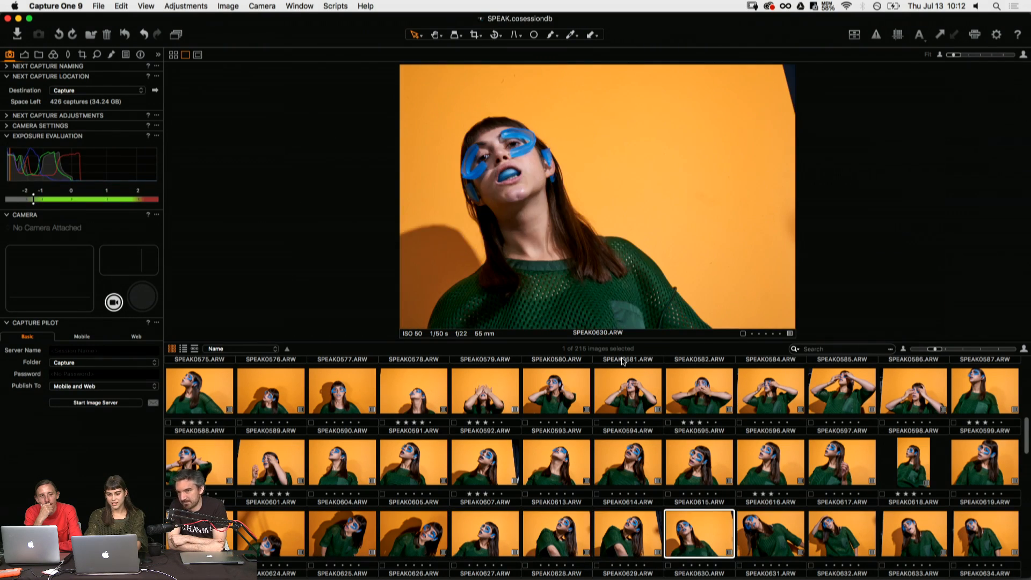
pyautogui.press('Right')
pyautogui.press('Right')
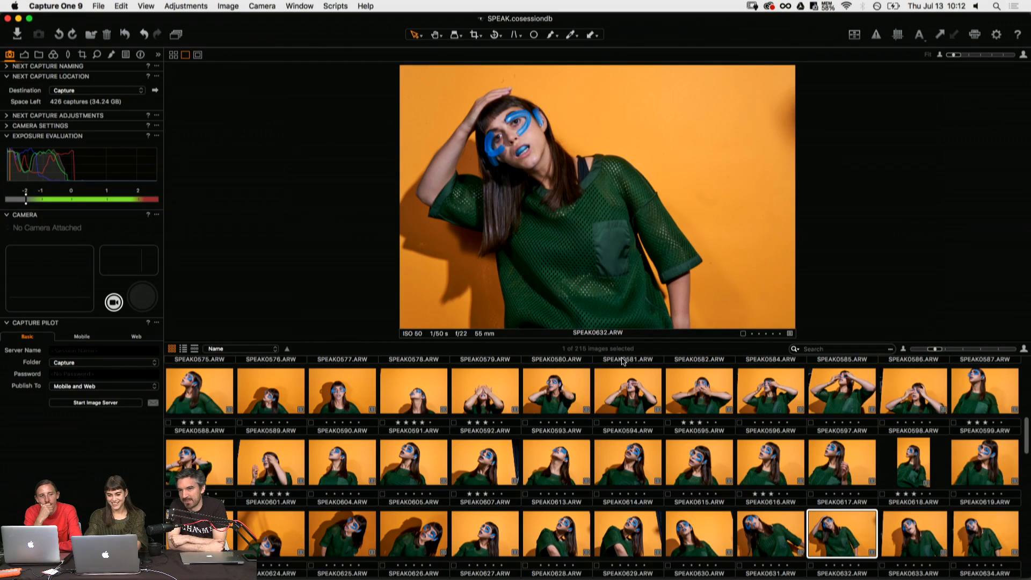
pyautogui.press('3')
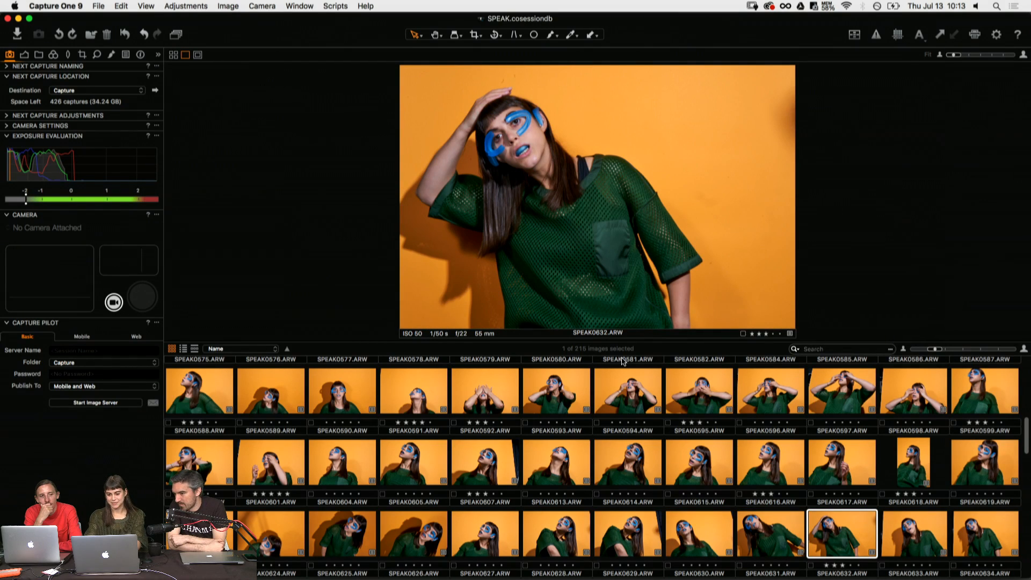
# - Review the following shots and change the rating of the covered-eyes shot SPEAK0638.ARW to three stars
pyautogui.press('Right')
pyautogui.press('Right')
pyautogui.press('Right')
pyautogui.press('Right')
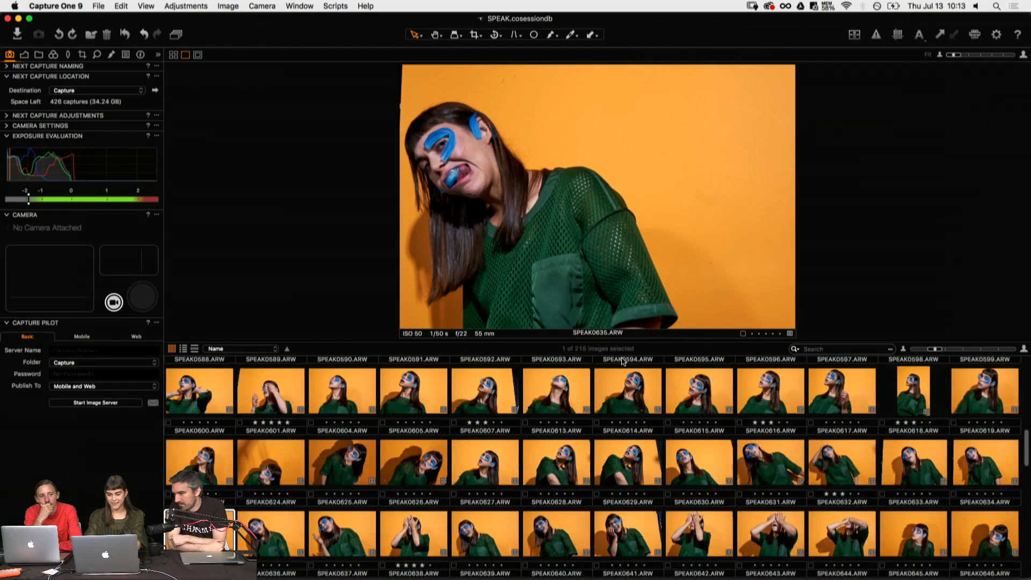
pyautogui.press('Right')
pyautogui.press('Right')
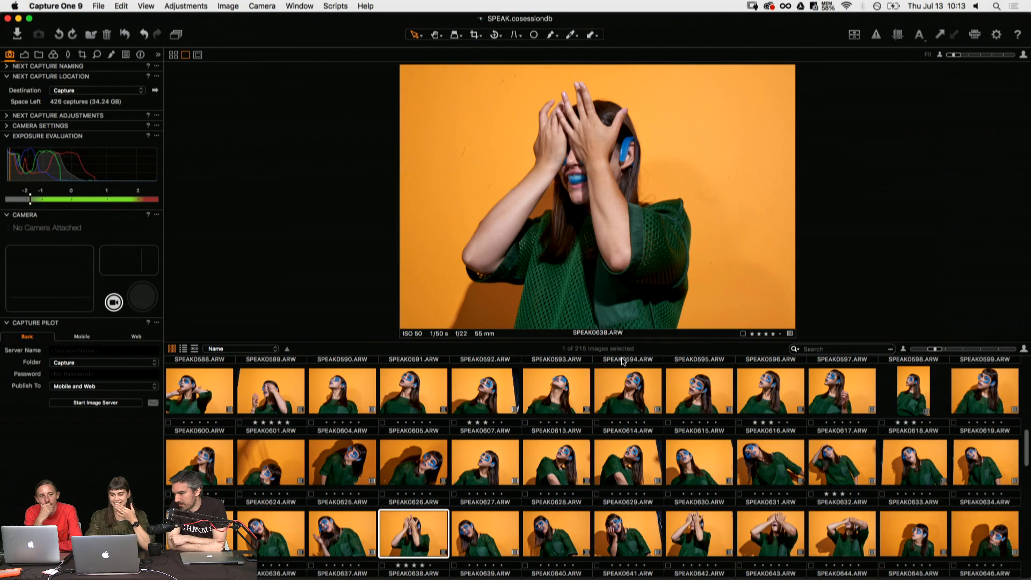
pyautogui.press('Right')
pyautogui.press('Left')
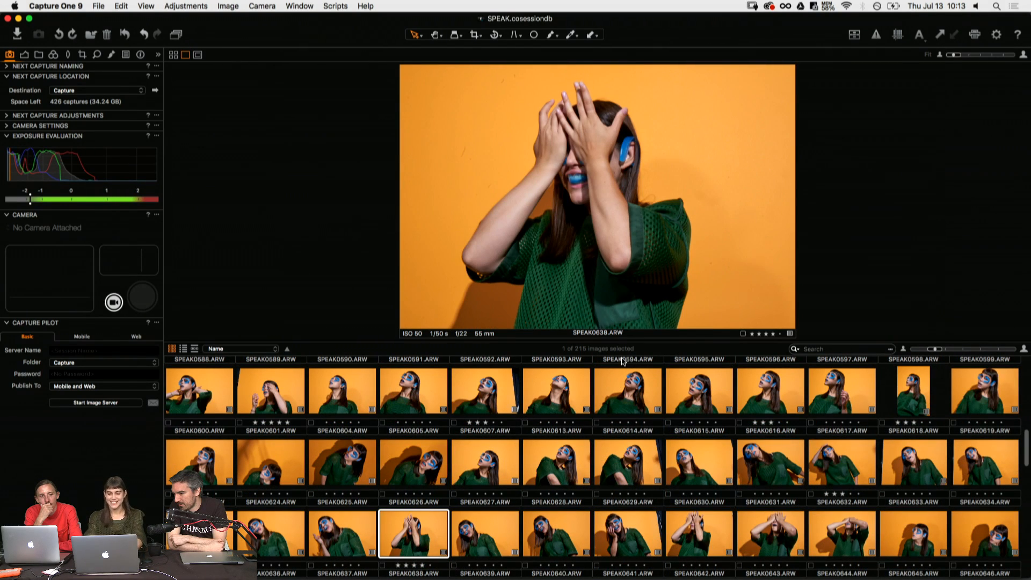
# - Compare the shots from SPEAK0639.ARW to SPEAK0642.ARW and rate SPEAK0641.ARW three stars
pyautogui.press('Right')
pyautogui.press('Right')
pyautogui.press('Right')
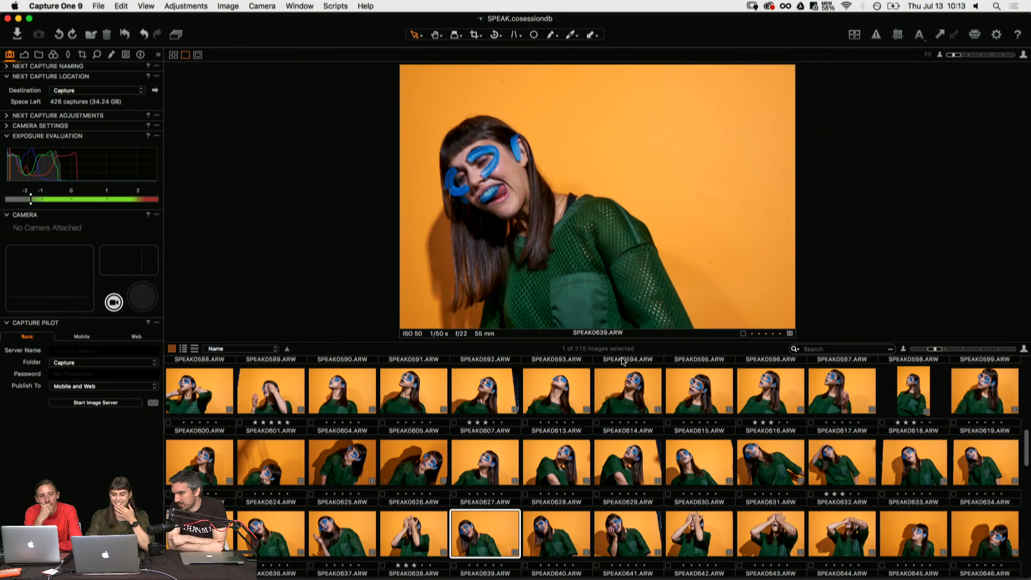
pyautogui.press('Right')
pyautogui.press('Right')
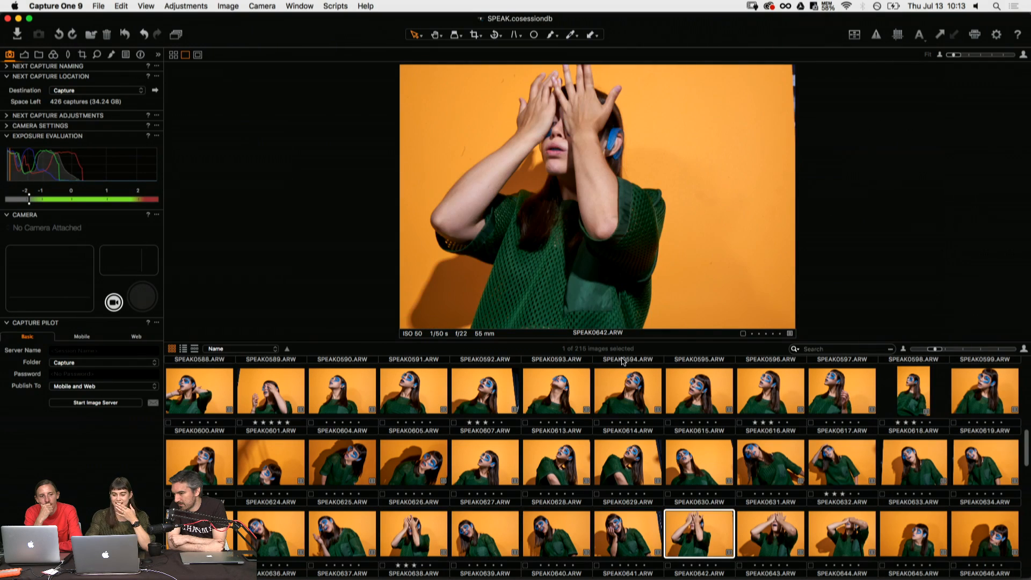
pyautogui.press('Left')
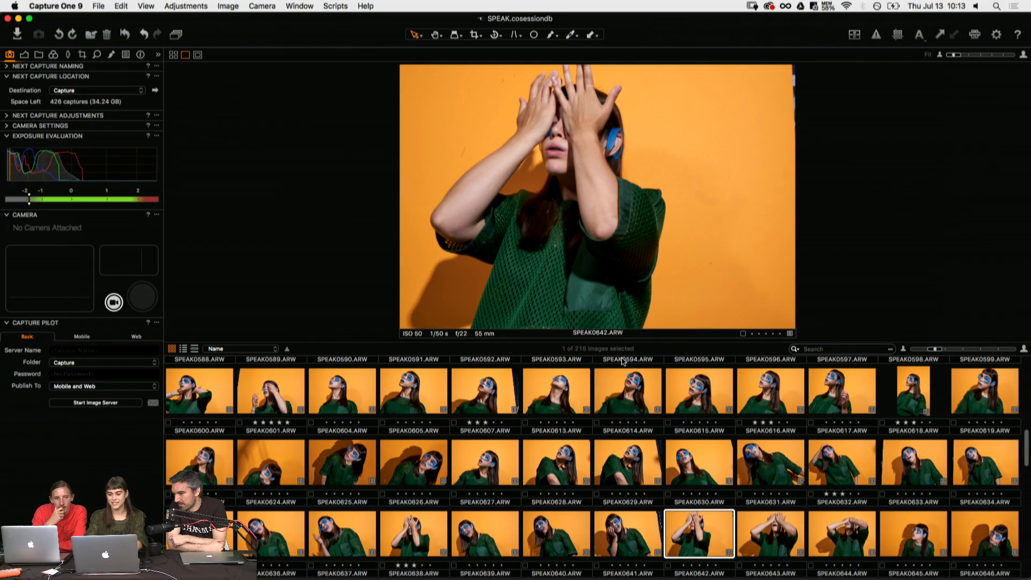
pyautogui.press('Left')
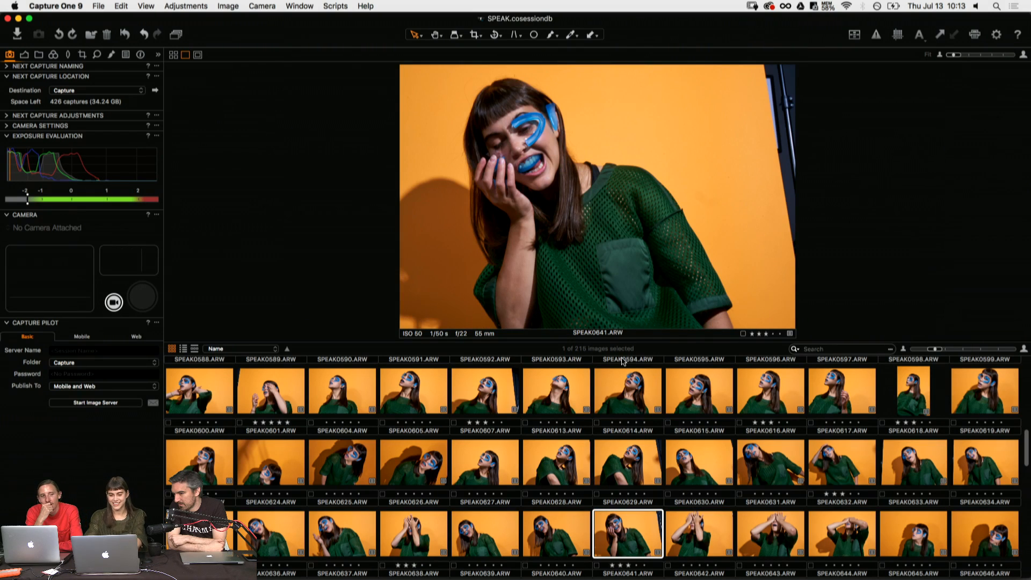
# - Review the covered-eyes and upward-looking shots after SPEAK0641.ARW and rate SPEAK0649.ARW four stars
pyautogui.press('Right')
pyautogui.press('Right')
pyautogui.press('Right')
pyautogui.press('Right')
pyautogui.press('Right')
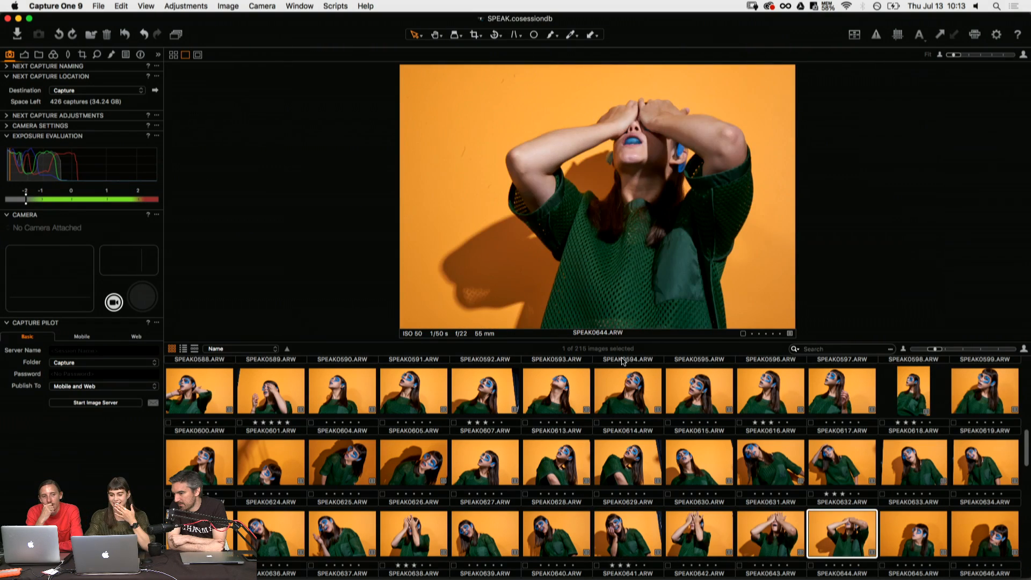
pyautogui.press('Right')
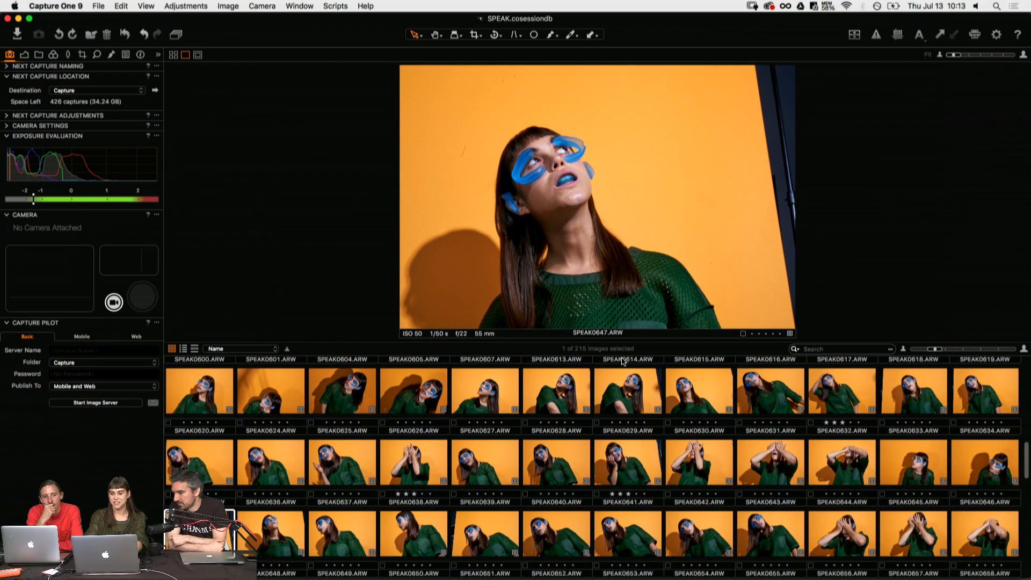
pyautogui.press('Right')
pyautogui.press('Right')
pyautogui.press('Right')
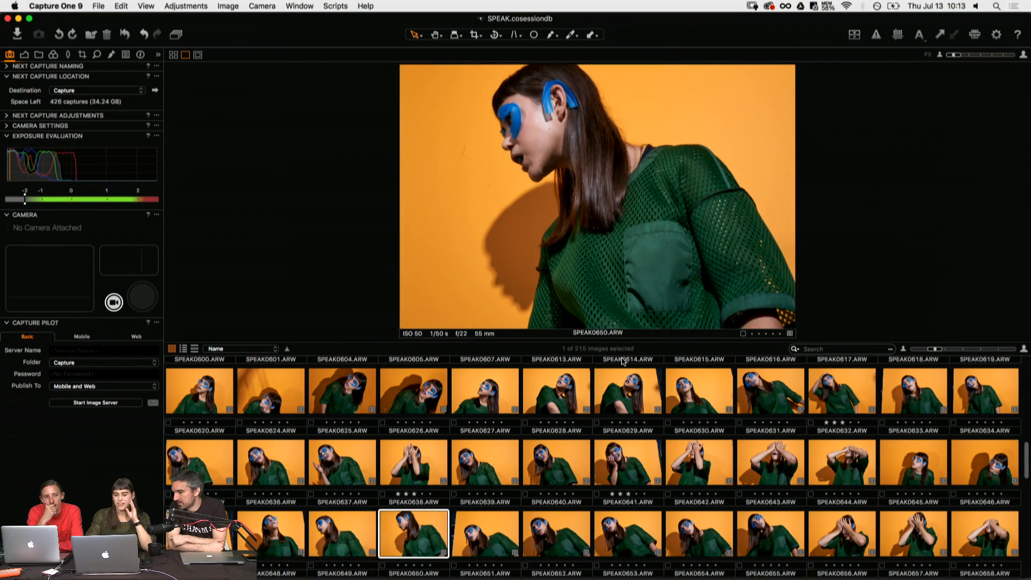
pyautogui.press('Left')
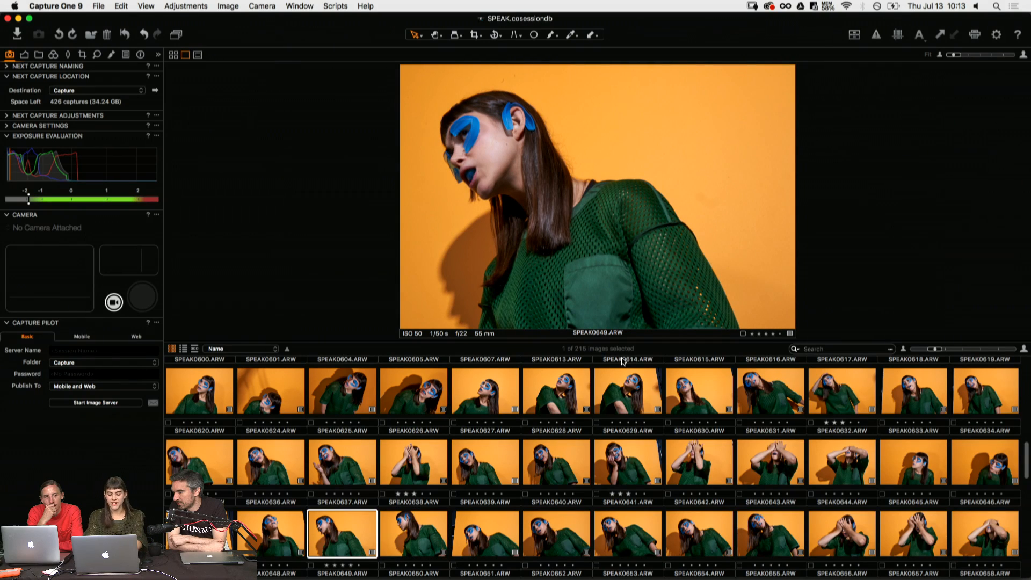
# - Review the leaning blue eye-piece portraits after SPEAK0649.ARW up to SPEAK0653.ARW
pyautogui.press('Right')
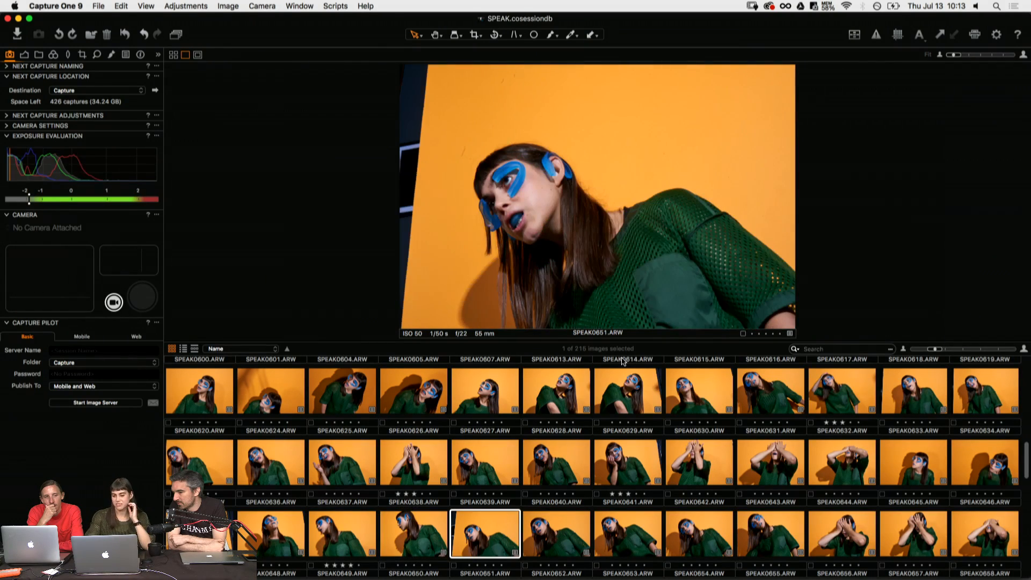
pyautogui.press('Right')
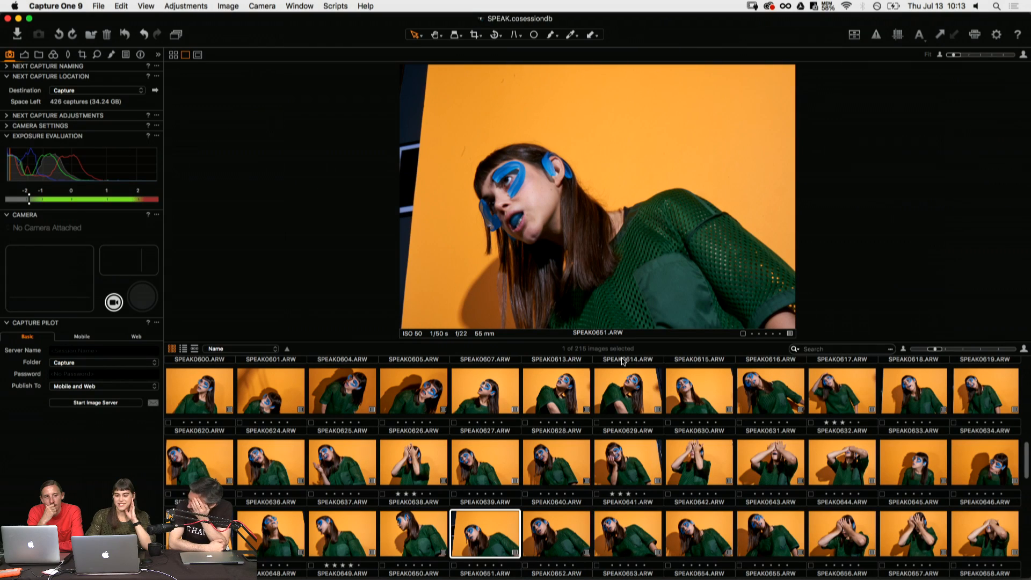
pyautogui.press('Right')
pyautogui.press('Right')
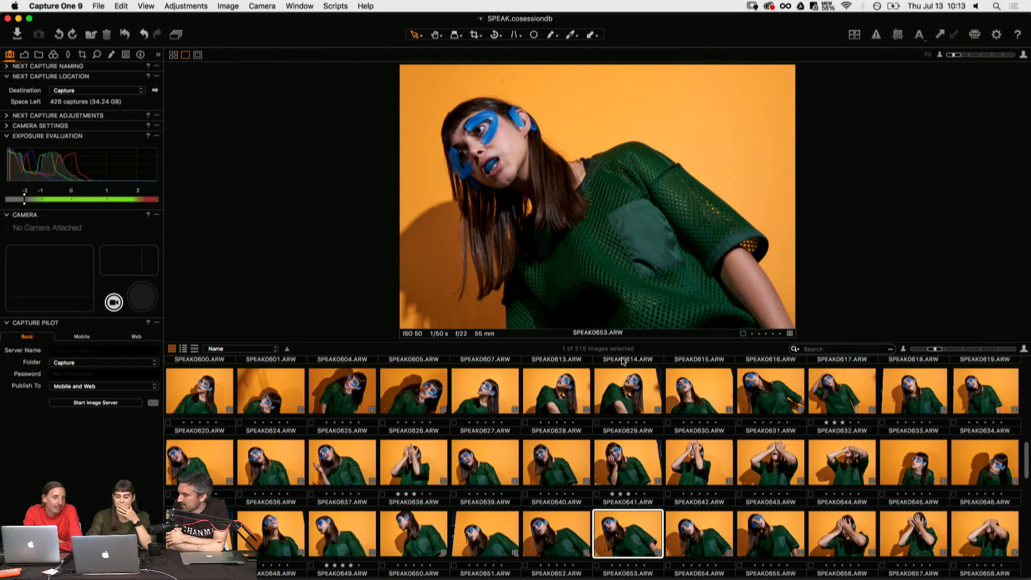
# - Compare the leaning portraits from SPEAK0650.ARW to SPEAK0653.ARW and rate SPEAK0653.ARW three stars
pyautogui.press('Left')
pyautogui.press('Left')
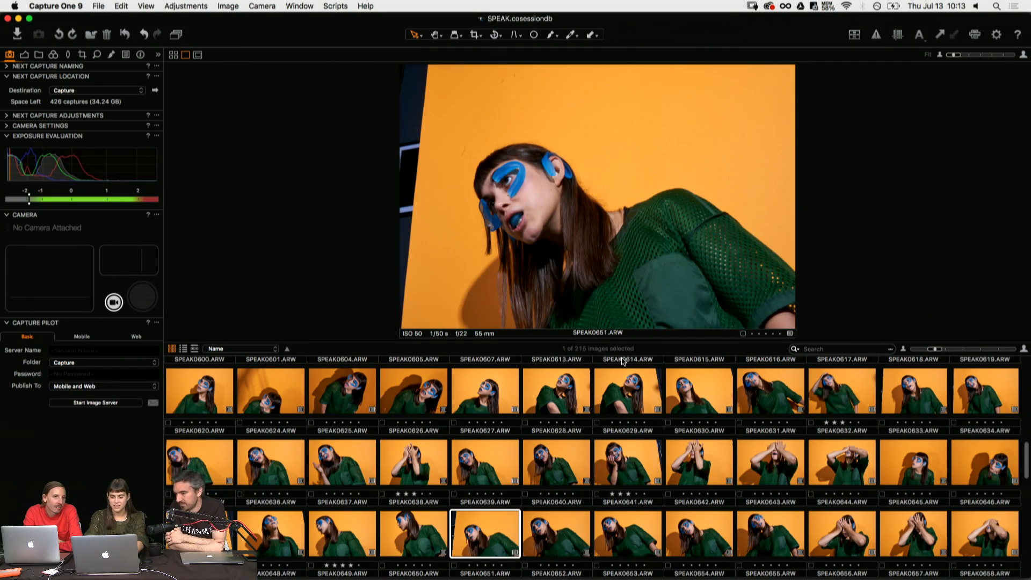
pyautogui.press('Left')
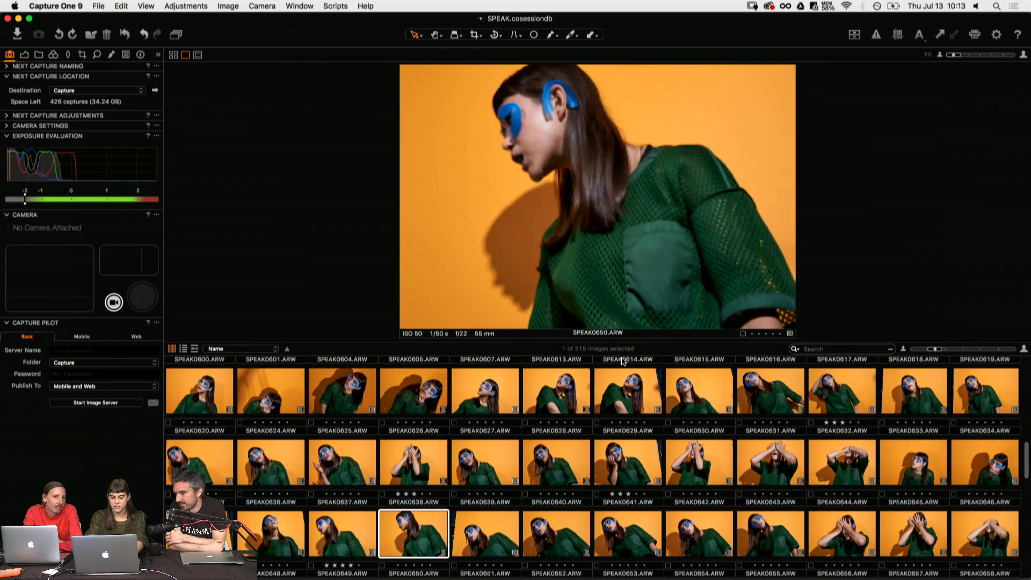
pyautogui.press('Left')
pyautogui.press('Right')
pyautogui.press('Right')
pyautogui.press('Right')
pyautogui.press('Right')
pyautogui.press('Right')
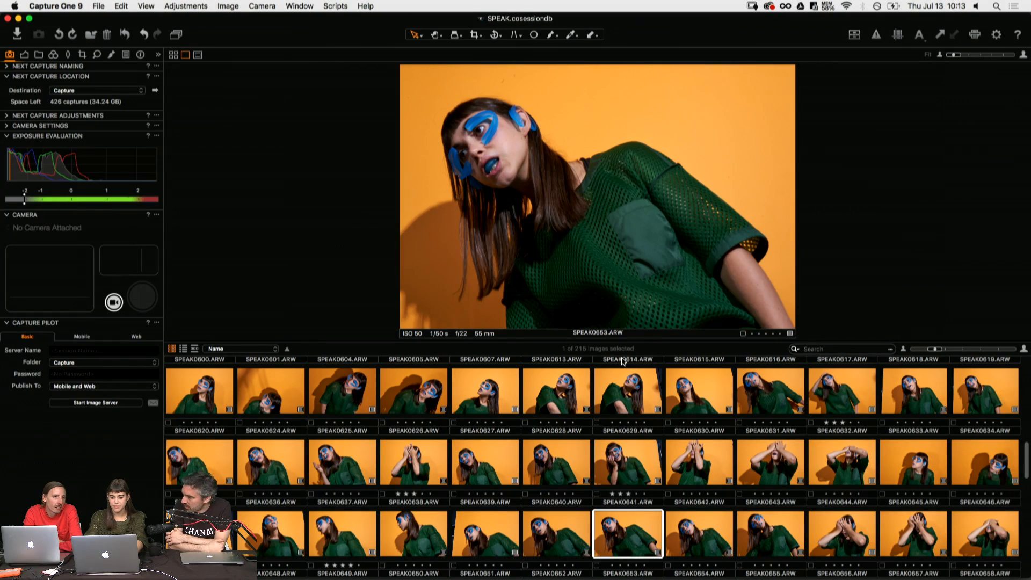
pyautogui.press('Left')
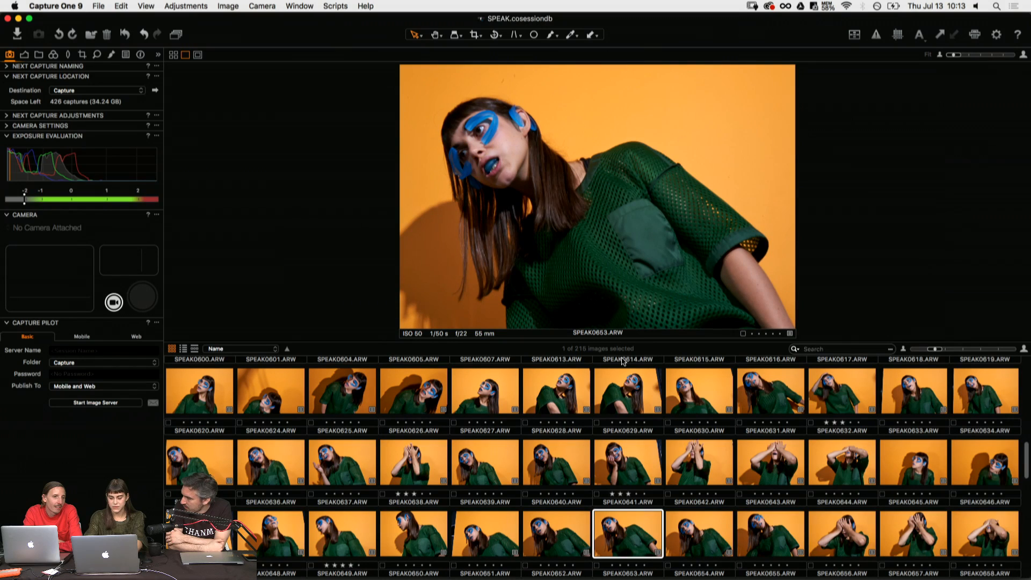
# - Review the leaning and covered-face shots from SPEAK0654.ARW to SPEAK0663.ARW
pyautogui.press('Right')
pyautogui.press('Right')
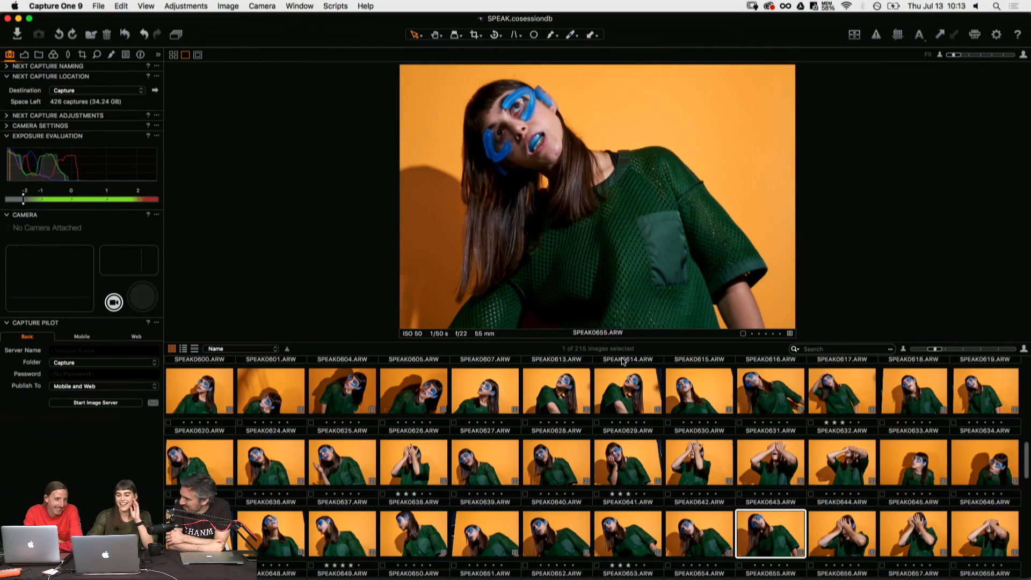
pyautogui.press('Right')
pyautogui.press('Right')
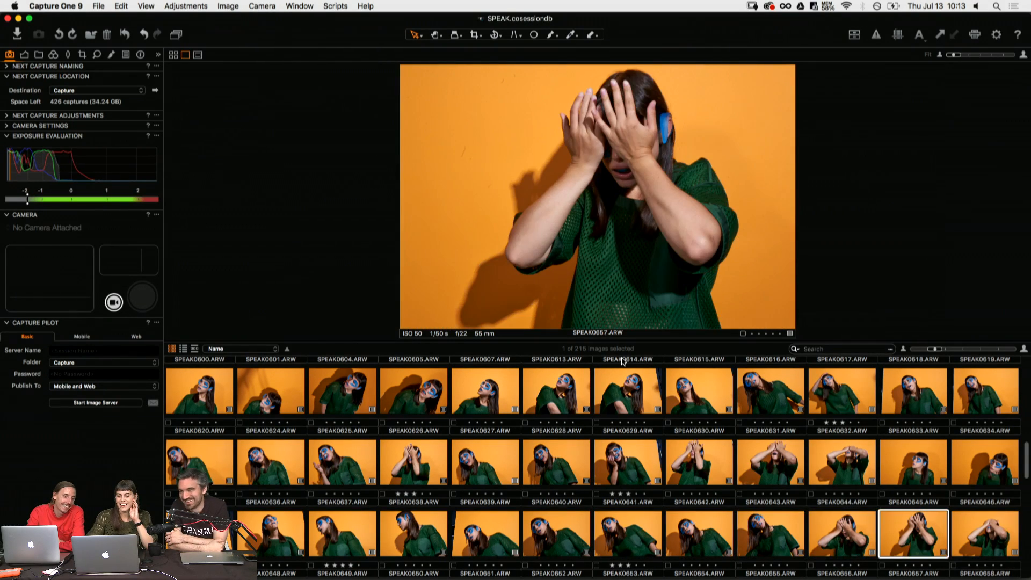
pyautogui.press('Right')
pyautogui.press('Right')
pyautogui.press('Right')
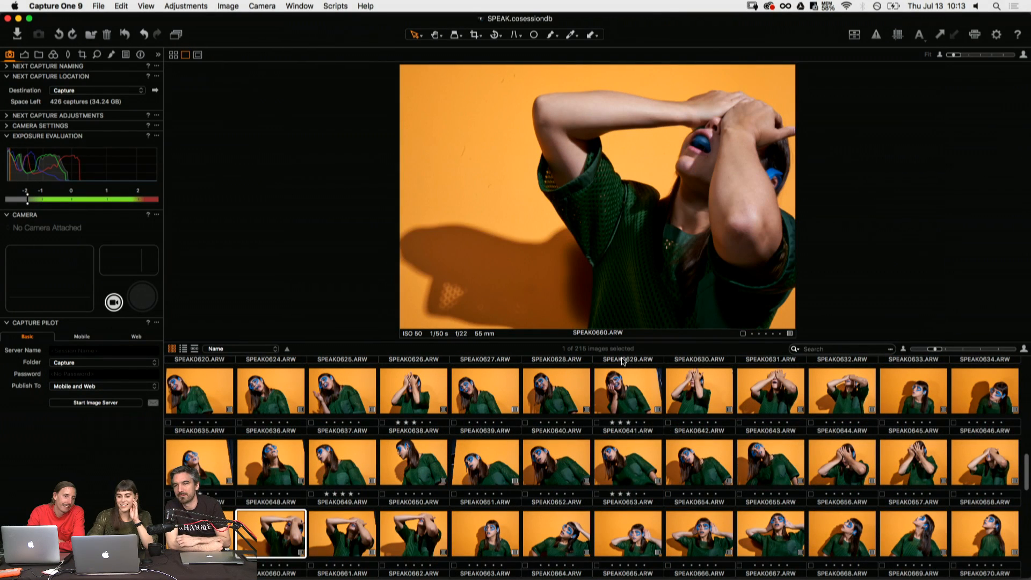
pyautogui.press('Right')
pyautogui.press('Right')
pyautogui.press('Right')
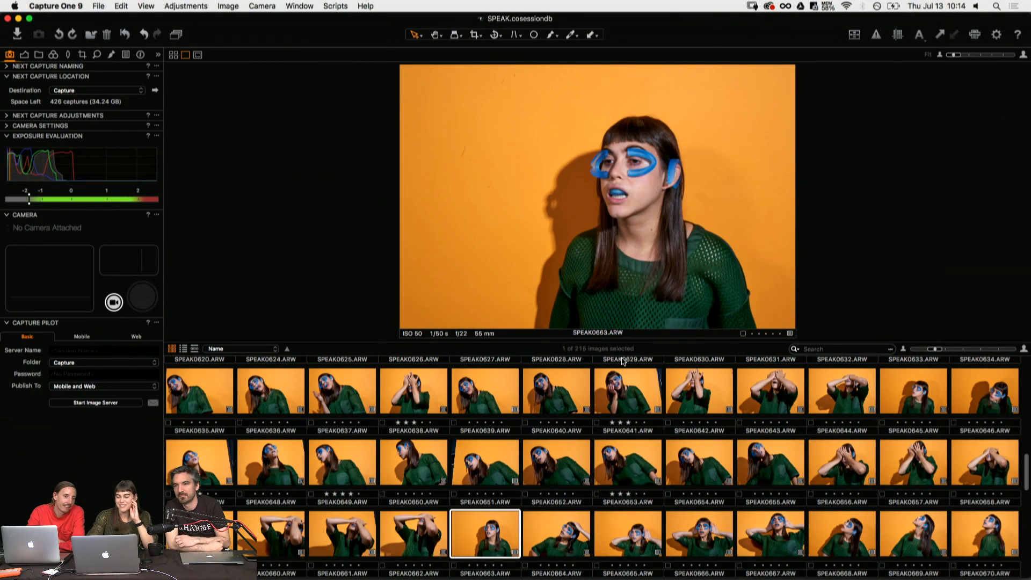
# - Review the hands-to-head and upward-looking shots after SPEAK0663.ARW and rate SPEAK0670.ARW three stars
pyautogui.press('Right')
pyautogui.press('Right')
pyautogui.press('Left')
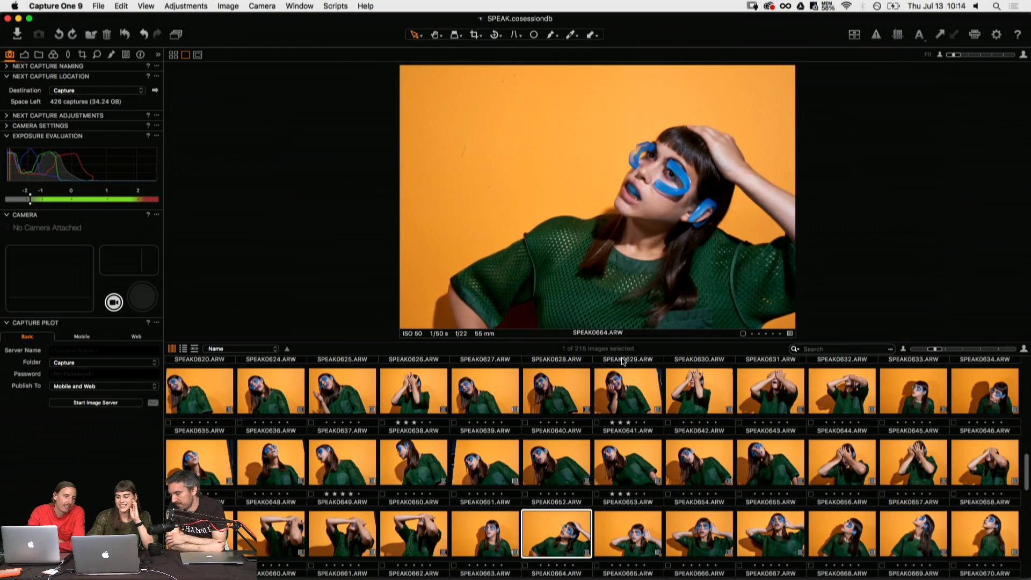
pyautogui.press('Right')
pyautogui.press('Right')
pyautogui.press('Right')
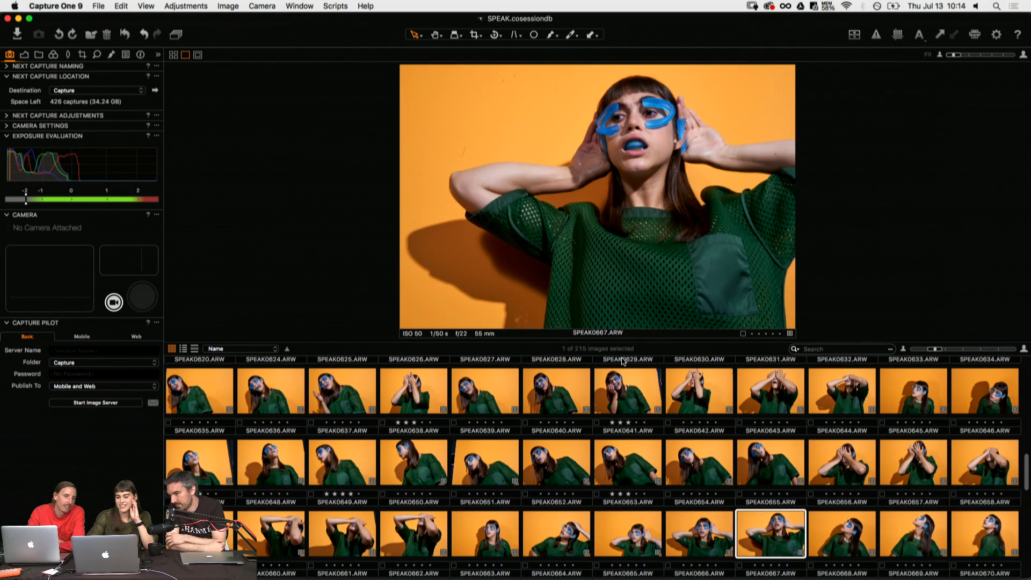
pyautogui.press('Right')
pyautogui.press('Right')
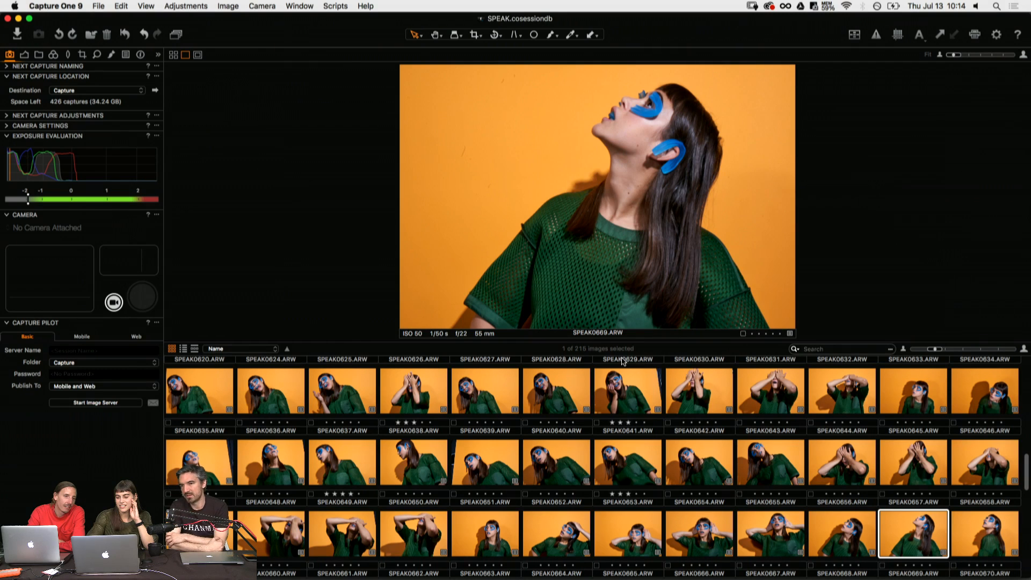
pyautogui.press('Right')
pyautogui.press('3')
# - Review the profile shots after SPEAK0670.ARW up to SPEAK0682.ARW
pyautogui.press('Right')
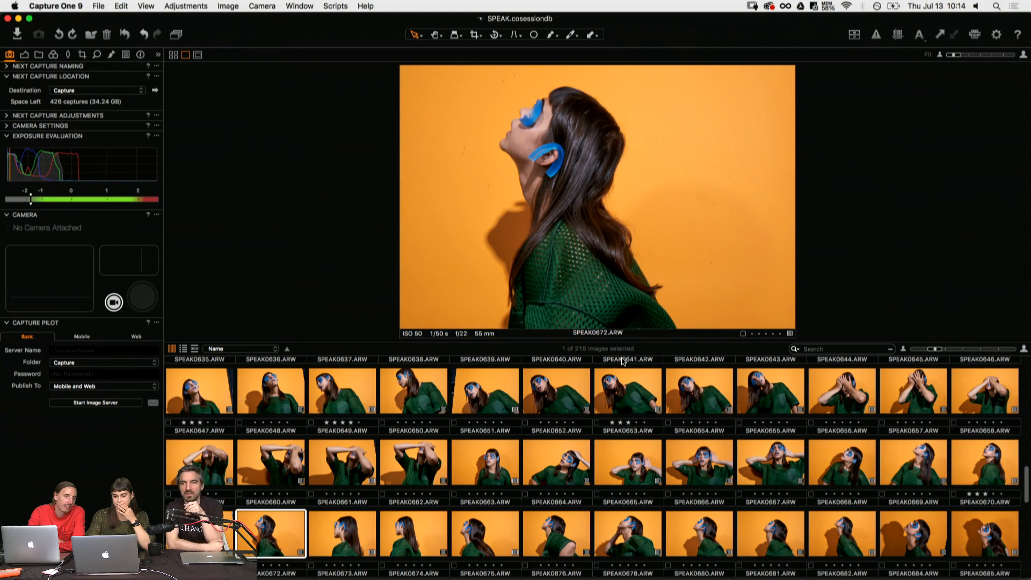
pyautogui.press('Right')
pyautogui.press('Right')
pyautogui.press('Right')
pyautogui.press('Right')
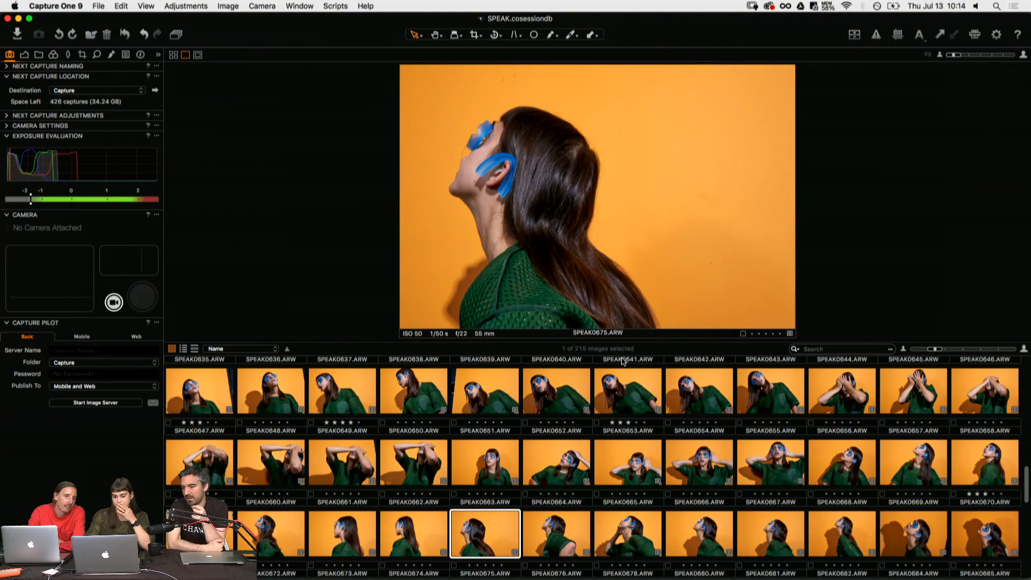
pyautogui.press('Right')
pyautogui.press('Right')
pyautogui.press('Right')
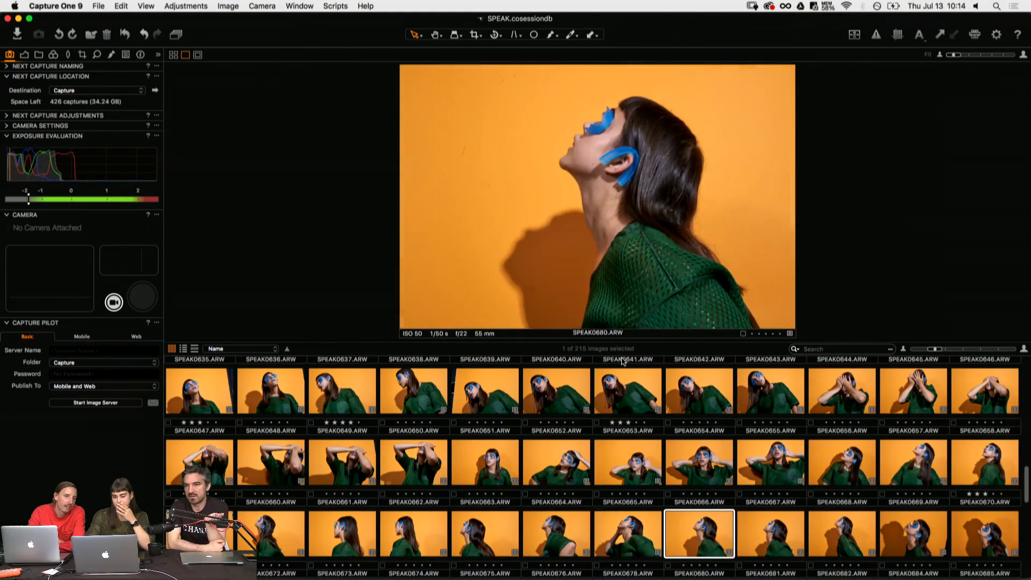
# - Compare the strong-shadow profiles SPEAK0684.ARW and SPEAK0685.ARW and rate SPEAK0684.ARW three stars
pyautogui.press('Right')
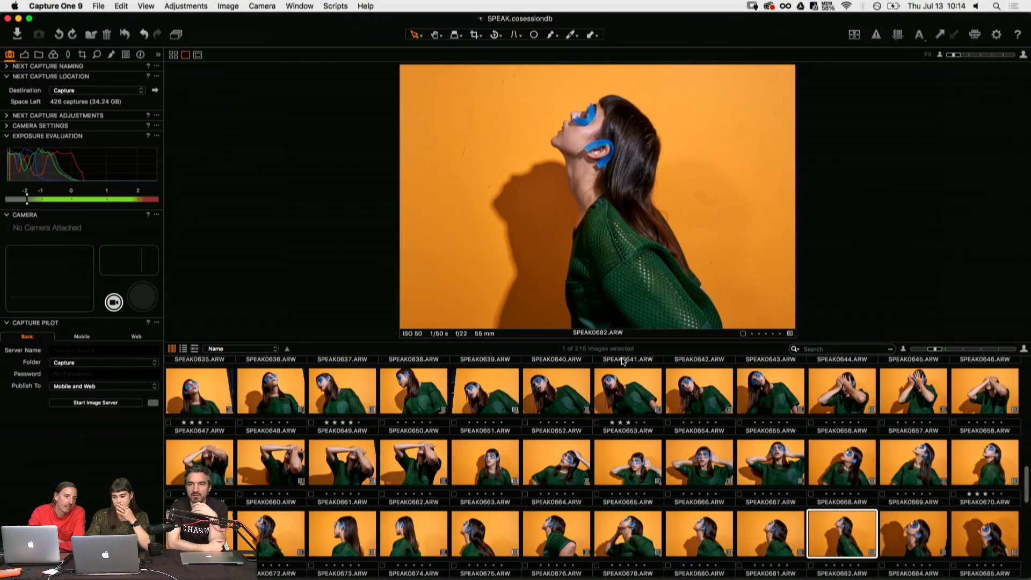
pyautogui.press('Right')
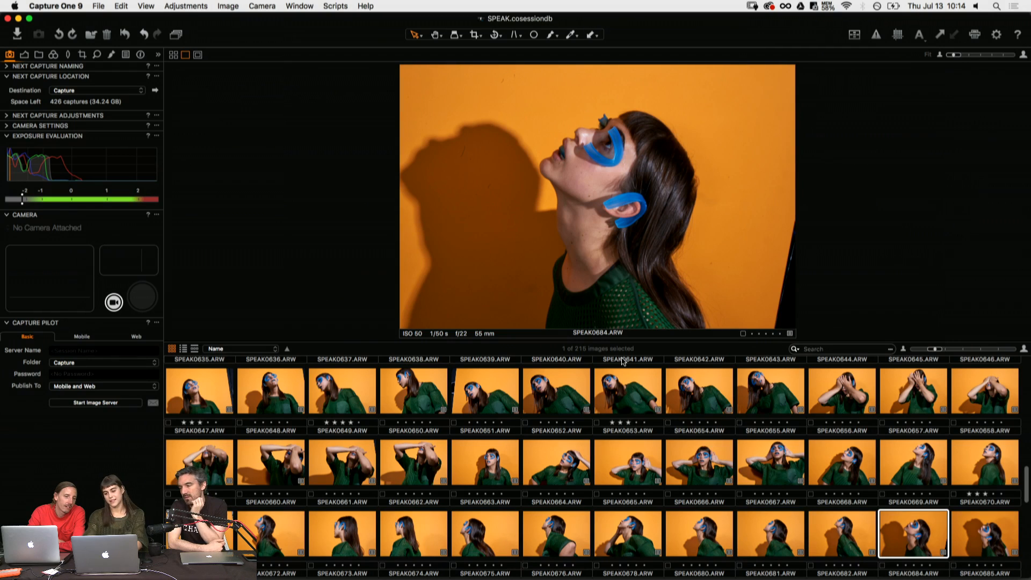
pyautogui.press('Right')
pyautogui.press('Left')
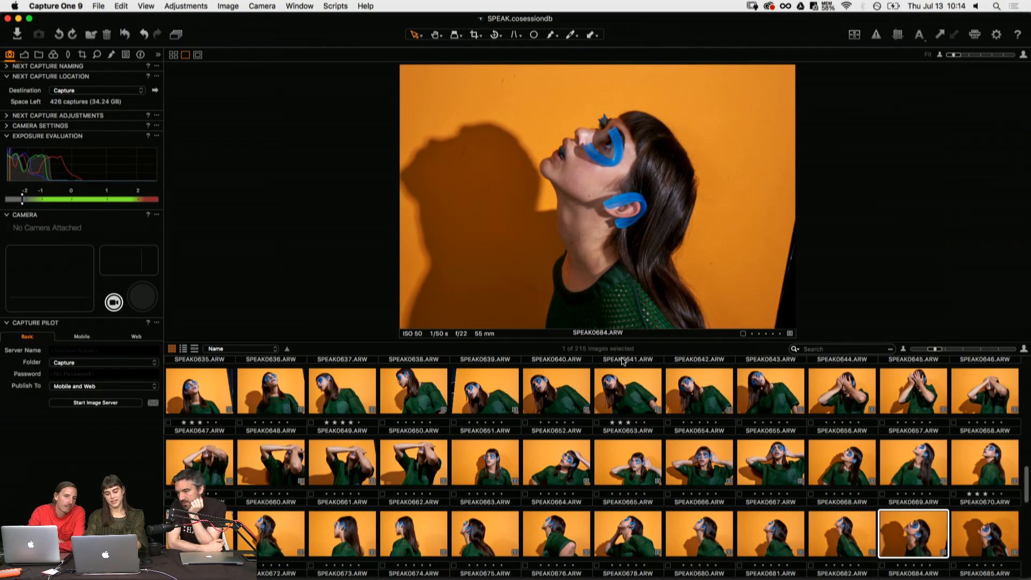
pyautogui.press('3')
# - Review the upward-looking profiles from SPEAK0685.ARW to SPEAK0695.ARW, return to SPEAK0688.ARW and rate it three stars
pyautogui.press('Right')
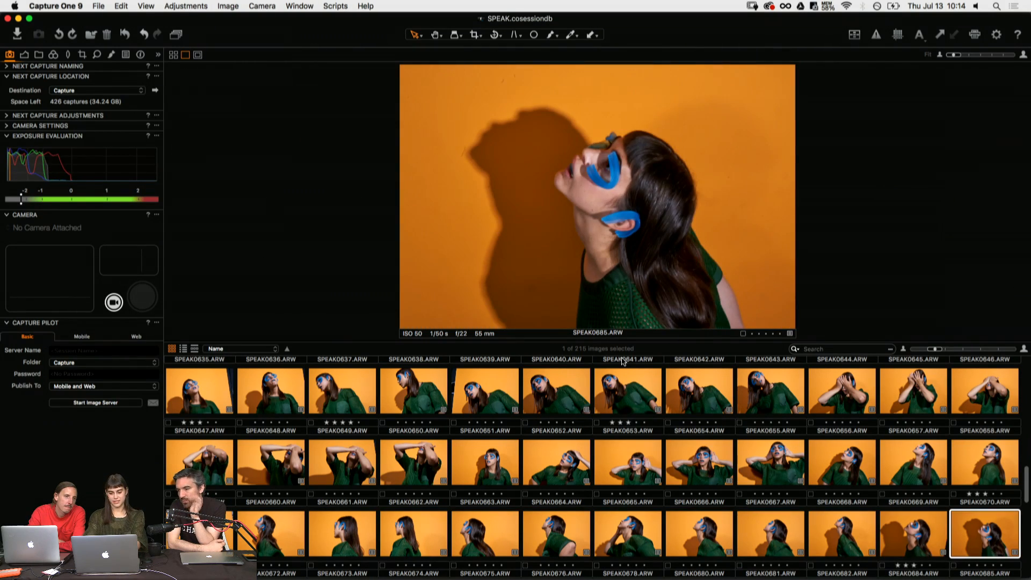
pyautogui.press('Right')
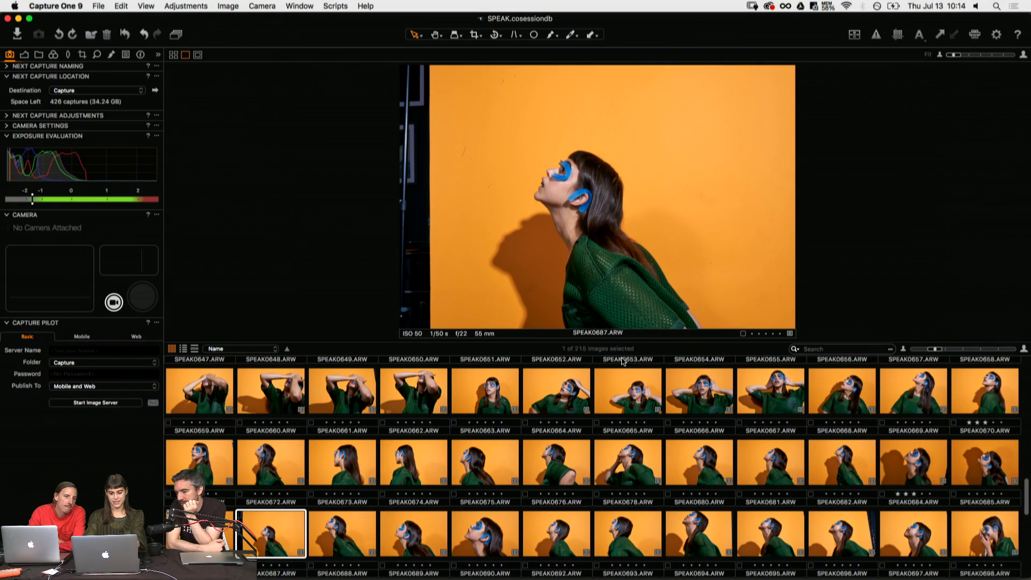
pyautogui.press('Right')
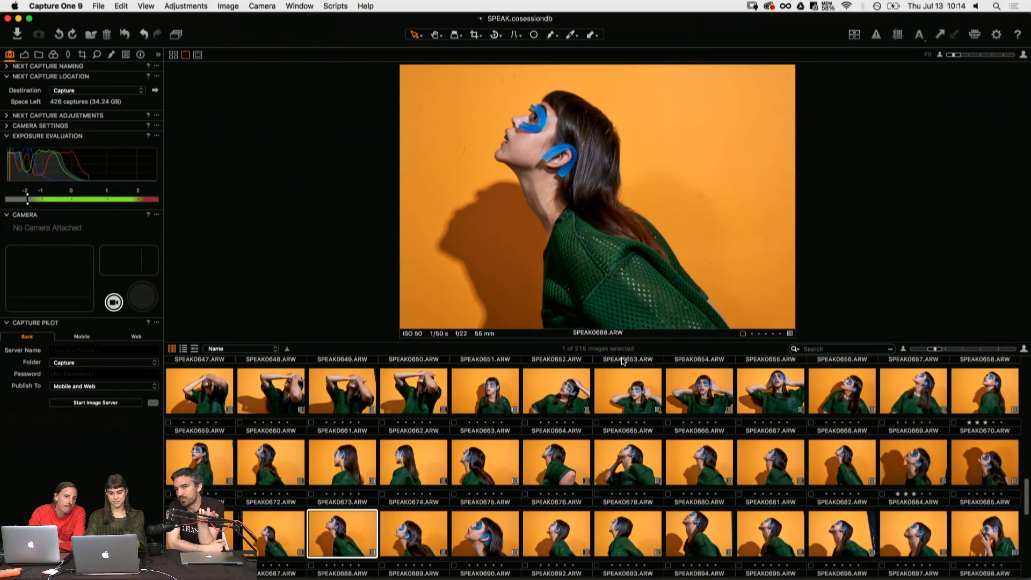
pyautogui.press('Right')
pyautogui.press('Right')
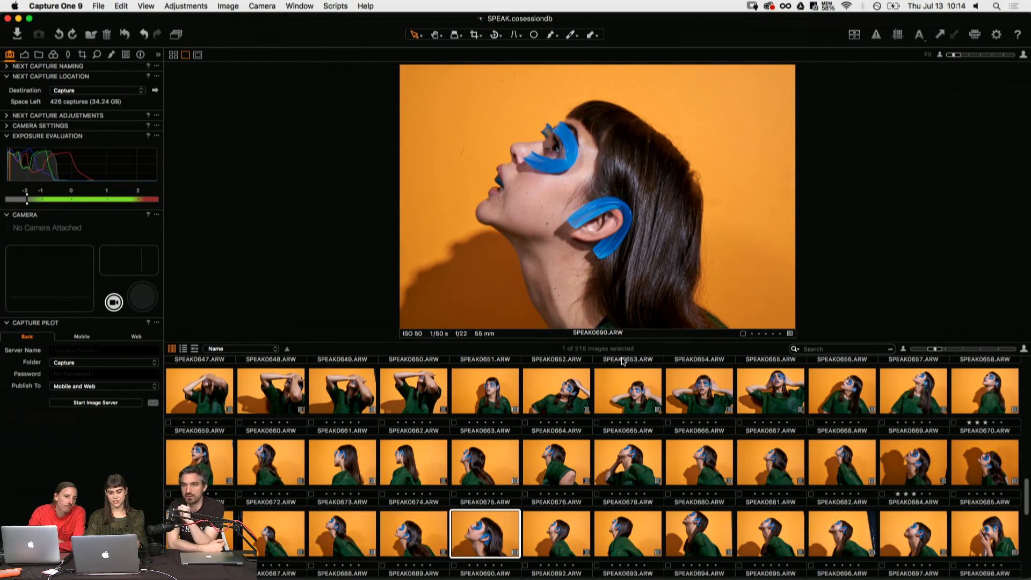
pyautogui.press('Right')
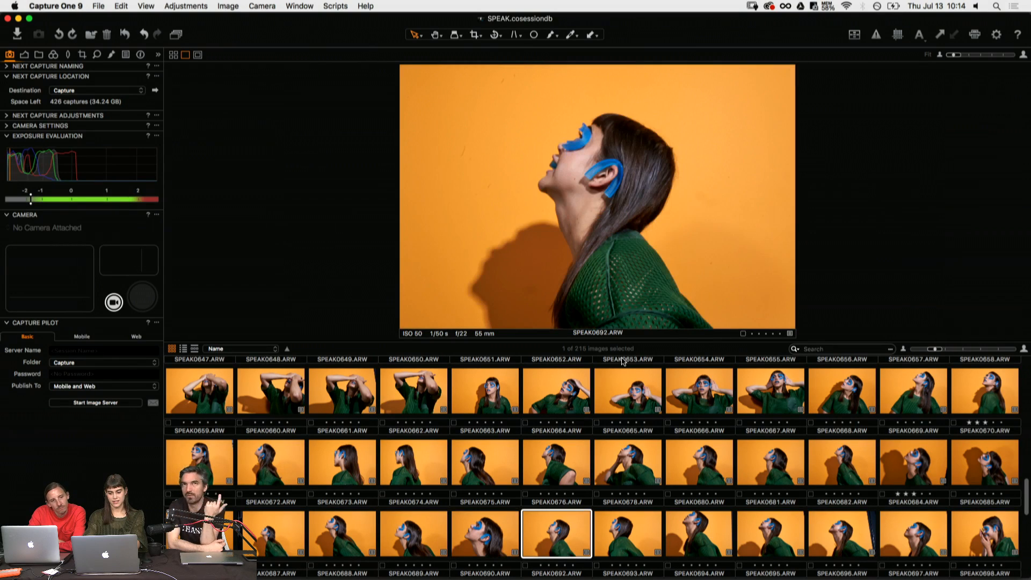
pyautogui.press('Right')
pyautogui.press('Left')
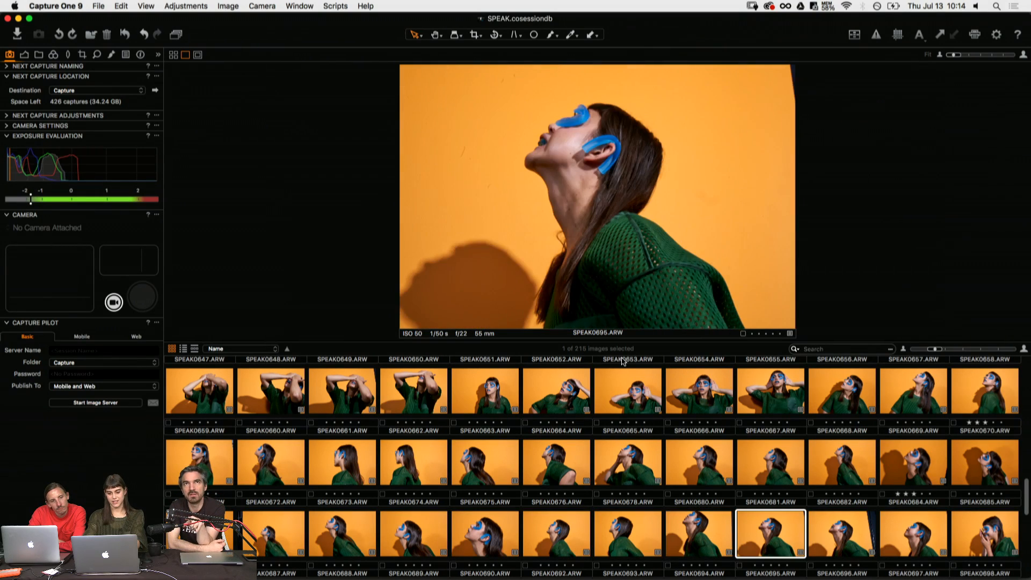
pyautogui.press('Left')
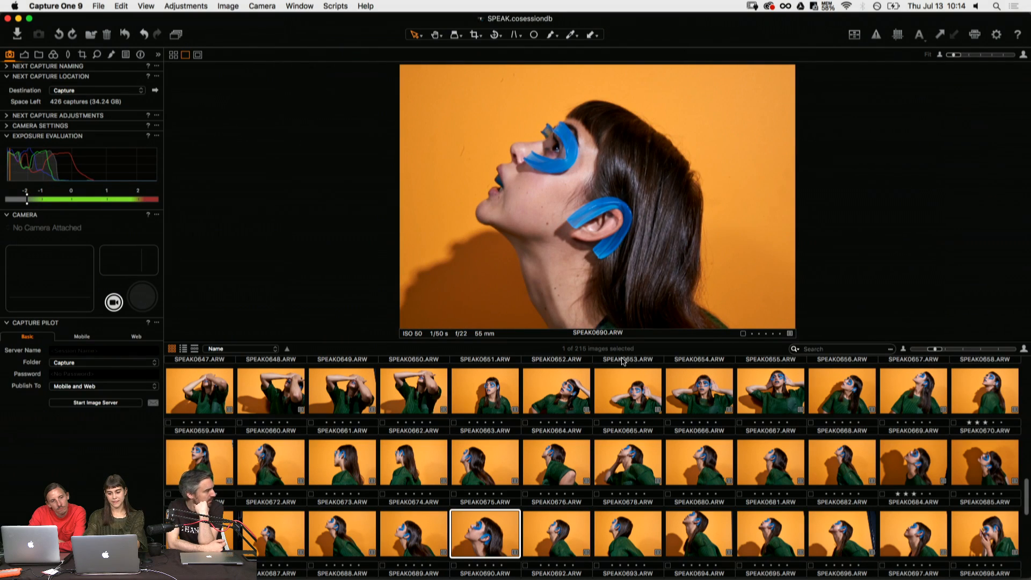
pyautogui.press('Left')
pyautogui.press('Left')
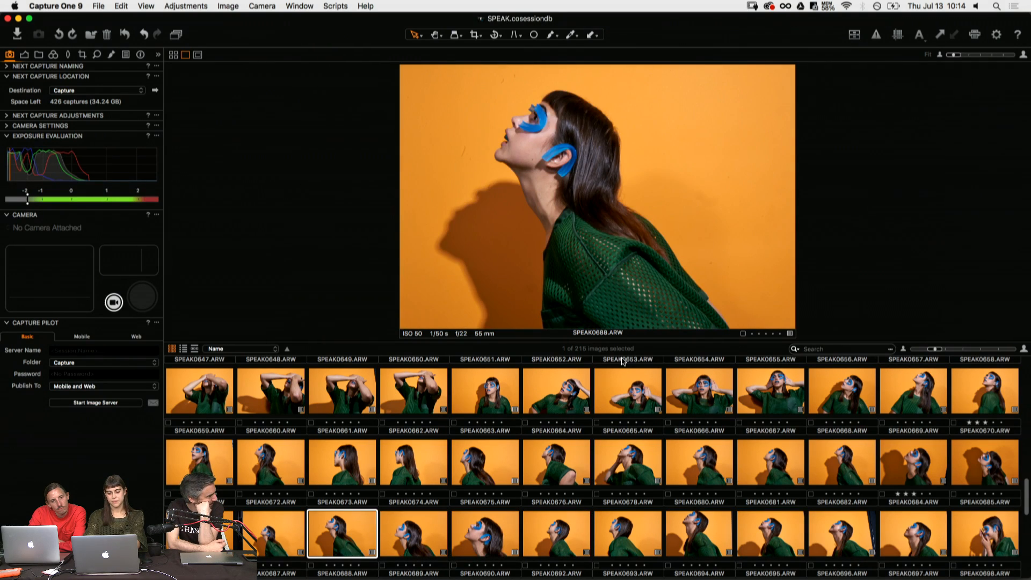
# - Review the profile and hand-to-mouth shots from SPEAK0689.ARW to SPEAK0700.ARW
pyautogui.press('Right')
pyautogui.press('Right')
pyautogui.press('Right')
pyautogui.press('Right')
pyautogui.press('Right')
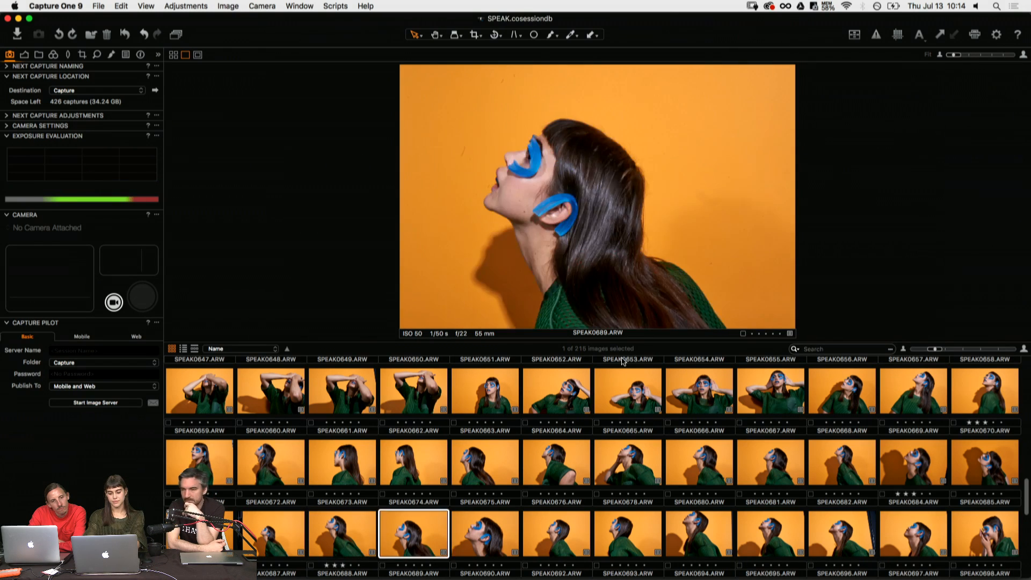
pyautogui.press('Right')
pyautogui.press('Right')
pyautogui.press('Right')
pyautogui.press('Right')
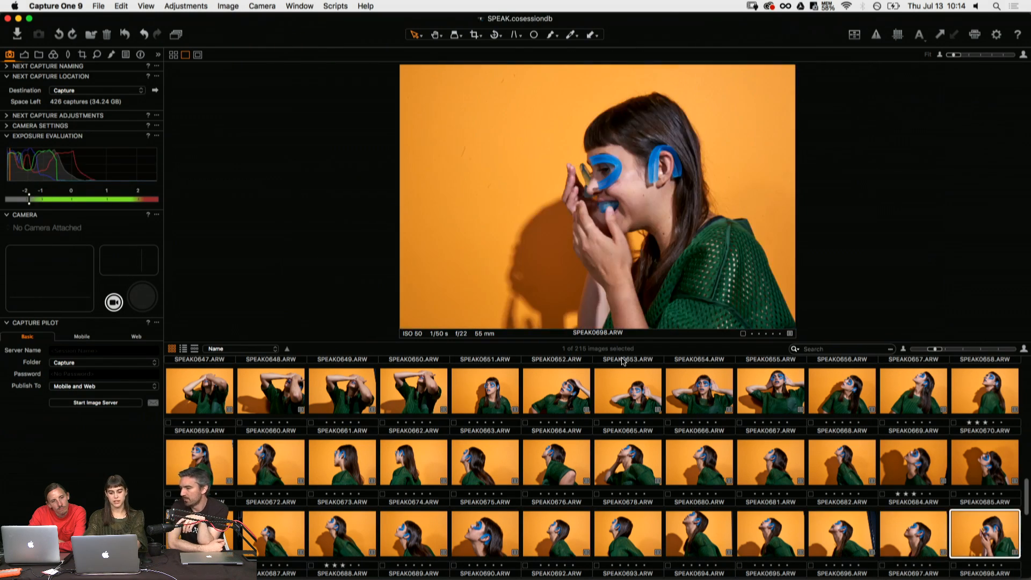
pyautogui.press('Right')
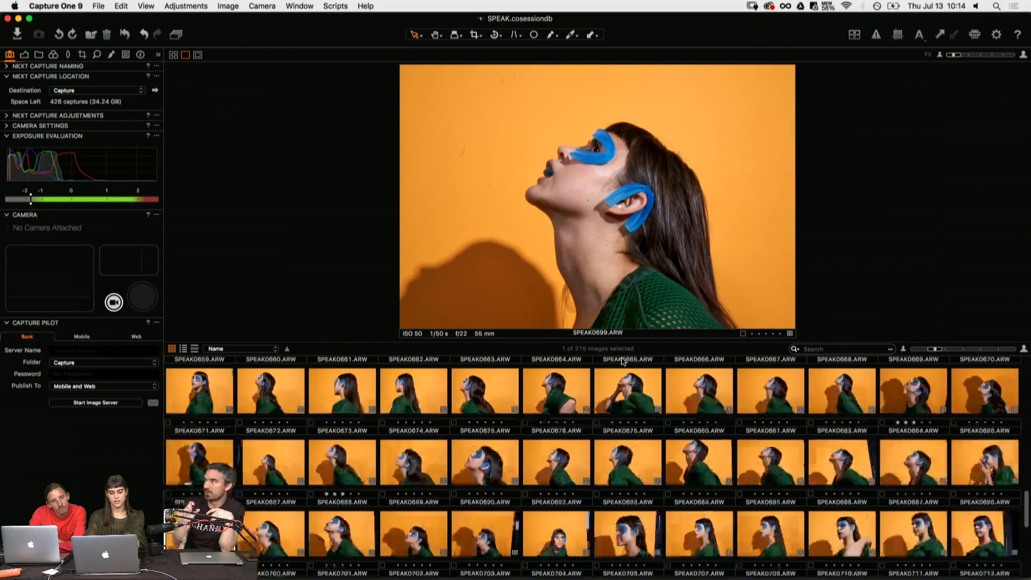
pyautogui.press('Left')
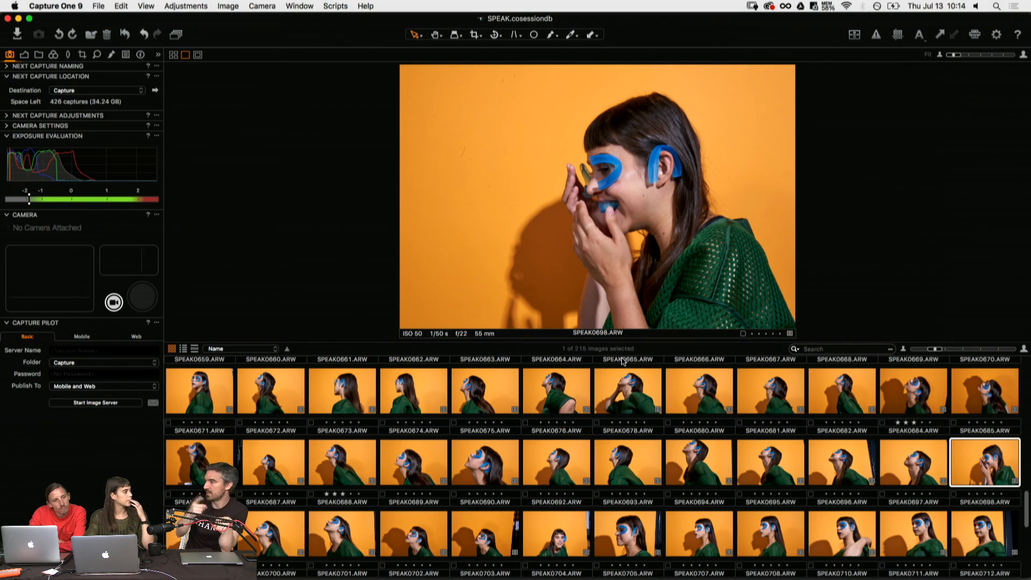
pyautogui.press('Right')
pyautogui.press('Right')
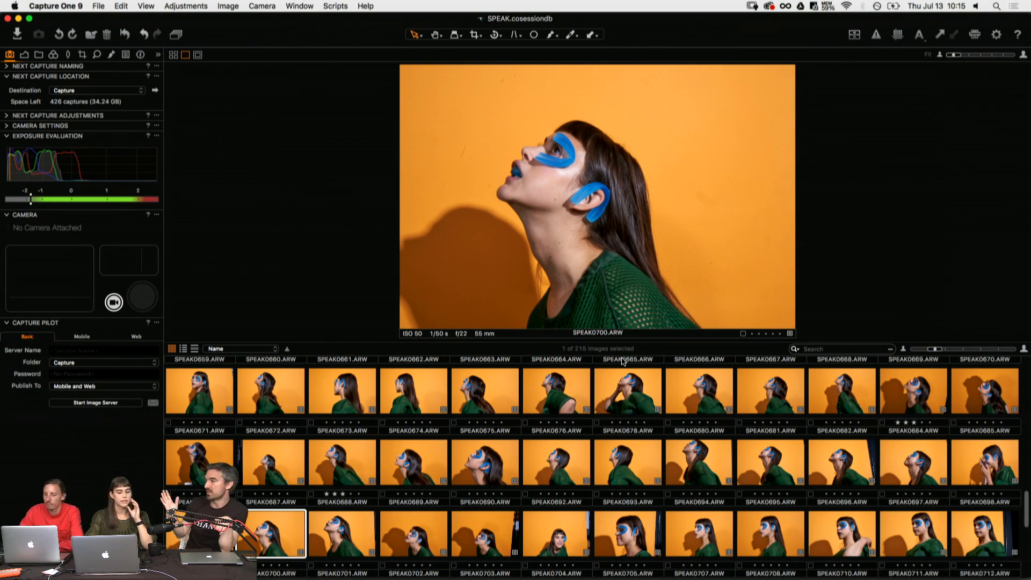
# - Compare the upward-looking profile SPEAK0701.ARW with its neighbouring shots and rate it three stars
pyautogui.press('Right')
pyautogui.press('Left')
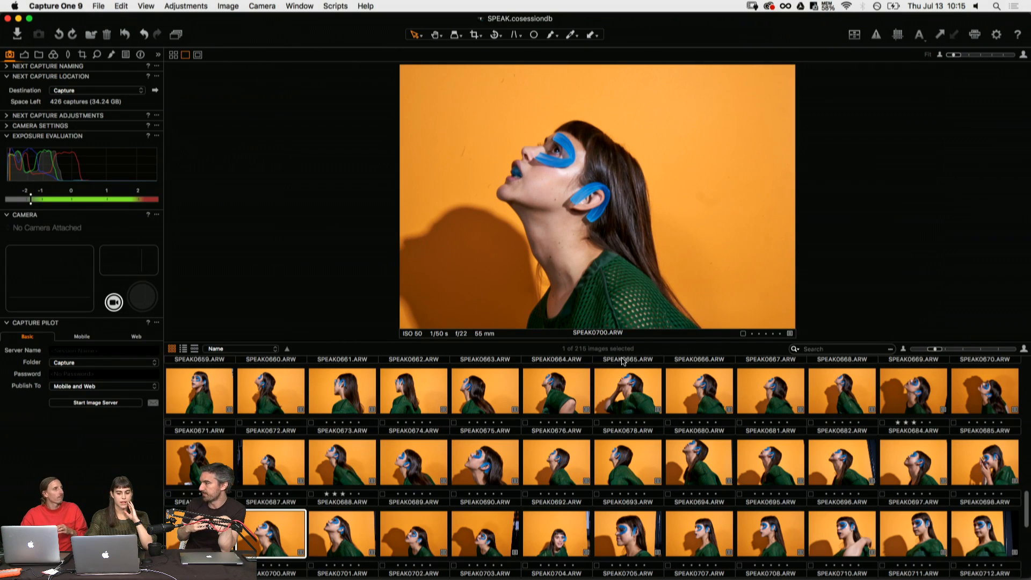
pyautogui.press('Right')
# - Review the profile and upright shots from SPEAK0702.ARW to SPEAK0713.ARW
pyautogui.press('Right')
pyautogui.press('Left')
pyautogui.press('3')
pyautogui.press('Right')
pyautogui.press('Right')
pyautogui.press('Right')
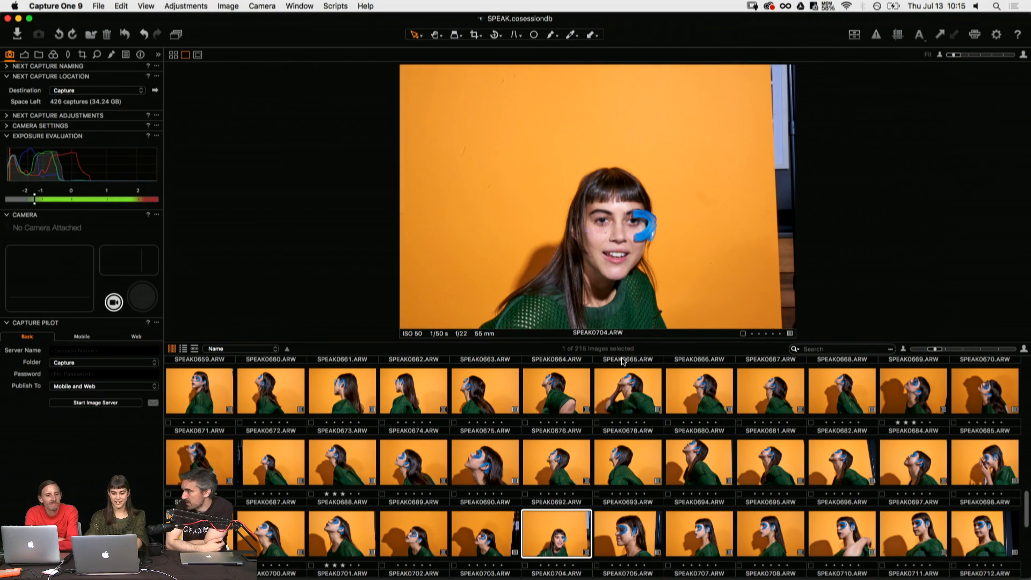
pyautogui.press('Right')
pyautogui.press('Right')
pyautogui.press('Right')
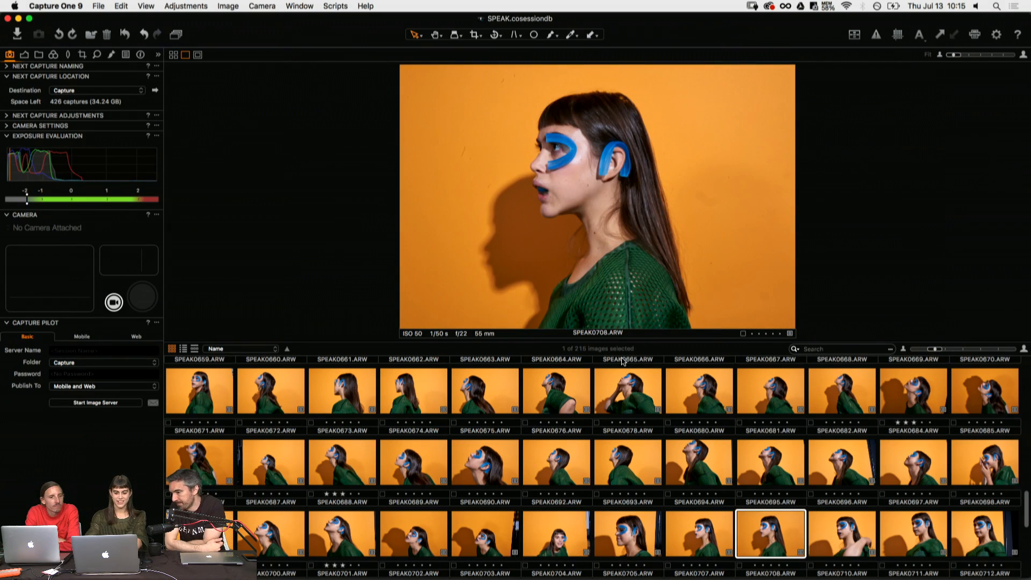
pyautogui.press('Right')
pyautogui.press('Right')
pyautogui.press('Right')
pyautogui.press('Right')
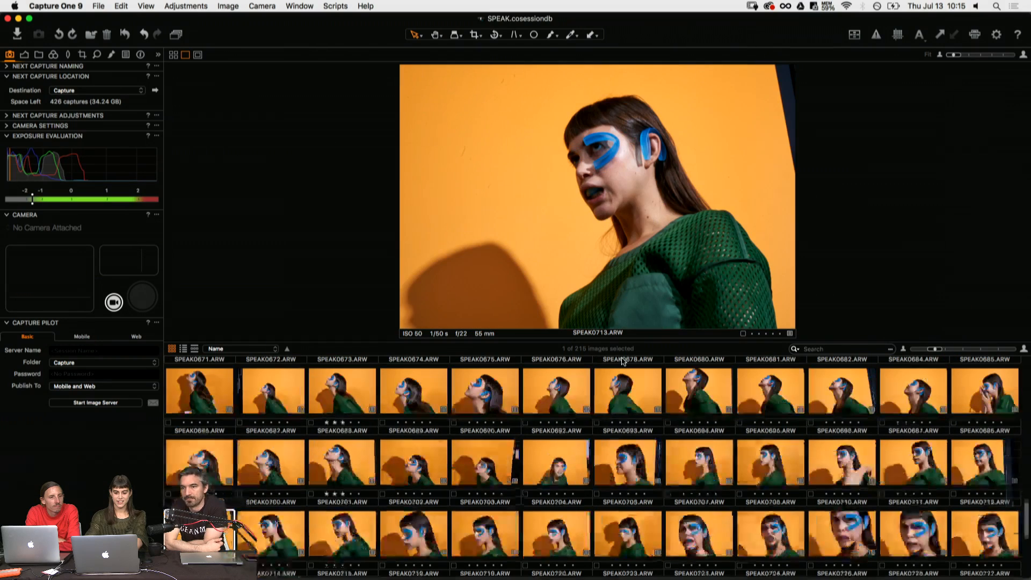
# - Review the scowling and shouting shots from SPEAK0714.ARW to SPEAK0729.ARW
pyautogui.press('Right')
pyautogui.press('Right')
pyautogui.press('Right')
pyautogui.press('Right')
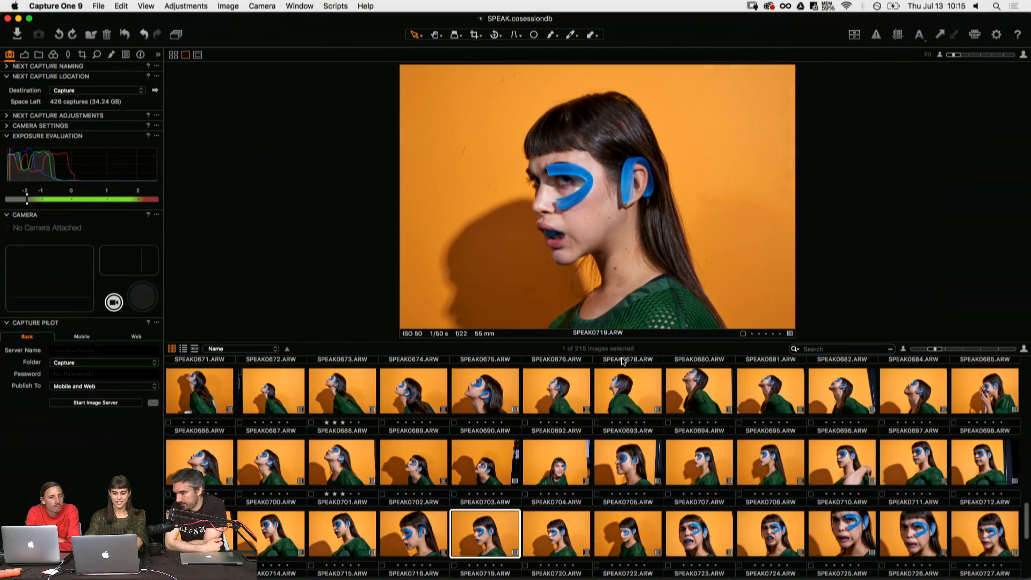
pyautogui.press('Right')
pyautogui.press('Right')
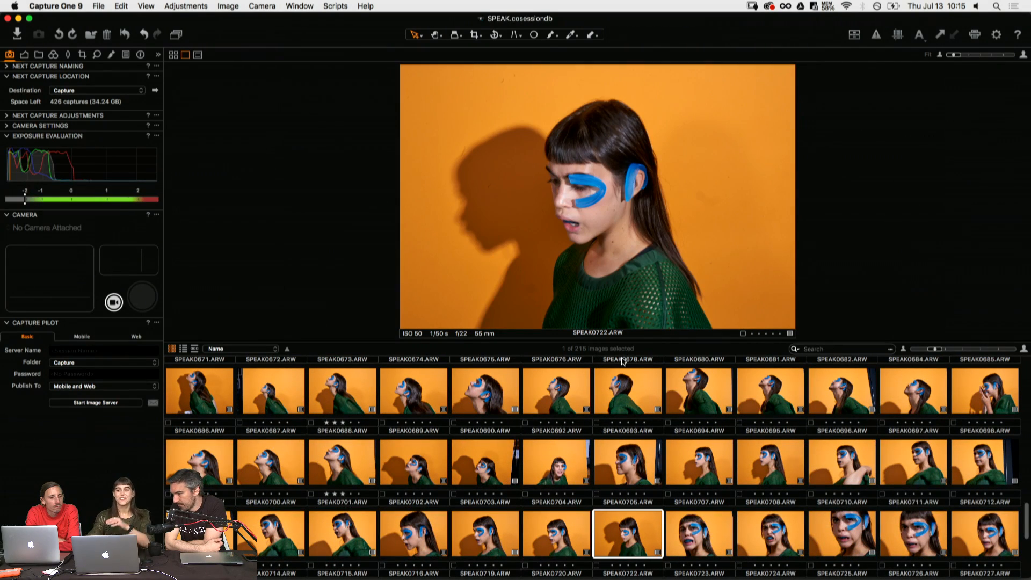
pyautogui.press('Right')
pyautogui.press('Right')
pyautogui.press('Right')
pyautogui.press('Right')
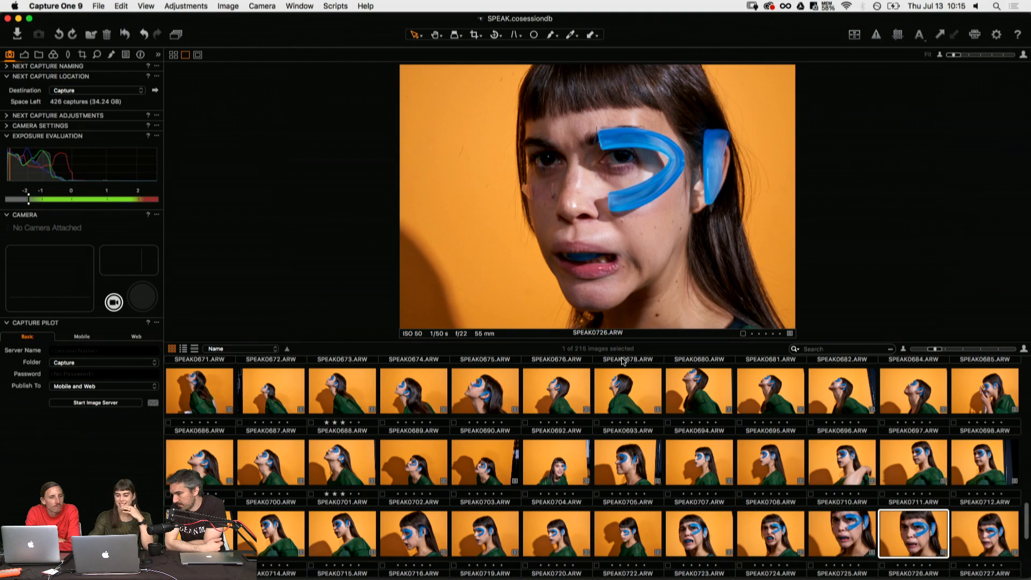
pyautogui.press('Right')
pyautogui.press('Right')
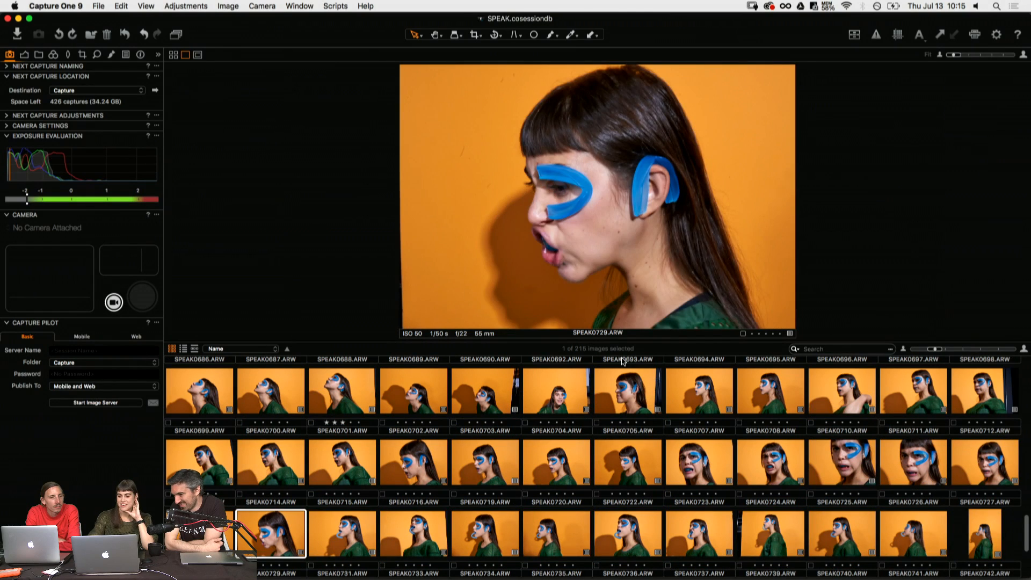
# - Compare the shots with the blue curl from the mouth after SPEAK0729.ARW and rate SPEAK0737.ARW four stars
pyautogui.press('Right')
pyautogui.press('Left')
pyautogui.press('Right')
pyautogui.press('Right')
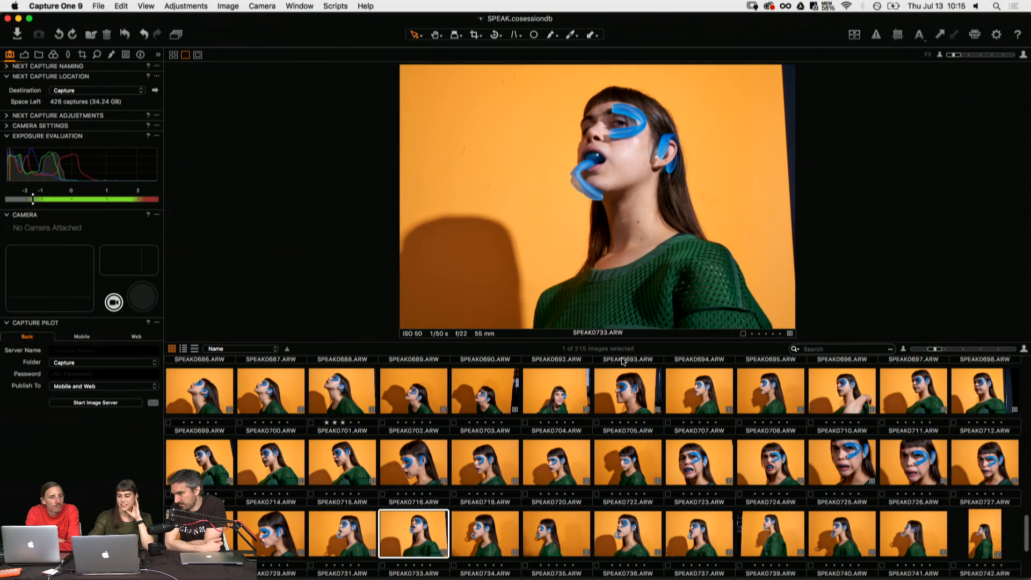
pyautogui.press('Right')
pyautogui.press('Right')
pyautogui.press('Right')
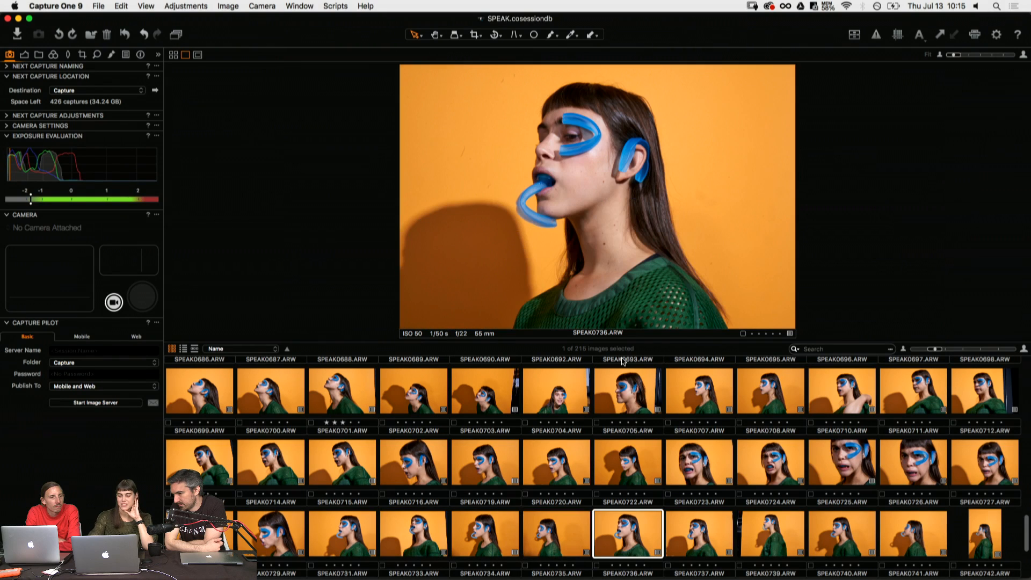
pyautogui.press('Right')
pyautogui.press('Right')
pyautogui.press('Left')
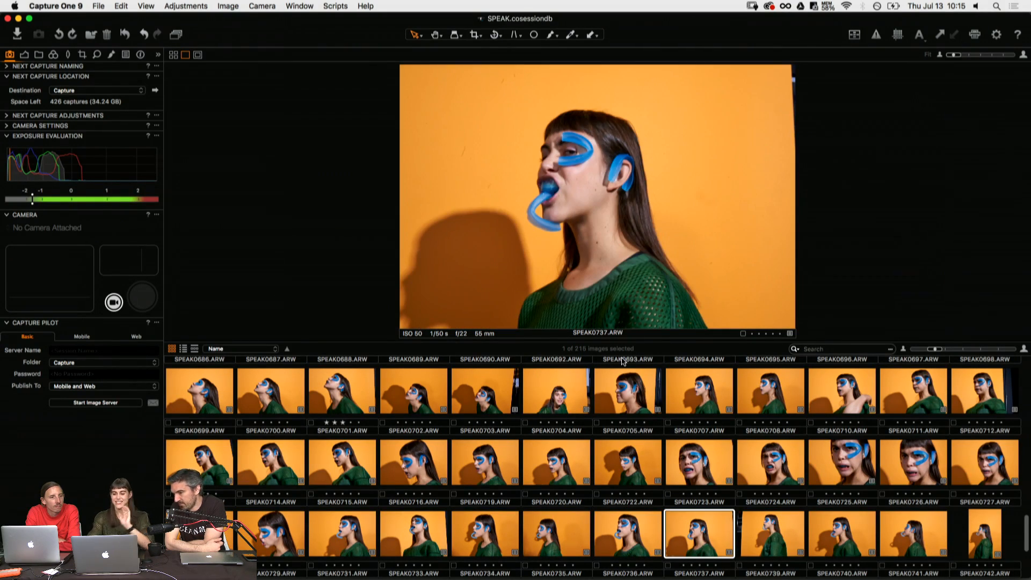
pyautogui.press('4')
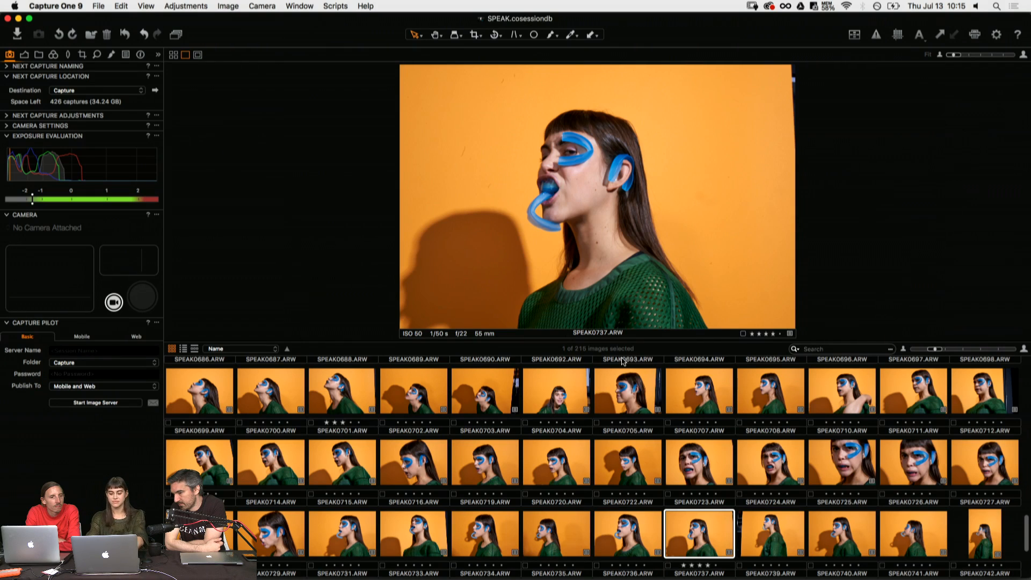
# - Review the remaining side profiles up to SPEAK0745.ARW and rate SPEAK0745.ARW three stars
pyautogui.press('Right')
pyautogui.press('Right')
pyautogui.press('Right')
pyautogui.press('Right')
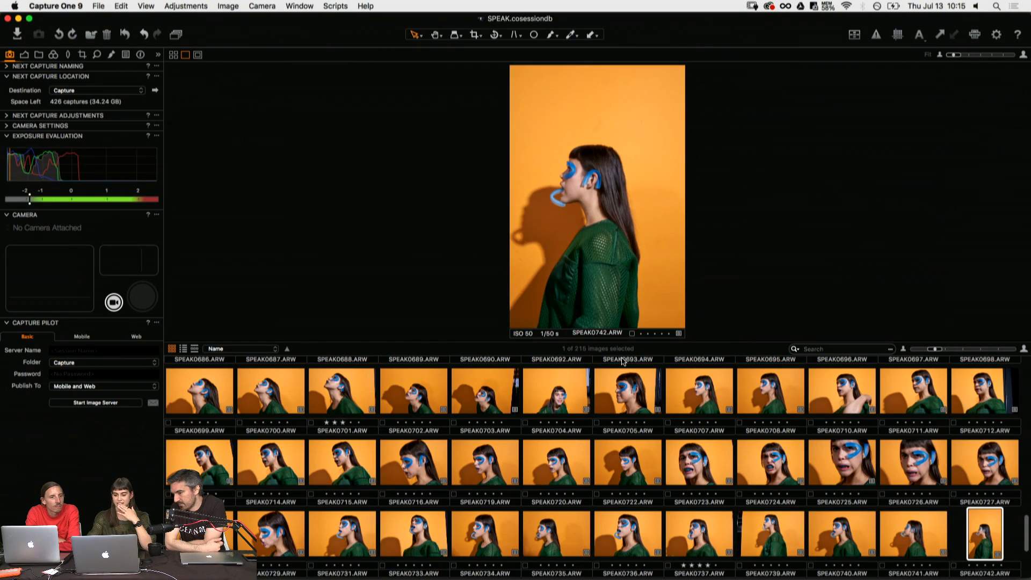
pyautogui.press('Right')
pyautogui.press('Right')
pyautogui.press('Right')
pyautogui.press('Right')
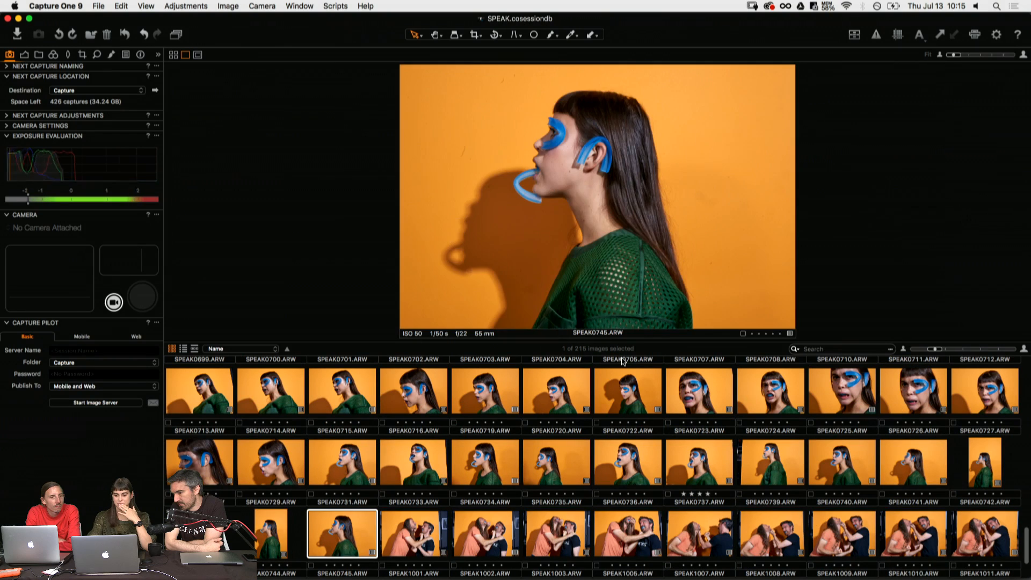
pyautogui.press('Left')
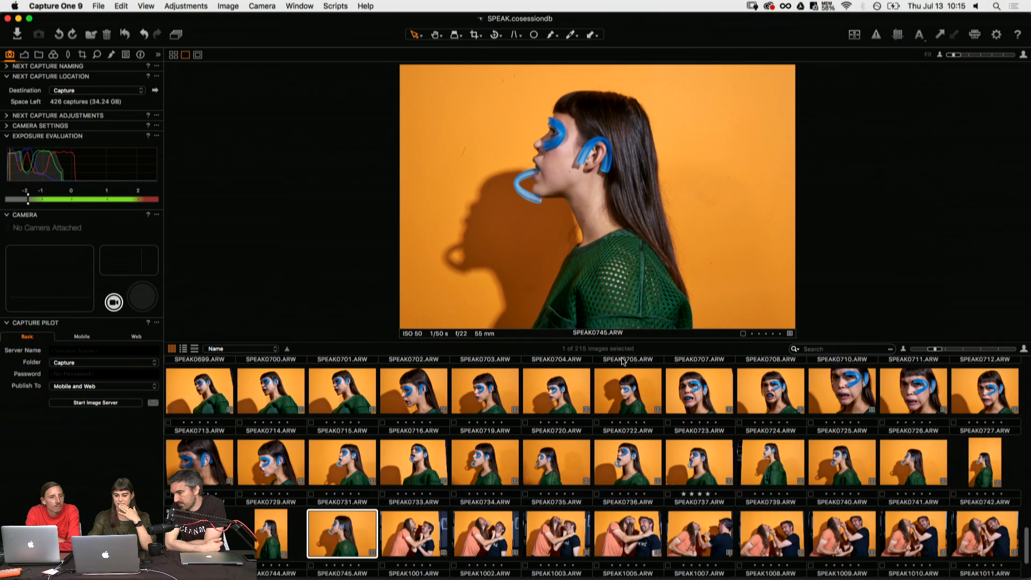
pyautogui.press('3')
# - Review the shots of the two men fighting from SPEAK1001.ARW to SPEAK1016.ARW
pyautogui.press('Right')
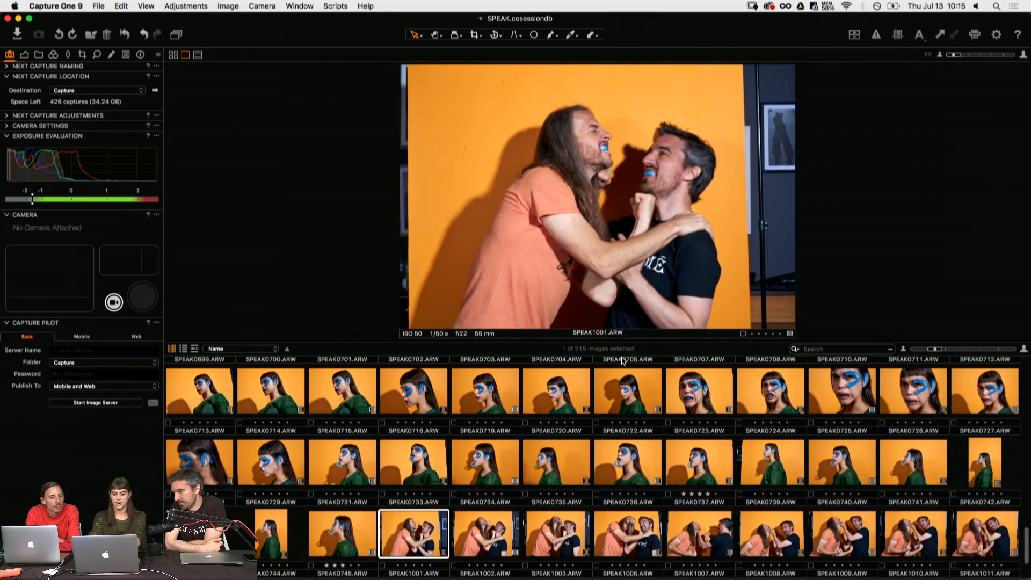
pyautogui.press('Right')
pyautogui.press('Right')
pyautogui.press('Right')
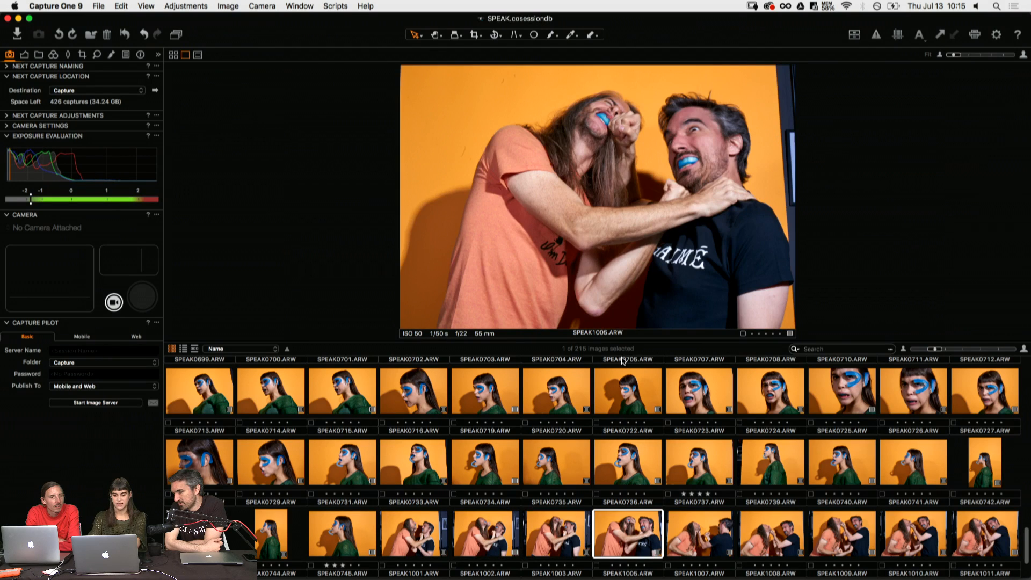
pyautogui.press('Right')
pyautogui.press('Right')
pyautogui.press('Right')
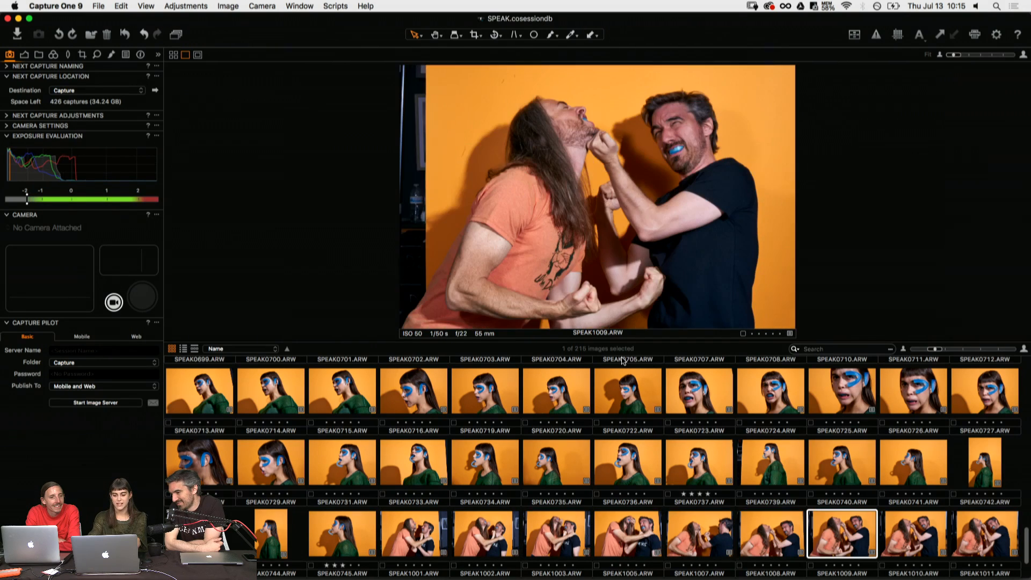
pyautogui.press('Right')
pyautogui.press('Right')
pyautogui.press('Right')
pyautogui.press('Right')
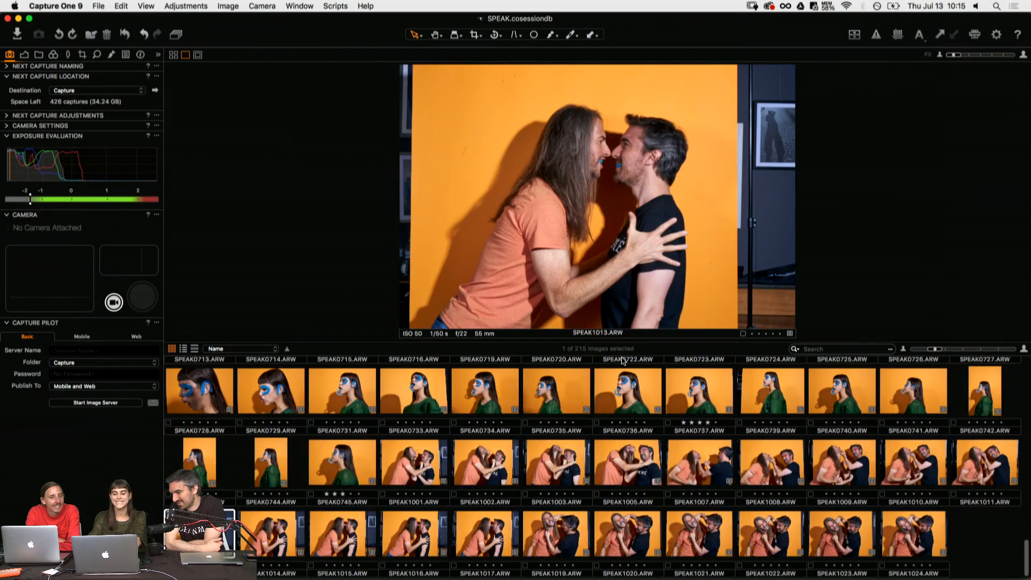
pyautogui.press('Right')
pyautogui.press('Right')
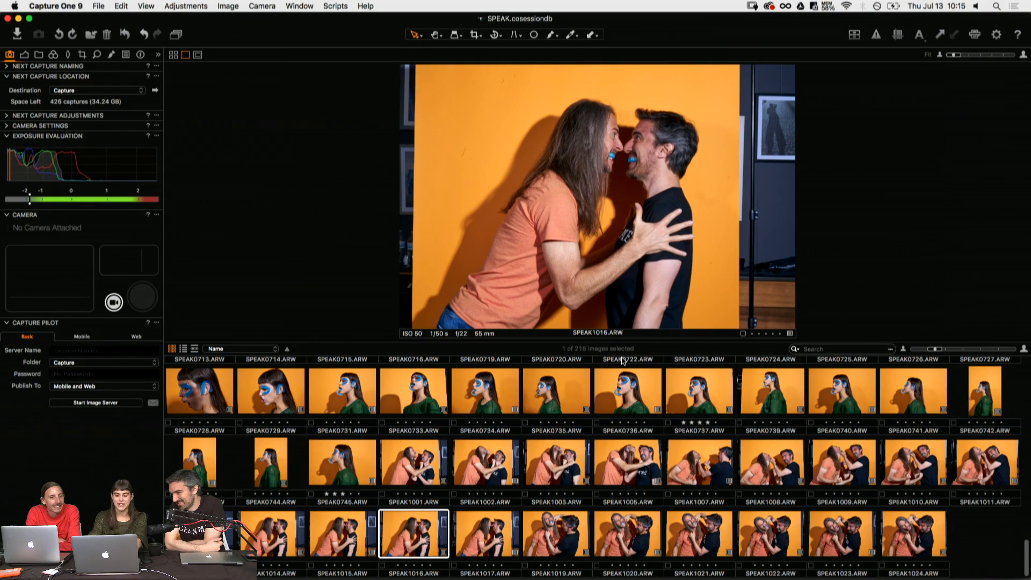
# - Compare the ear-punch shots up to SPEAK1024.ARW and rate SPEAK1024.ARW and SPEAK1022.ARW four stars
pyautogui.press('Right')
pyautogui.press('Right')
pyautogui.press('Right')
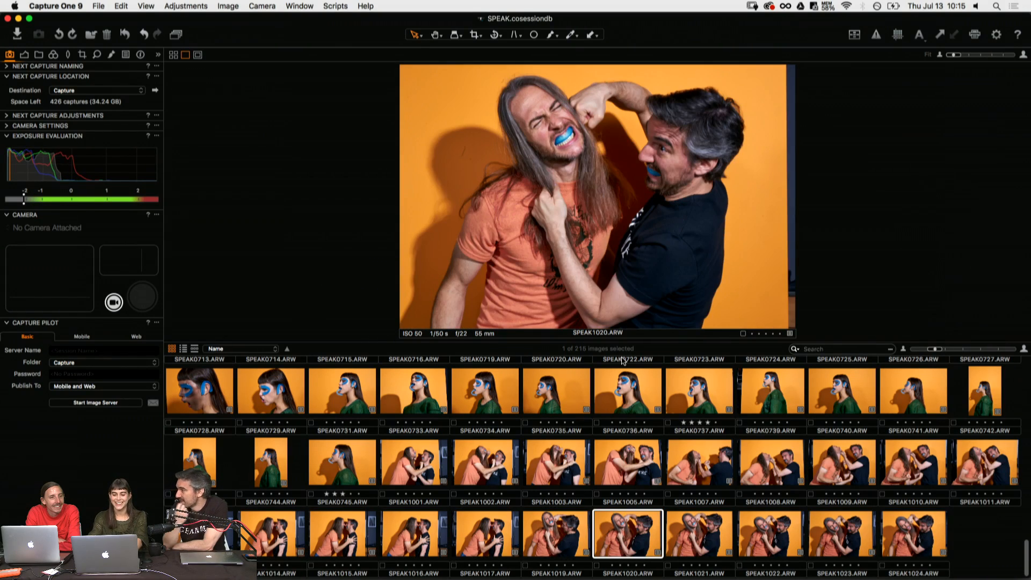
pyautogui.press('Right')
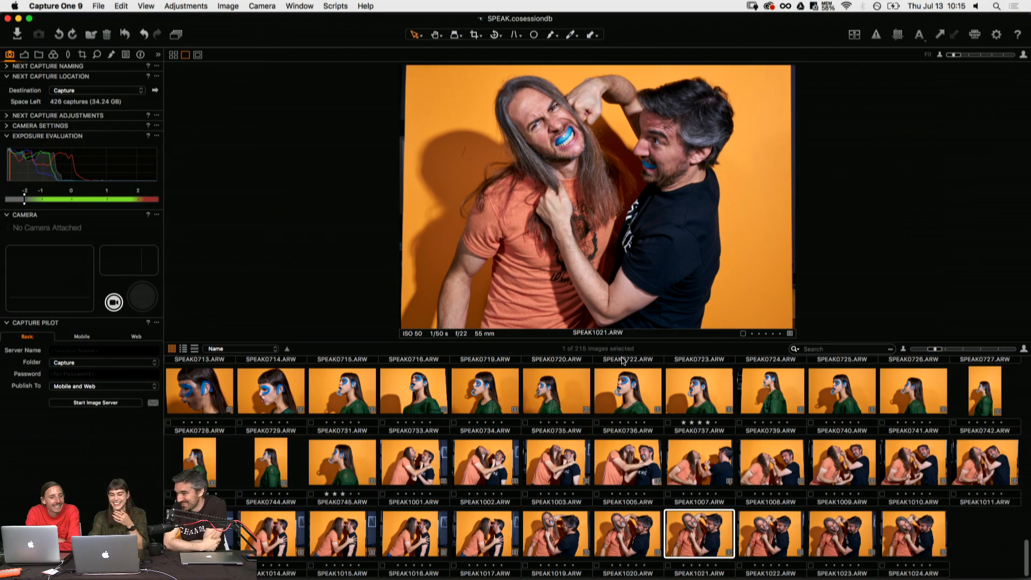
pyautogui.press('Right')
pyautogui.press('Right')
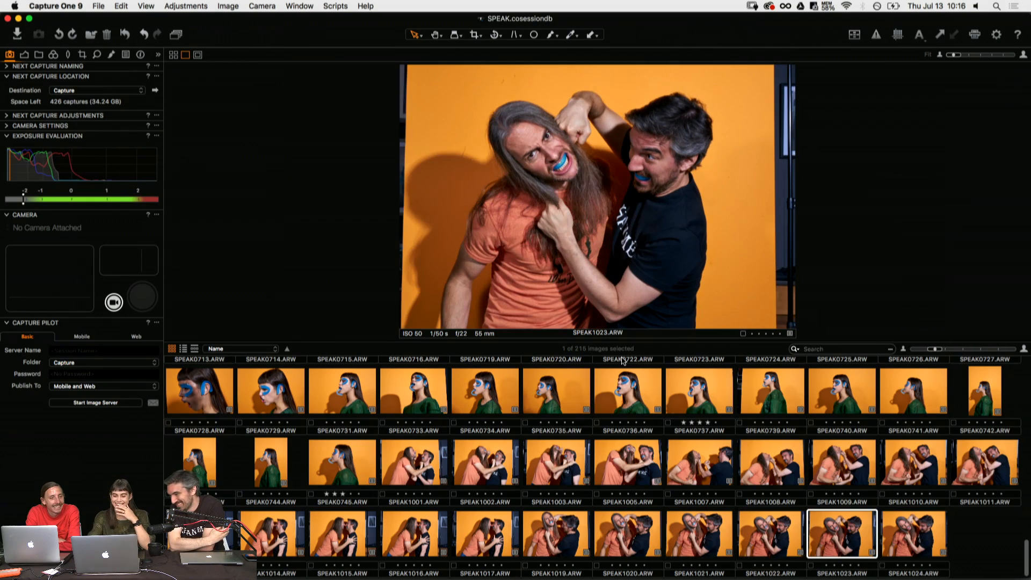
pyautogui.press('Right')
pyautogui.press('Left')
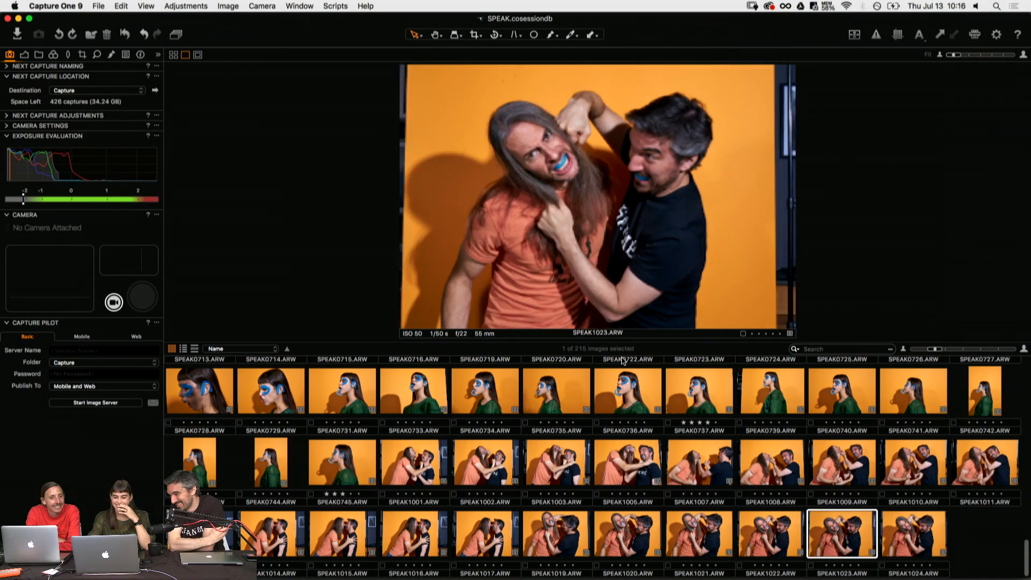
pyautogui.press('Right')
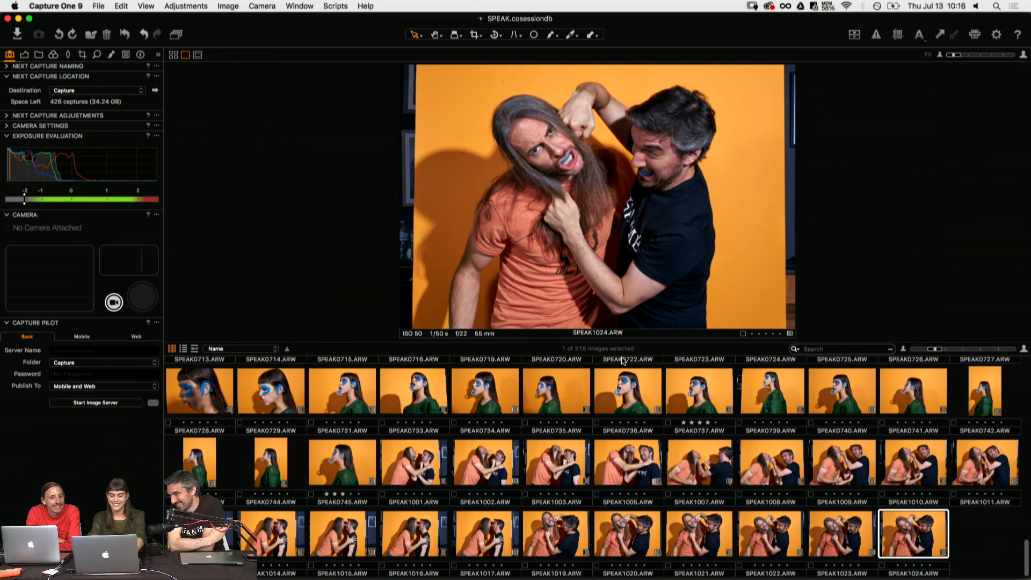
pyautogui.press('Left')
pyautogui.press('Left')
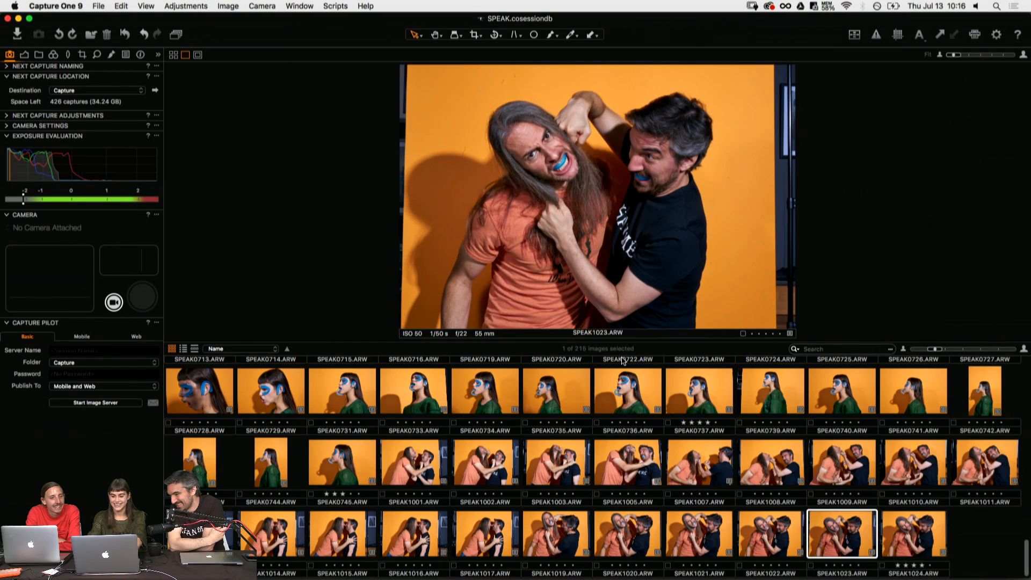
pyautogui.press('4')
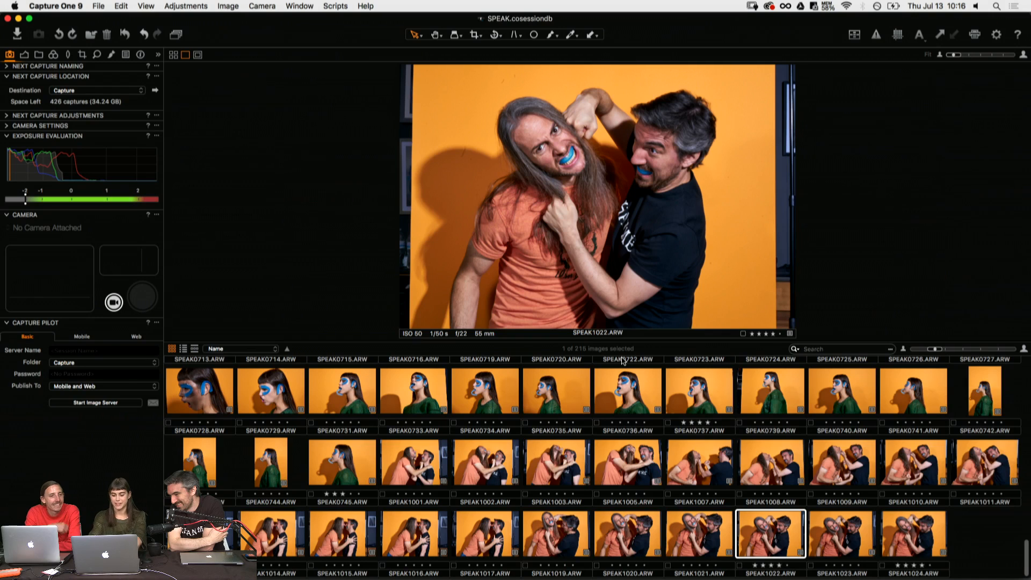
# - Sort the photos by rating and select all the star-rated shots from SPEAK0584.ARW to SPEAK0550.ARW
pyautogui.click(255, 347)
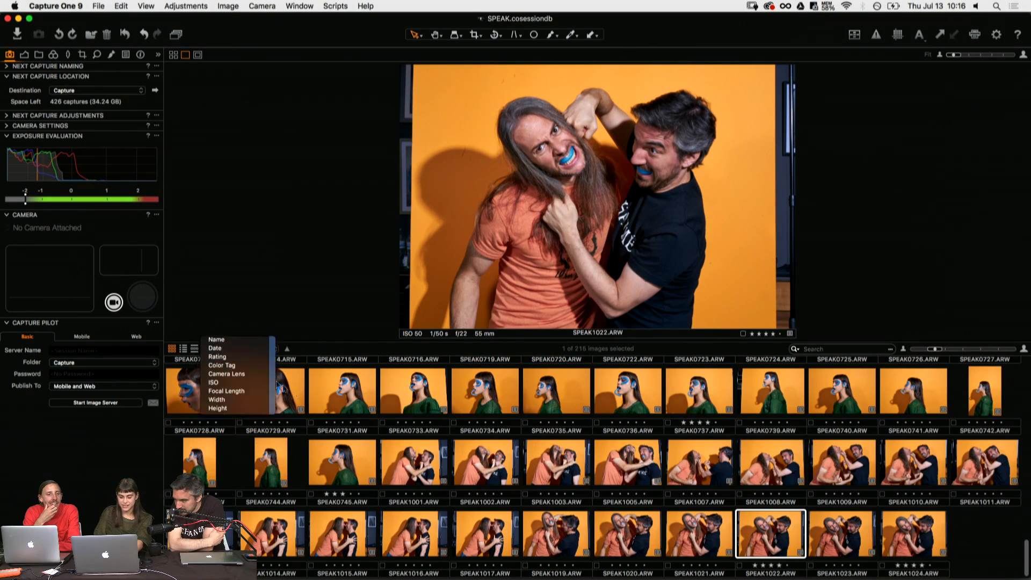
pyautogui.click(236, 361)
pyautogui.moveTo(1026, 559); pyautogui.dragTo(1015, 334)
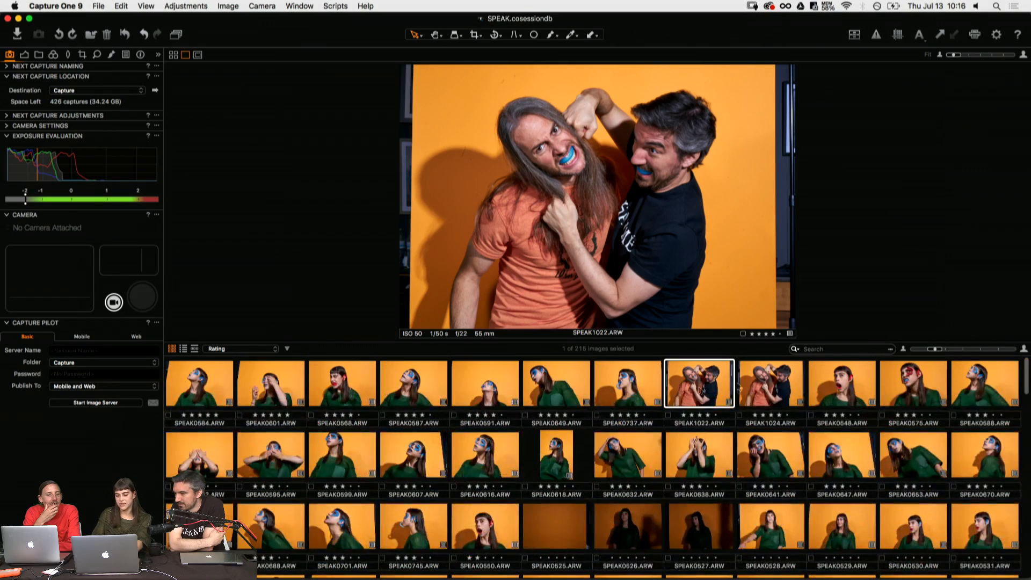
pyautogui.click(225, 390)
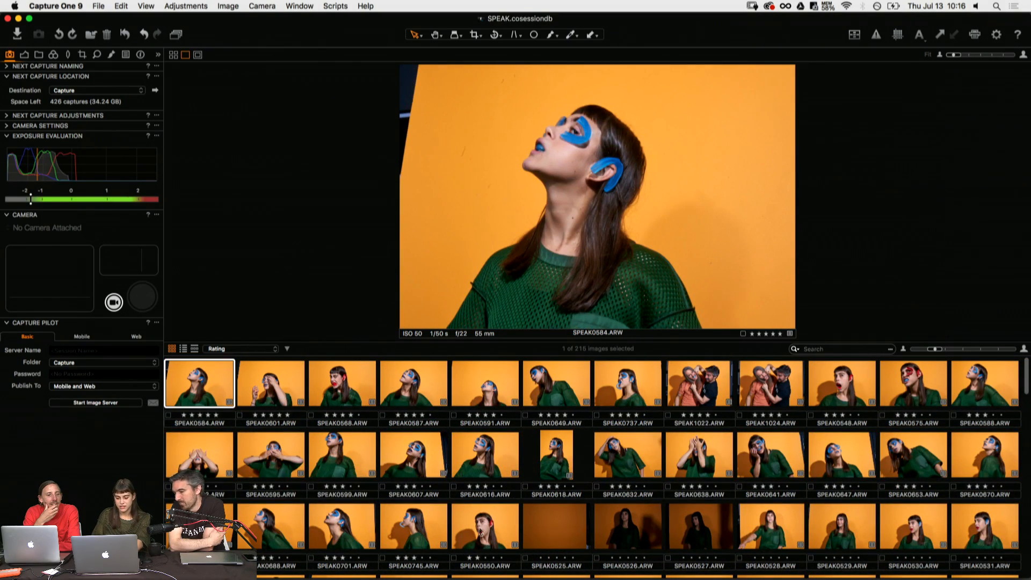
pyautogui.press('super+a')
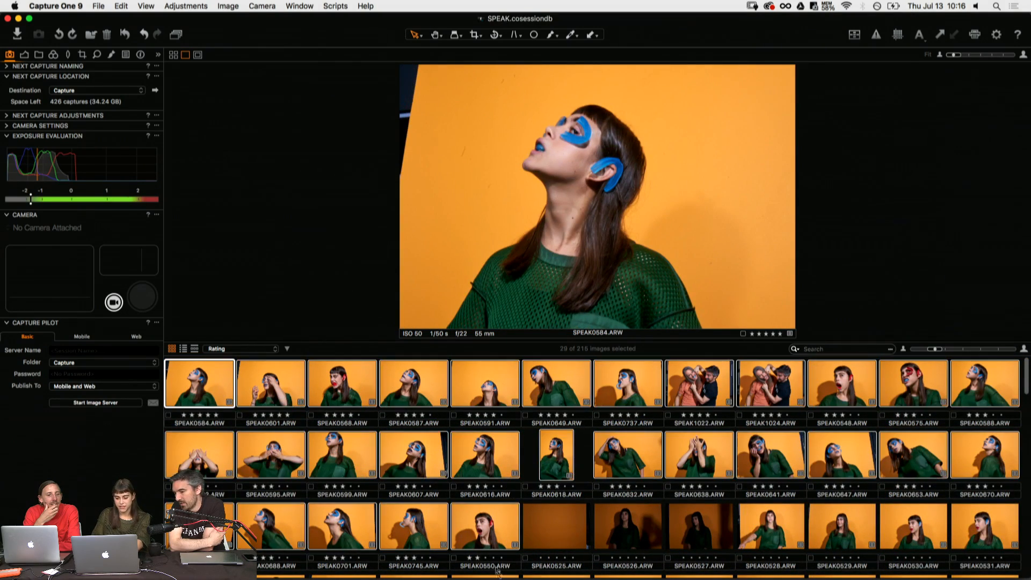
pyautogui.rightClick(488, 537)
pyautogui.moveTo(539, 291)
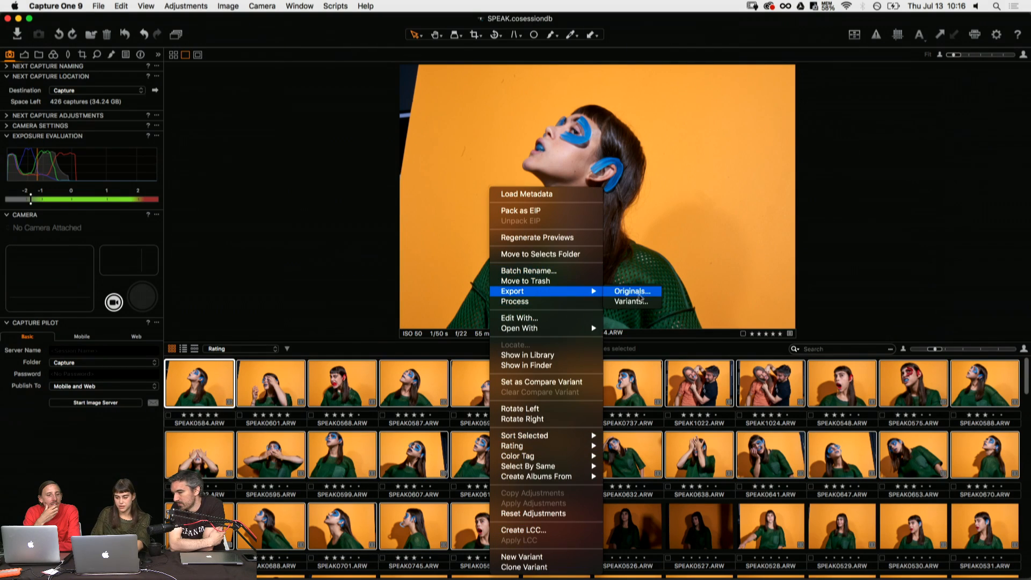
pyautogui.click(633, 291)
pyautogui.click(547, 250)
# - Export the selected photos as variants to the Session Output Folder as uncompressed 8-bit TIFFs, sRGB, 300 px/in, at 100% scale
pyautogui.rightClick(483, 537)
pyautogui.moveTo(534, 293)
pyautogui.click(615, 302)
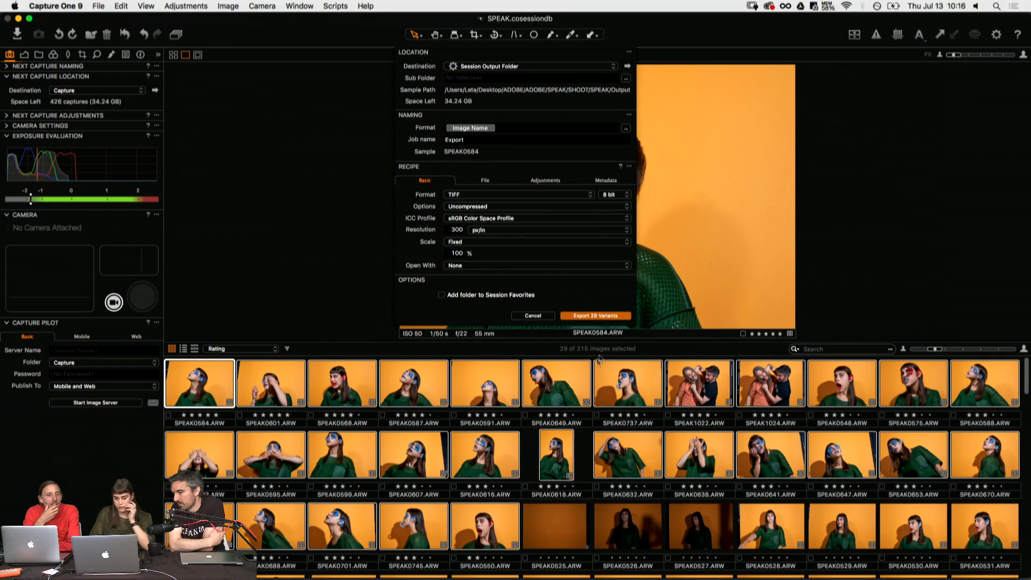
pyautogui.click(599, 316)
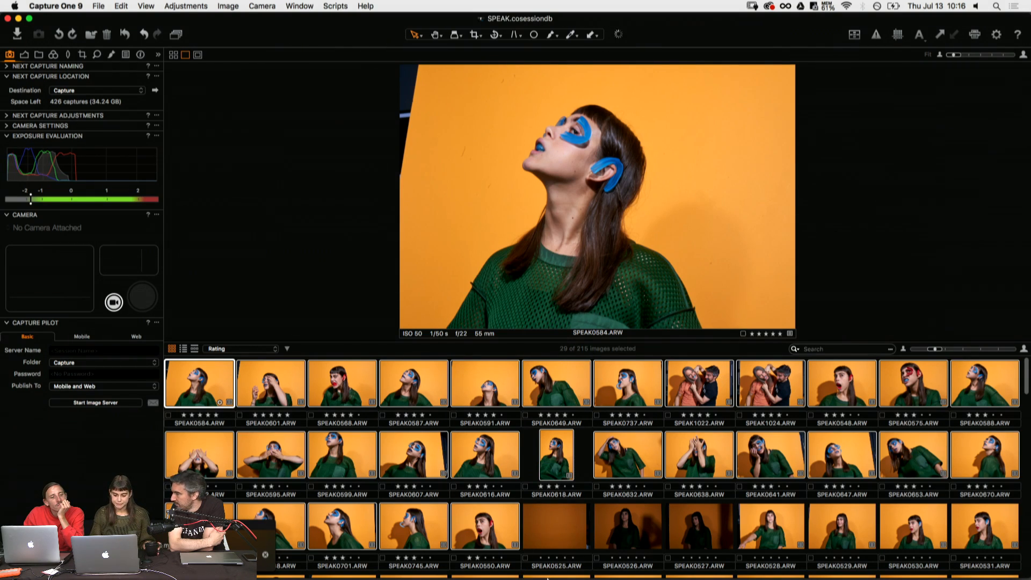
# - Switch to Adobe Illustrator CC 2017 and bring up its start screen
pyautogui.press('super+Tab')
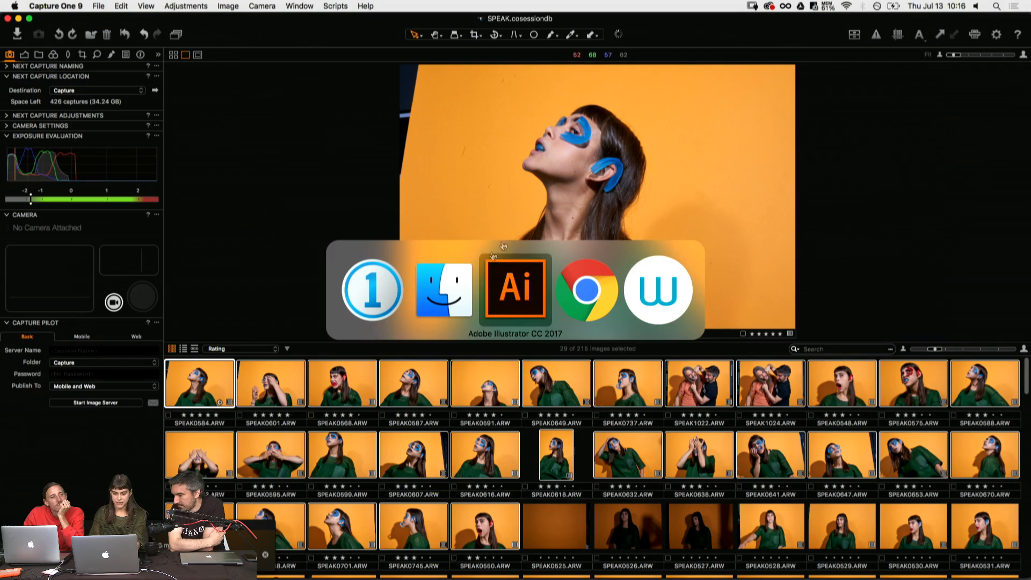
pyautogui.press('super+Tab')
pyautogui.press('super+Tab')
pyautogui.press('super+Tab')
pyautogui.press('super+Tab')
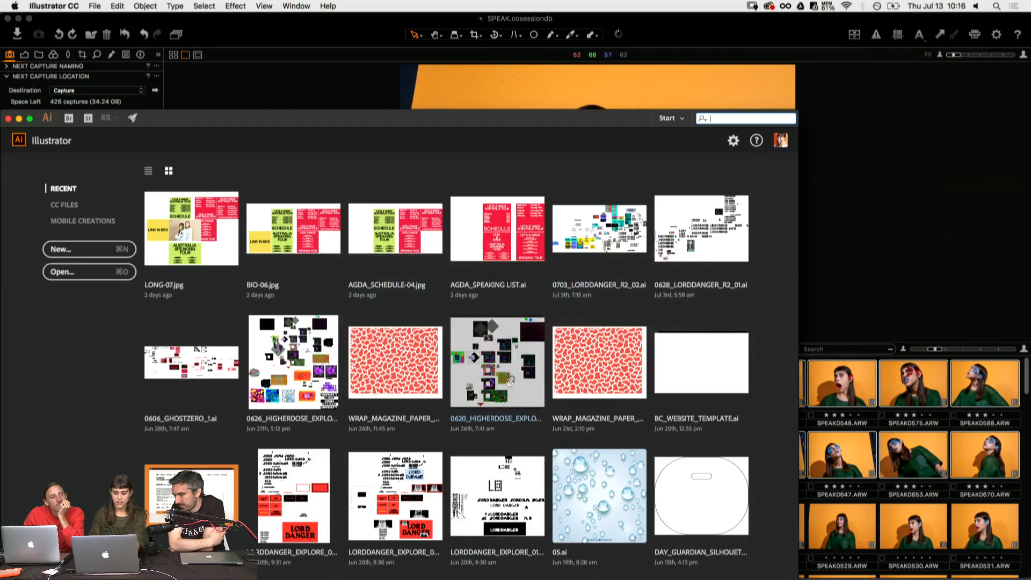
# - Switch to Adobe Photoshop CC 2017 with ADOBE_SEE_B.psd open and display the document's layer stack
pyautogui.click(280, 95)
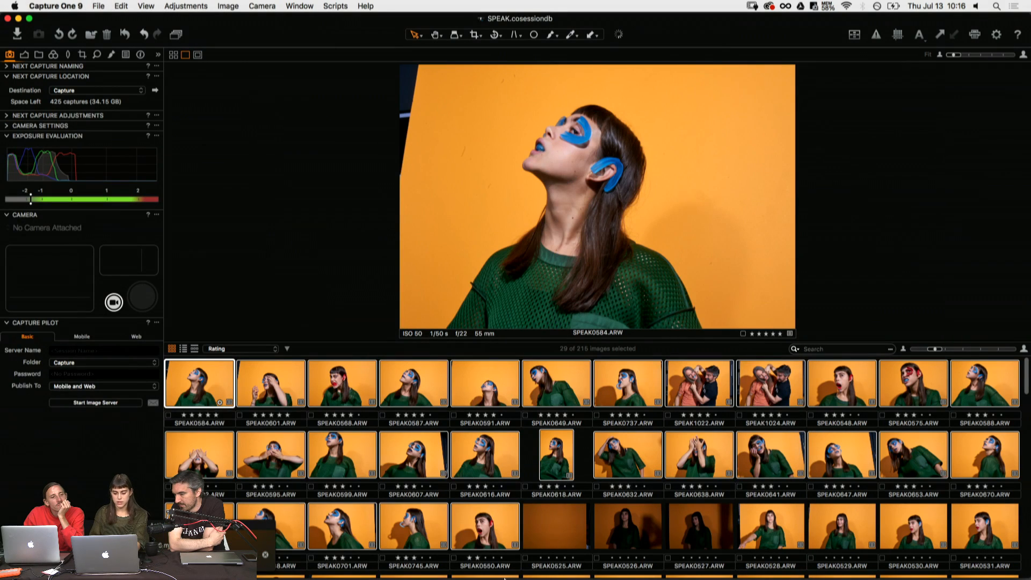
pyautogui.moveTo(505, 578)
pyautogui.click(468, 571)
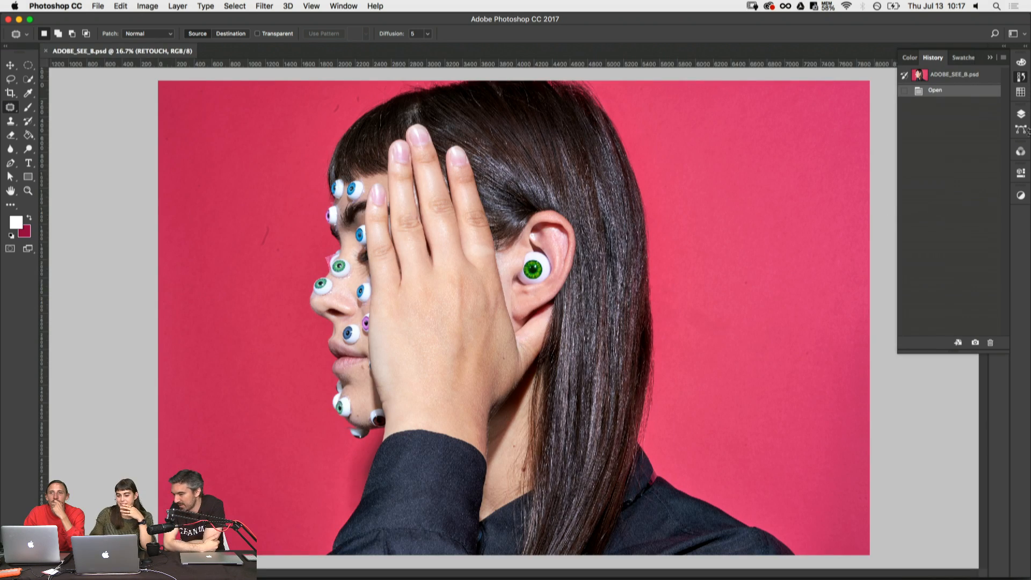
pyautogui.click(1021, 114)
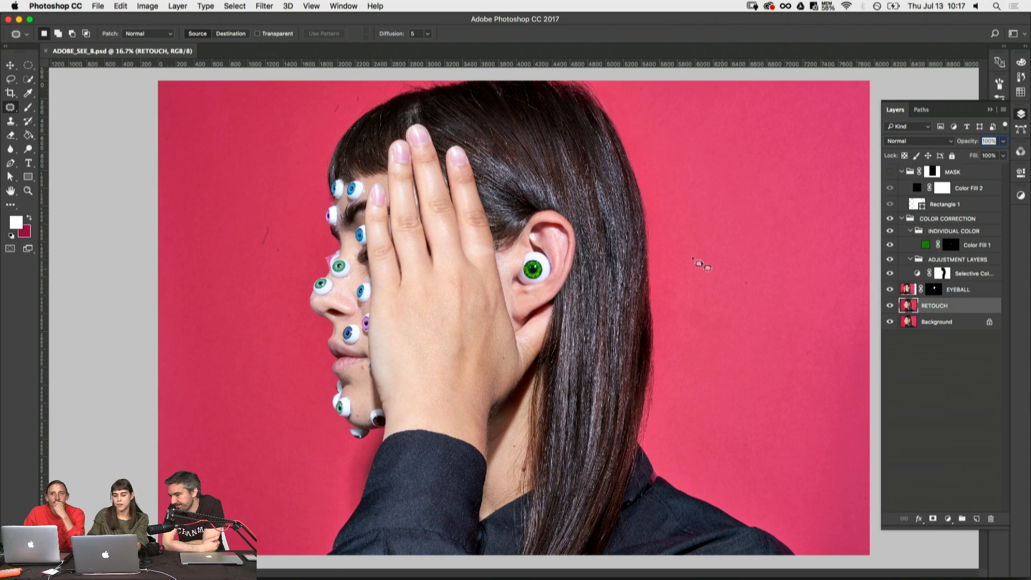
pyautogui.press('z')
pyautogui.click(712, 265)
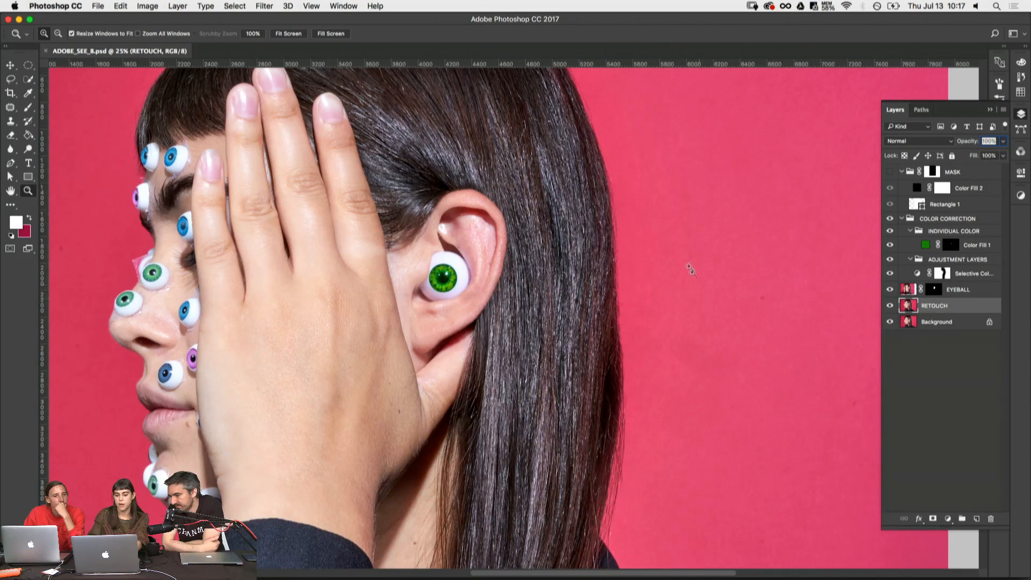
pyautogui.keyDown('alt'); pyautogui.click(694, 446); pyautogui.keyUp('alt')
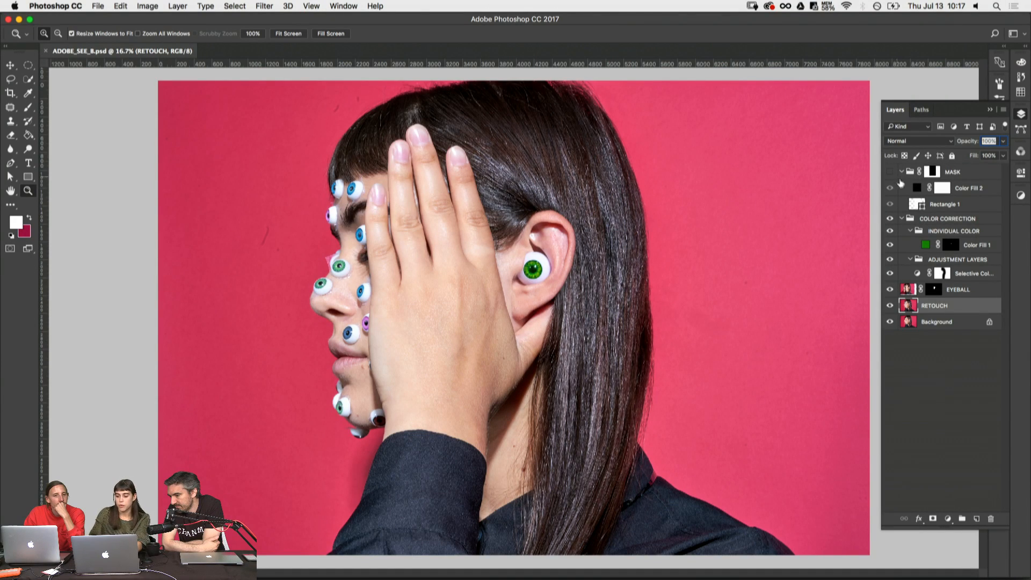
# - Preview the image with the MASK group shown and hidden, and compare the Background layer alone with the full layer stack
pyautogui.click(890, 172)
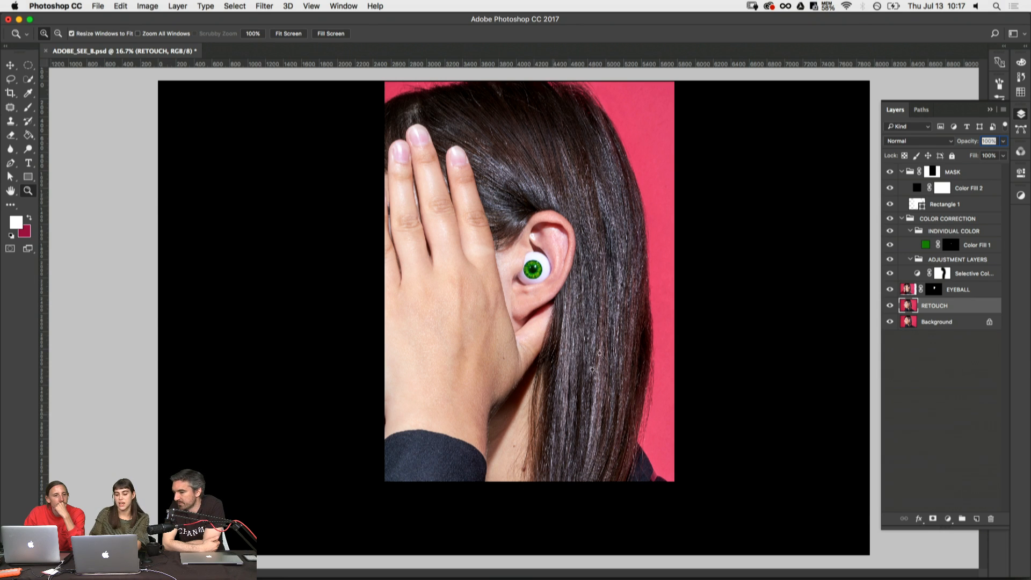
pyautogui.click(890, 172)
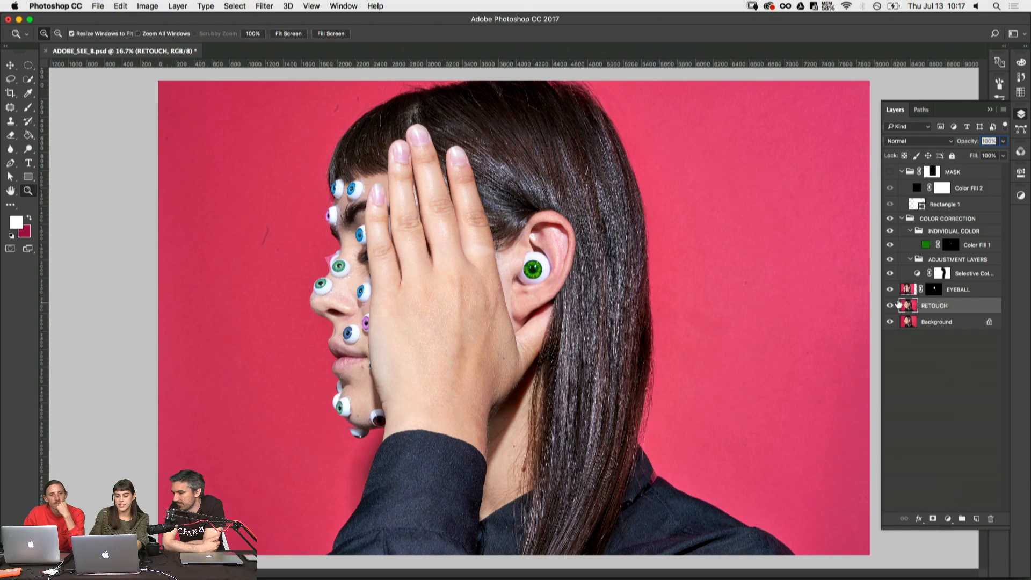
pyautogui.keyDown('alt'); pyautogui.click(891, 321); pyautogui.keyUp('alt')
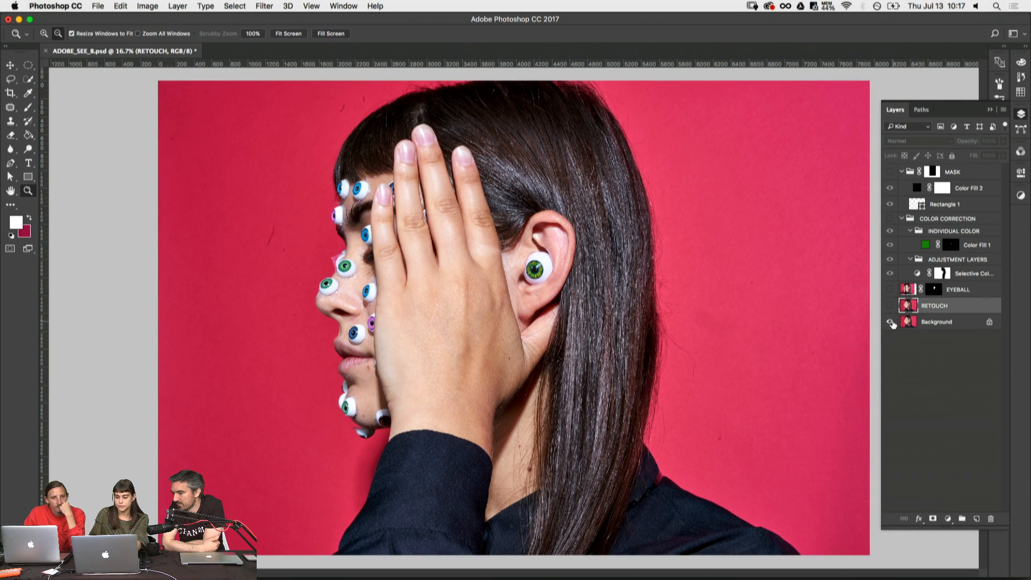
pyautogui.keyDown('alt'); pyautogui.click(890, 321); pyautogui.keyUp('alt')
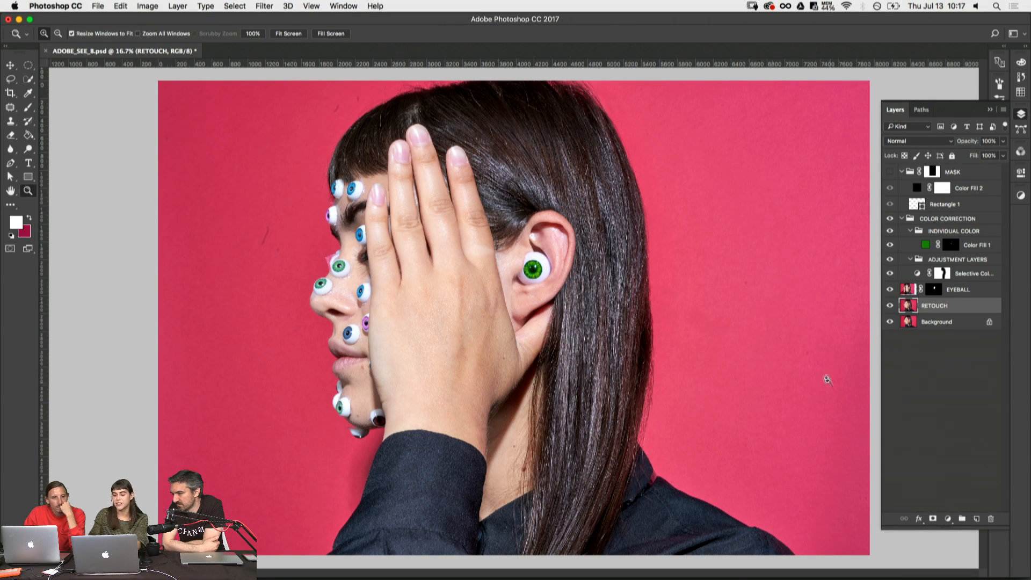
pyautogui.keyDown('alt'); pyautogui.click(890, 321); pyautogui.keyUp('alt')
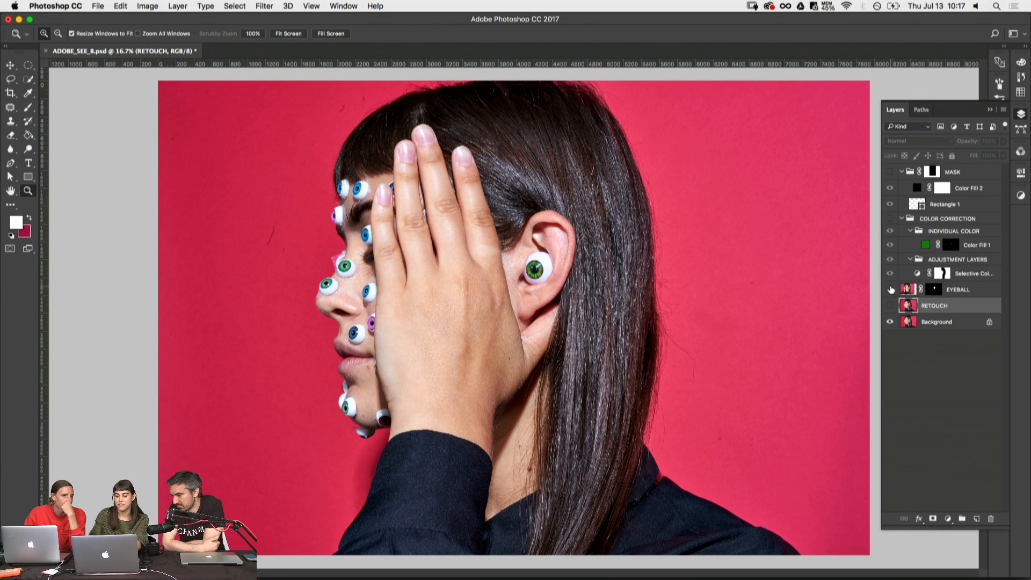
pyautogui.keyDown('alt'); pyautogui.click(890, 322); pyautogui.keyUp('alt')
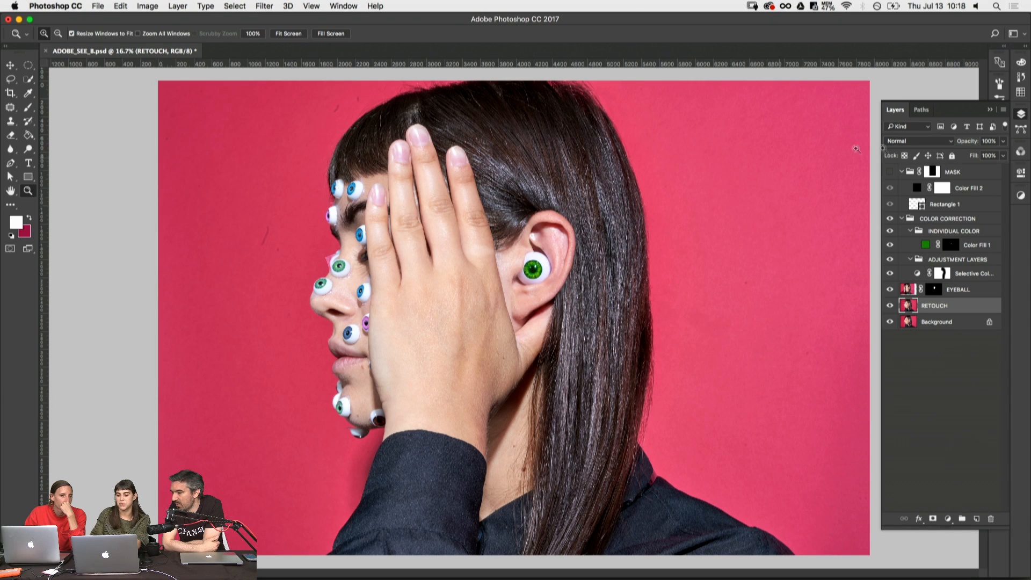
# - Show the MASK group and compare the image with and without the COLOR CORRECTION group and the Color Fill 1 layer
pyautogui.click(889, 172)
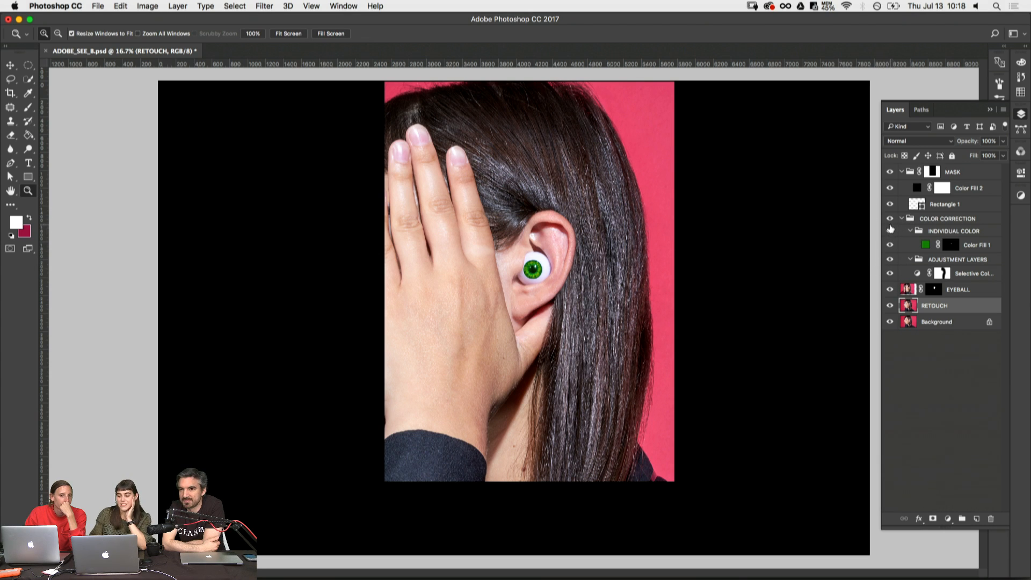
pyautogui.click(889, 218)
pyautogui.click(889, 219)
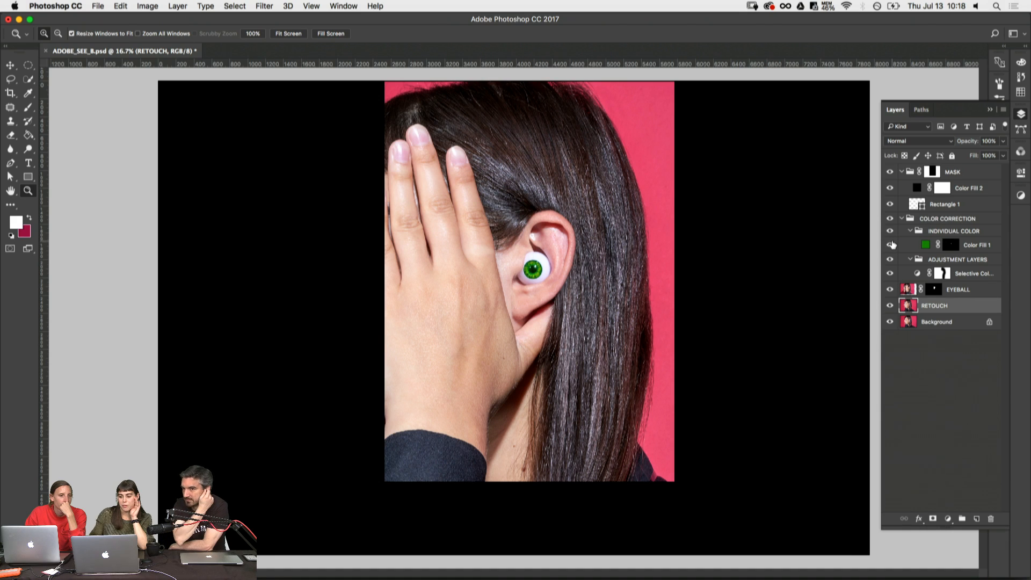
pyautogui.click(892, 245)
pyautogui.click(891, 245)
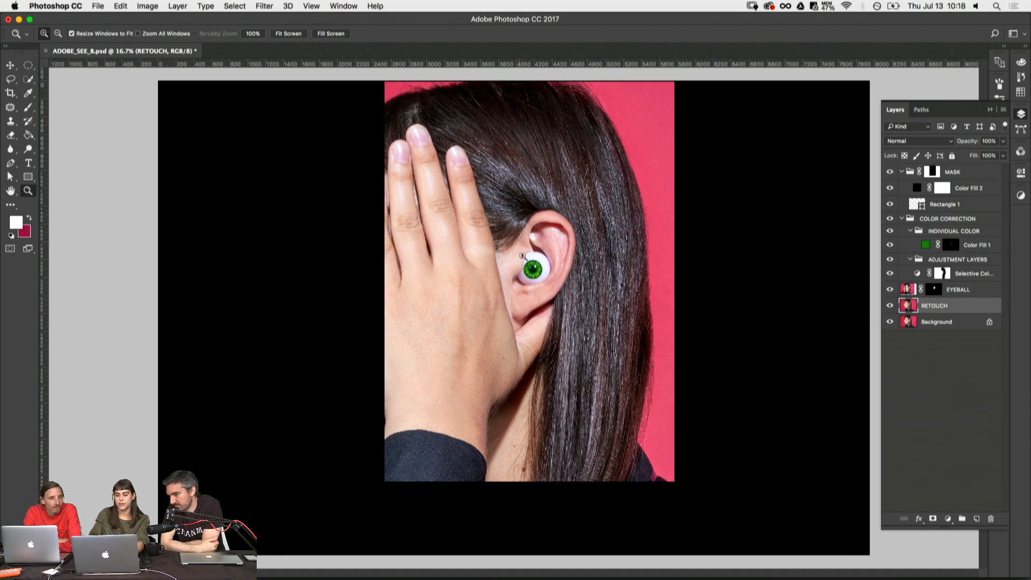
# - Examine the eyeball in the ear up close along with the green Color Fill 1 layer and its mask
pyautogui.moveTo(491, 234); pyautogui.dragTo(603, 297)
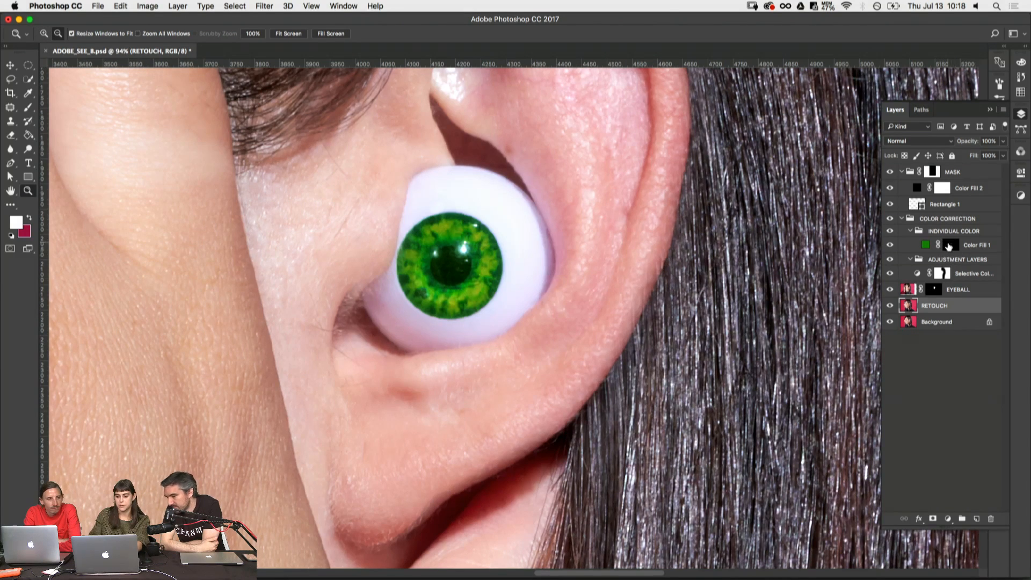
pyautogui.keyDown('alt'); pyautogui.click(949, 246); pyautogui.keyUp('alt')
pyautogui.keyDown('alt'); pyautogui.click(949, 246); pyautogui.keyUp('alt')
pyautogui.click(925, 245)
pyautogui.press('super+minus')
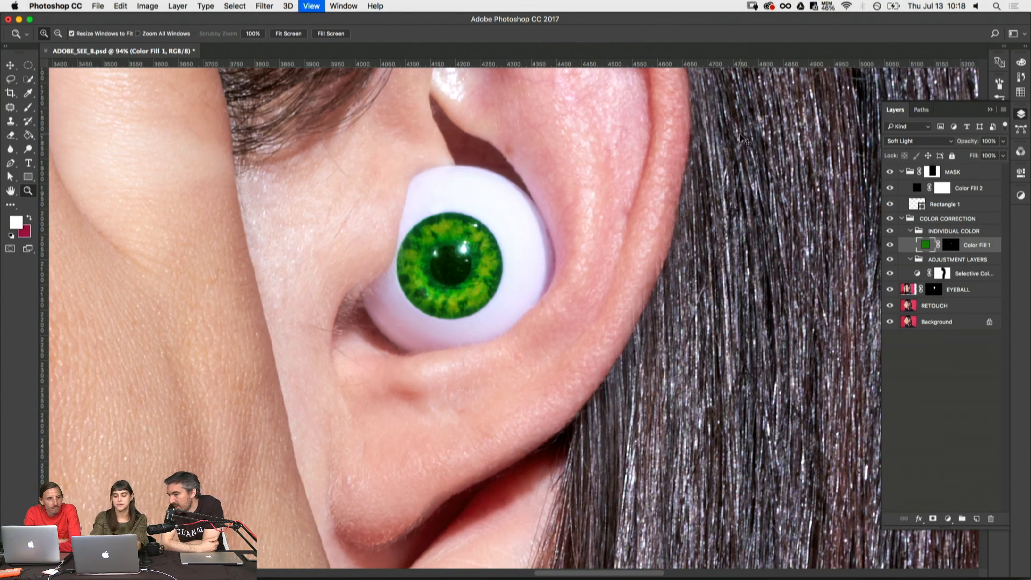
pyautogui.press('super+minus')
pyautogui.press('super+minus')
pyautogui.press('super+minus')
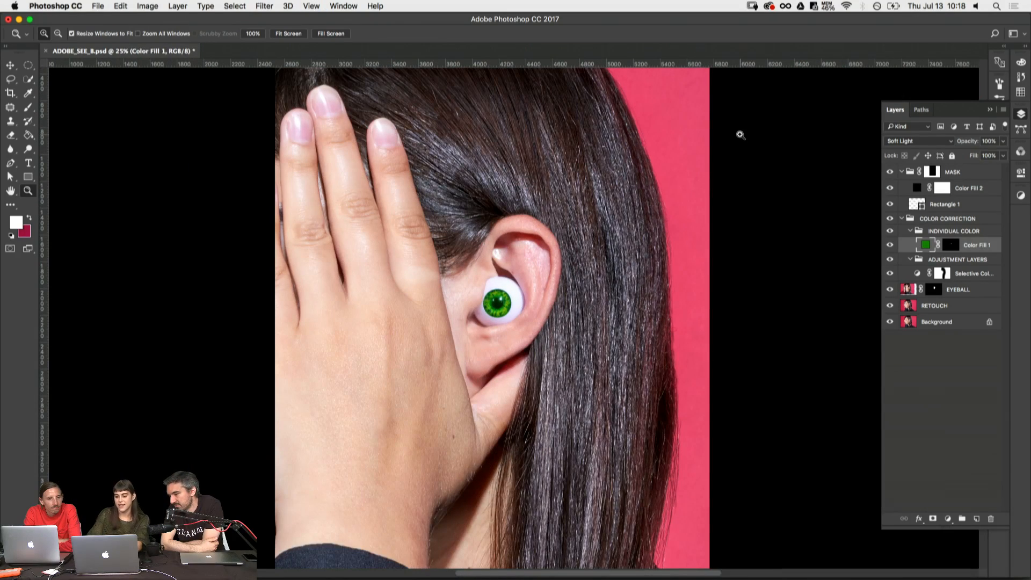
# - Collapse the MASK group and compare the image with and without the Selective Color adjustment layer
pyautogui.click(948, 219)
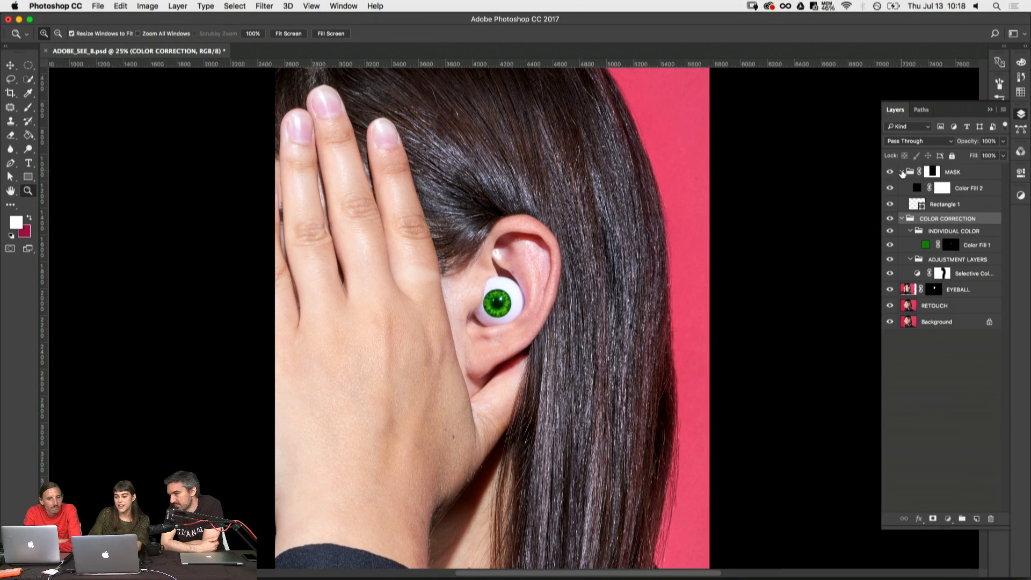
pyautogui.click(901, 172)
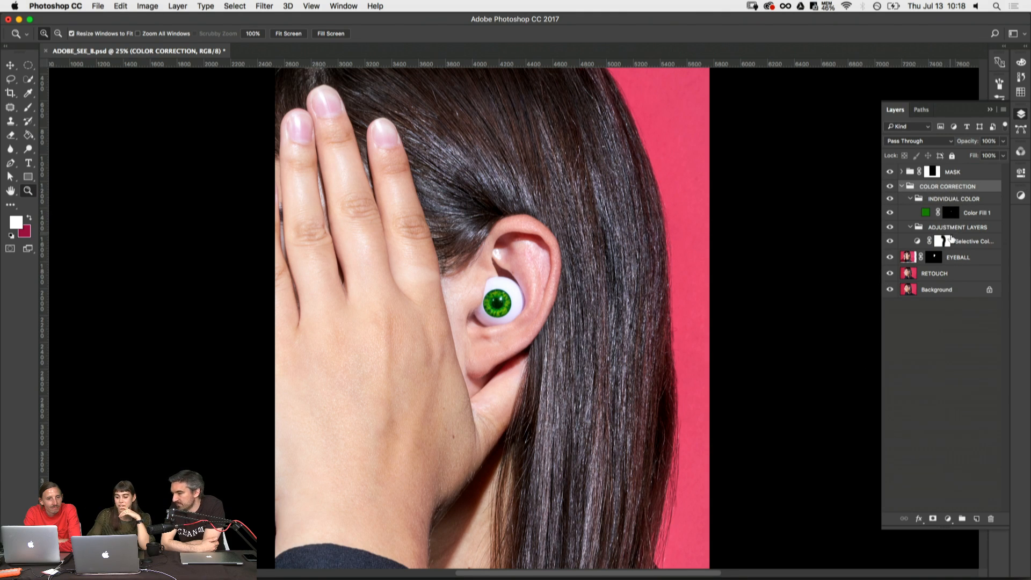
pyautogui.click(889, 242)
pyautogui.click(890, 242)
pyautogui.click(890, 242)
pyautogui.click(890, 241)
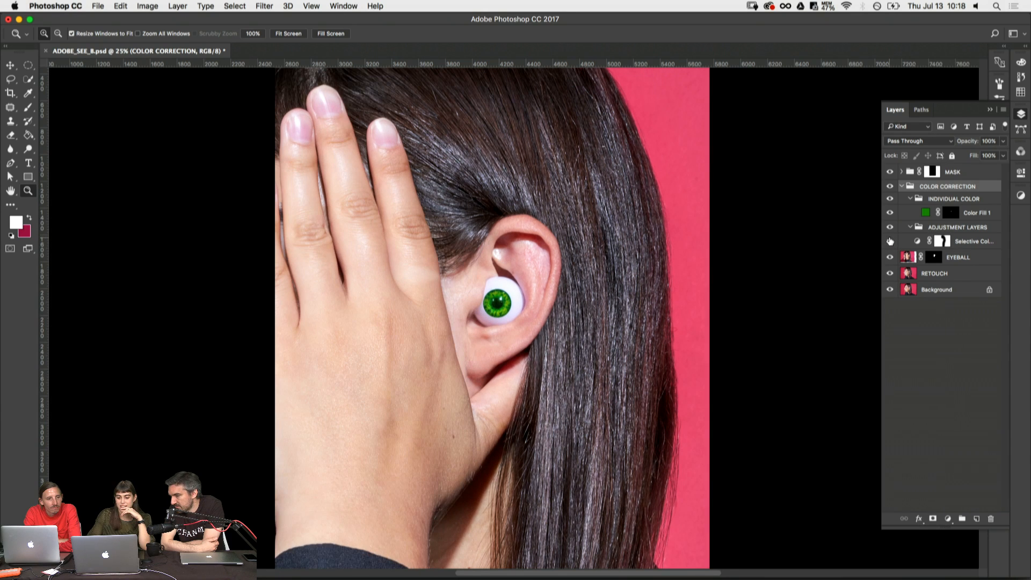
pyautogui.press('super+minus')
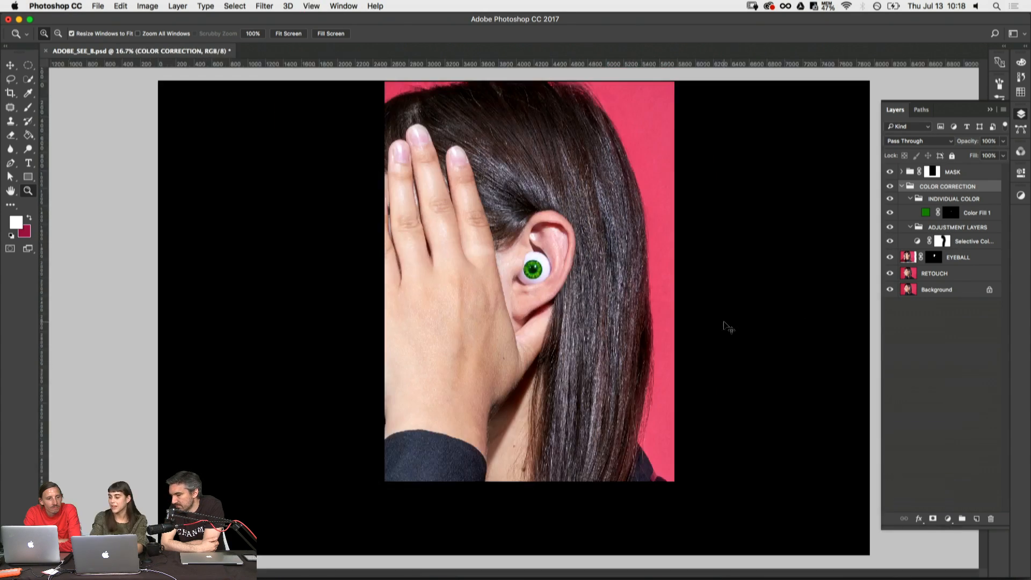
# - Collapse the COLOR CORRECTION group and hide the MASK group to reveal the whole photo
pyautogui.scroll(2, 724, 322)
pyautogui.scroll(-2, 724, 322)
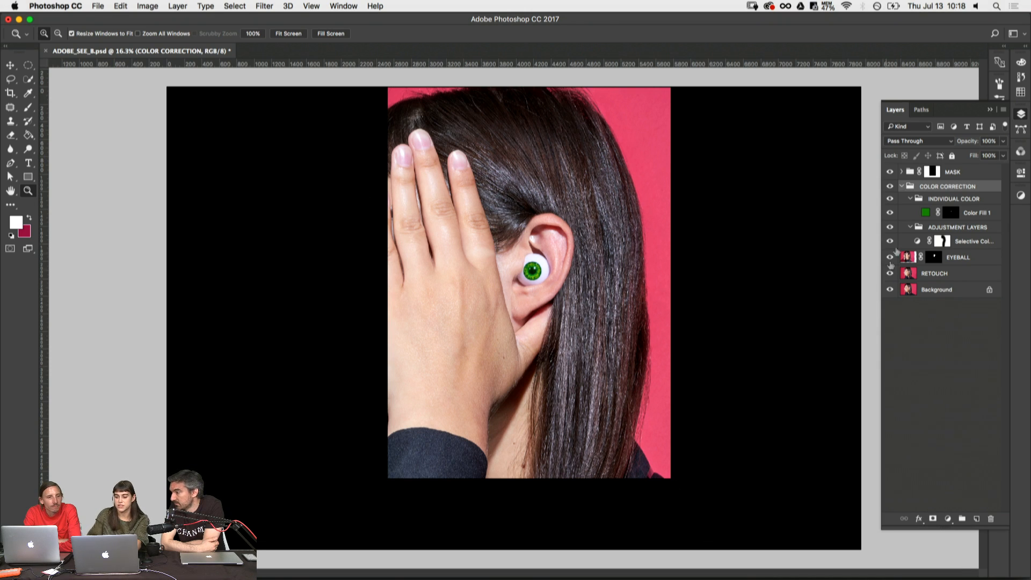
pyautogui.click(902, 186)
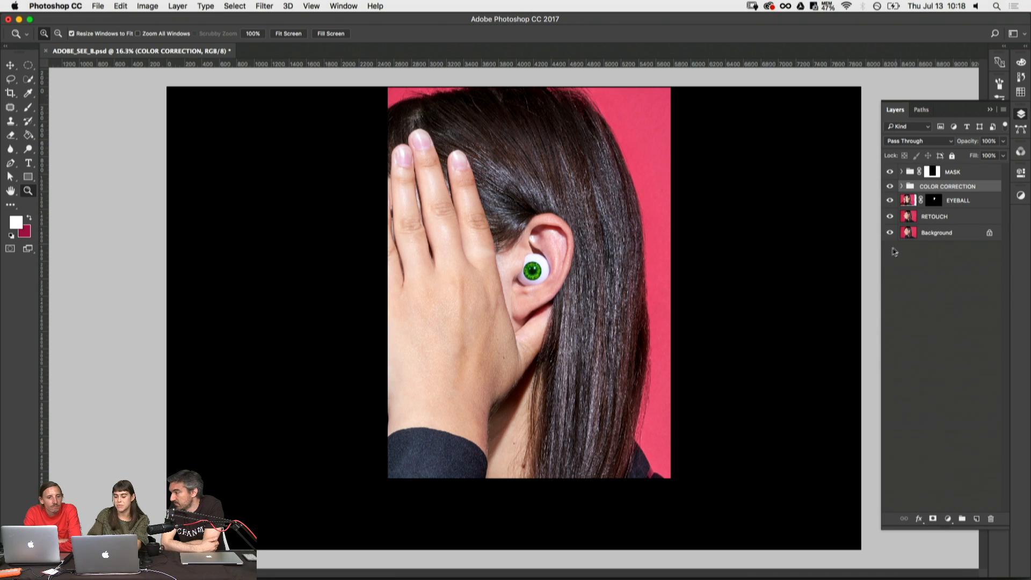
pyautogui.click(890, 172)
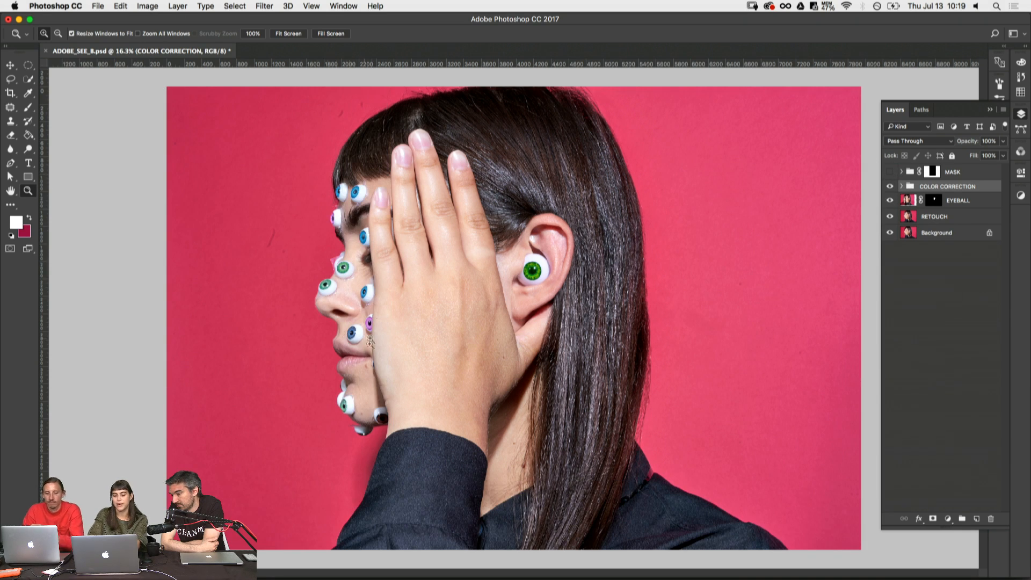
# - Inspect the tape edges around the eyeballs stuck to the nose and cheek at close range
pyautogui.moveTo(280, 232); pyautogui.dragTo(394, 306)
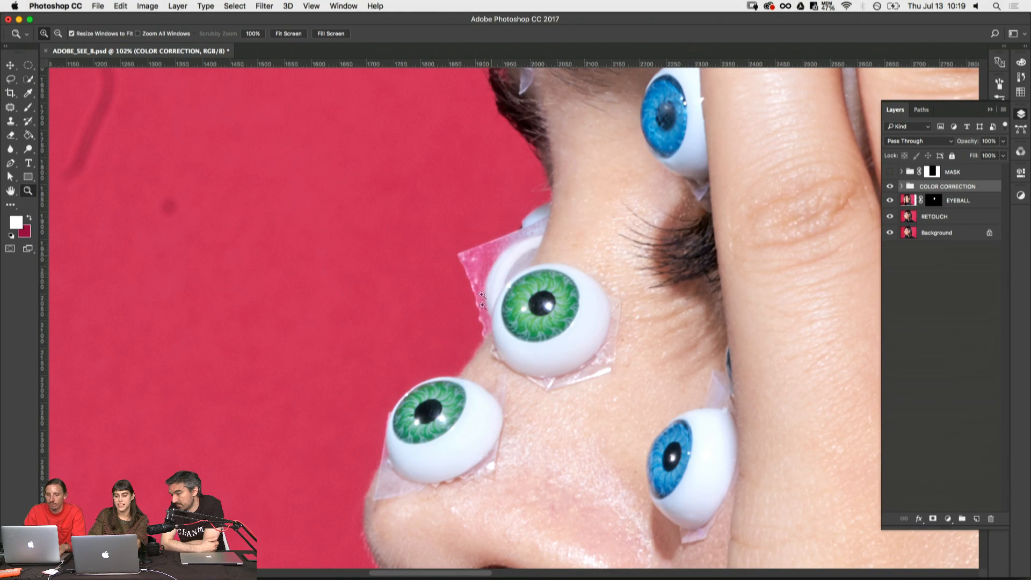
pyautogui.scroll(-5, 504, 295)
pyautogui.hscroll(4, 504, 295)
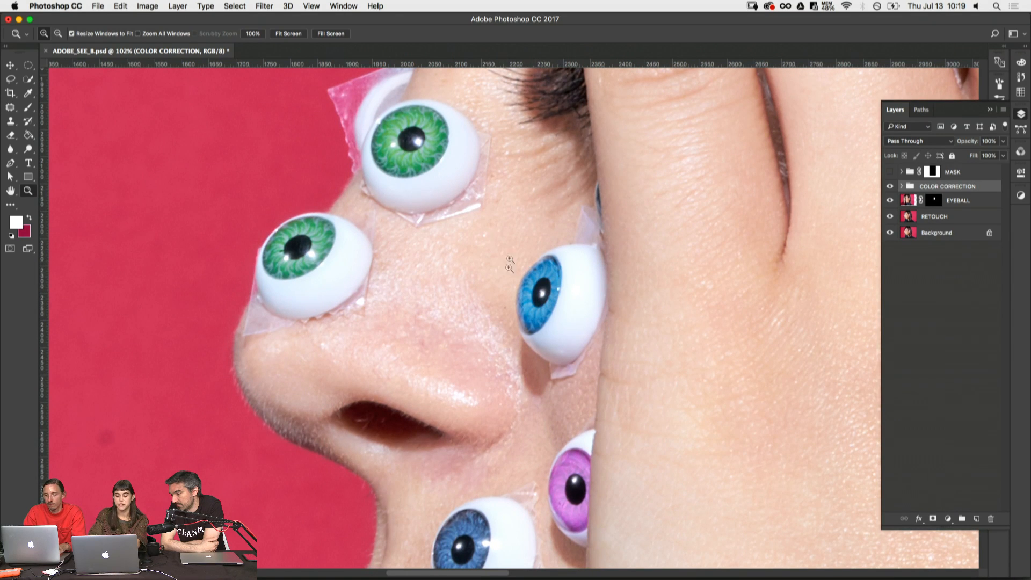
pyautogui.press('super+minus')
pyautogui.press('super+minus')
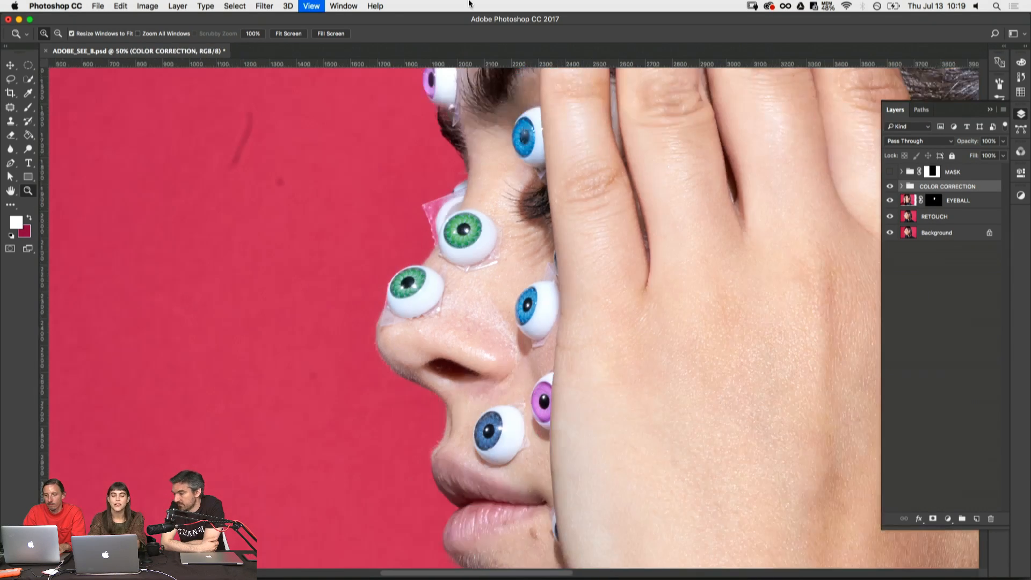
pyautogui.press('super+minus')
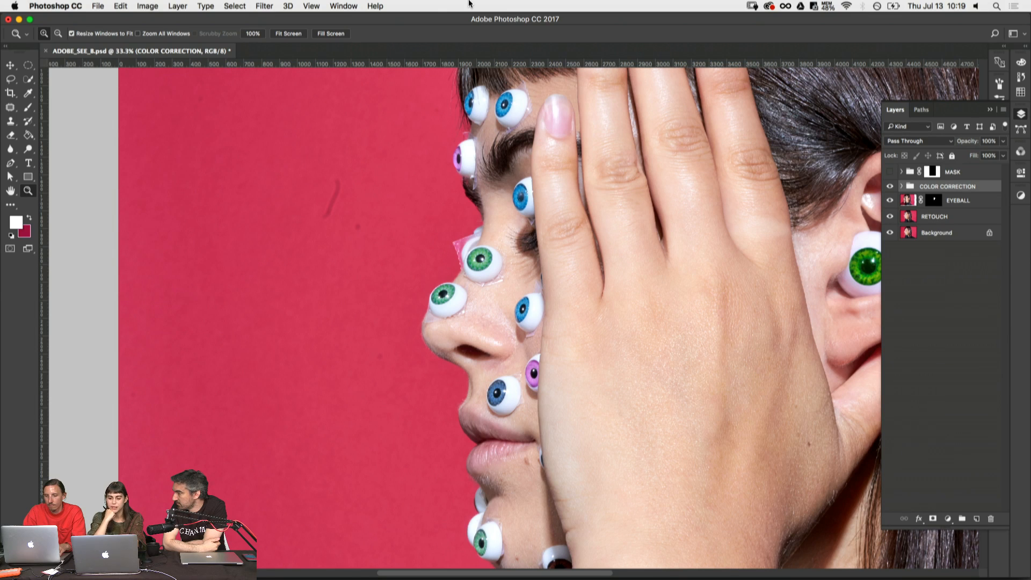
pyautogui.press('super+minus')
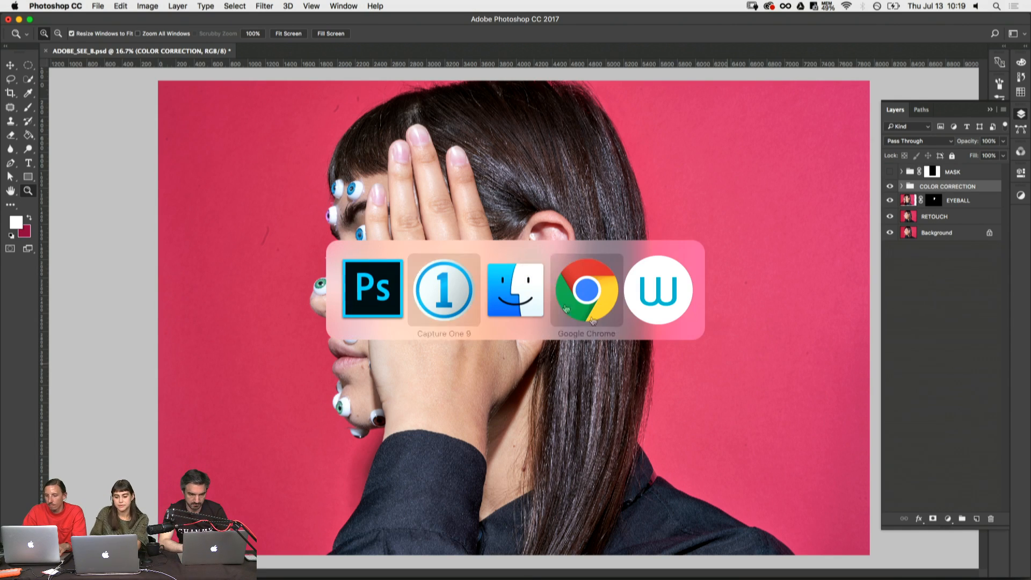
# - Switch to Adobe Bridge CC 2017 showing the SEE Output folder and enlarge its window to fill the screen
pyautogui.click(520, 310)
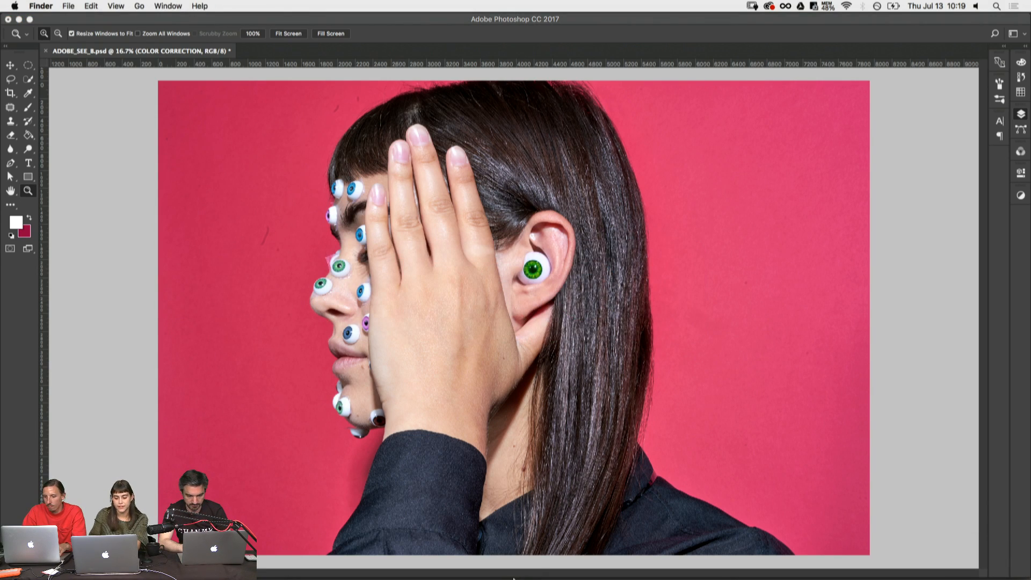
pyautogui.moveTo(467, 578)
pyautogui.click(533, 573)
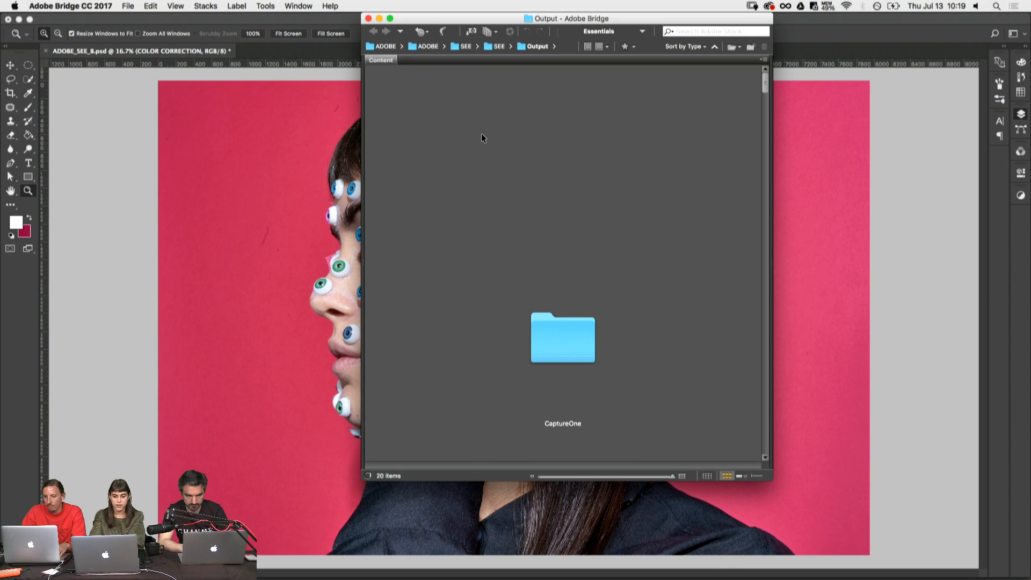
pyautogui.doubleClick(558, 19)
pyautogui.press('super+Tab')
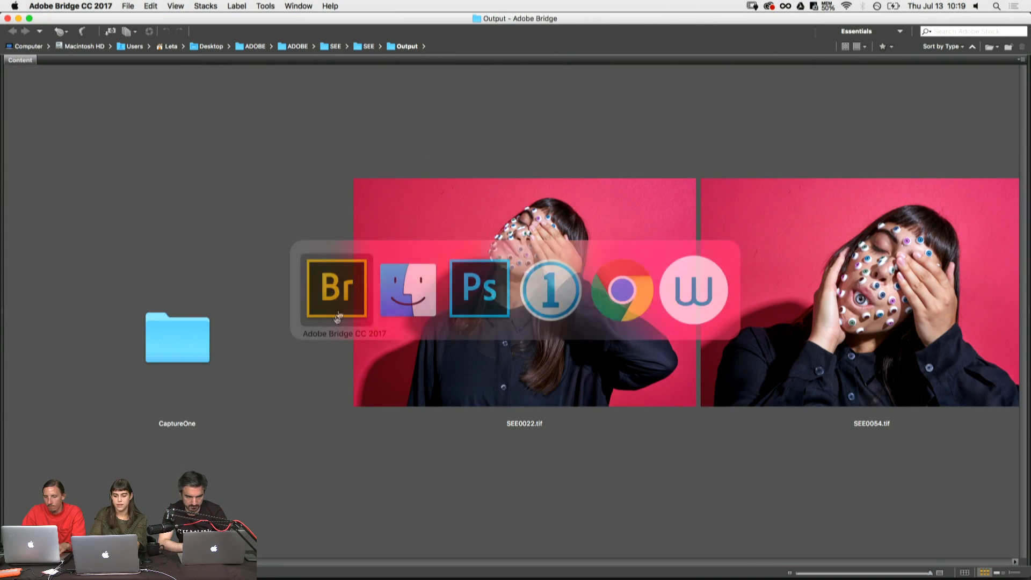
# - Reduce the thumbnail size and browse the exported SEE TIFFs from SEE0022.tif to SEE0120.tif
pyautogui.moveTo(923, 572); pyautogui.dragTo(900, 573)
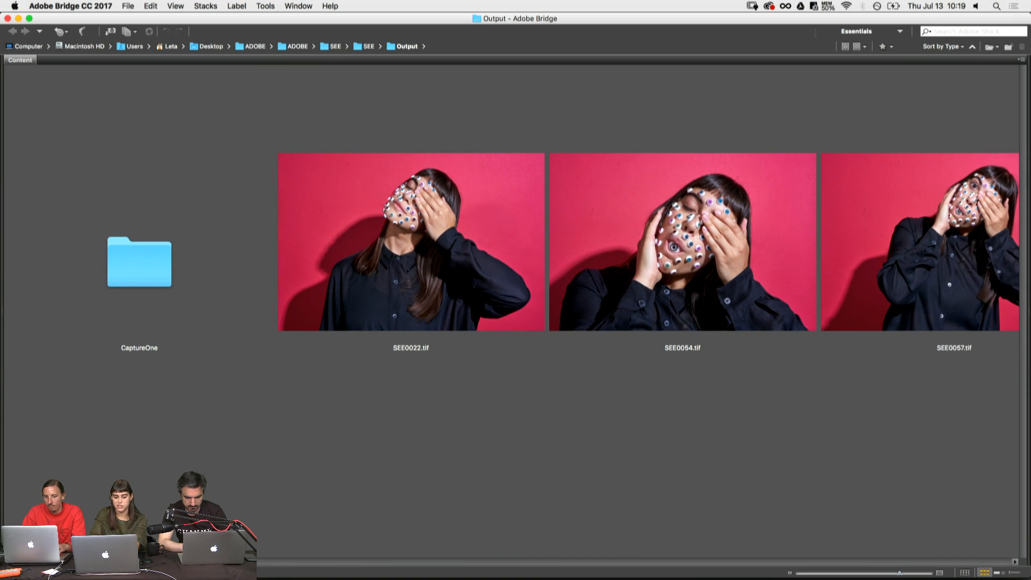
pyautogui.hscroll(10, 279, 545)
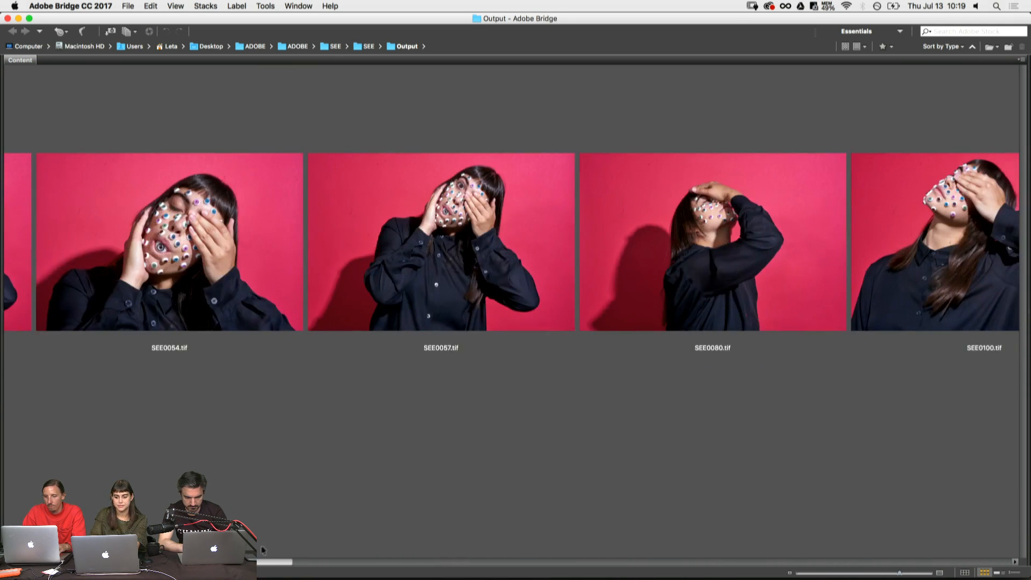
pyautogui.hscroll(15, 279, 545)
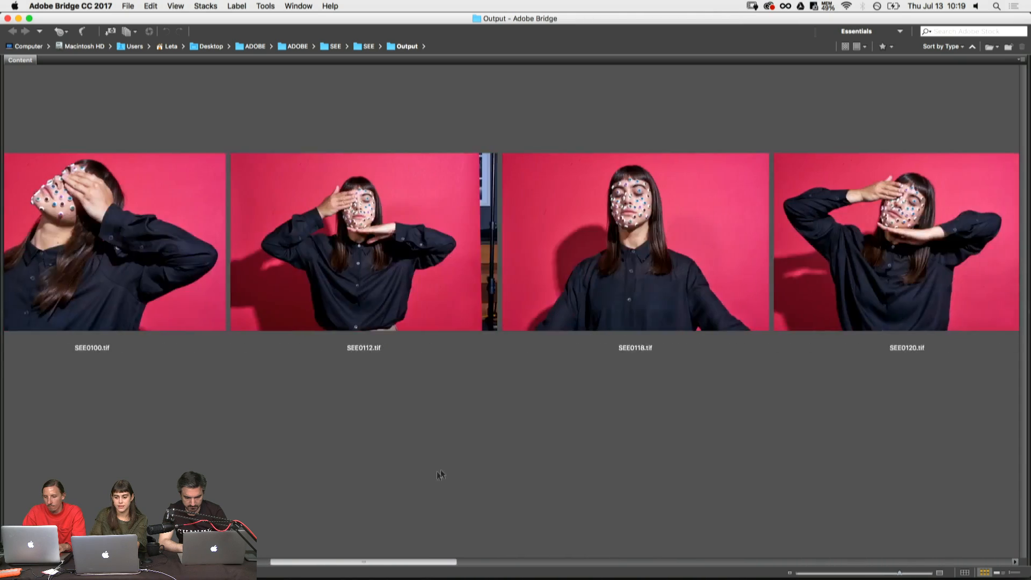
# - Browse further through the SEE TIFFs and preview the SEE0167 side-profile shot with the eyeball in the ear at full screen
pyautogui.hscroll(8, 567, 437)
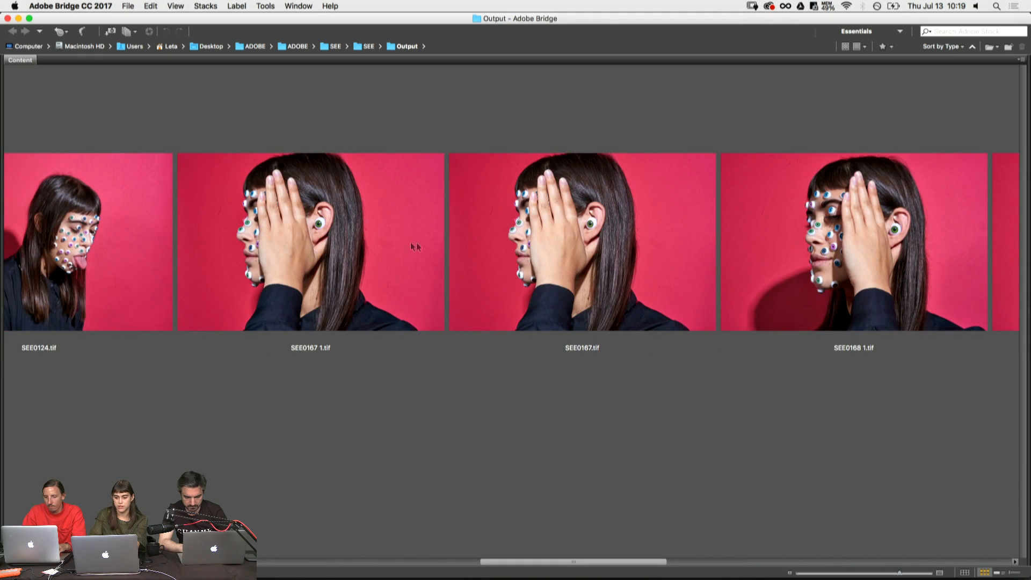
pyautogui.click(385, 295)
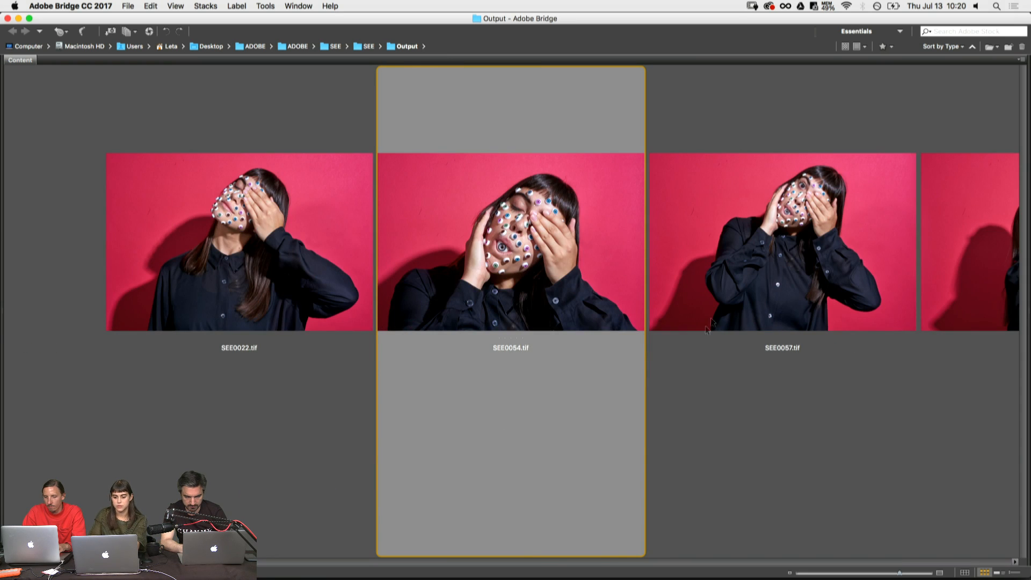
pyautogui.hscroll(15, 384, 546)
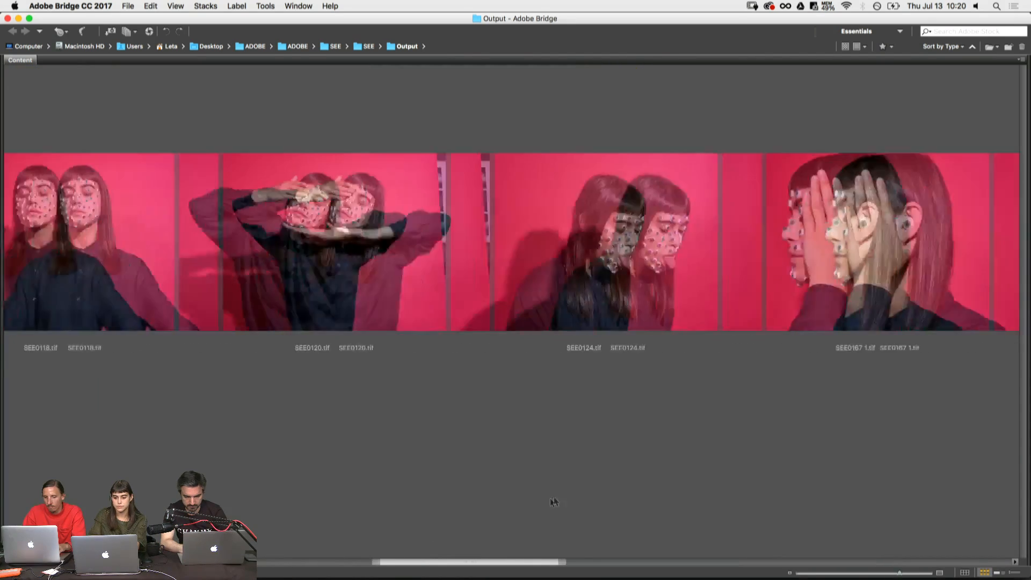
pyautogui.click(494, 261)
pyautogui.press('space')
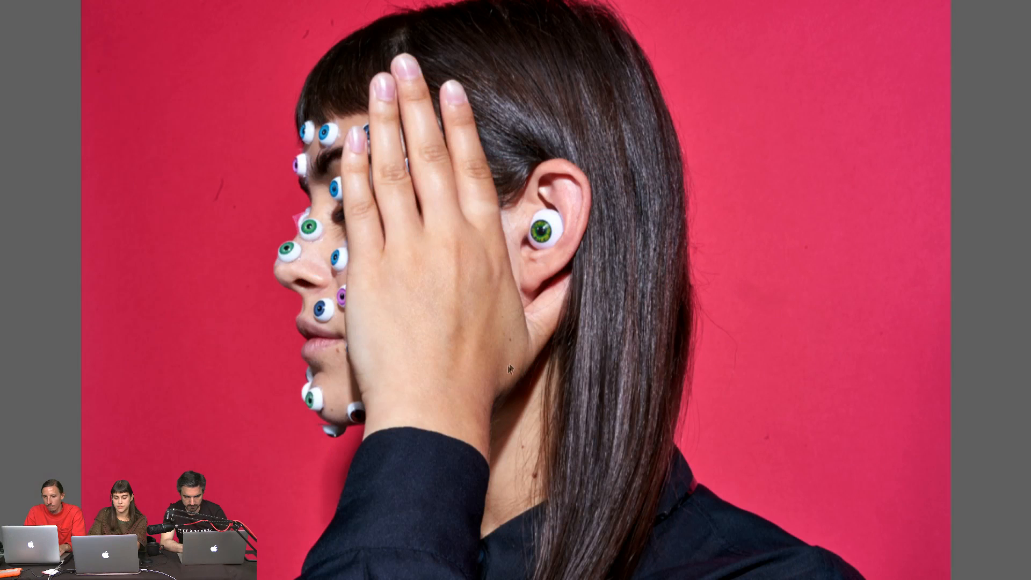
pyautogui.press('space')
# - Preview SEE0168 1.tif at full screen and return to the thumbnails
pyautogui.click(904, 332)
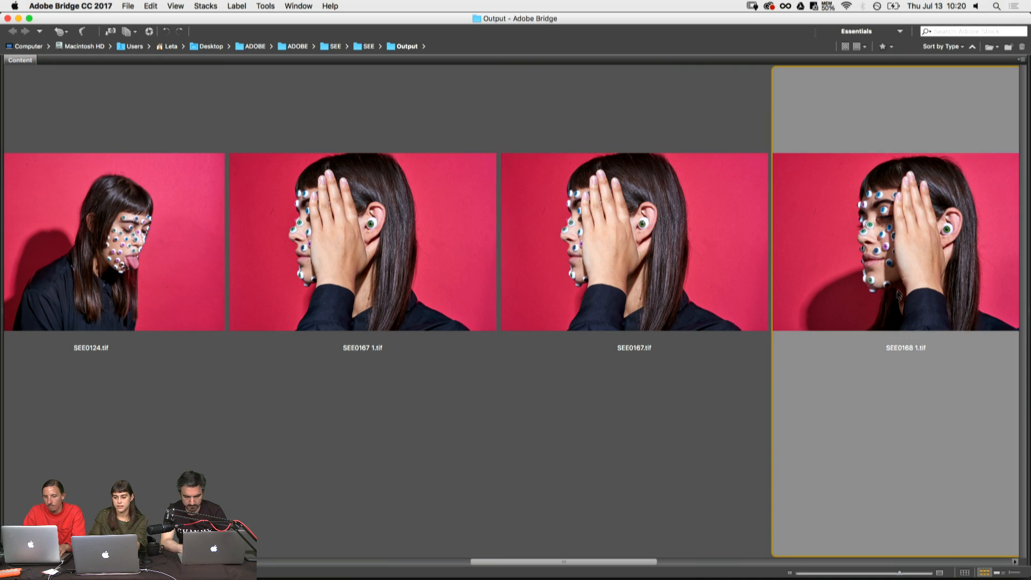
pyautogui.press('space')
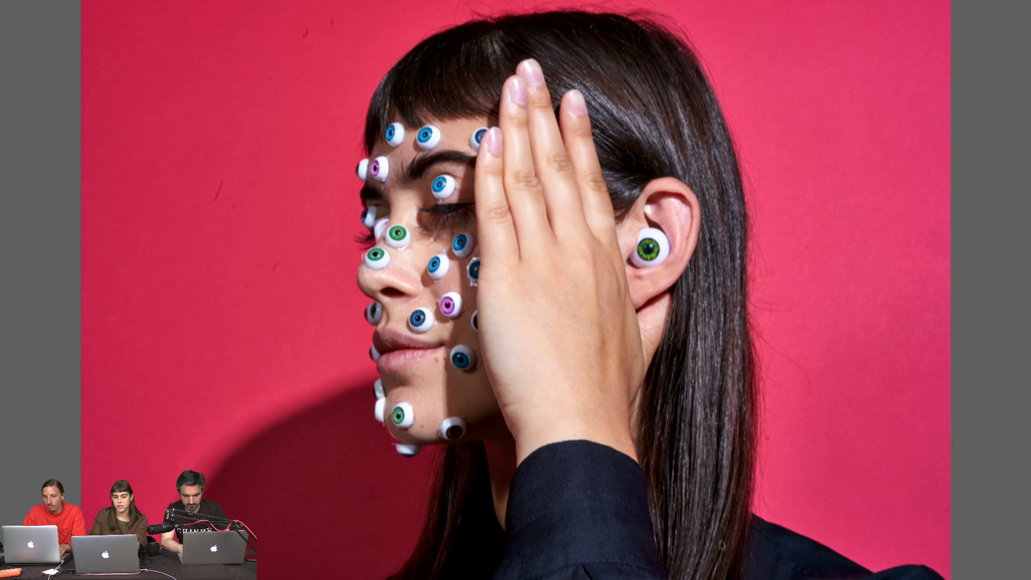
pyautogui.press('space')
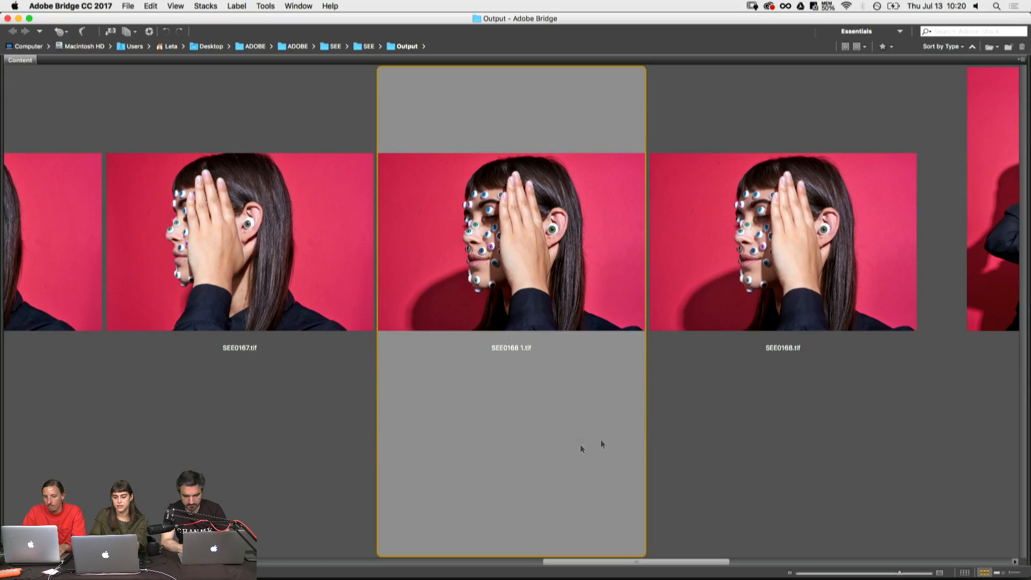
# - Browse to the last SEE TIFFs in the folder, selecting SEE0217.tif and SEE0261.tif
pyautogui.moveTo(577, 562); pyautogui.dragTo(869, 526)
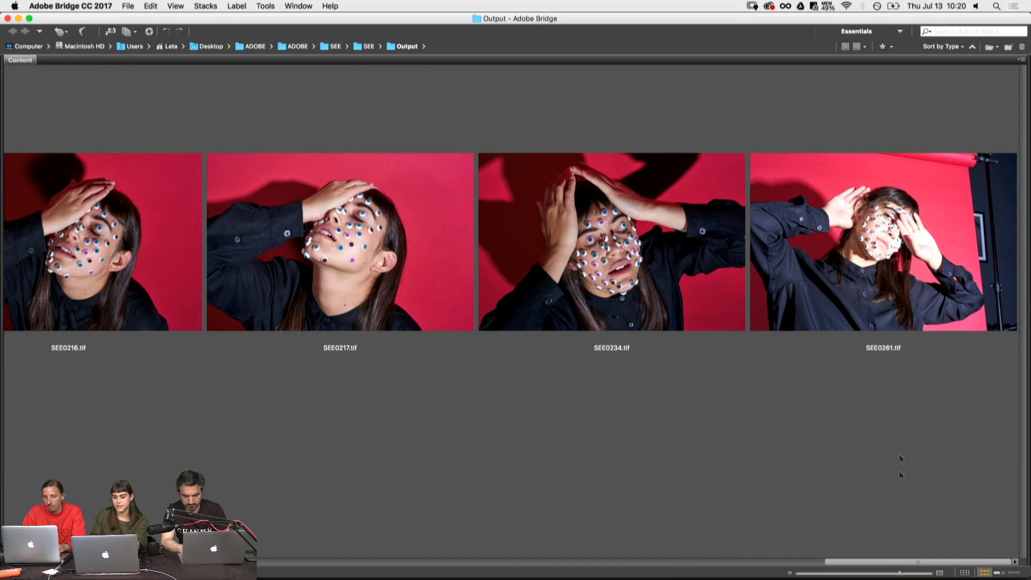
pyautogui.click(364, 305)
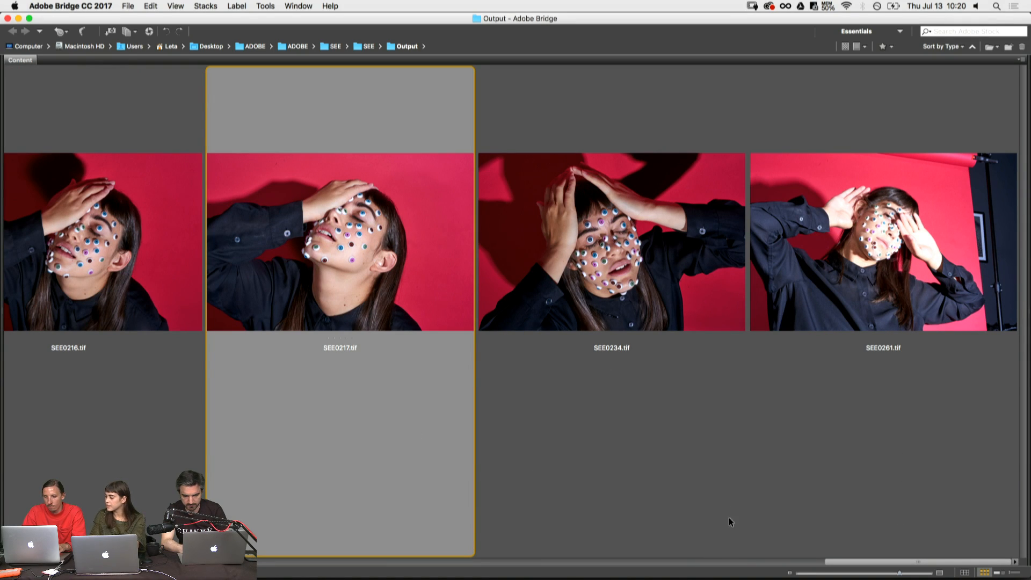
pyautogui.click(856, 549)
# - Switch to Capture One 9 to check the SPEAK session, and return to Adobe Bridge
pyautogui.press('super+Tab')
pyautogui.click(563, 318)
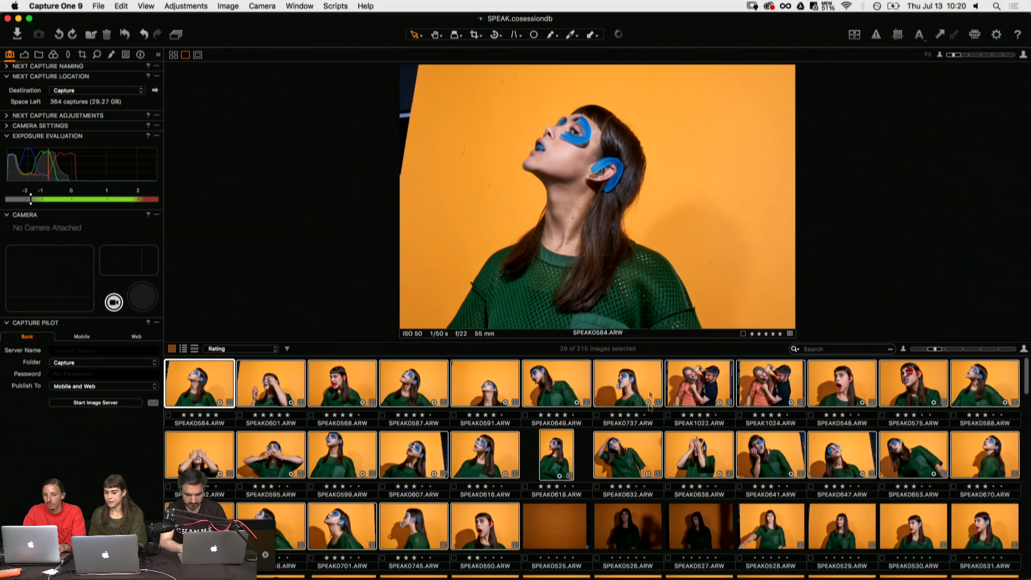
pyautogui.press('super+Tab')
pyautogui.press('super+Tab')
pyautogui.press('super+Tab')
pyautogui.press('super+shift+Tab')
pyautogui.press('super+shift+Tab')
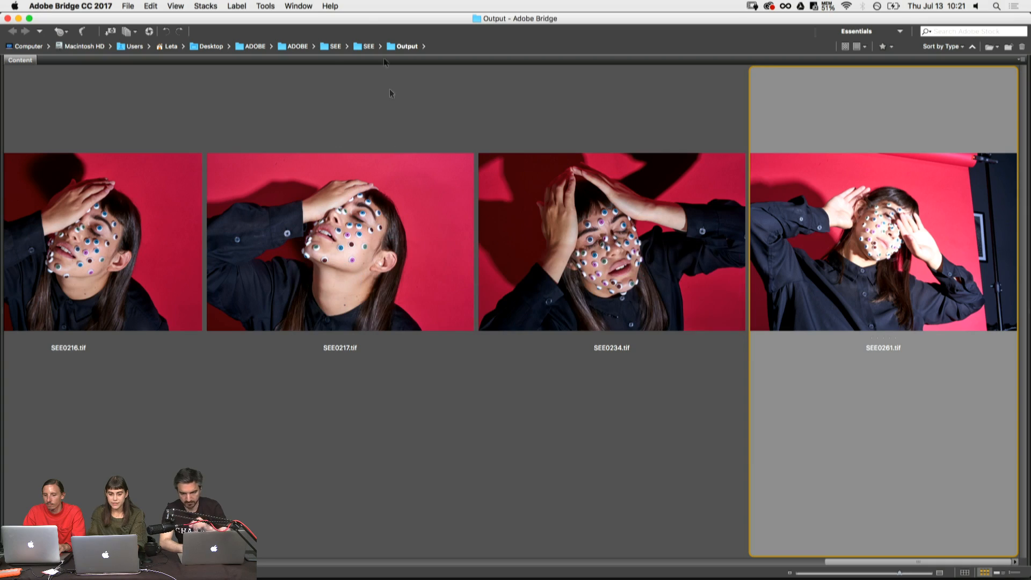
# - Go up to the ADOBE folder and open the Output folder inside SPEAK > SHOOT > SPEAK
pyautogui.click(333, 45)
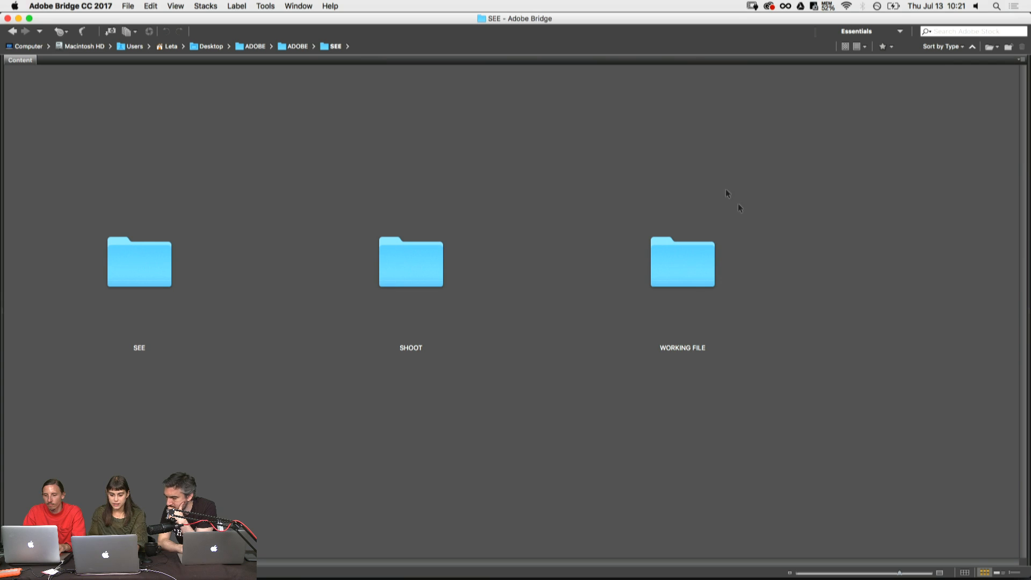
pyautogui.click(252, 48)
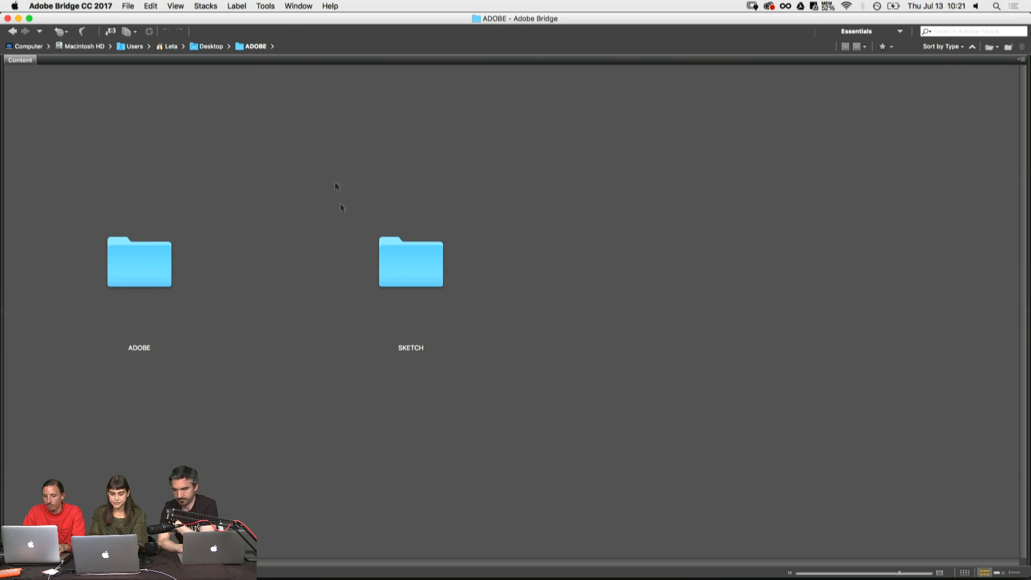
pyautogui.doubleClick(158, 255)
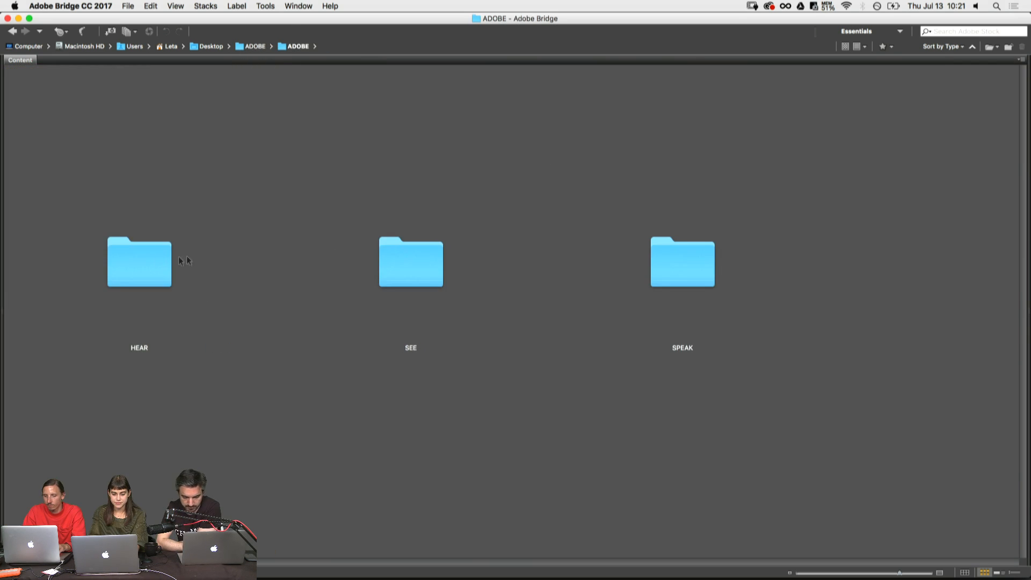
pyautogui.doubleClick(681, 274)
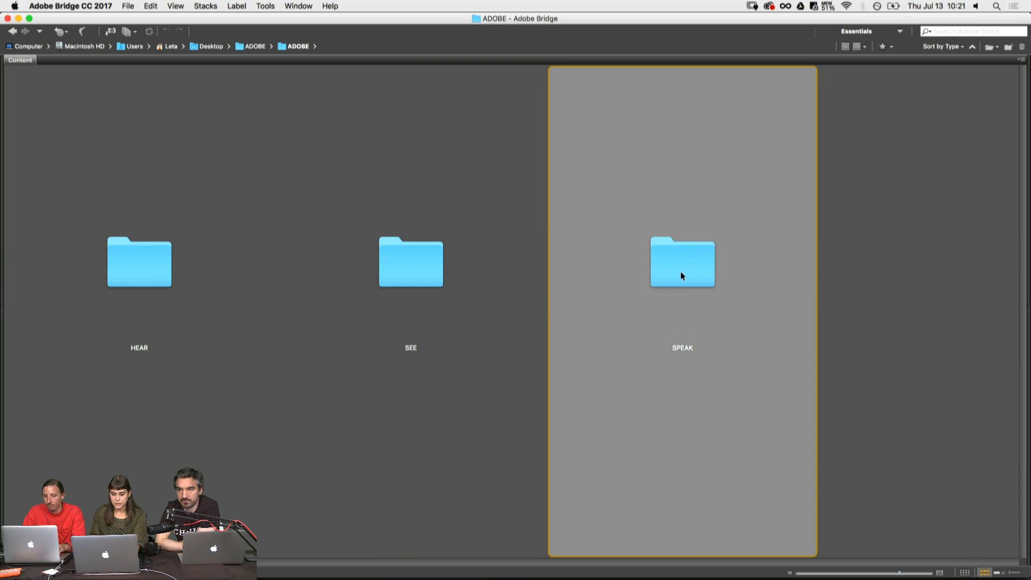
pyautogui.doubleClick(160, 273)
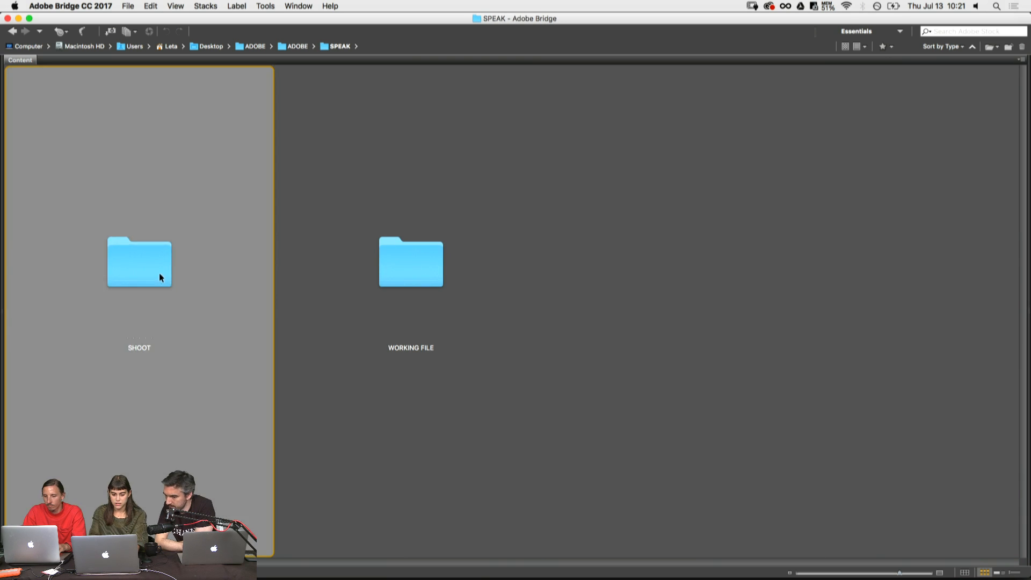
pyautogui.doubleClick(167, 269)
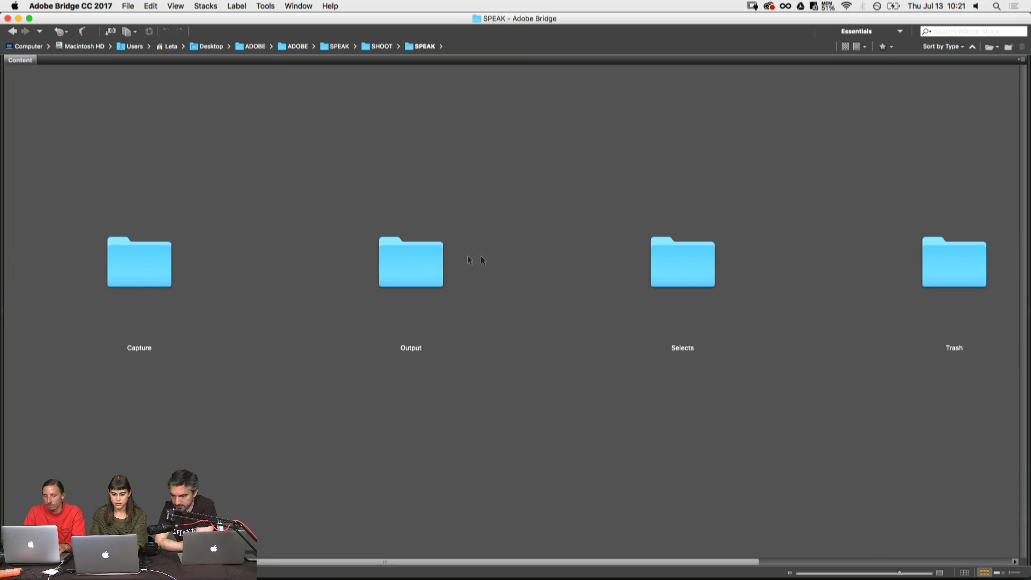
pyautogui.doubleClick(410, 278)
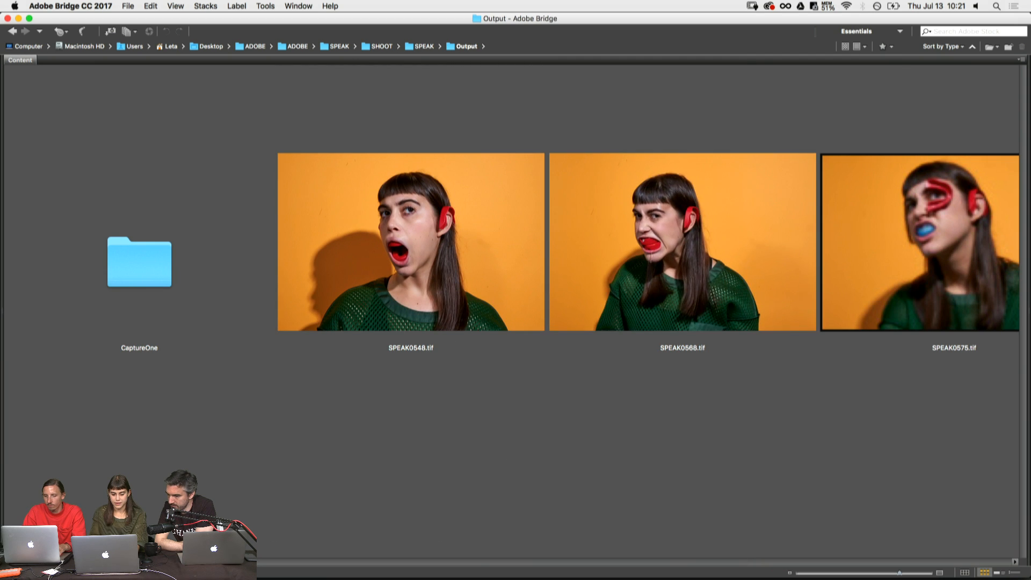
# - Browse the first SPEAK TIFFs and preview SPEAK0575.tif at full screen
pyautogui.hscroll(4, 511, 322)
pyautogui.hscroll(3, 427, 390)
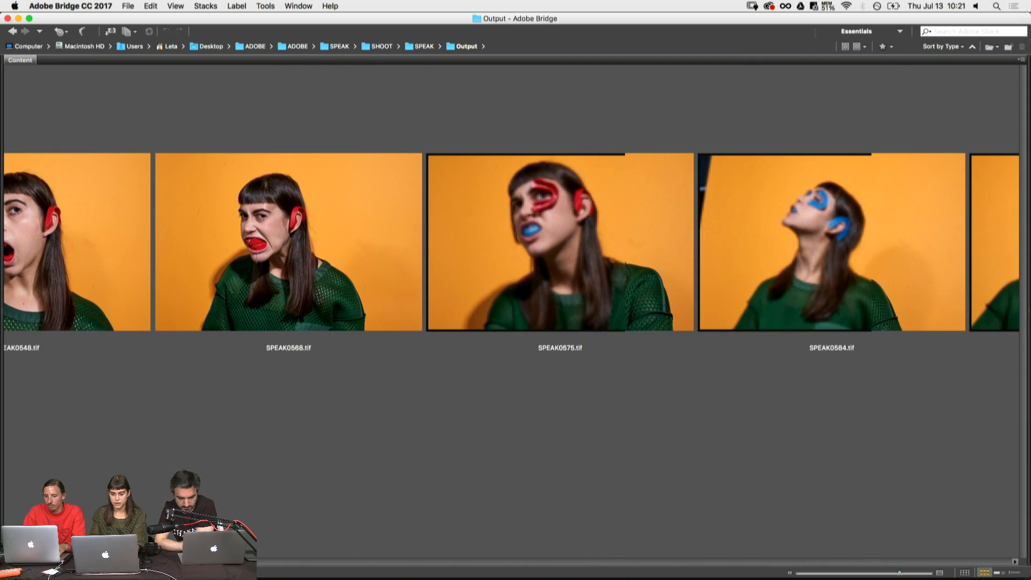
pyautogui.click(617, 261)
pyautogui.press('space')
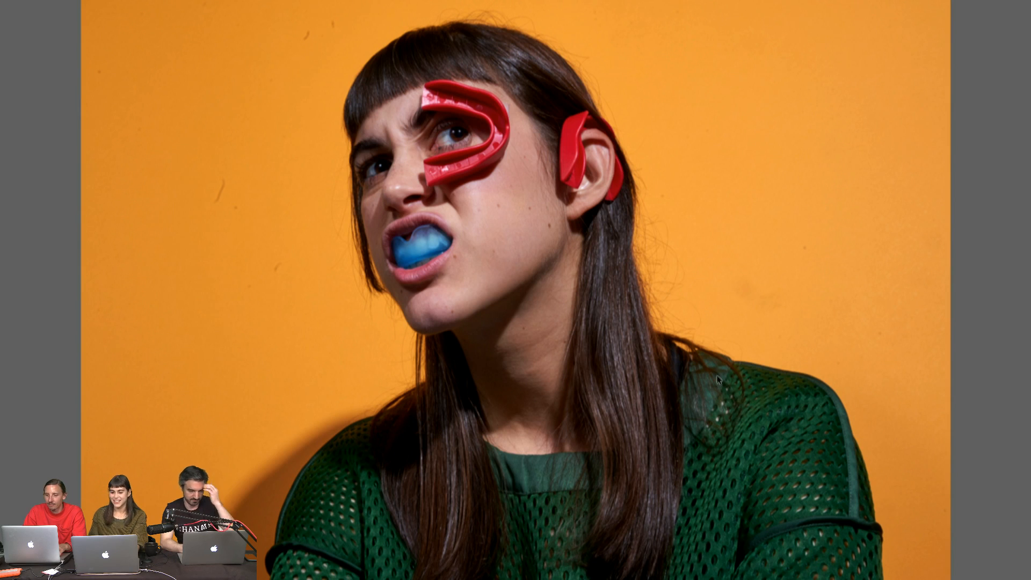
pyautogui.press('space')
# - Preview SPEAK0584.tif at full screen and step through the SPEAK images that follow it
pyautogui.moveTo(199, 561); pyautogui.dragTo(267, 561)
pyautogui.click(259, 237)
pyautogui.press('space')
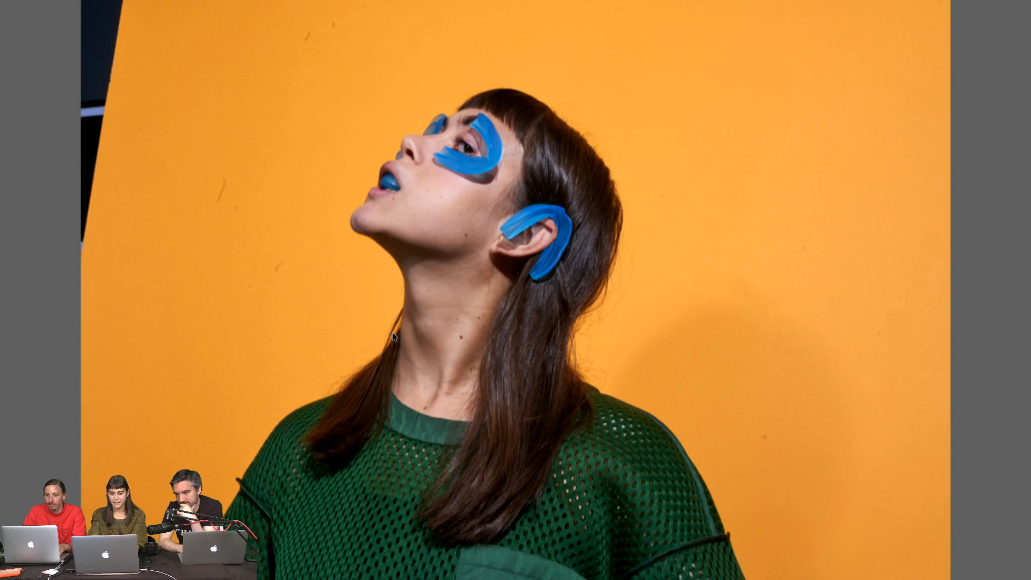
pyautogui.press('Right')
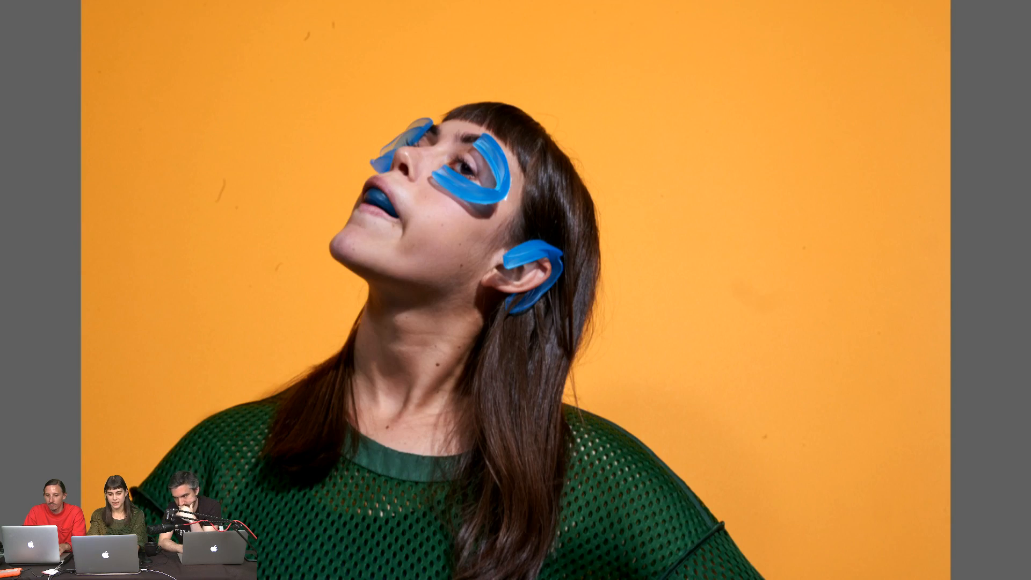
pyautogui.press('Right')
pyautogui.press('Right')
pyautogui.press('Right')
pyautogui.press('Right')
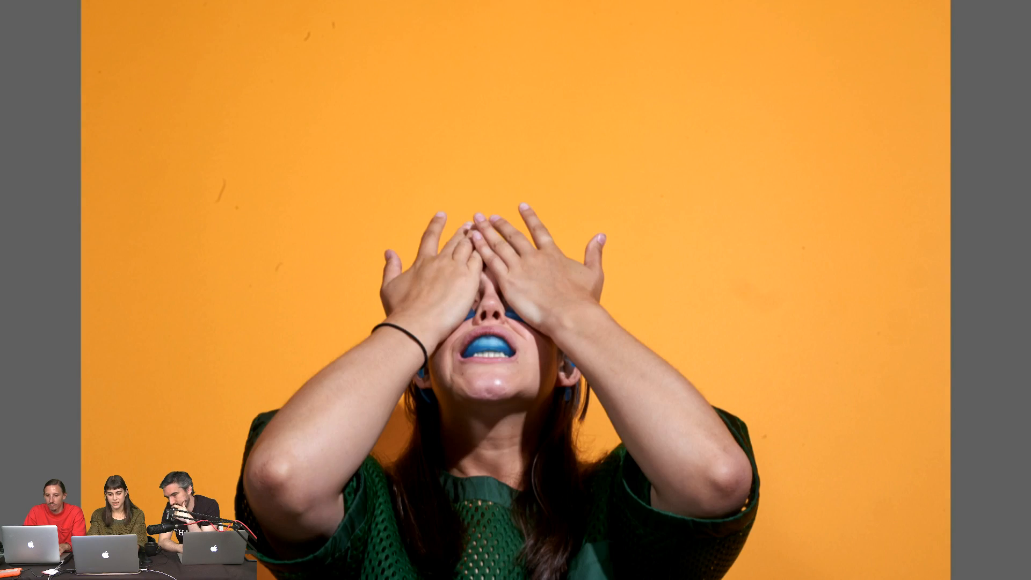
pyautogui.press('Right')
pyautogui.press('Right')
pyautogui.press('Right')
pyautogui.press('Right')
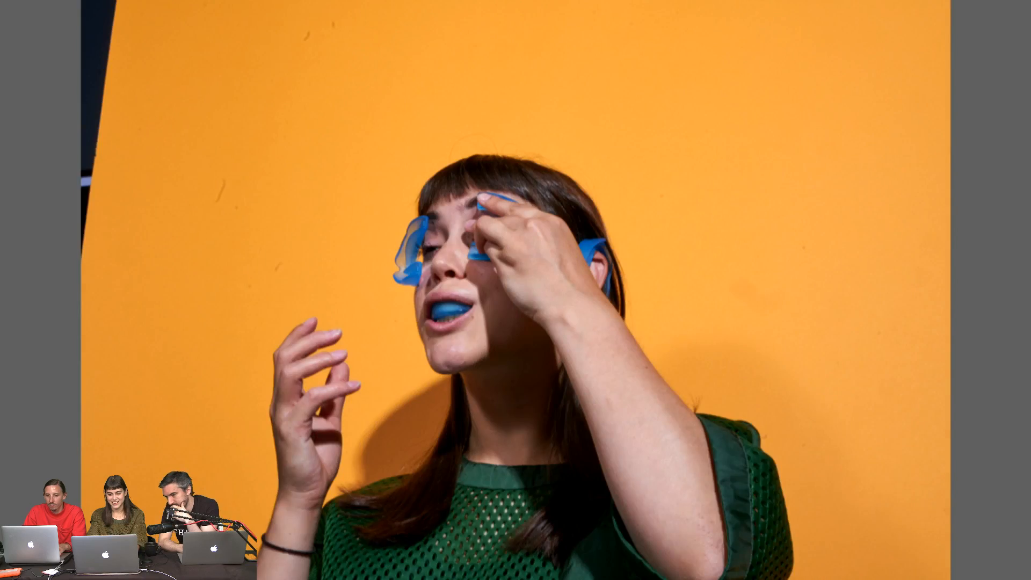
pyautogui.press('Right')
pyautogui.press('Right')
pyautogui.press('Right')
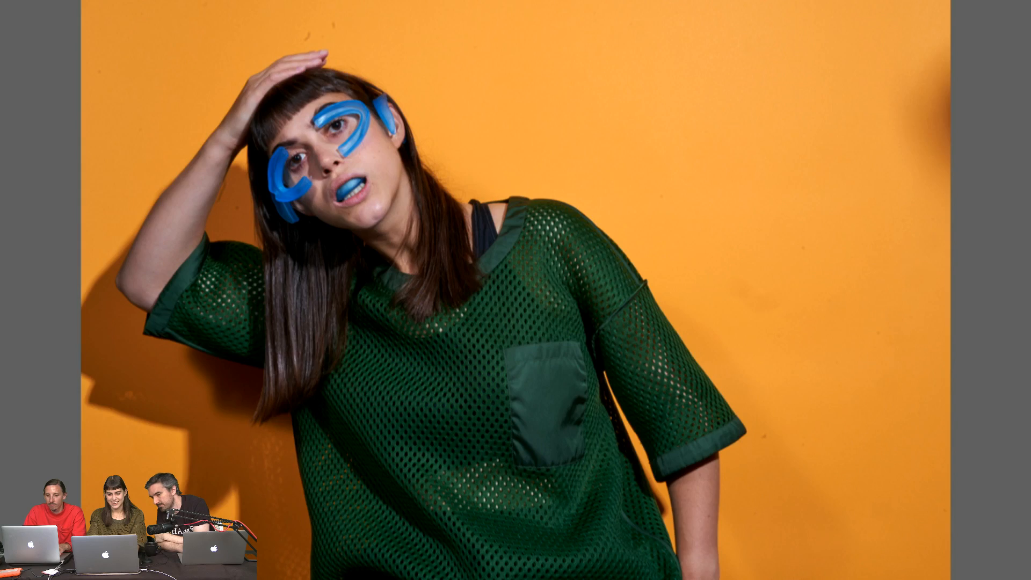
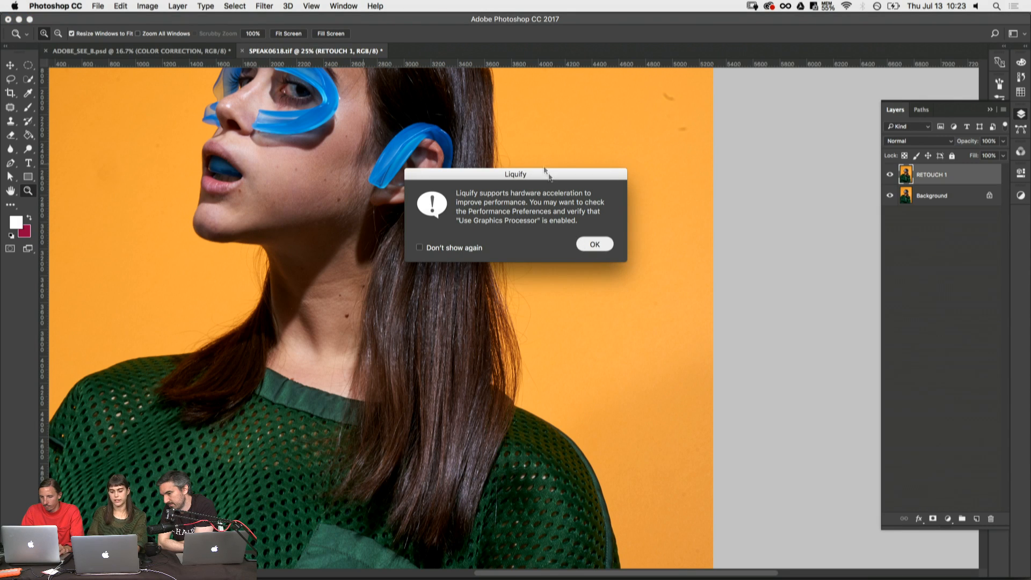
# - Open the RETOUCH 1 layer in Liquify and push the hair behind the neck inward with the Forward Warp brush at size 1200
pyautogui.press('Return')
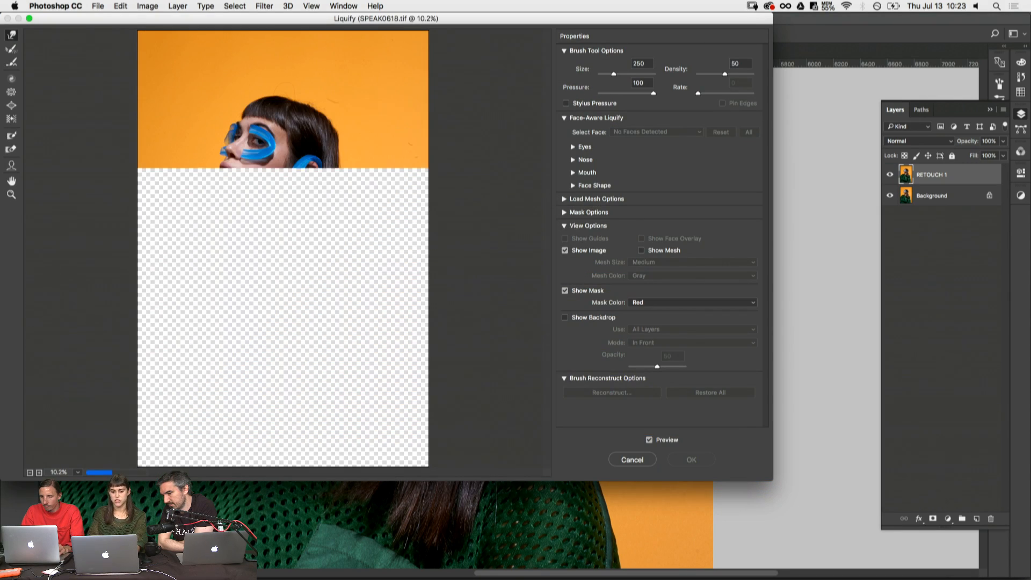
pyautogui.press('super+plus')
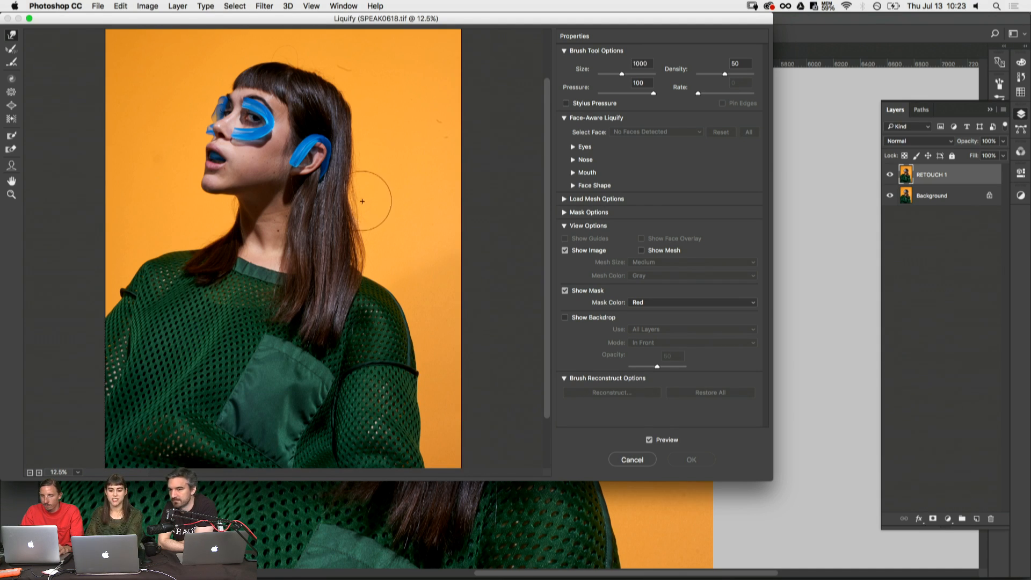
pyautogui.press(']')
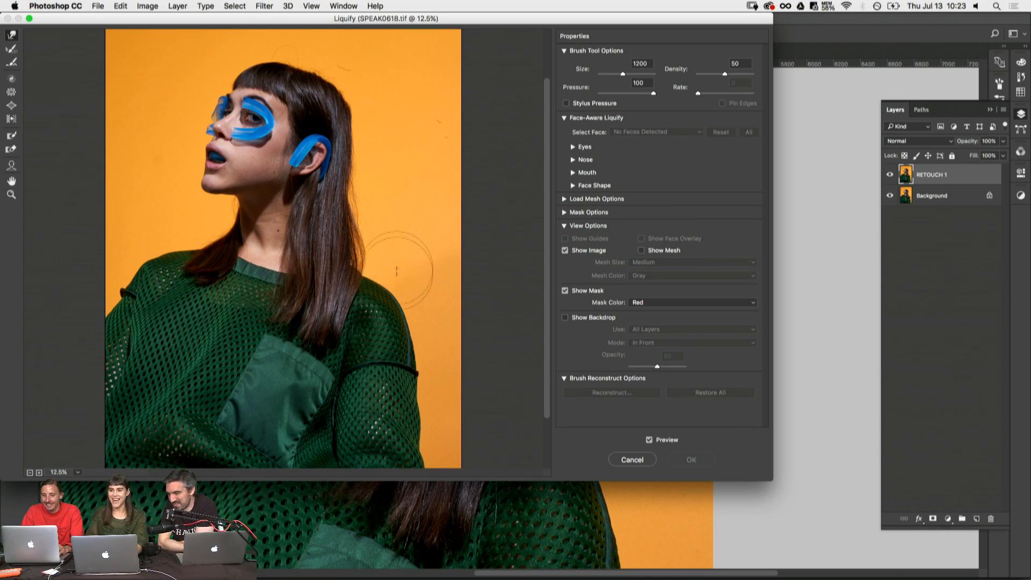
pyautogui.press('super+0')
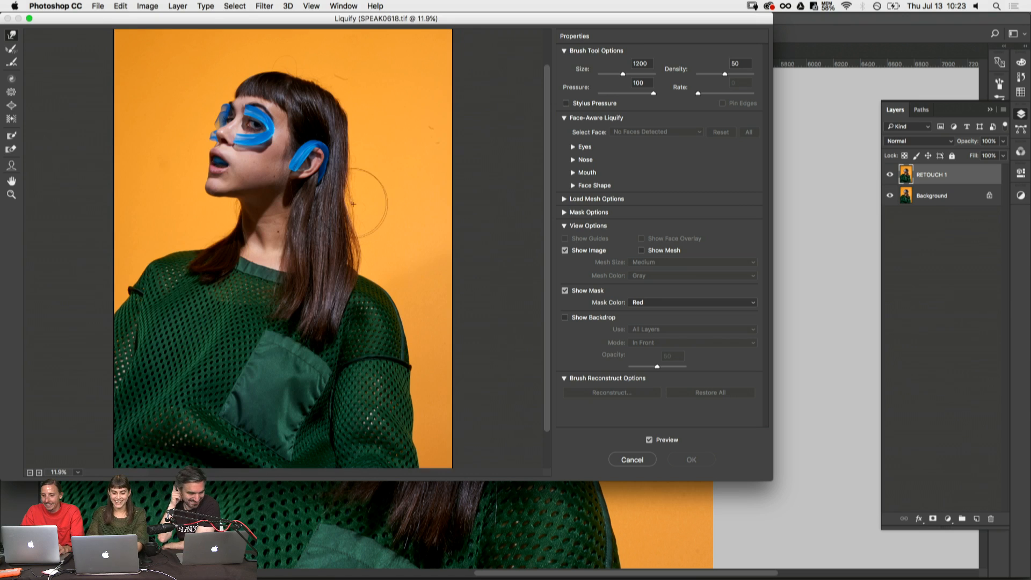
pyautogui.press('super+equal')
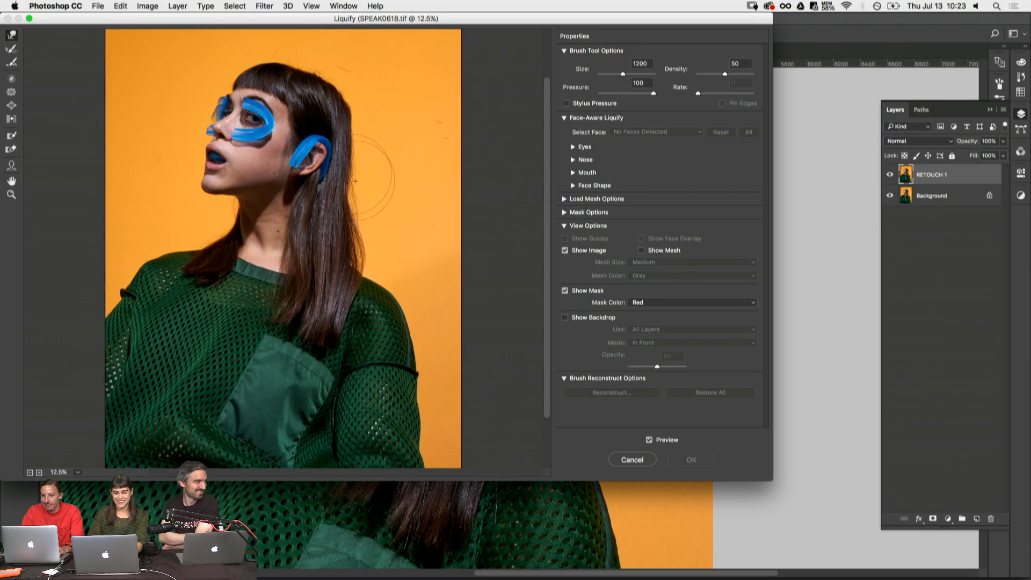
pyautogui.moveTo(349, 200); pyautogui.dragTo(357, 221)
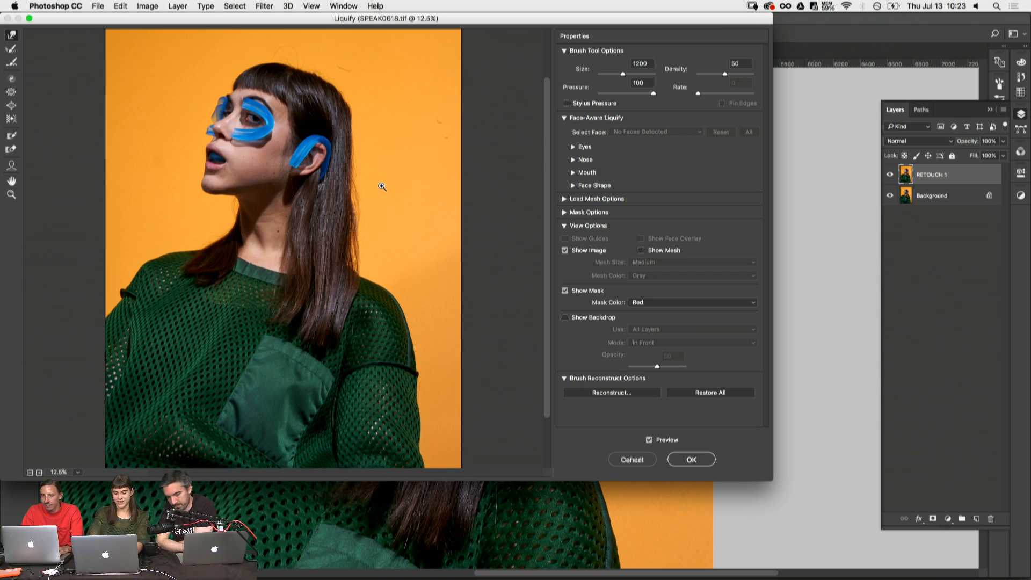
# - Refine the back outline of the hair beside the ear with the Forward Warp brush, varying its size between 700 and 900
pyautogui.press('super+equal')
pyautogui.scroll(5, 432, 194)
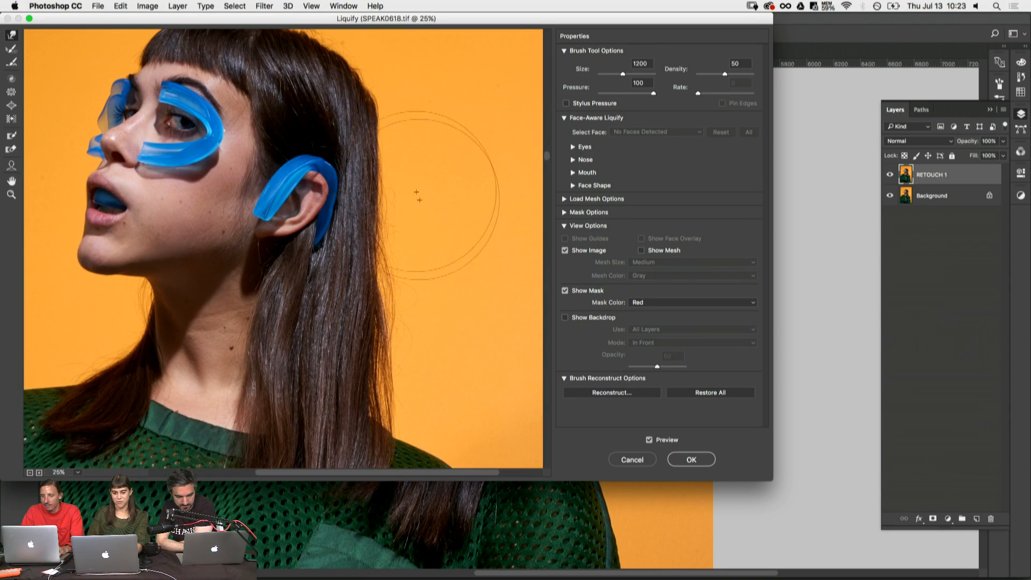
pyautogui.press('[')
pyautogui.press('[')
pyautogui.press('[')
pyautogui.press('[')
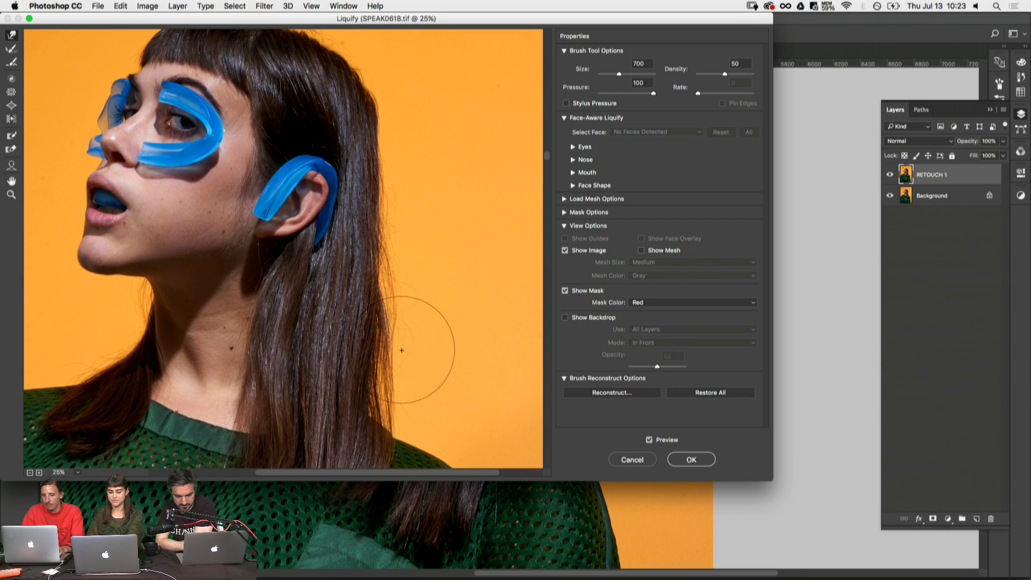
pyautogui.press(']')
pyautogui.press(']')
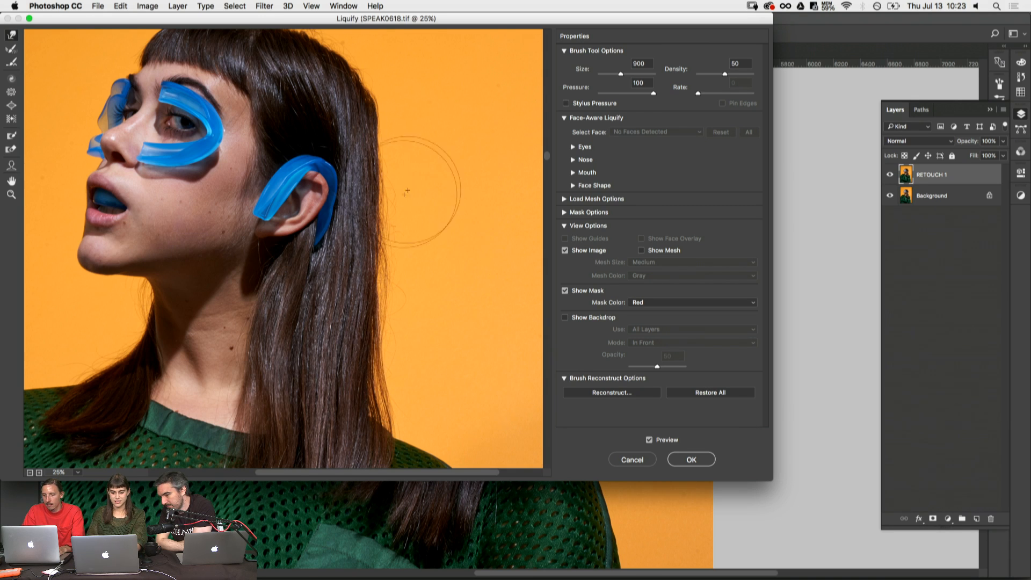
# - Nudge the hair's back edge inward above the shoulder and beside the neck with the warp brush at size 800
pyautogui.scroll(3, 424, 145)
pyautogui.scroll(-5, 487, 306)
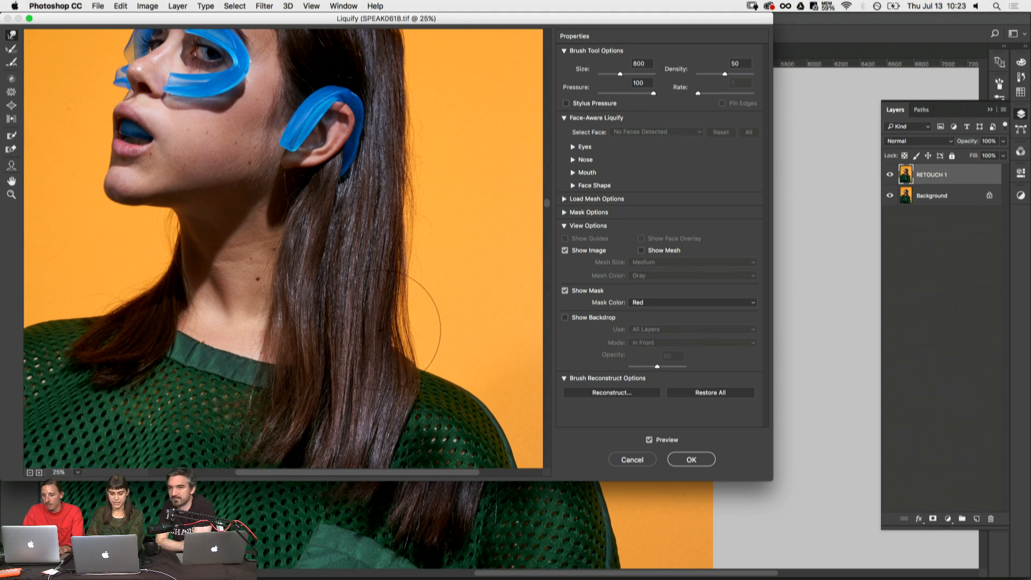
pyautogui.moveTo(380, 328); pyautogui.dragTo(382, 330)
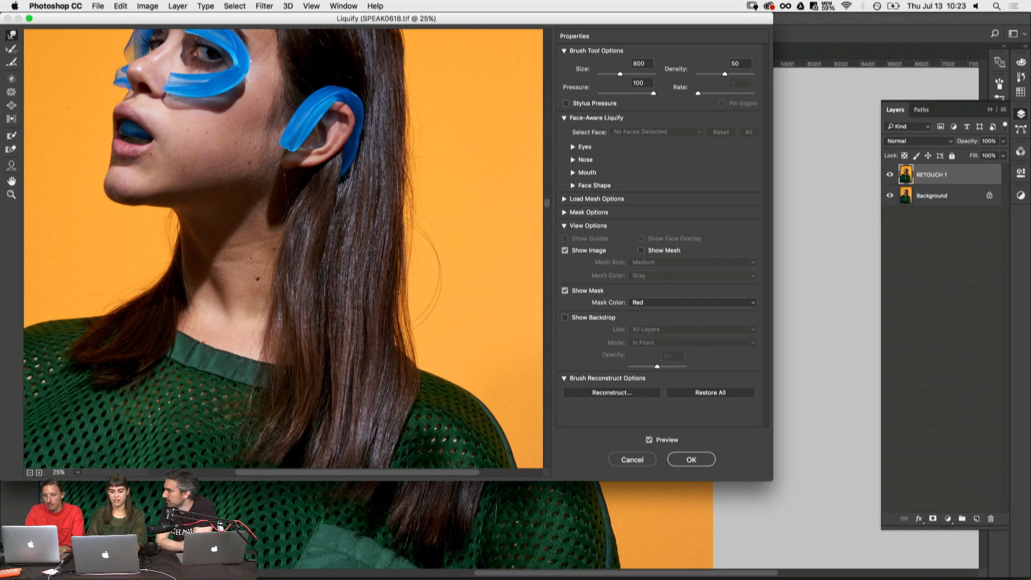
pyautogui.moveTo(417, 253); pyautogui.dragTo(414, 257)
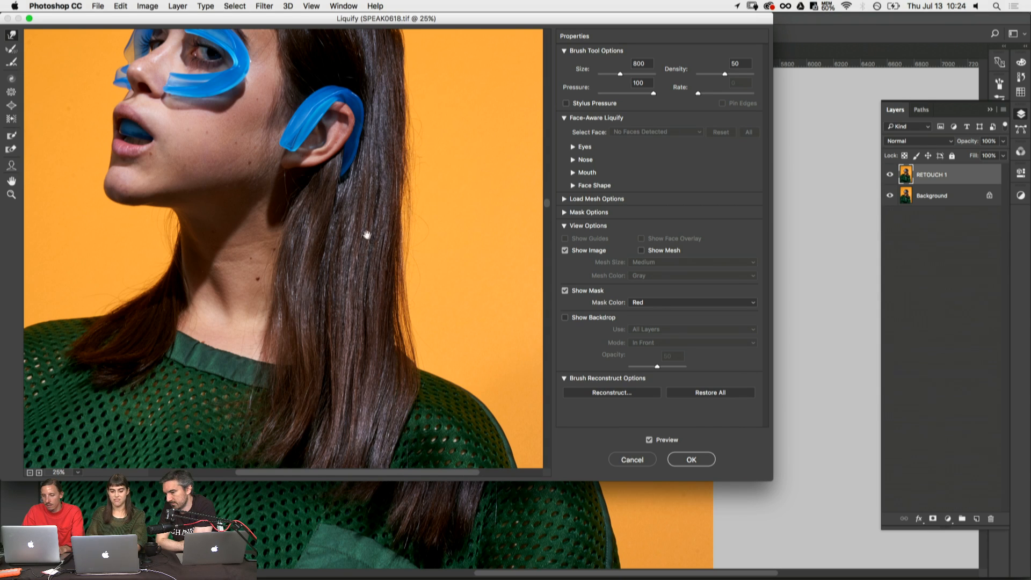
# - Try strong warp strokes across the ear and the long hair at brush size 800, undoing them
pyautogui.moveTo(341, 202); pyautogui.dragTo(362, 275)
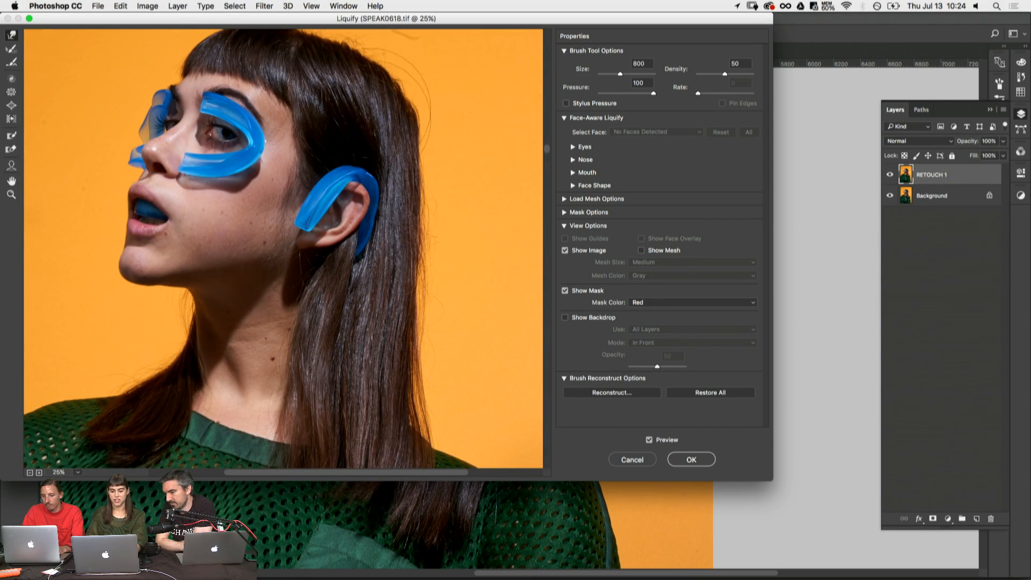
pyautogui.moveTo(425, 297)
pyautogui.mouseDown()
pyautogui.moveTo(386, 252)
pyautogui.moveTo(472, 231)
pyautogui.mouseUp()
pyautogui.press('super+z')
pyautogui.press('super+z')
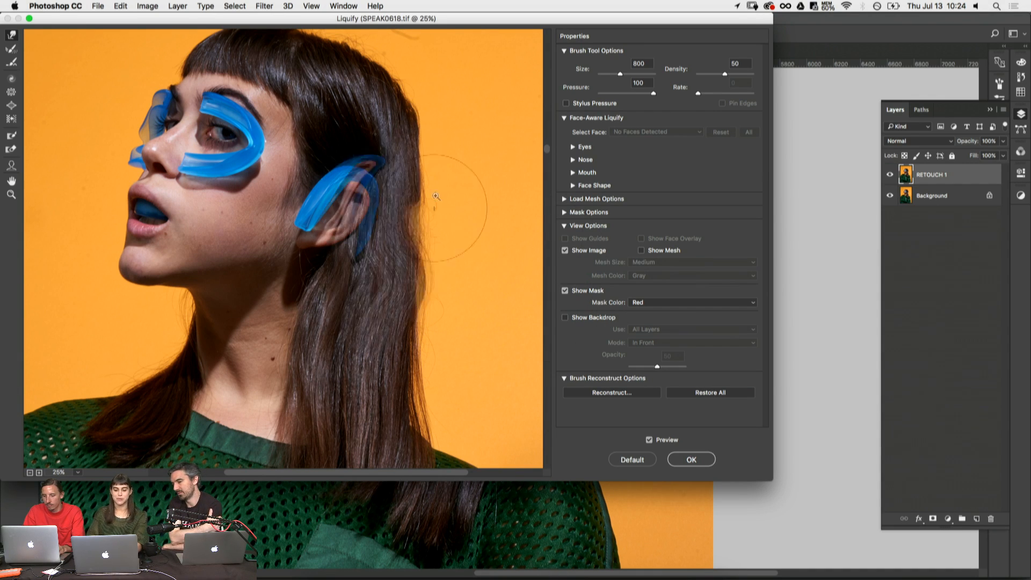
pyautogui.moveTo(387, 350); pyautogui.dragTo(426, 322)
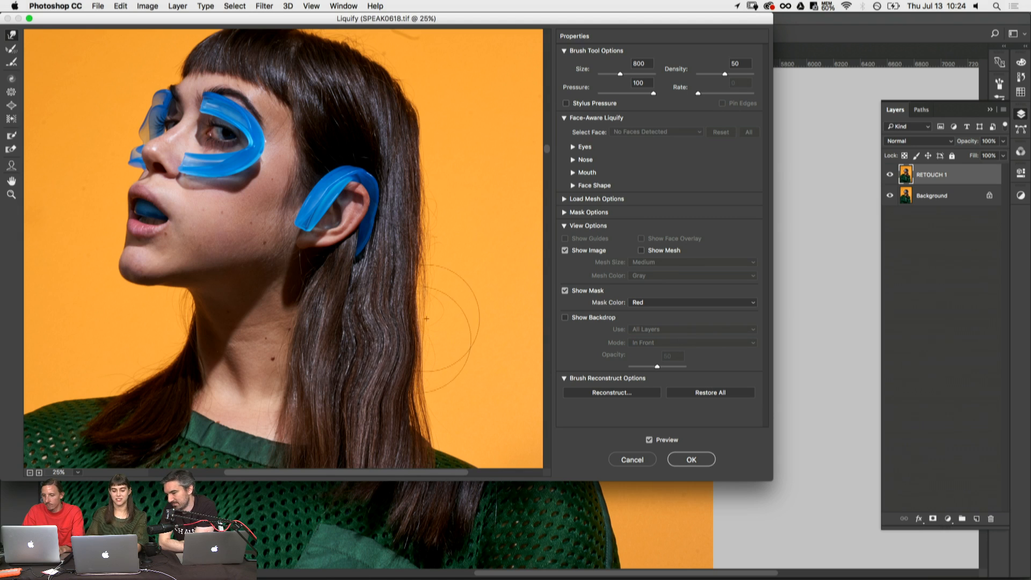
pyautogui.press('super+z')
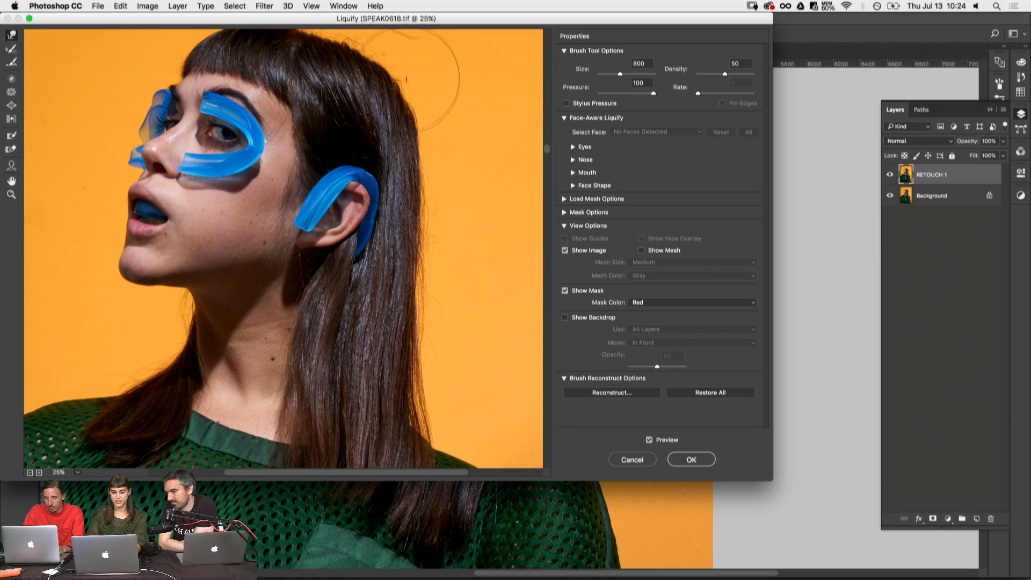
# - Reduce the warp brush to size 600 and push the hair slightly outward where it meets the shoulder
pyautogui.press('[')
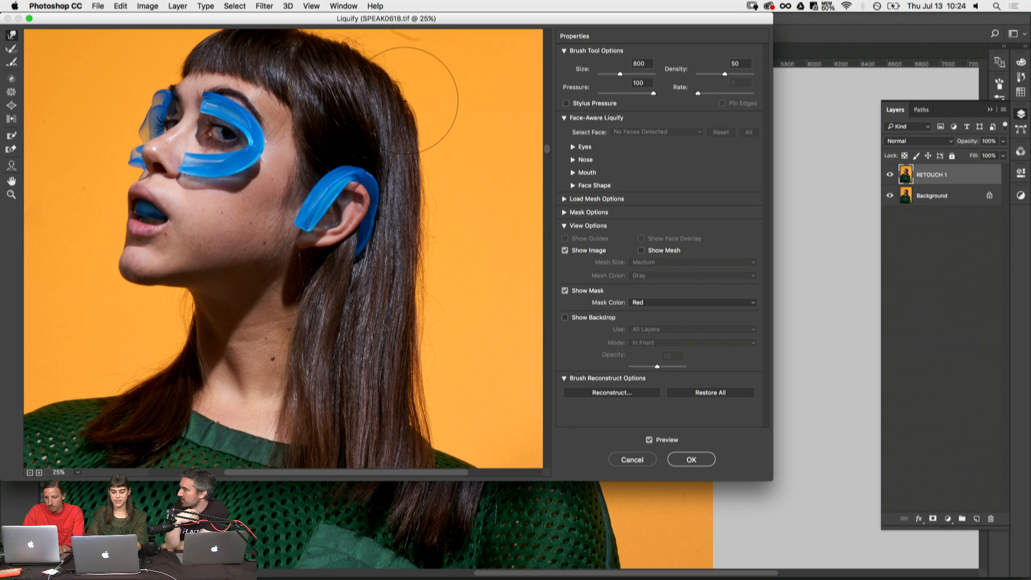
pyautogui.press('[')
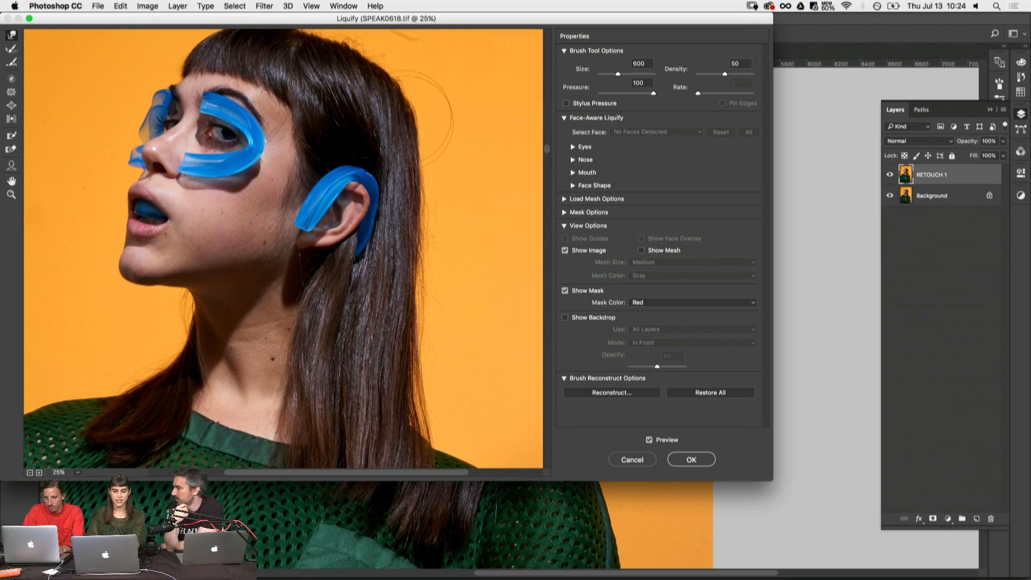
pyautogui.scroll(-5, 451, 349)
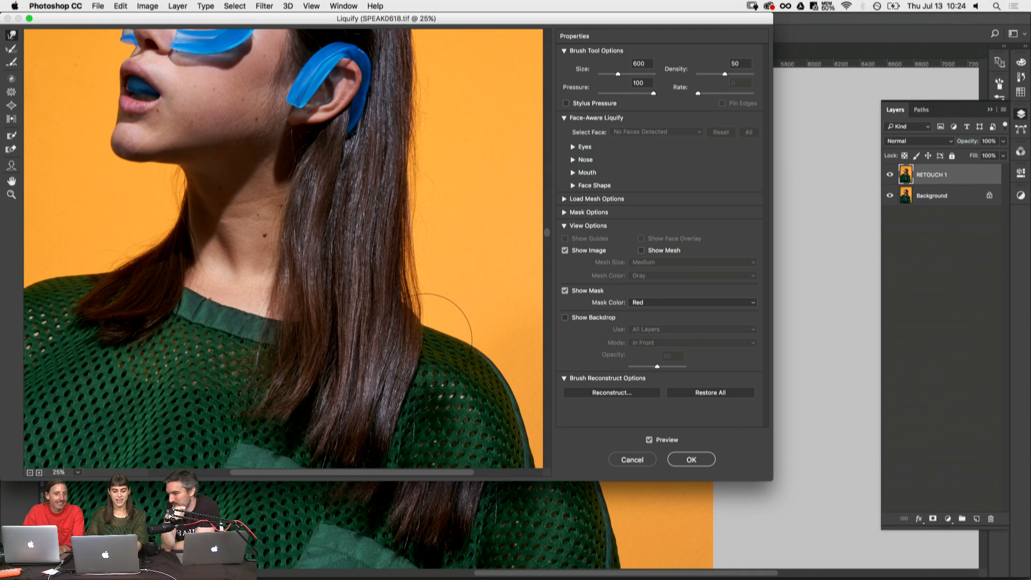
pyautogui.moveTo(394, 334); pyautogui.dragTo(412, 330)
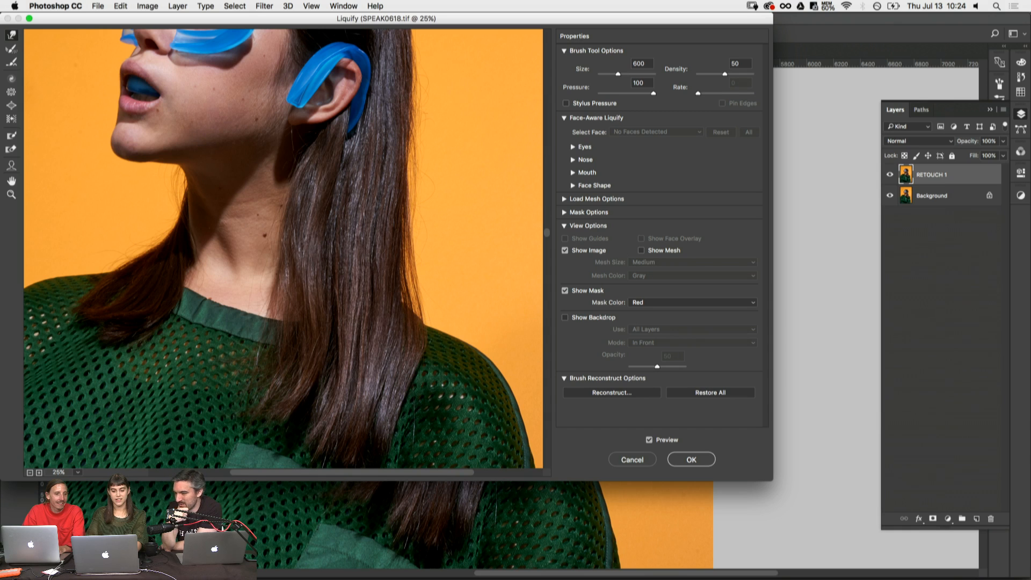
pyautogui.scroll(3, 290, 252)
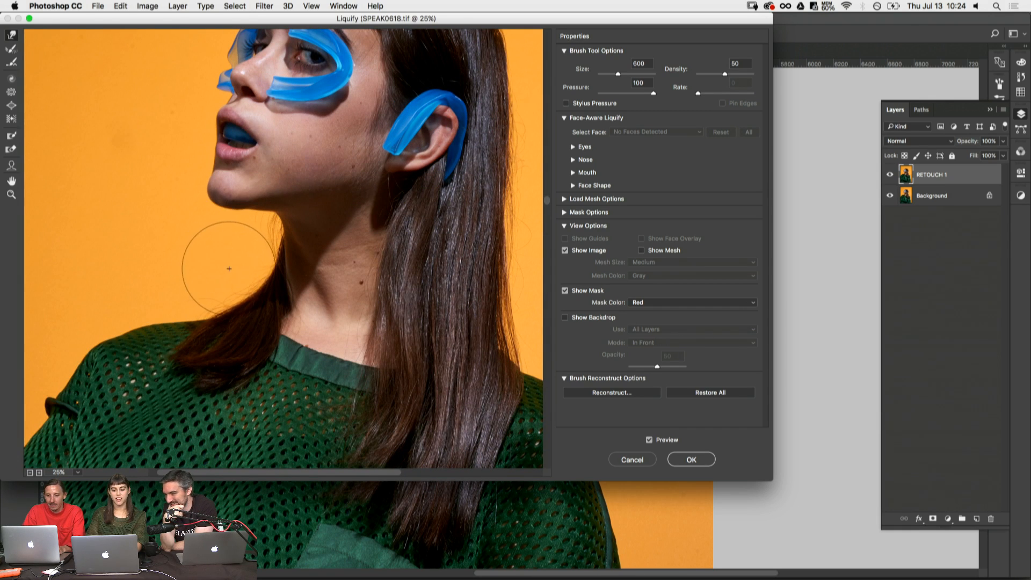
# - Examine the hair outline and flyaways at the crown up close, with the Forward Warp brush reduced to size 175
pyautogui.moveTo(330, 176); pyautogui.dragTo(302, 273)
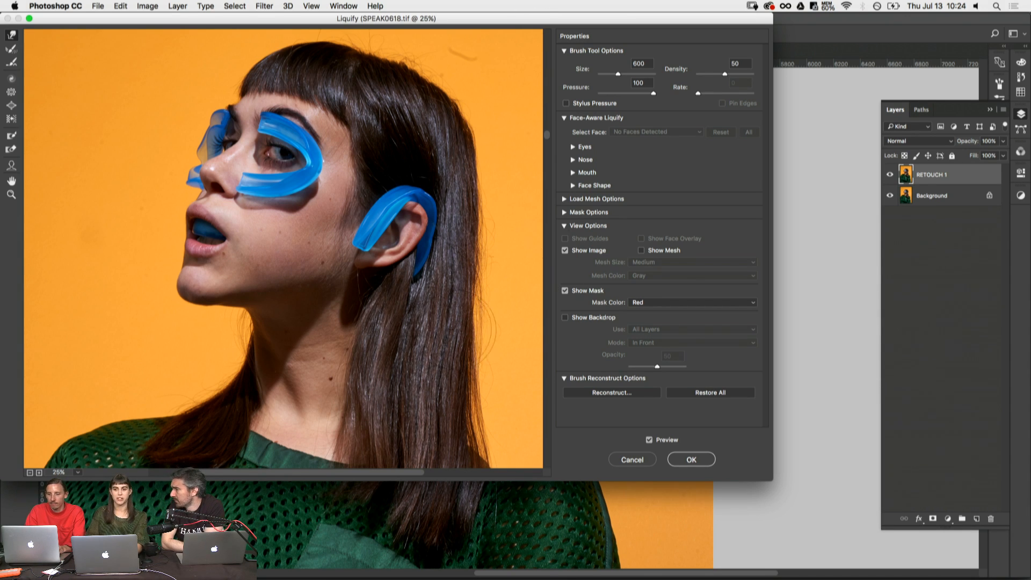
pyautogui.keyDown('alt'); pyautogui.click(489, 271); pyautogui.keyUp('alt')
pyautogui.keyDown('super'); pyautogui.click(512, 345); pyautogui.keyUp('super')
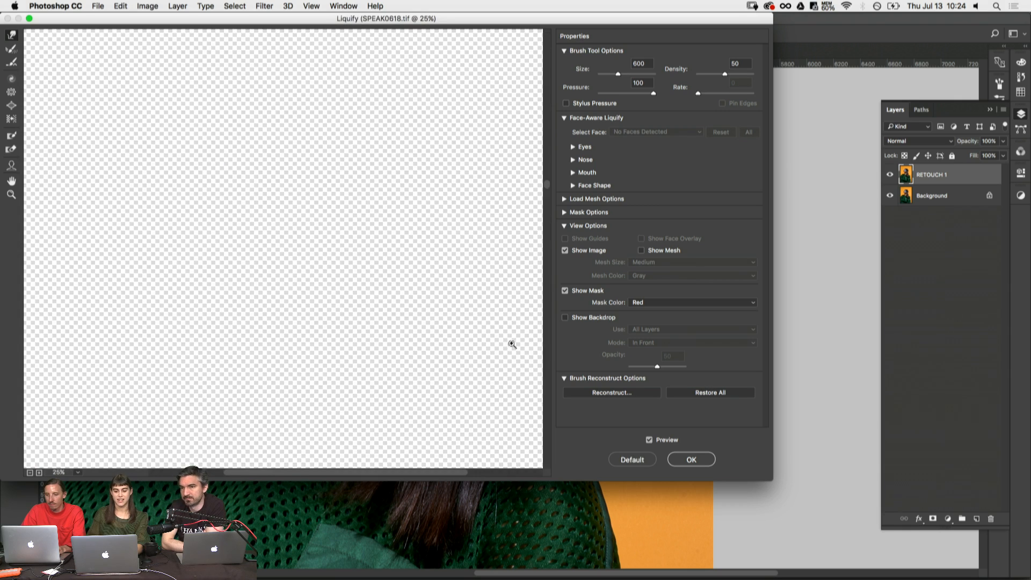
pyautogui.moveTo(369, 82); pyautogui.dragTo(398, 289)
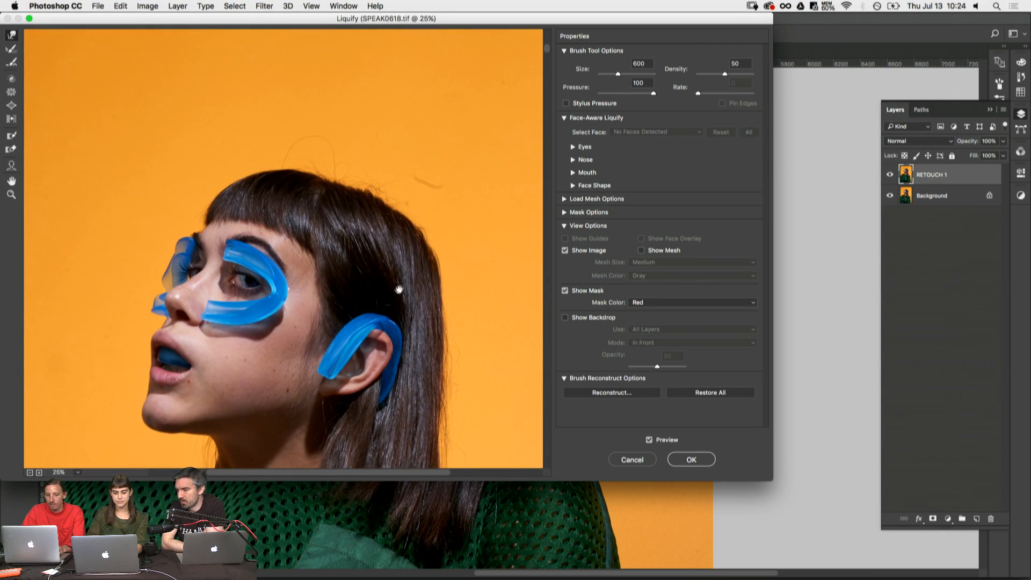
pyautogui.keyDown('super'); pyautogui.click(375, 200); pyautogui.keyUp('super')
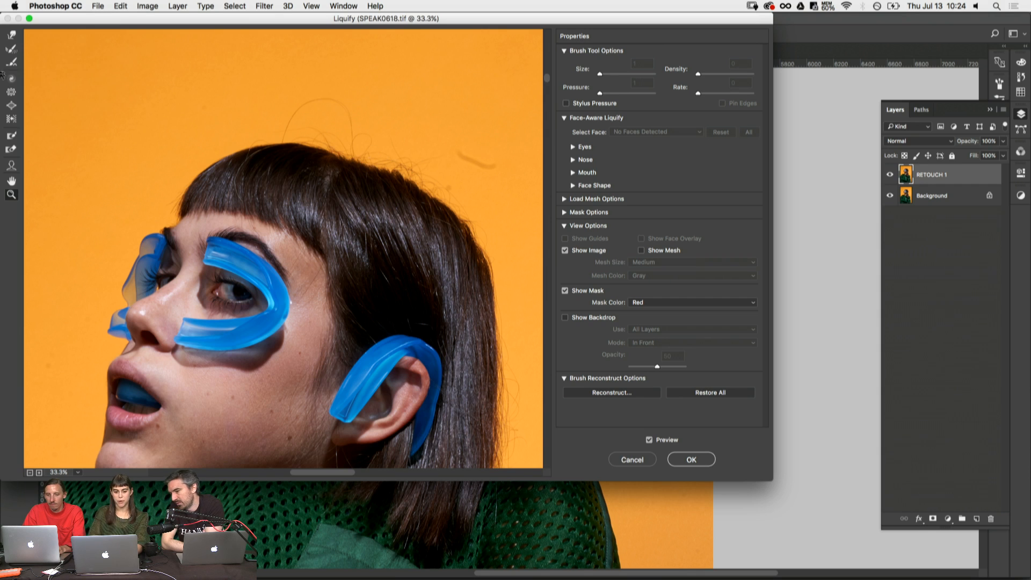
pyautogui.click(11, 33)
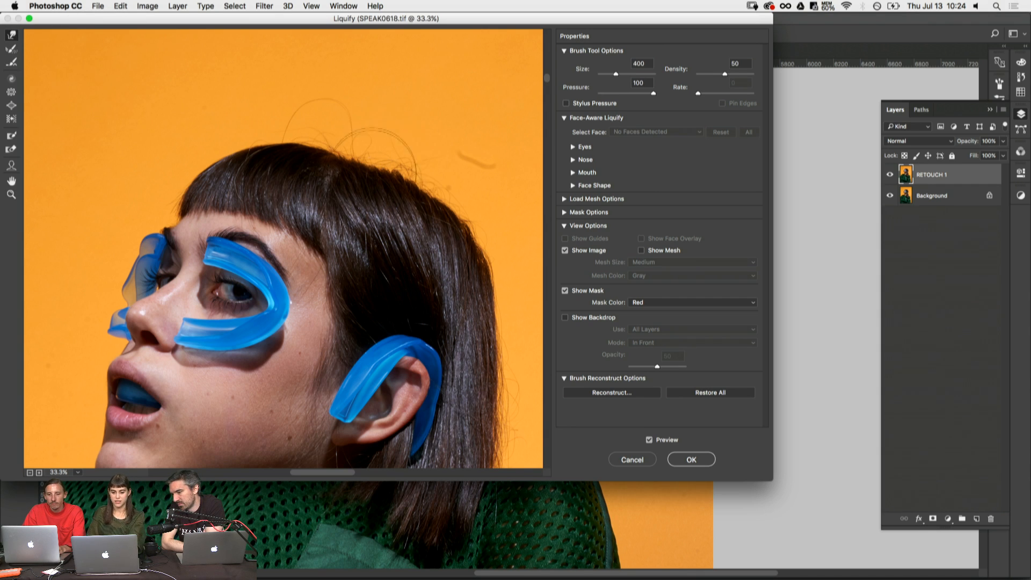
pyautogui.press('[')
pyautogui.press('super+plus')
pyautogui.press('super+plus')
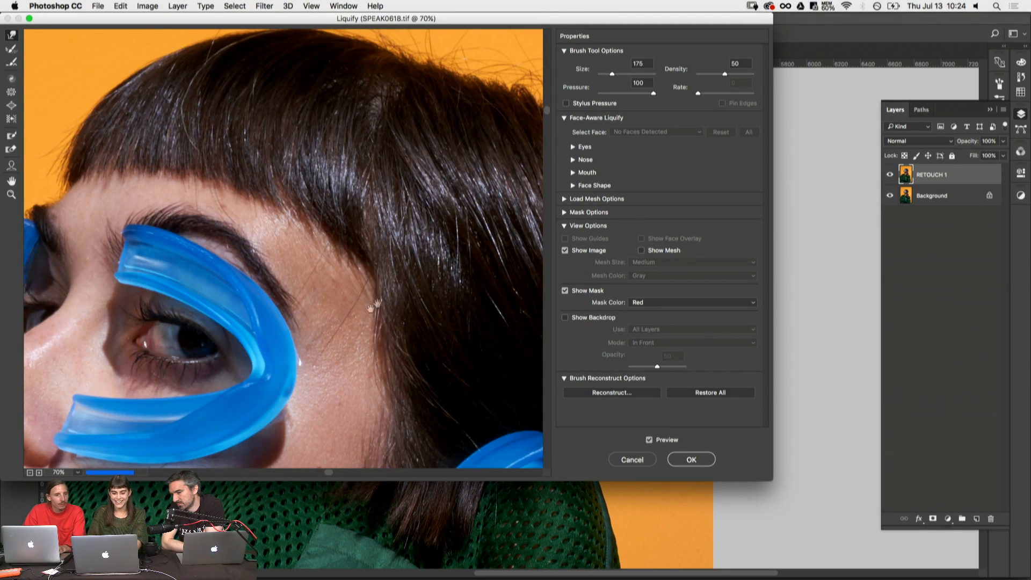
pyautogui.moveTo(413, 287); pyautogui.dragTo(225, 308)
pyautogui.moveTo(448, 203); pyautogui.dragTo(356, 238)
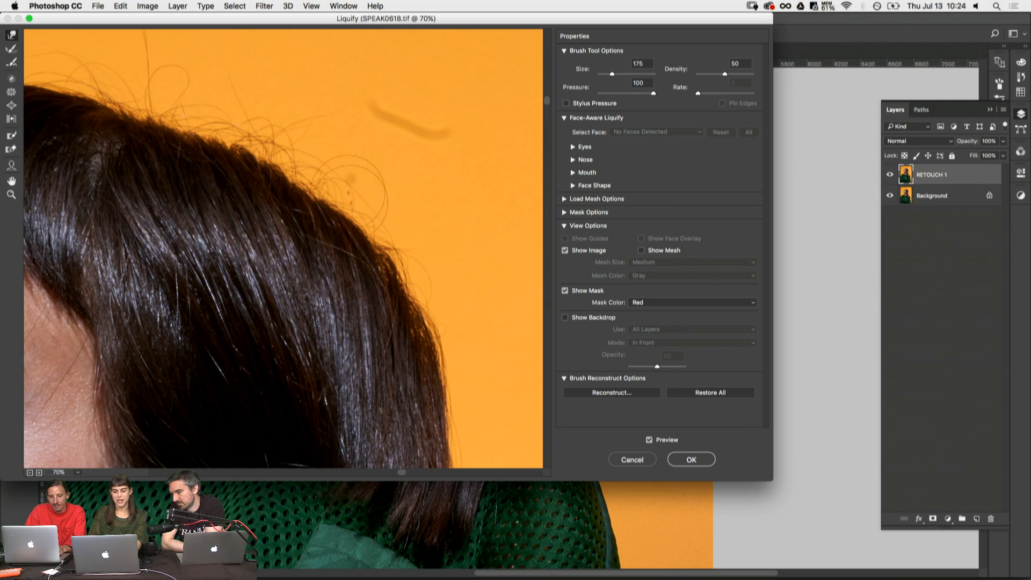
# - Check the hair outline down the back of the head and apply the Liquify changes to the layer
pyautogui.scroll(-5, 483, 224)
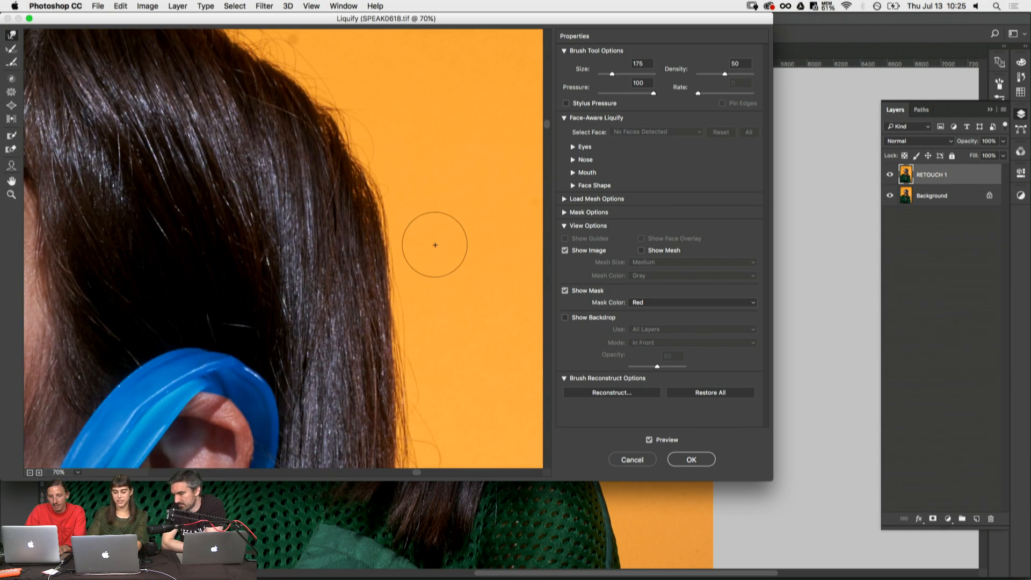
pyautogui.scroll(-1, 435, 244)
pyautogui.scroll(-2, 434, 244)
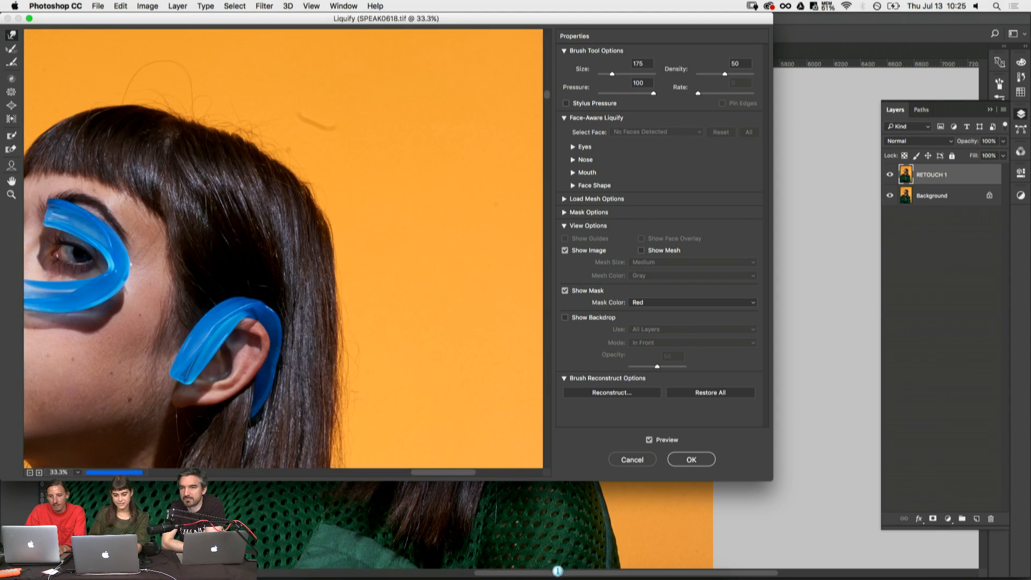
pyautogui.moveTo(364, 351)
pyautogui.mouseDown()
pyautogui.moveTo(352, 266)
pyautogui.moveTo(379, 103)
pyautogui.mouseUp()
pyautogui.click(685, 464)
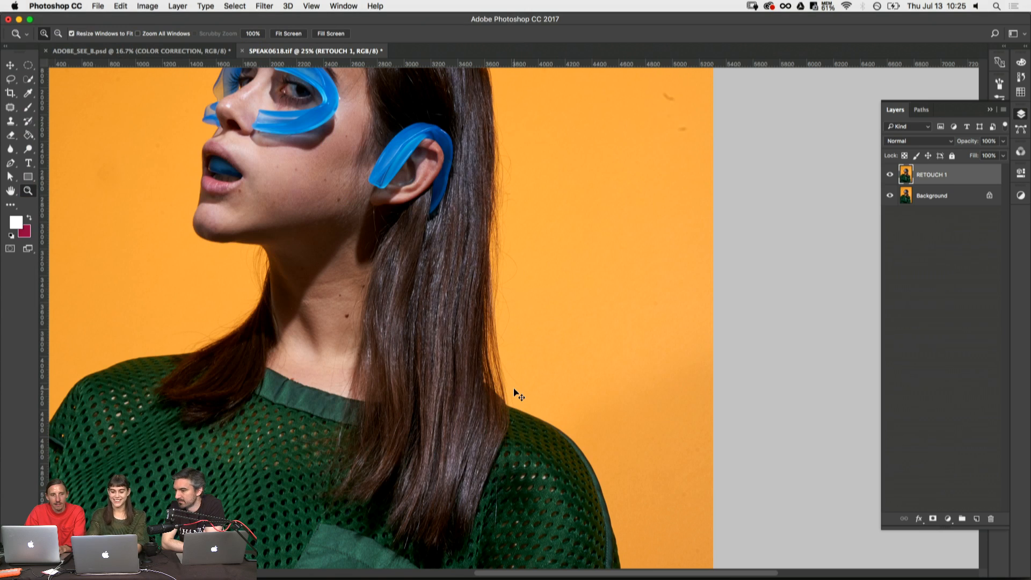
# - Fit the image to the view and compare the hair shape before and after Liquify by undoing and redoing it
pyautogui.press('super+0')
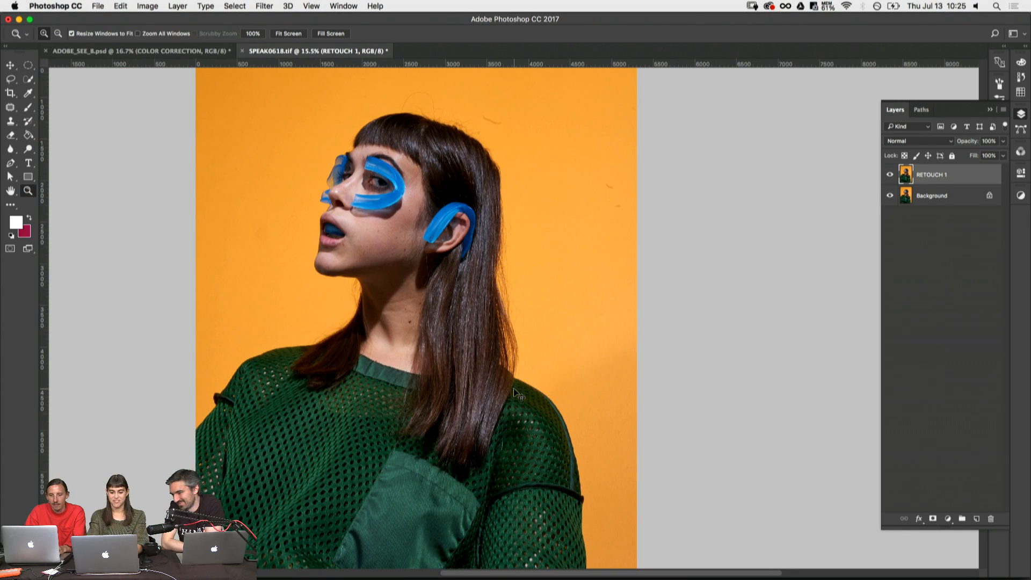
pyautogui.press('super+z')
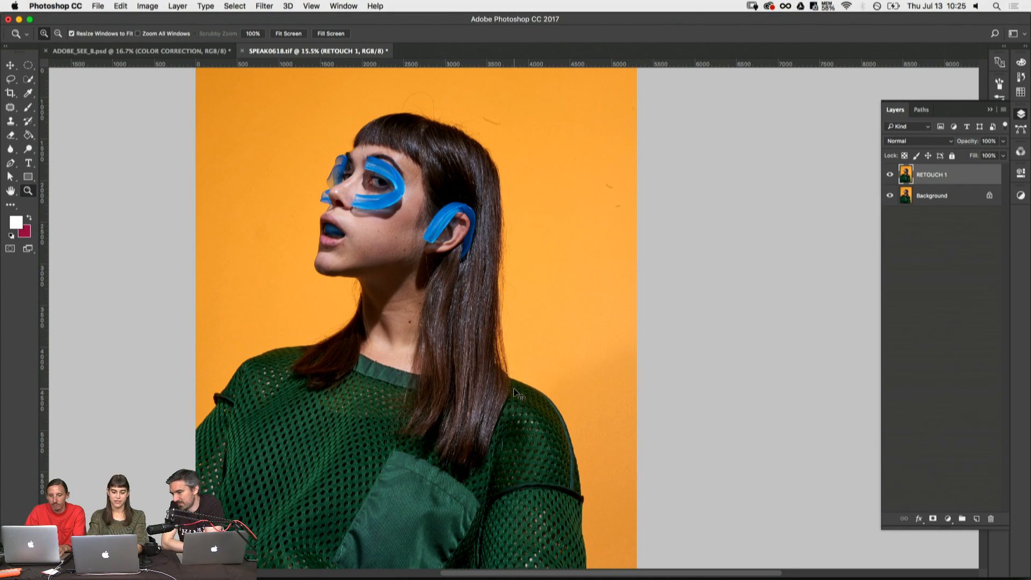
pyautogui.press('super+z')
pyautogui.press('super+z')
pyautogui.press('super+z')
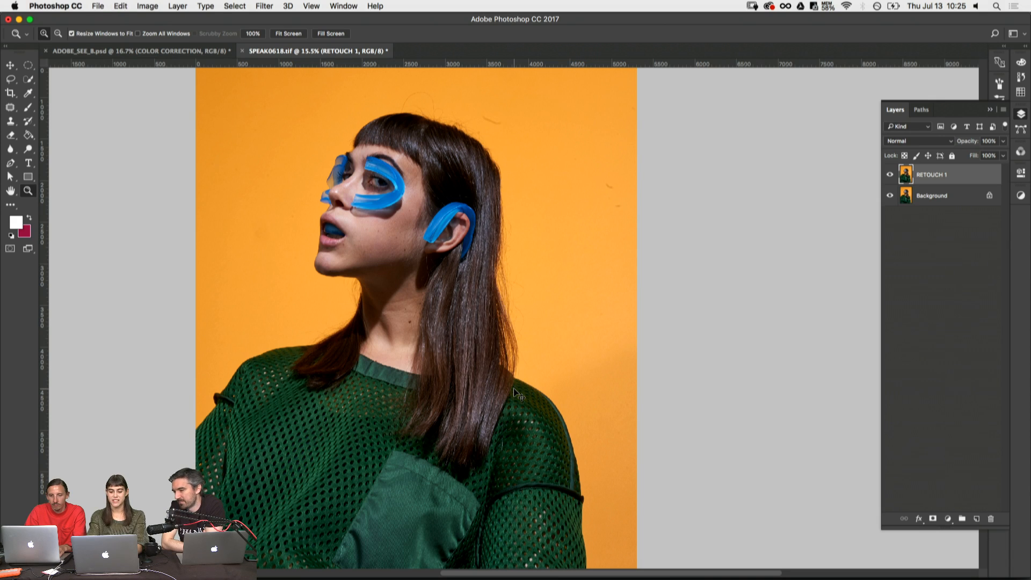
pyautogui.press('super+z')
pyautogui.scroll(-1, 545, 364)
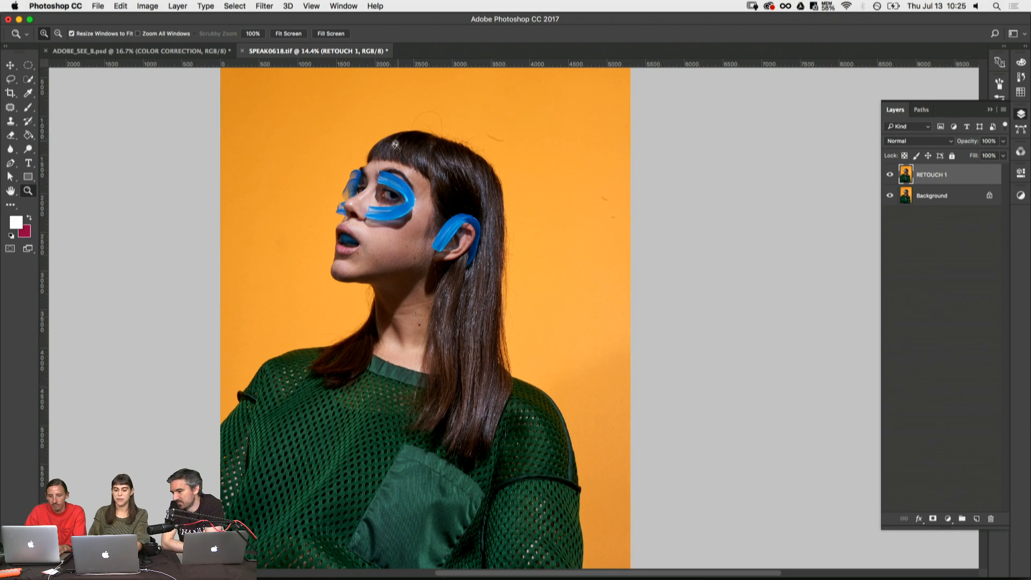
# - Save the image as SPEAK_A.psd in Photoshop format in the SPEAK > WORKING FILE folder, keeping layers and Maximize Compatibility on
pyautogui.press('super+shift+s')
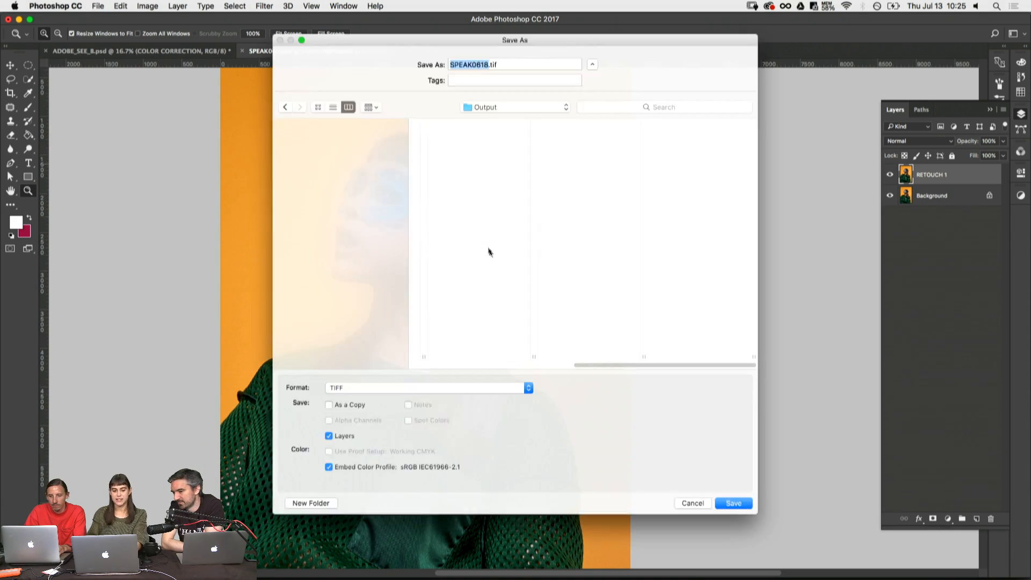
pyautogui.click(480, 164)
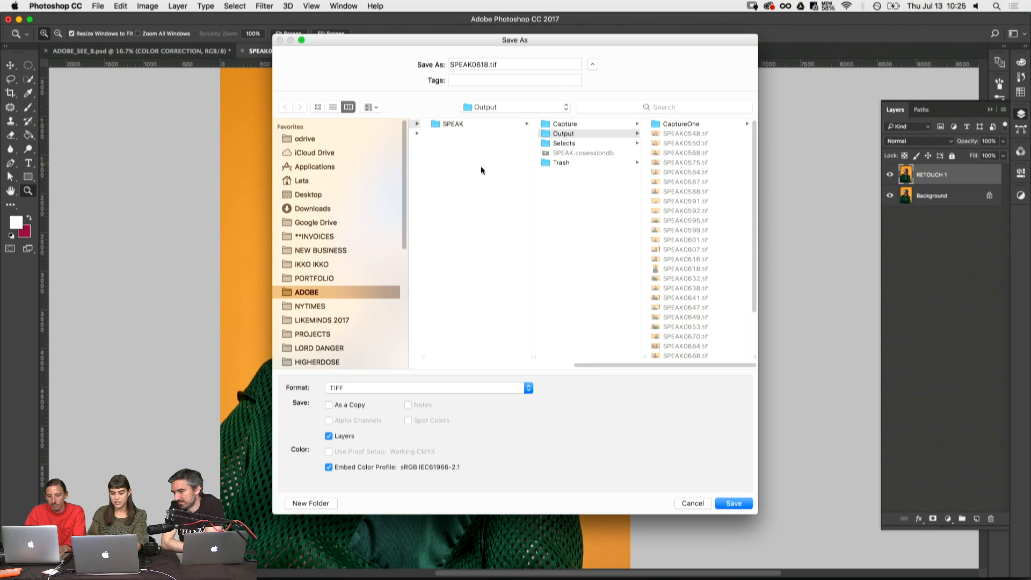
pyautogui.click(457, 144)
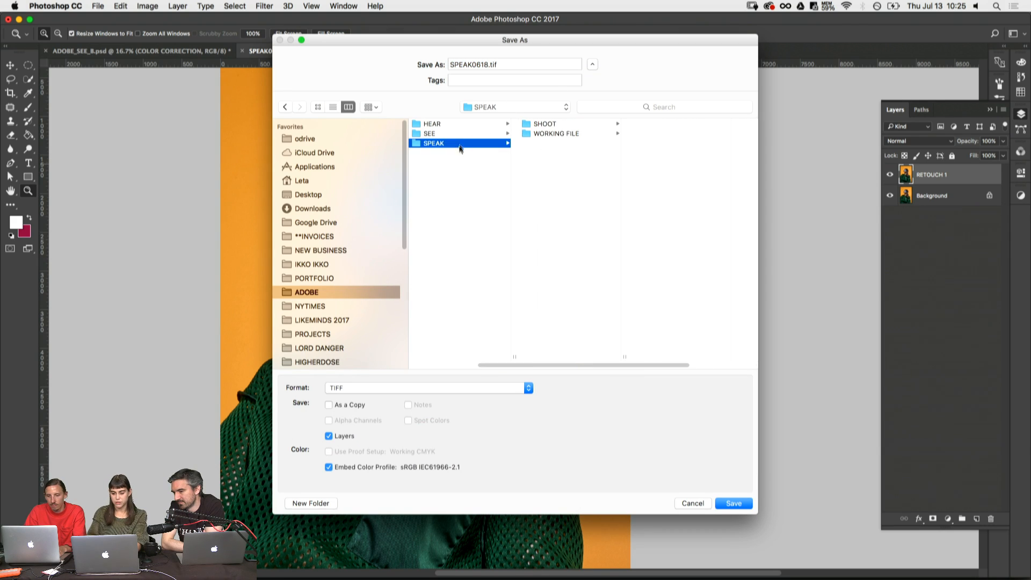
pyautogui.click(547, 134)
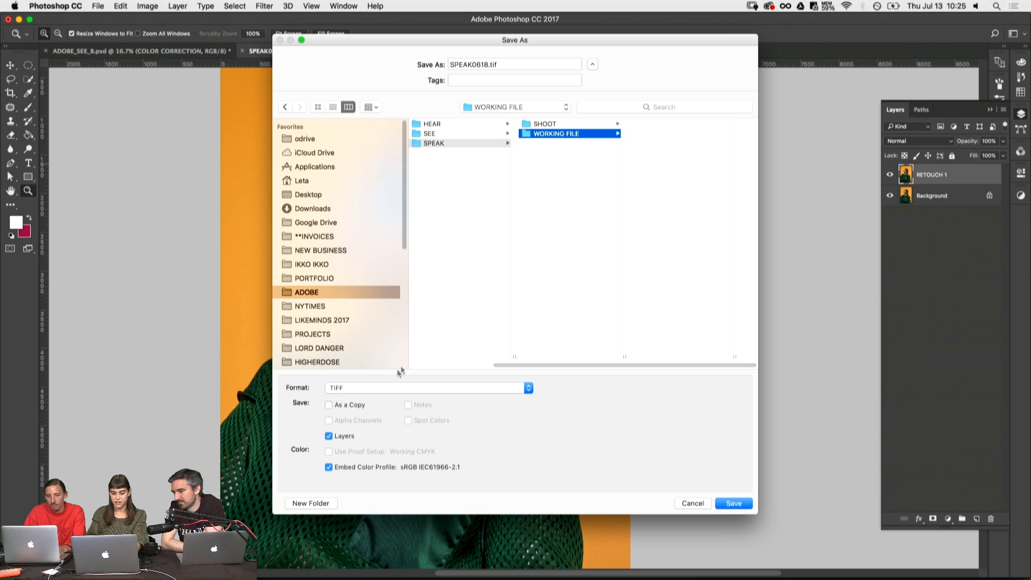
pyautogui.click(400, 387)
pyautogui.click(360, 214)
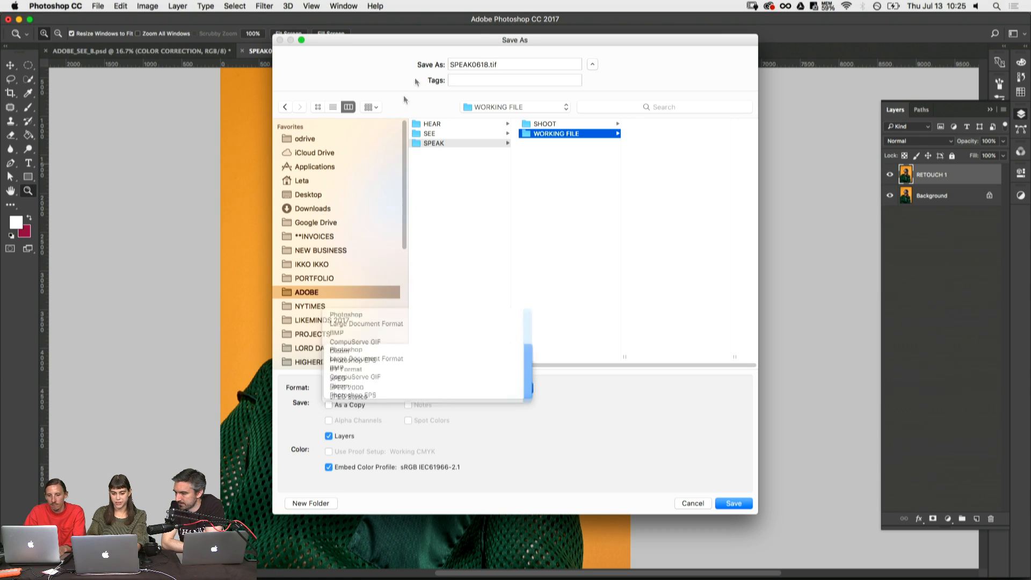
pyautogui.doubleClick(491, 63)
pyautogui.write('S')
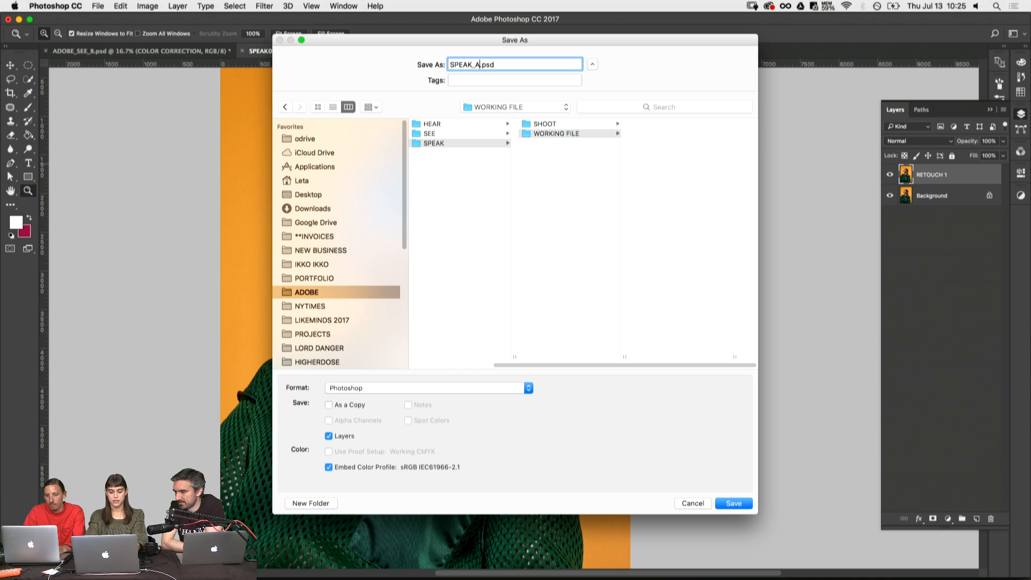
pyautogui.press('Return')
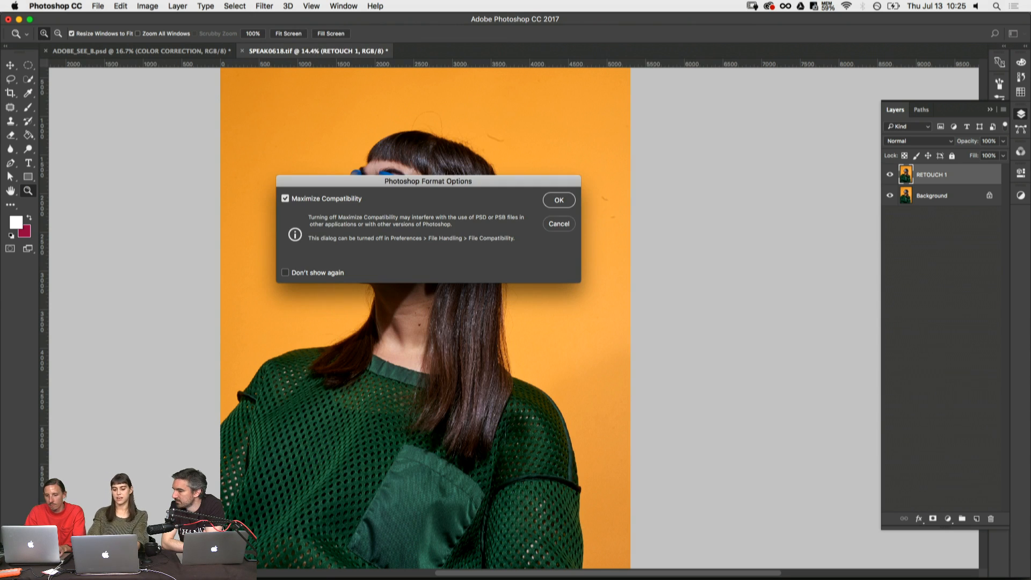
pyautogui.press('Return')
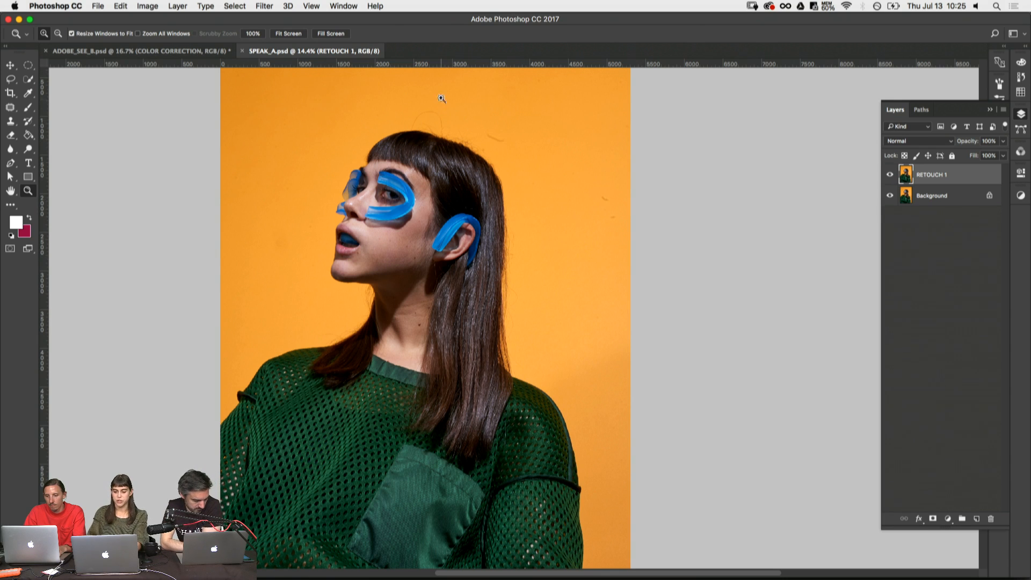
# - Patch out the dark curved mark on the orange backdrop beside the crown using clean backdrop nearby
pyautogui.moveTo(441, 98); pyautogui.dragTo(589, 209)
pyautogui.press('j')
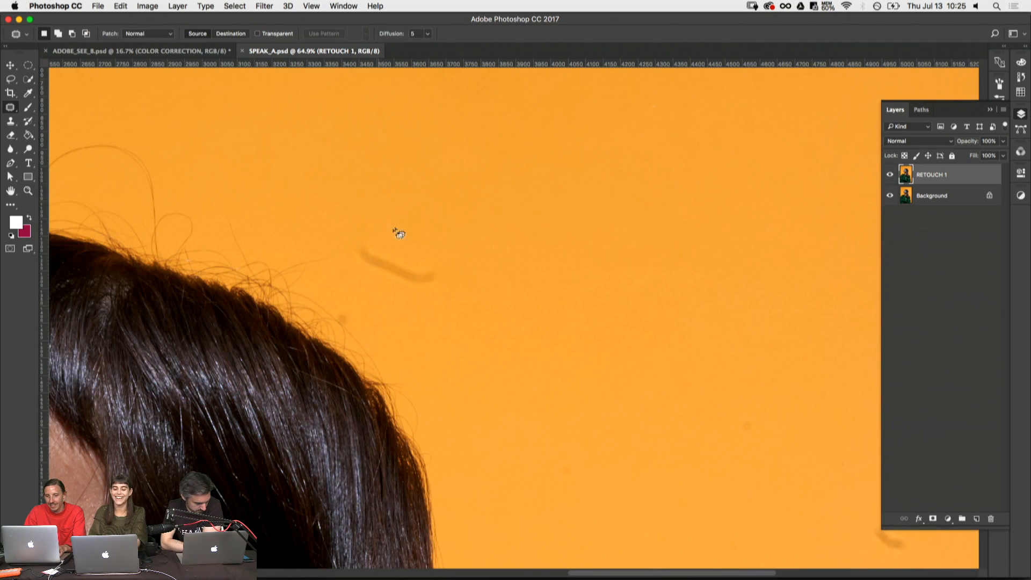
pyautogui.moveTo(485, 298); pyautogui.dragTo(397, 226)
pyautogui.moveTo(413, 283); pyautogui.dragTo(507, 229)
pyautogui.press('super+d')
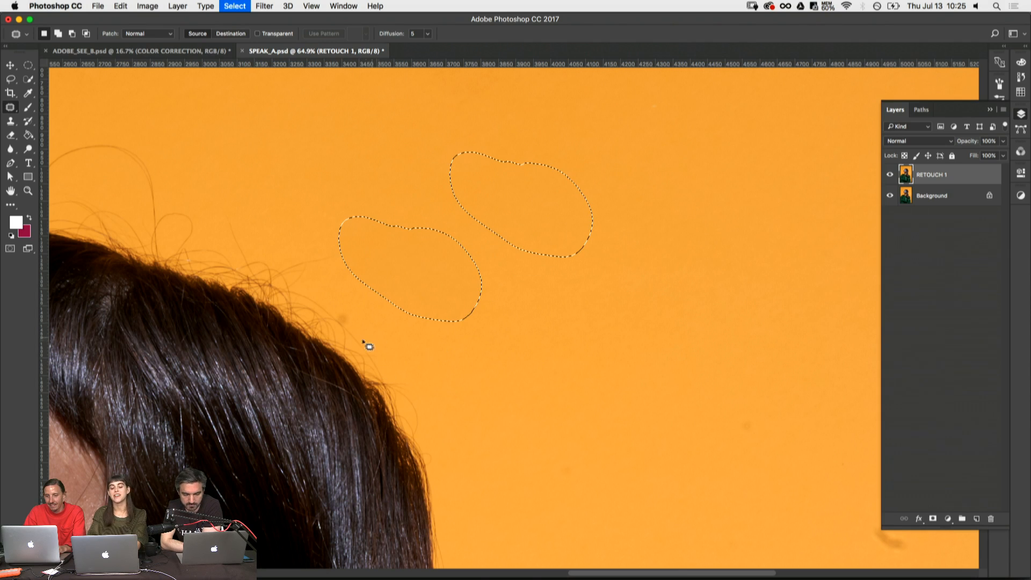
# - Patch out the back end of the large looping flyaway above the head with clean orange backdrop
pyautogui.moveTo(370, 396); pyautogui.dragTo(359, 267)
pyautogui.moveTo(341, 220); pyautogui.dragTo(633, 439)
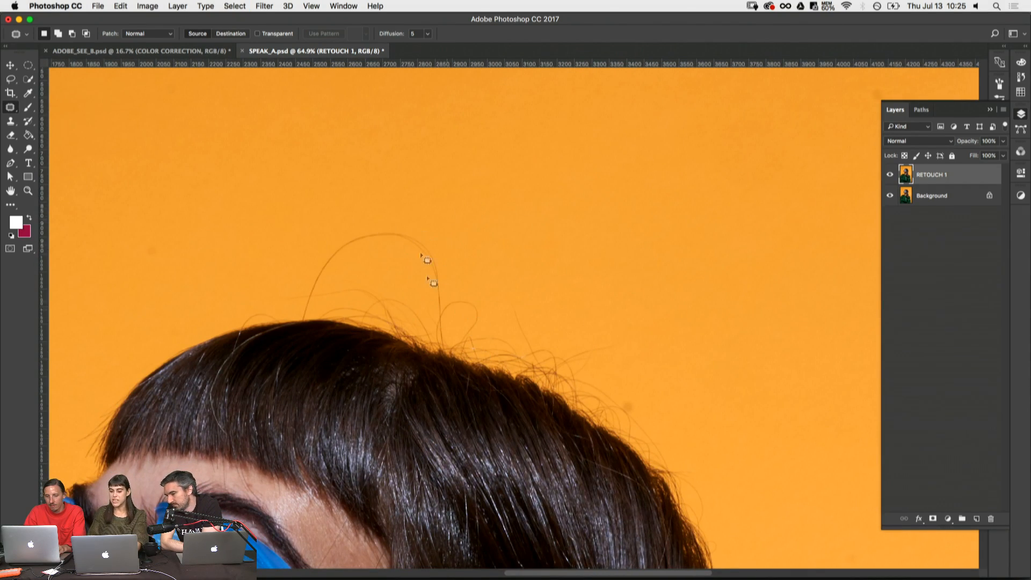
pyautogui.moveTo(400, 198)
pyautogui.mouseDown()
pyautogui.moveTo(477, 235)
pyautogui.moveTo(403, 186)
pyautogui.mouseUp()
pyautogui.moveTo(441, 276); pyautogui.dragTo(529, 234)
pyautogui.press('super+d')
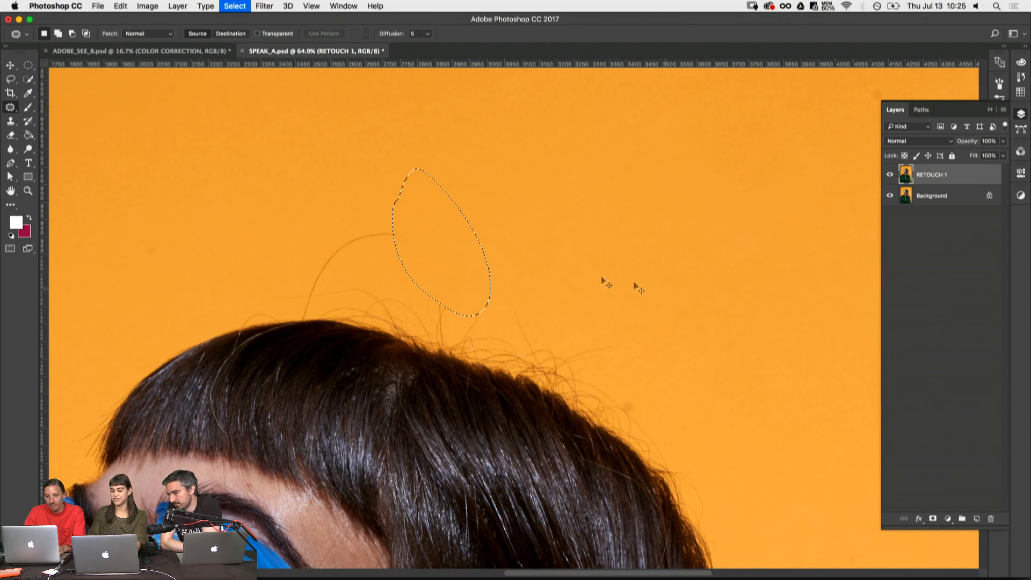
# - Patch out the top and most of the front end of the looping flyaway above the fringe
pyautogui.moveTo(371, 194)
pyautogui.mouseDown()
pyautogui.moveTo(453, 255)
pyautogui.moveTo(370, 195)
pyautogui.mouseUp()
pyautogui.moveTo(395, 239); pyautogui.dragTo(338, 192)
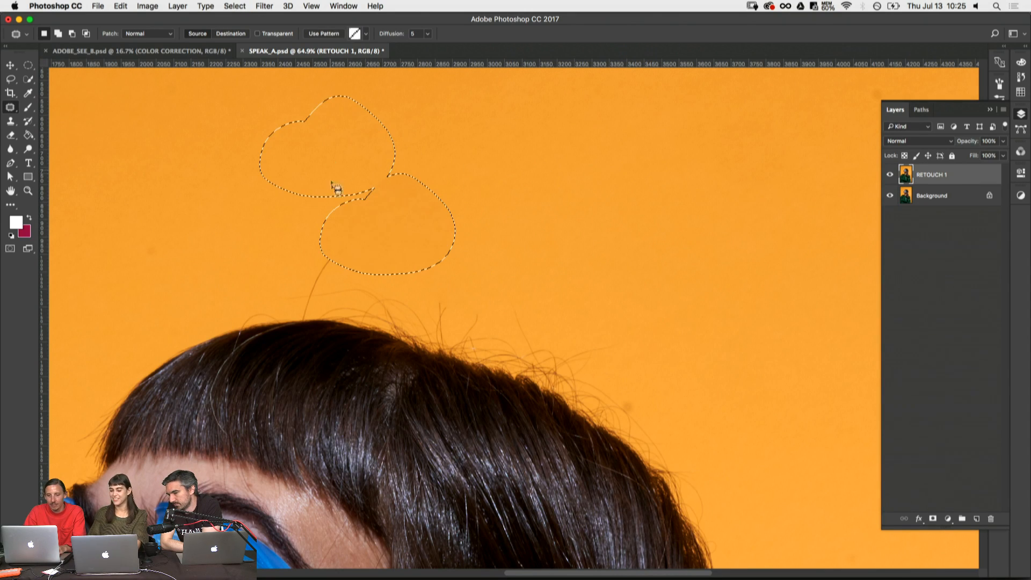
pyautogui.press('super+d')
pyautogui.moveTo(375, 291); pyautogui.dragTo(461, 243)
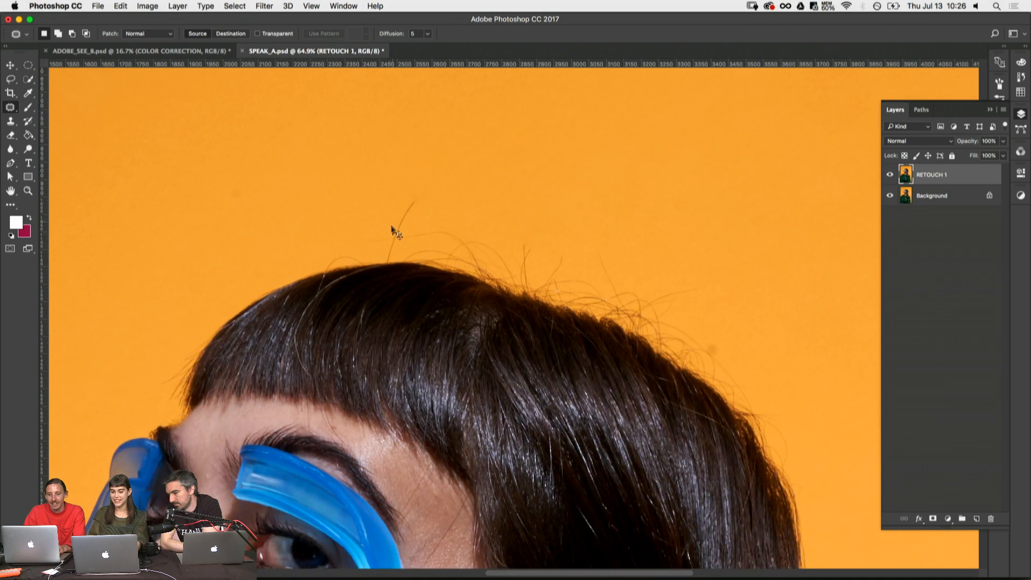
pyautogui.moveTo(411, 187)
pyautogui.mouseDown()
pyautogui.moveTo(439, 219)
pyautogui.moveTo(388, 179)
pyautogui.moveTo(437, 208)
pyautogui.mouseUp()
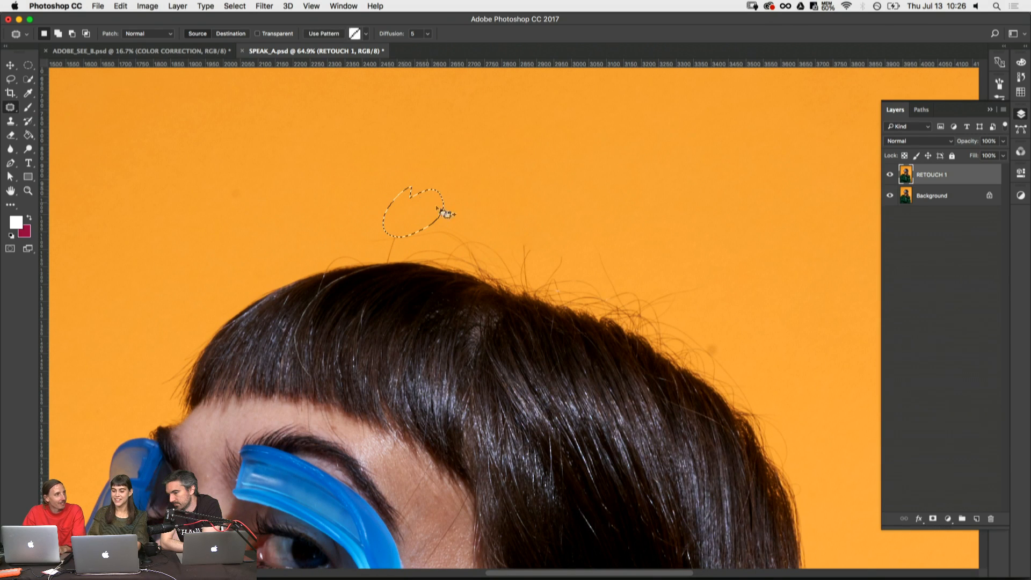
pyautogui.press('super+d')
# - At 200% zoom, patch out the tip of the upright stray hair where a long strand crosses it above the crown
pyautogui.moveTo(571, 315); pyautogui.dragTo(499, 292)
pyautogui.press('z')
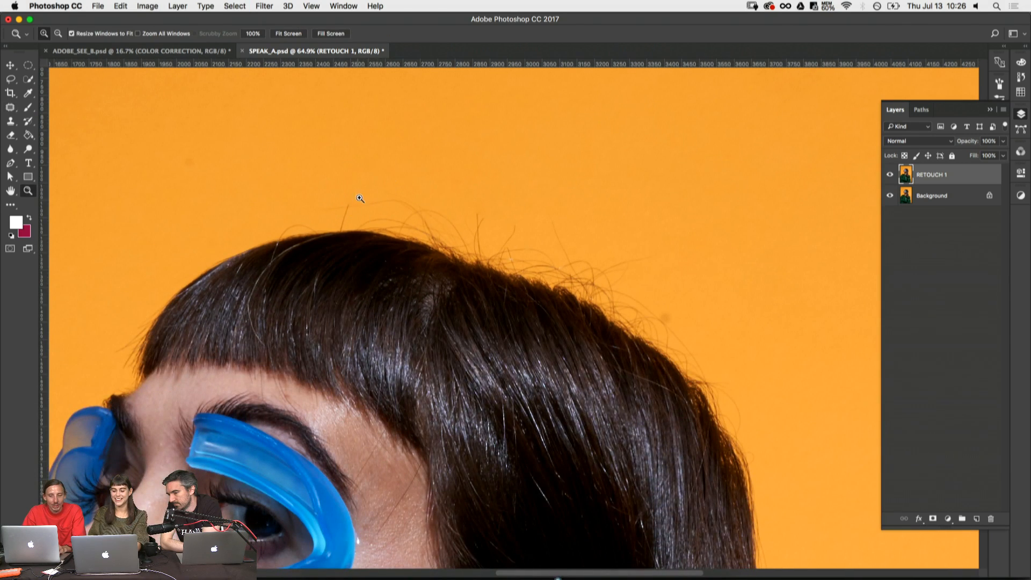
pyautogui.click(414, 301)
pyautogui.click(341, 280)
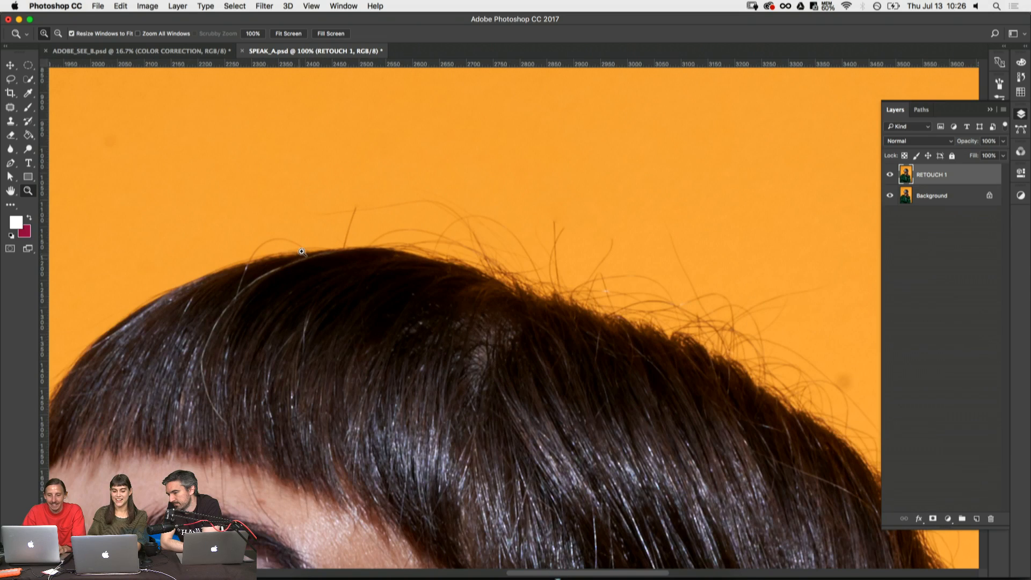
pyautogui.click(360, 406)
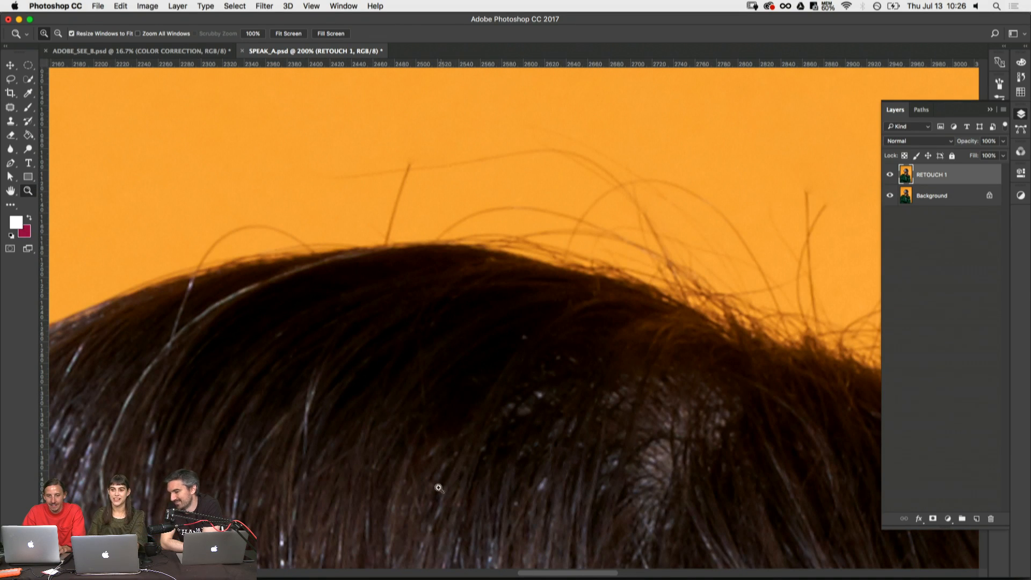
pyautogui.press('j')
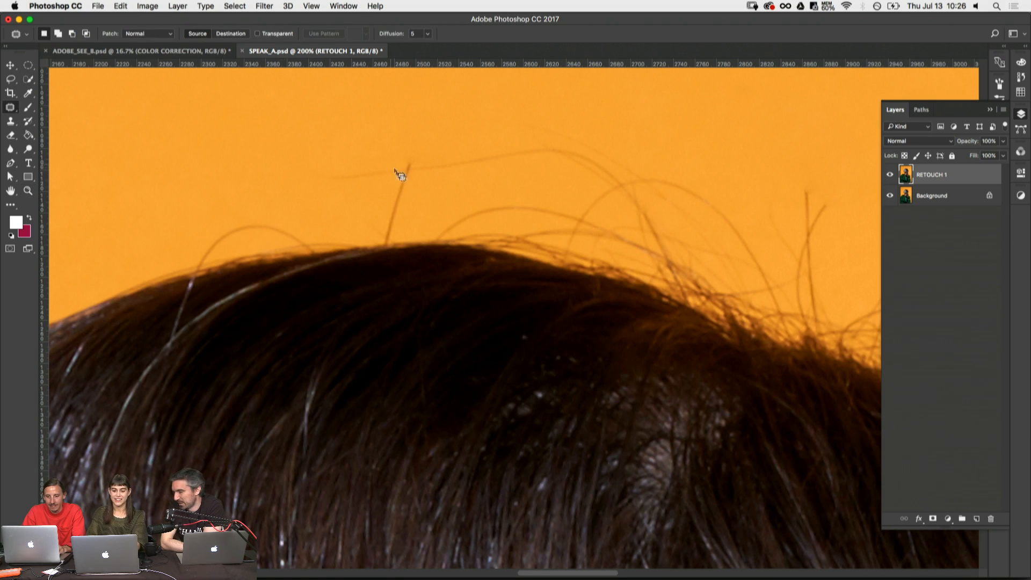
pyautogui.moveTo(396, 170)
pyautogui.mouseDown()
pyautogui.moveTo(442, 168)
pyautogui.moveTo(383, 190)
pyautogui.moveTo(310, 142)
pyautogui.moveTo(350, 162)
pyautogui.mouseUp()
pyautogui.hotkey('ctrl', 'd')
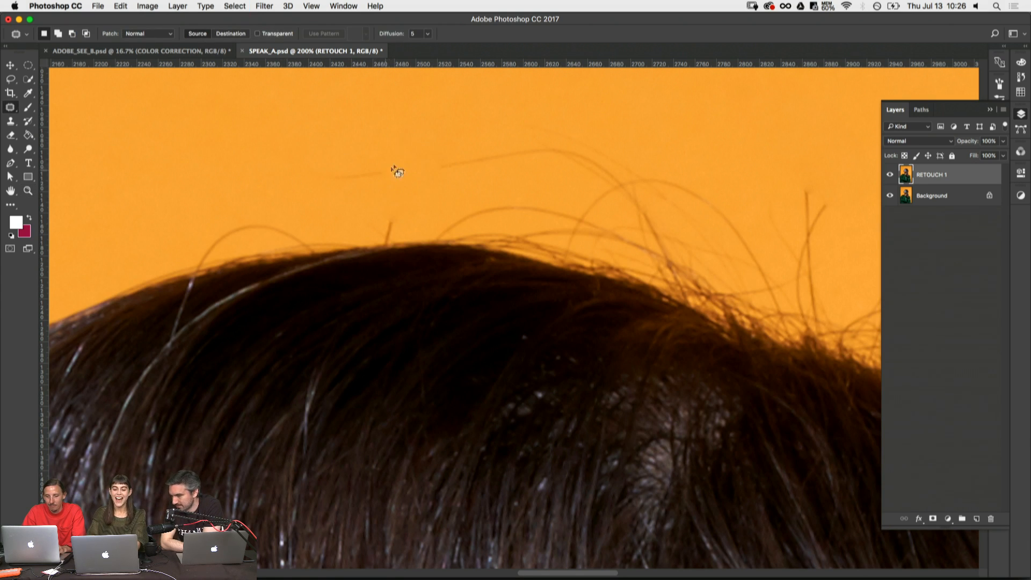
# - Patch out the remaining faint pieces of the long, nearly horizontal strand above the crown
pyautogui.moveTo(416, 192)
pyautogui.mouseDown()
pyautogui.moveTo(392, 146)
pyautogui.moveTo(266, 150)
pyautogui.mouseUp()
pyautogui.press('super+d')
pyautogui.moveTo(476, 144)
pyautogui.mouseDown()
pyautogui.moveTo(426, 179)
pyautogui.moveTo(593, 148)
pyautogui.moveTo(456, 153)
pyautogui.mouseUp()
pyautogui.moveTo(491, 162); pyautogui.dragTo(375, 150)
pyautogui.press('super+d')
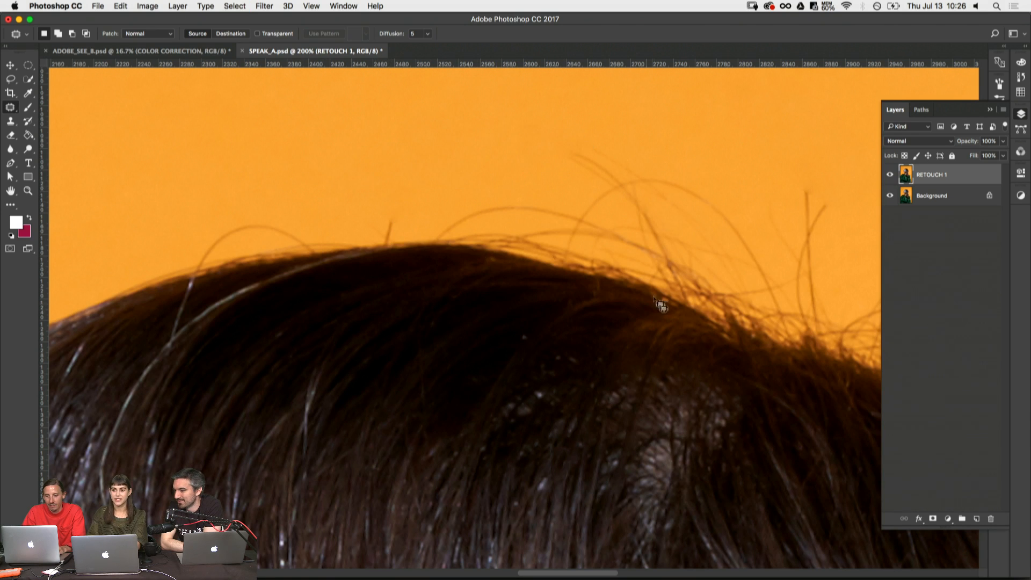
# - Clone backdrop over the short upright hair stub on top of the head with a 22 px Clone Stamp brush
pyautogui.press('space')
pyautogui.moveTo(518, 266); pyautogui.dragTo(471, 242)
pyautogui.press('s')
pyautogui.rightClick(377, 141)
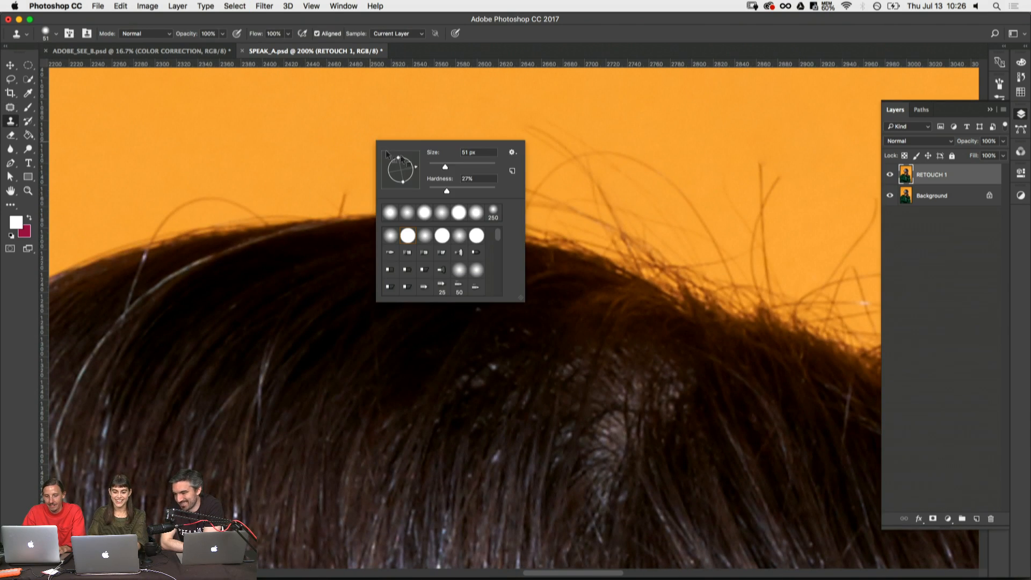
pyautogui.keyDown('alt'); pyautogui.click(314, 193); pyautogui.keyUp('alt')
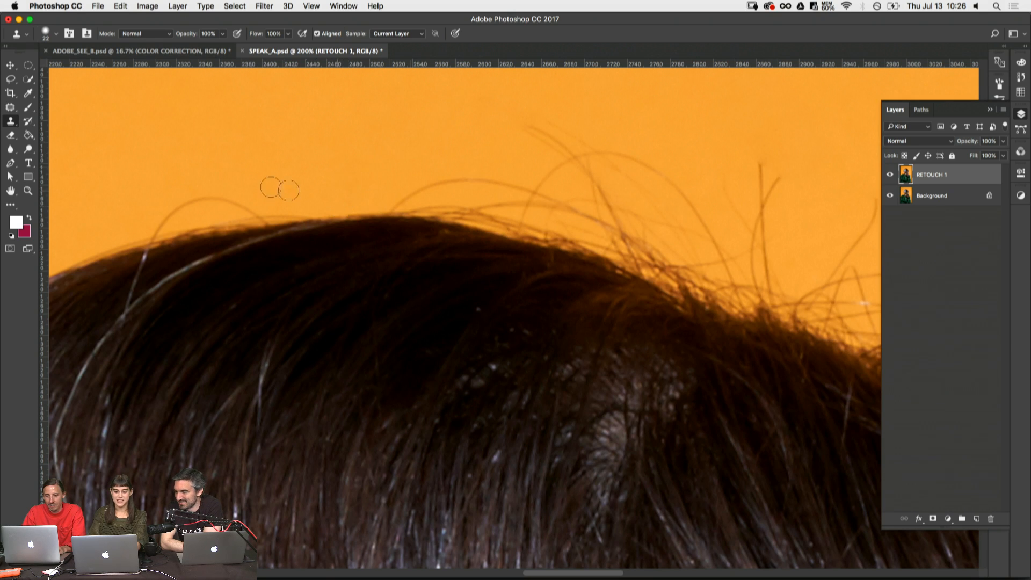
# - Patch out the upper parts of the arched flyaways above the middle of the crown with clean backdrop
pyautogui.moveTo(414, 186); pyautogui.dragTo(269, 252)
pyautogui.press('j')
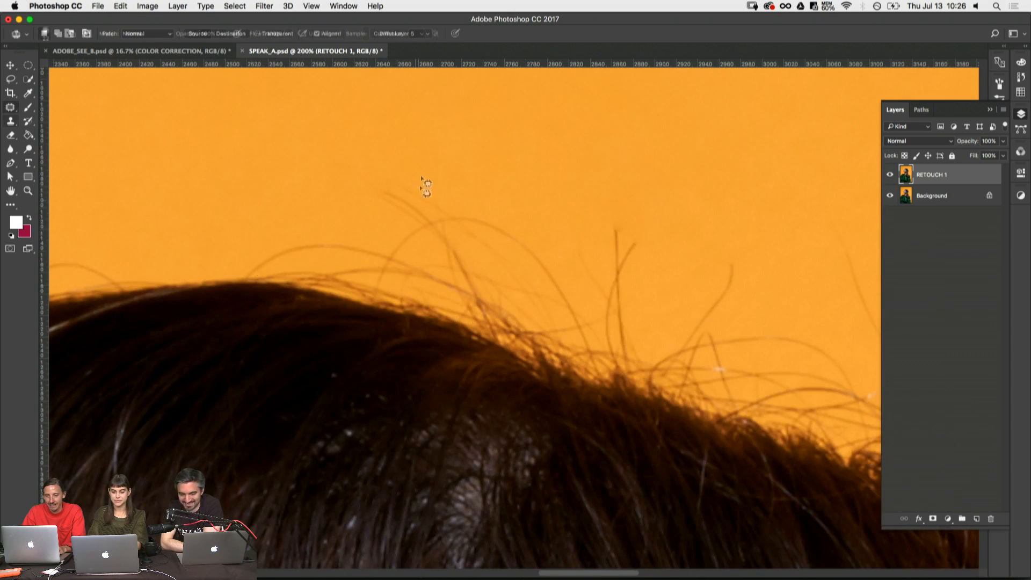
pyautogui.moveTo(403, 167)
pyautogui.mouseDown()
pyautogui.moveTo(476, 202)
pyautogui.moveTo(400, 171)
pyautogui.mouseUp()
pyautogui.moveTo(449, 231); pyautogui.dragTo(272, 171)
pyautogui.press('super+d')
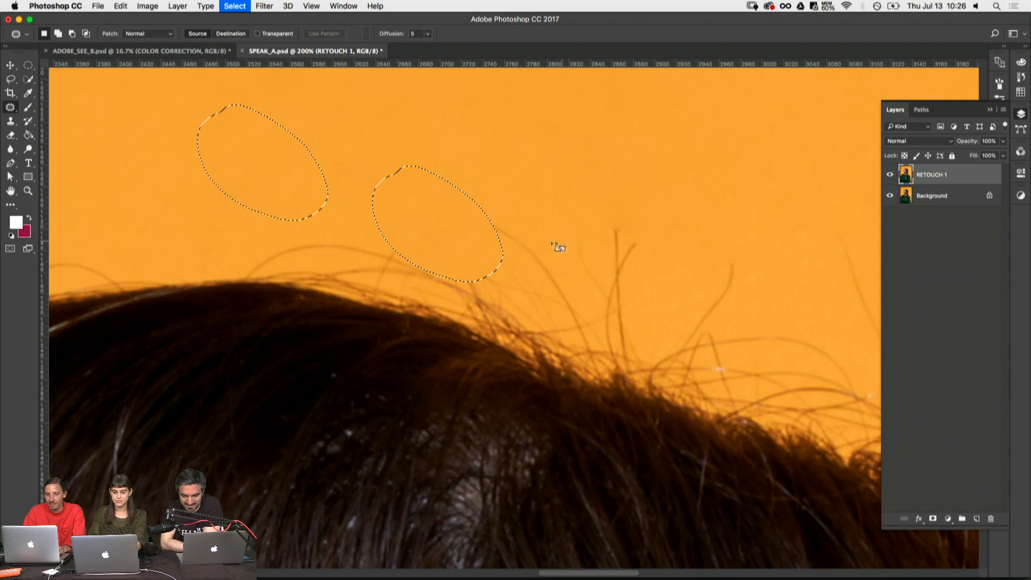
pyautogui.moveTo(513, 202)
pyautogui.mouseDown()
pyautogui.moveTo(539, 215)
pyautogui.moveTo(511, 202)
pyautogui.mouseUp()
pyautogui.moveTo(485, 210); pyautogui.dragTo(341, 111)
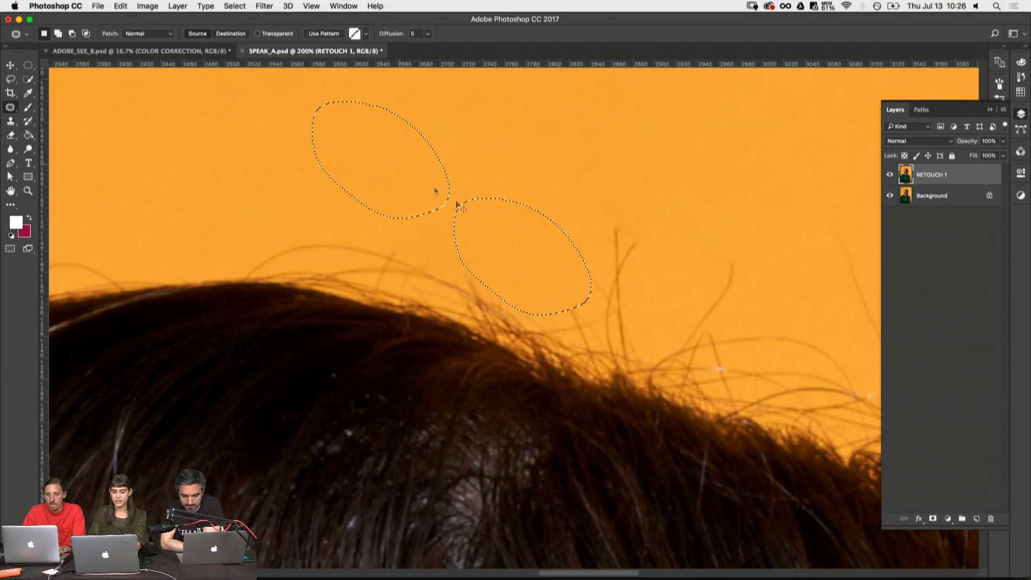
pyautogui.press('super+d')
# - Patch out the pair of upright crossing hairs sticking up behind the crown
pyautogui.moveTo(572, 276); pyautogui.dragTo(455, 237)
pyautogui.moveTo(500, 185); pyautogui.dragTo(494, 191)
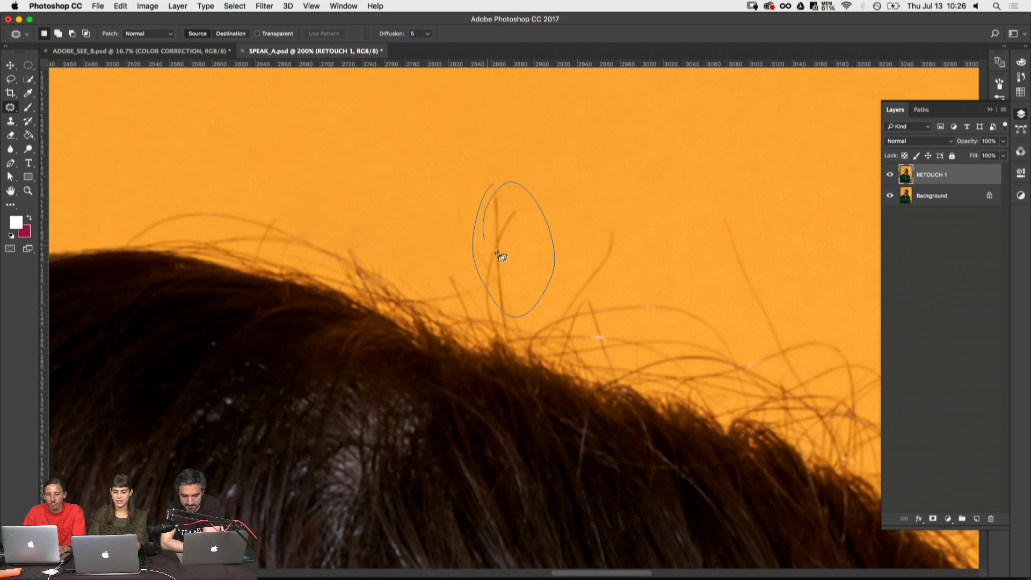
pyautogui.moveTo(514, 270); pyautogui.dragTo(427, 170)
pyautogui.press('super+d')
# - Examine the fringe, forehead, temple, eye area, cheek and mouth at 200% for stray hairs and skin blemishes
pyautogui.moveTo(346, 387); pyautogui.dragTo(637, 256)
pyautogui.moveTo(416, 375); pyautogui.dragTo(607, 198)
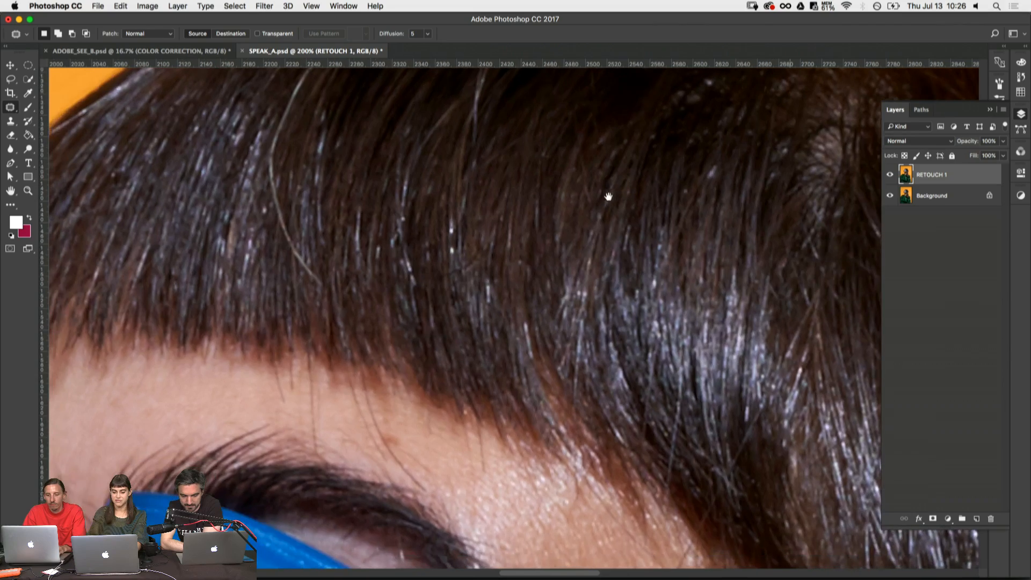
pyautogui.moveTo(407, 261); pyautogui.dragTo(559, 152)
pyautogui.moveTo(396, 355); pyautogui.dragTo(433, 368)
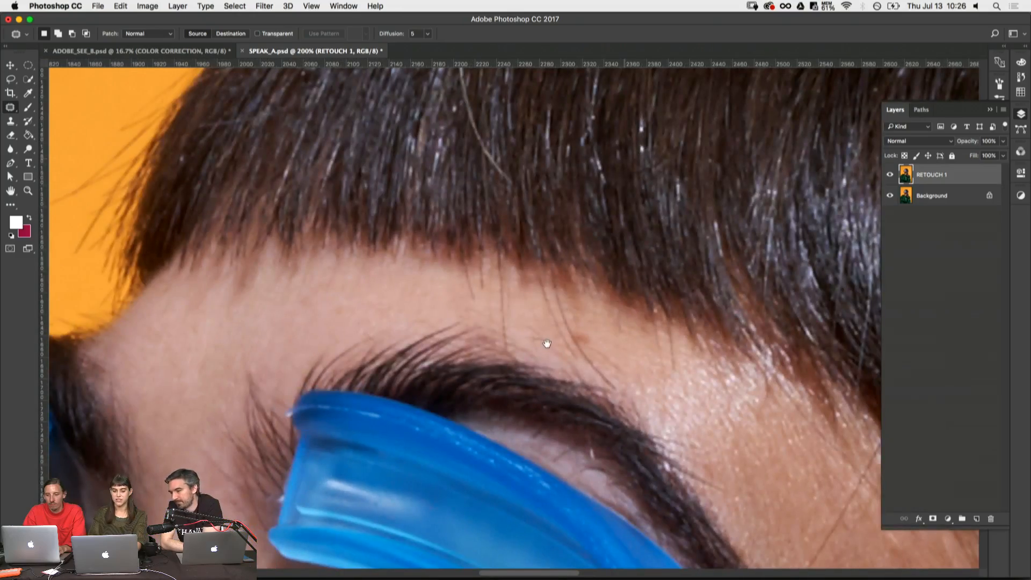
pyautogui.moveTo(235, 258); pyautogui.dragTo(406, 280)
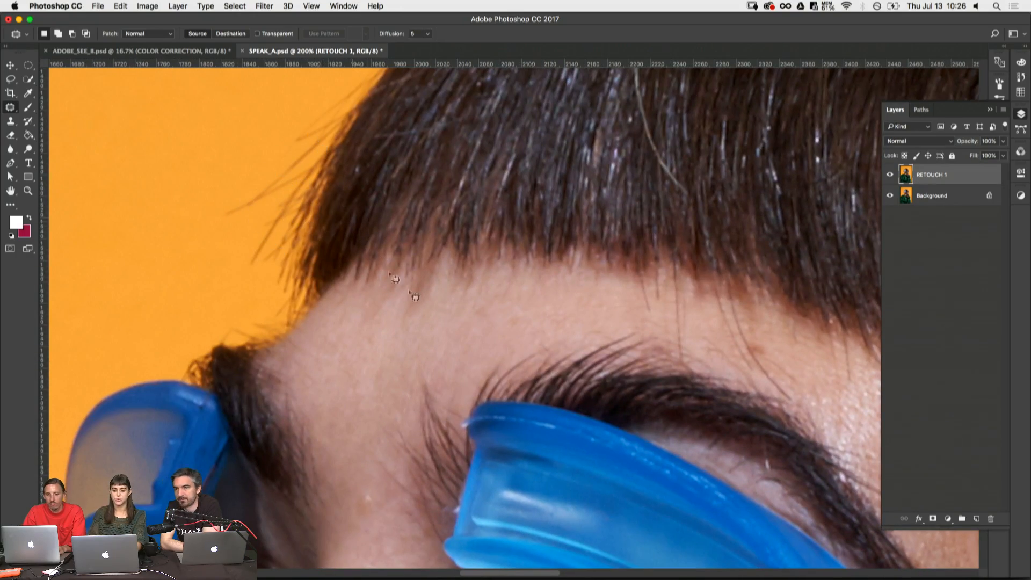
pyautogui.moveTo(642, 298); pyautogui.dragTo(327, 178)
pyautogui.moveTo(517, 288); pyautogui.dragTo(452, 253)
pyautogui.moveTo(537, 393)
pyautogui.mouseDown()
pyautogui.moveTo(437, 219)
pyautogui.moveTo(457, 177)
pyautogui.mouseUp()
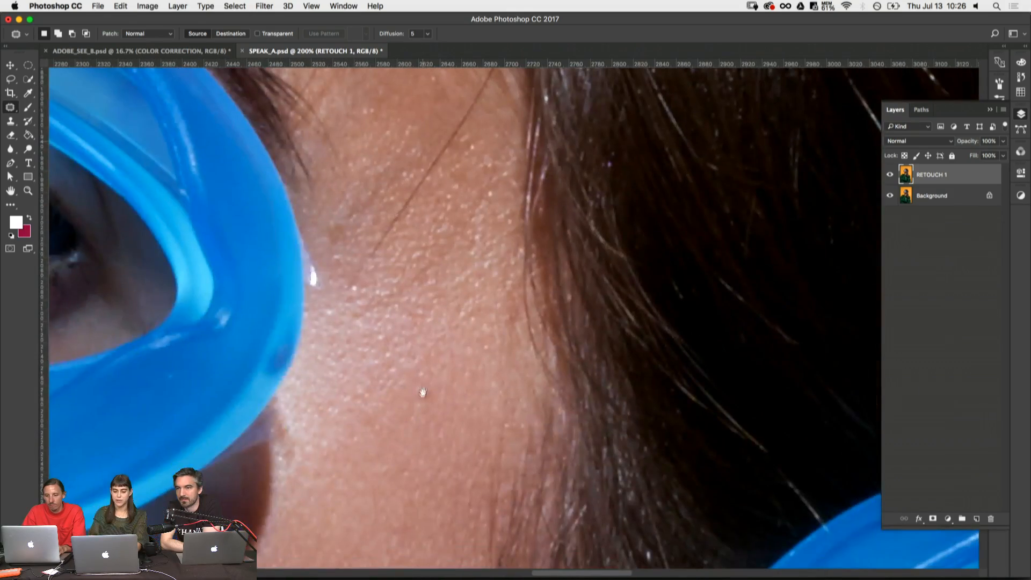
pyautogui.moveTo(422, 393)
pyautogui.mouseDown()
pyautogui.moveTo(480, 269)
pyautogui.moveTo(520, 223)
pyautogui.mouseUp()
pyautogui.moveTo(382, 283); pyautogui.dragTo(548, 329)
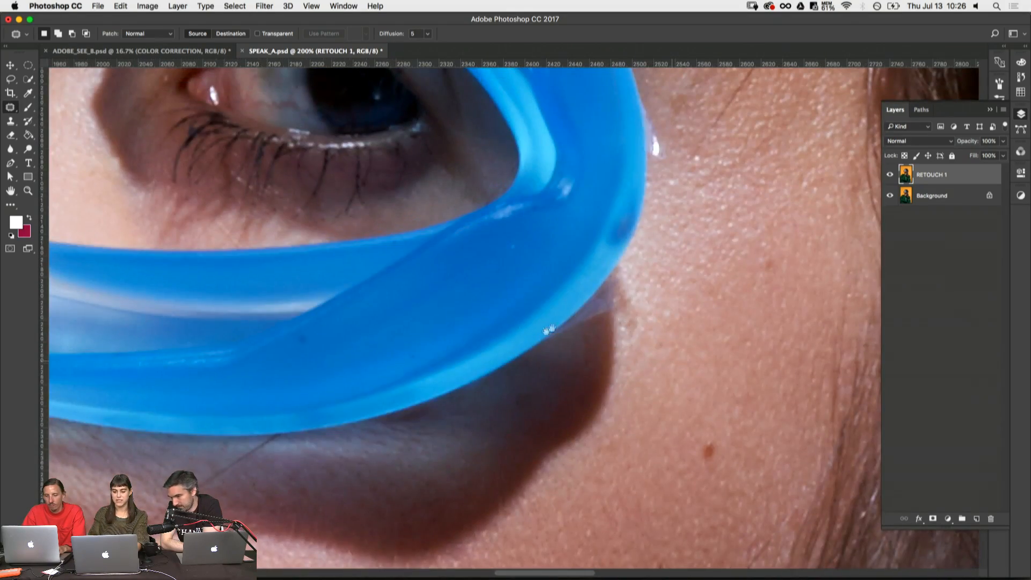
pyautogui.moveTo(625, 330); pyautogui.dragTo(558, 473)
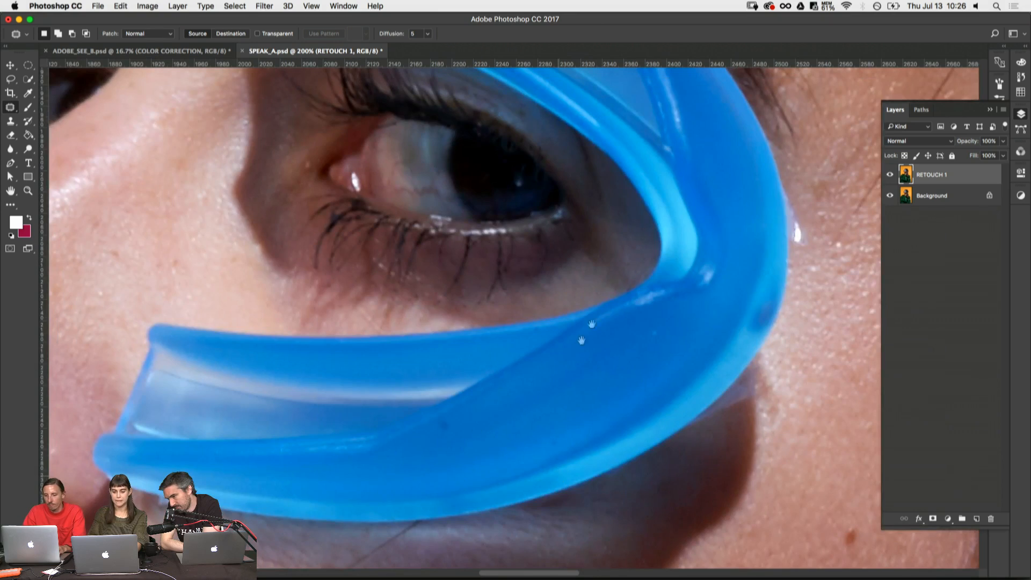
pyautogui.moveTo(591, 324); pyautogui.dragTo(648, 228)
pyautogui.moveTo(480, 477); pyautogui.dragTo(529, 309)
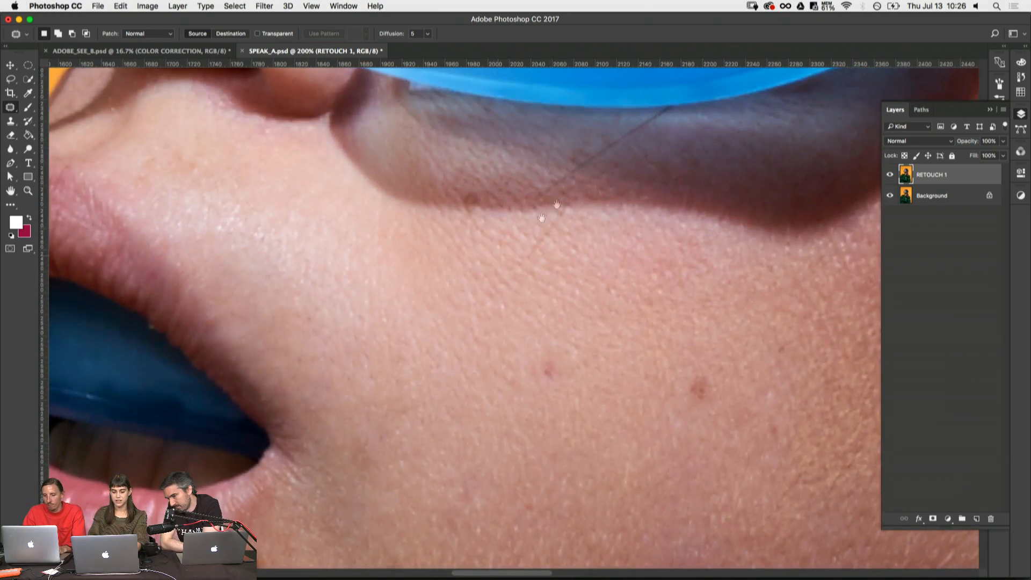
pyautogui.moveTo(258, 308); pyautogui.dragTo(486, 325)
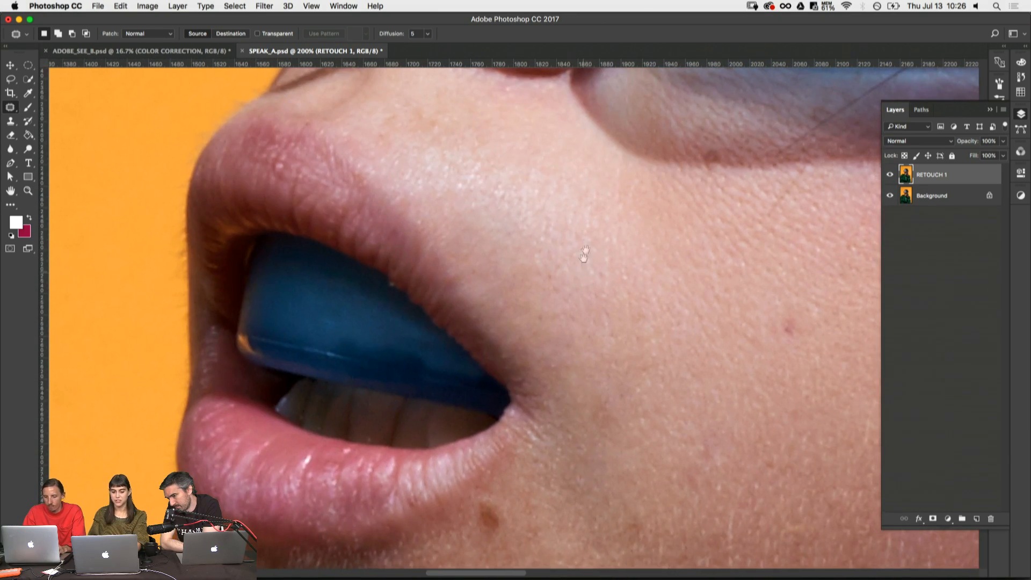
# - Examine the cheek, the shadow under the blue eyepiece, the side of the face and the temple at 200% for stray hairs
pyautogui.moveTo(584, 255); pyautogui.dragTo(384, 367)
pyautogui.moveTo(582, 209); pyautogui.dragTo(412, 297)
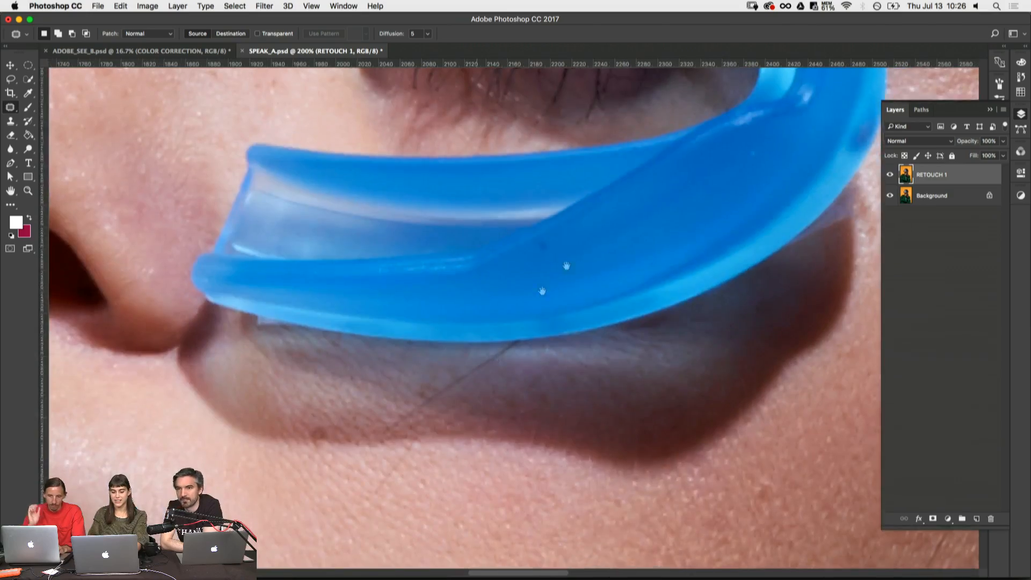
pyautogui.moveTo(517, 532); pyautogui.dragTo(669, 359)
pyautogui.moveTo(602, 238); pyautogui.dragTo(656, 381)
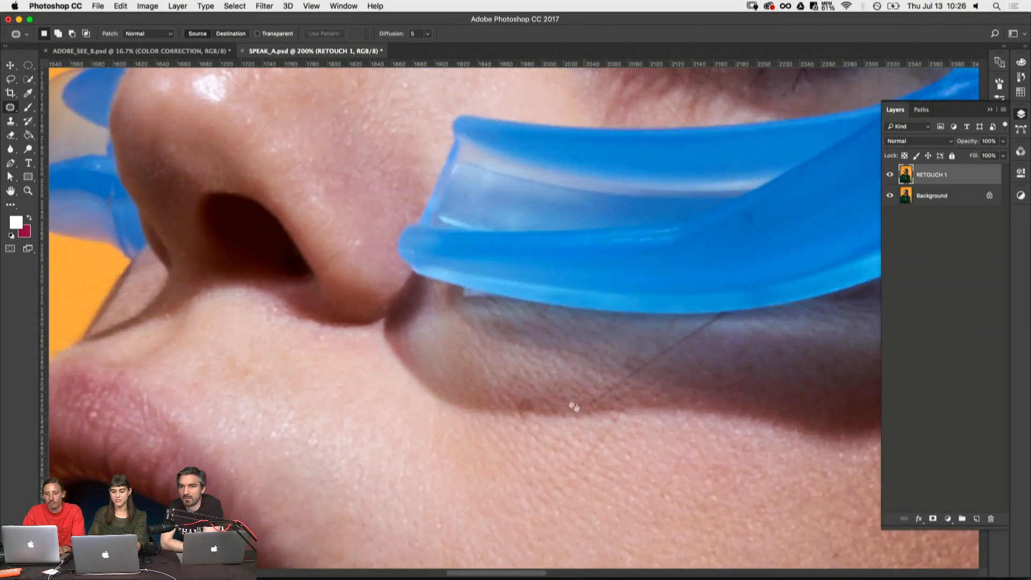
pyautogui.moveTo(573, 406); pyautogui.dragTo(386, 173)
pyautogui.moveTo(580, 252)
pyautogui.mouseDown()
pyautogui.moveTo(435, 177)
pyautogui.moveTo(334, 502)
pyautogui.mouseUp()
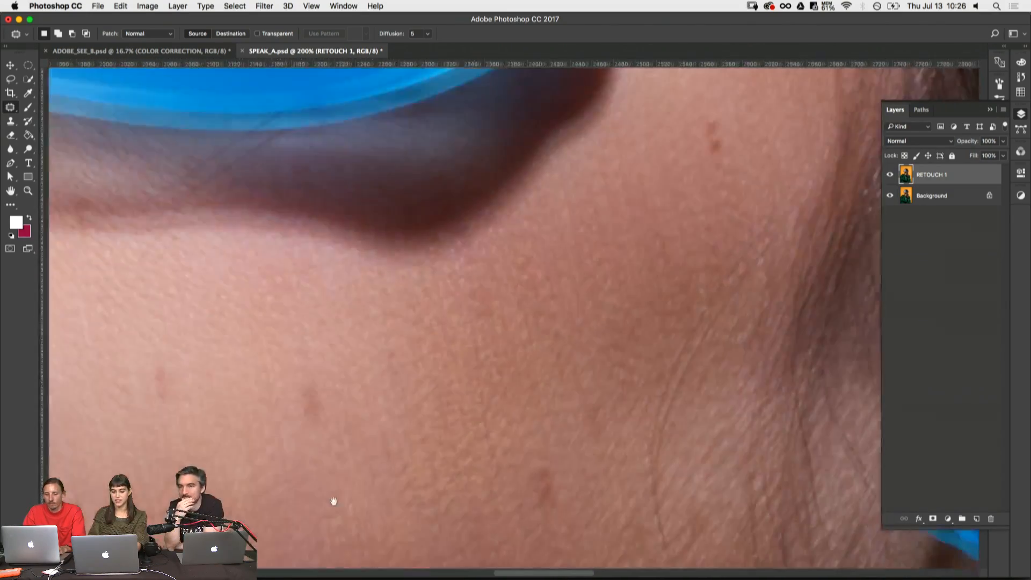
pyautogui.moveTo(401, 235); pyautogui.dragTo(411, 267)
pyautogui.moveTo(380, 224); pyautogui.dragTo(582, 369)
pyautogui.moveTo(528, 394)
pyautogui.mouseDown()
pyautogui.moveTo(501, 478)
pyautogui.moveTo(507, 532)
pyautogui.mouseUp()
pyautogui.moveTo(532, 202); pyautogui.dragTo(409, 340)
pyautogui.moveTo(623, 223); pyautogui.dragTo(501, 321)
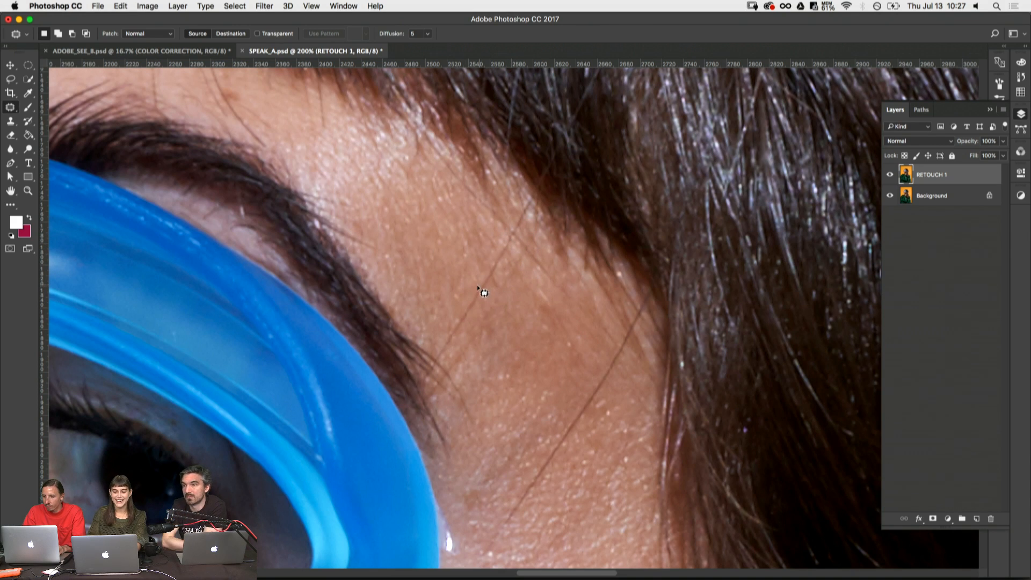
# - Patch out most of the thin stray hair running from the hairline toward the outer end of the eyebrow with nearby skin
pyautogui.moveTo(477, 285)
pyautogui.mouseDown()
pyautogui.moveTo(457, 320)
pyautogui.moveTo(491, 298)
pyautogui.moveTo(482, 278)
pyautogui.moveTo(439, 348)
pyautogui.moveTo(456, 321)
pyautogui.mouseUp()
pyautogui.press('super+d')
pyautogui.moveTo(458, 332)
pyautogui.mouseDown()
pyautogui.moveTo(499, 345)
pyautogui.moveTo(454, 369)
pyautogui.moveTo(471, 340)
pyautogui.moveTo(484, 382)
pyautogui.mouseUp()
pyautogui.press('super+d')
pyautogui.press('super+d')
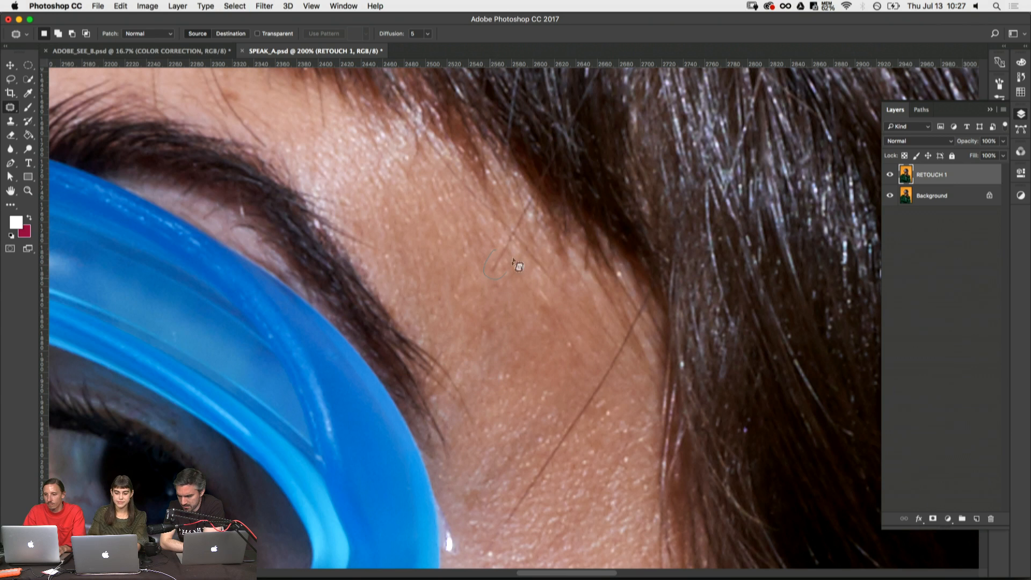
pyautogui.moveTo(507, 258); pyautogui.dragTo(475, 263)
# - Patch out the long diagonal hair across the temple section by section, from its lower end up toward the hairline
pyautogui.press('super+d')
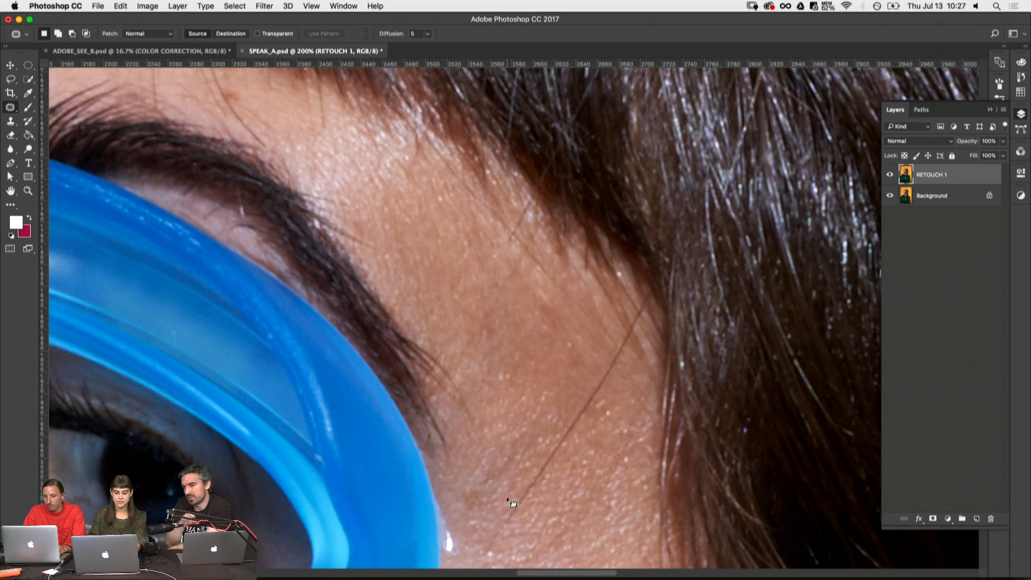
pyautogui.moveTo(538, 486)
pyautogui.mouseDown()
pyautogui.moveTo(505, 496)
pyautogui.moveTo(544, 517)
pyautogui.mouseUp()
pyautogui.press('super+d')
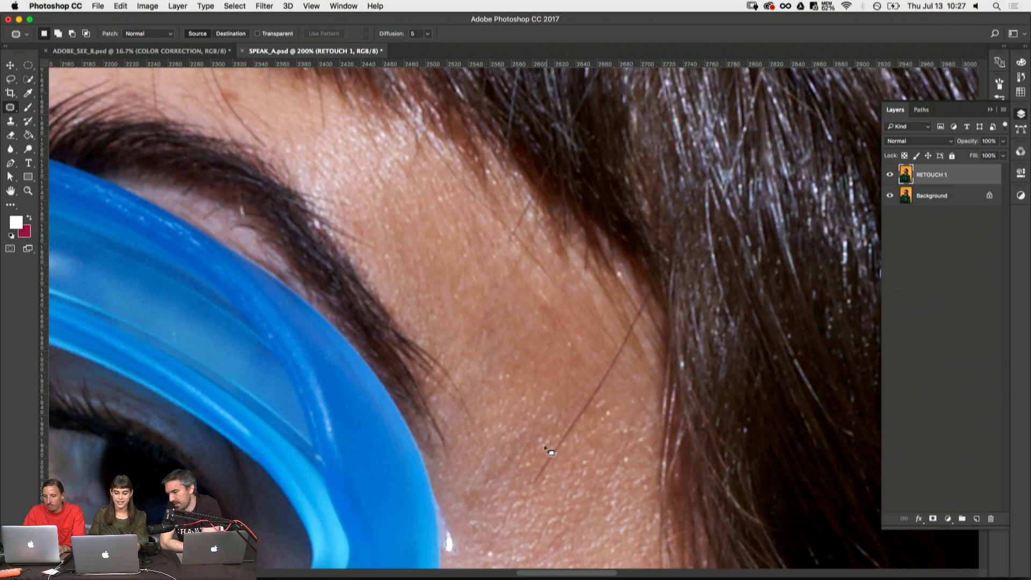
pyautogui.moveTo(568, 421)
pyautogui.mouseDown()
pyautogui.moveTo(535, 458)
pyautogui.moveTo(567, 496)
pyautogui.mouseUp()
pyautogui.press('super+d')
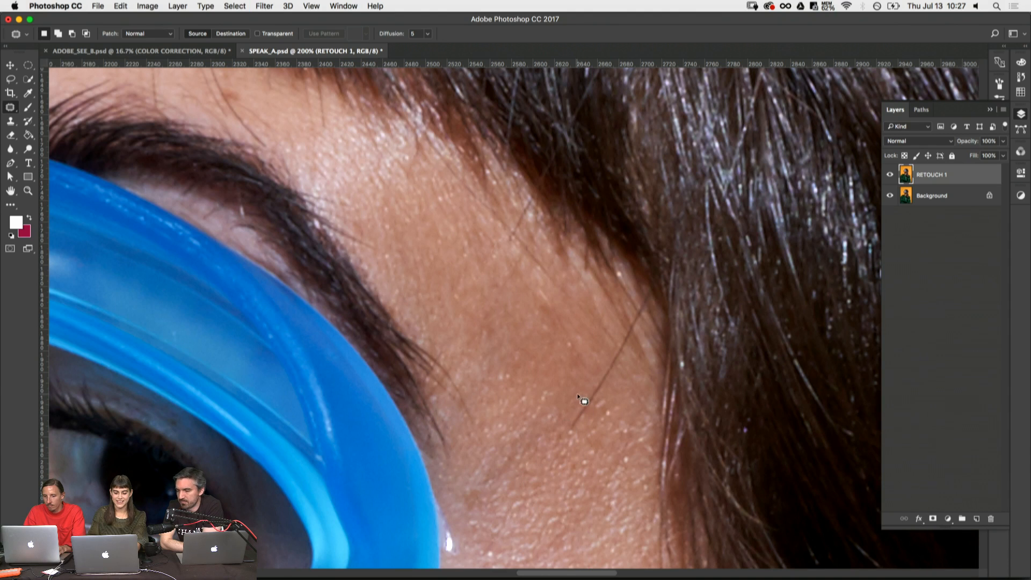
pyautogui.moveTo(598, 381)
pyautogui.mouseDown()
pyautogui.moveTo(575, 397)
pyautogui.moveTo(550, 446)
pyautogui.mouseUp()
pyautogui.press('super+d')
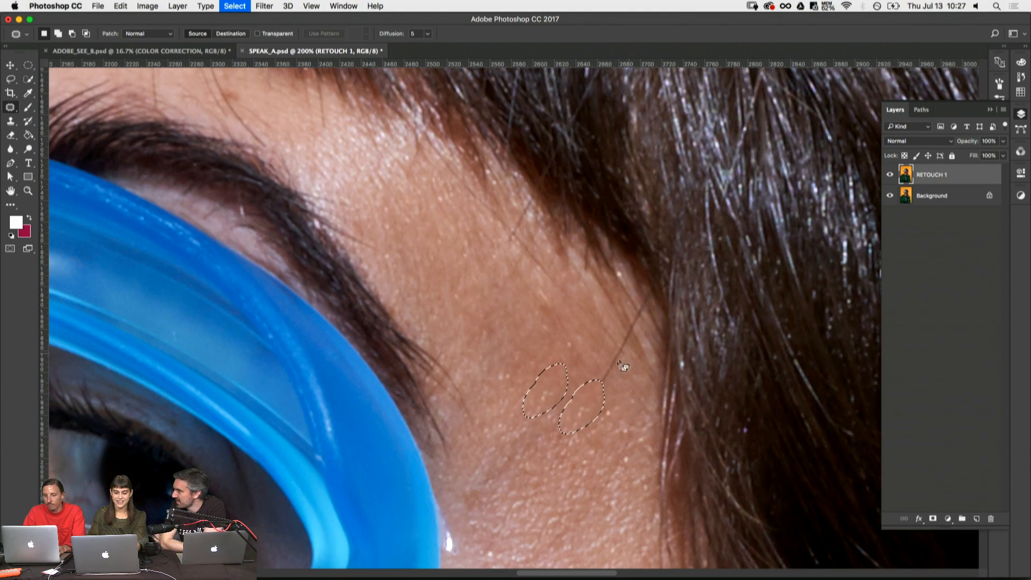
pyautogui.moveTo(614, 340)
pyautogui.mouseDown()
pyautogui.moveTo(614, 388)
pyautogui.moveTo(612, 373)
pyautogui.mouseUp()
pyautogui.moveTo(615, 367)
pyautogui.mouseDown()
pyautogui.moveTo(572, 362)
pyautogui.moveTo(571, 433)
pyautogui.moveTo(545, 458)
pyautogui.moveTo(565, 495)
pyautogui.mouseUp()
pyautogui.press('super+d')
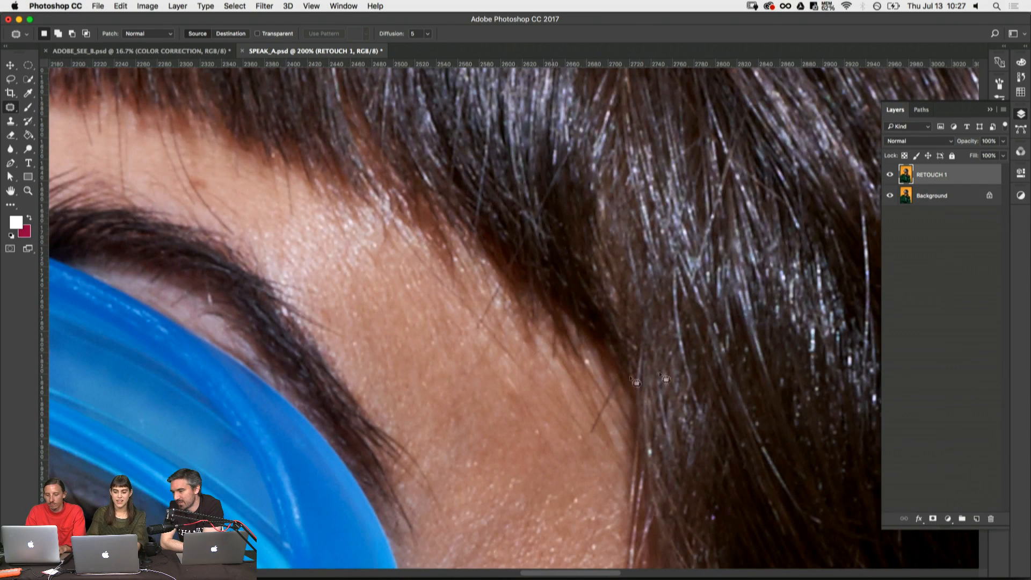
# - Compare the retouched portrait with the original by isolating the Background layer and restoring RETOUCH 1, keeping RETOUCH 1 active
pyautogui.press('super+minus')
pyautogui.press('super+minus')
pyautogui.press('super+minus')
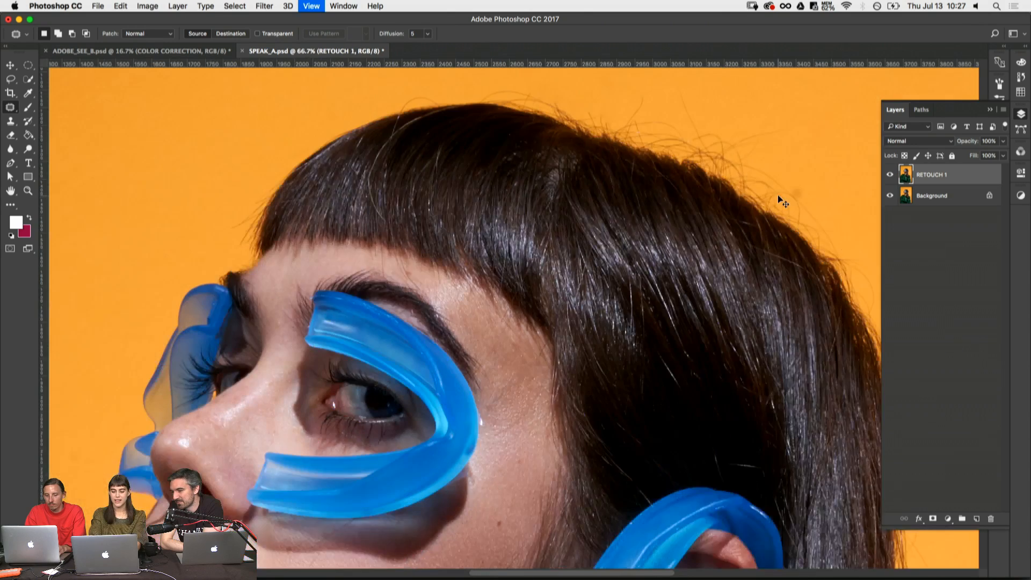
pyautogui.keyDown('alt'); pyautogui.click(890, 195); pyautogui.keyUp('alt')
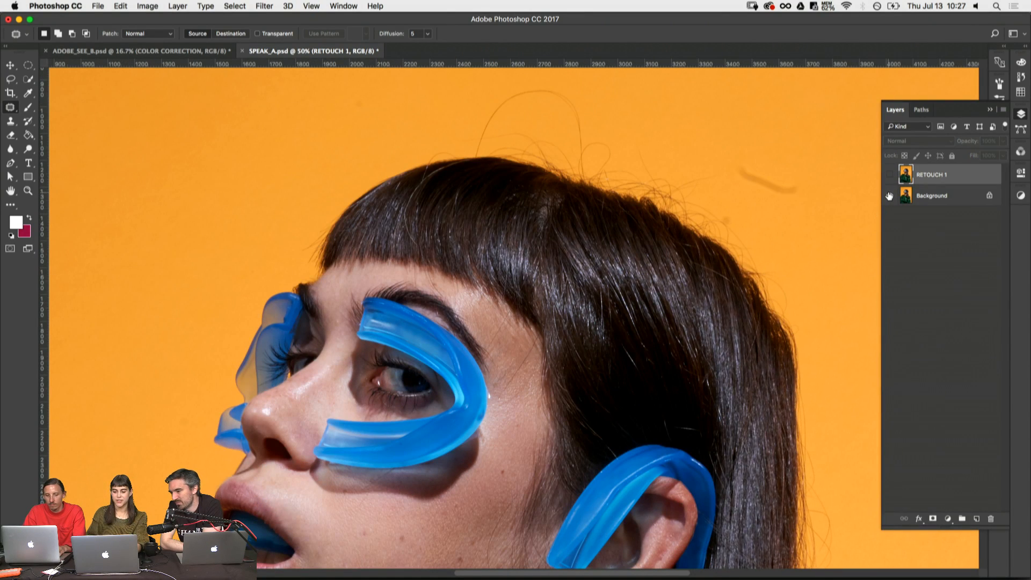
pyautogui.keyDown('alt'); pyautogui.click(890, 195); pyautogui.keyUp('alt')
pyautogui.keyDown('alt'); pyautogui.click(890, 196); pyautogui.keyUp('alt')
pyautogui.keyDown('alt'); pyautogui.click(891, 198); pyautogui.keyUp('alt')
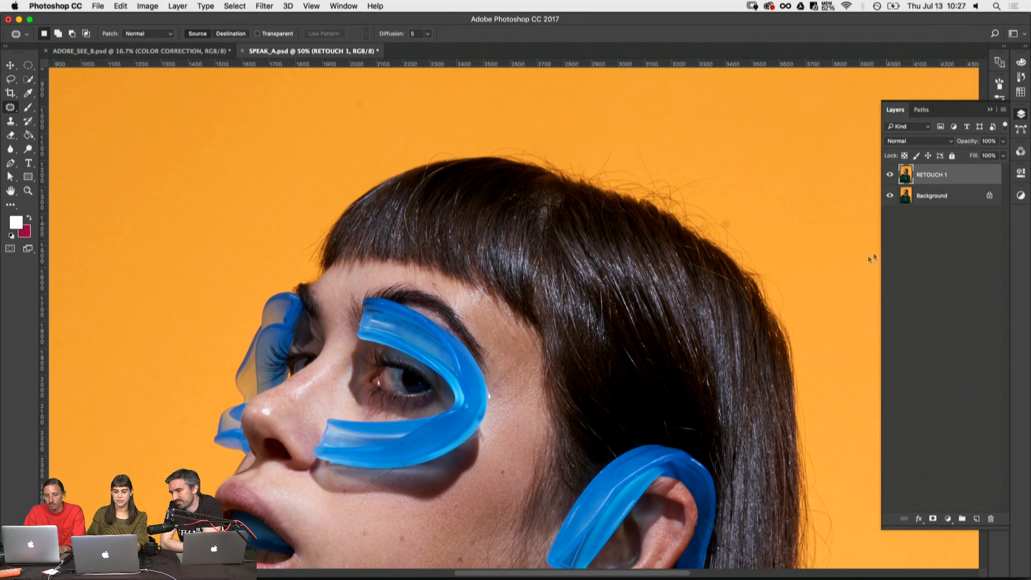
pyautogui.click(939, 203)
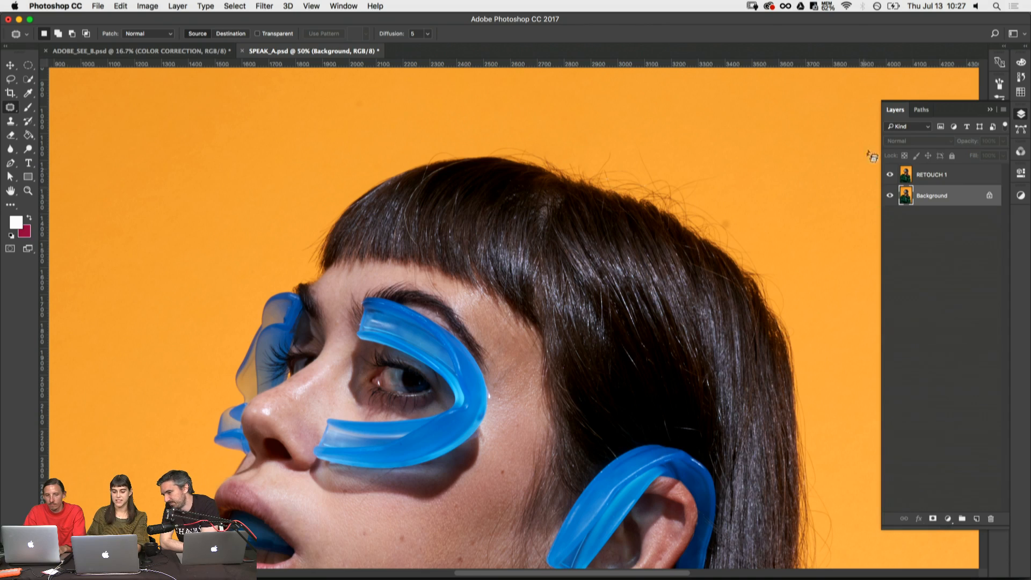
pyautogui.scroll(-5, 830, 288)
pyautogui.hotkey('alt', ']')
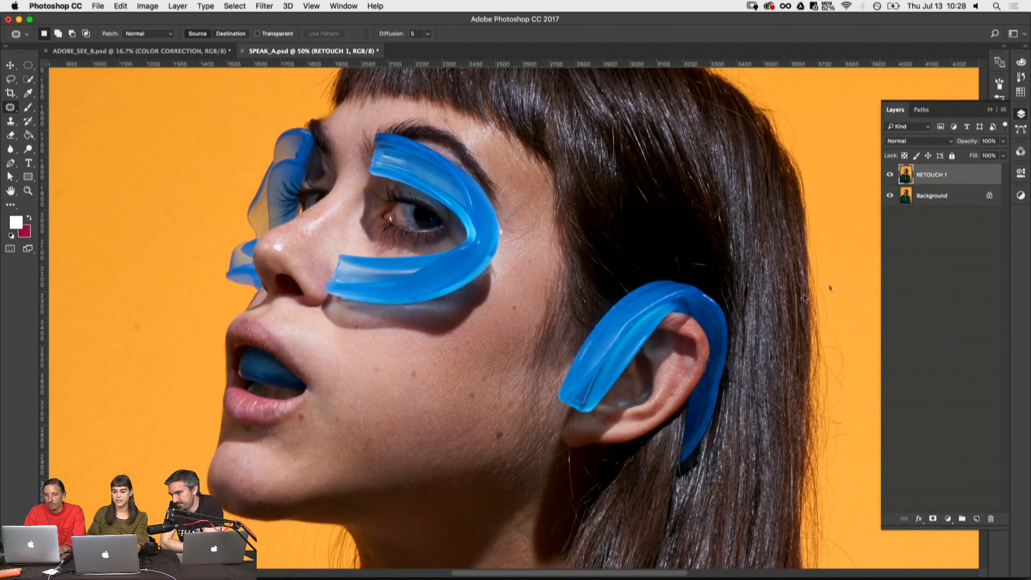
# - Examine the temple, outer brow and forehead hairline up close for remaining stray hairs
pyautogui.moveTo(662, 238); pyautogui.dragTo(662, 330)
pyautogui.press('z')
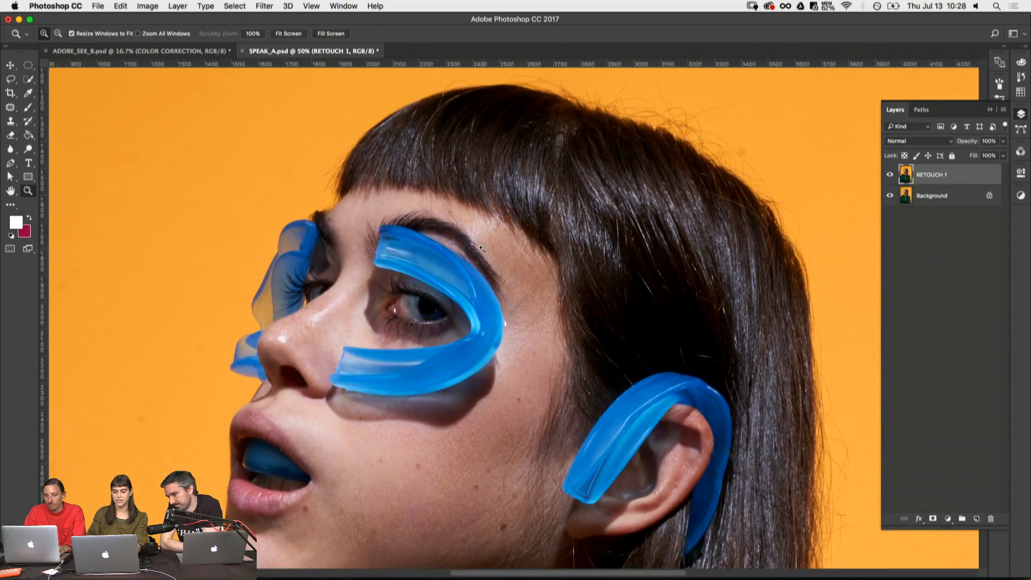
pyautogui.moveTo(481, 248); pyautogui.dragTo(636, 401)
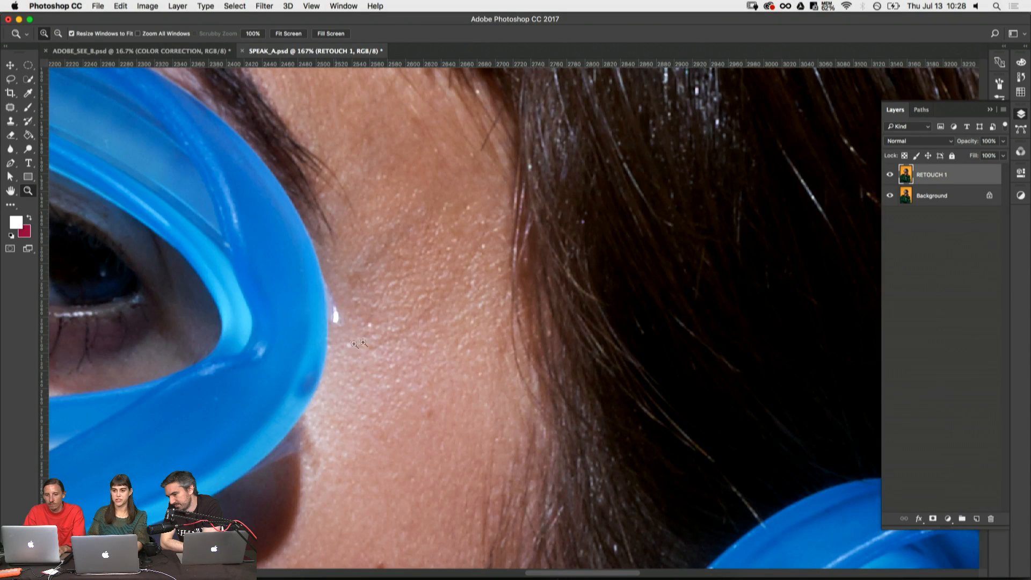
pyautogui.press('j')
pyautogui.moveTo(547, 251); pyautogui.dragTo(608, 310)
pyautogui.moveTo(522, 237); pyautogui.dragTo(604, 406)
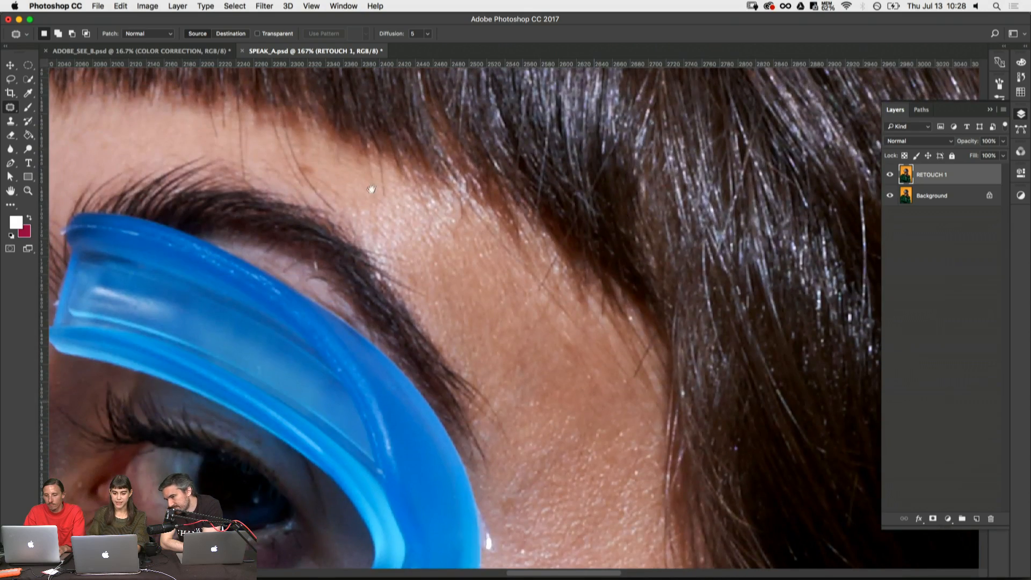
pyautogui.moveTo(371, 188); pyautogui.dragTo(515, 339)
pyautogui.moveTo(389, 267)
pyautogui.mouseDown()
pyautogui.moveTo(488, 398)
pyautogui.moveTo(472, 424)
pyautogui.moveTo(417, 421)
pyautogui.moveTo(435, 422)
pyautogui.moveTo(402, 409)
pyautogui.mouseUp()
# - Patch out the short thin hair hanging below the fringe onto the middle of the forehead at 200%
pyautogui.press('z')
pyautogui.click(504, 419)
pyautogui.press('j')
pyautogui.press('super+z')
pyautogui.press('super+d')
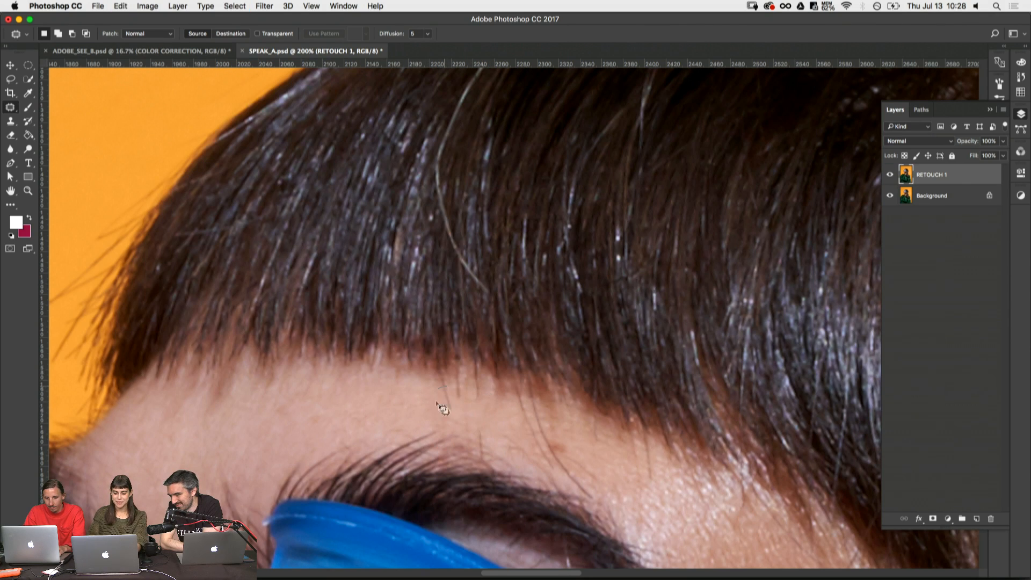
pyautogui.press('super+d')
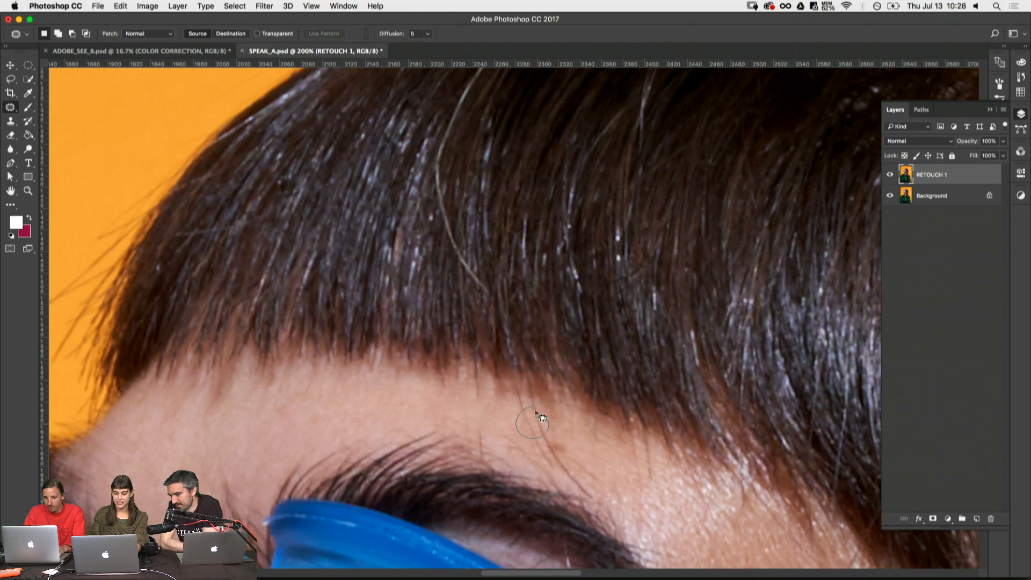
# - Patch out the upper part and lower tip of the long strand hanging from the fringe toward the eyebrow
pyautogui.moveTo(540, 415); pyautogui.dragTo(530, 408)
pyautogui.press('super+d')
pyautogui.scroll(-4, 475, 372)
pyautogui.hscroll(3, 475, 371)
pyautogui.moveTo(480, 355)
pyautogui.mouseDown()
pyautogui.moveTo(497, 377)
pyautogui.moveTo(489, 356)
pyautogui.moveTo(531, 358)
pyautogui.moveTo(491, 354)
pyautogui.moveTo(502, 353)
pyautogui.mouseUp()
pyautogui.press('super+d')
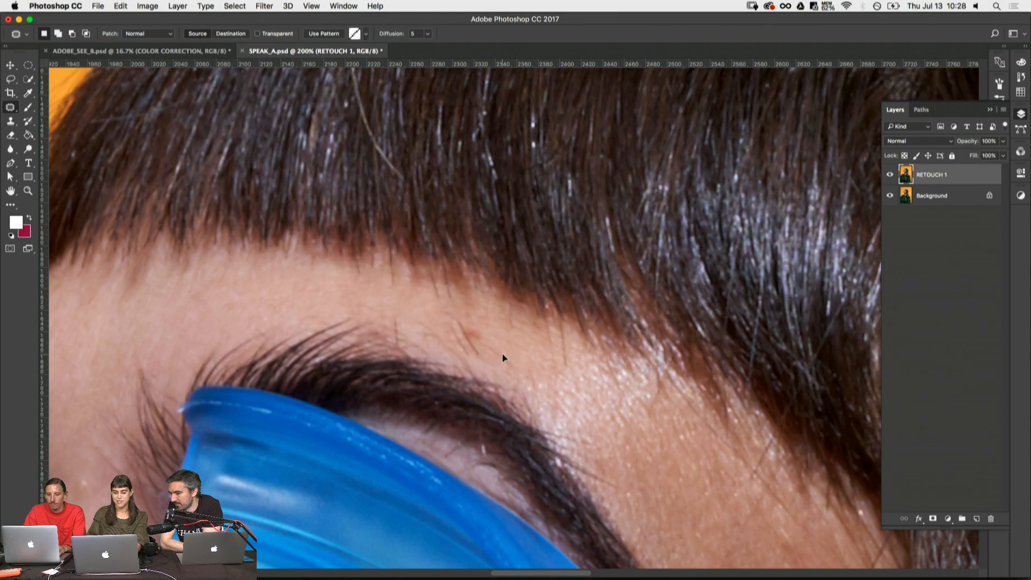
# - Patch out the remaining pieces of the strand beside the small brown spot above the eyebrow
pyautogui.press('super+d')
pyautogui.moveTo(462, 318)
pyautogui.mouseDown()
pyautogui.moveTo(471, 364)
pyautogui.moveTo(460, 327)
pyautogui.moveTo(409, 315)
pyautogui.moveTo(424, 329)
pyautogui.moveTo(478, 344)
pyautogui.mouseUp()
pyautogui.press('super+d')
pyautogui.press('super+d')
pyautogui.moveTo(476, 348); pyautogui.dragTo(505, 365)
pyautogui.press('super+d')
# - Clone clean skin over the small brown spot above the eyebrow and enlarge the Clone Stamp brush to 43 px
pyautogui.moveTo(406, 298)
pyautogui.mouseDown()
pyautogui.moveTo(522, 273)
pyautogui.moveTo(495, 262)
pyautogui.mouseUp()
pyautogui.press('s')
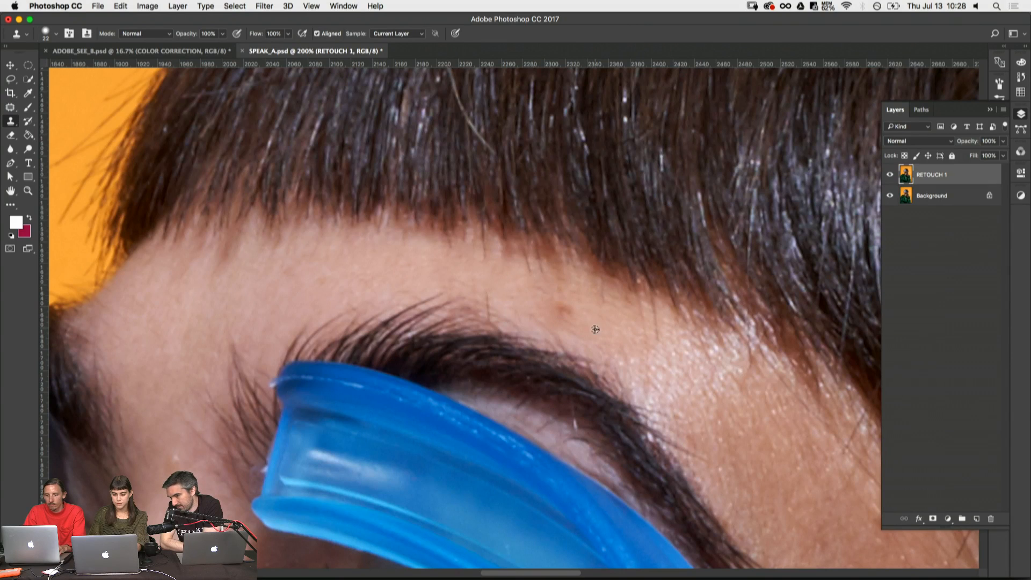
pyautogui.keyDown('alt'); pyautogui.click(595, 329); pyautogui.keyUp('alt')
pyautogui.click(560, 311)
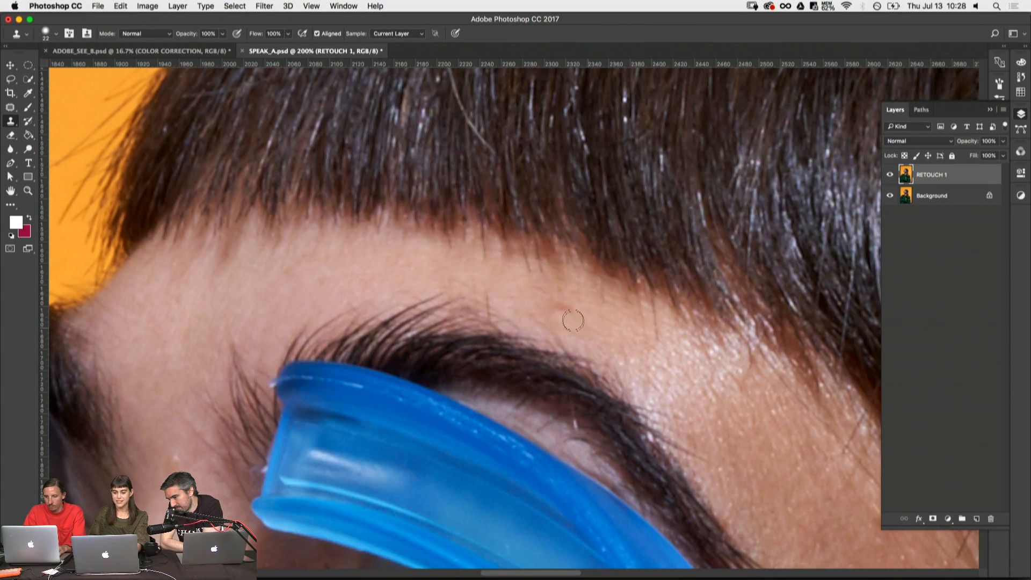
pyautogui.click(569, 323)
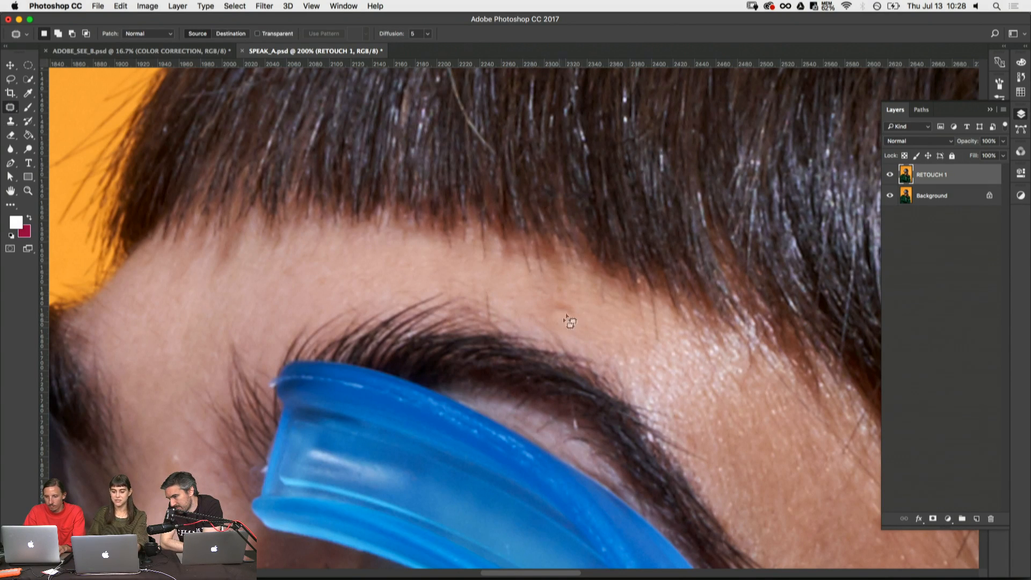
pyautogui.rightClick(596, 317)
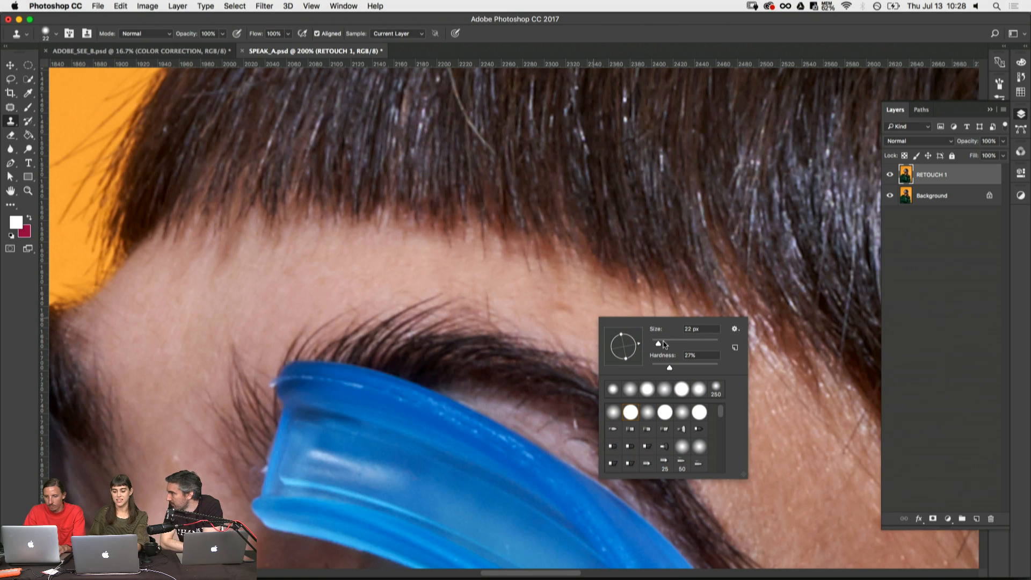
pyautogui.press('Return')
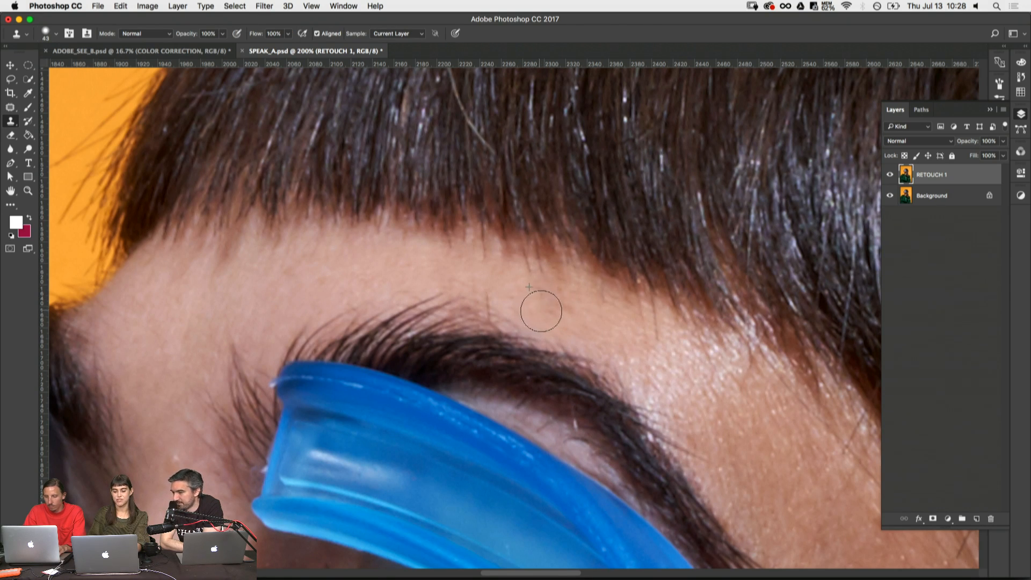
pyautogui.press('d')
# - Examine the brows, nose bridge, eyes, cheek, neck and the loose flyaways along the back edge of the long hair
pyautogui.moveTo(403, 202); pyautogui.dragTo(521, 225)
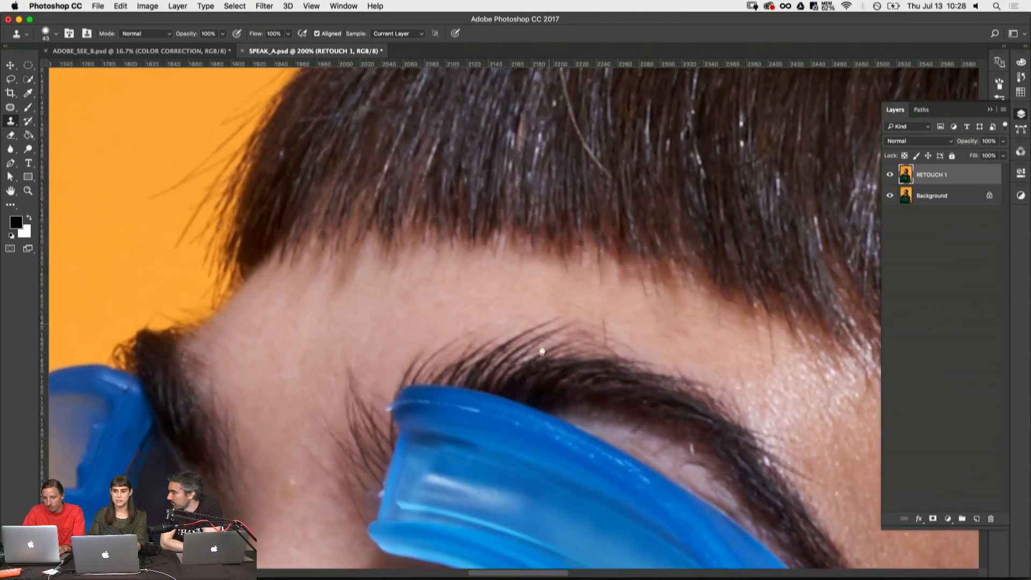
pyautogui.moveTo(357, 288); pyautogui.dragTo(459, 97)
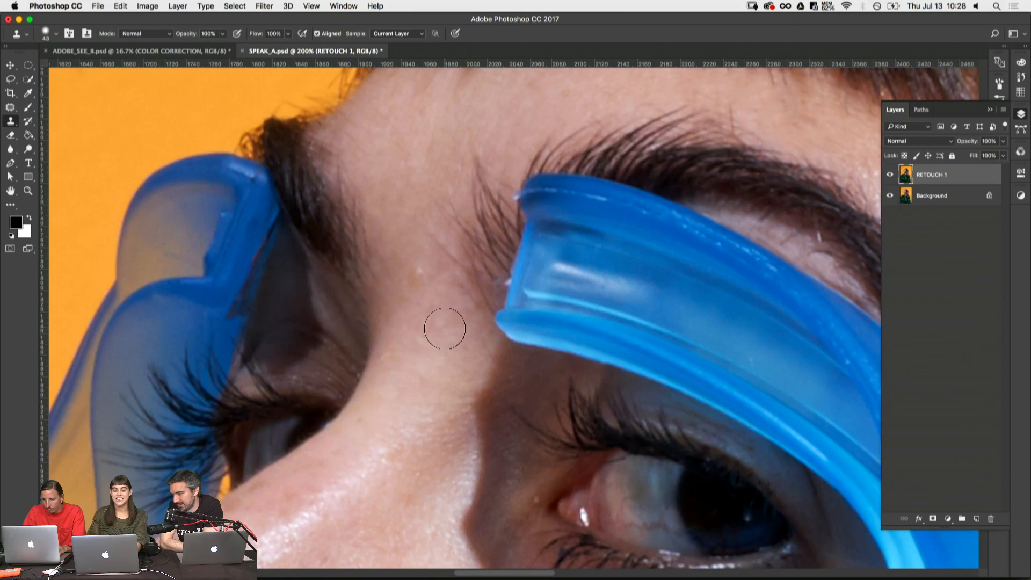
pyautogui.moveTo(500, 452); pyautogui.dragTo(533, 240)
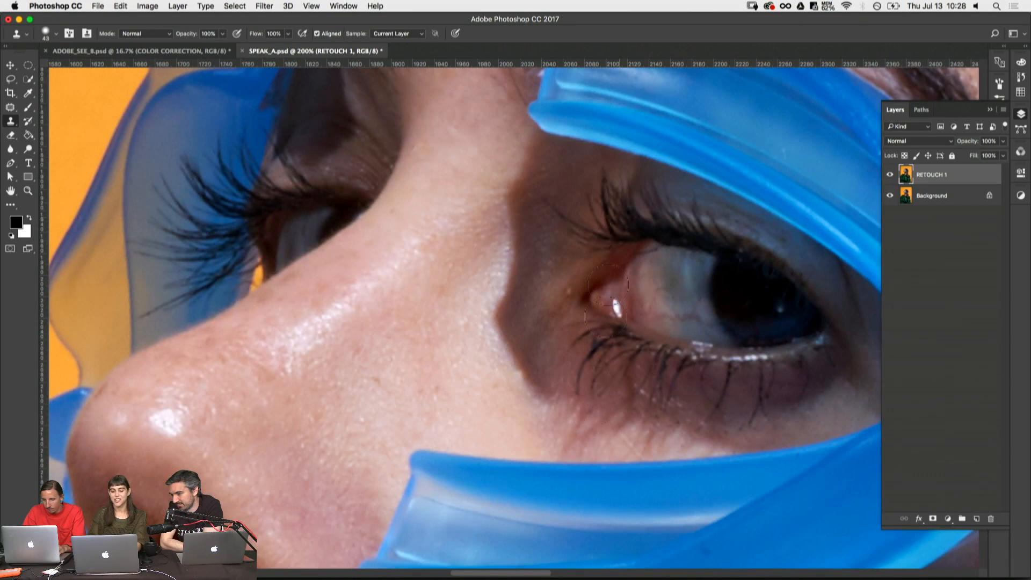
pyautogui.press('super+minus')
pyautogui.press('super+minus')
pyautogui.press('super+minus')
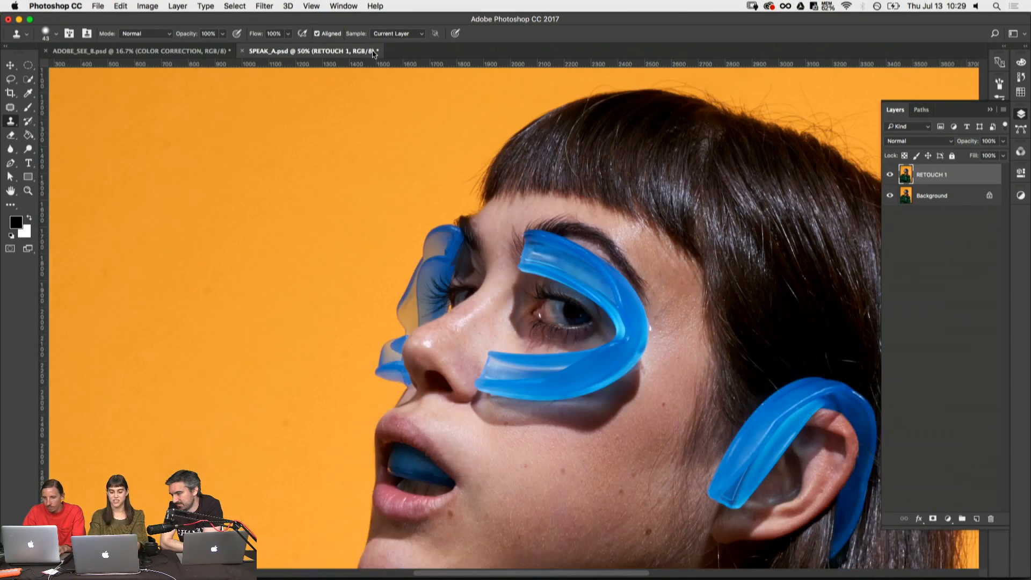
pyautogui.moveTo(606, 356); pyautogui.dragTo(505, 205)
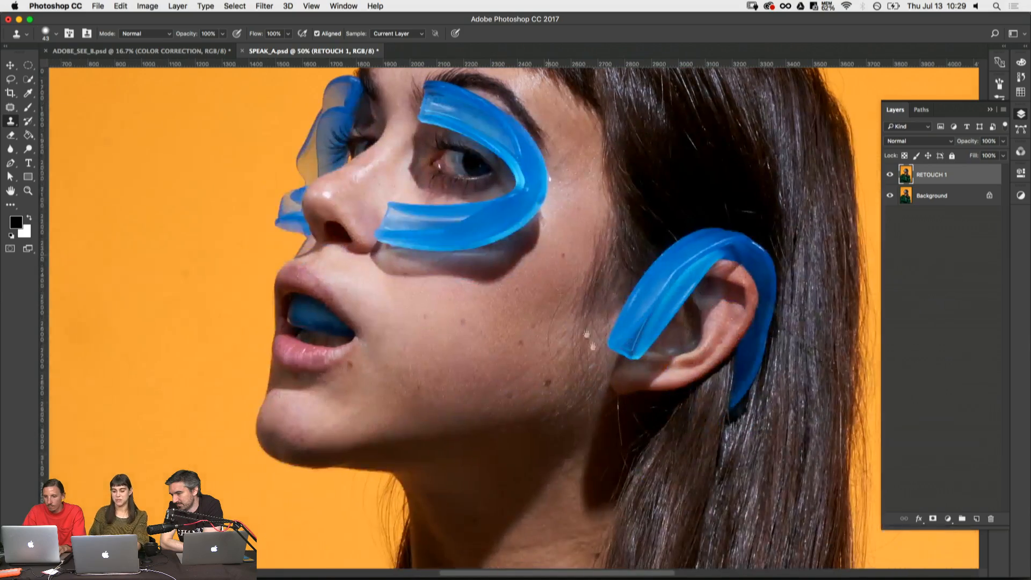
pyautogui.moveTo(562, 400); pyautogui.dragTo(432, 302)
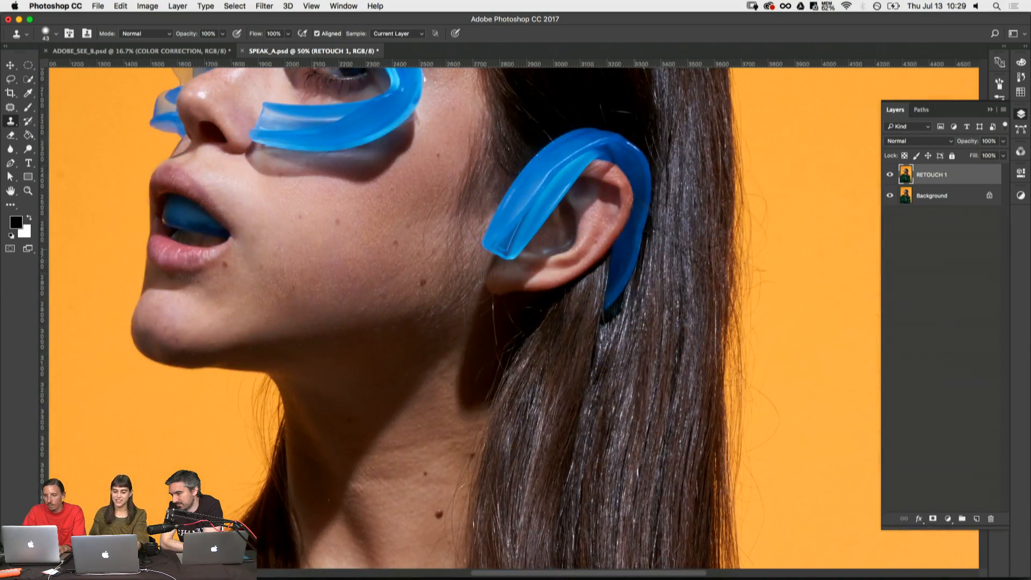
pyautogui.moveTo(692, 406); pyautogui.dragTo(456, 362)
pyautogui.press('z')
pyautogui.moveTo(511, 317); pyautogui.dragTo(617, 424)
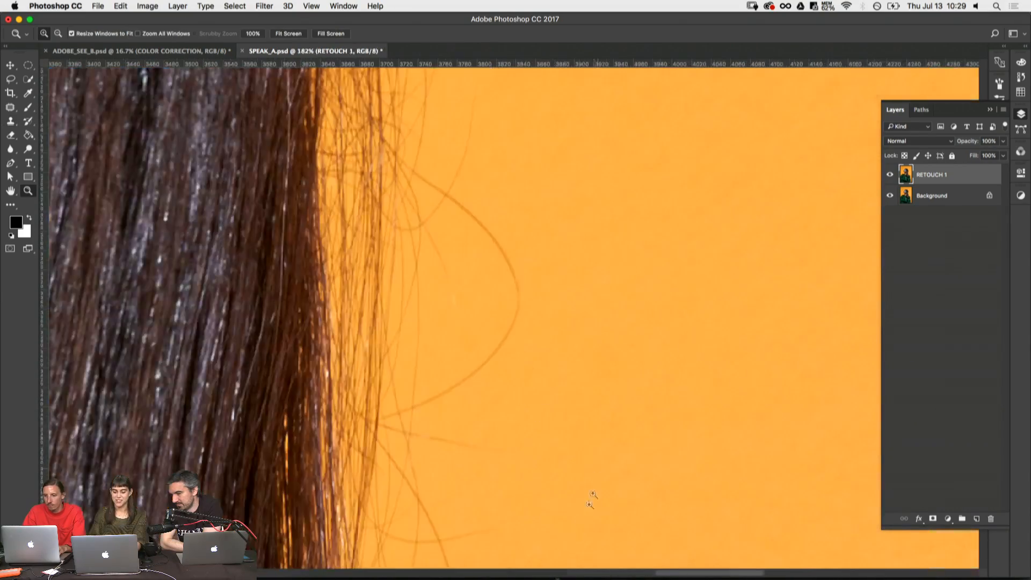
# - Switch to Capture One, dismiss the Export Completed notice and return to the SPEAK_A.psd portrait in Photoshop
pyautogui.click(557, 562)
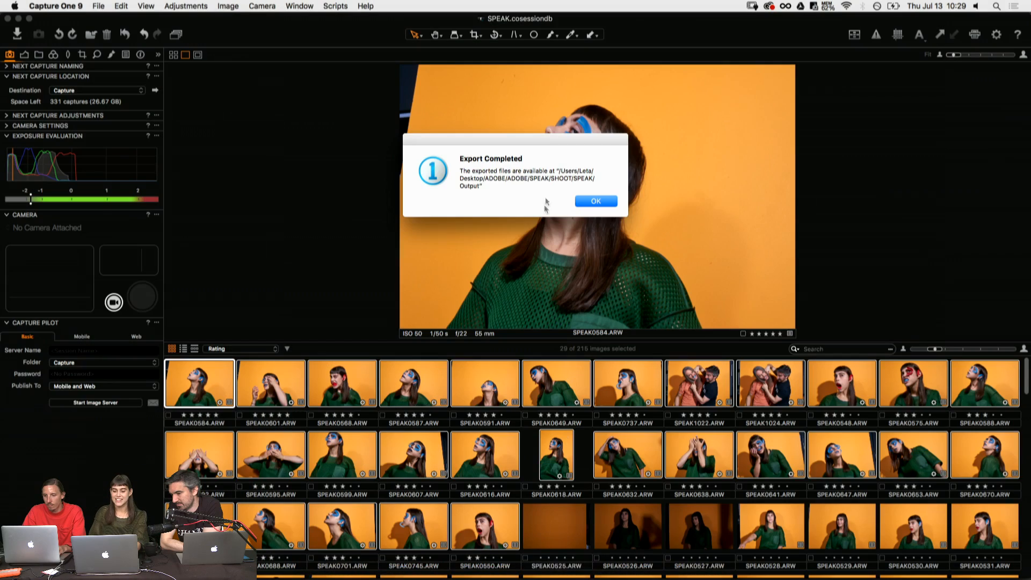
pyautogui.click(594, 201)
pyautogui.press('super+Tab')
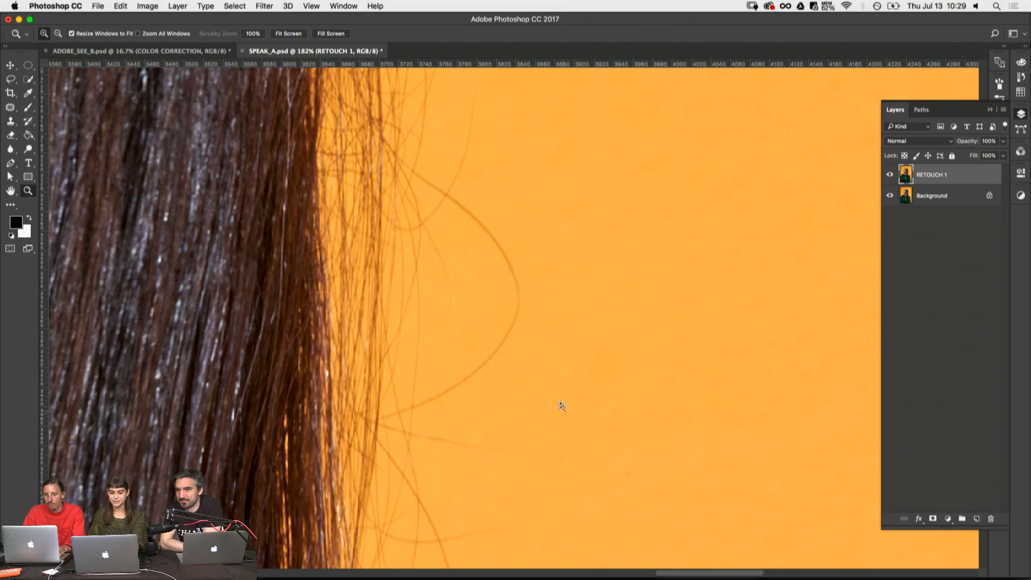
# - Quick-select the blue mouth guard piece around the near eye and the one curving over and behind the ear
pyautogui.press('s')
pyautogui.press('super+minus')
pyautogui.press('super+minus')
pyautogui.press('super+minus')
pyautogui.press('super+minus')
pyautogui.press('super+minus')
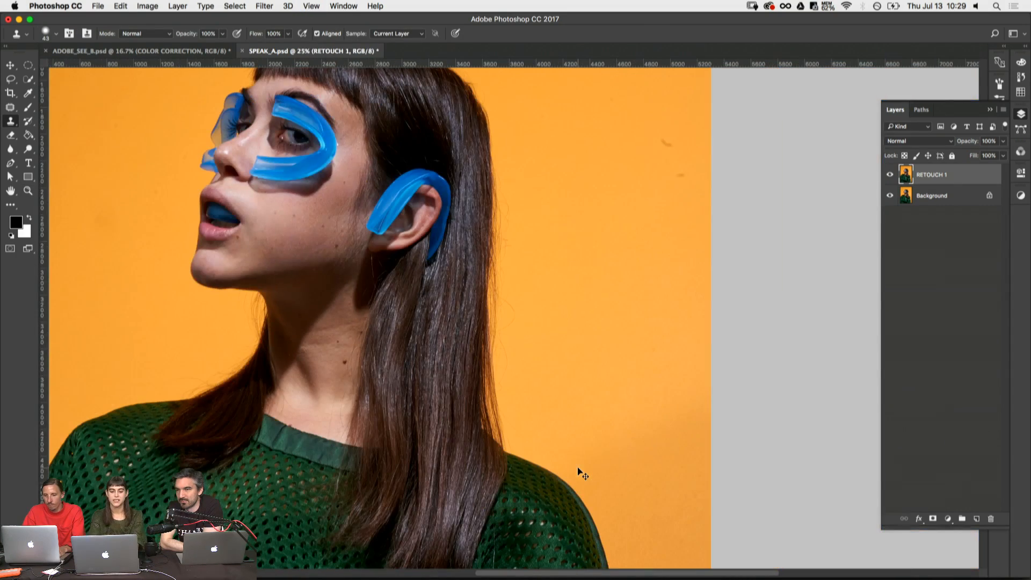
pyautogui.scroll(5, 439, 219)
pyautogui.hscroll(-5, 439, 220)
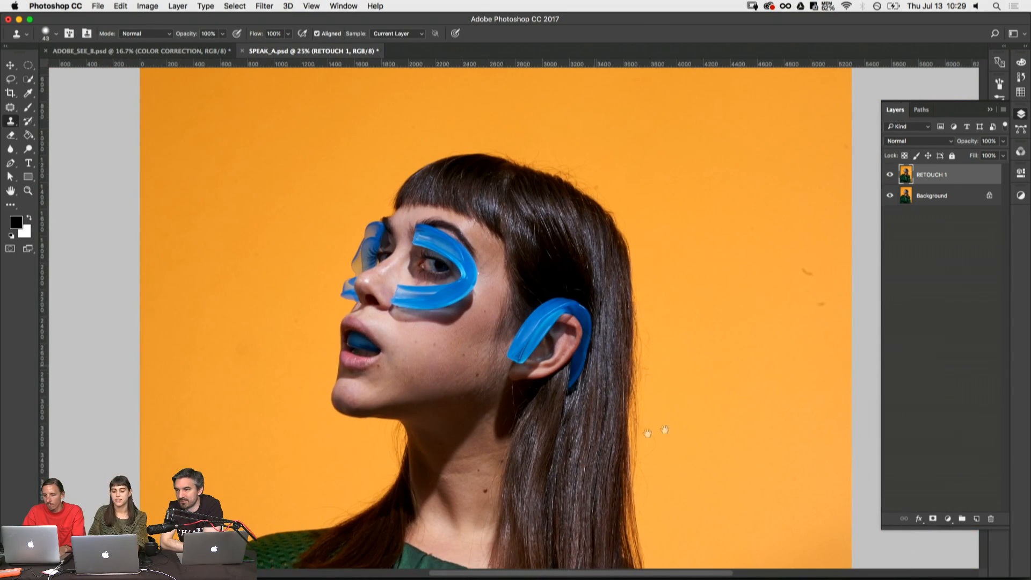
pyautogui.press('z')
pyautogui.click(479, 310)
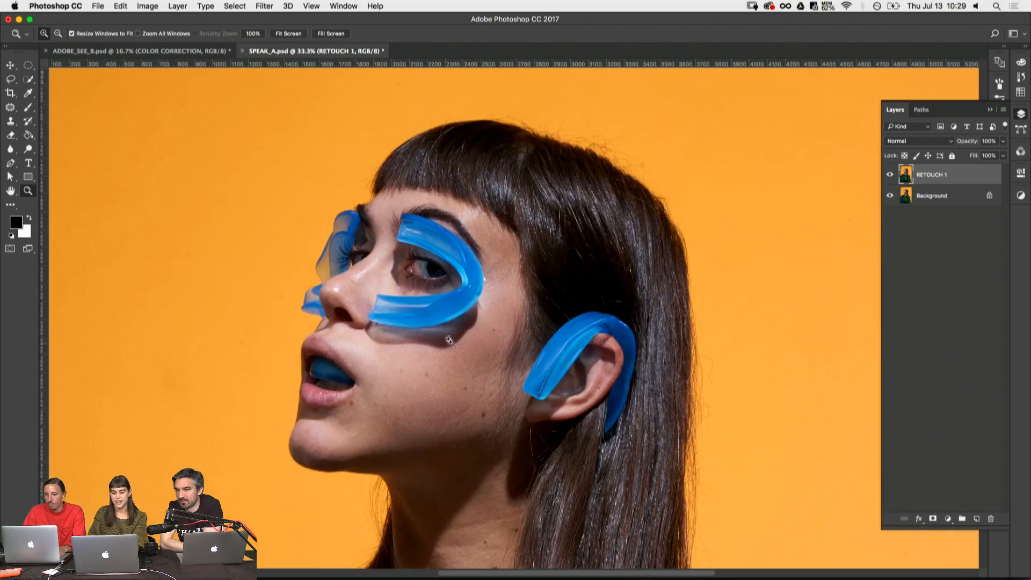
pyautogui.click(501, 312)
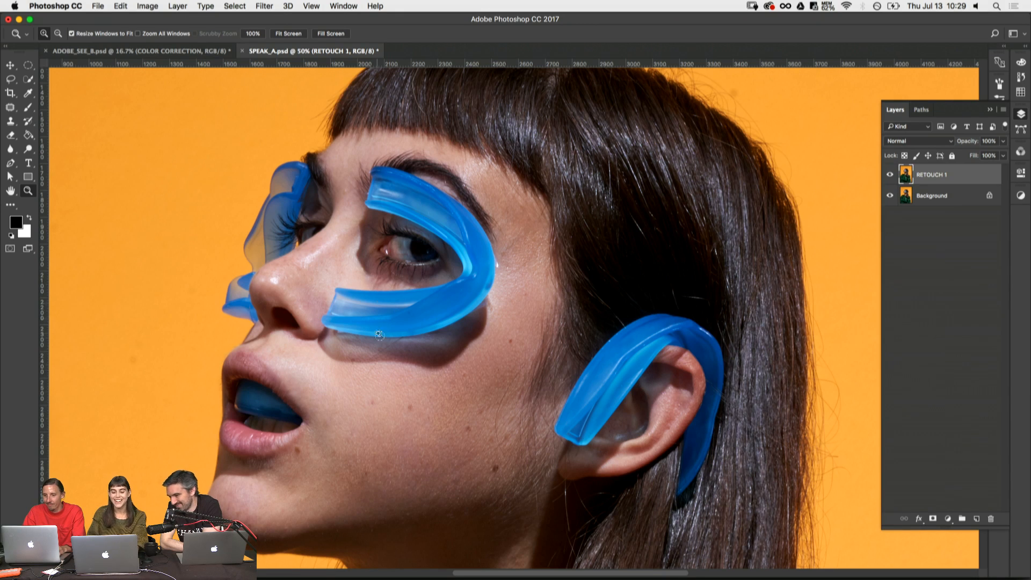
pyautogui.press('w')
pyautogui.moveTo(360, 313); pyautogui.dragTo(432, 306)
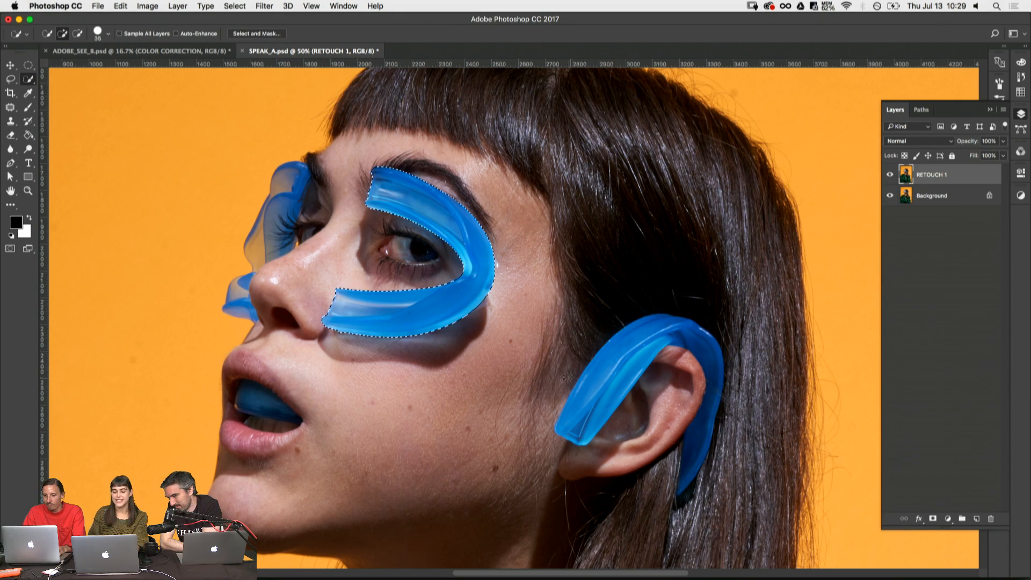
pyautogui.moveTo(596, 354); pyautogui.dragTo(697, 338)
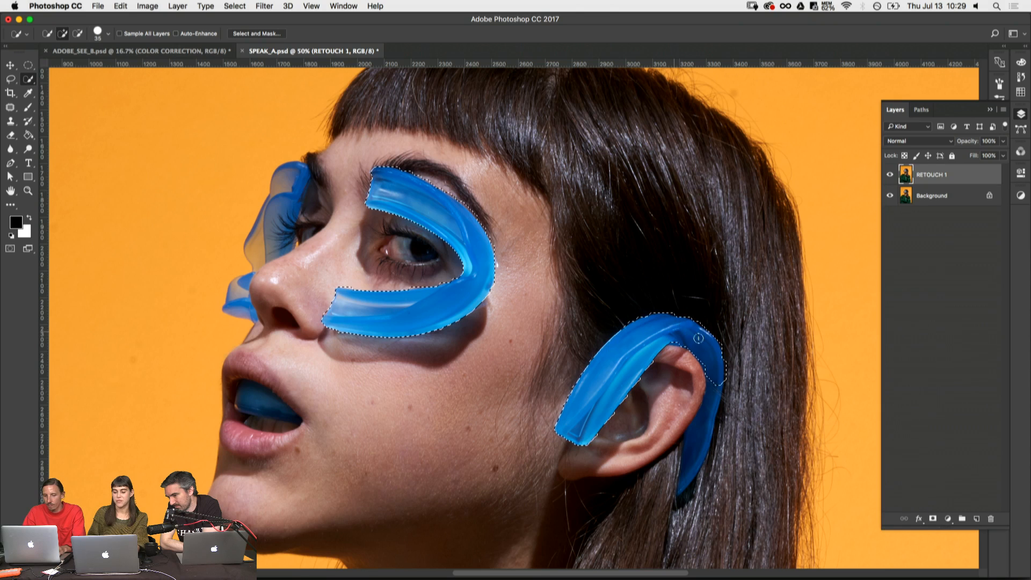
pyautogui.moveTo(712, 444)
pyautogui.mouseDown()
pyautogui.moveTo(713, 394)
pyautogui.moveTo(703, 422)
pyautogui.mouseUp()
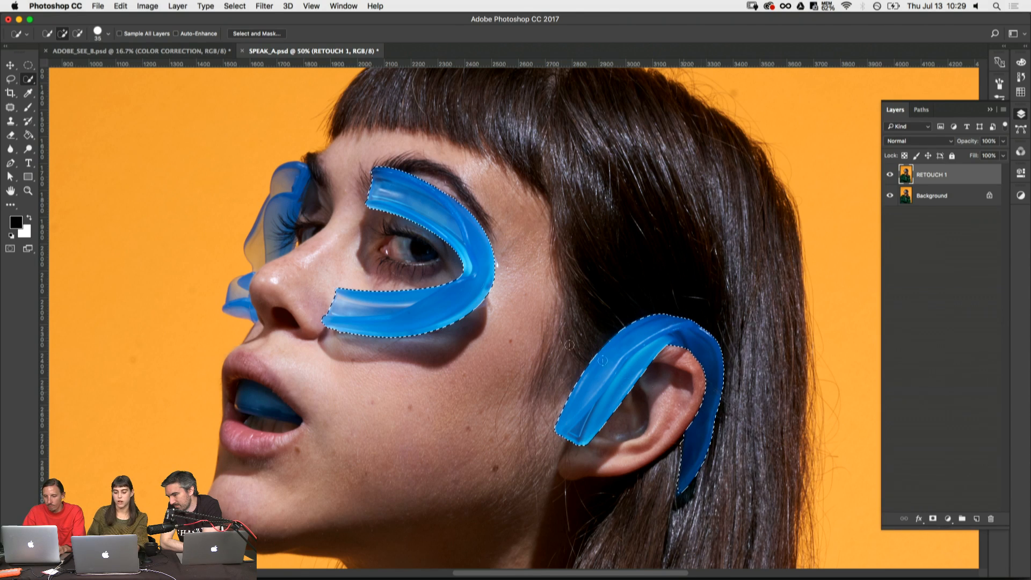
# - Add the lower and upper blue guard pieces on the far side of the nose to the selection
pyautogui.moveTo(241, 303); pyautogui.dragTo(237, 291)
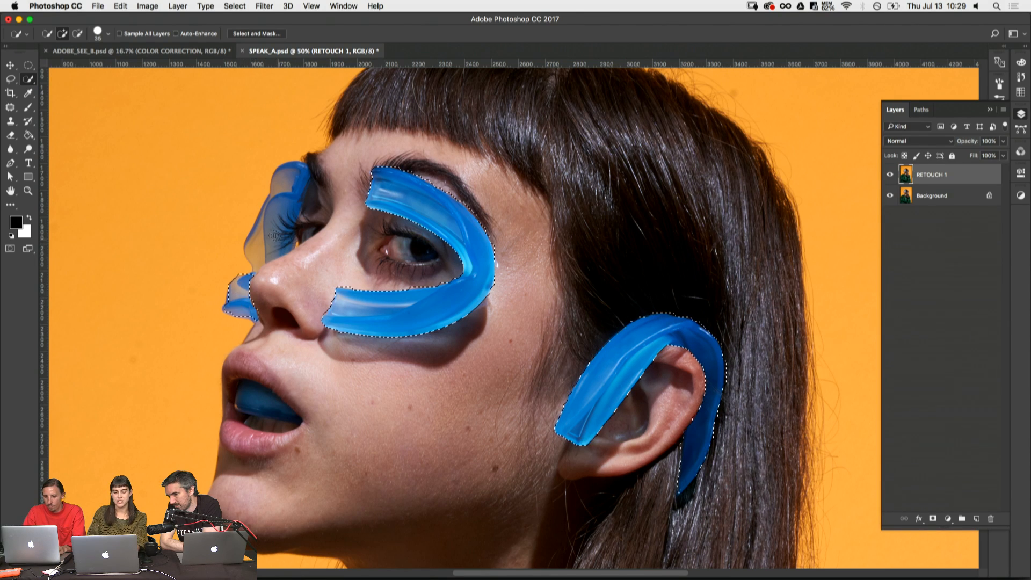
pyautogui.moveTo(259, 245); pyautogui.dragTo(273, 200)
pyautogui.keyDown('alt'); pyautogui.click(314, 226); pyautogui.keyUp('alt')
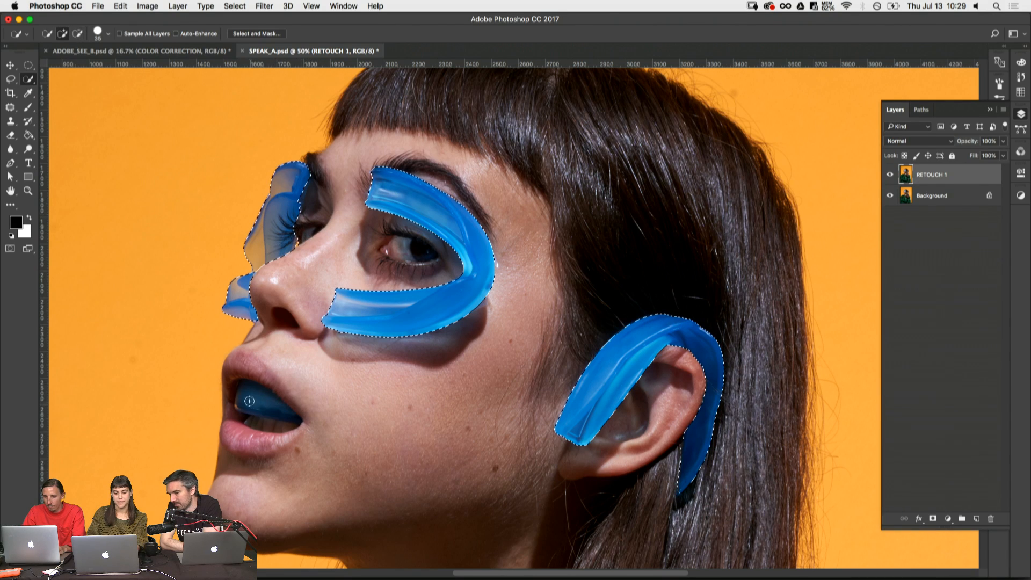
# - Add the blue guard inside the mouth to the selection, refining its edge to leave out the lips and teeth
pyautogui.moveTo(269, 403); pyautogui.dragTo(307, 435)
pyautogui.press('super+1')
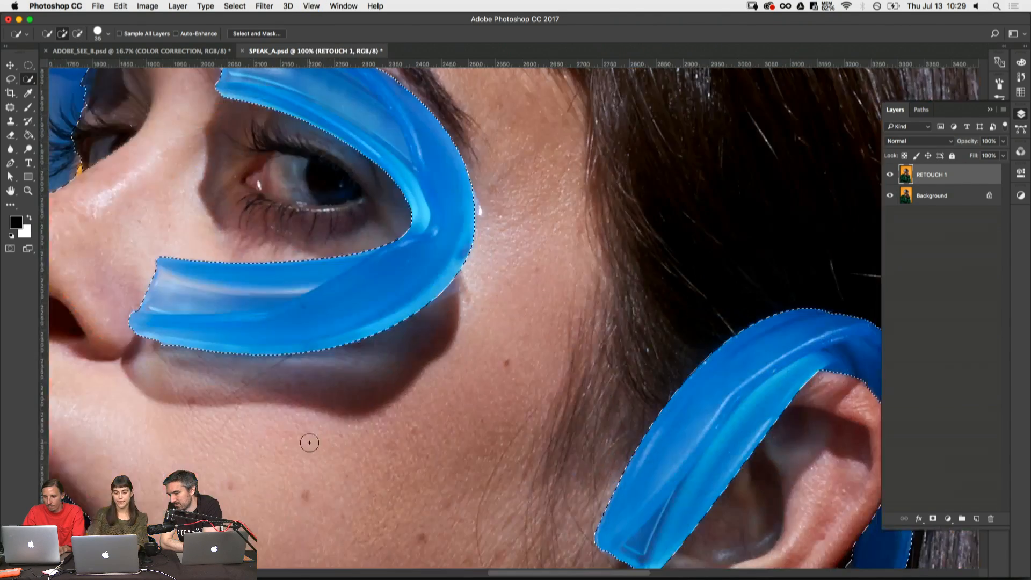
pyautogui.moveTo(418, 366)
pyautogui.mouseDown()
pyautogui.moveTo(713, 259)
pyautogui.moveTo(732, 272)
pyautogui.mouseUp()
pyautogui.press('super+z')
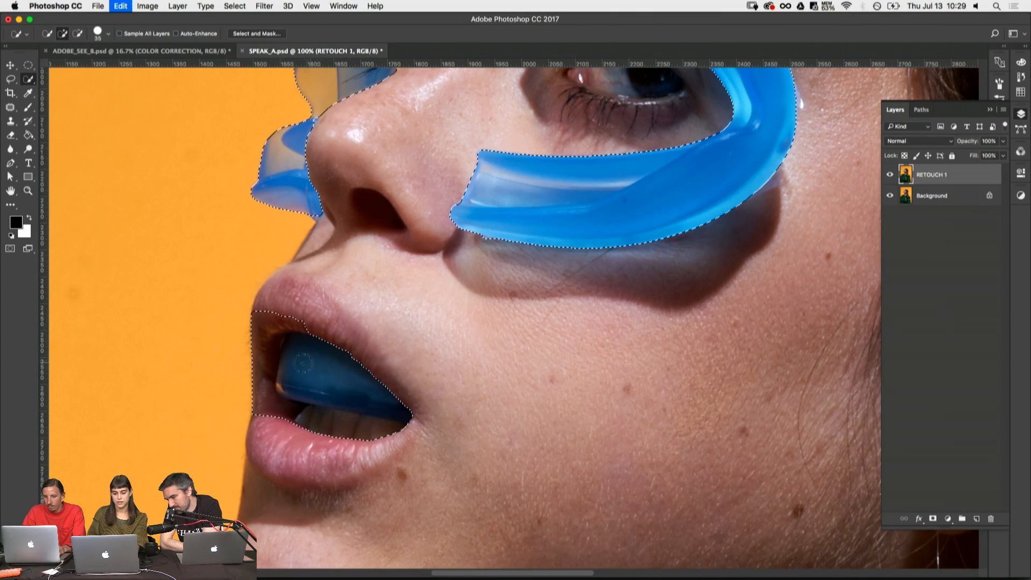
pyautogui.hotkey('shift', 'w')
pyautogui.click(300, 385)
pyautogui.hotkey('shift', 'w')
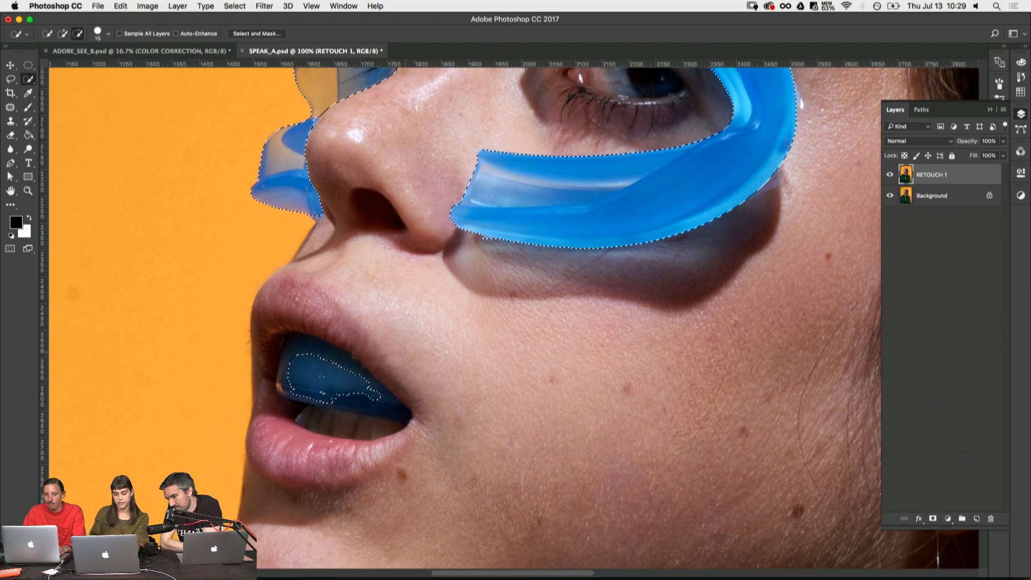
pyautogui.moveTo(301, 350); pyautogui.dragTo(291, 378)
pyautogui.moveTo(369, 447)
pyautogui.keyDown('alt'); pyautogui.mouseDown()
pyautogui.moveTo(397, 425)
pyautogui.moveTo(285, 416)
pyautogui.moveTo(260, 398)
pyautogui.moveTo(255, 370)
pyautogui.moveTo(295, 317)
pyautogui.mouseUp(); pyautogui.keyUp('alt')
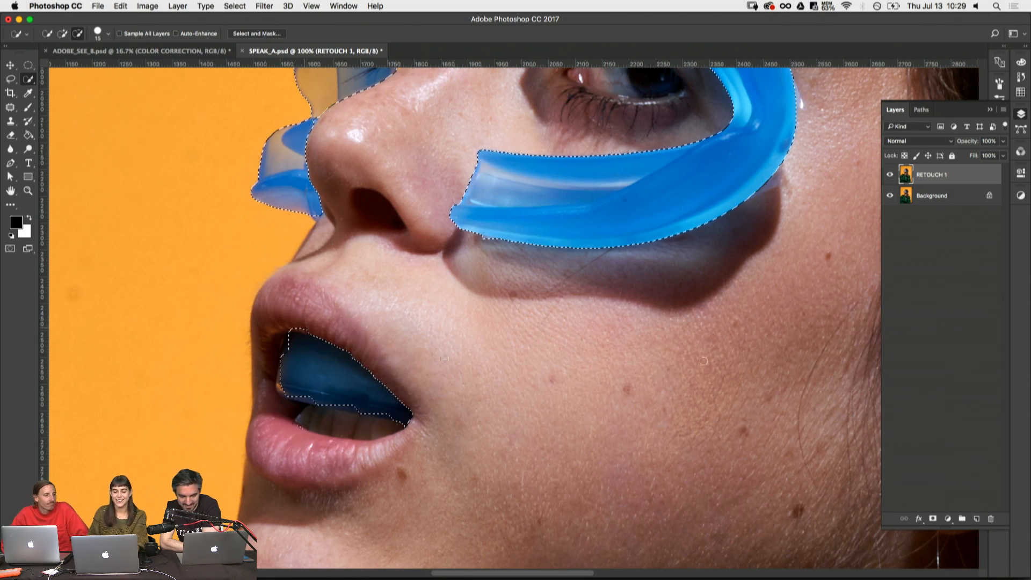
pyautogui.moveTo(290, 395); pyautogui.dragTo(284, 386)
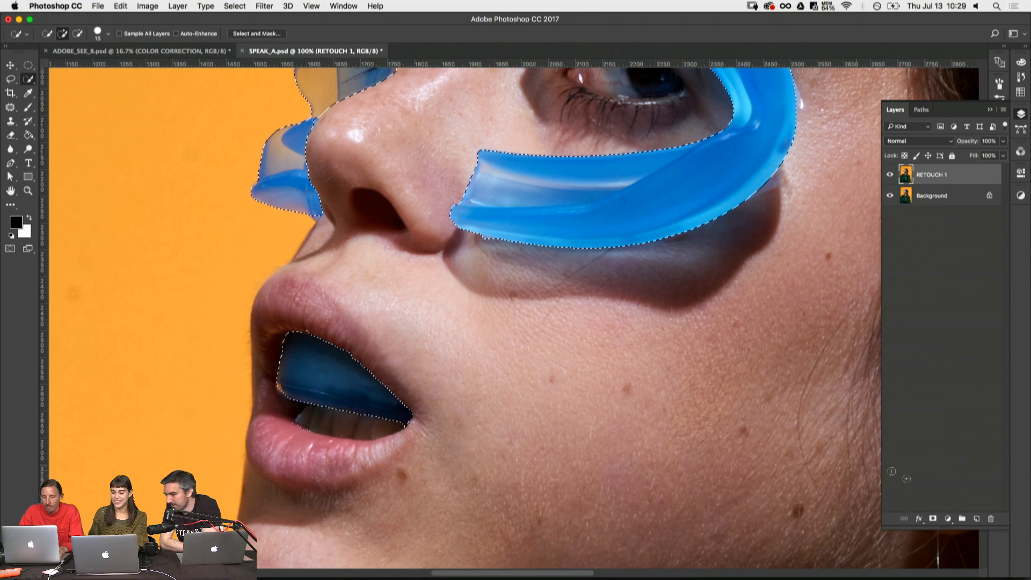
# - Create a black (000000) Solid Color fill layer masked to the selected mouth guard pieces
pyautogui.click(948, 518)
pyautogui.click(964, 529)
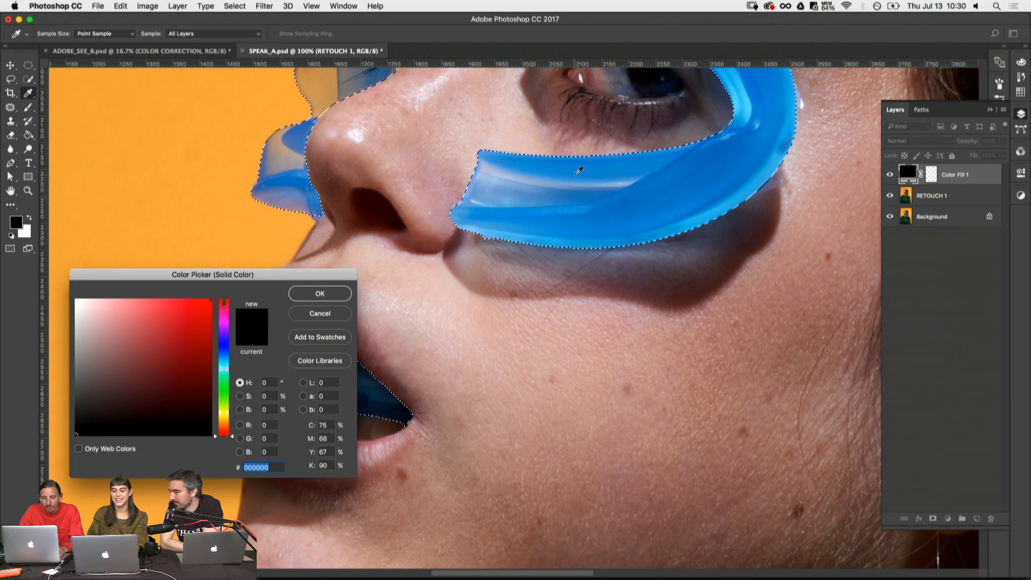
pyautogui.click(225, 346)
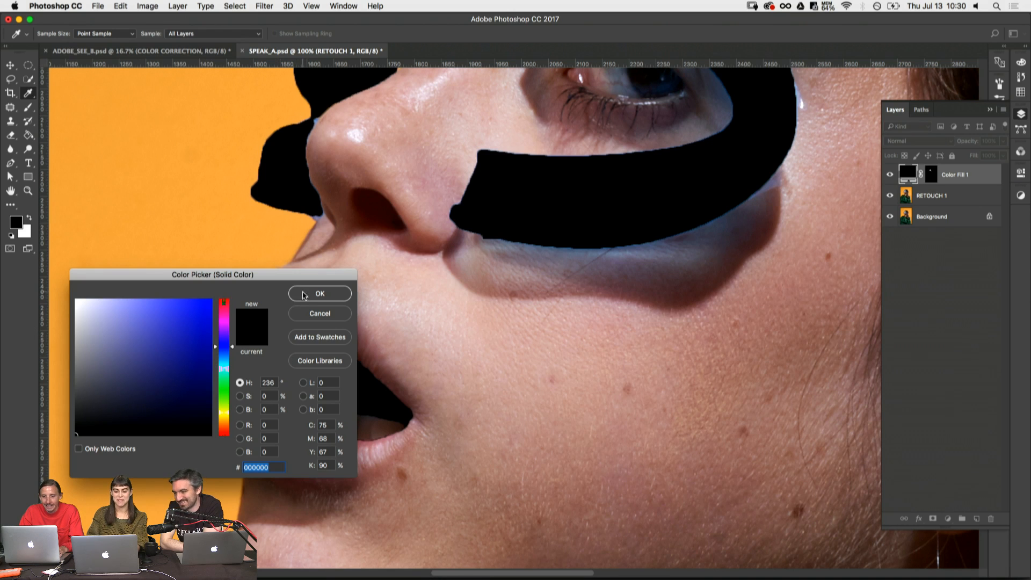
pyautogui.click(321, 293)
pyautogui.press('super+minus')
pyautogui.press('super+minus')
pyautogui.press('super+minus')
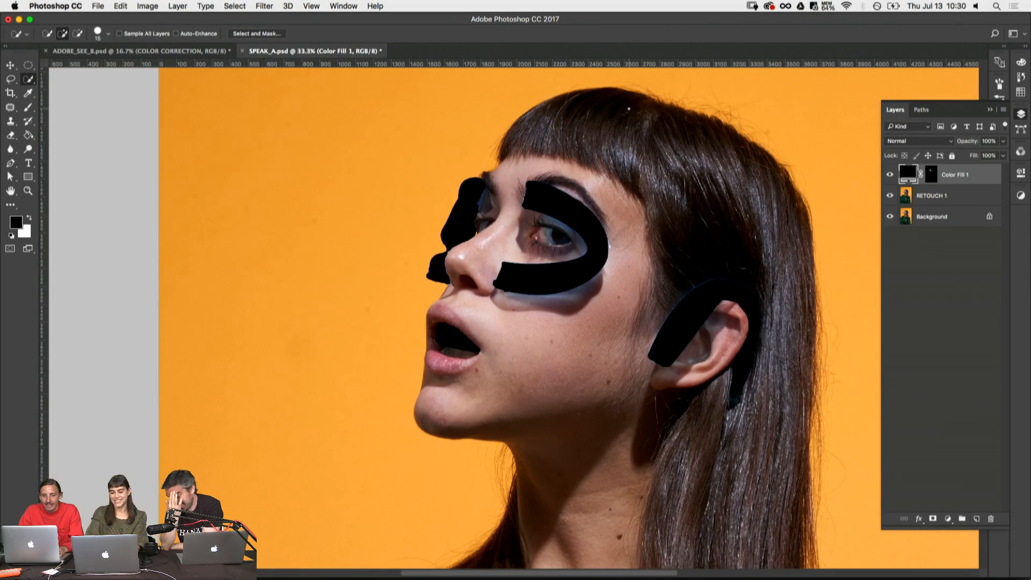
# - Hide the fill layer, recolour it to the blue 0079c7 sampled from the guard around the eye, and show it again
pyautogui.press('i')
pyautogui.click(890, 174)
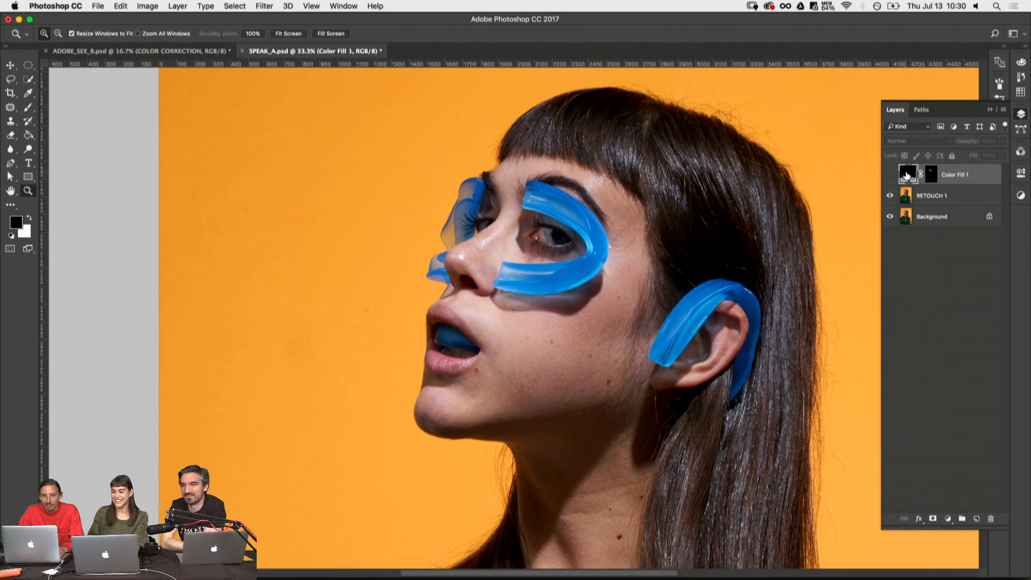
pyautogui.doubleClick(907, 172)
pyautogui.click(587, 272)
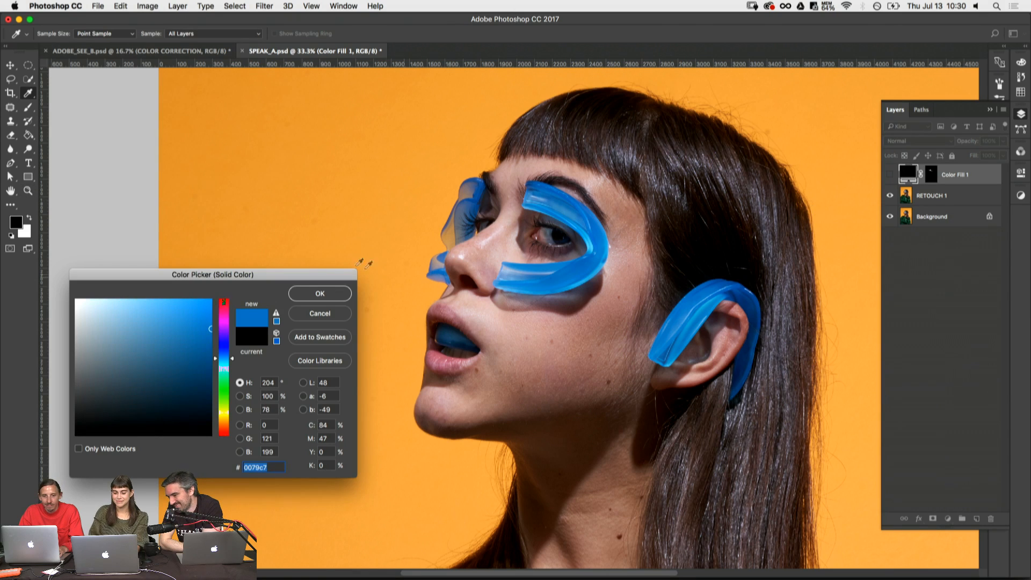
pyautogui.click(320, 293)
pyautogui.click(890, 175)
# - Set the blue fill layer's blend mode to Soft Light and compare the image with the layer off and on
pyautogui.click(914, 139)
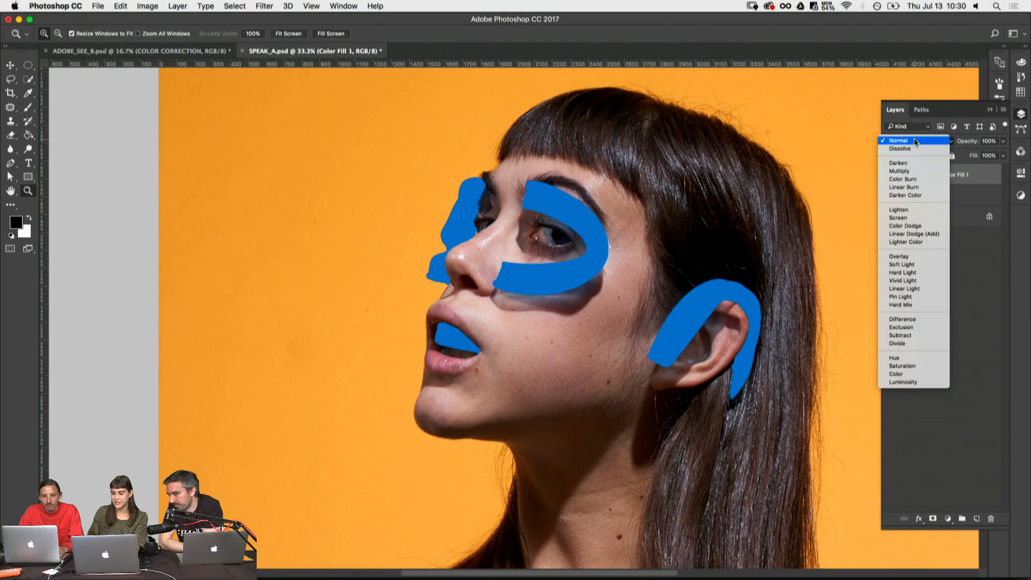
pyautogui.click(916, 263)
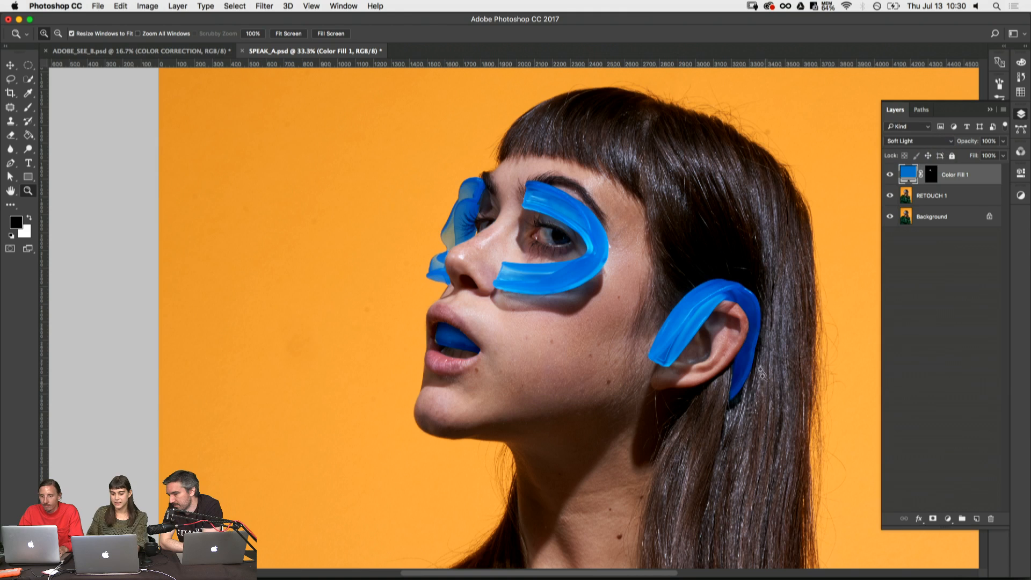
pyautogui.hscroll(5, 844, 229)
pyautogui.click(890, 174)
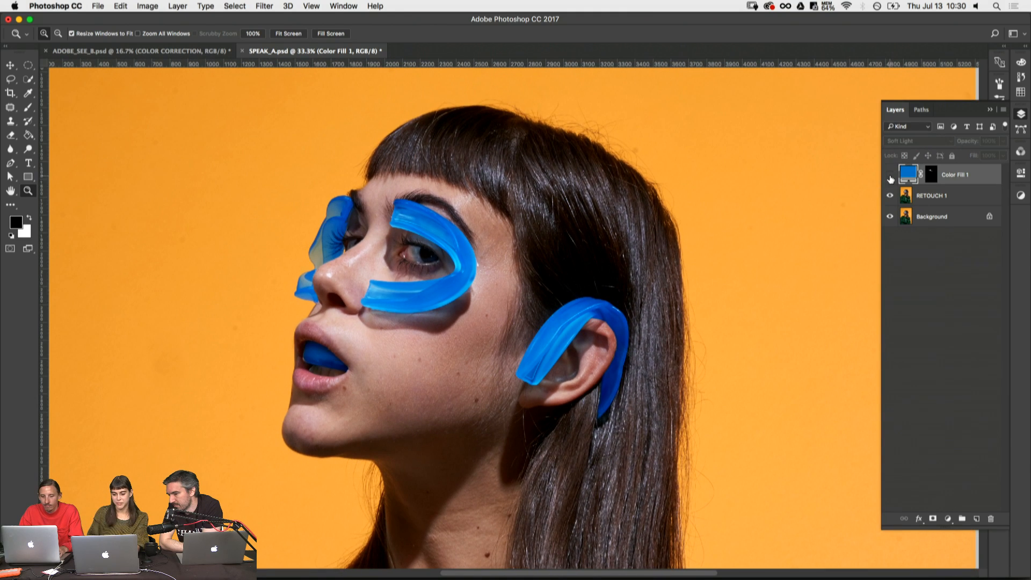
pyautogui.click(890, 175)
pyautogui.click(890, 174)
pyautogui.click(889, 174)
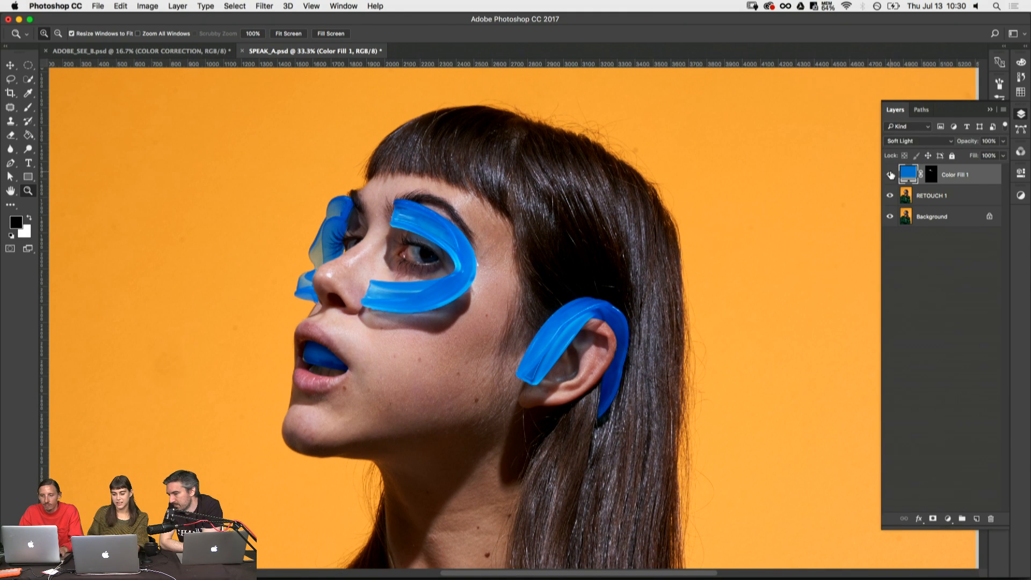
# - Group the blue fill layer and name the group MOUTH GUARD COLOR CORRECTION
pyautogui.press('super+g')
pyautogui.doubleClick(934, 177)
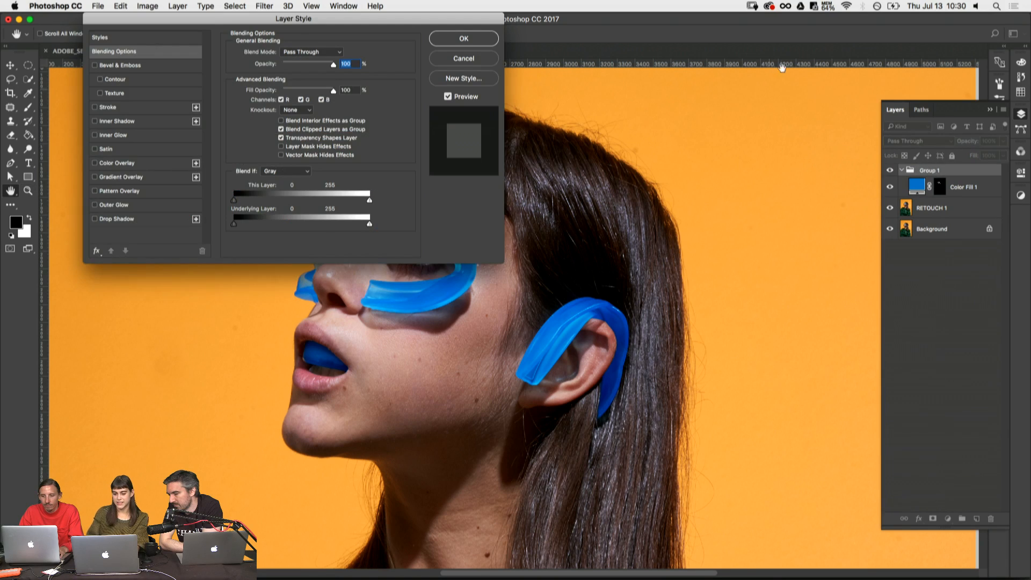
pyautogui.press('Escape')
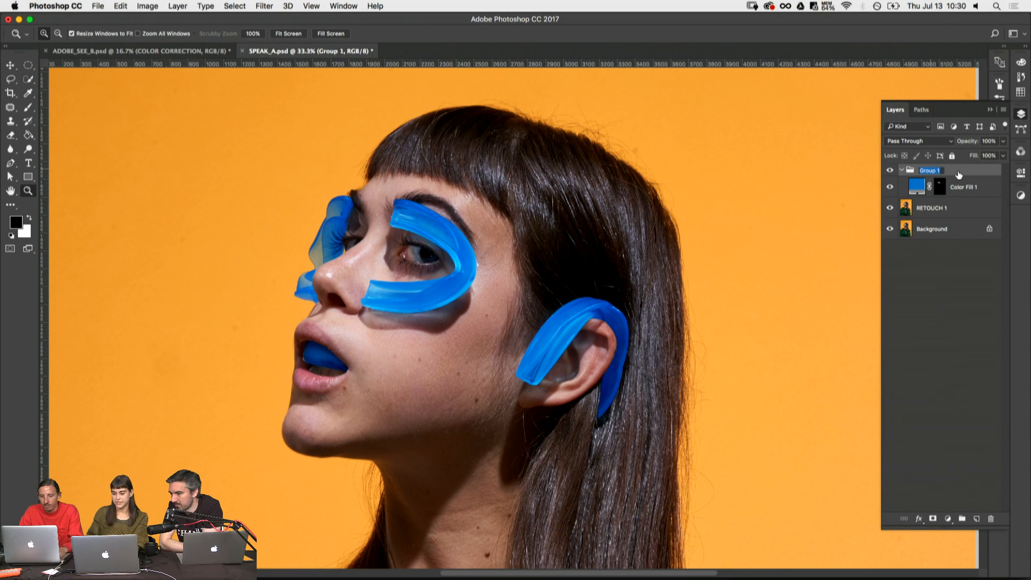
pyautogui.write('MOUTH GUARD')
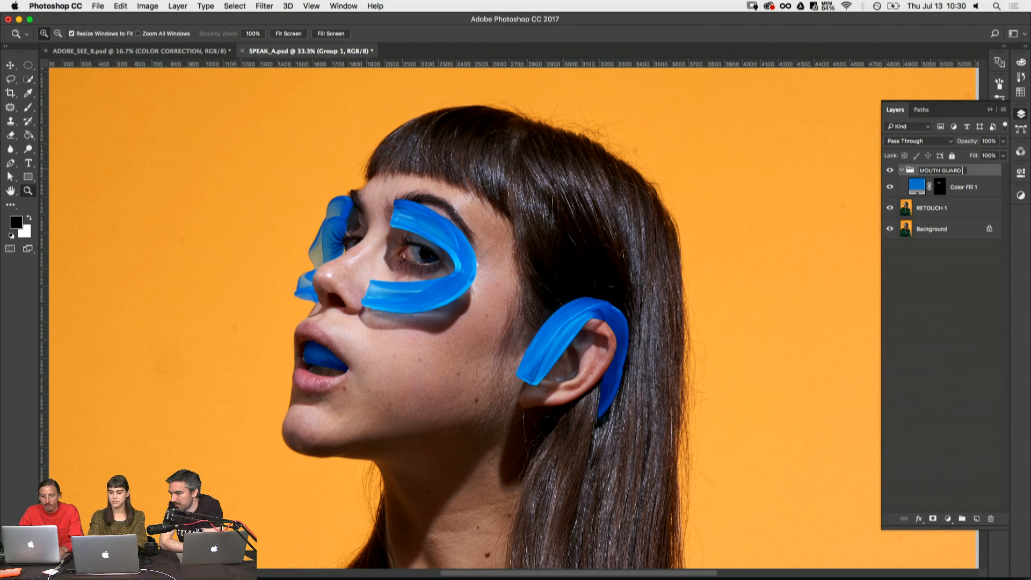
pyautogui.write(' CO')
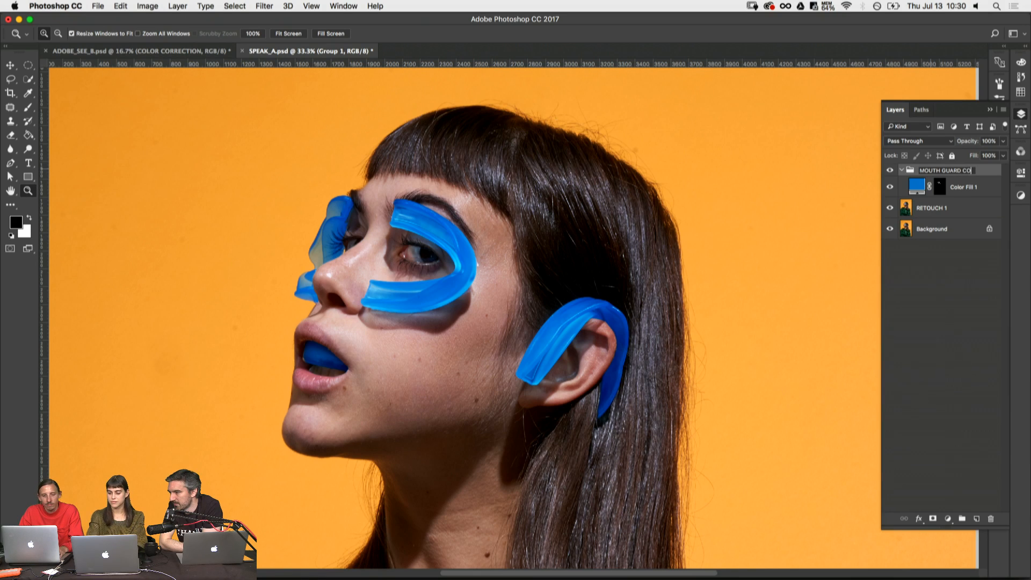
pyautogui.write('LOR CORRECTION')
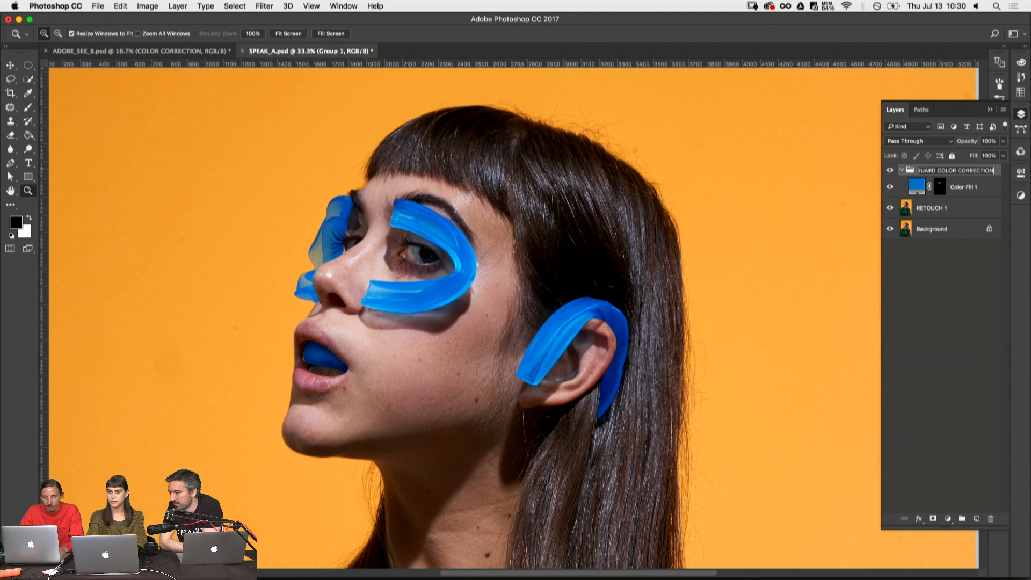
pyautogui.press('Return')
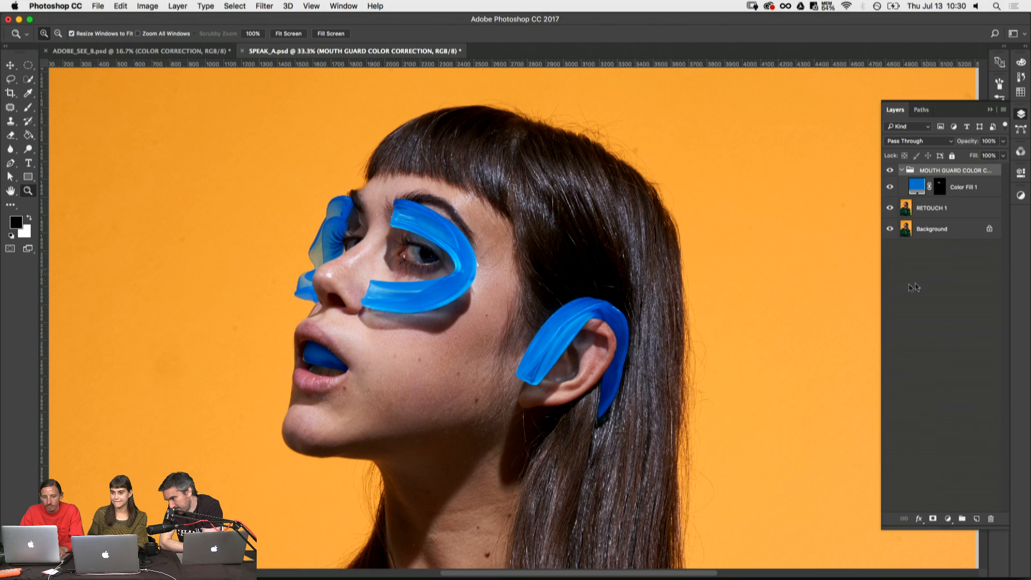
# - Move the fill layer's mask onto the group and compare the guards with the fill hidden and shown
pyautogui.moveTo(939, 188); pyautogui.dragTo(938, 171)
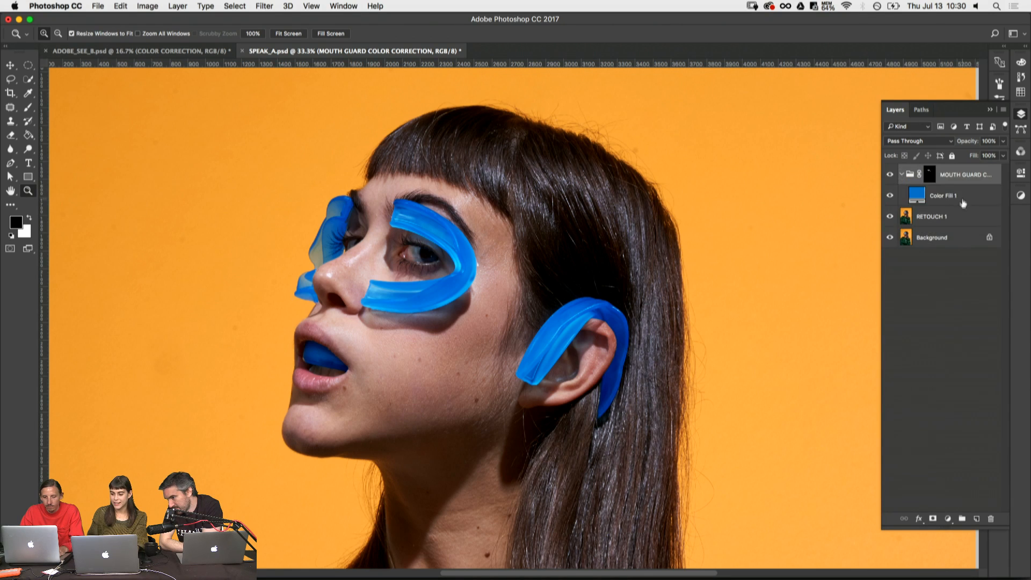
pyautogui.click(952, 202)
pyautogui.click(889, 196)
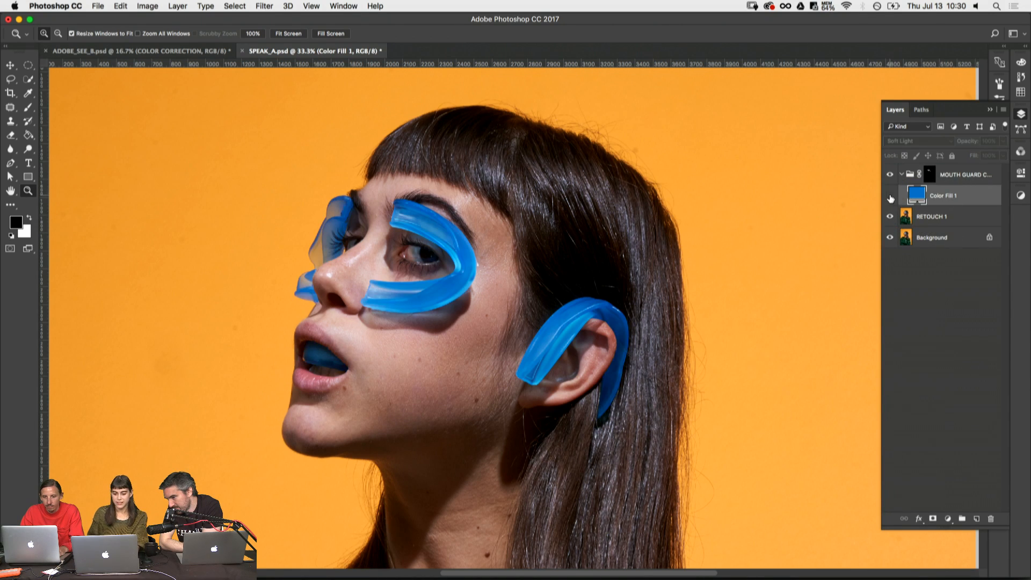
pyautogui.click(889, 197)
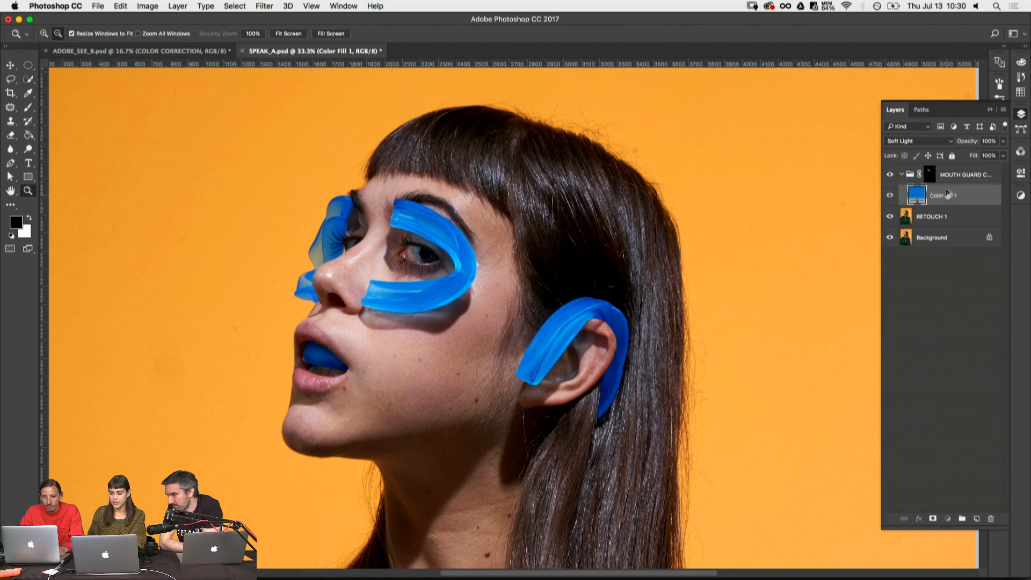
# - Duplicate the blue fill layer inside the group, set the copy to Overlay, and toggle its visibility to compare the effect
pyautogui.press('super+j')
pyautogui.click(926, 141)
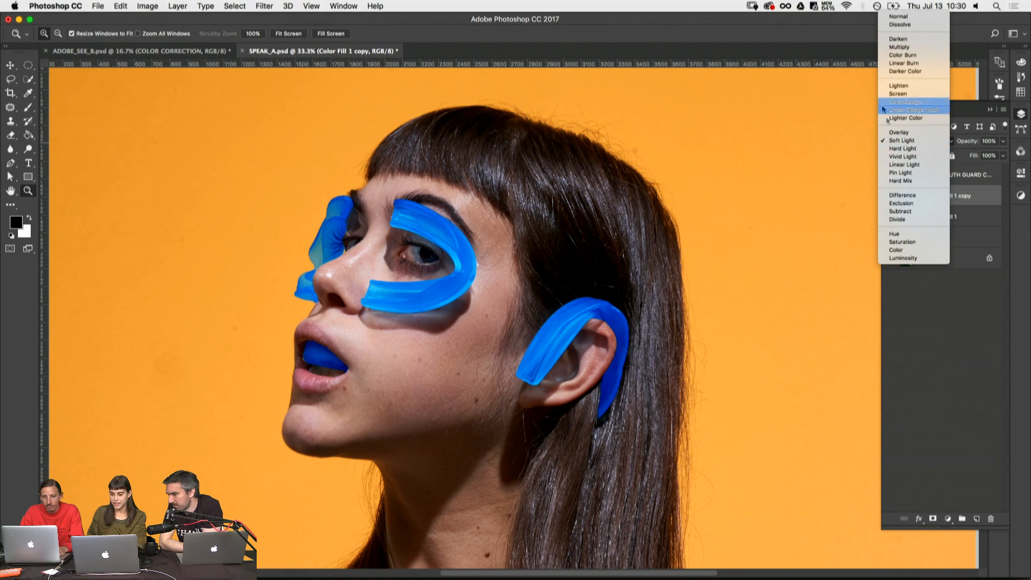
pyautogui.click(894, 134)
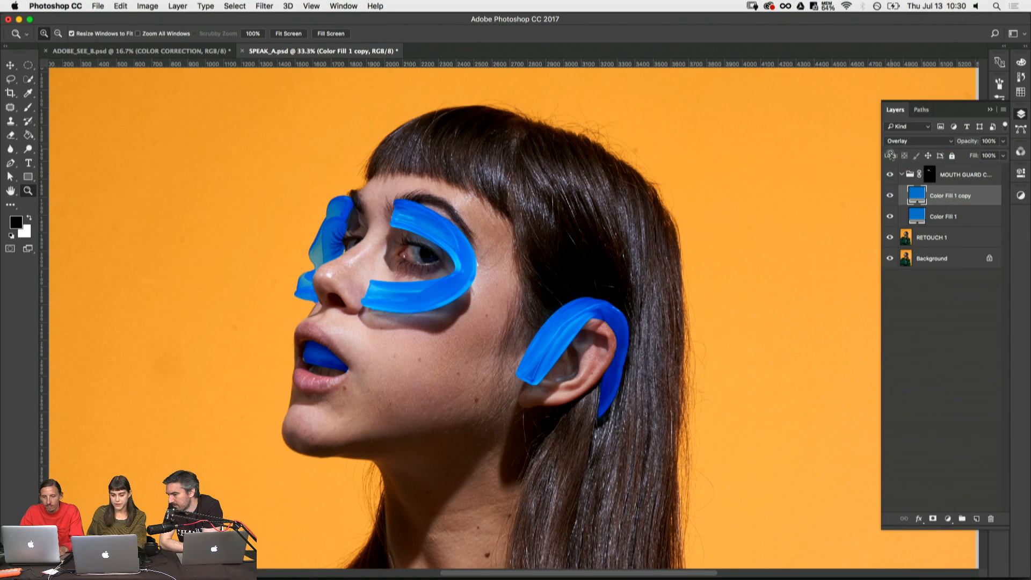
pyautogui.click(889, 197)
pyautogui.click(889, 196)
pyautogui.click(889, 196)
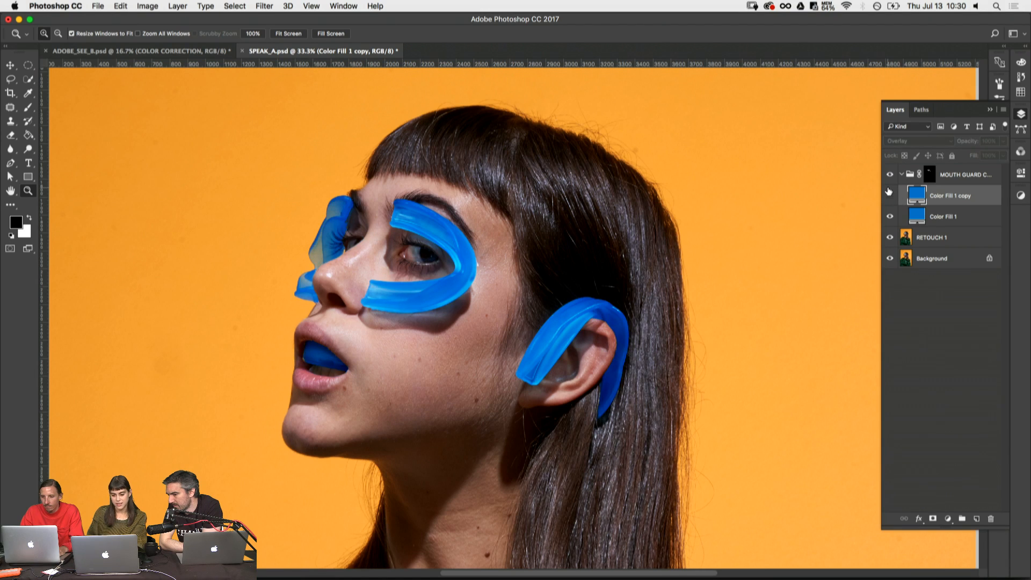
# - Compare the blue guards with the Overlay fill copy shown and hidden, leaving the copy hidden
pyautogui.click(889, 196)
pyautogui.press('super+minus')
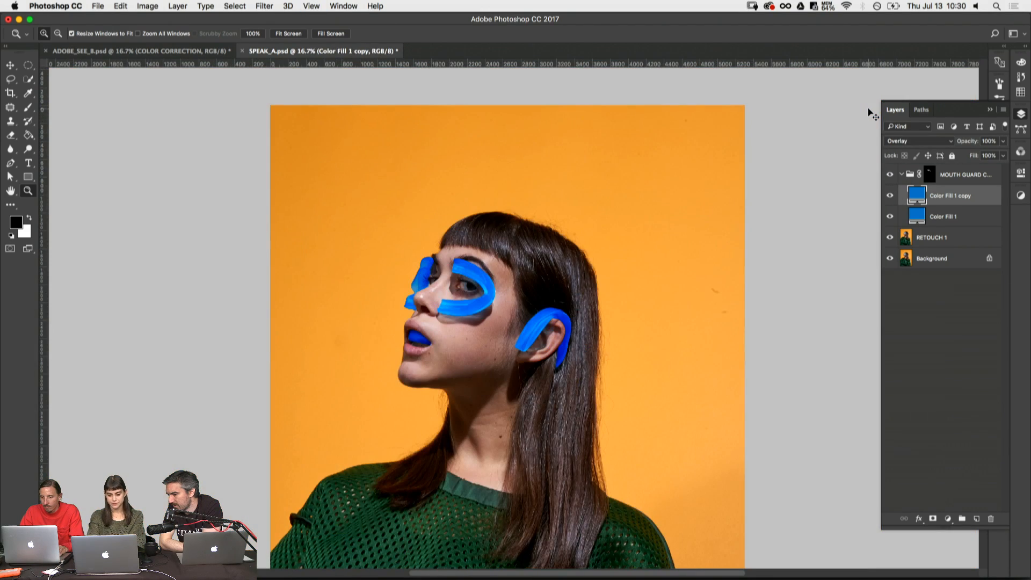
pyautogui.scroll(-5, 651, 223)
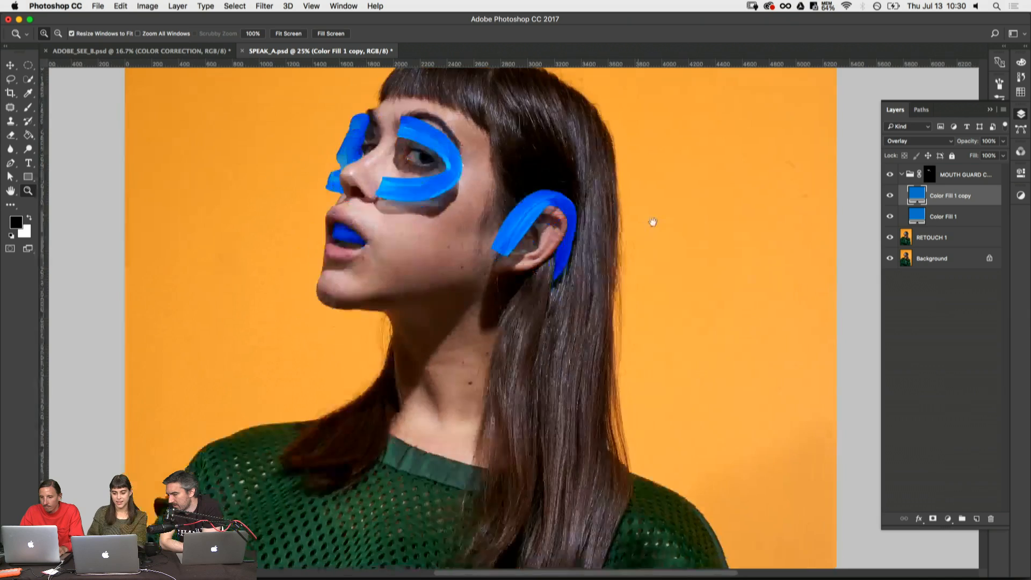
pyautogui.scroll(2, 674, 274)
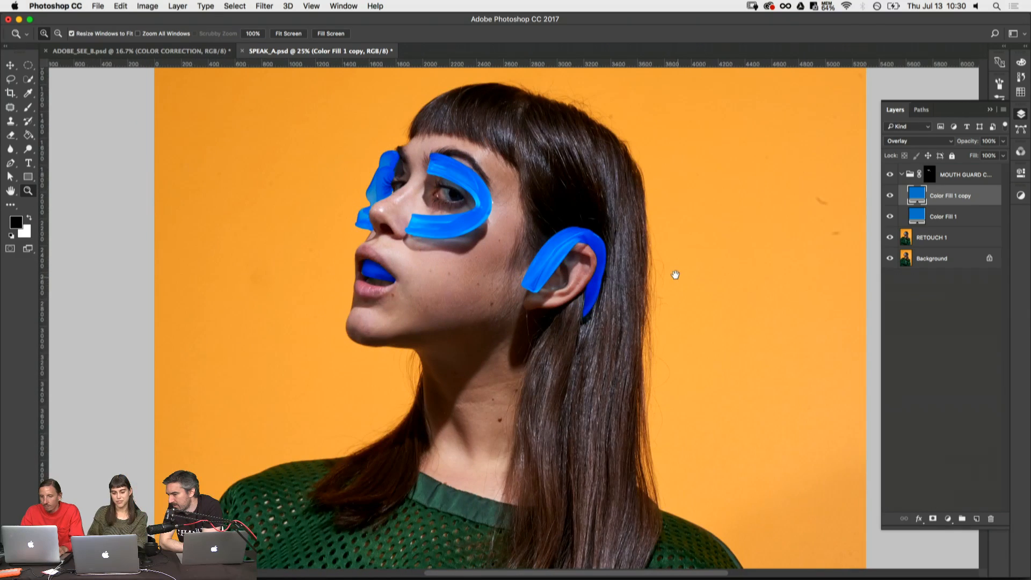
pyautogui.click(890, 194)
pyautogui.click(890, 195)
pyautogui.click(891, 195)
pyautogui.click(890, 195)
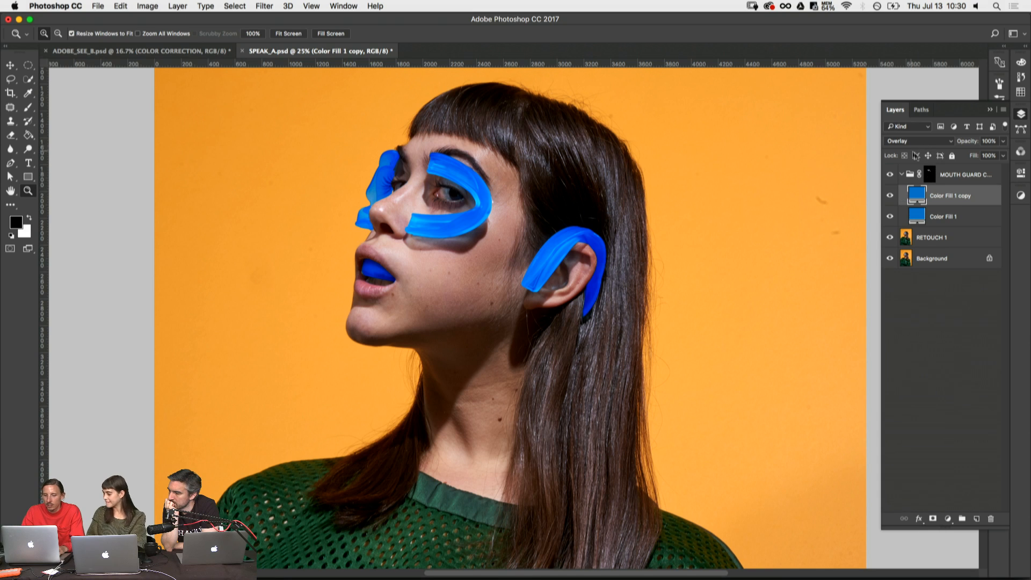
pyautogui.click(891, 195)
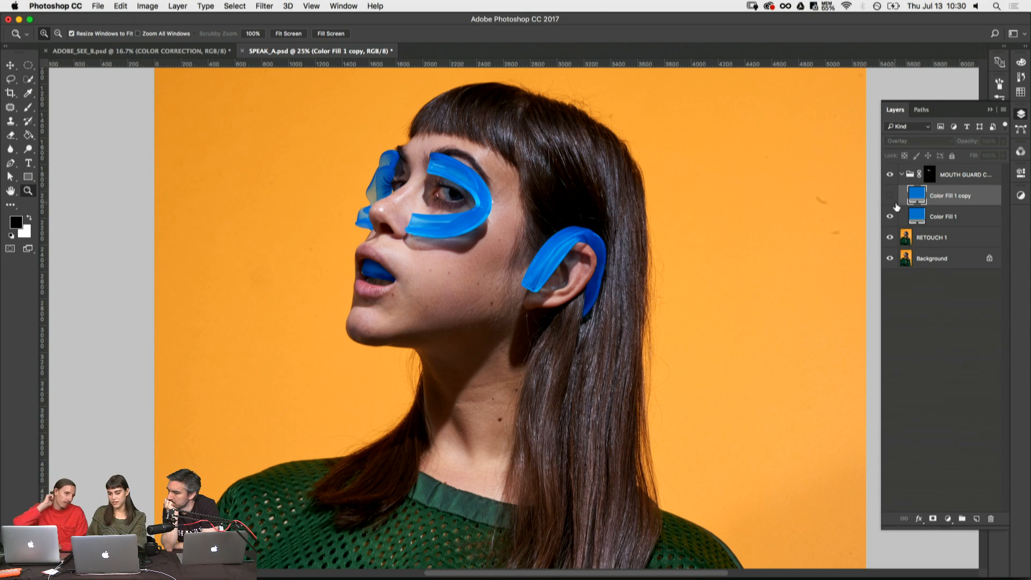
# - Toggle the Soft Light blue fill layer's visibility to compare the guards with and without it
pyautogui.click(950, 219)
pyautogui.click(891, 217)
pyautogui.click(890, 217)
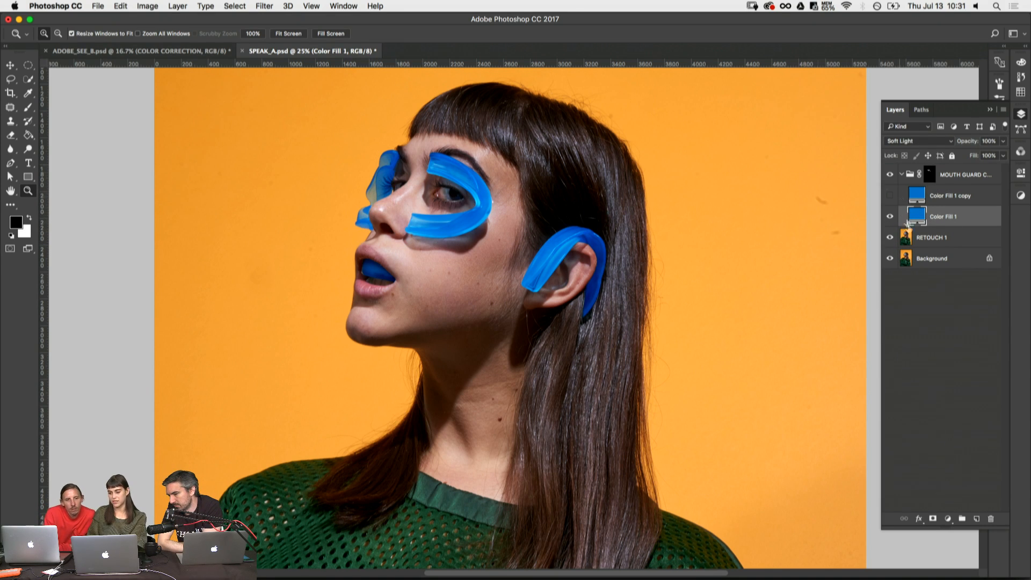
pyautogui.click(889, 216)
pyautogui.click(889, 216)
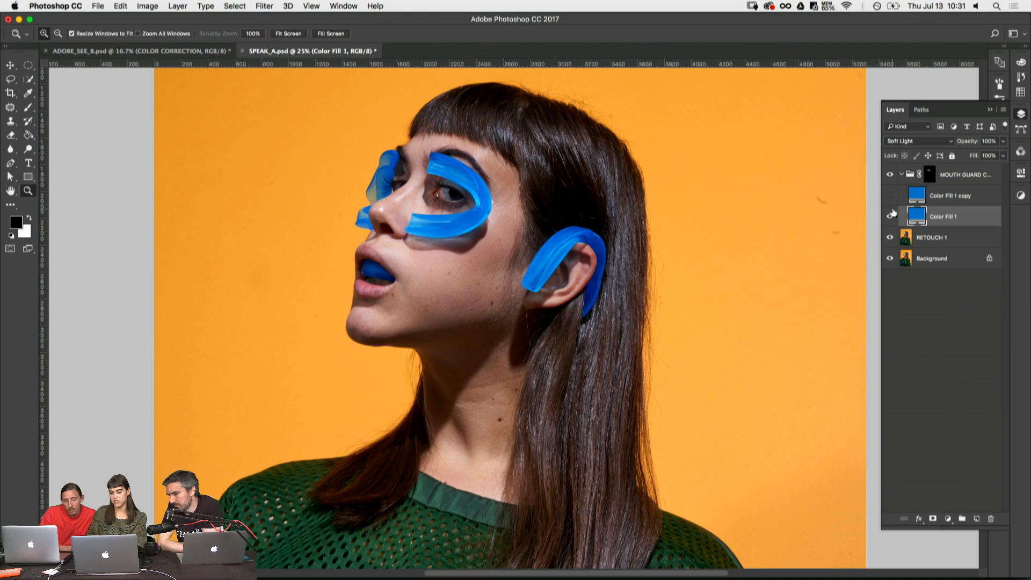
# - Delete the Overlay fill copy from the mouth guard group
pyautogui.click(949, 192)
pyautogui.click(911, 182)
pyautogui.press('x')
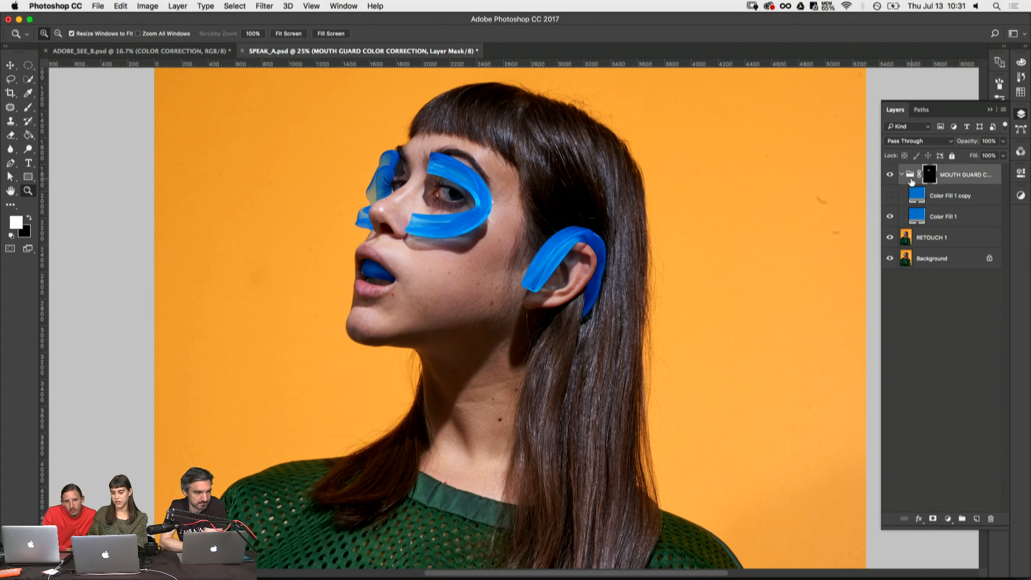
pyautogui.click(948, 192)
pyautogui.press('Delete')
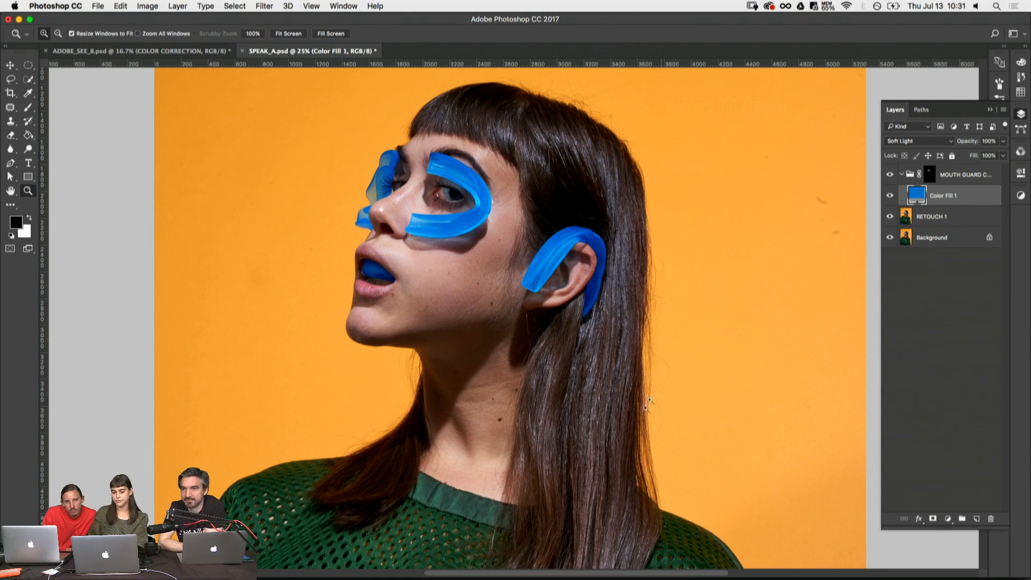
# - Switch to the ADOBE_SEE_B.psd document, view the image in full-screen mode, and return to the standard view
pyautogui.scroll(-5, 645, 301)
pyautogui.press('super+minus')
pyautogui.press('super+minus')
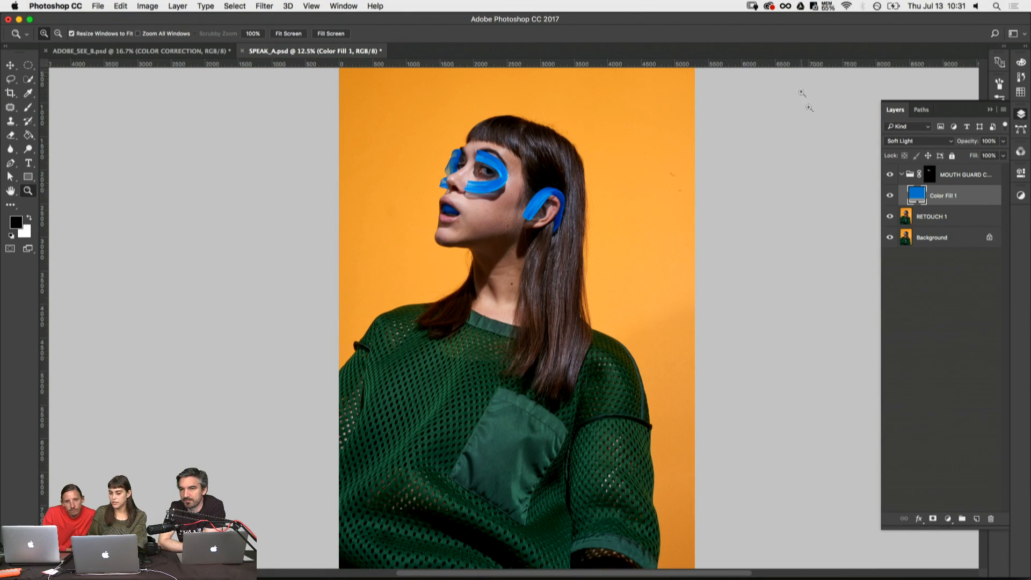
pyautogui.click(199, 48)
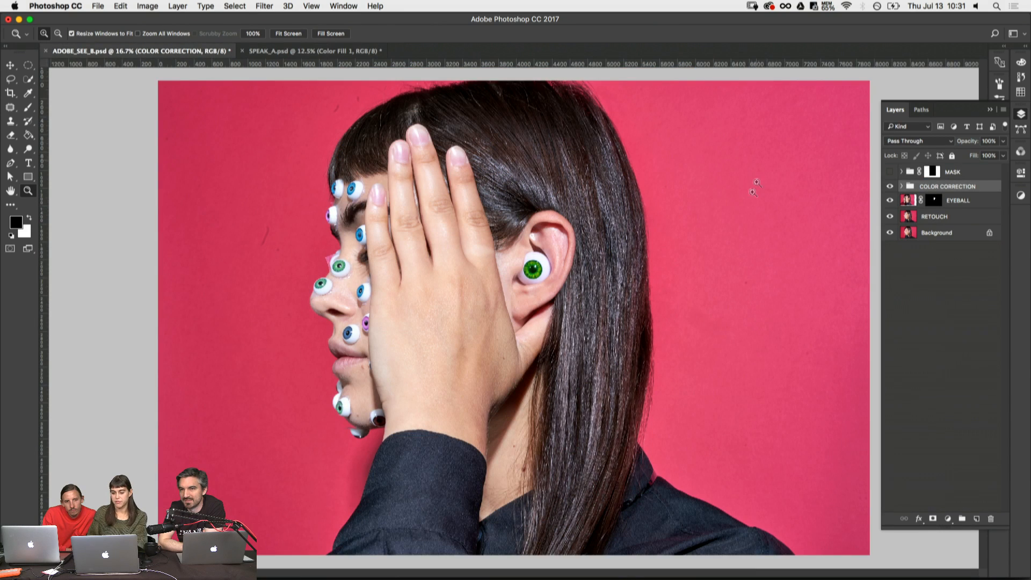
pyautogui.press('f')
pyautogui.press('f')
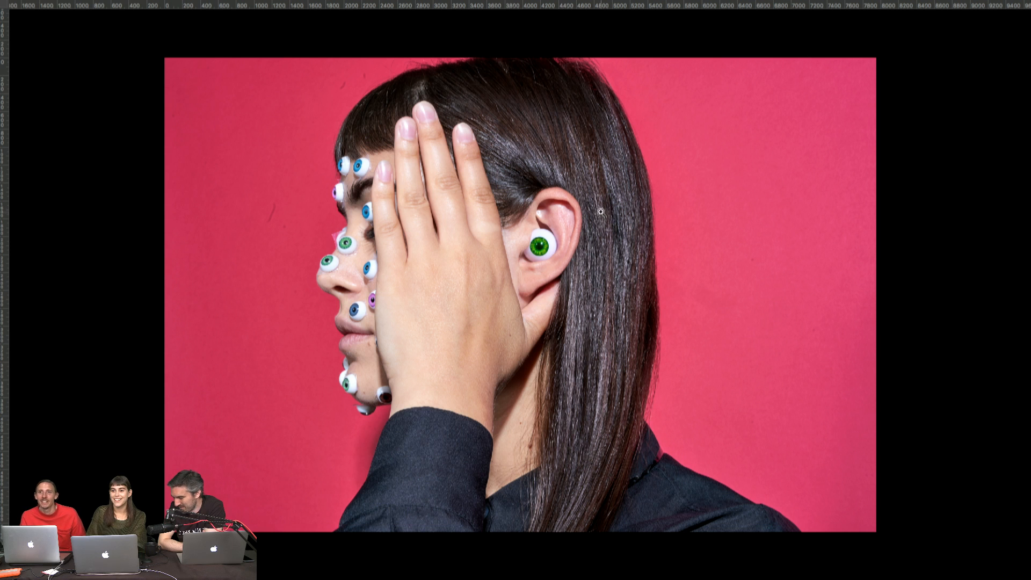
pyautogui.press('f')
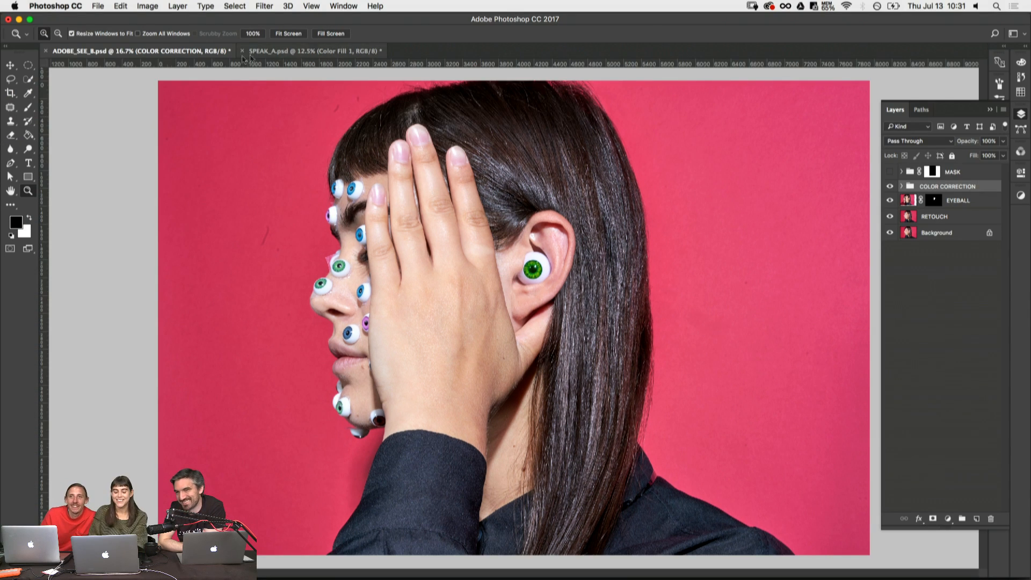
# - Float ADOBE_SEE_B.psd in its own window and copy its Selective Color adjustment layer into SPEAK_A.psd
pyautogui.moveTo(196, 50); pyautogui.dragTo(247, 166)
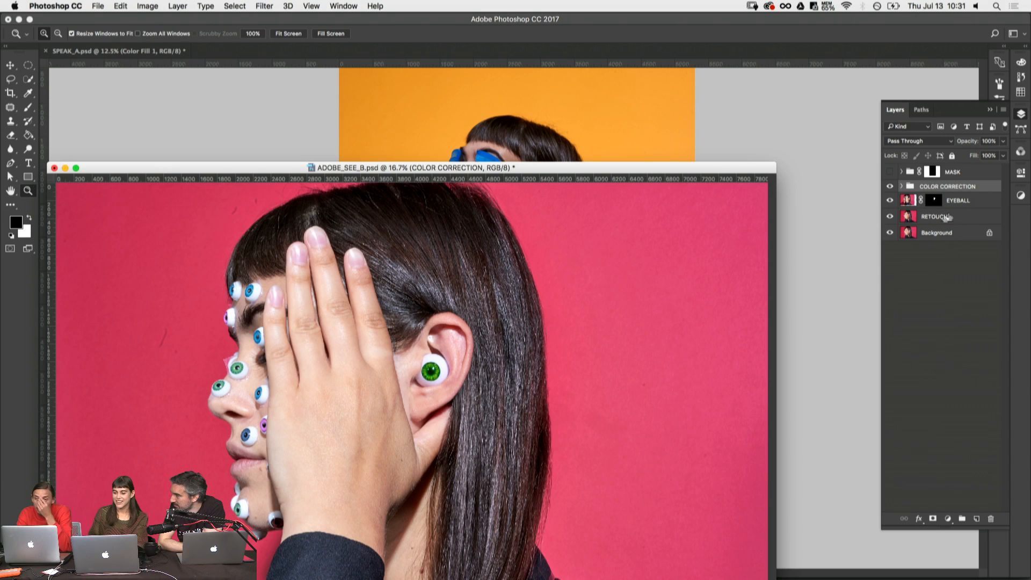
pyautogui.click(901, 186)
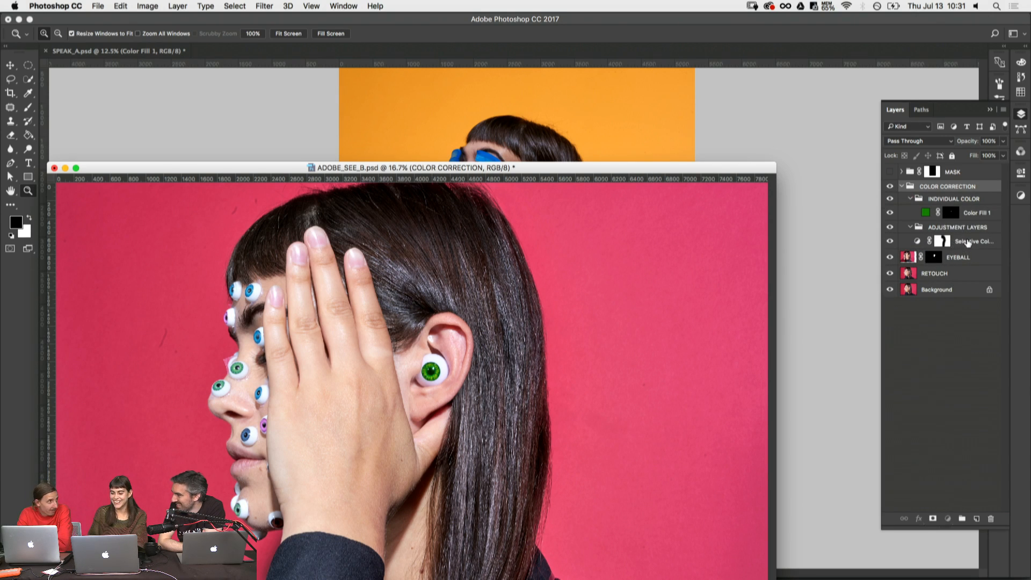
pyautogui.click(967, 242)
pyautogui.press('v')
pyautogui.moveTo(486, 377); pyautogui.dragTo(617, 156)
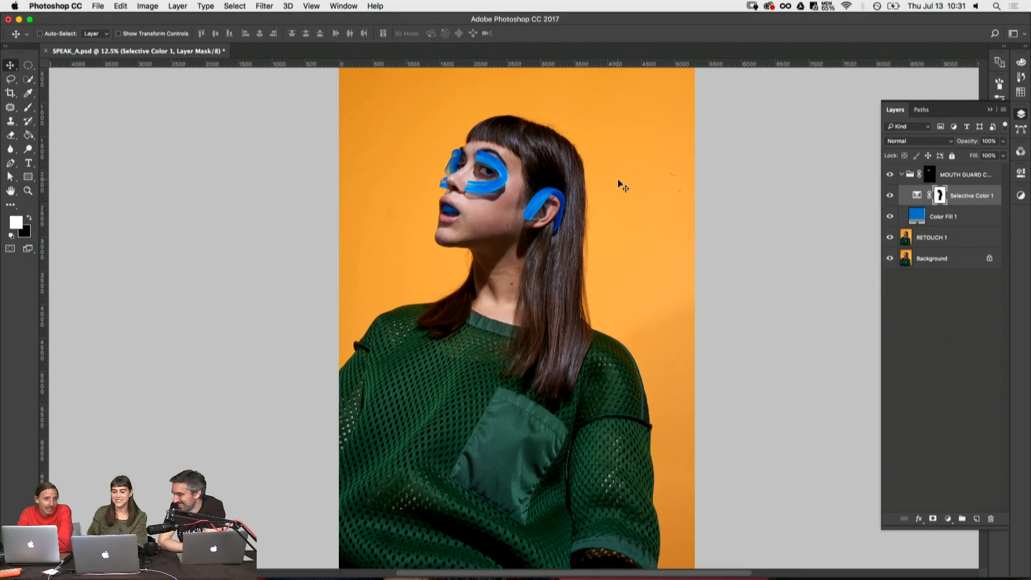
# - Move the Selective Color layer above the mouth guard group and delete its layer mask
pyautogui.press('super+bracketright')
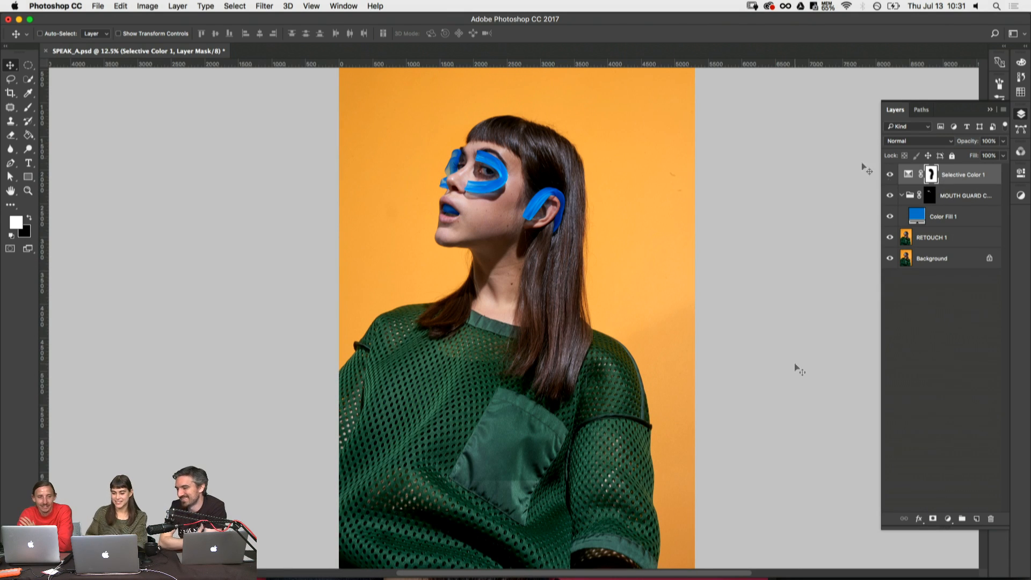
pyautogui.rightClick(933, 173)
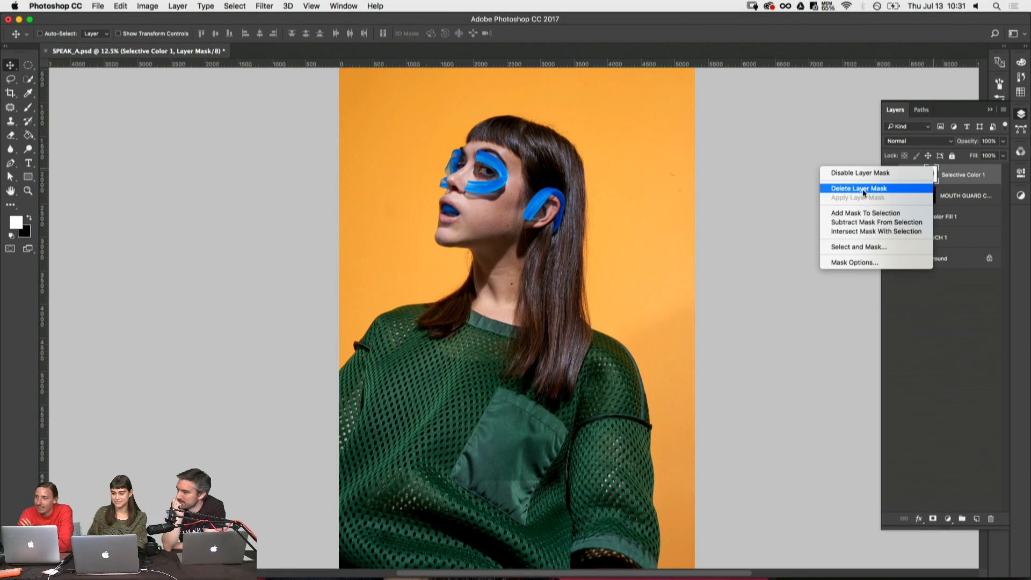
pyautogui.click(862, 189)
# - Compare the image with the Selective Color layer off and on, and place the layer in a new group
pyautogui.click(890, 175)
pyautogui.click(889, 175)
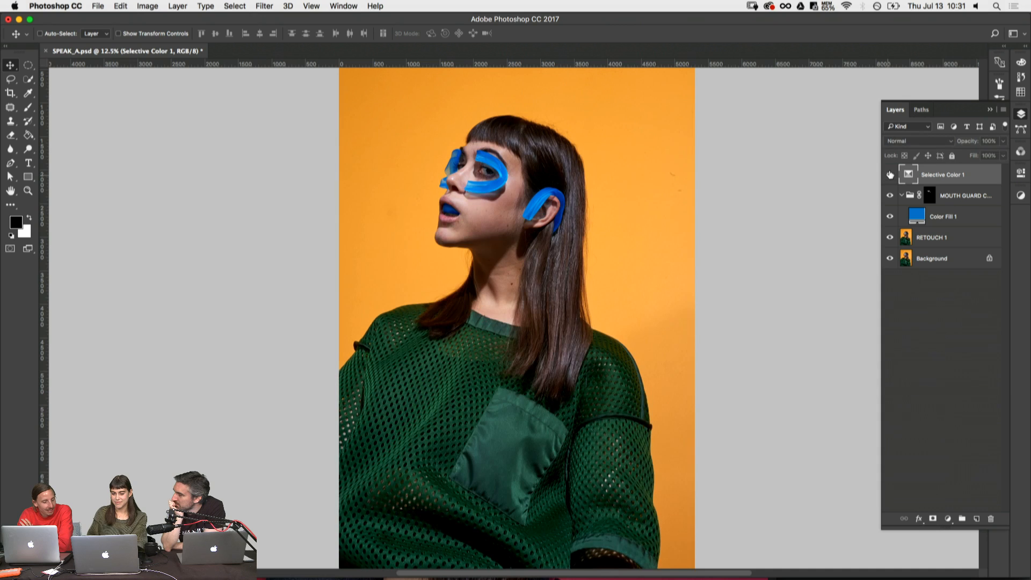
pyautogui.click(889, 174)
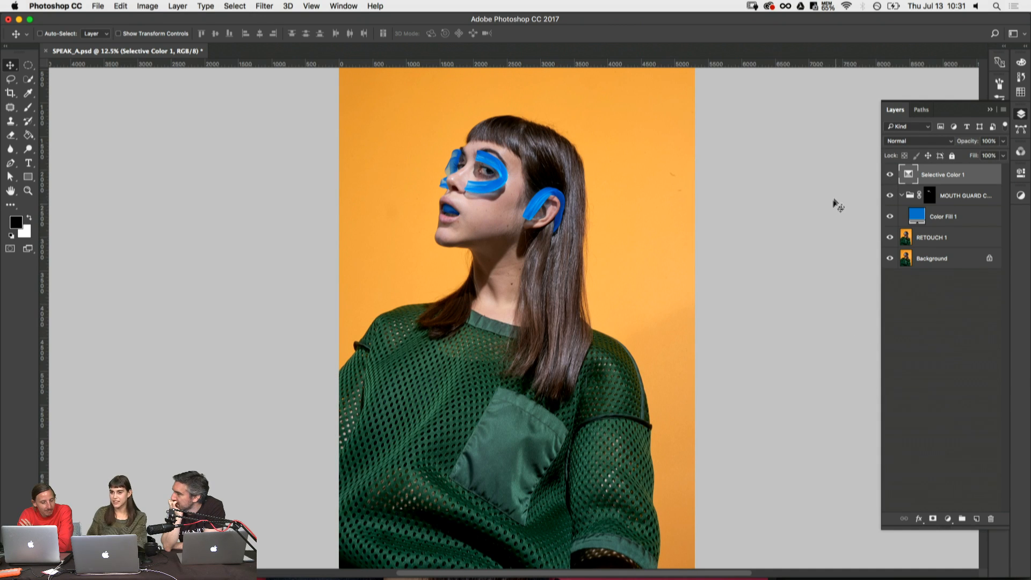
pyautogui.press('super+g')
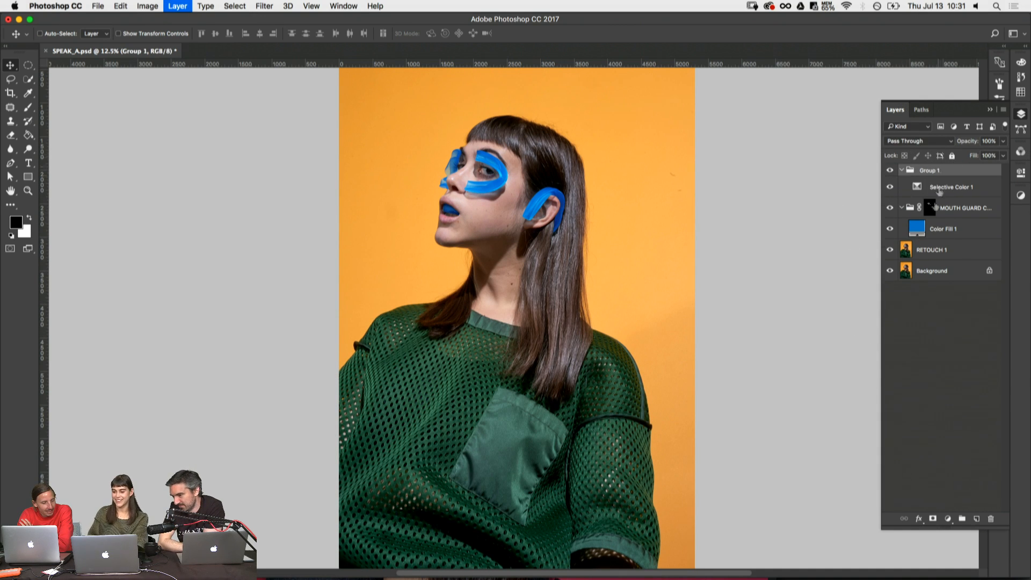
pyautogui.doubleClick(928, 170)
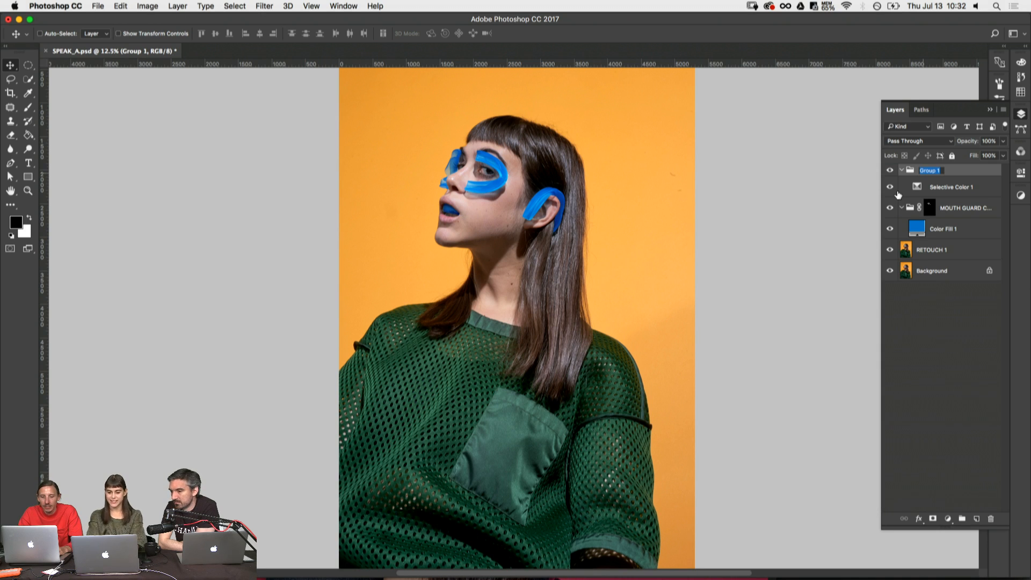
pyautogui.write('z')
pyautogui.press('Return')
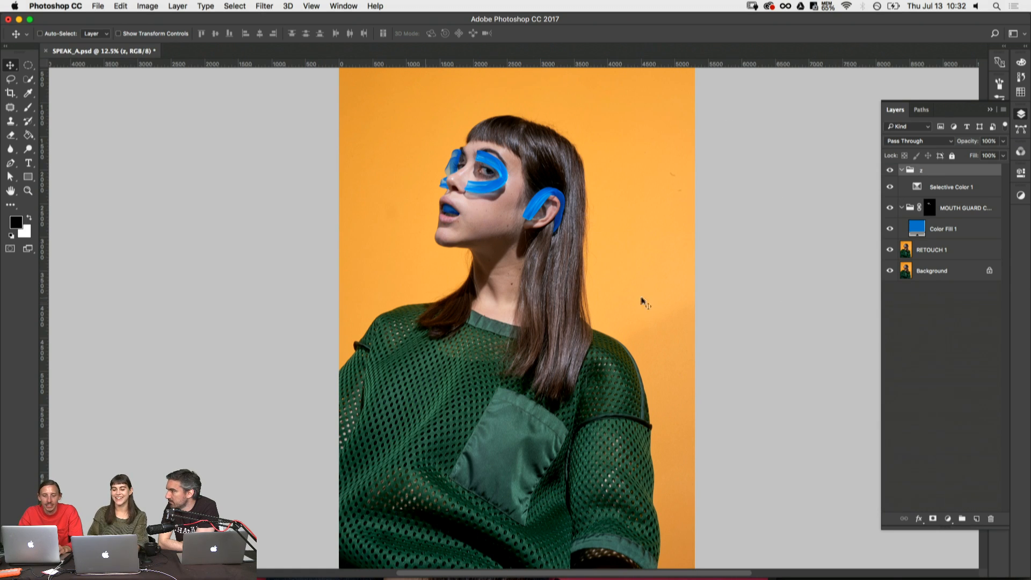
pyautogui.press('super+z')
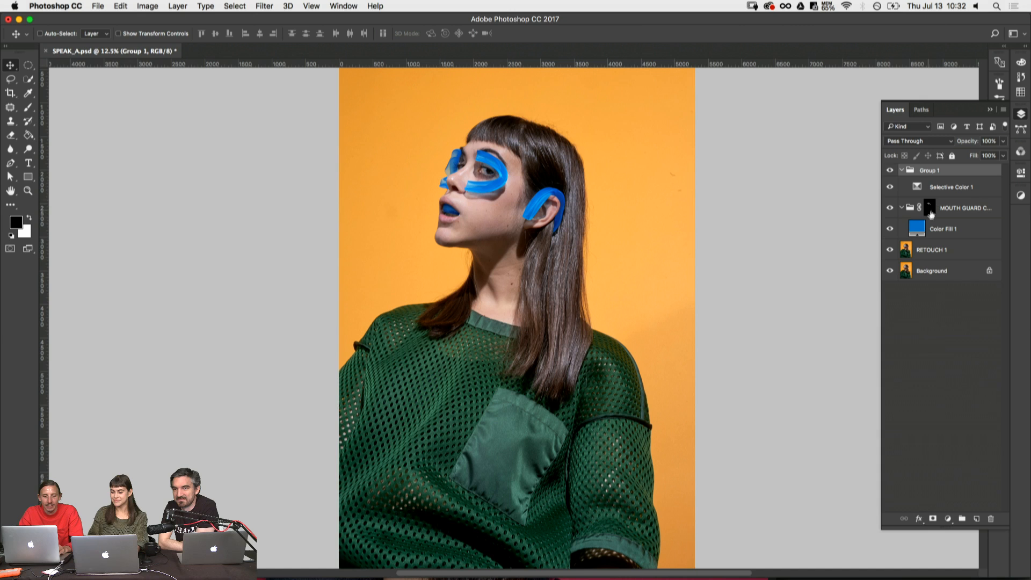
# - Rename the group holding the Selective Color layer COLOR CORRECTION
pyautogui.doubleClick(928, 170)
pyautogui.write('c')
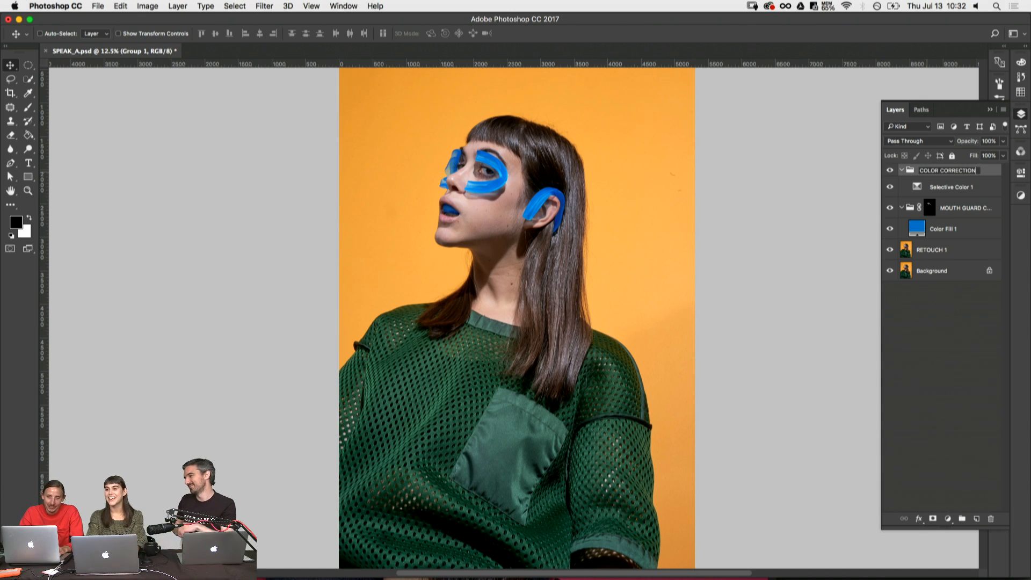
pyautogui.write('OLOR CORRECTION')
pyautogui.press('Return')
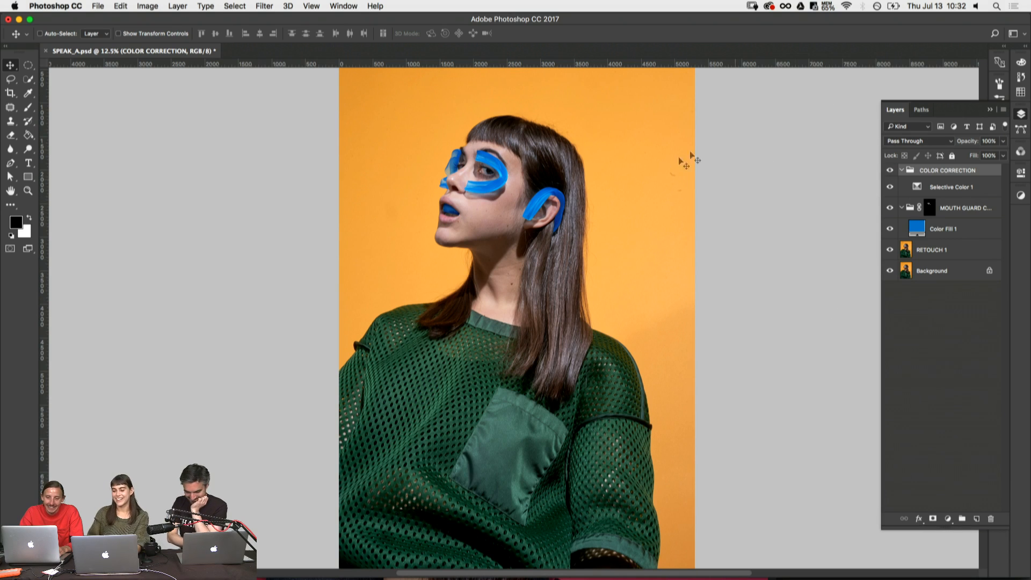
# - Examine the face and hair at 25% with the Selective Color layer hidden and shown
pyautogui.press('z')
pyautogui.click(551, 186)
pyautogui.click(580, 239)
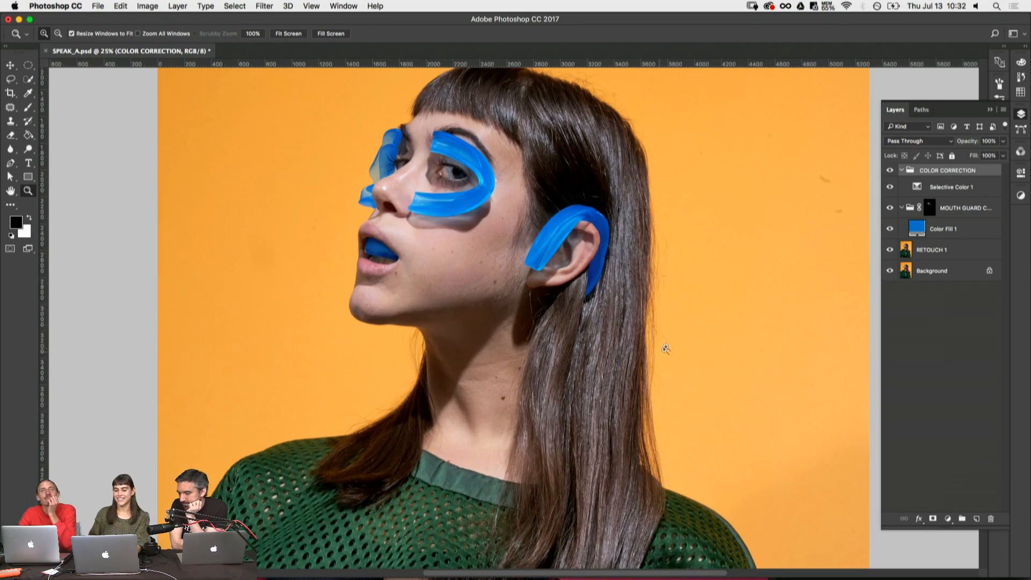
pyautogui.moveTo(632, 362); pyautogui.dragTo(618, 418)
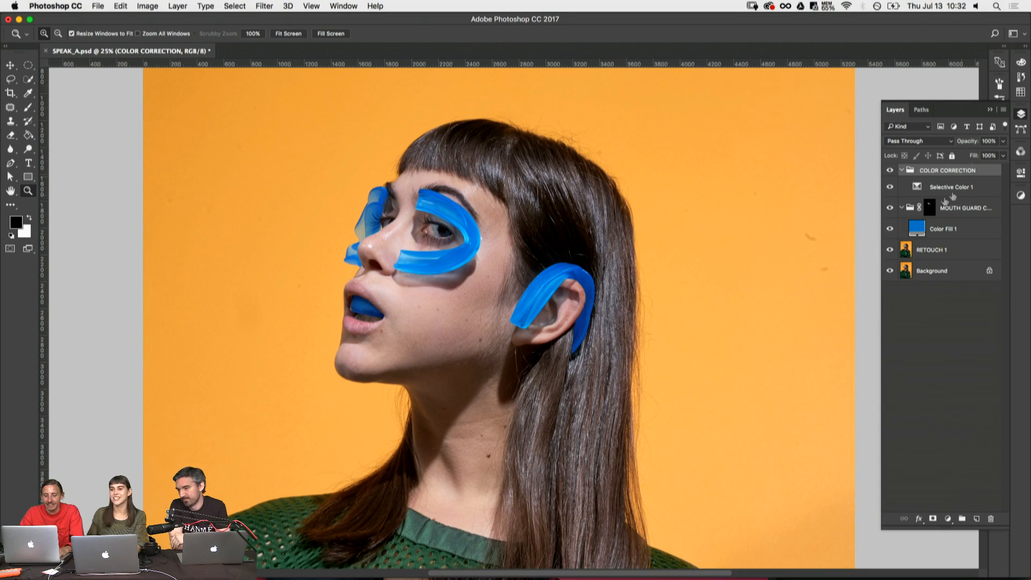
pyautogui.click(889, 186)
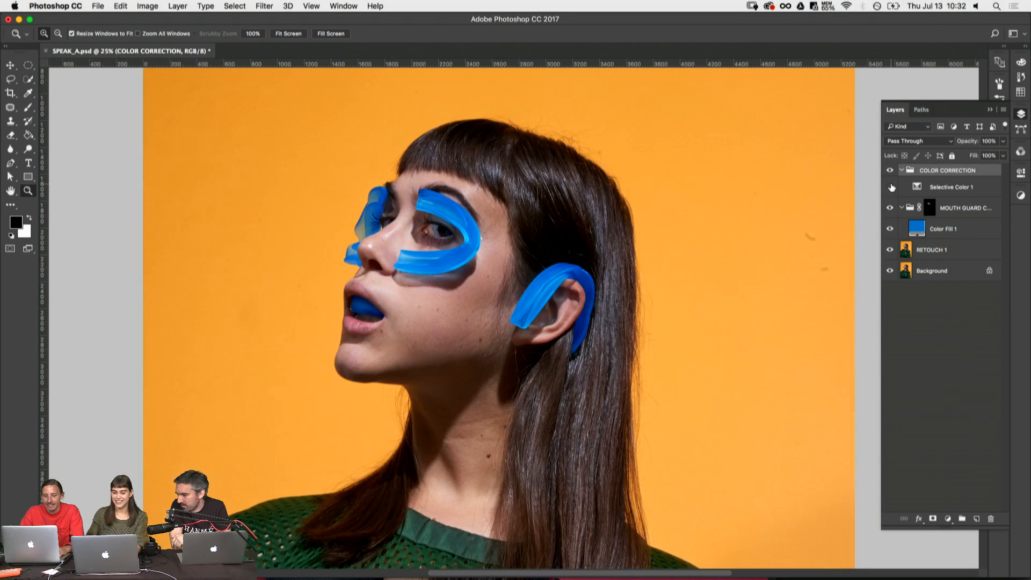
pyautogui.click(889, 187)
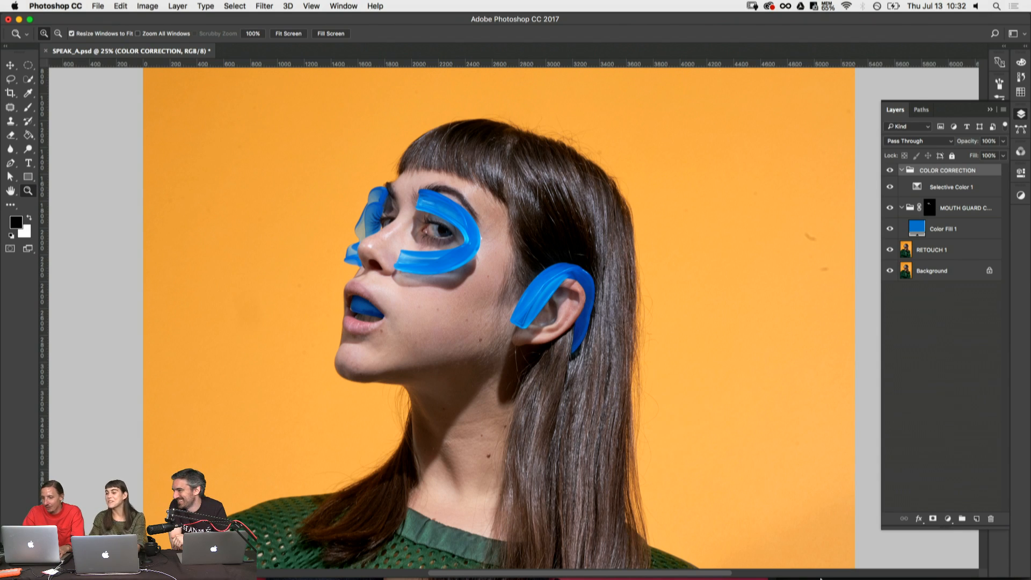
pyautogui.moveTo(820, 578)
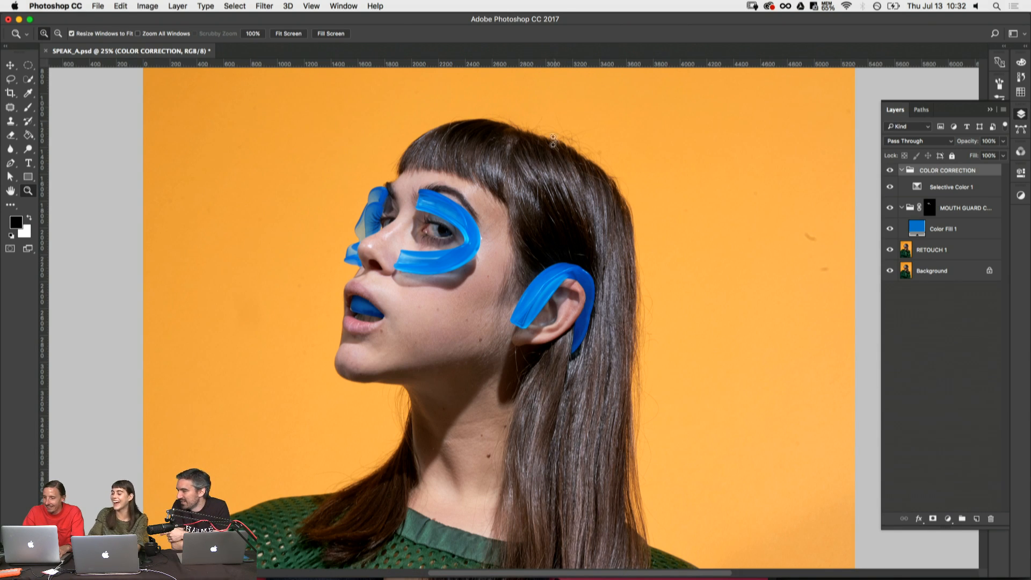
pyautogui.click(890, 187)
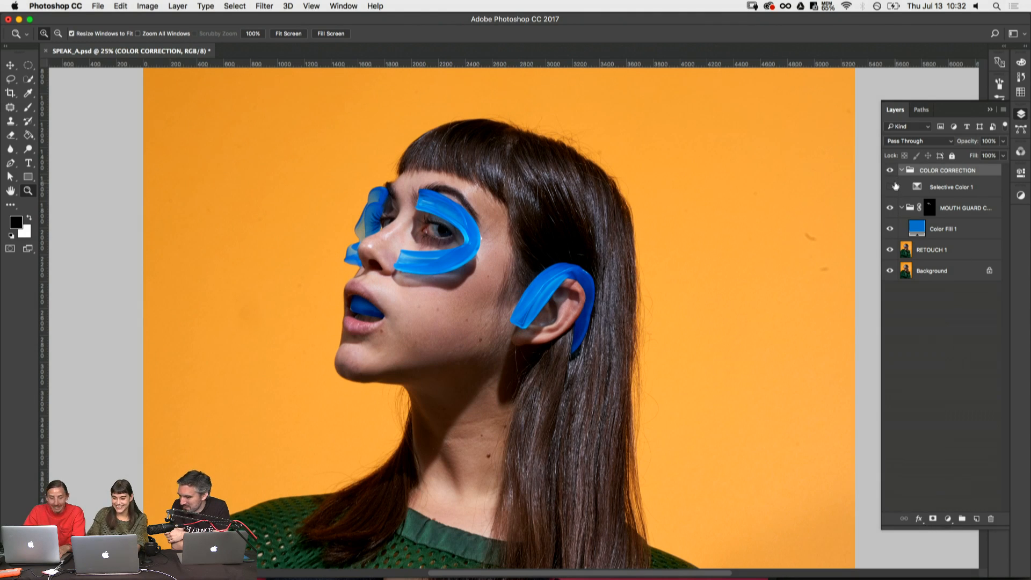
pyautogui.click(890, 186)
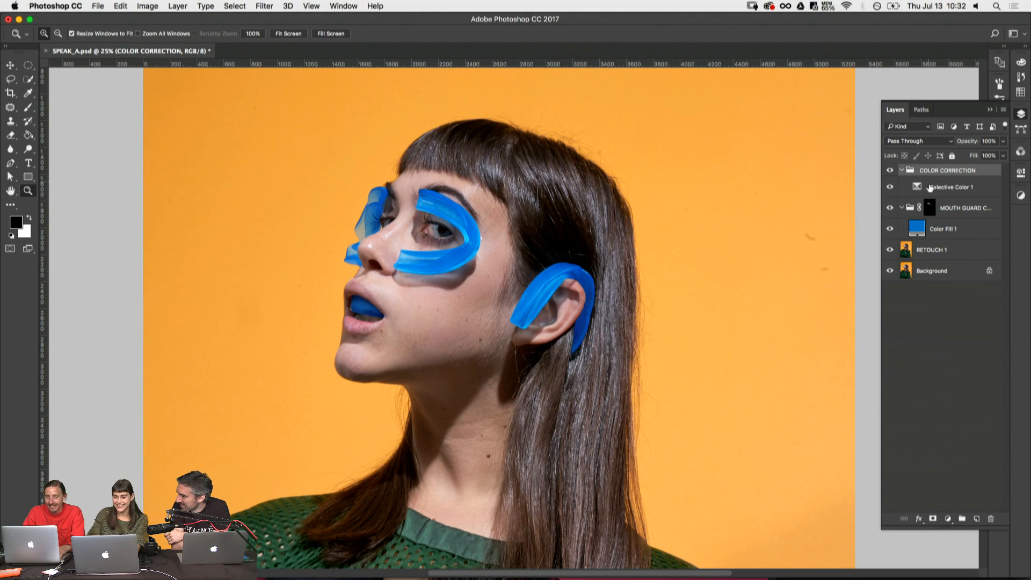
# - Open the Selective Color layer's settings to check the Reds values, and return to the layer stack
pyautogui.click(908, 189)
pyautogui.doubleClick(918, 187)
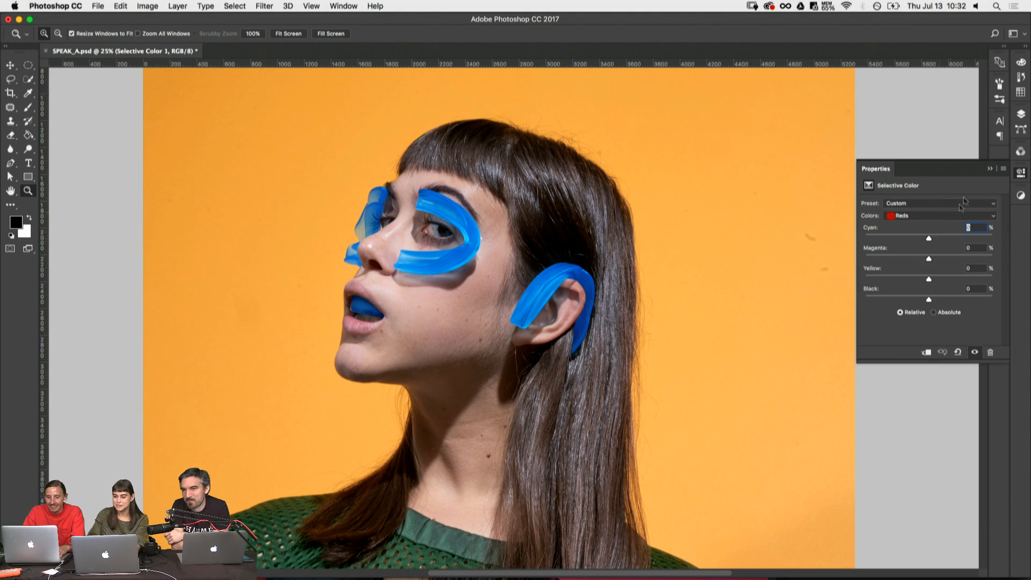
pyautogui.click(1022, 119)
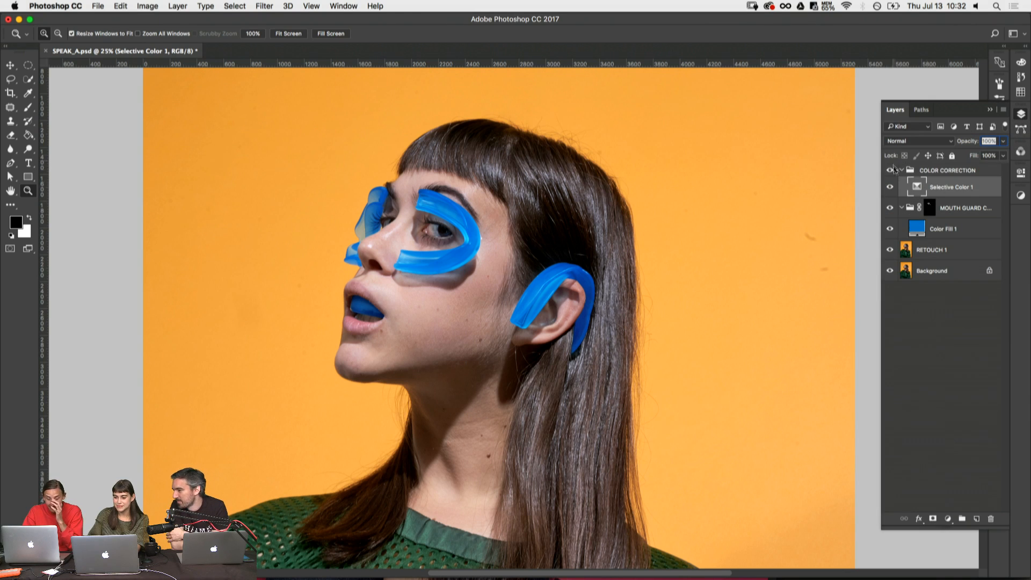
# - Compare the image with the Selective Color layer hidden and shown, and set that layer's opacity to 50%
pyautogui.click(889, 186)
pyautogui.click(889, 186)
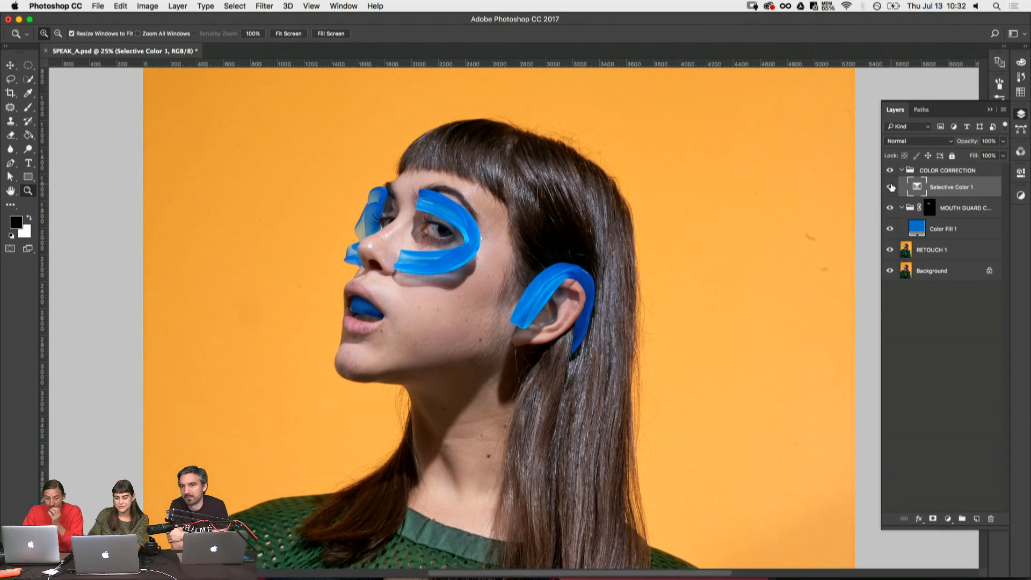
pyautogui.click(986, 141)
pyautogui.write('50')
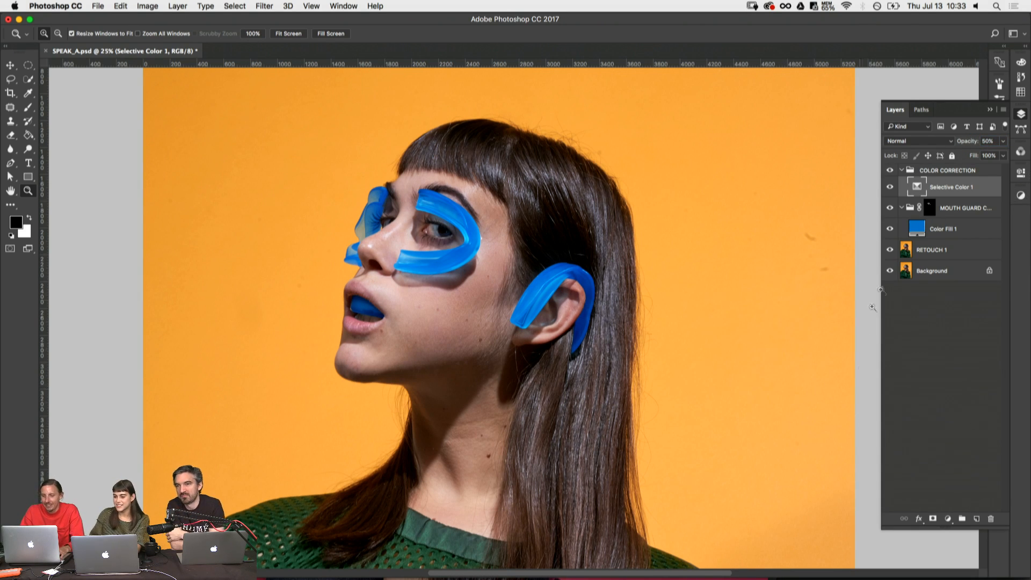
# - Patch the small marks on the orange backdrop beside the hair on the RETOUCH 1 layer and clear the selection
pyautogui.click(936, 249)
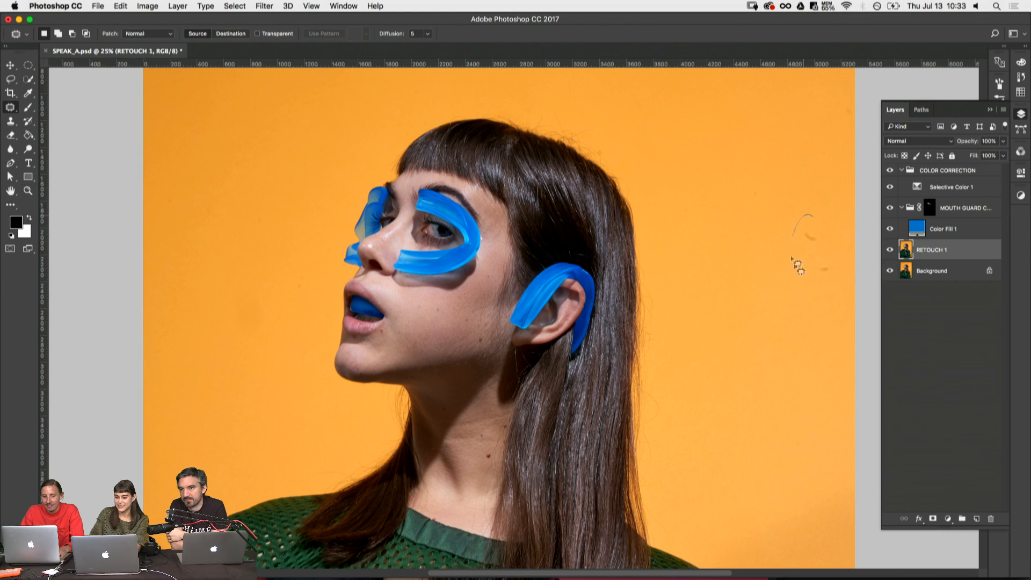
pyautogui.moveTo(798, 267); pyautogui.dragTo(831, 247)
pyautogui.press('super+d')
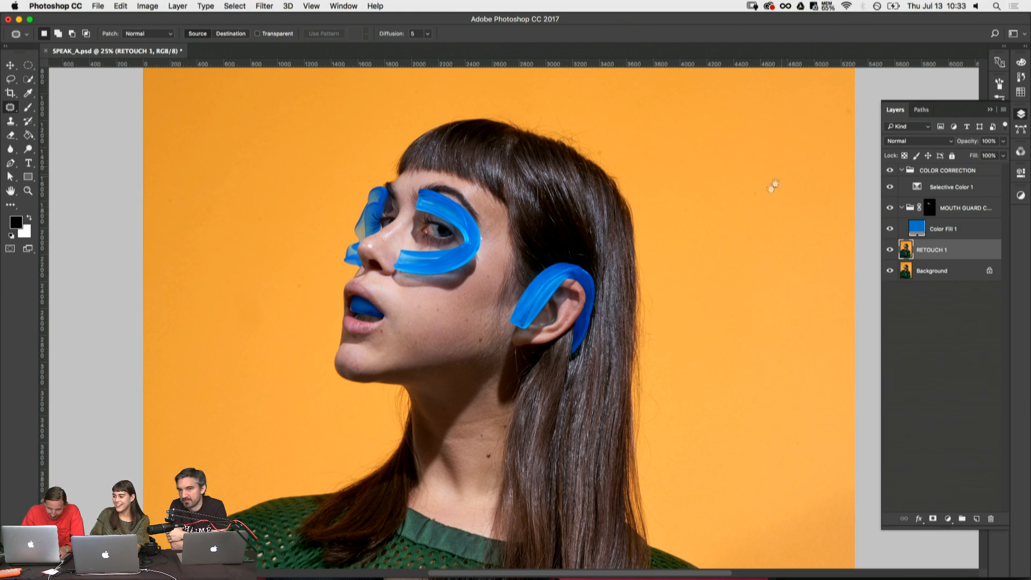
# - Examine the backdrop, hair, ear and eye guards up close at 88.4%, and return to the whole image
pyautogui.moveTo(773, 186); pyautogui.dragTo(721, 287)
pyautogui.moveTo(572, 297); pyautogui.dragTo(668, 195)
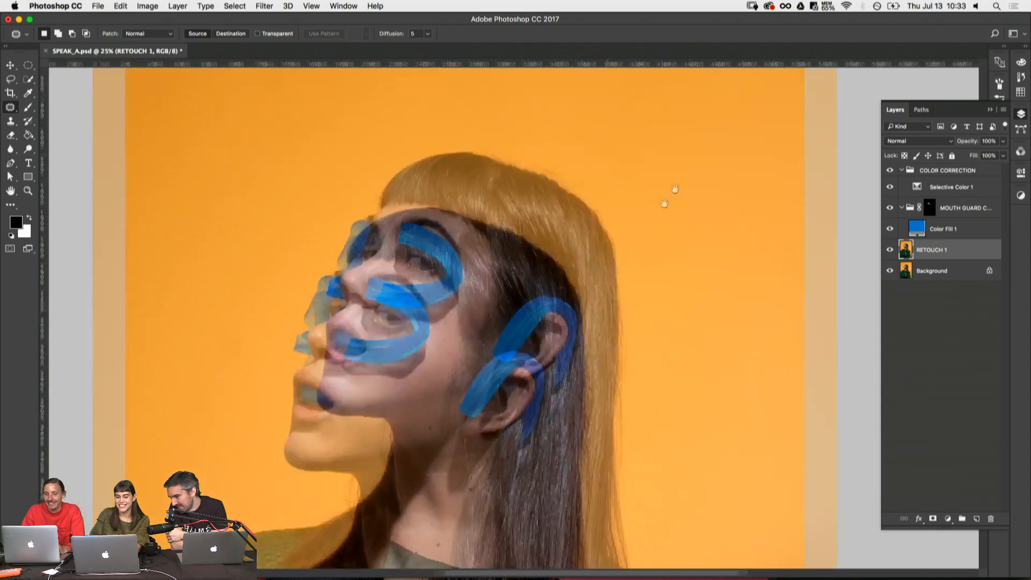
pyautogui.press('z')
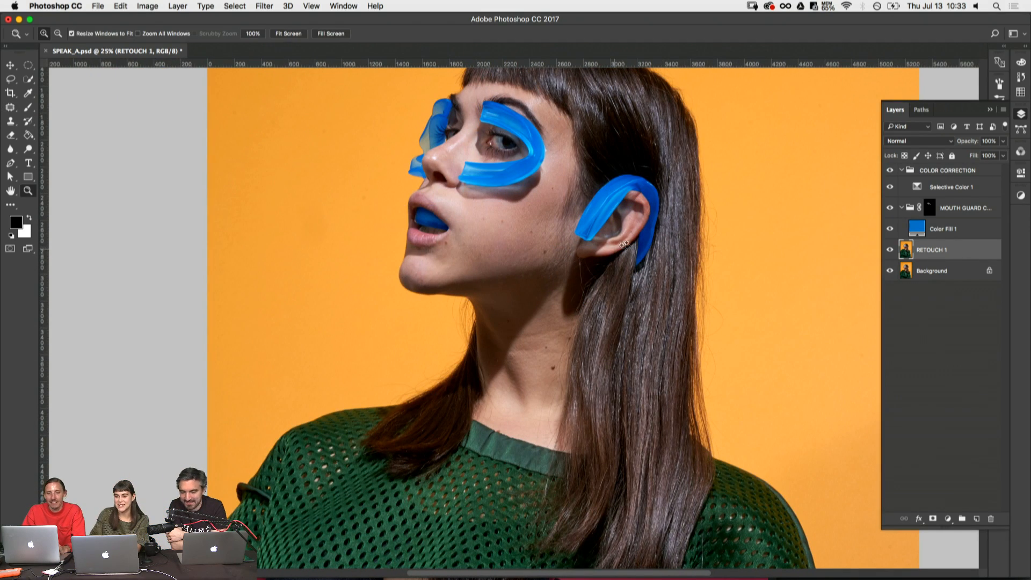
pyautogui.moveTo(512, 185); pyautogui.dragTo(692, 286)
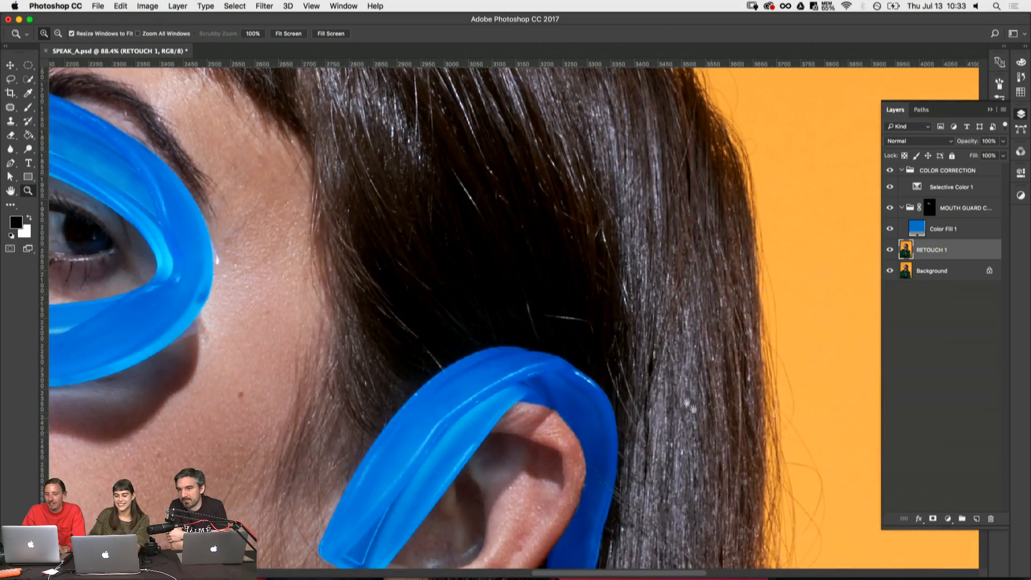
pyautogui.moveTo(690, 406); pyautogui.dragTo(625, 482)
pyautogui.moveTo(573, 205); pyautogui.dragTo(738, 381)
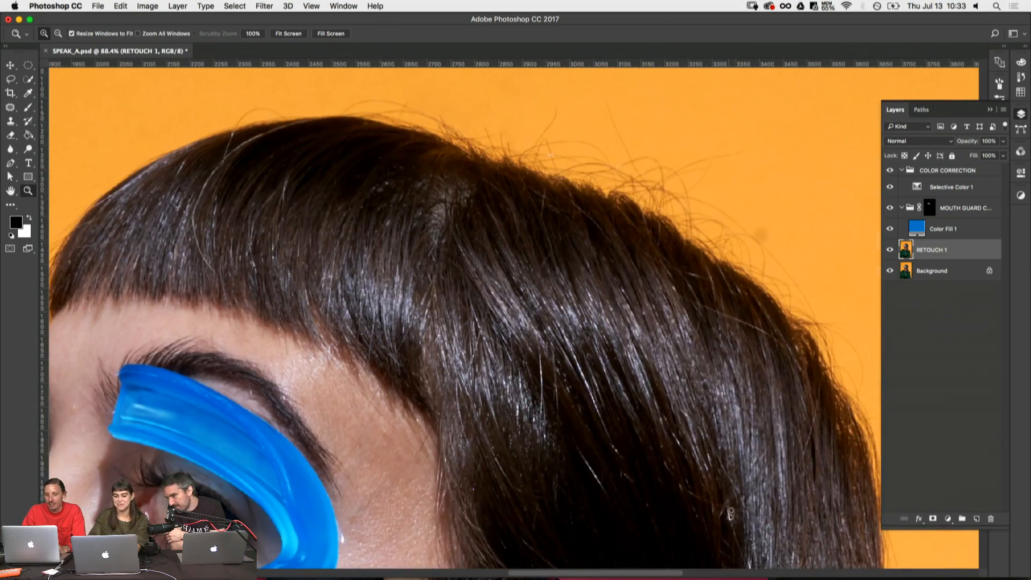
pyautogui.moveTo(536, 422); pyautogui.dragTo(765, 192)
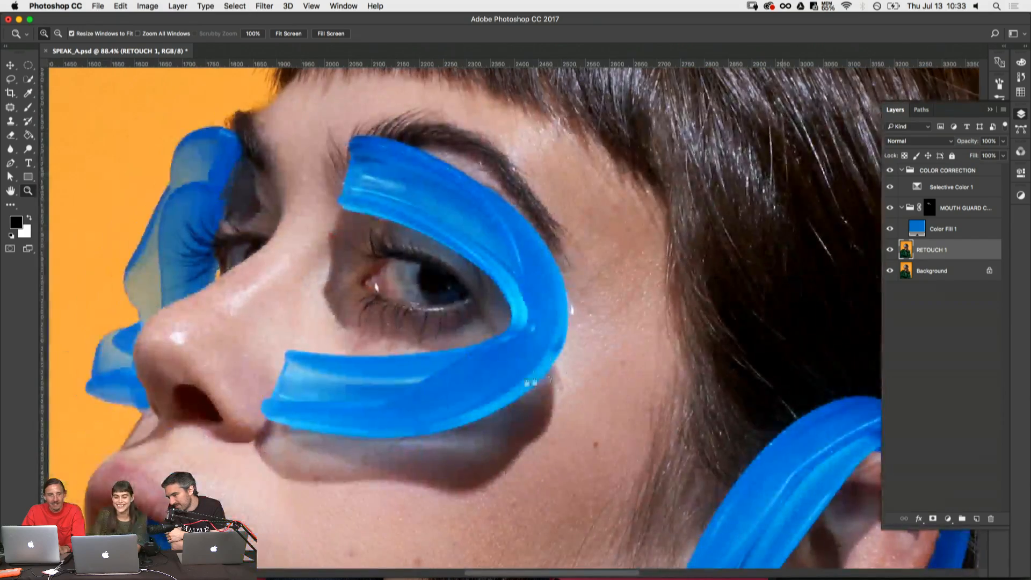
pyautogui.moveTo(711, 337); pyautogui.dragTo(552, 216)
pyautogui.rightClick(603, 348)
pyautogui.press('super+0')
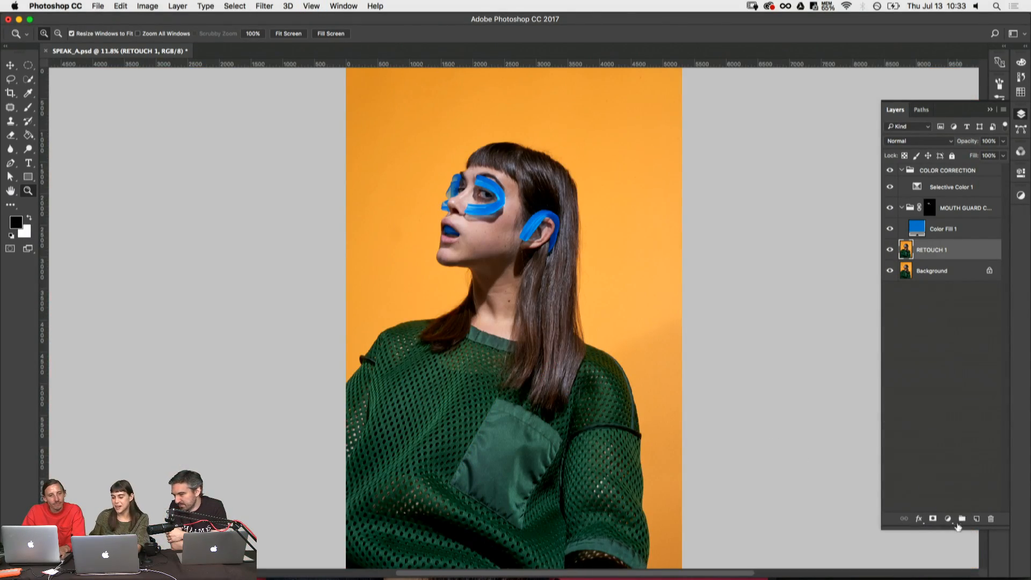
# - Collapse the COLOR CORRECTION and mouth guard groups and create a new group above them
pyautogui.click(937, 171)
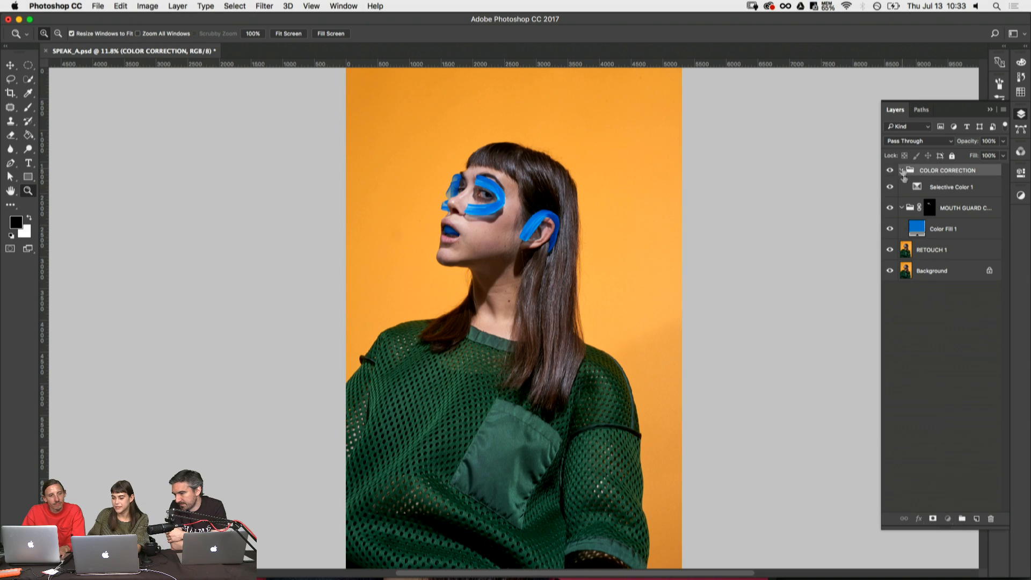
pyautogui.click(902, 171)
pyautogui.click(901, 187)
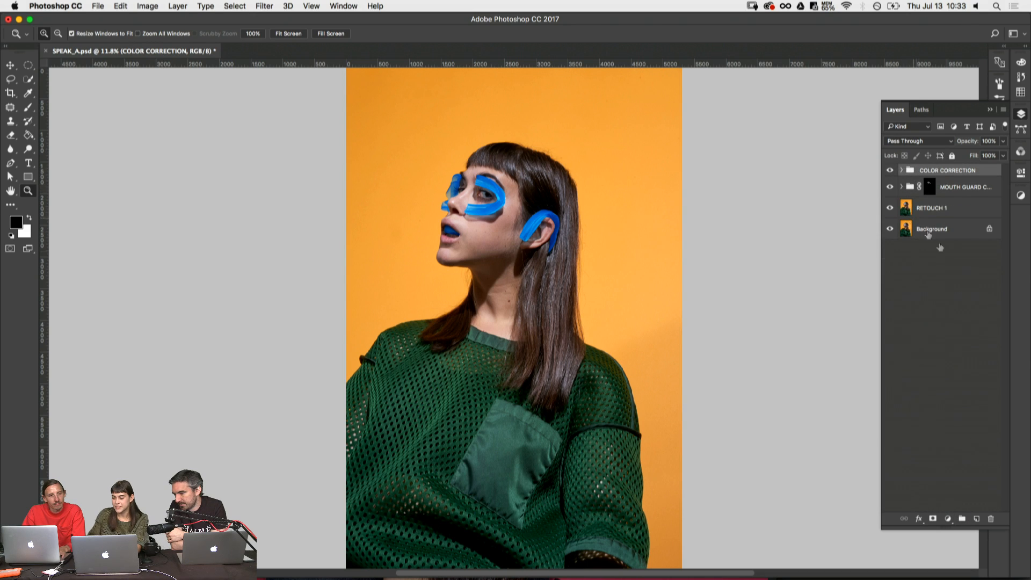
pyautogui.click(962, 519)
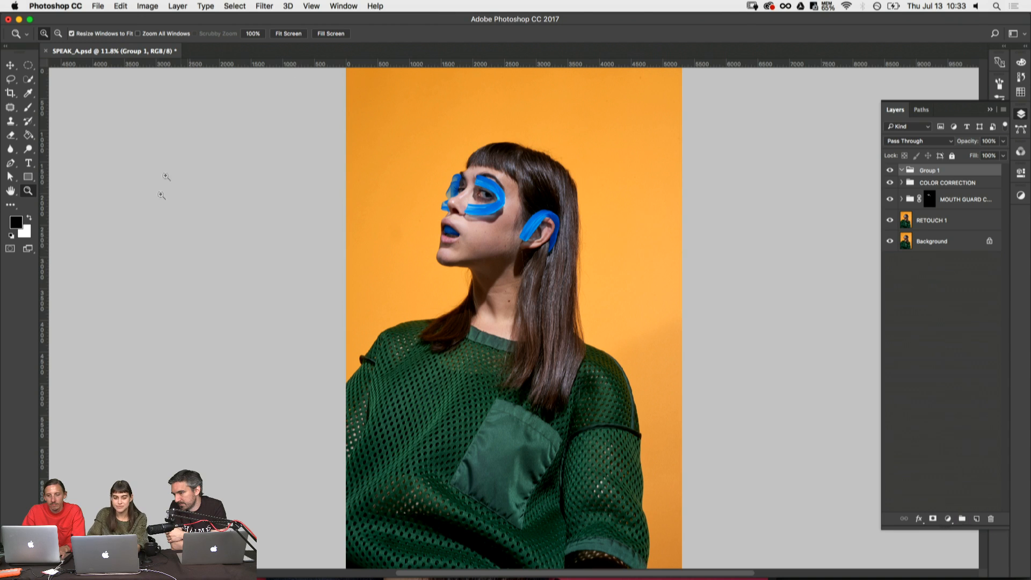
# - Draw a black rectangle about 3416 by 4711 px over the head and shoulders in the new group, and load its outline as a selection
pyautogui.click(27, 177)
pyautogui.moveTo(410, 141); pyautogui.dragTo(627, 438)
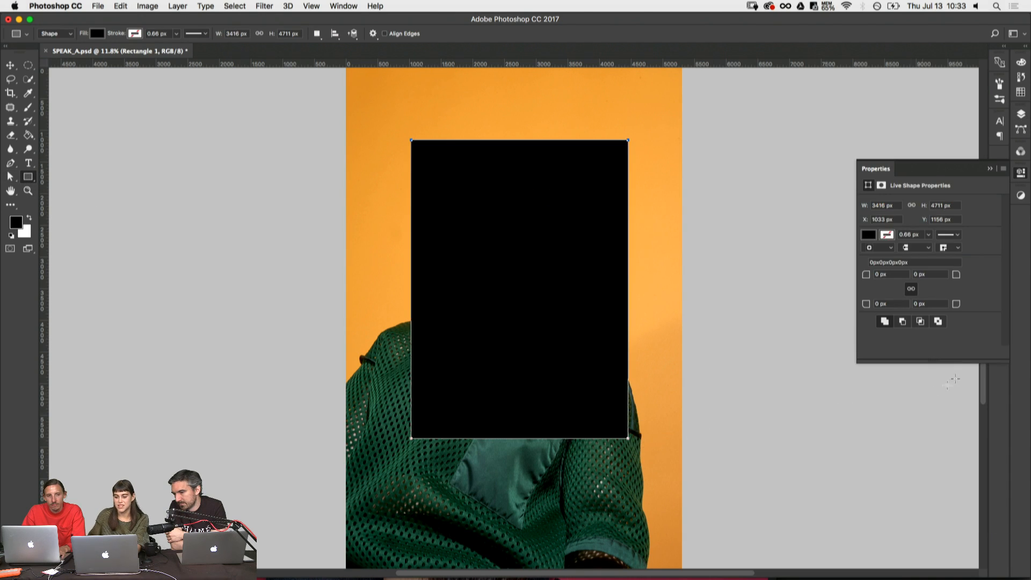
pyautogui.click(1021, 114)
pyautogui.keyDown('ctrl'); pyautogui.click(914, 187); pyautogui.keyUp('ctrl')
pyautogui.hotkey('ctrl', 'g')
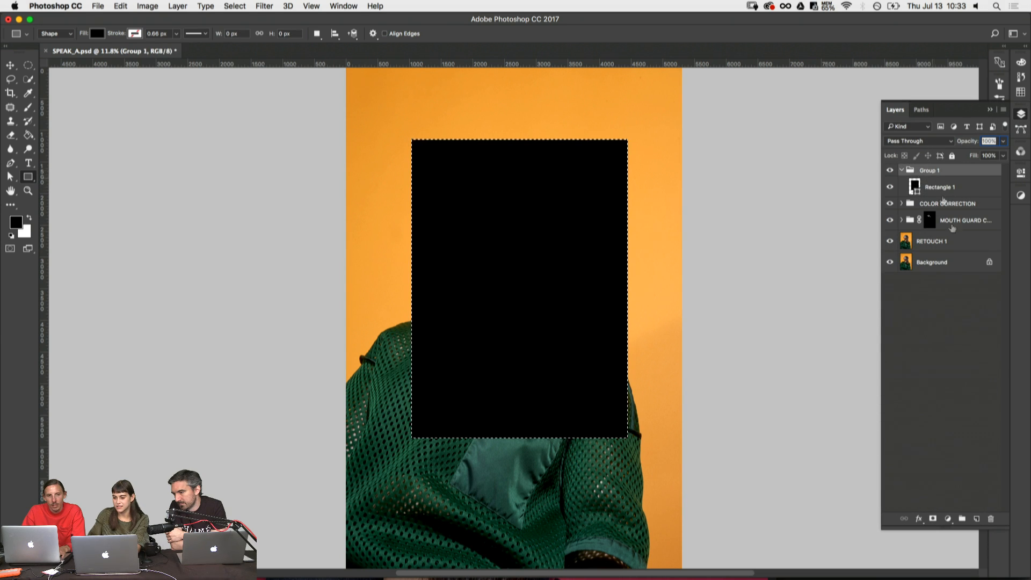
# - Mask Group 1 with the rectangular selection, invert the mask and delete the black rectangle shape
pyautogui.click(933, 518)
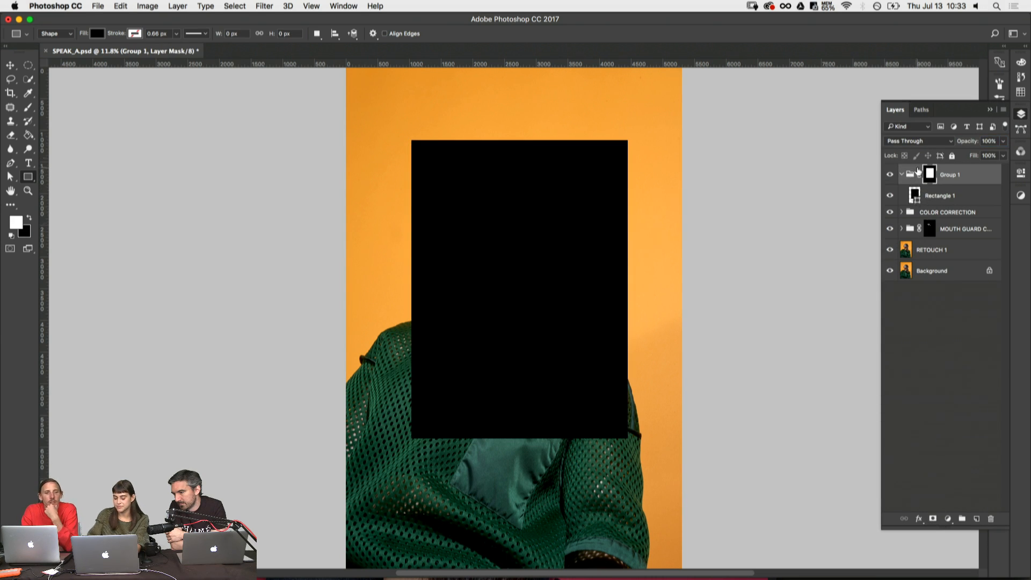
pyautogui.hotkey('ctrl', 'i')
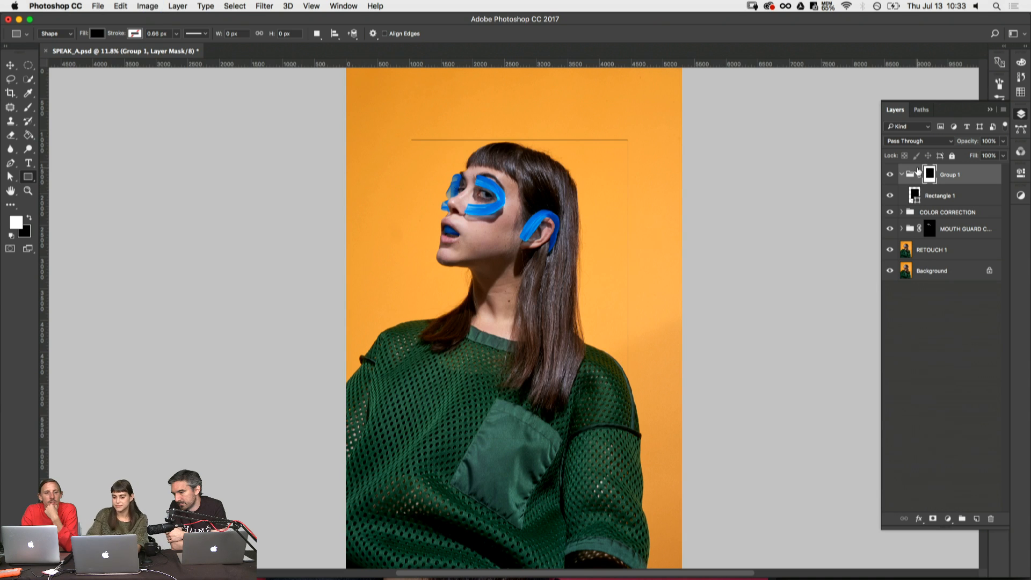
pyautogui.click(930, 196)
pyautogui.press('Delete')
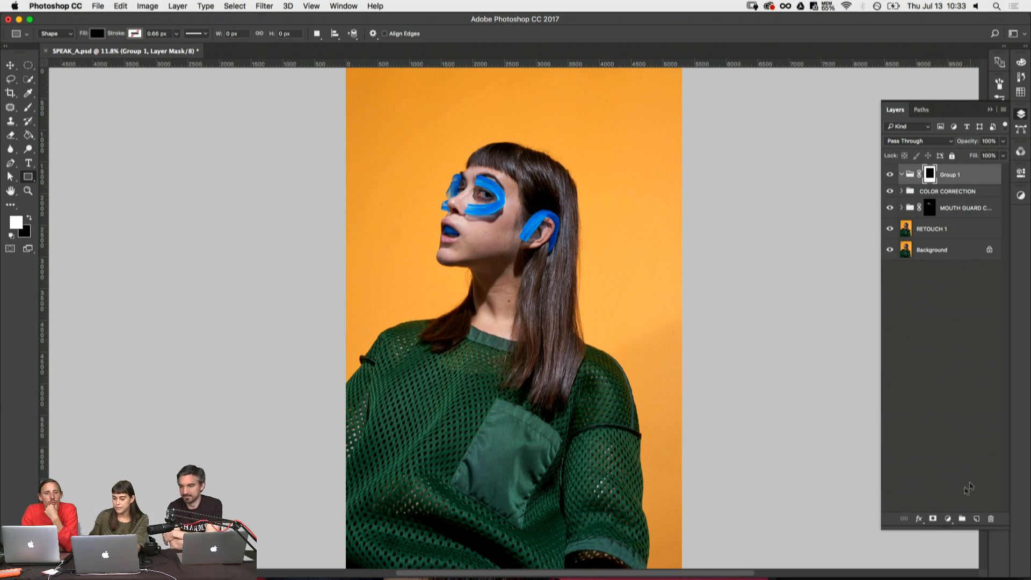
# - Add a solid black (000000) color fill layer inside Group 1 to frame the portrait
pyautogui.click(947, 518)
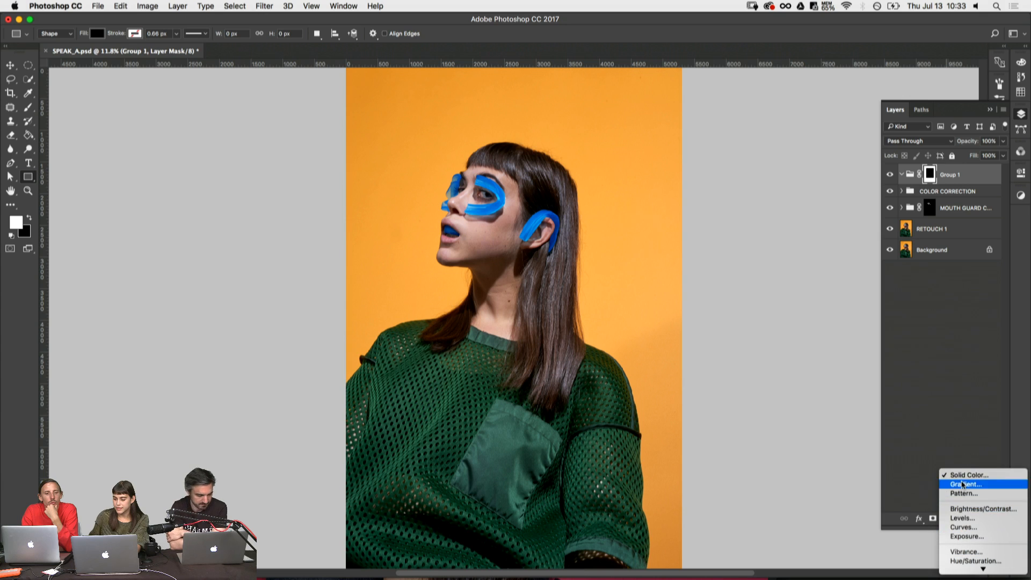
pyautogui.click(966, 475)
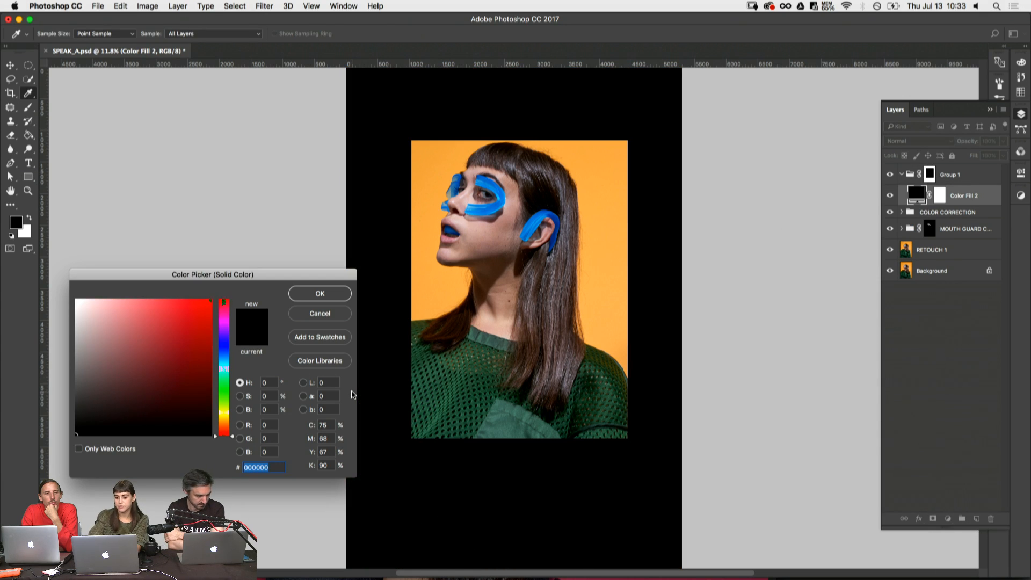
pyautogui.press('Return')
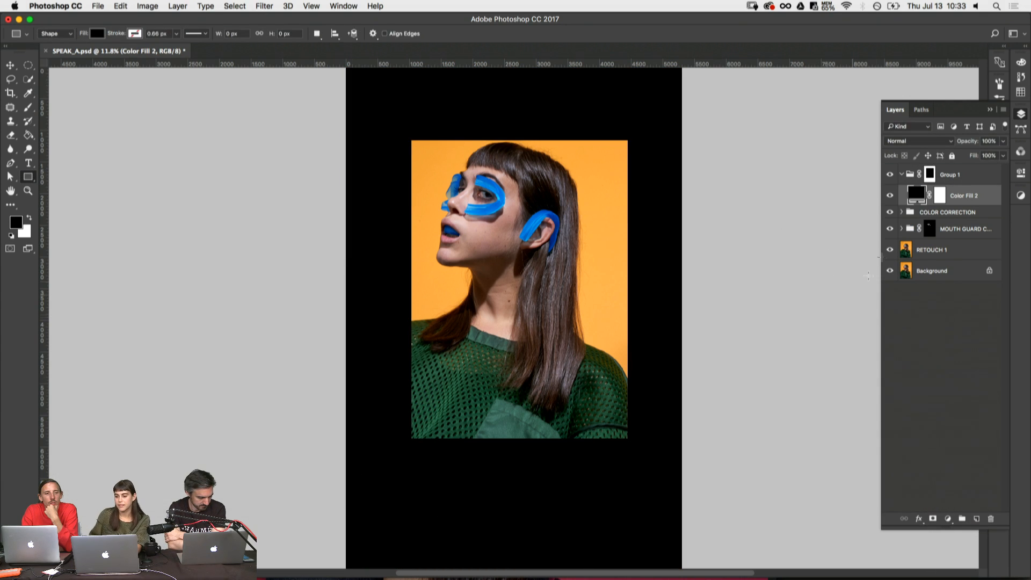
# - Move the crop window in the Group 1 mask toward the left side of the portrait to test the framing
pyautogui.press('v')
pyautogui.click(929, 174)
pyautogui.moveTo(592, 317); pyautogui.dragTo(561, 306)
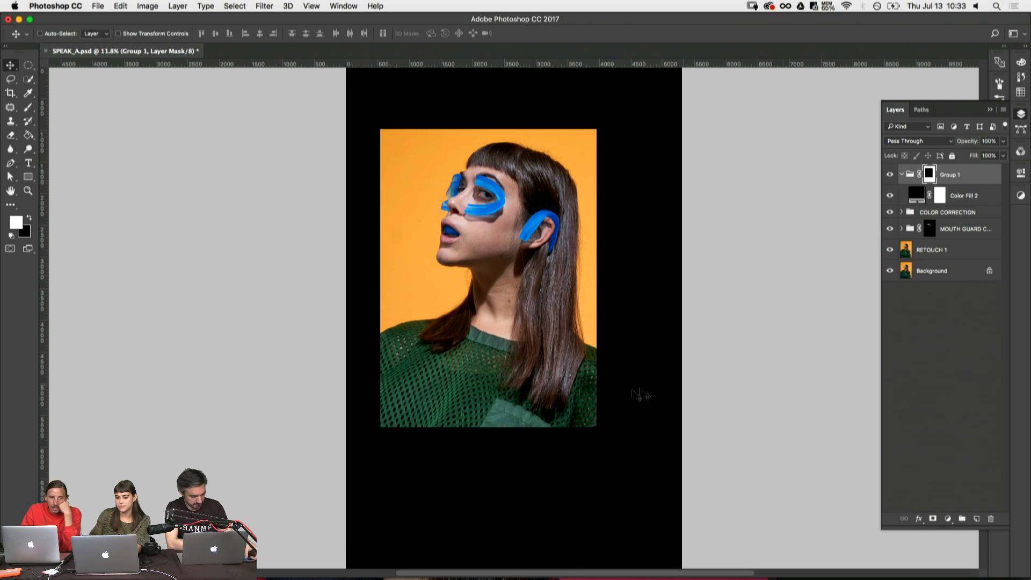
pyautogui.moveTo(639, 387); pyautogui.dragTo(619, 395)
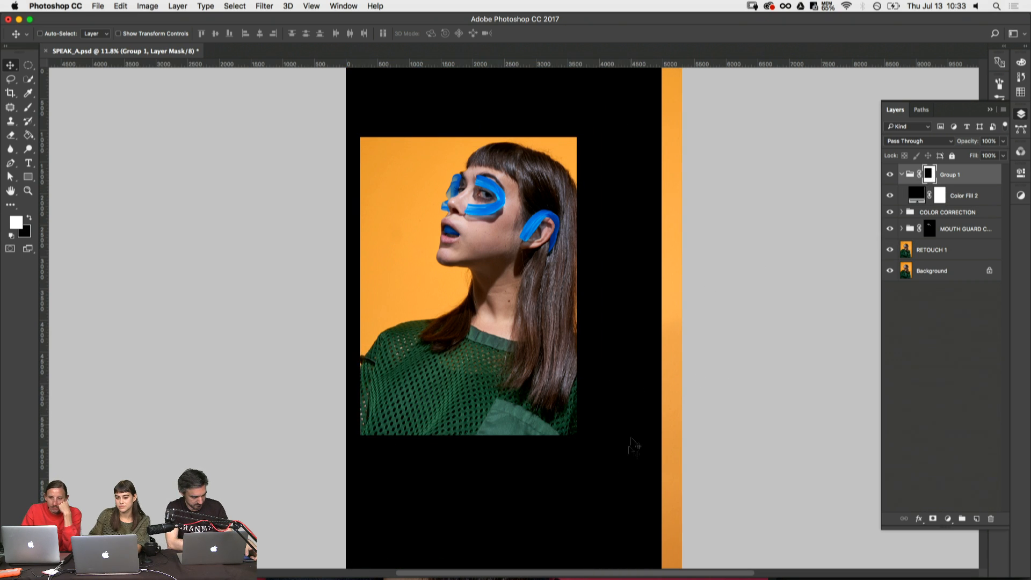
# - Transform the Group 1 mask to about 101% and reposition its window around the head and shoulders
pyautogui.press('super+t')
pyautogui.moveTo(375, 440); pyautogui.dragTo(403, 400)
pyautogui.moveTo(559, 341); pyautogui.dragTo(555, 338)
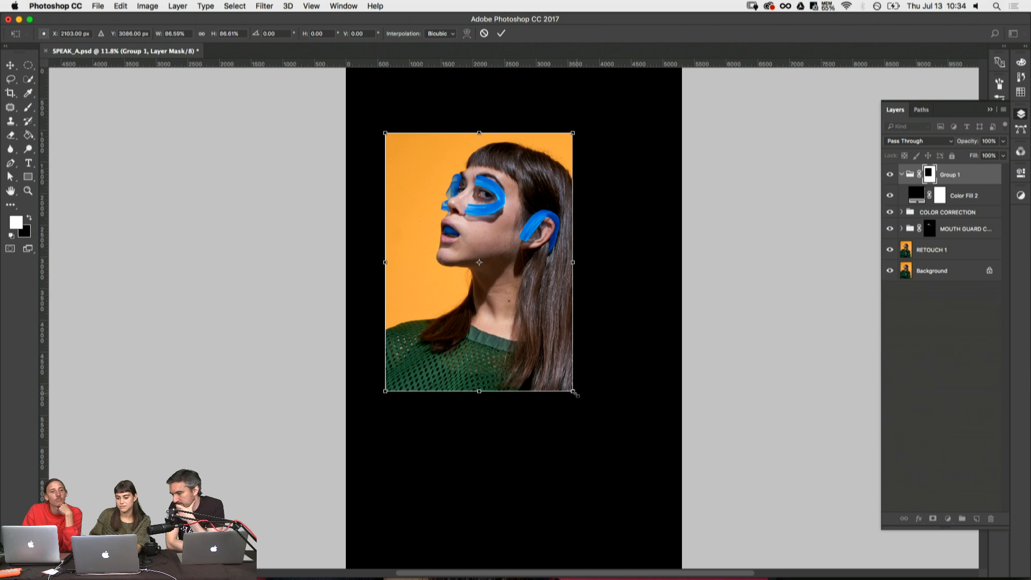
pyautogui.moveTo(573, 391); pyautogui.dragTo(615, 434)
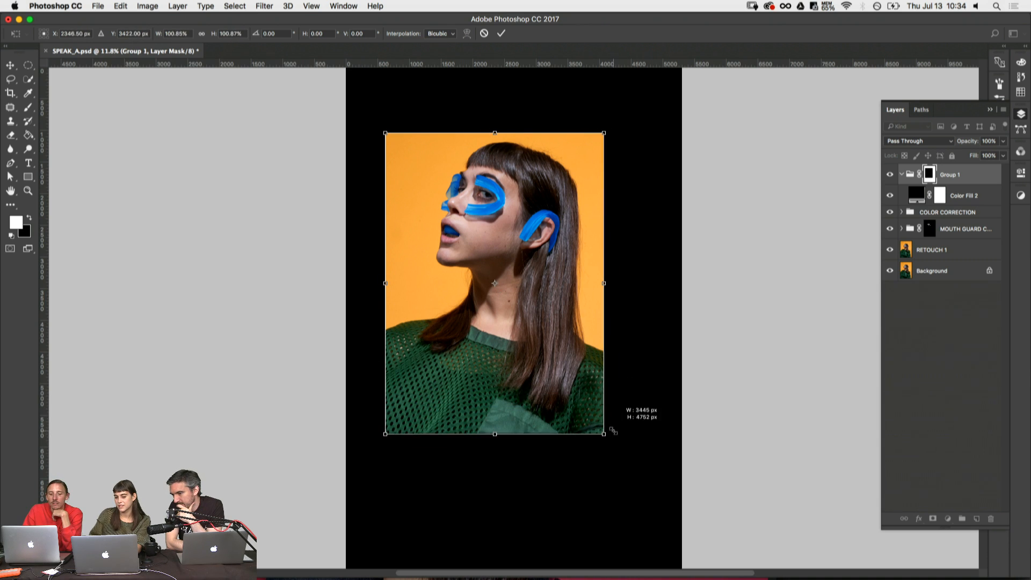
pyautogui.moveTo(559, 360); pyautogui.dragTo(564, 349)
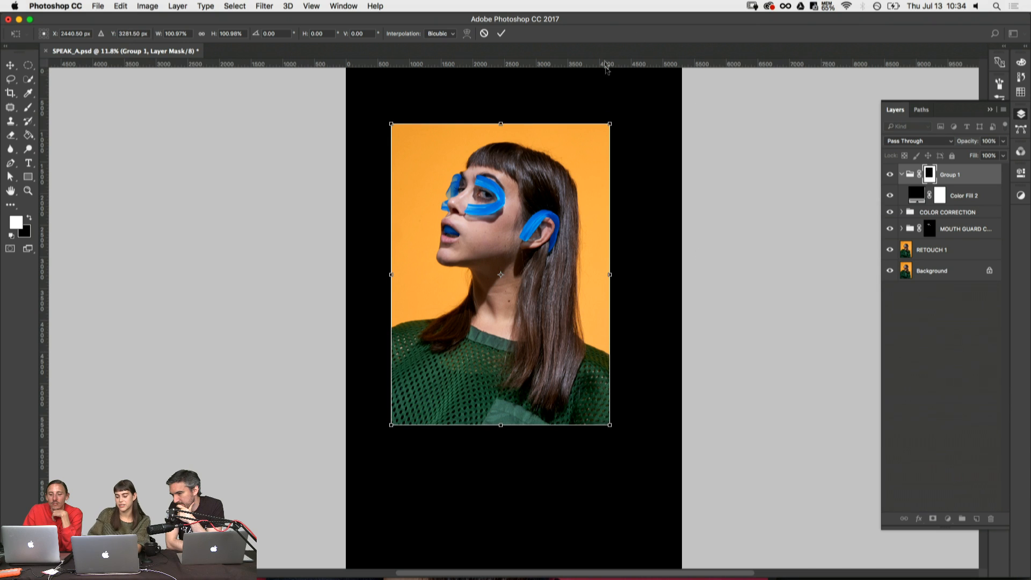
# - Try a tighter crop at 77.48%, enlarge the mask window to include the shoulders again, and apply the transform
pyautogui.moveTo(610, 125); pyautogui.dragTo(583, 155)
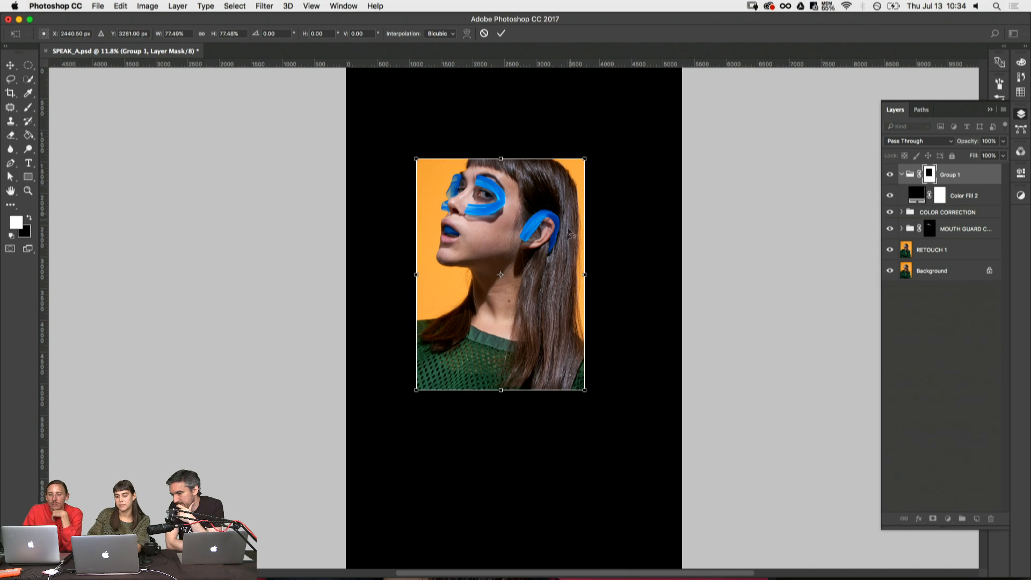
pyautogui.moveTo(568, 235); pyautogui.dragTo(549, 224)
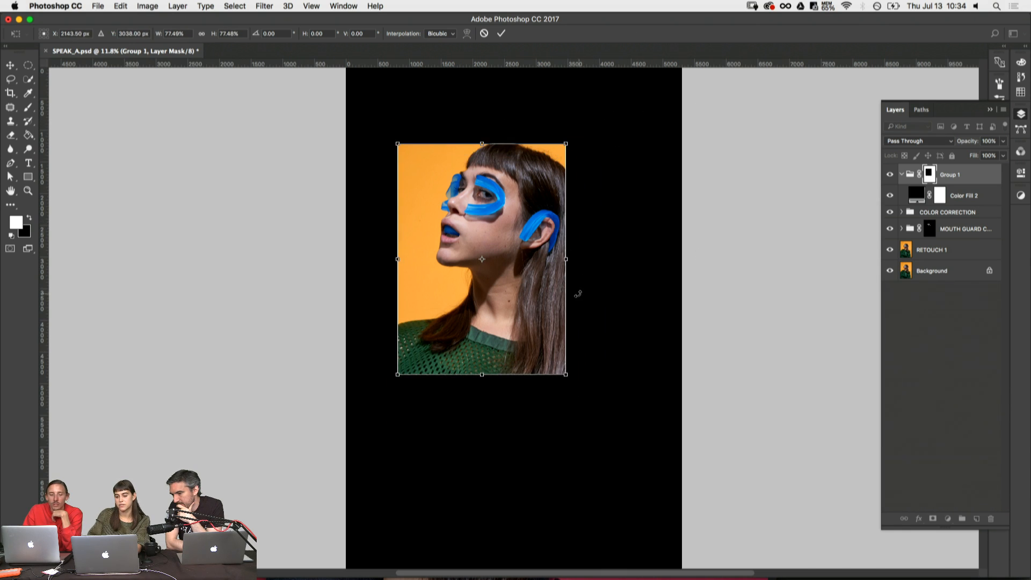
pyautogui.moveTo(560, 289)
pyautogui.mouseDown()
pyautogui.moveTo(555, 267)
pyautogui.moveTo(568, 280)
pyautogui.mouseUp()
pyautogui.moveTo(519, 324); pyautogui.dragTo(548, 318)
pyautogui.moveTo(422, 363); pyautogui.dragTo(373, 432)
pyautogui.moveTo(501, 380); pyautogui.dragTo(513, 373)
pyautogui.press('Return')
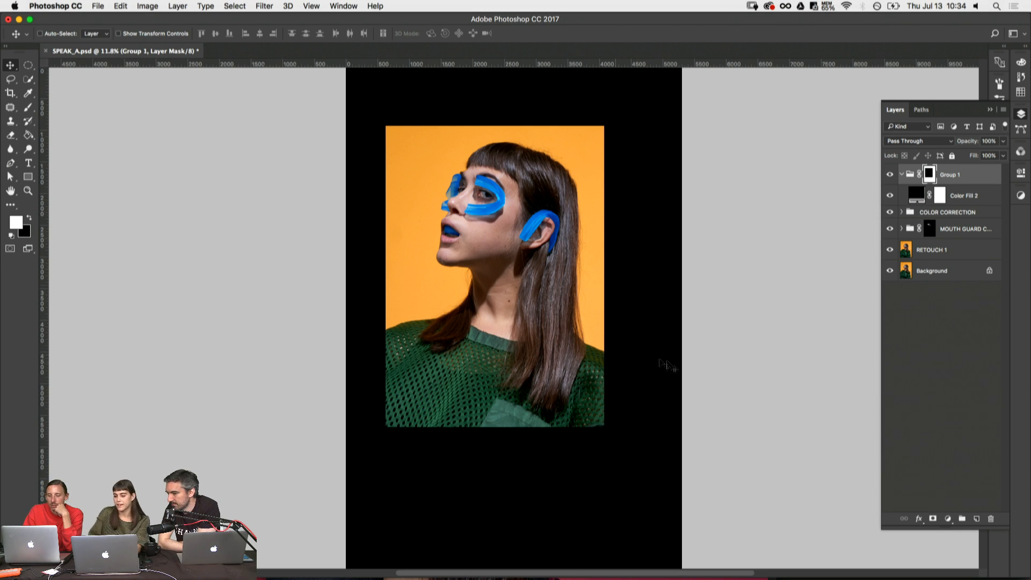
# - Nudge the mask window slightly to the right and capture a screenshot of the framed portrait area
pyautogui.moveTo(529, 318); pyautogui.dragTo(535, 318)
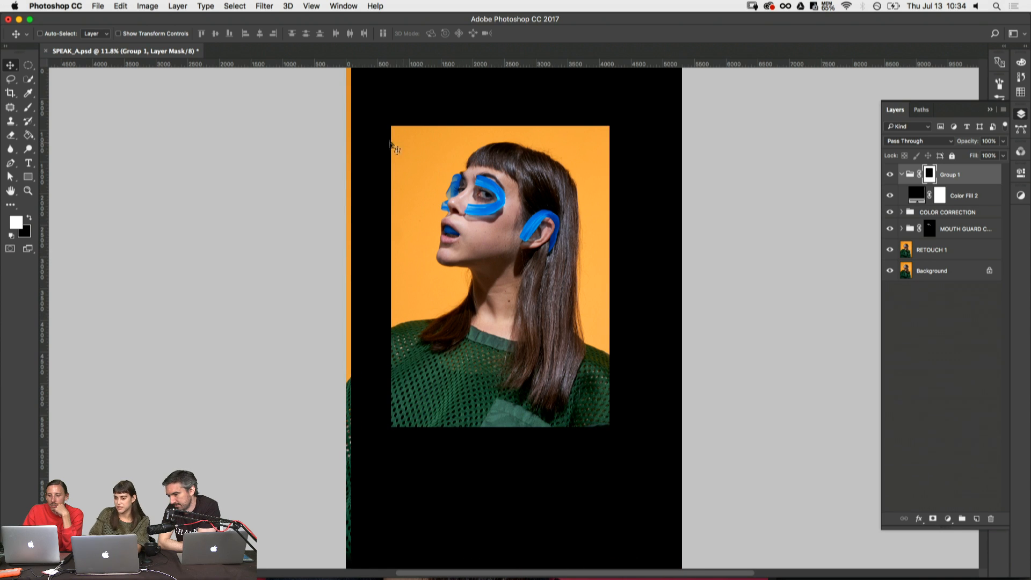
pyautogui.moveTo(394, 129); pyautogui.dragTo(532, 313)
pyautogui.press('super+plus')
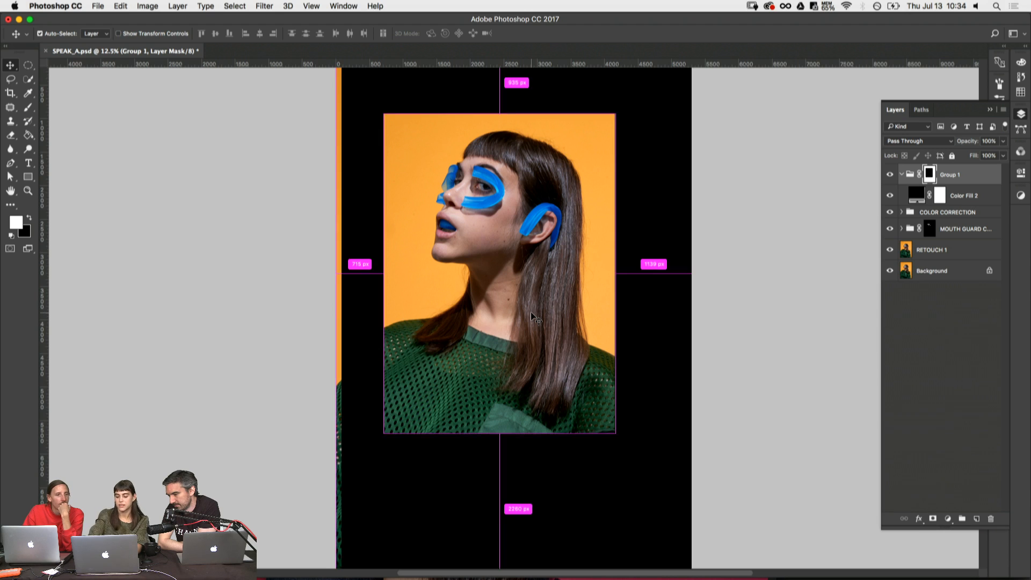
pyautogui.press('super+plus')
pyautogui.moveTo(616, 336); pyautogui.dragTo(615, 330)
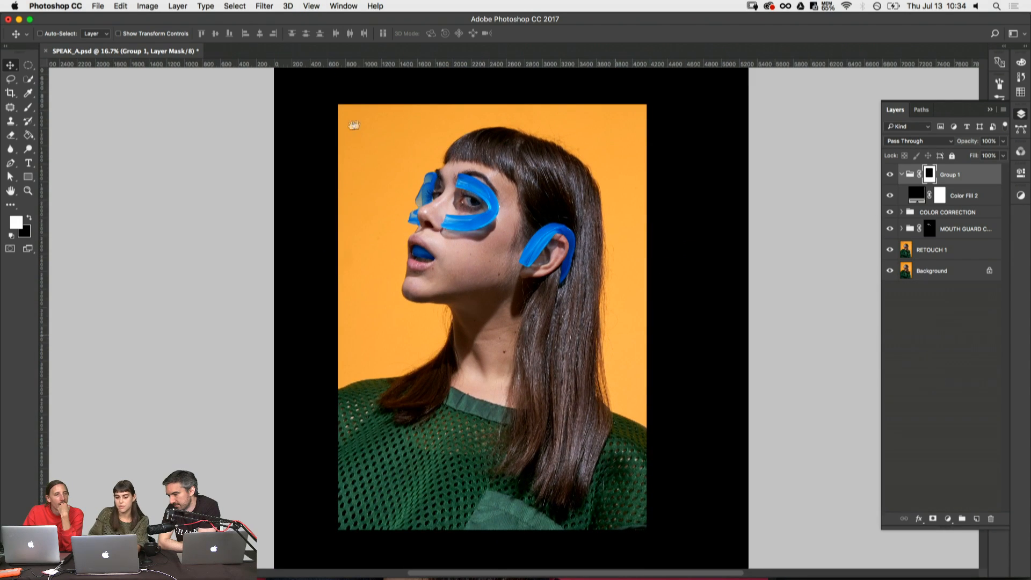
pyautogui.press('shift+super+4')
pyautogui.moveTo(337, 103); pyautogui.dragTo(646, 530)
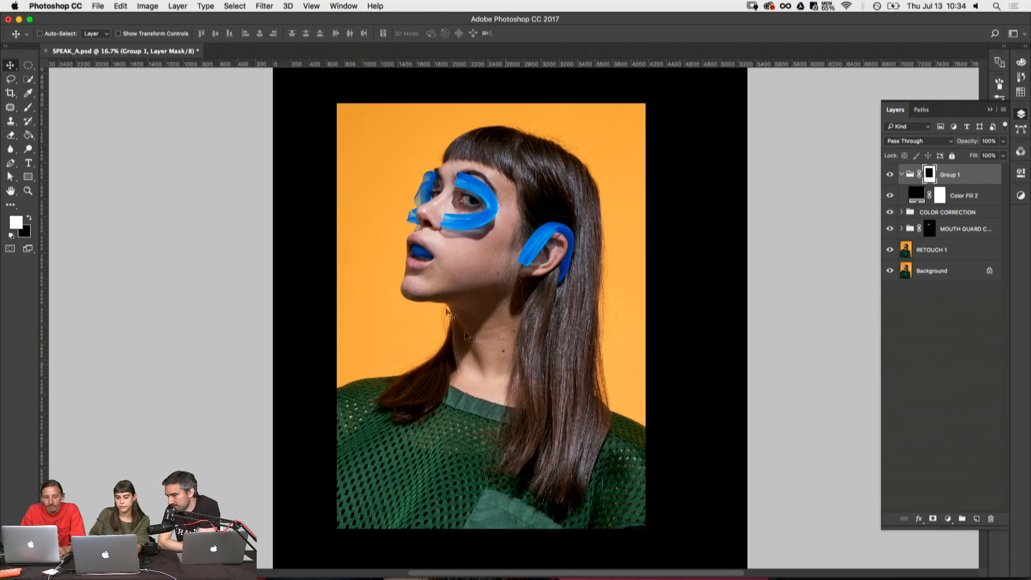
# - Switch to Adobe Bridge and preview SPEAK0616.tif and the following shots full screen
pyautogui.press('super+Tab')
pyautogui.press('super+Tab')
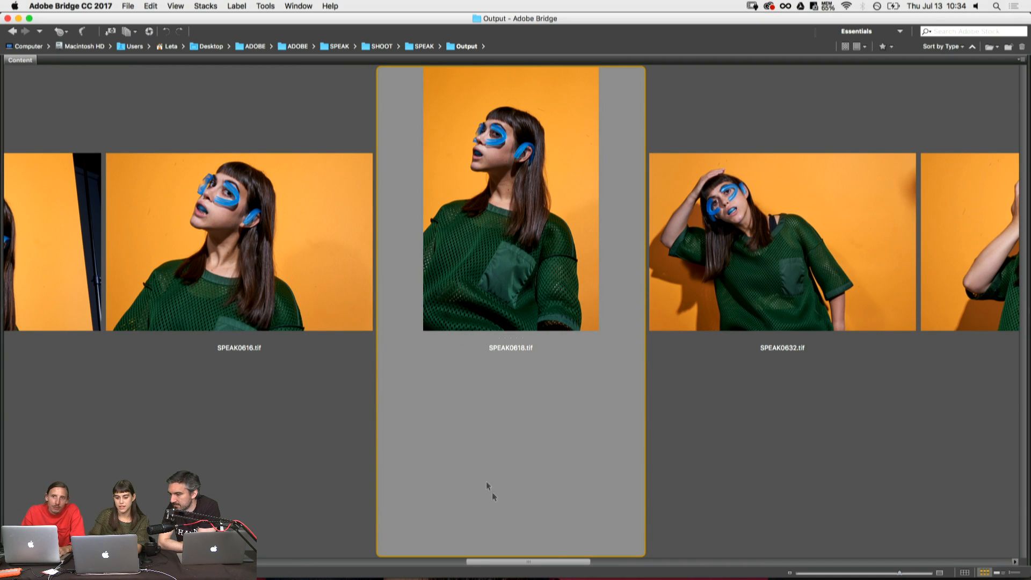
pyautogui.click(317, 244)
pyautogui.press('space')
pyautogui.press('Right')
pyautogui.press('Right')
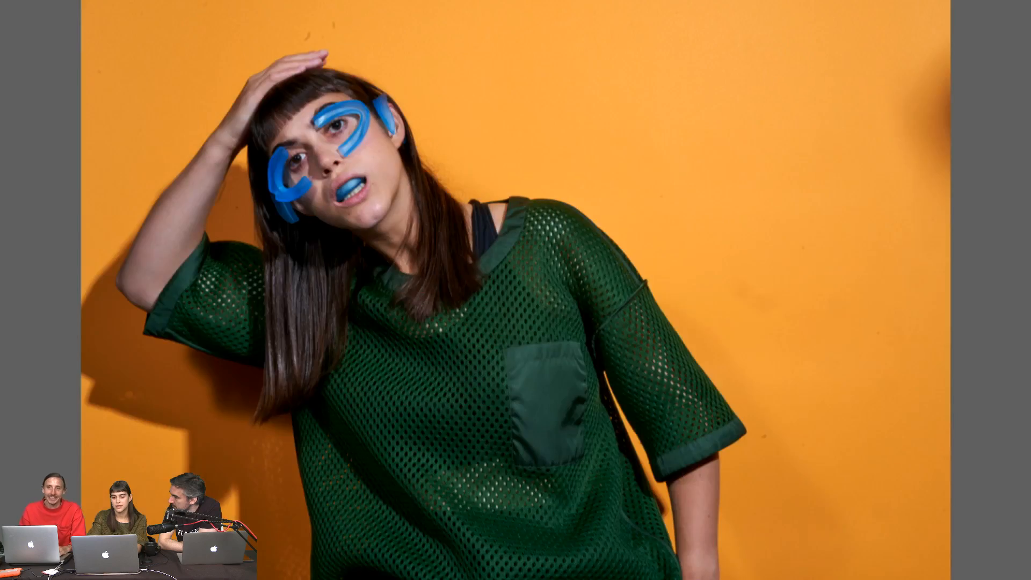
# - Compare the orange-background portrait shots full screen, examining the upward, profile and open-mouth poses through to the hands-over-face shots around SPEAK0595.tif
pyautogui.press('Right')
pyautogui.press('Right')
pyautogui.press('Right')
pyautogui.press('Right')
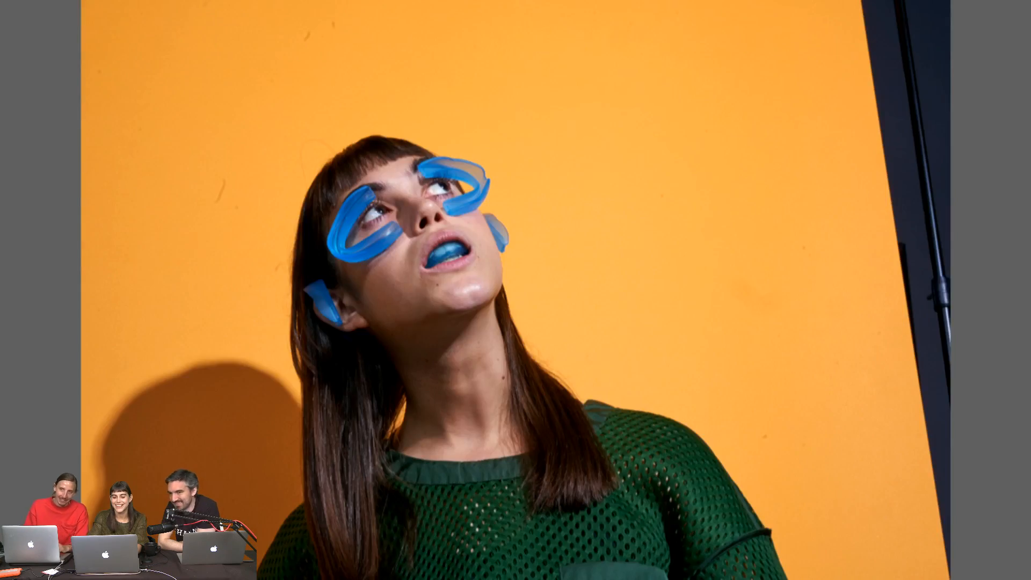
pyautogui.press('Right')
pyautogui.press('Right')
pyautogui.press('Right')
pyautogui.press('Right')
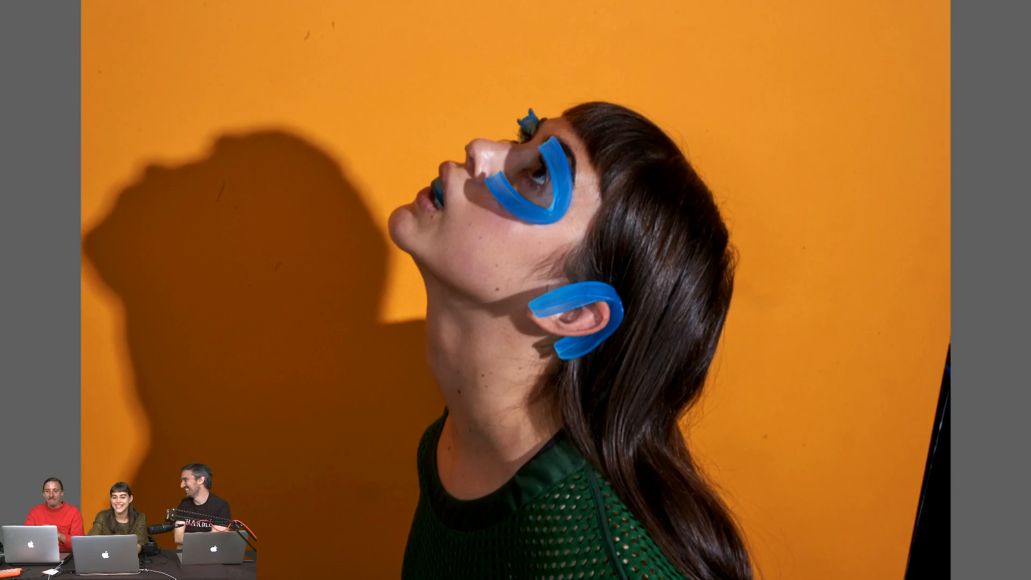
pyautogui.press('Right')
pyautogui.press('Left')
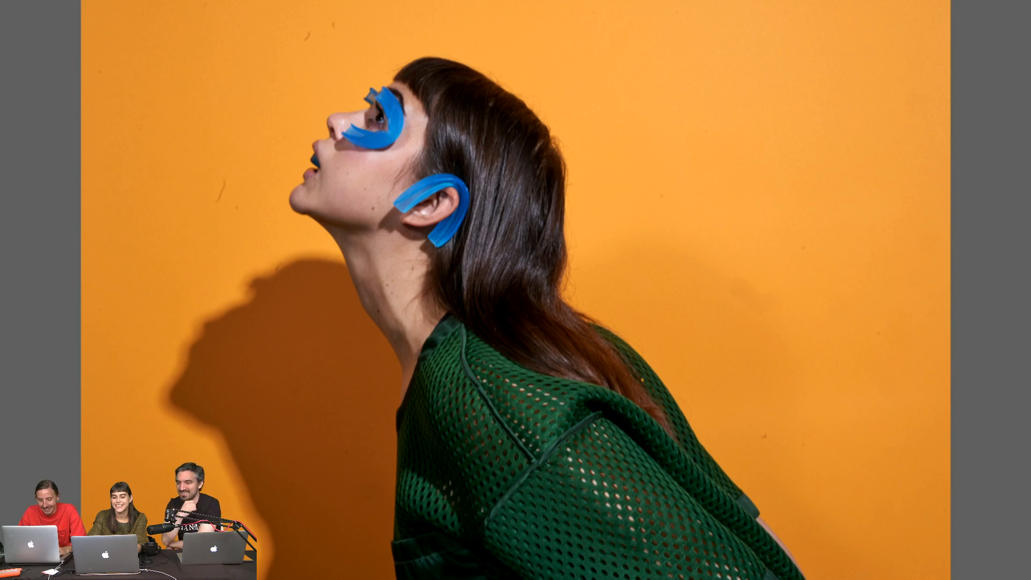
pyautogui.press('Right')
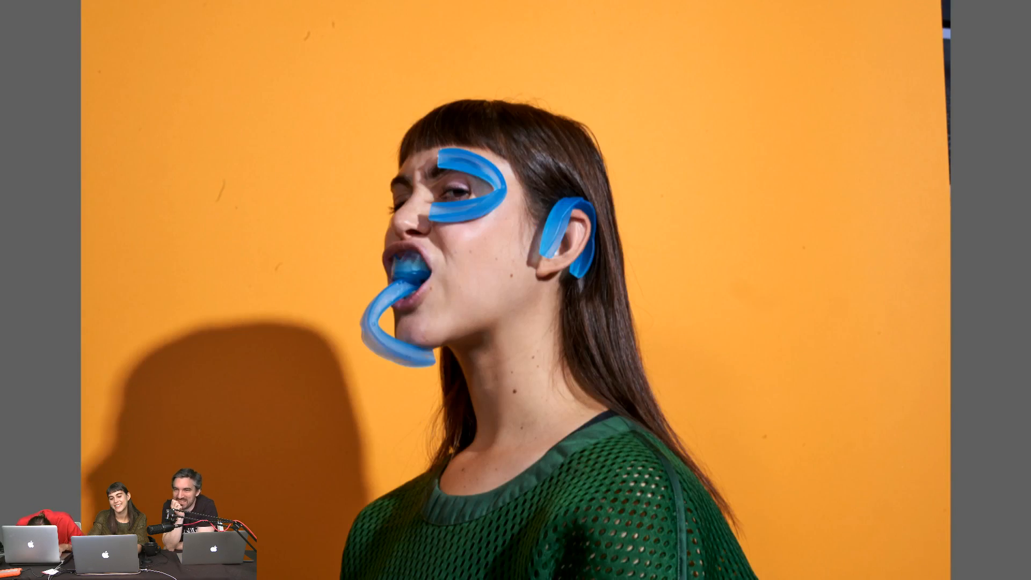
pyautogui.press('Right')
pyautogui.press('Right')
pyautogui.press('Right')
pyautogui.press('Right')
pyautogui.press('Right')
pyautogui.press('Right')
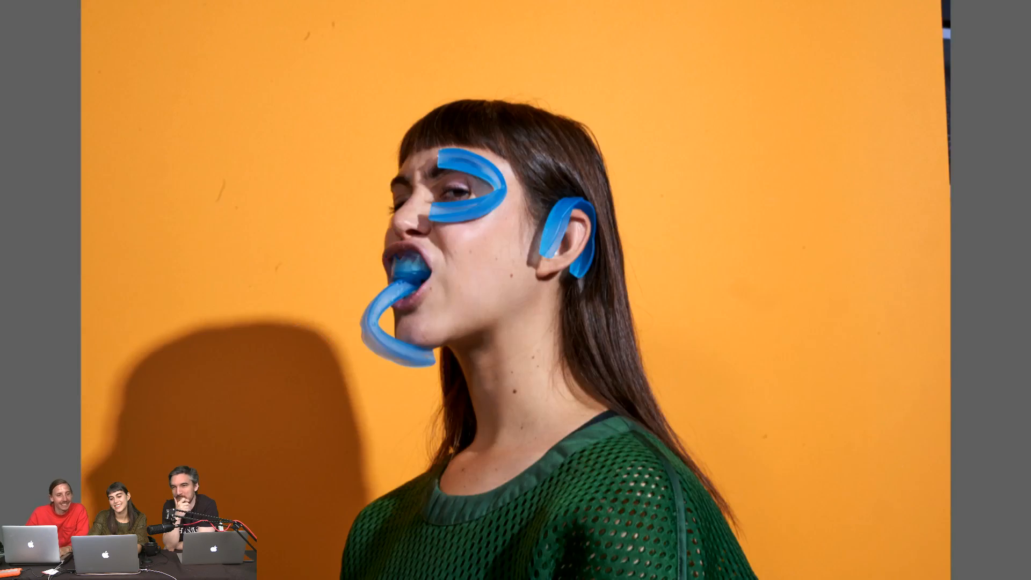
pyautogui.press('Right')
pyautogui.press('Right')
pyautogui.press('Right')
pyautogui.press('Right')
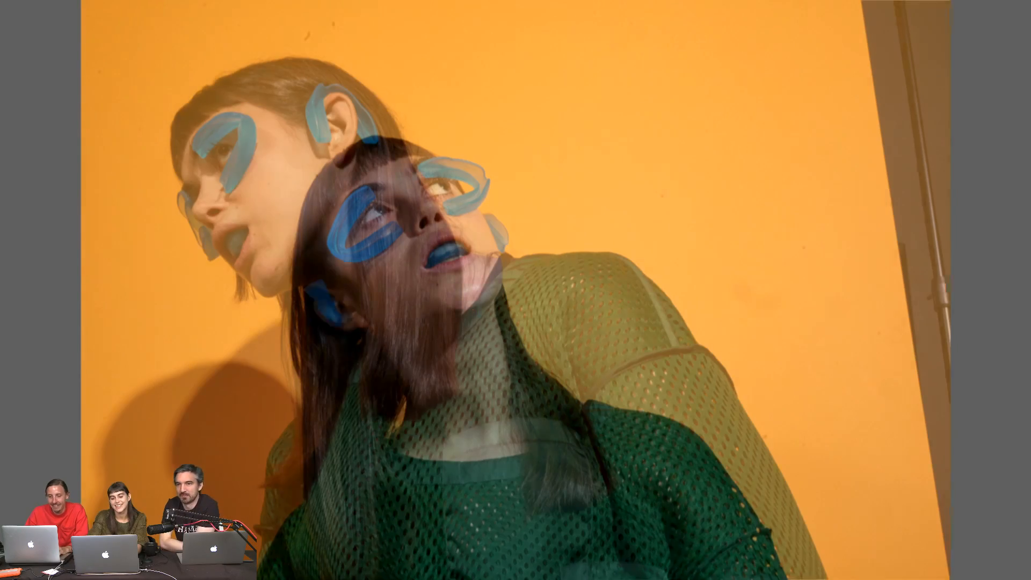
pyautogui.press('Right')
pyautogui.press('Right')
pyautogui.press('Right')
pyautogui.press('Right')
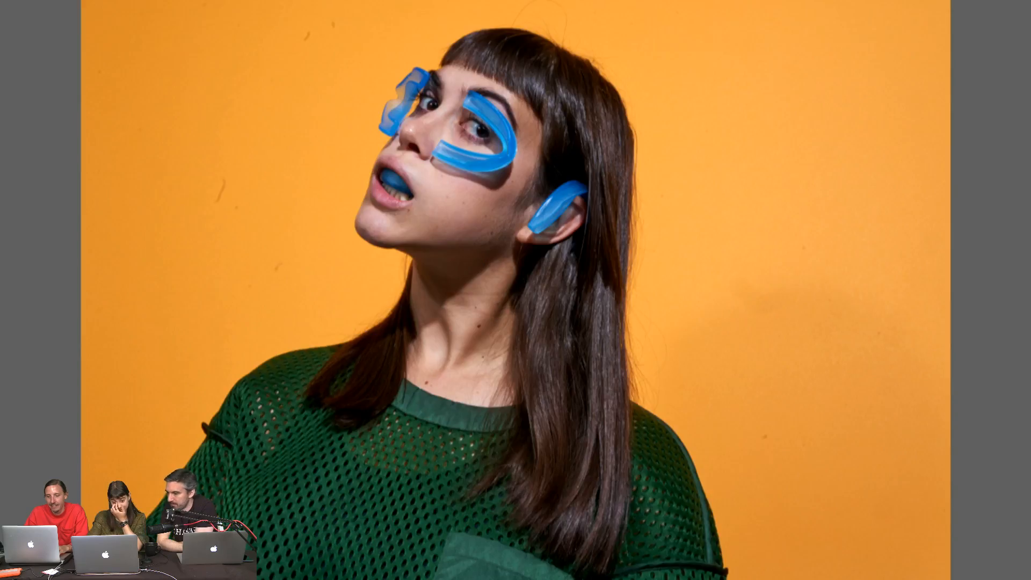
pyautogui.press('Right')
pyautogui.press('Right')
pyautogui.press('Right')
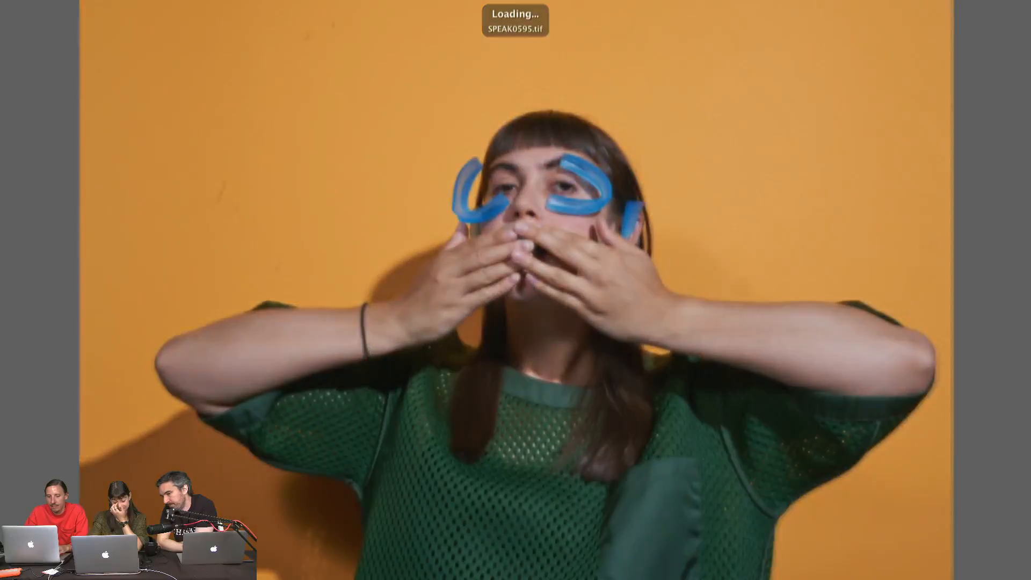
pyautogui.press('Right')
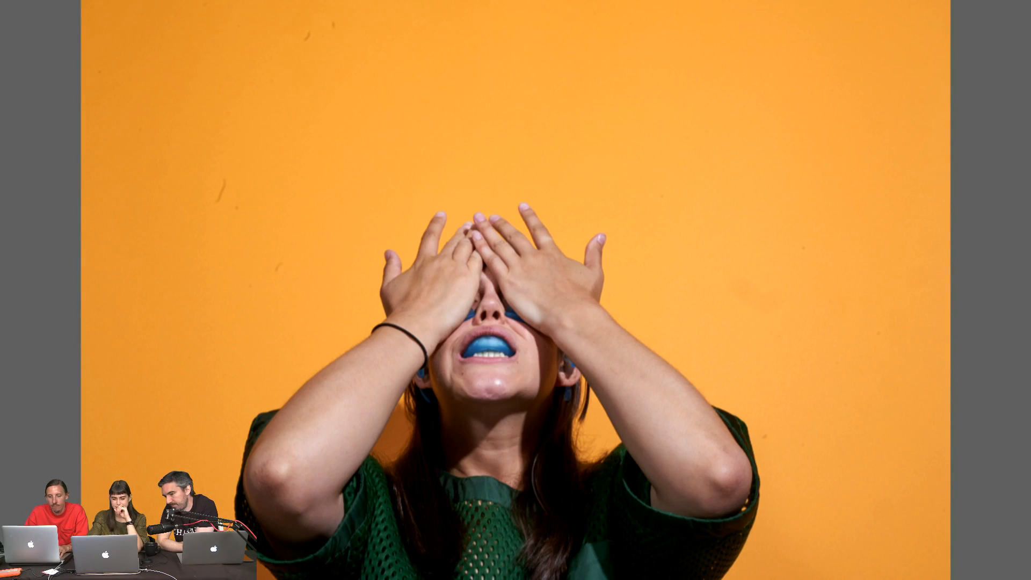
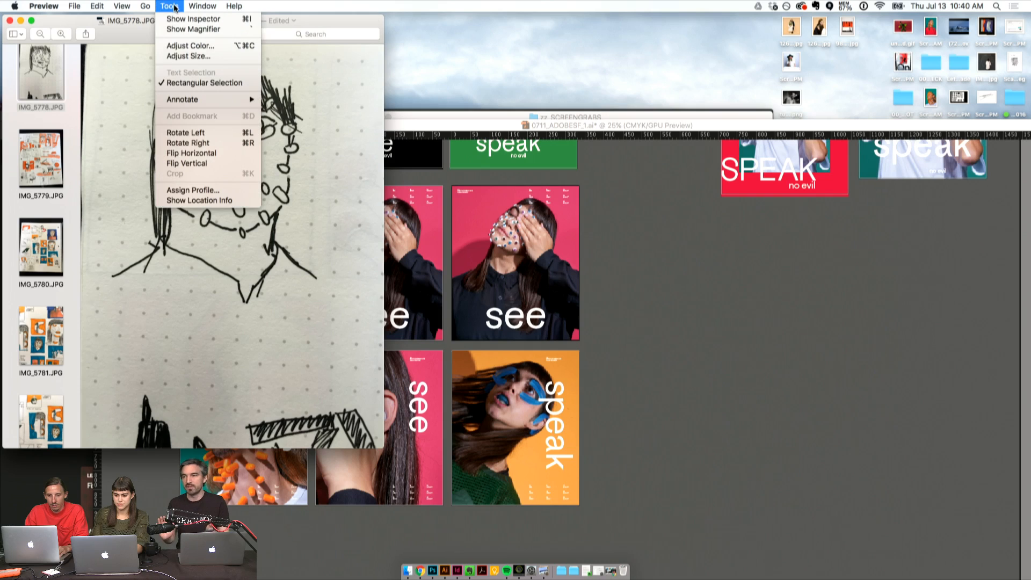
# - Show the sketchbook photos full screen in Preview and examine the page with the Hear No Evil and ear plugs sketches up close
pyautogui.click(176, 85)
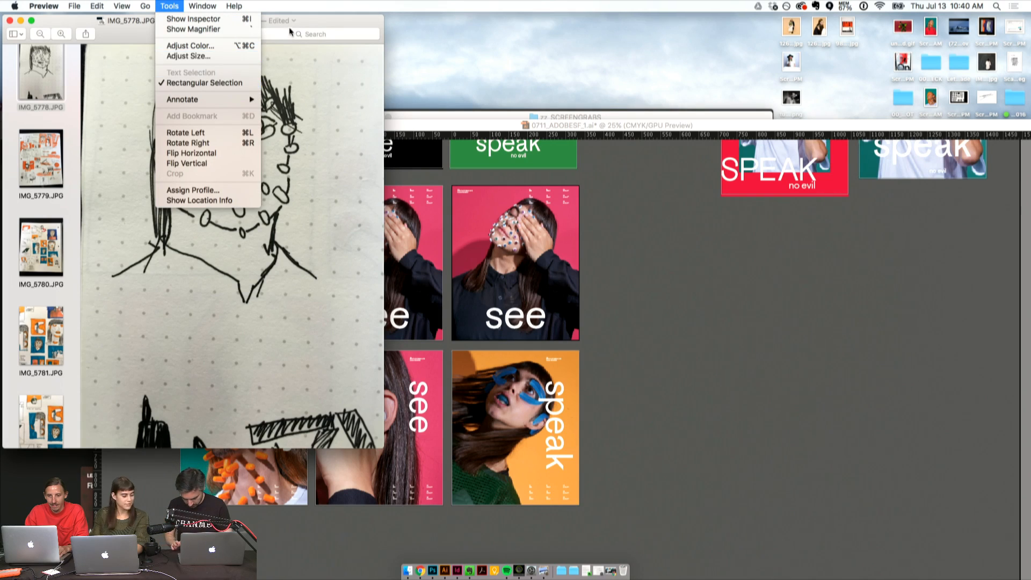
pyautogui.click(31, 21)
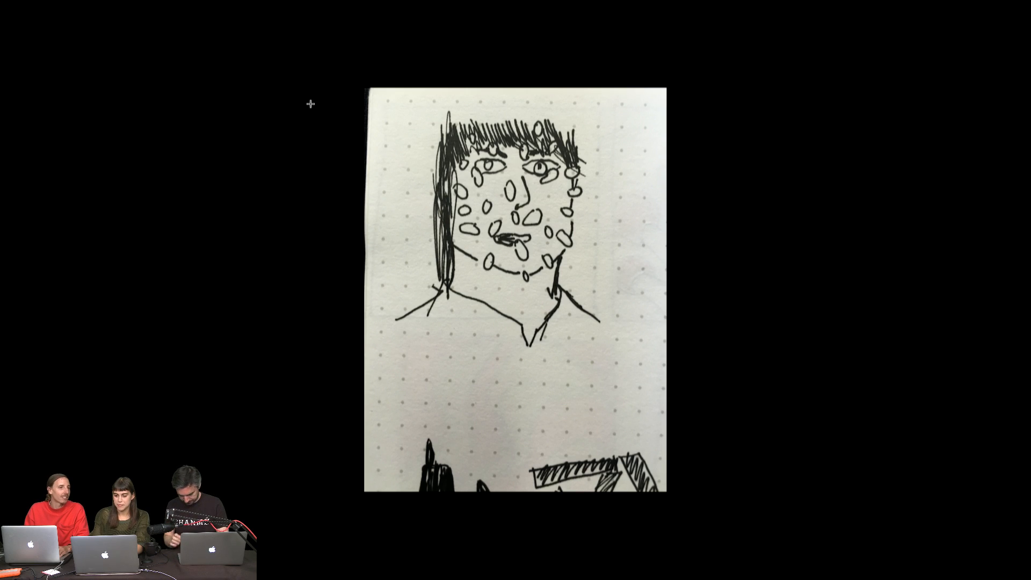
pyautogui.press('Right')
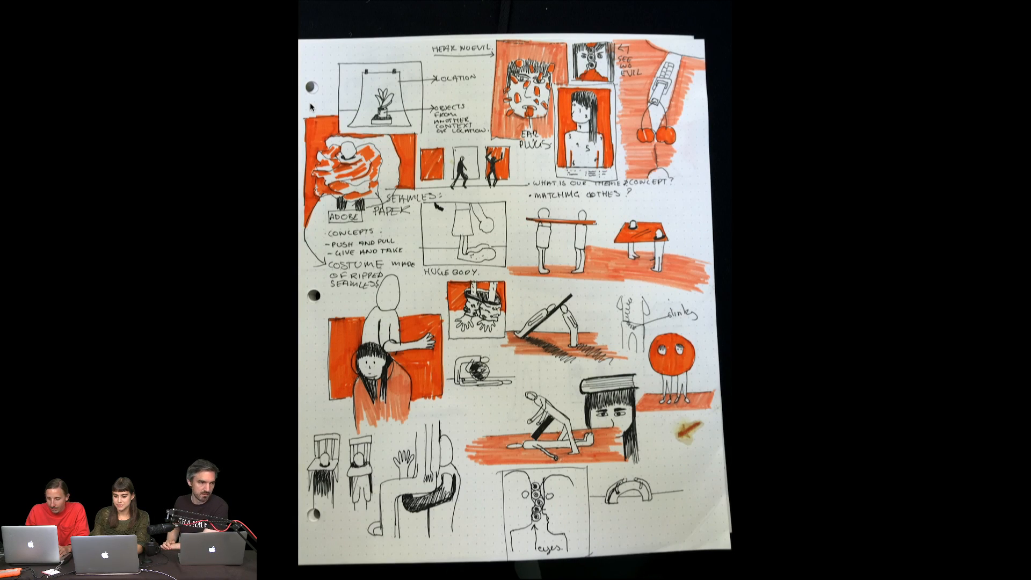
pyautogui.scroll(5, 311, 104)
pyautogui.scroll(6, 311, 104)
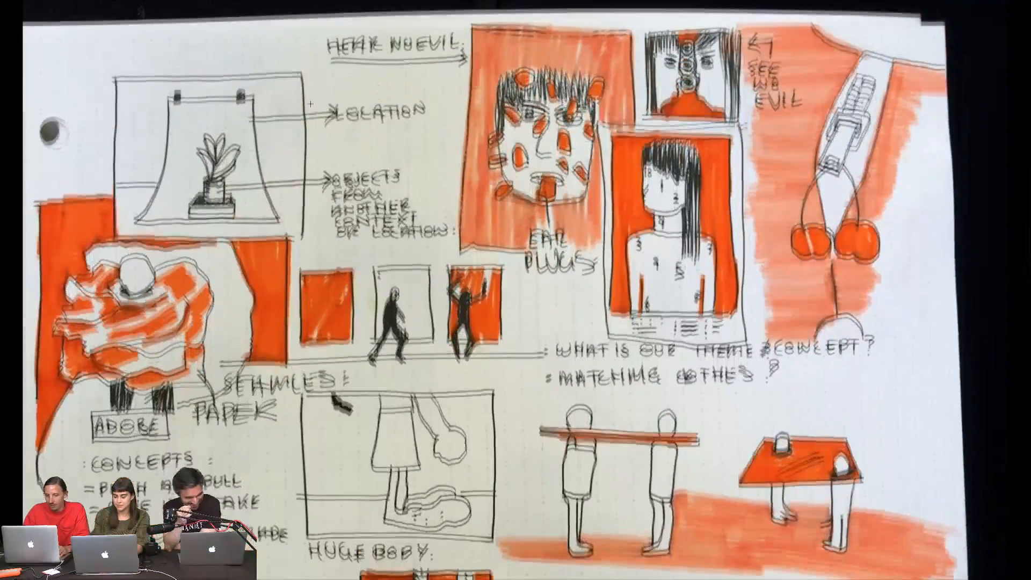
pyautogui.scroll(2, 311, 104)
pyautogui.scroll(3, 335, 99)
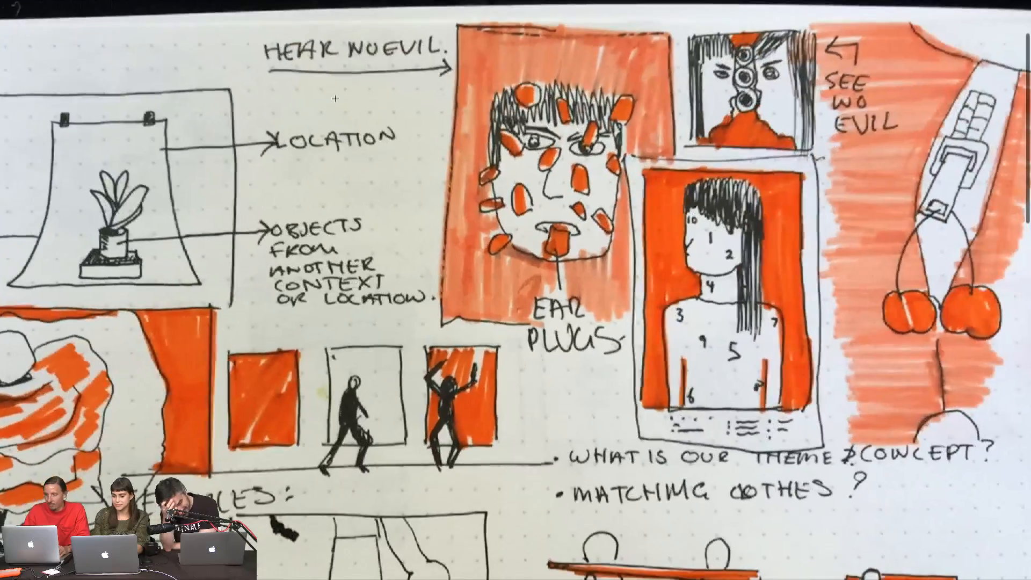
pyautogui.scroll(-3, 335, 99)
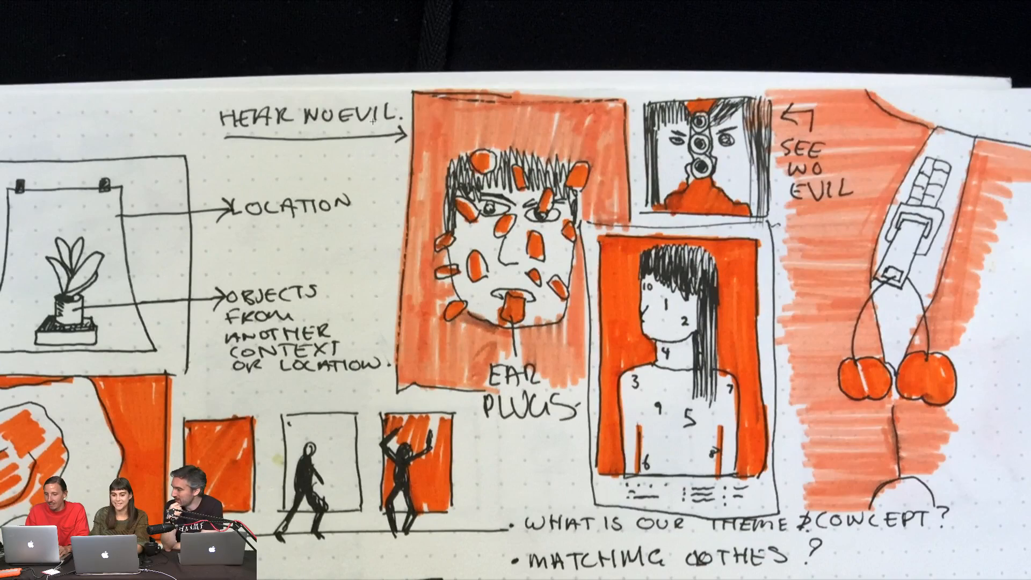
pyautogui.scroll(-1, 373, 121)
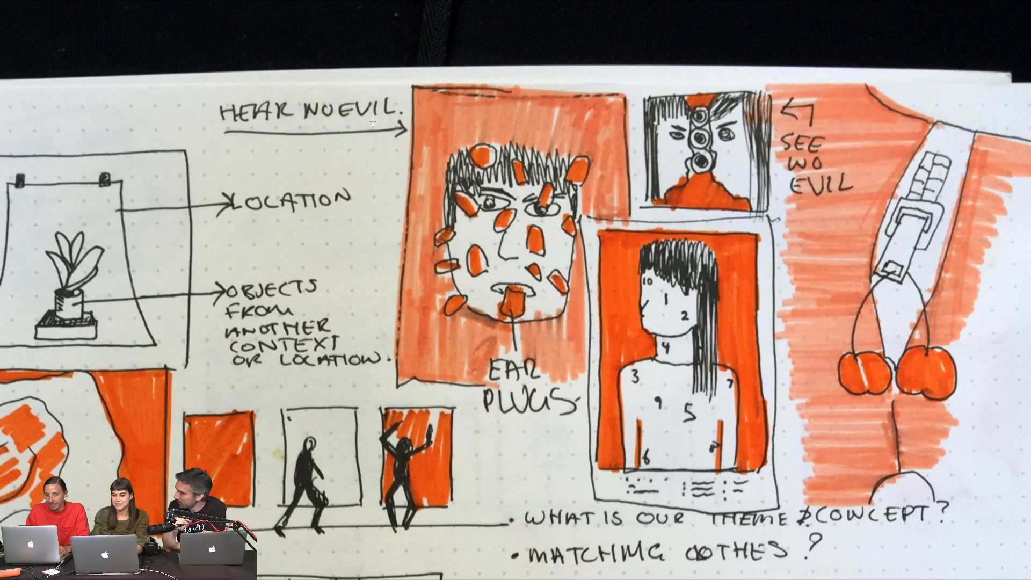
pyautogui.scroll(-1, 373, 121)
pyautogui.scroll(-5, 373, 121)
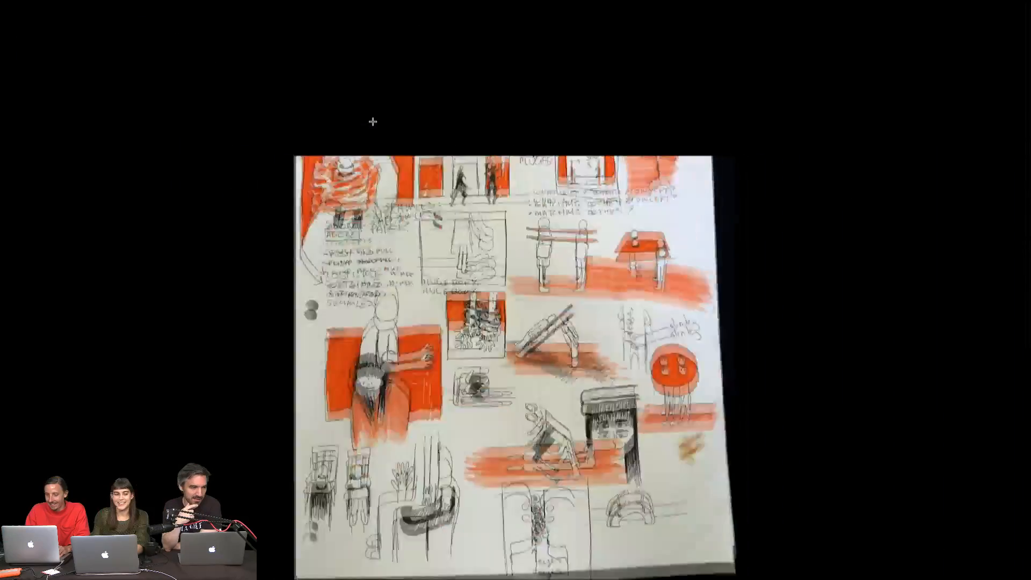
# - Examine the next sketchbook page, headed Thirty, looking closely at the blue and orange face studies and poster thumbnails
pyautogui.press('Down')
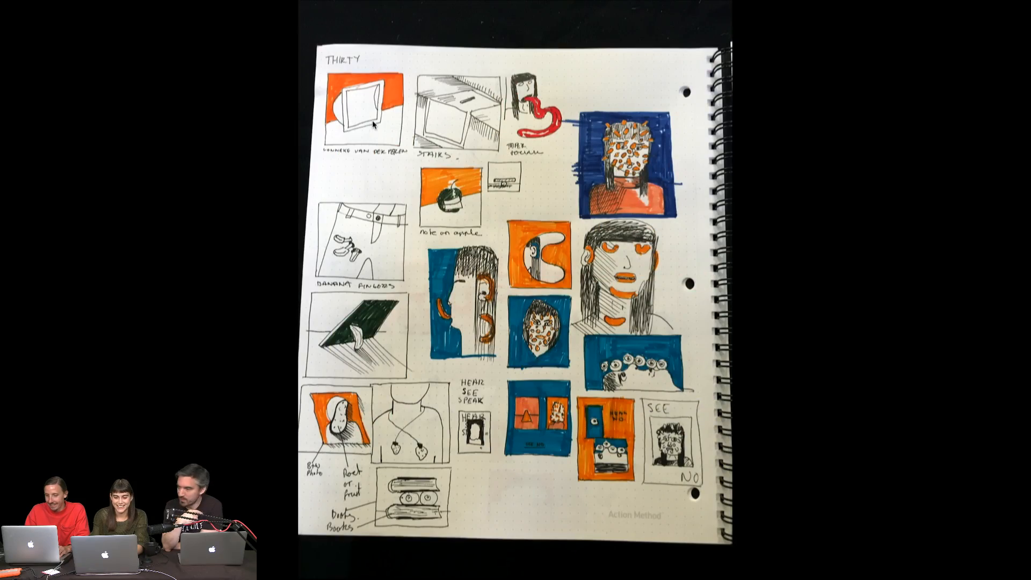
pyautogui.scroll(5, 373, 121)
pyautogui.scroll(-1, 372, 121)
pyautogui.hscroll(1, 373, 122)
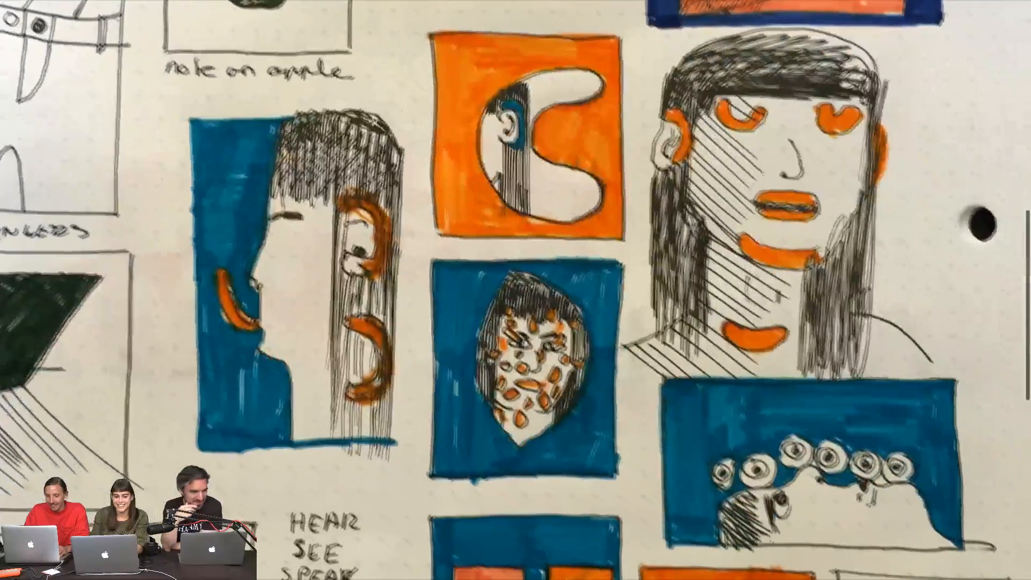
pyautogui.scroll(-6, 372, 122)
pyautogui.hscroll(1, 372, 121)
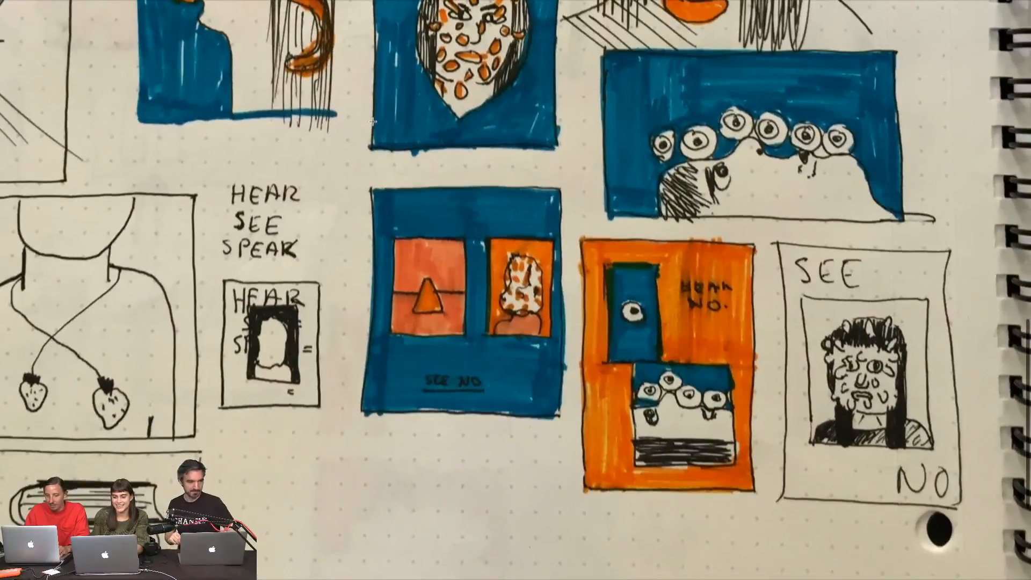
pyautogui.scroll(6, 372, 121)
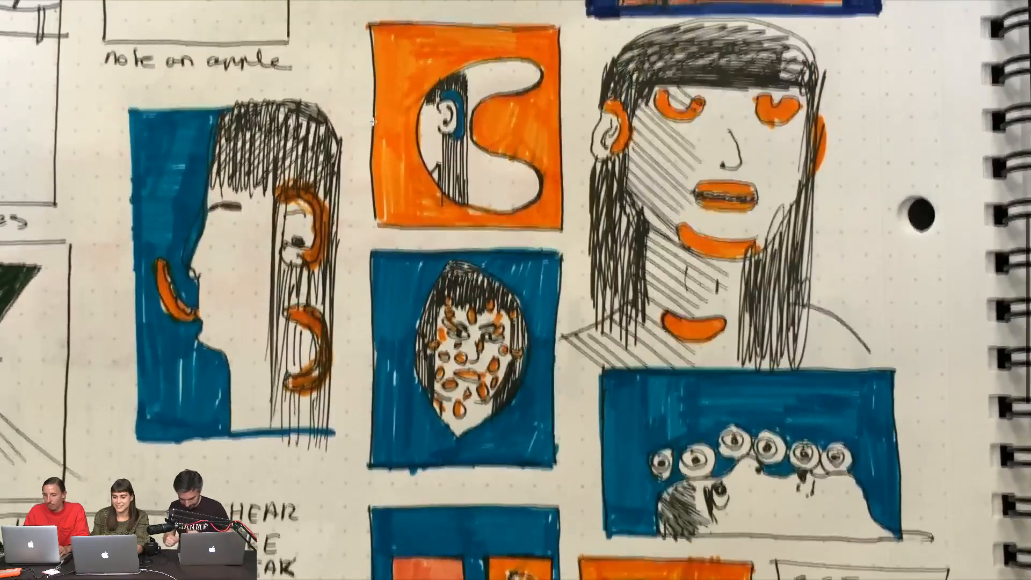
pyautogui.scroll(4, 372, 121)
pyautogui.scroll(6, 373, 121)
pyautogui.scroll(-5, 373, 121)
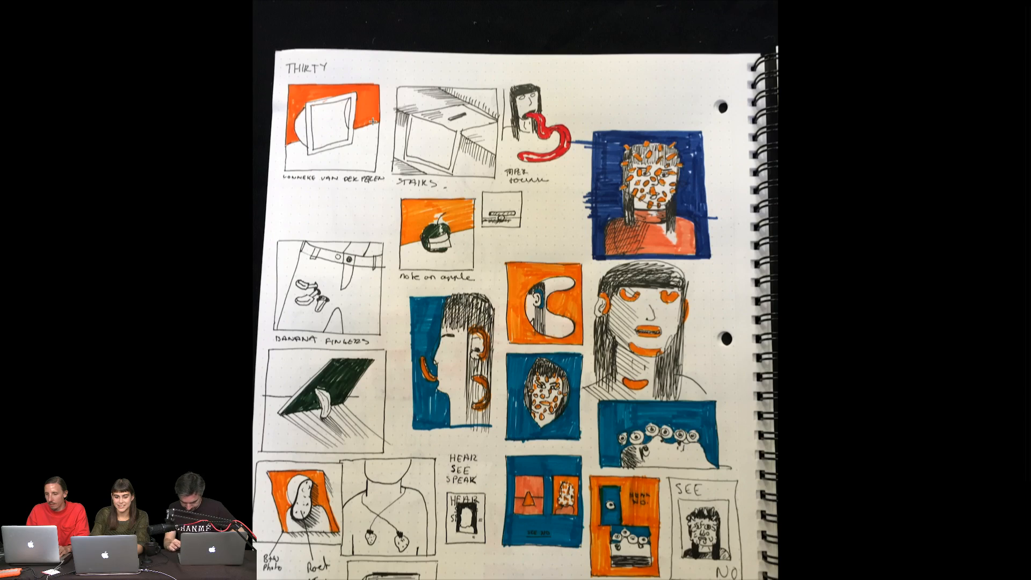
# - Compare the close-up photos of the blue and orange face sketches and exit the full-screen view
pyautogui.scroll(4, 372, 122)
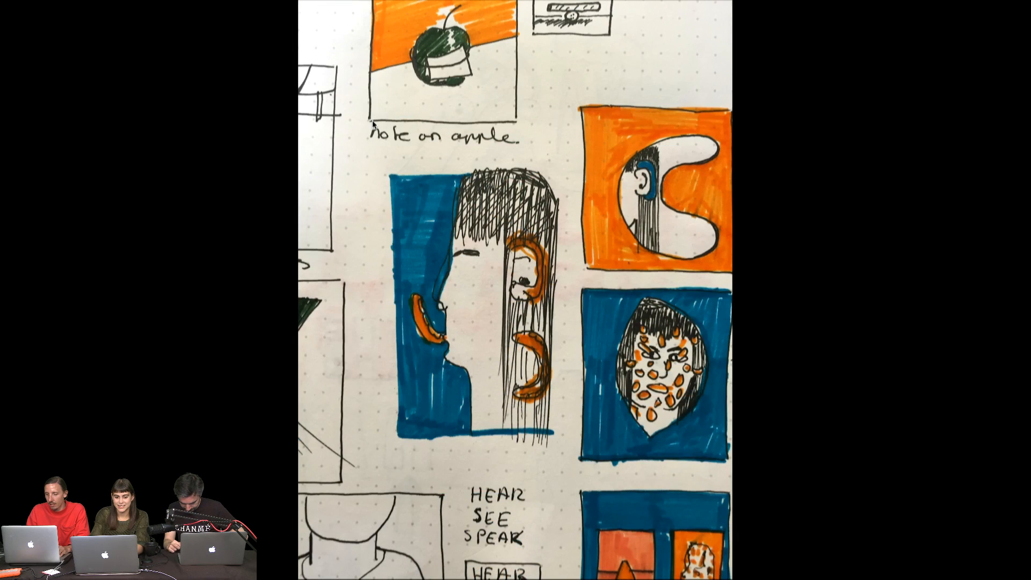
pyautogui.press('Right')
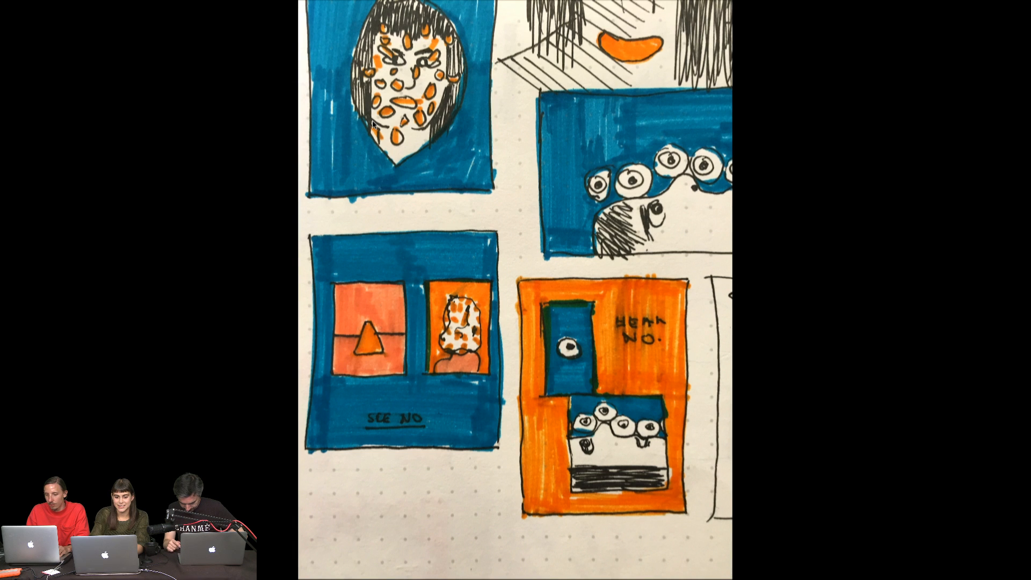
pyautogui.press('Left')
pyautogui.press('Left')
pyautogui.press('Left')
pyautogui.press('Left')
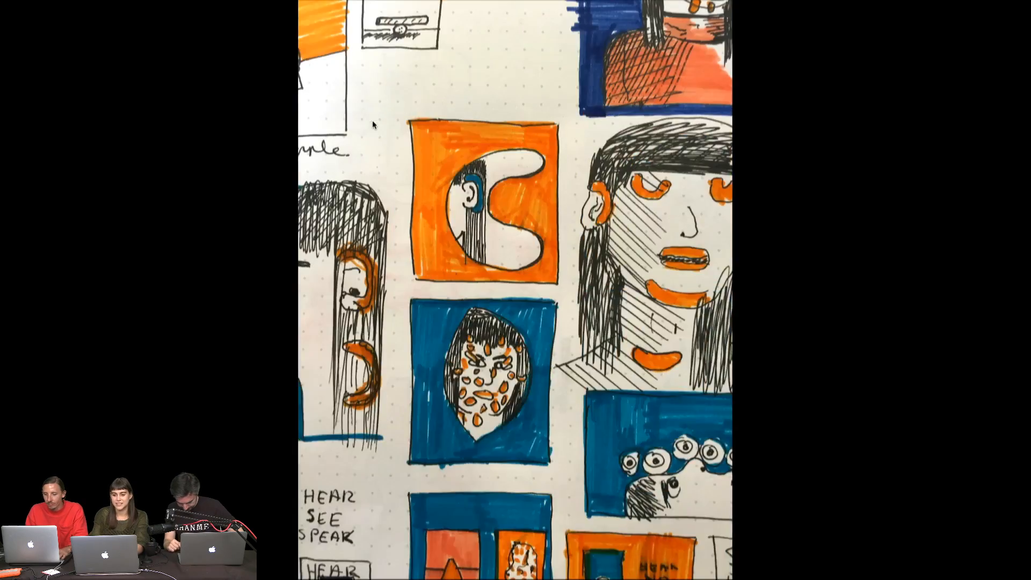
pyautogui.press('Escape')
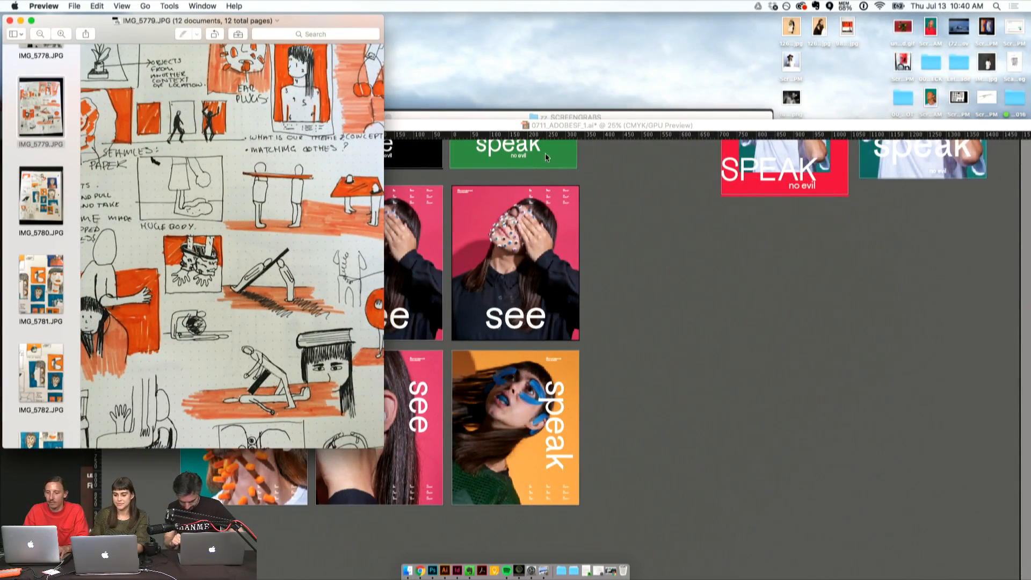
# - Switch to Illustrator, enlarge the document window and replace the duplicate pink "see" poster's image with the upright orange-background portrait from zz_SCREENGRABS
pyautogui.click(625, 201)
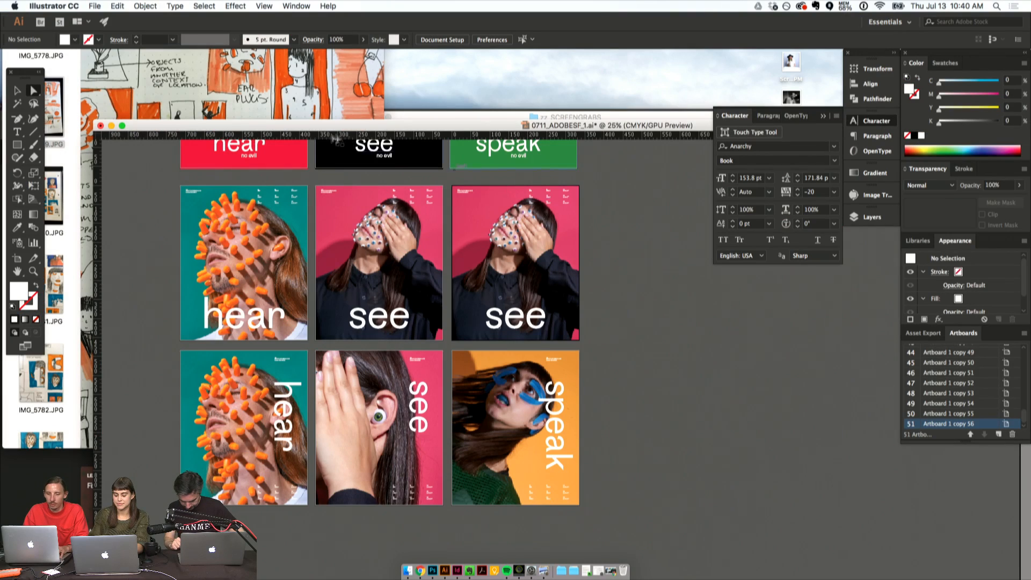
pyautogui.click(123, 127)
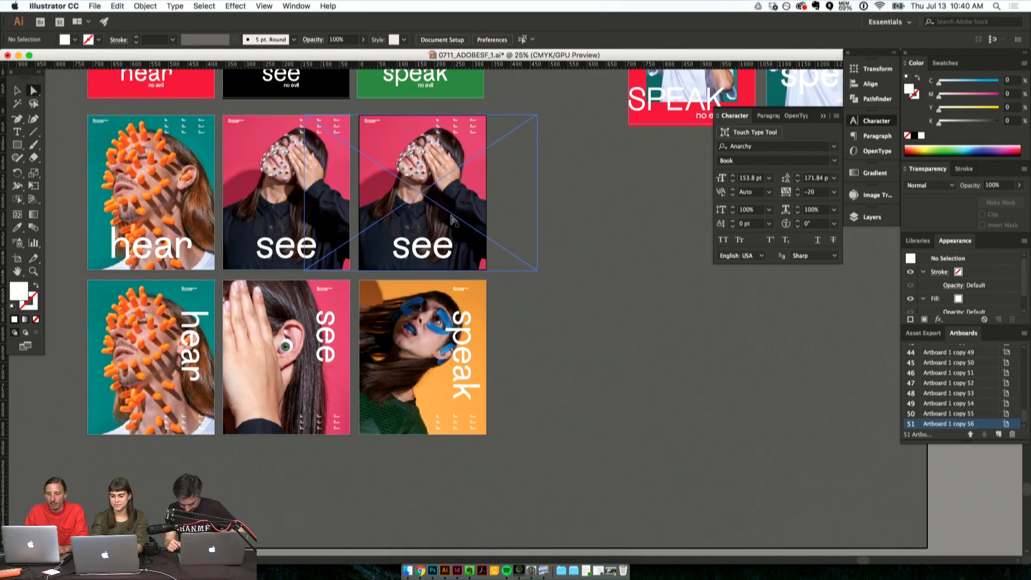
pyautogui.click(451, 219)
pyautogui.press('shift+super+p')
pyautogui.click(486, 127)
pyautogui.keyDown('shift'); pyautogui.click(487, 137); pyautogui.keyUp('shift')
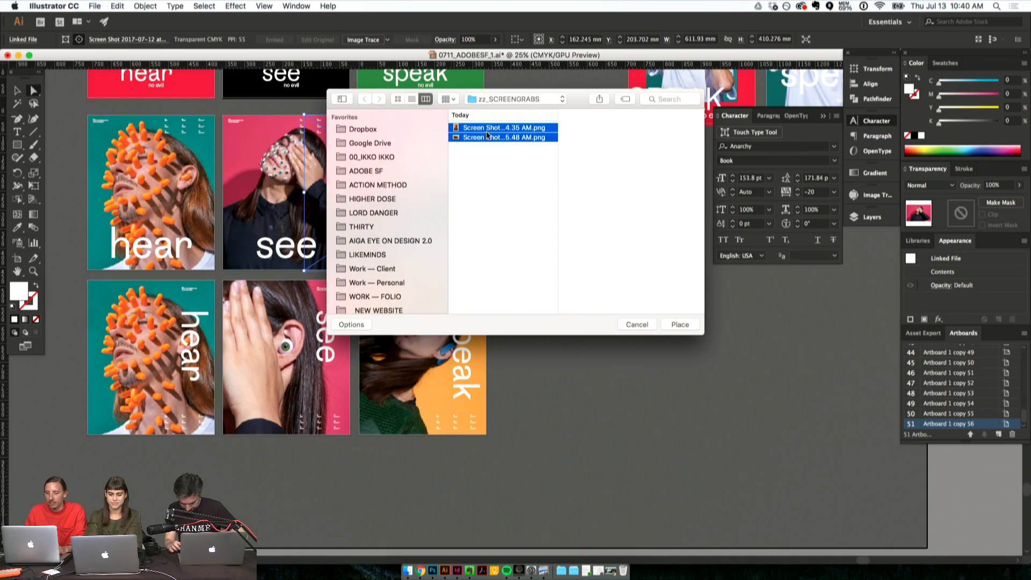
pyautogui.keyDown('super'); pyautogui.click(487, 137); pyautogui.keyUp('super')
pyautogui.press('Return')
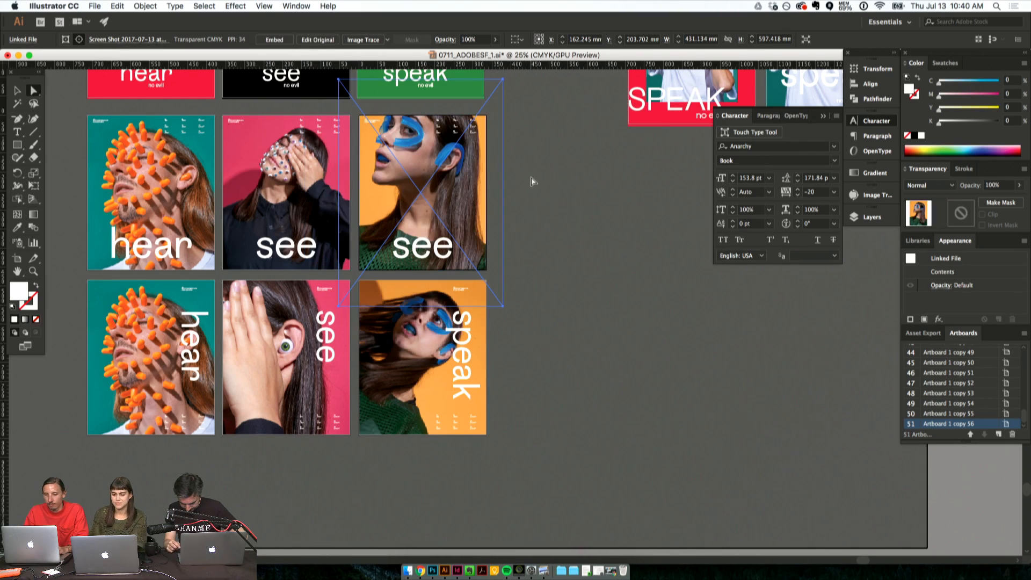
# - Move the new portrait down within its poster and scale it proportionally to about 472 mm high so the whole head and shoulders fit
pyautogui.moveTo(466, 196); pyautogui.dragTo(466, 226)
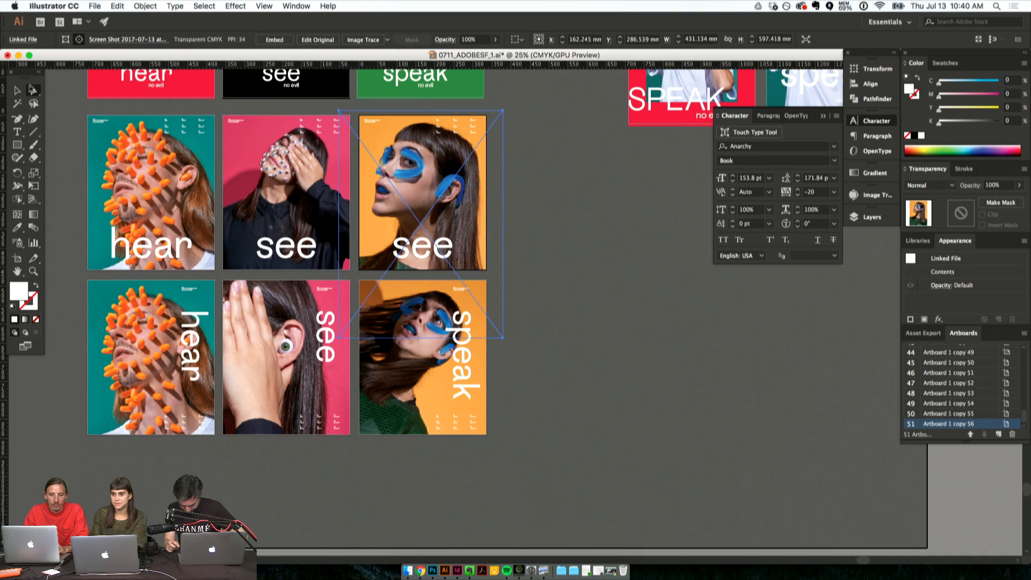
pyautogui.press('v')
pyautogui.moveTo(421, 338); pyautogui.dragTo(423, 293)
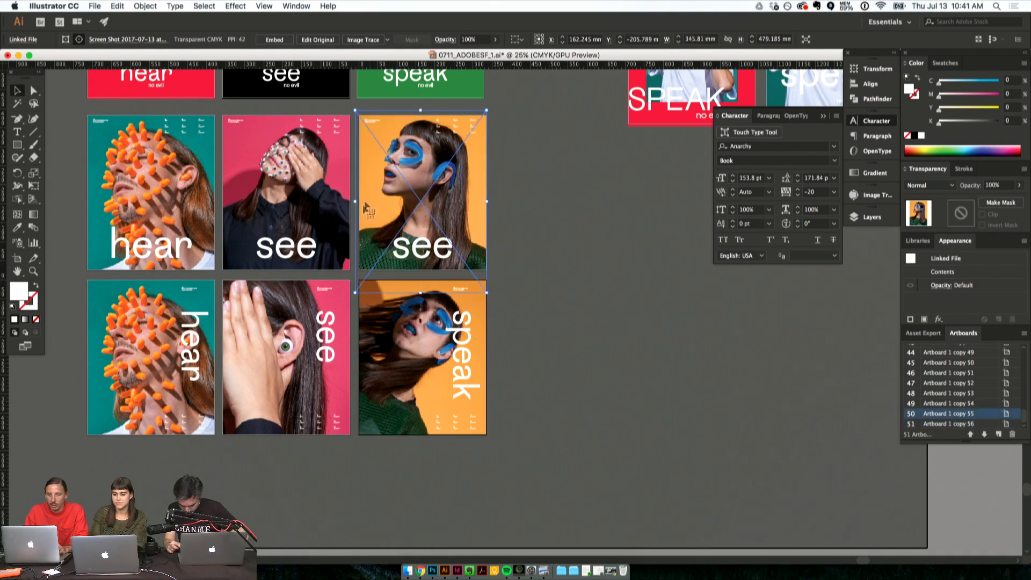
pyautogui.moveTo(352, 202); pyautogui.dragTo(357, 202)
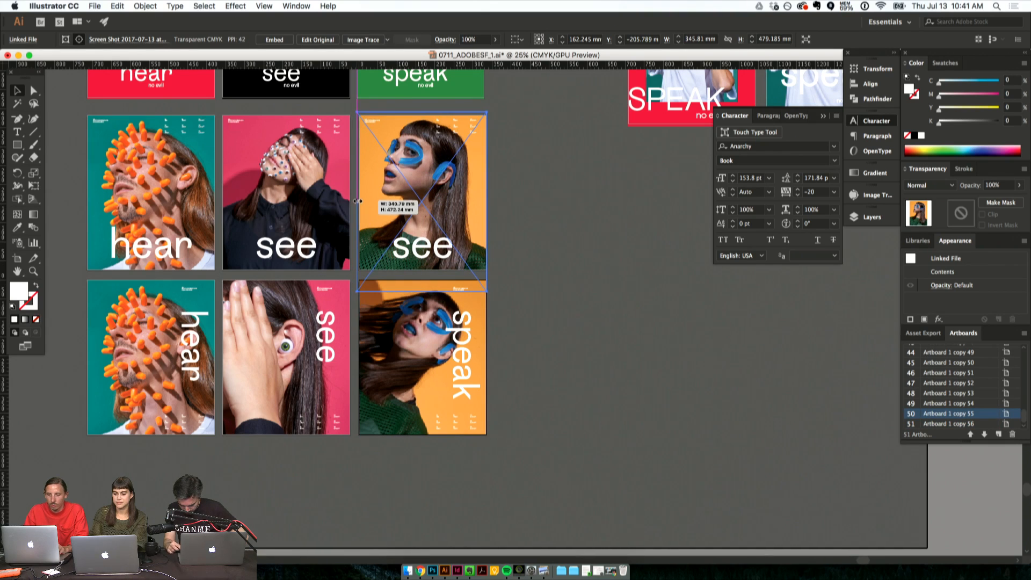
pyautogui.moveTo(482, 185); pyautogui.dragTo(483, 184)
pyautogui.click(489, 182)
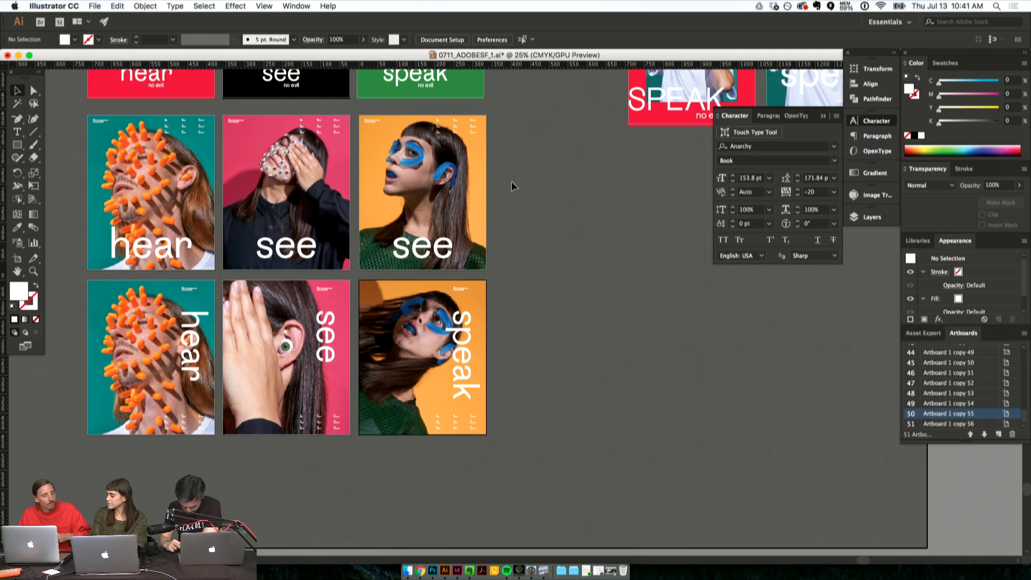
# - Replace the photo on the green "speak" poster with Screen Shot 2017-07-13 at 10.35.48 AM.png
pyautogui.scroll(3, 522, 196)
pyautogui.hscroll(-3, 522, 196)
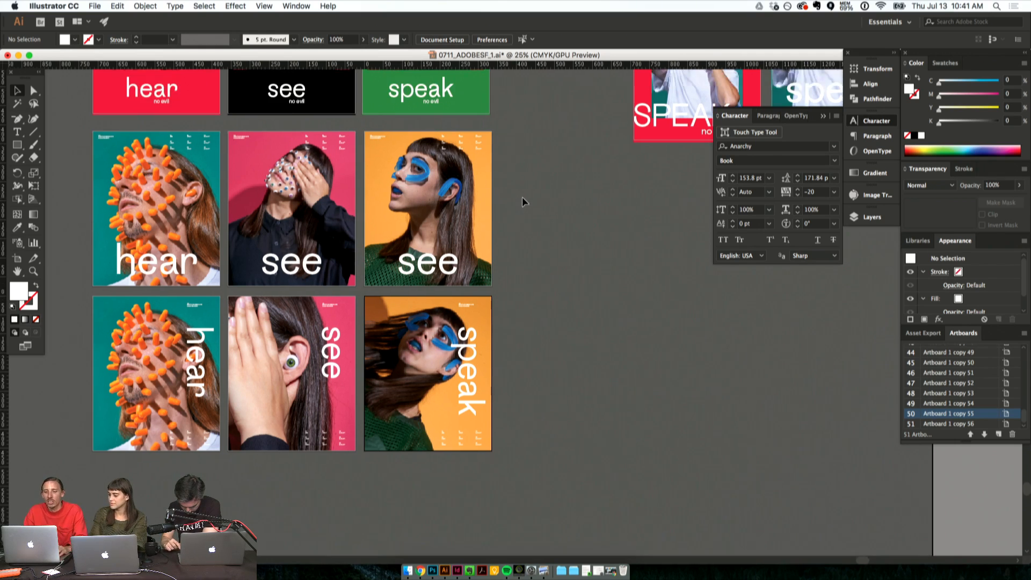
pyautogui.scroll(5, 523, 196)
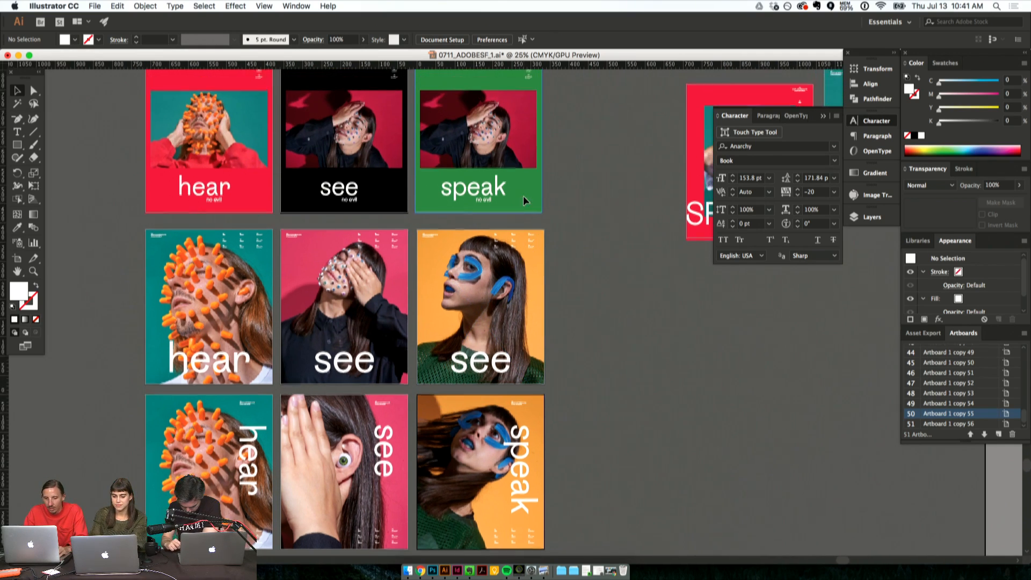
pyautogui.click(495, 185)
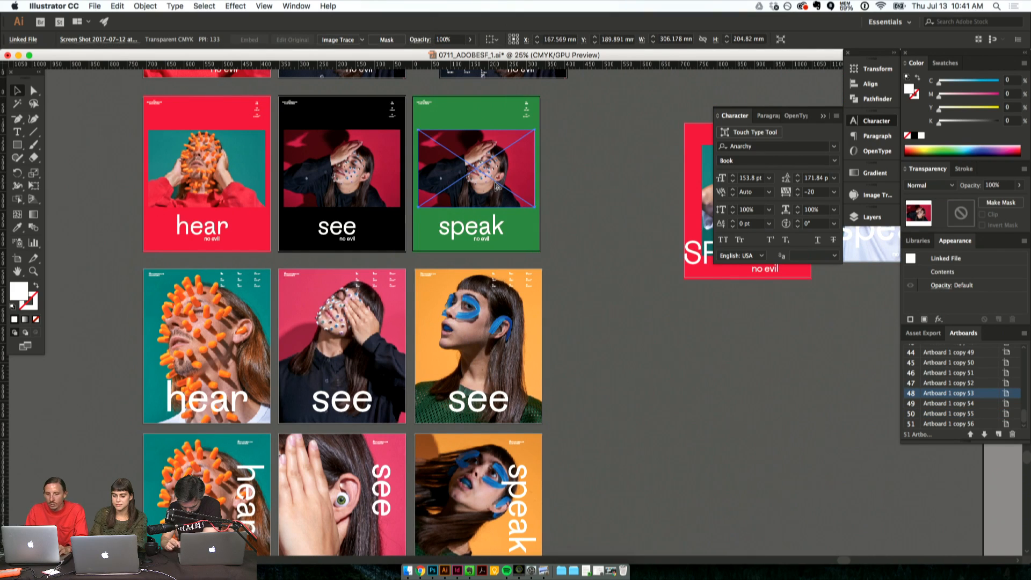
pyautogui.press('super+shift+p')
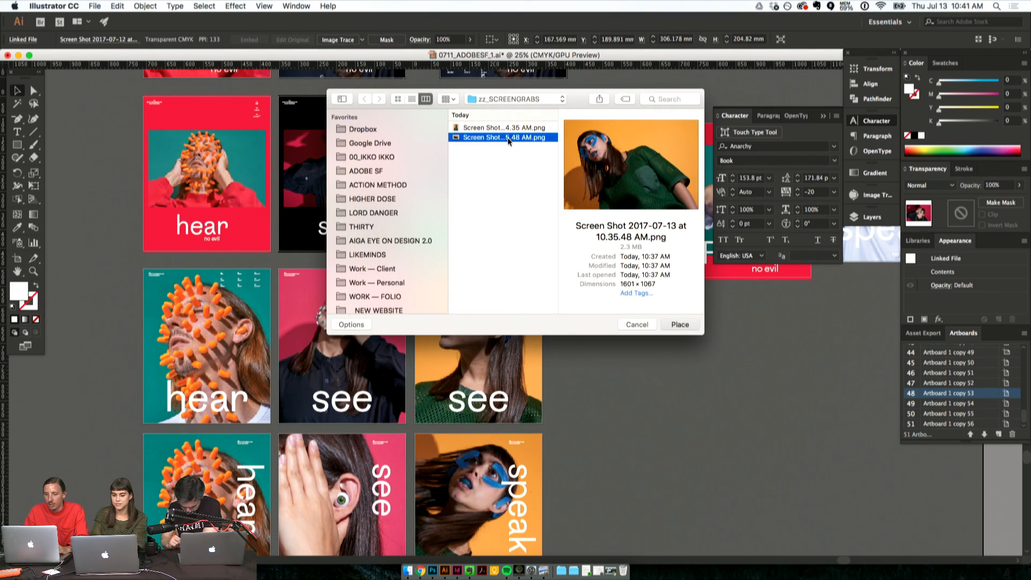
pyautogui.press('Return')
pyautogui.click(579, 213)
# - Recolour the green "speak" poster's background with the dark green sampled from the sweater in its photo
pyautogui.click(526, 235)
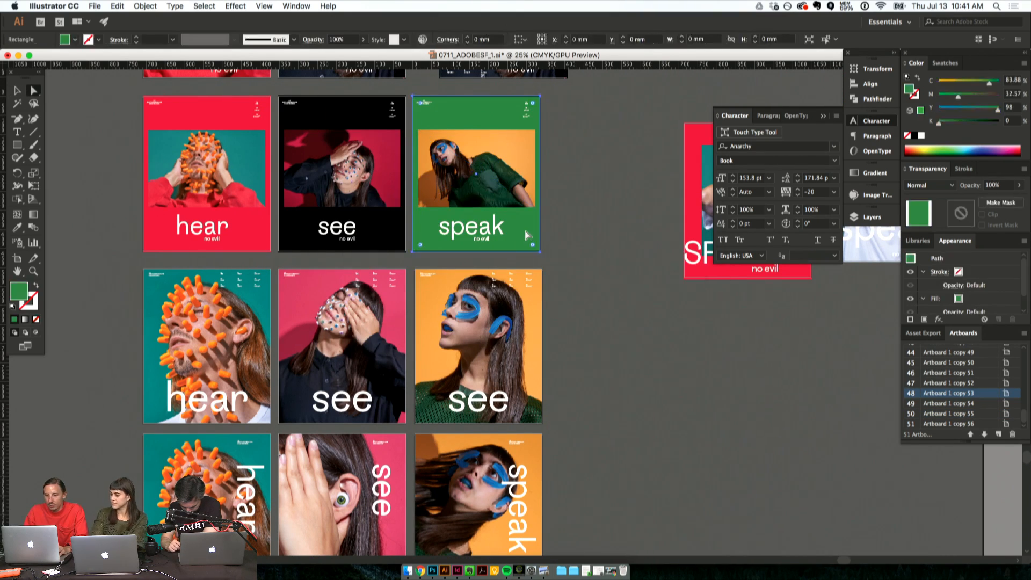
pyautogui.click(21, 228)
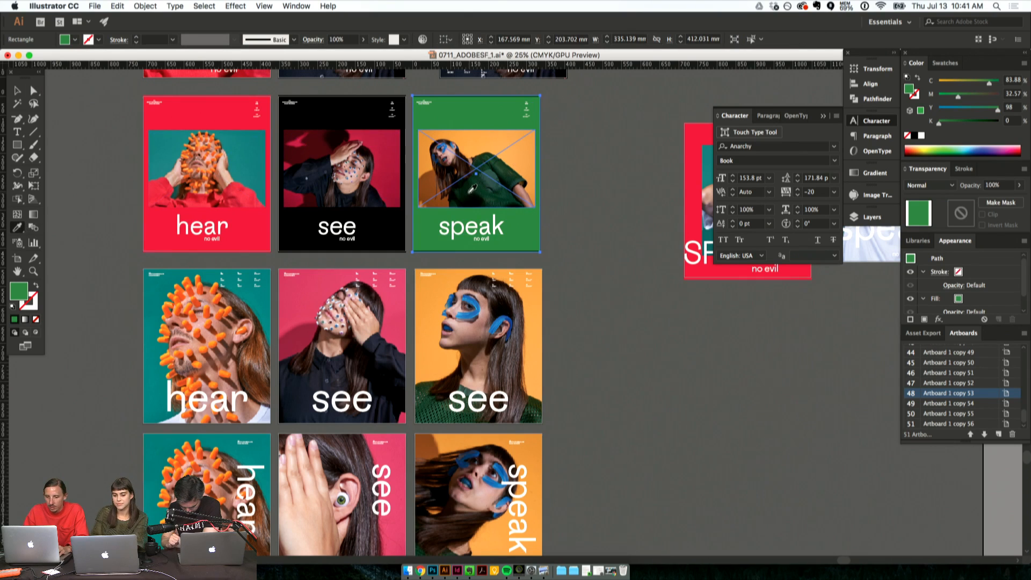
pyautogui.click(472, 189)
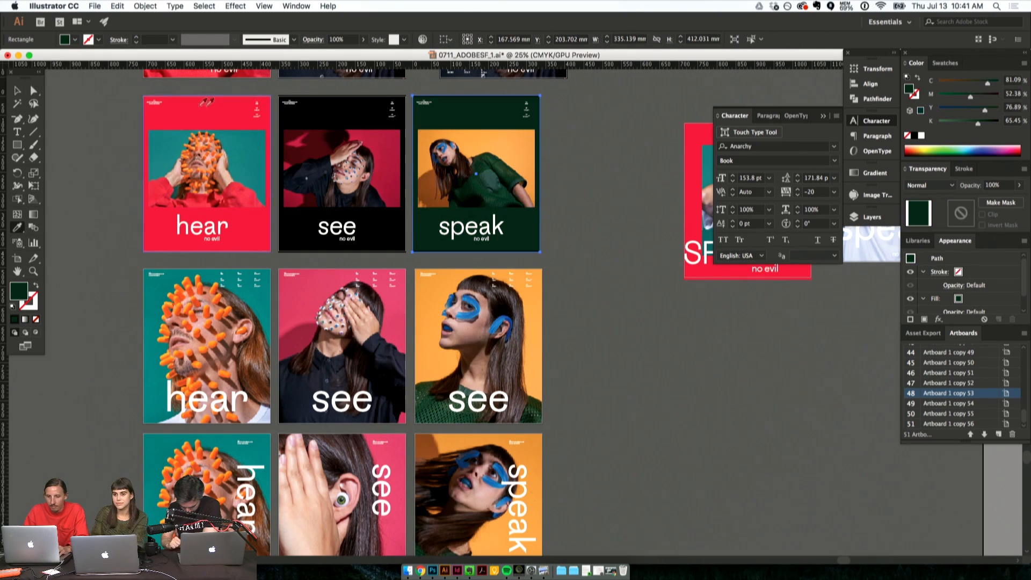
pyautogui.click(17, 92)
pyautogui.click(122, 188)
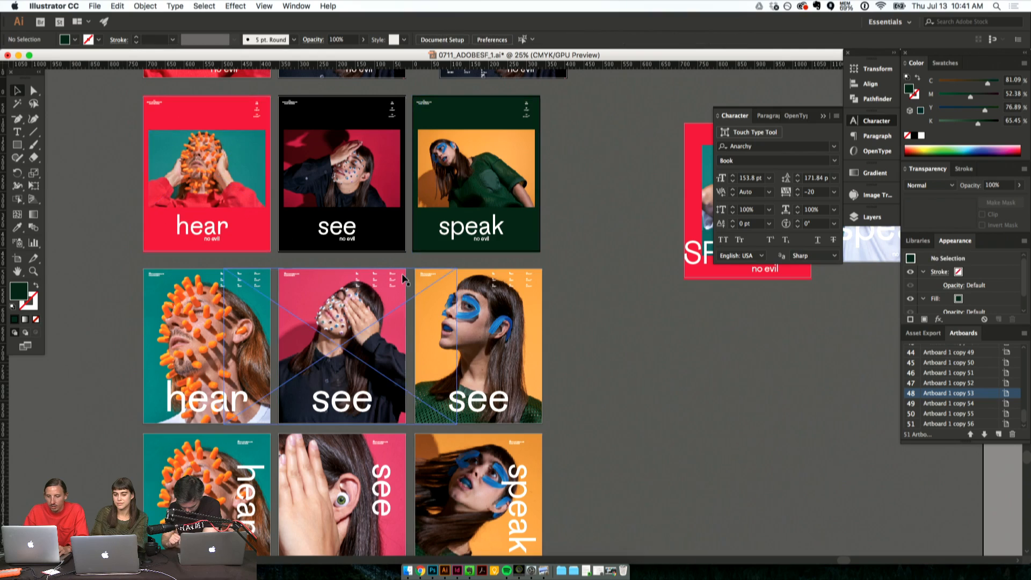
pyautogui.scroll(-5, 405, 276)
pyautogui.scroll(5, 470, 288)
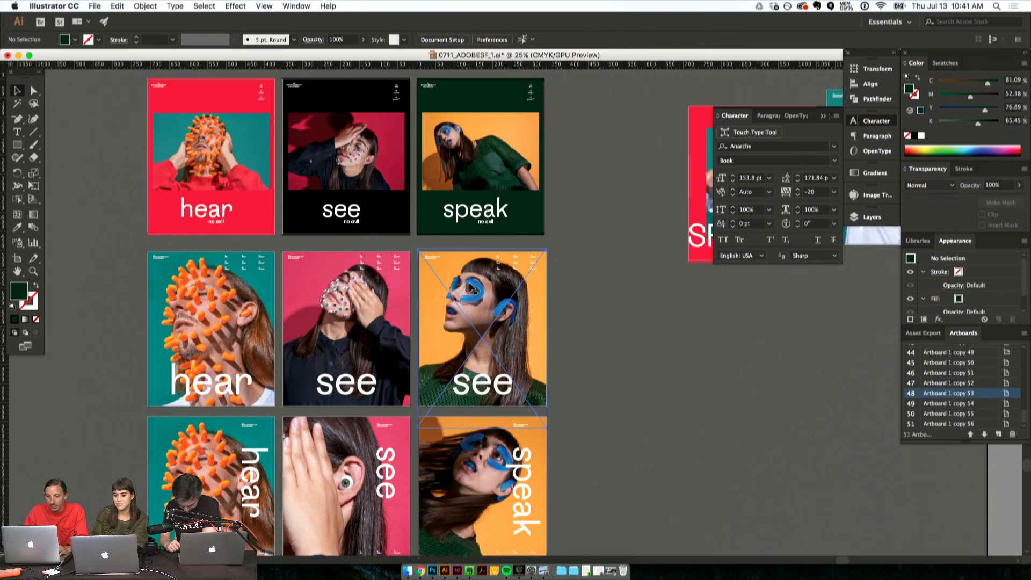
pyautogui.hscroll(7, 561, 282)
pyautogui.scroll(7, 491, 291)
pyautogui.hscroll(-8, 491, 291)
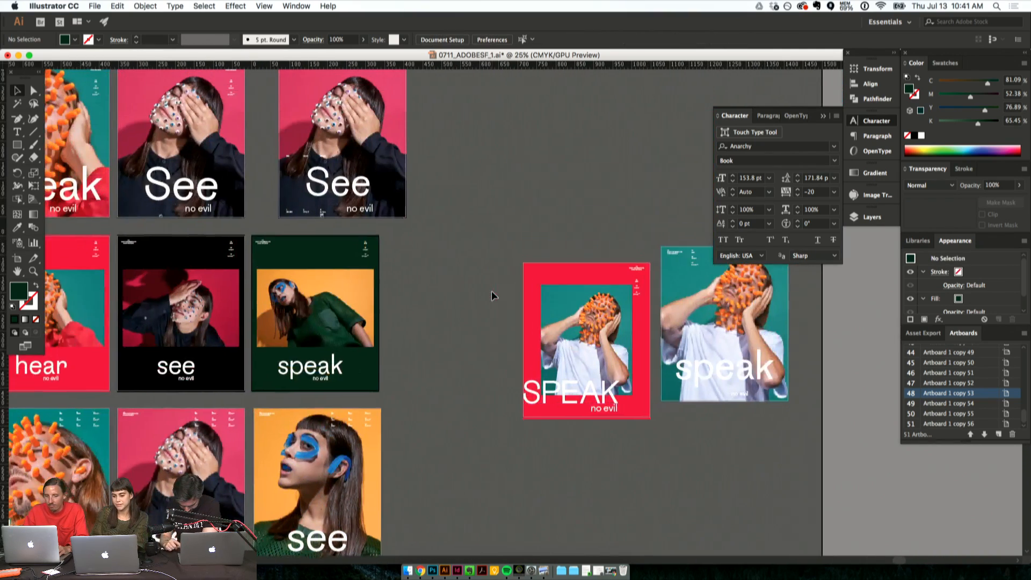
# - Move the third "See" poster's artboard left, closing the gap to the neighbouring "See" poster and aligning it with the posters below
pyautogui.hotkey('shift', 'o')
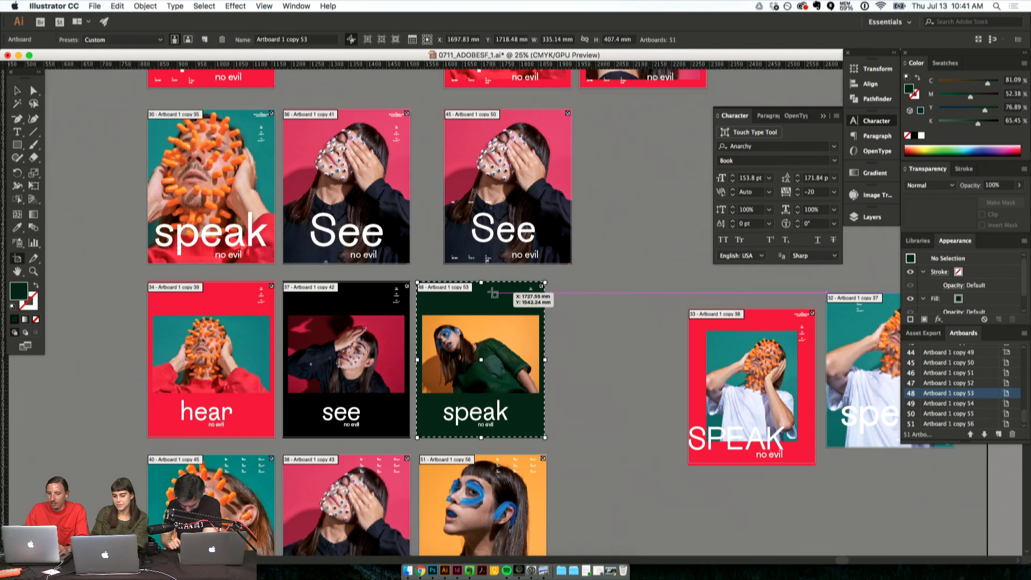
pyautogui.click(516, 221)
pyautogui.moveTo(517, 222); pyautogui.dragTo(503, 224)
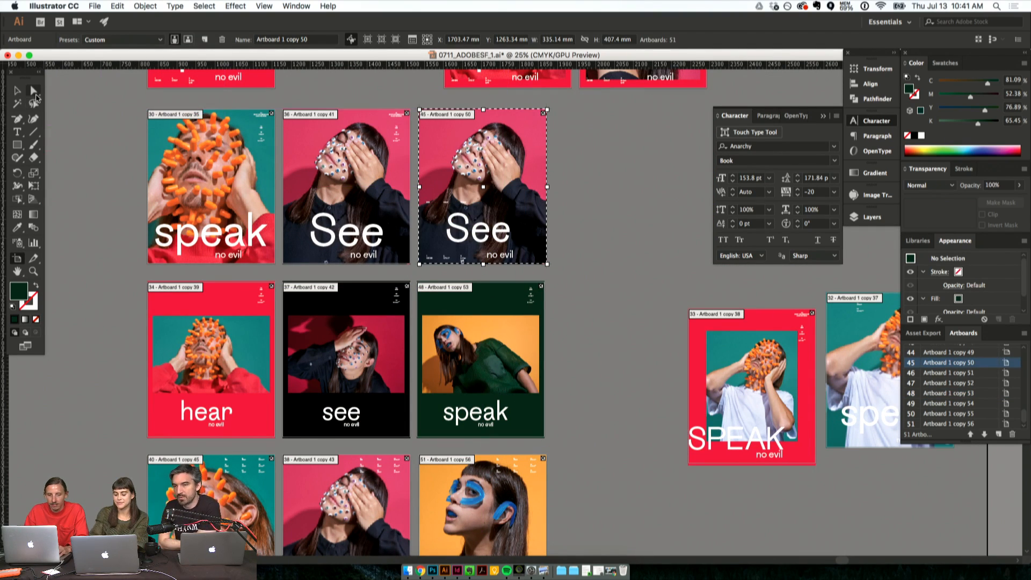
pyautogui.click(33, 91)
# - Examine the black landscape "see no evil" layout up close, including its two photos and its wording
pyautogui.scroll(8, 509, 214)
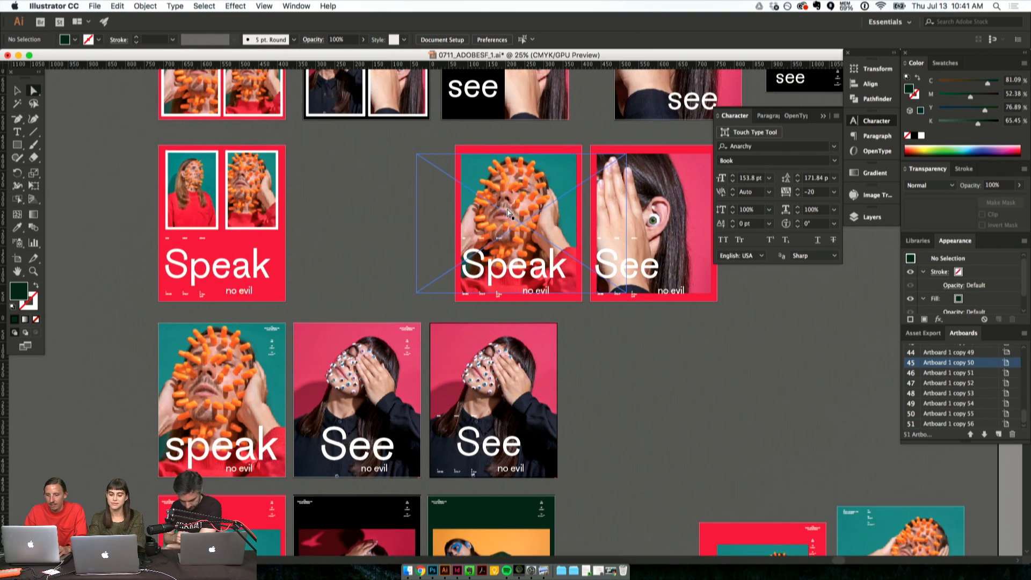
pyautogui.hscroll(6, 405, 198)
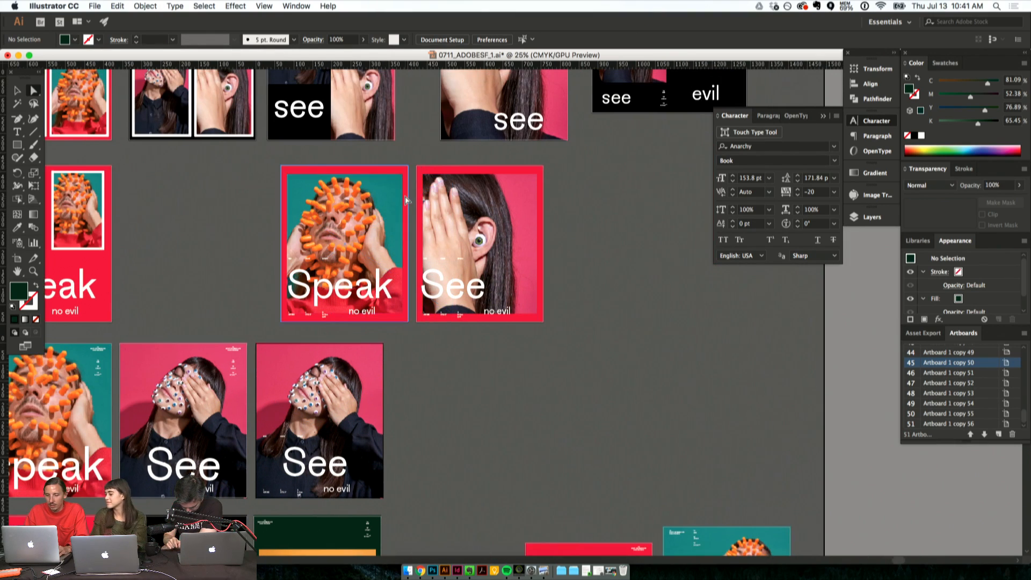
pyautogui.scroll(5, 590, 269)
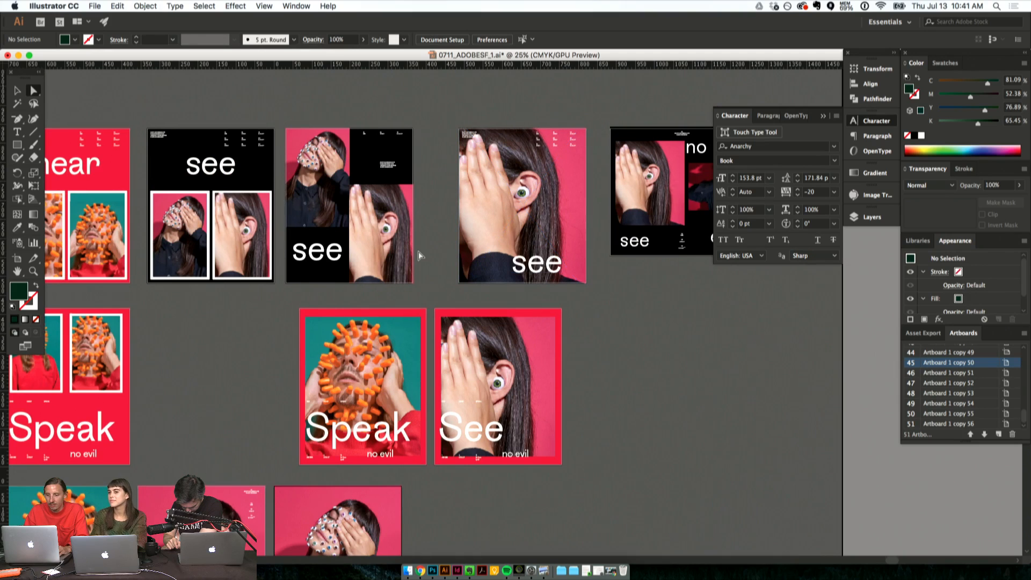
pyautogui.hscroll(6, 420, 255)
pyautogui.click(526, 204)
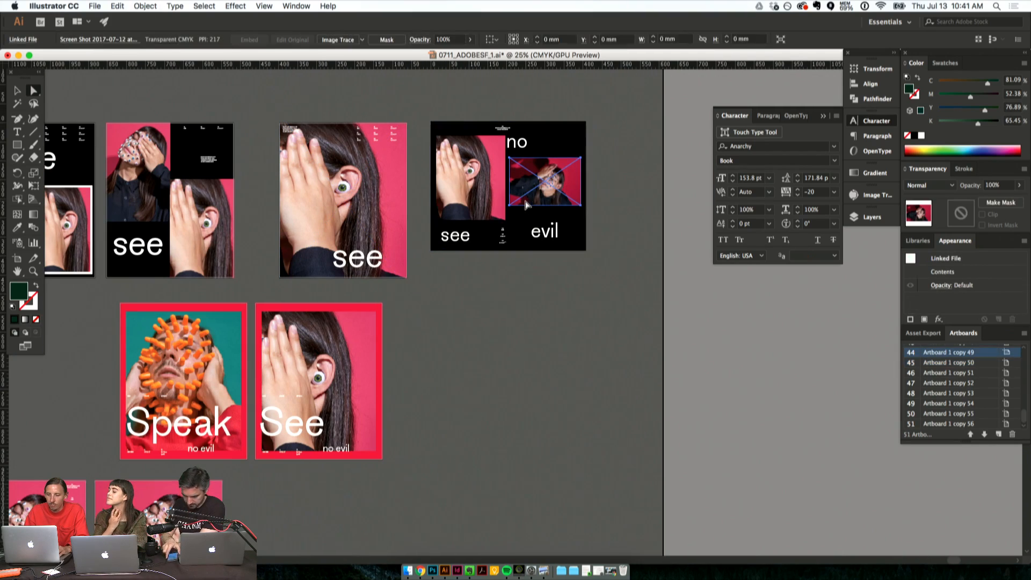
pyautogui.click(527, 293)
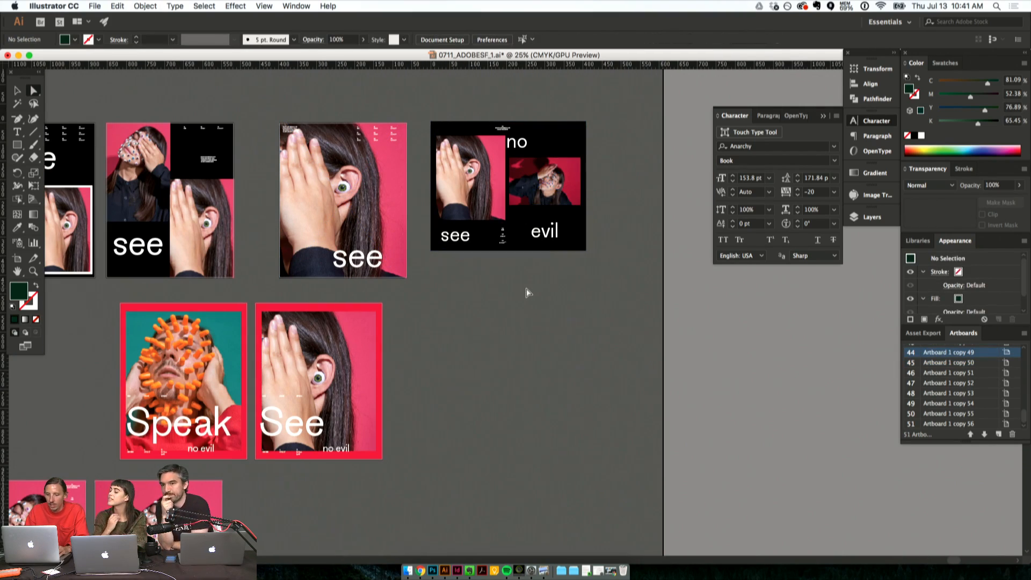
pyautogui.press('super+equal')
pyautogui.hscroll(8, 524, 290)
pyautogui.scroll(1, 525, 290)
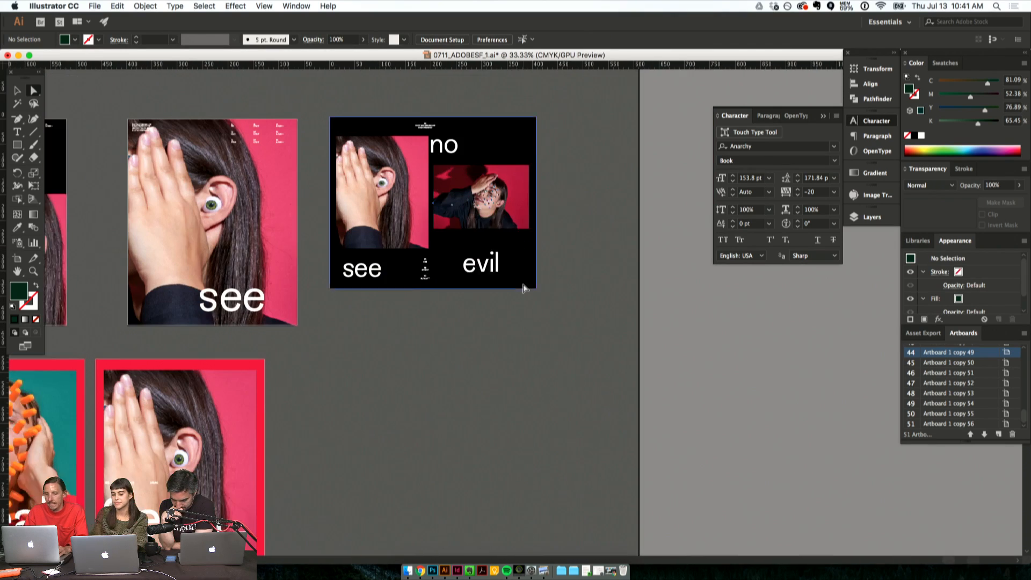
pyautogui.press('super+equal')
pyautogui.hscroll(5, 537, 329)
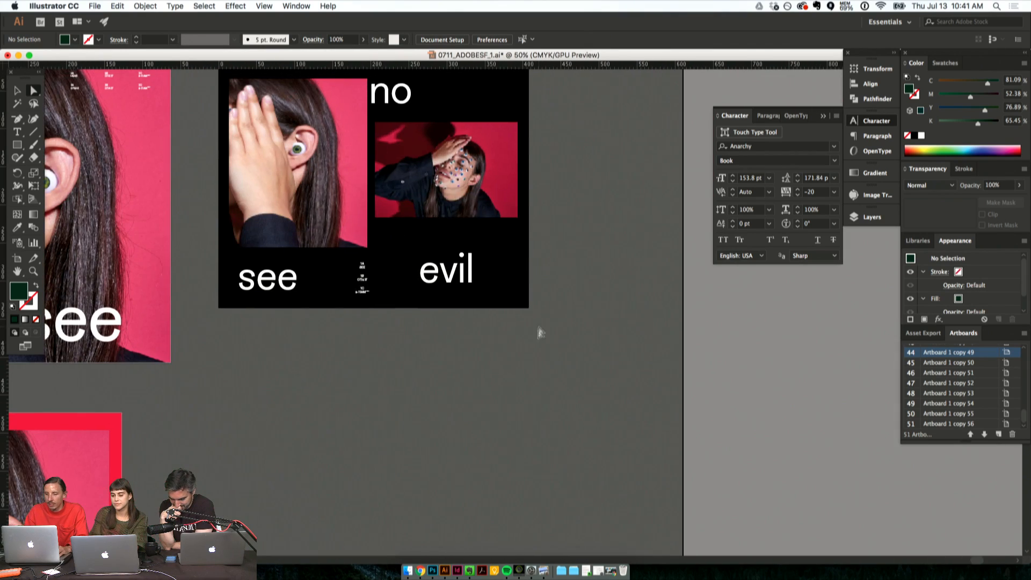
pyautogui.scroll(2, 429, 368)
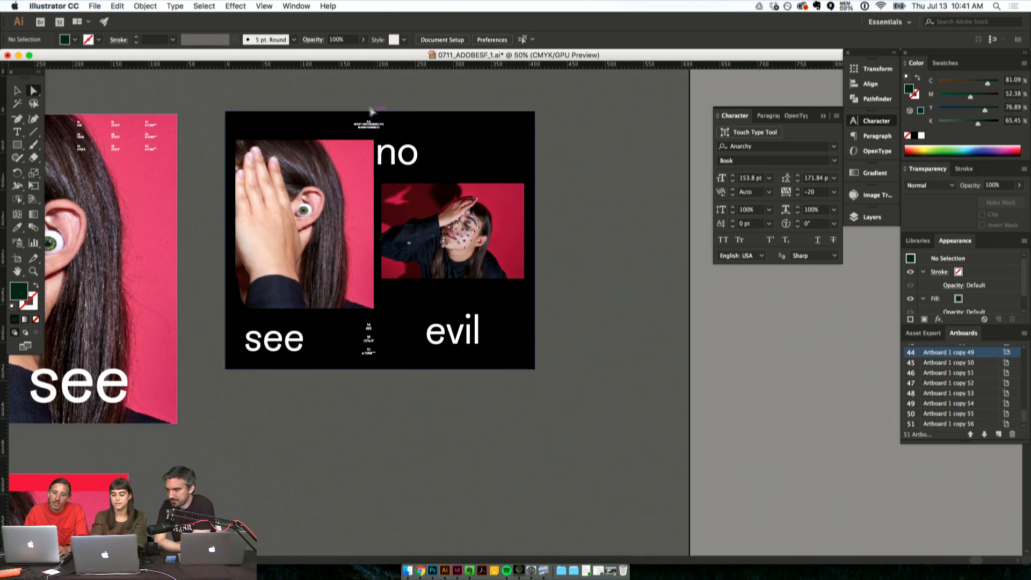
pyautogui.click(270, 352)
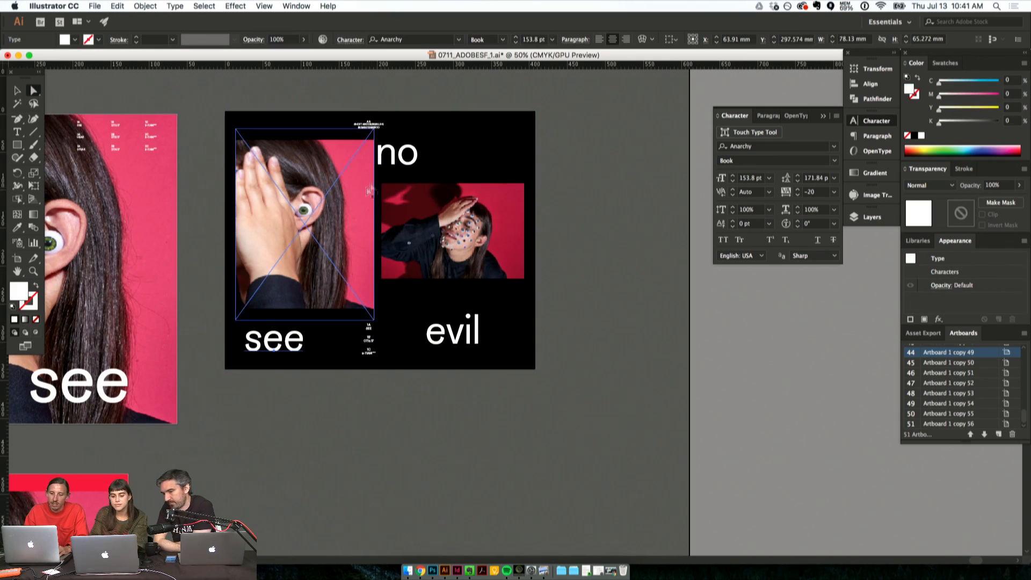
pyautogui.click(397, 156)
# - Look back through the two-photo "hear" and "see" posters and the early landscape sketches with overlapping photos
pyautogui.hscroll(-10, 318, 389)
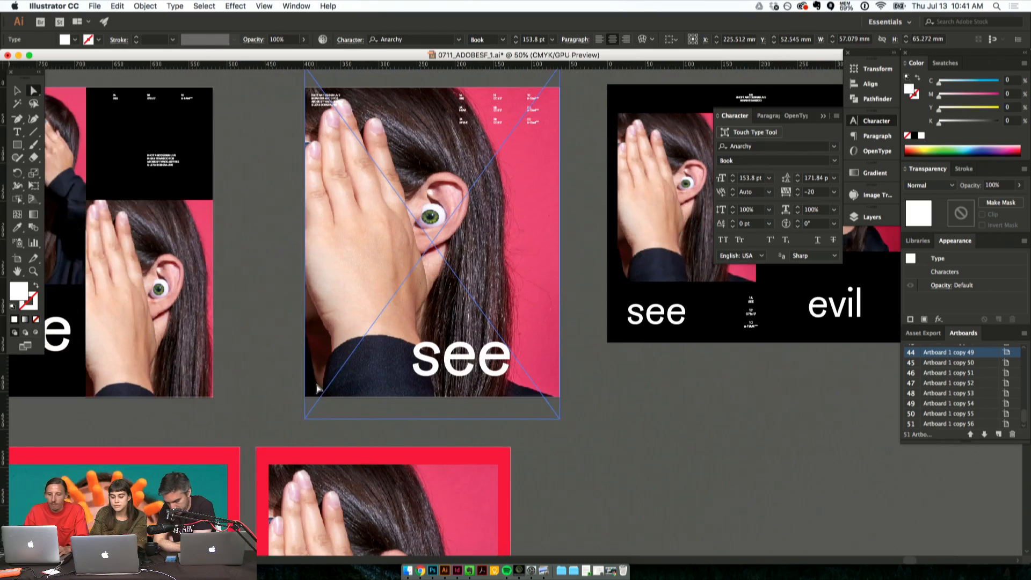
pyautogui.hscroll(-10, 198, 361)
pyautogui.hscroll(-5, 198, 361)
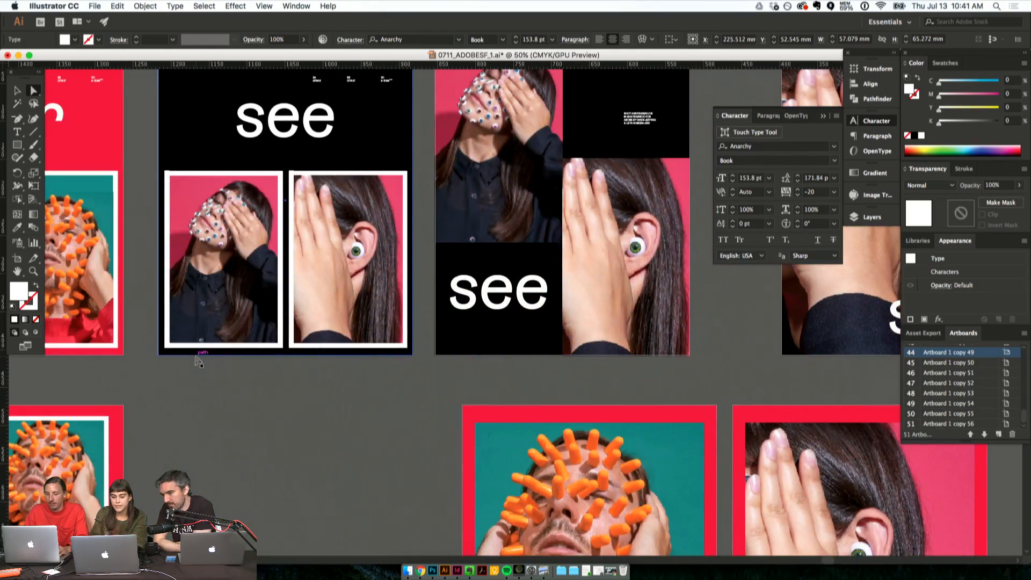
pyautogui.press('super+minus')
pyautogui.press('super+minus')
pyautogui.scroll(-10, 198, 360)
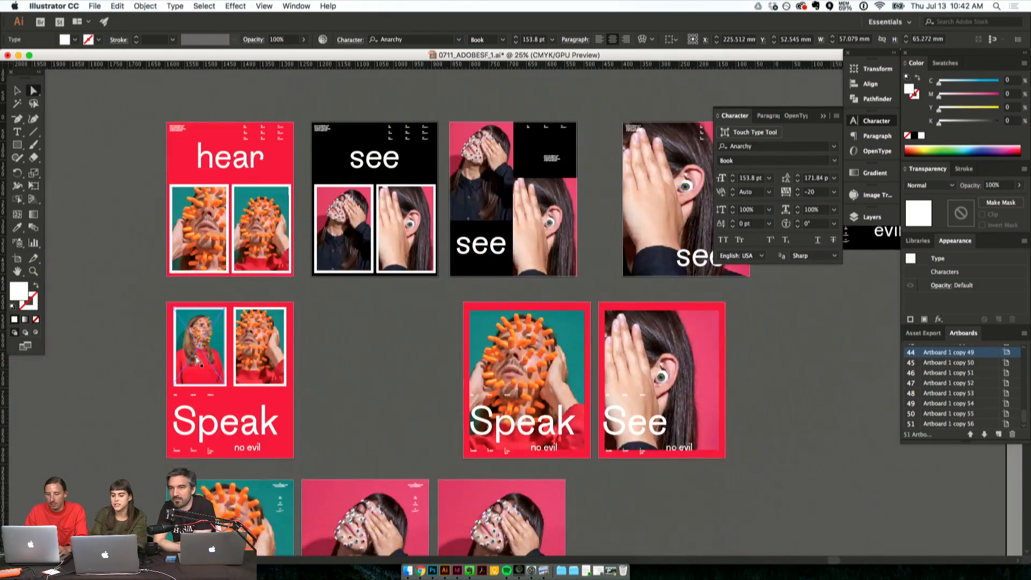
pyautogui.hscroll(4, 198, 361)
pyautogui.hscroll(-20, 199, 361)
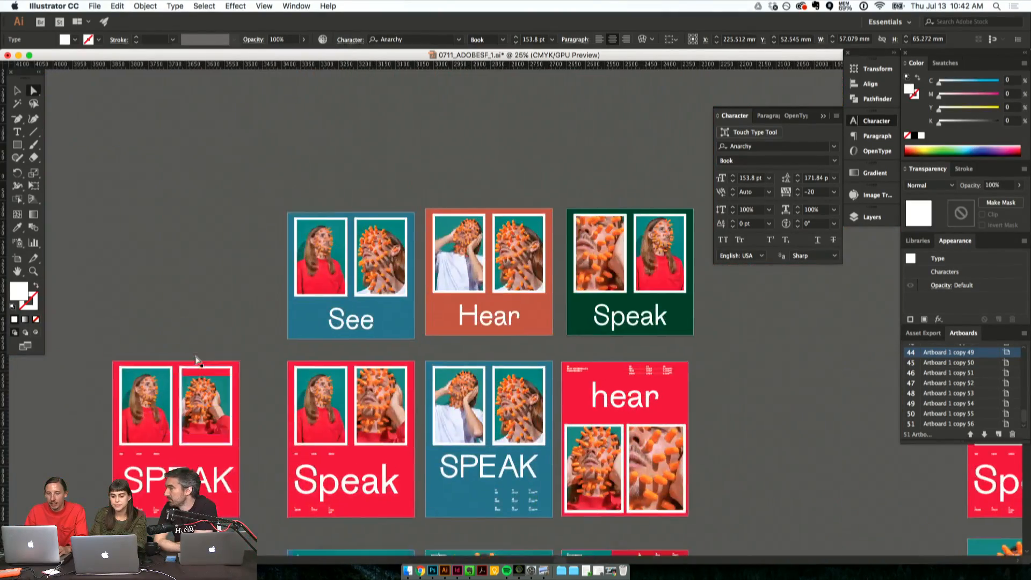
pyautogui.scroll(10, 198, 361)
pyautogui.hscroll(15, 198, 360)
pyautogui.scroll(-4, 198, 361)
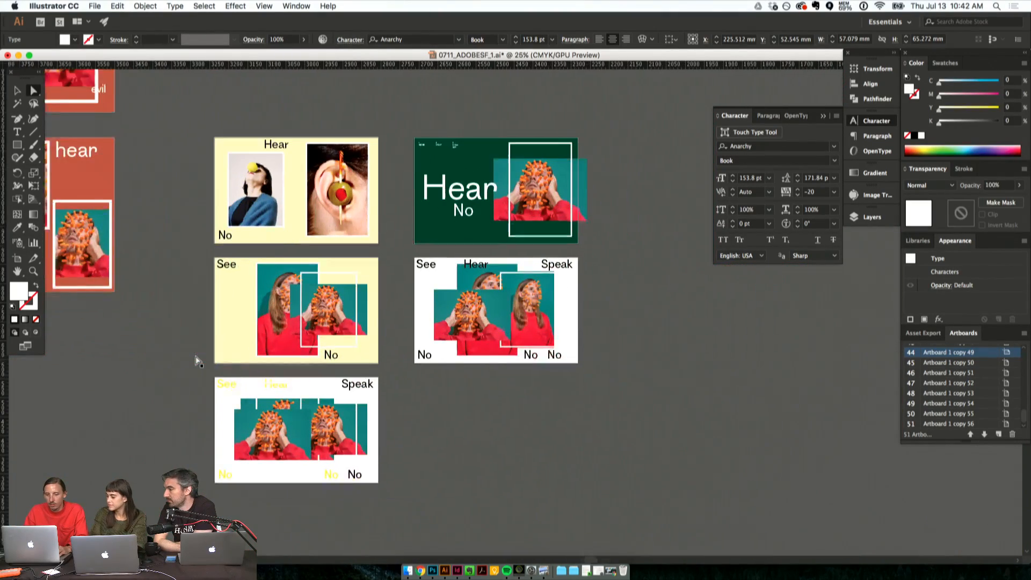
pyautogui.click(139, 425)
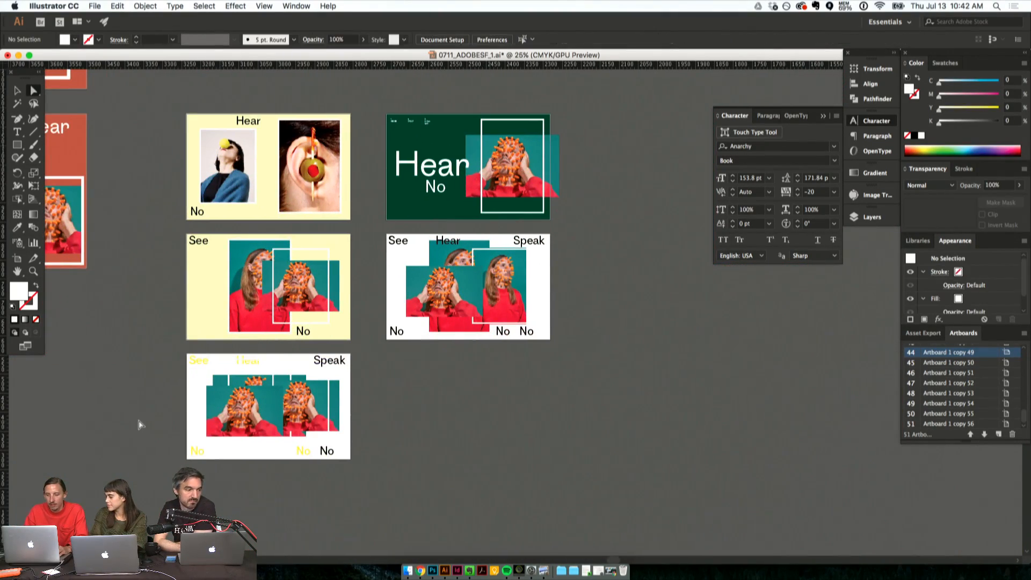
pyautogui.scroll(-4, 140, 424)
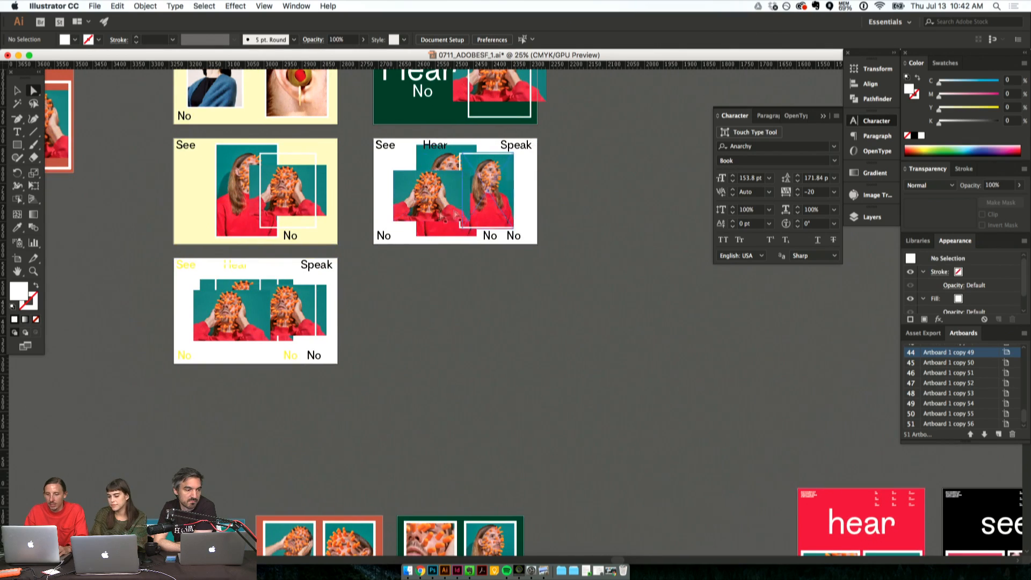
# - Review the rows of earlier coloured portrait posters, comparing the framed two-photo, full-bleed and colour-block variations
pyautogui.scroll(-10, 263, 535)
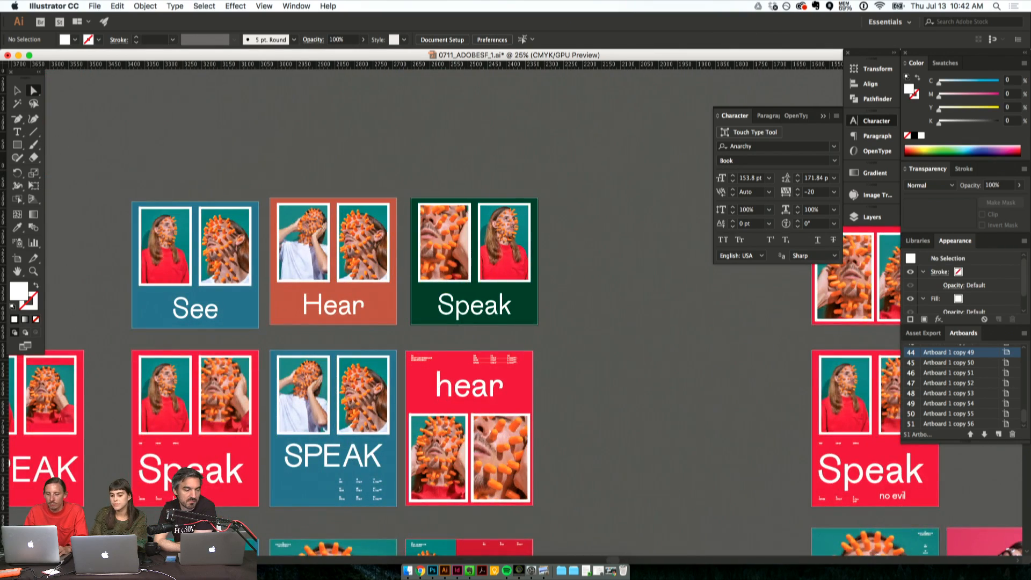
pyautogui.scroll(-7, 328, 409)
pyautogui.scroll(-9, 328, 409)
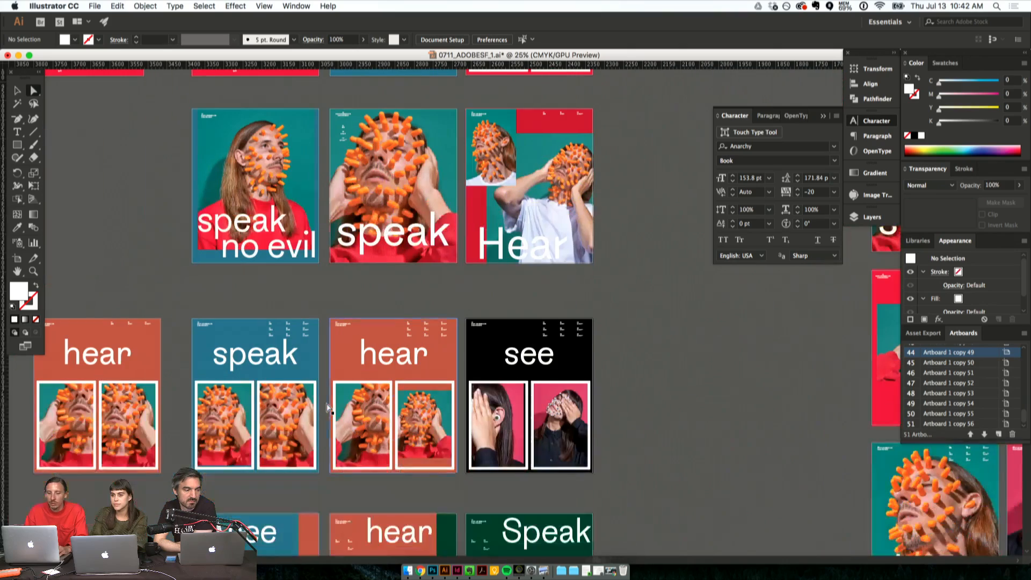
pyautogui.scroll(-8, 329, 410)
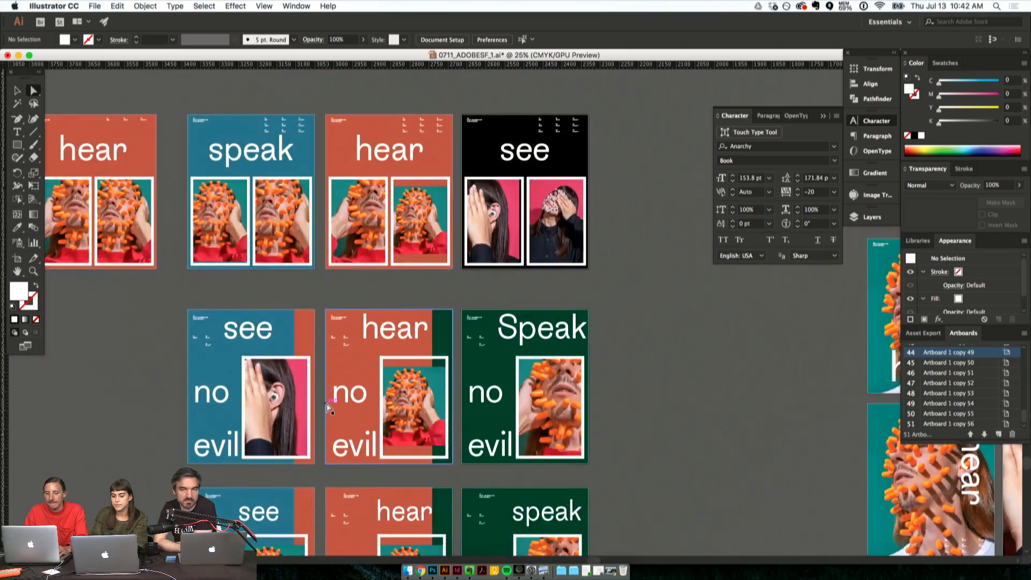
pyautogui.scroll(-9, 328, 409)
pyautogui.scroll(20, 328, 409)
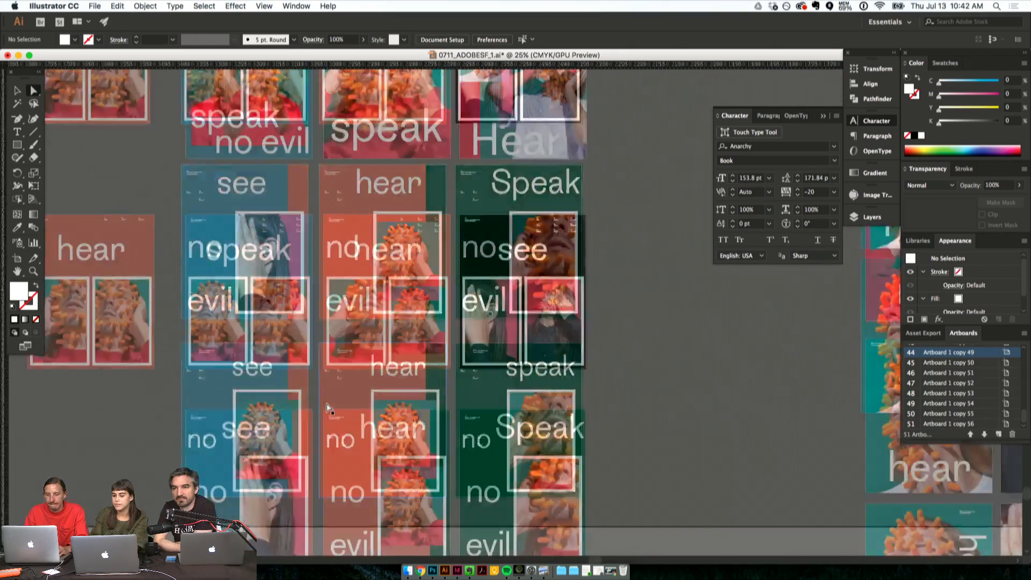
pyautogui.scroll(8, 329, 409)
pyautogui.hscroll(-3, 328, 409)
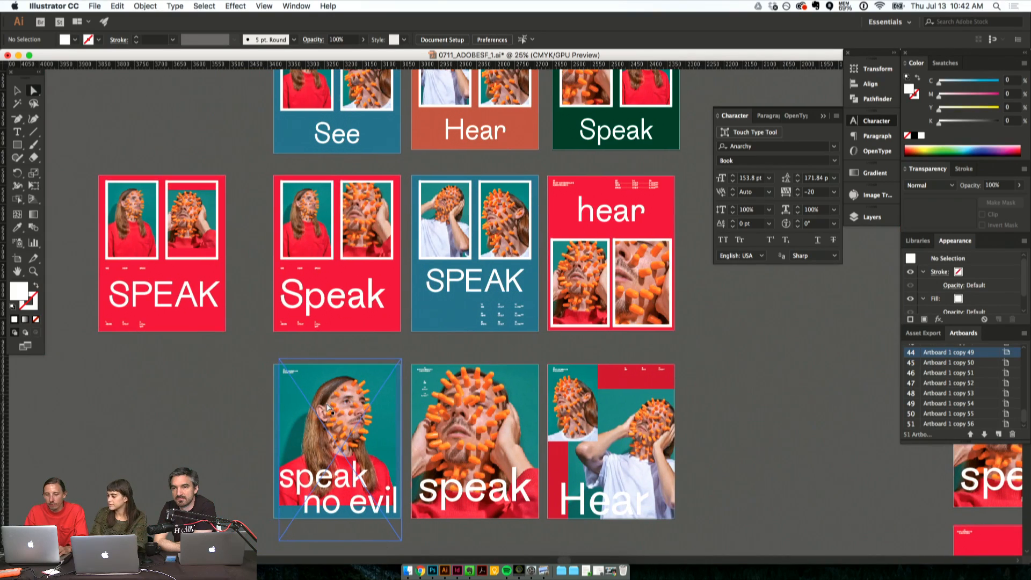
pyautogui.hscroll(20, 329, 410)
pyautogui.scroll(-2, 329, 409)
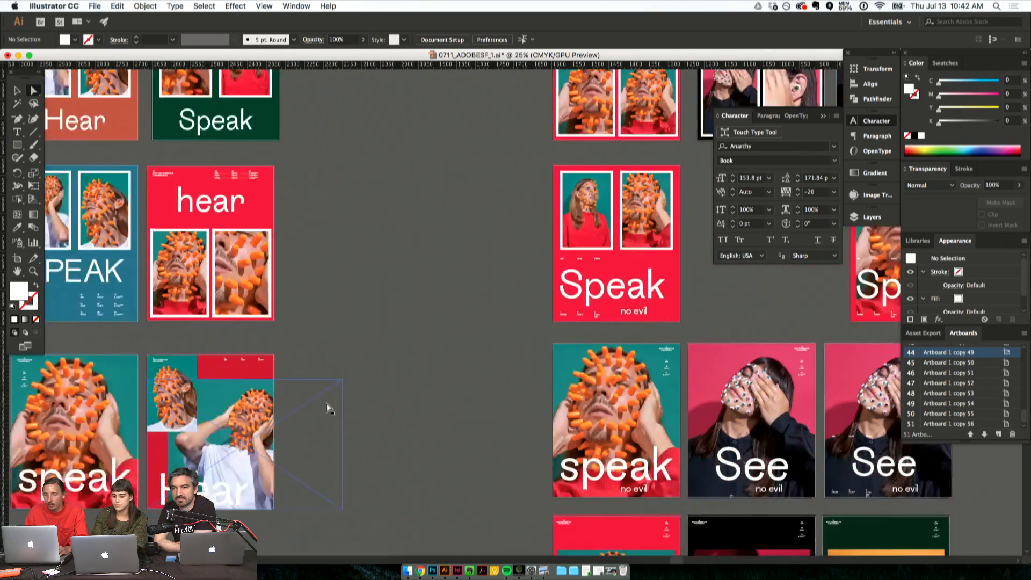
pyautogui.hscroll(10, 346, 329)
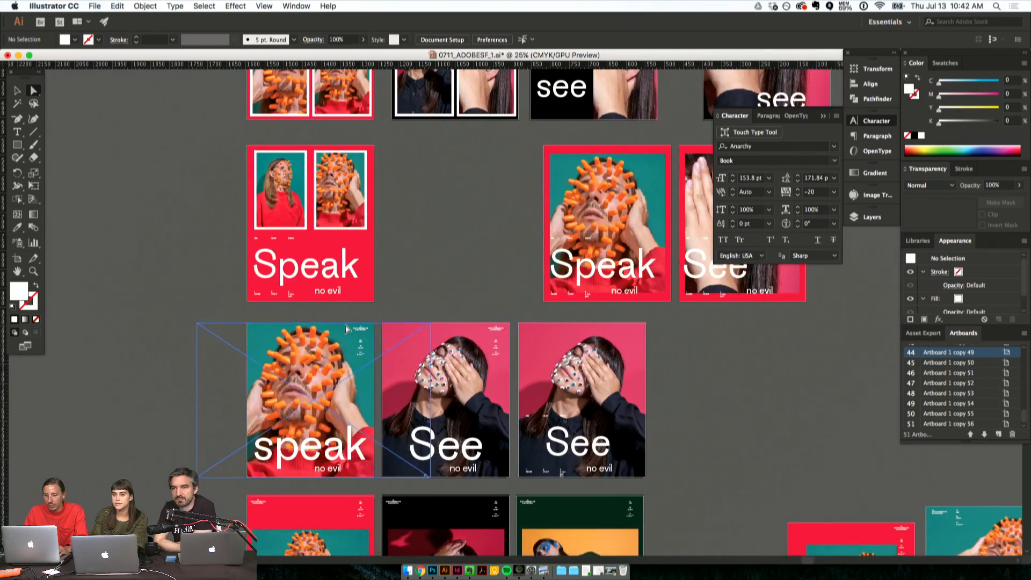
# - Duplicate the red two-photo "Speak" poster with its artboard into the empty space directly beside the original
pyautogui.scroll(7, 345, 328)
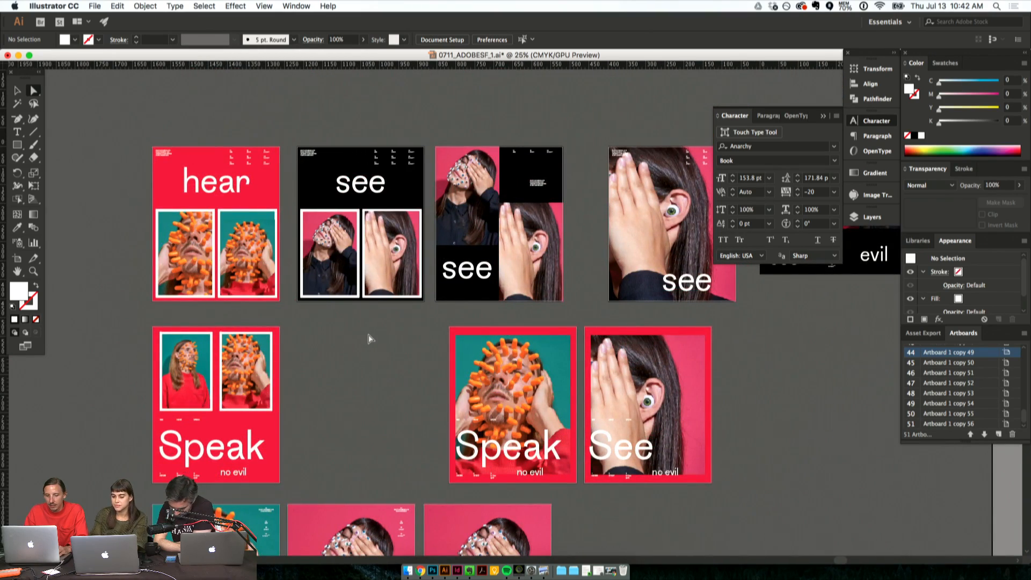
pyautogui.scroll(-5, 369, 338)
pyautogui.hscroll(1, 368, 338)
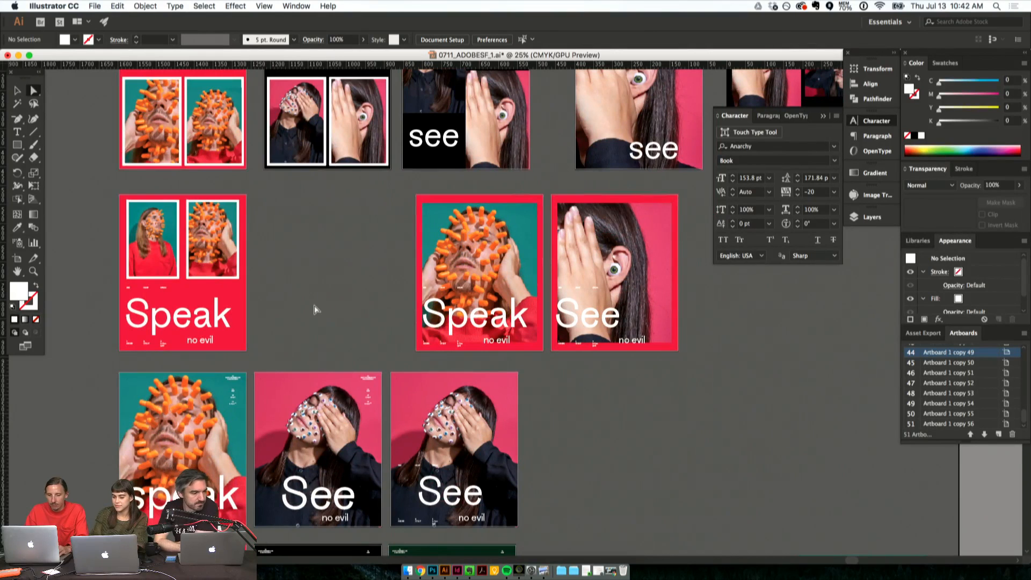
pyautogui.hotkey('shift', 'o')
pyautogui.moveTo(161, 253); pyautogui.dragTo(299, 253)
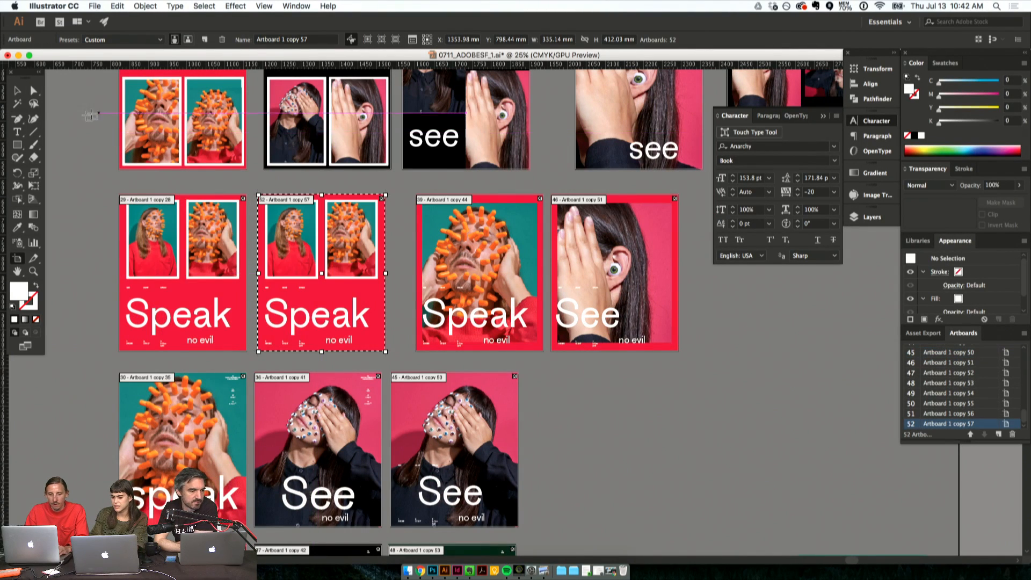
pyautogui.click(33, 92)
# - Change the heading on the original red two-photo poster from "Speak" to "Hear"
pyautogui.click(292, 314)
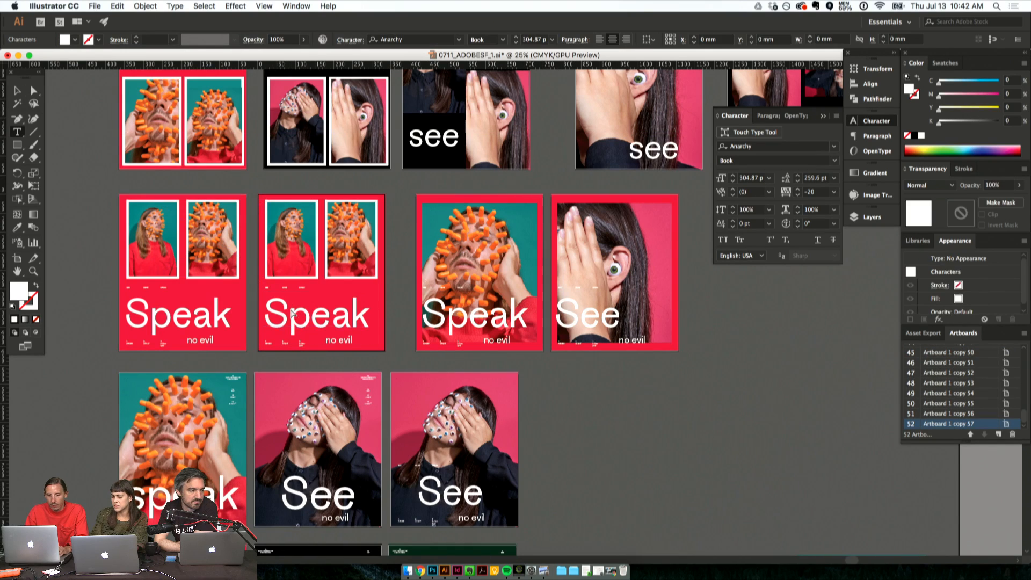
pyautogui.doubleClick(291, 314)
pyautogui.doubleClick(214, 307)
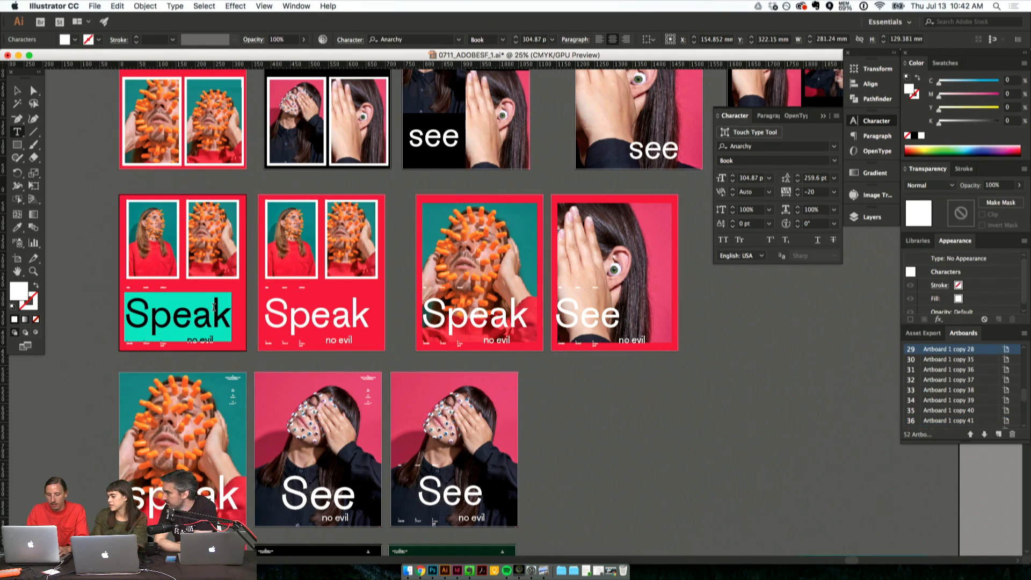
pyautogui.write('Hear')
pyautogui.click(277, 316)
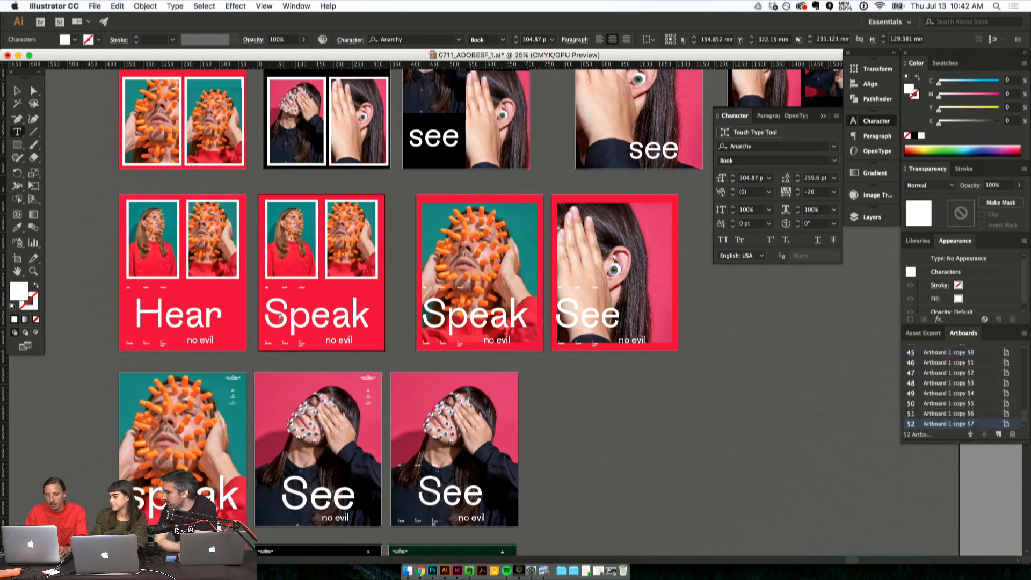
pyautogui.doubleClick(278, 317)
pyautogui.click(33, 90)
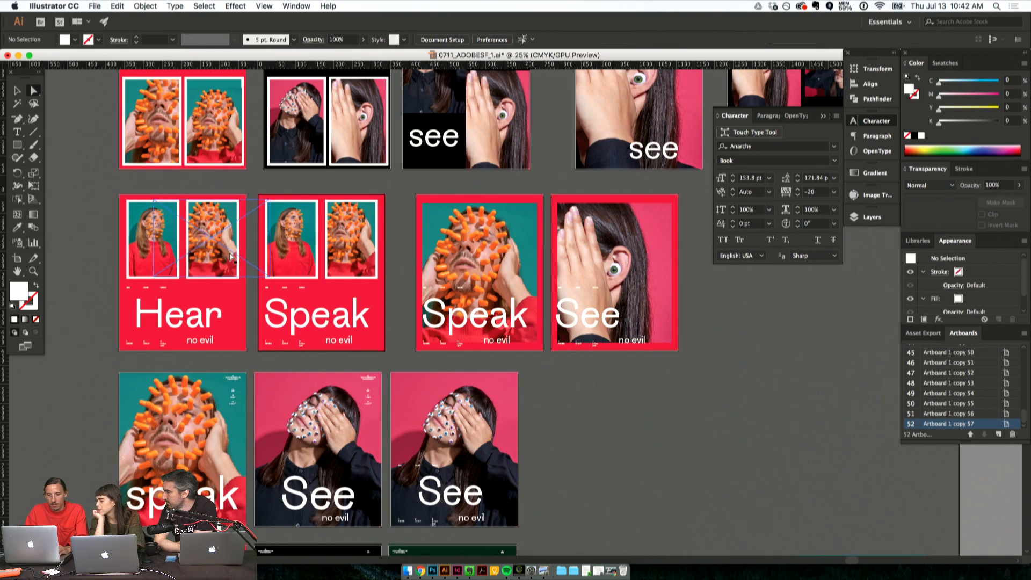
pyautogui.click(294, 252)
pyautogui.moveTo(294, 252); pyautogui.dragTo(204, 248)
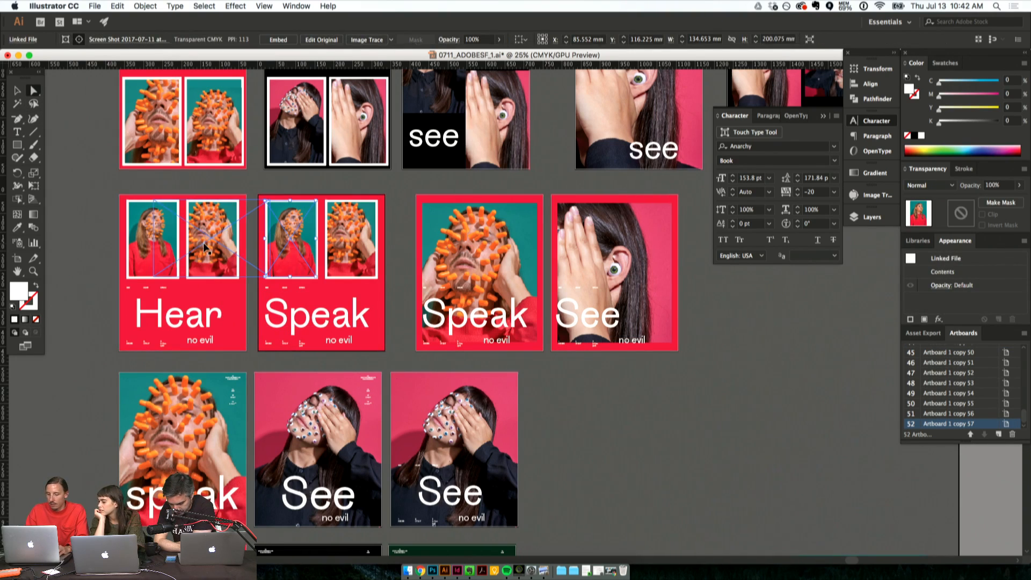
pyautogui.press('super+shift+p')
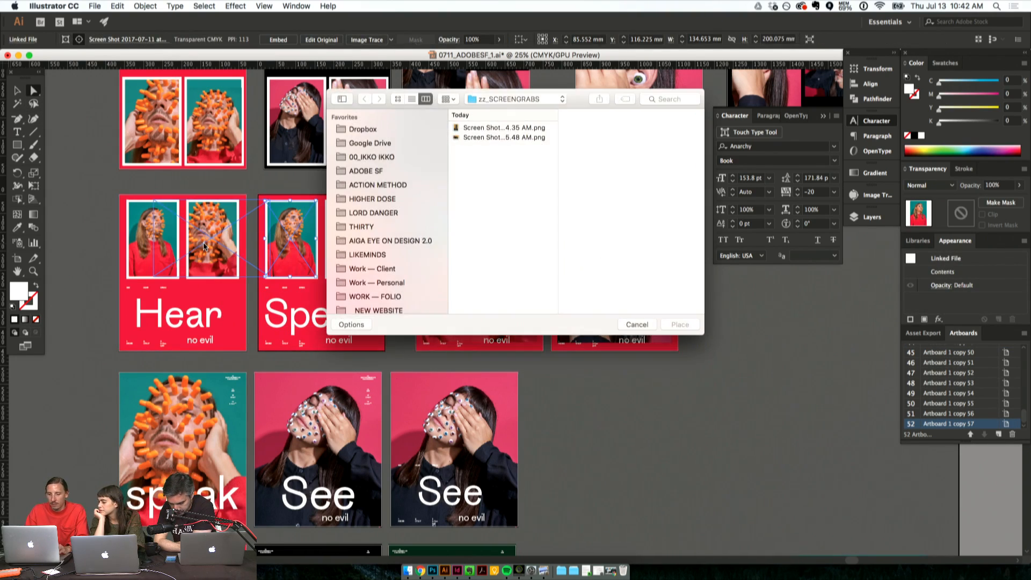
pyautogui.click(637, 324)
# - Shift the single-photo "Speak" and "See" posters farther along their row with their artboards, and duplicate the red two-photo "Speak" poster into the gap
pyautogui.hotkey('shift', 'o')
pyautogui.hscroll(10, 651, 467)
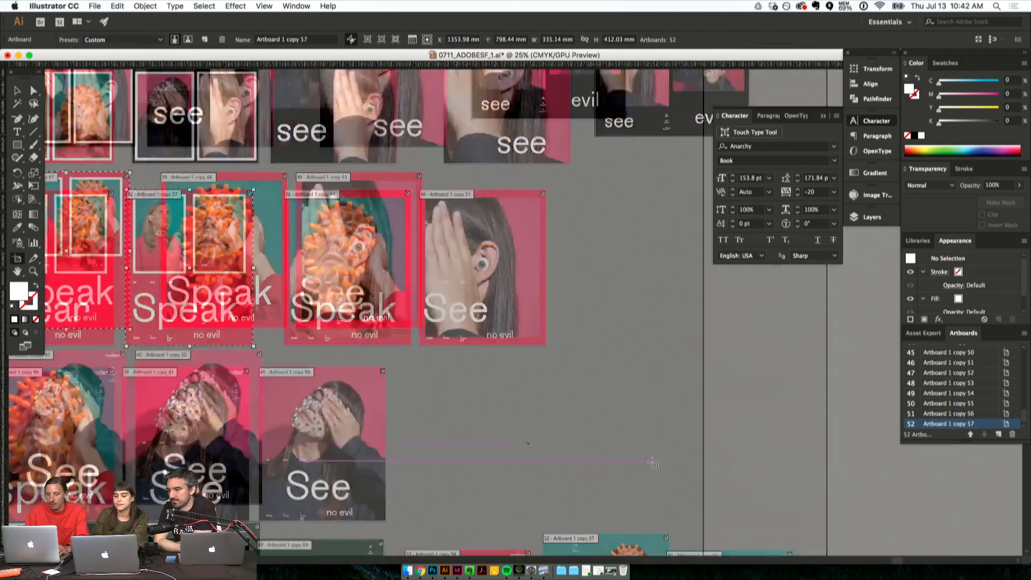
pyautogui.moveTo(373, 266); pyautogui.dragTo(554, 245)
pyautogui.moveTo(259, 285); pyautogui.dragTo(386, 254)
pyautogui.hscroll(-8, 269, 236)
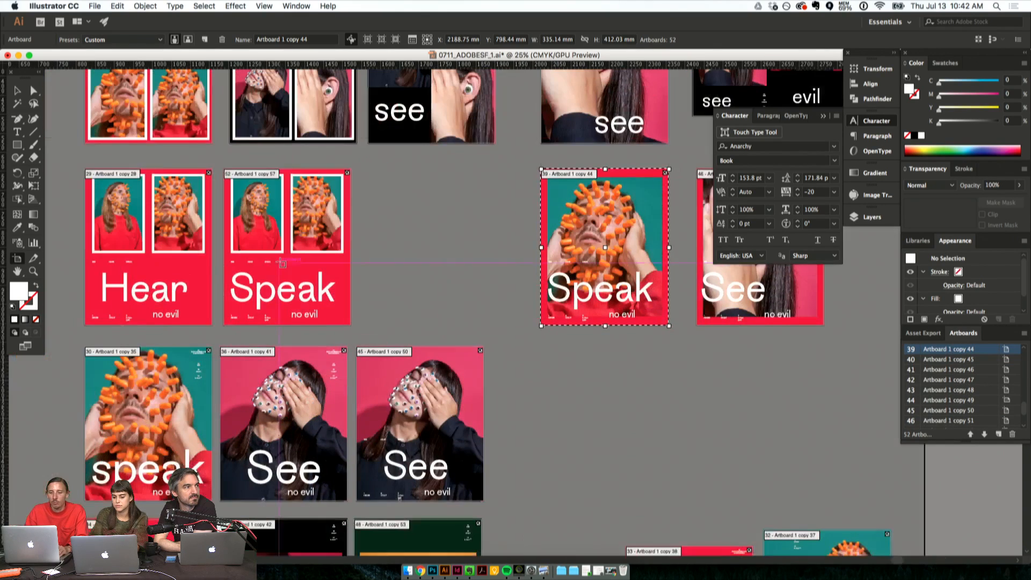
pyautogui.moveTo(264, 227); pyautogui.dragTo(405, 212)
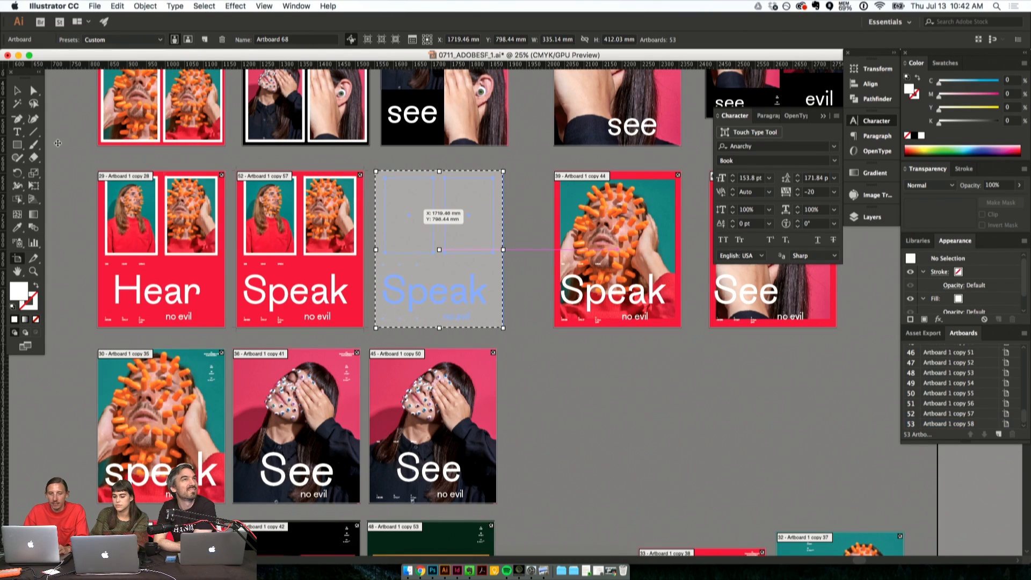
pyautogui.click(30, 92)
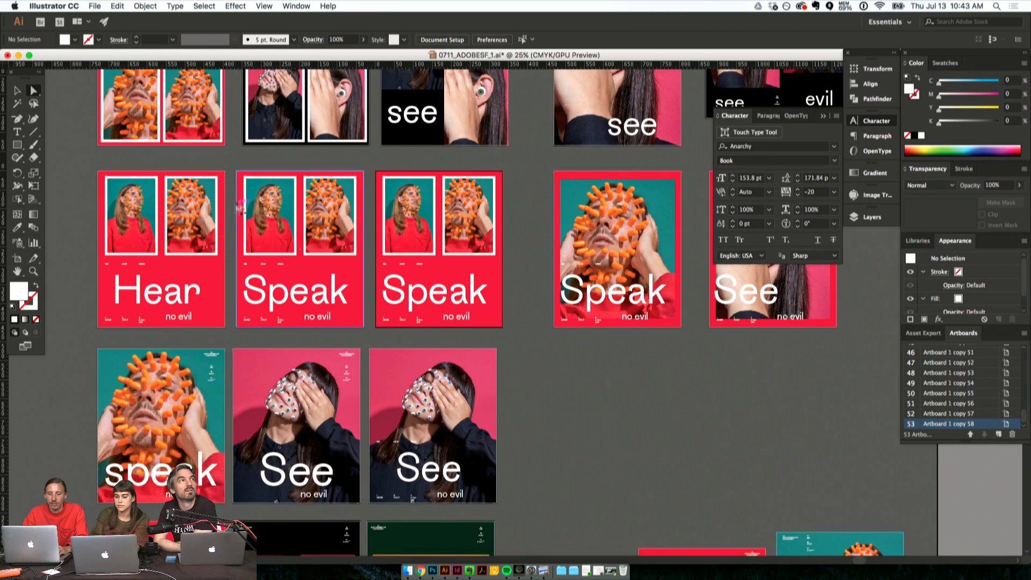
# - Replace the first photo in the new "Speak" duplicate with Screen Shot 2017-07-13 at 10.35.48 AM.png
pyautogui.click(405, 223)
pyautogui.press('super+shift+p')
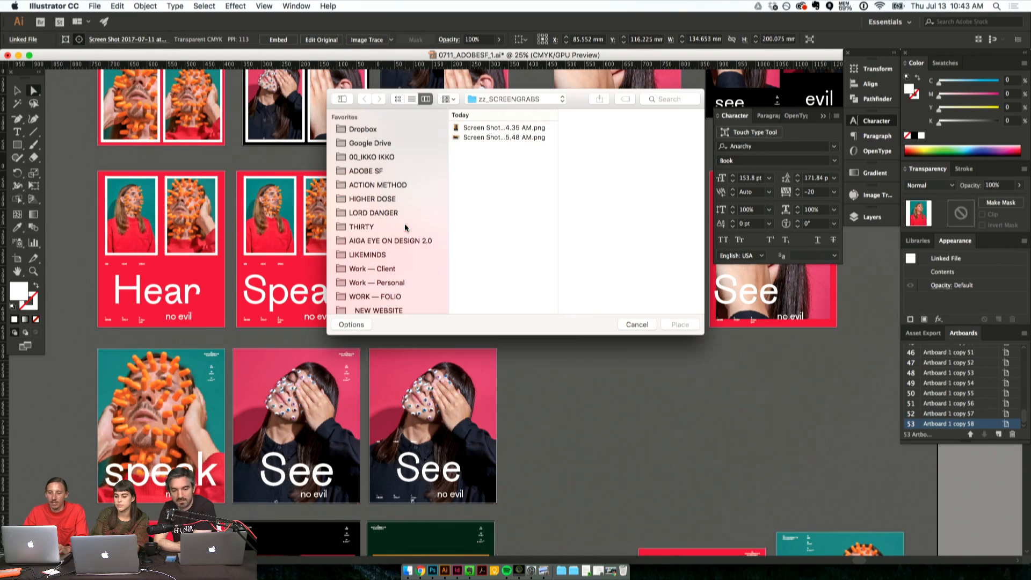
pyautogui.click(476, 138)
pyautogui.press('Up')
pyautogui.press('Down')
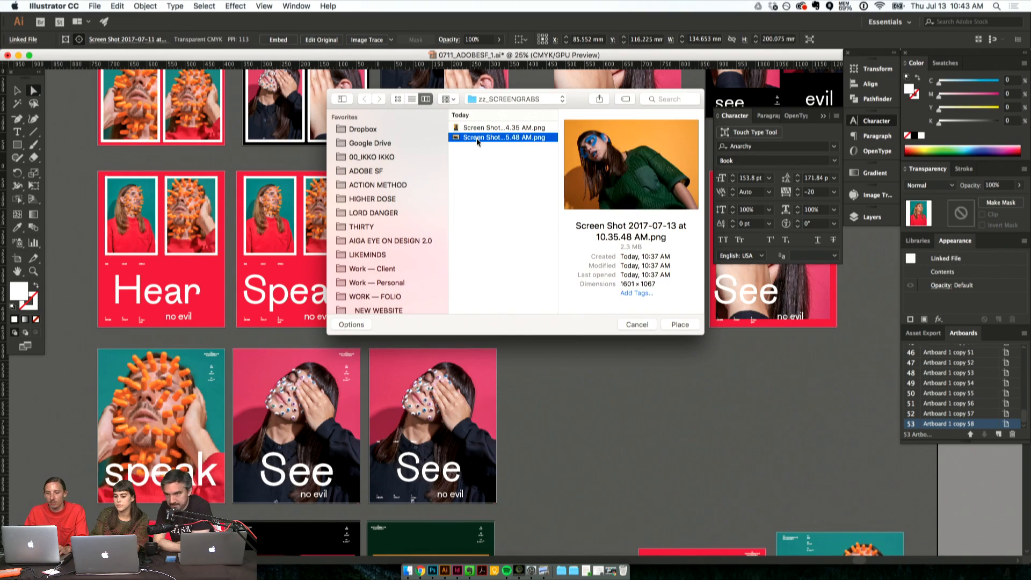
pyautogui.press('Return')
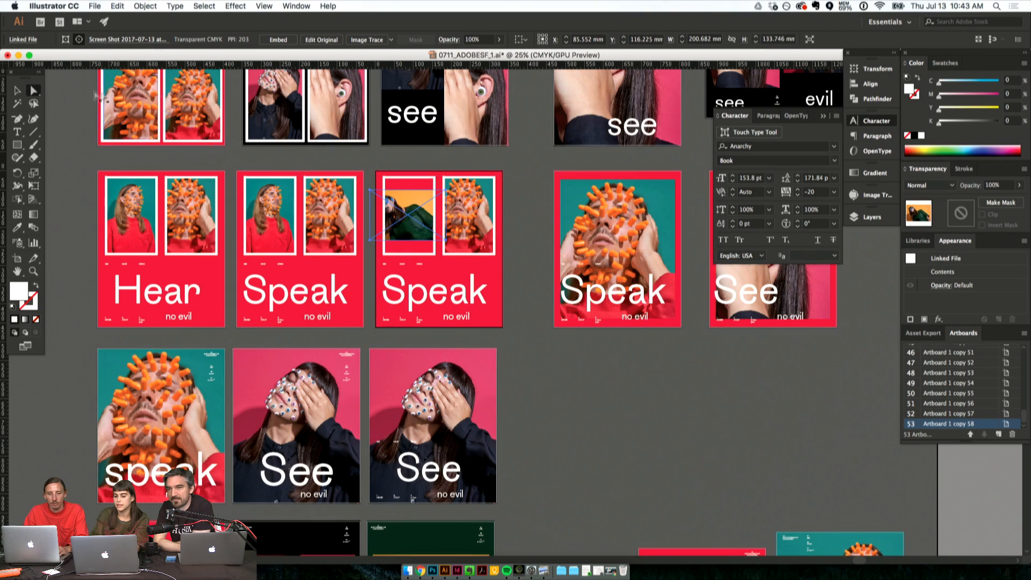
# - Enlarge the newly placed photo to about 374 mm wide and reposition it to fill its frame
pyautogui.click(17, 91)
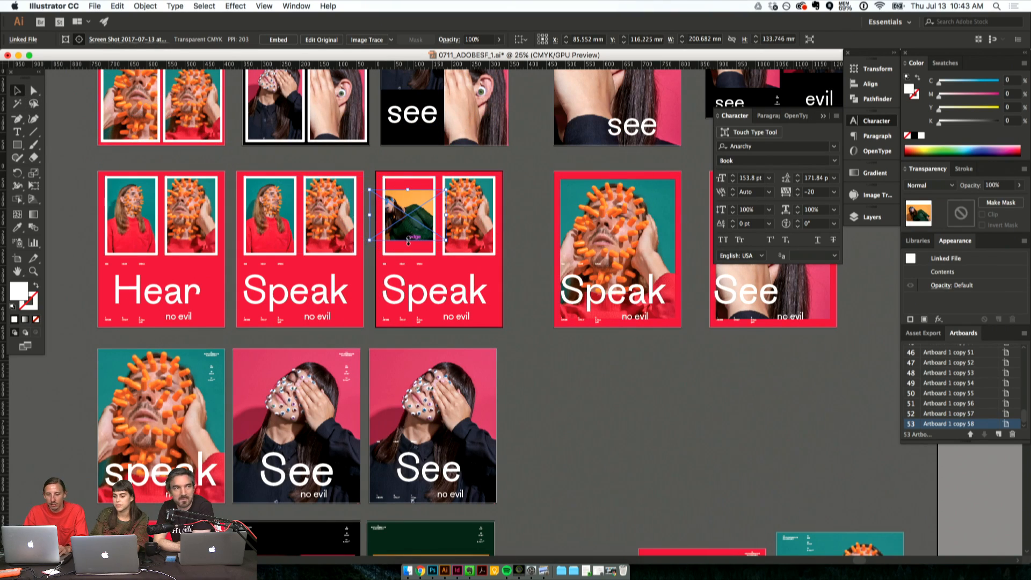
pyautogui.moveTo(408, 240); pyautogui.dragTo(408, 284)
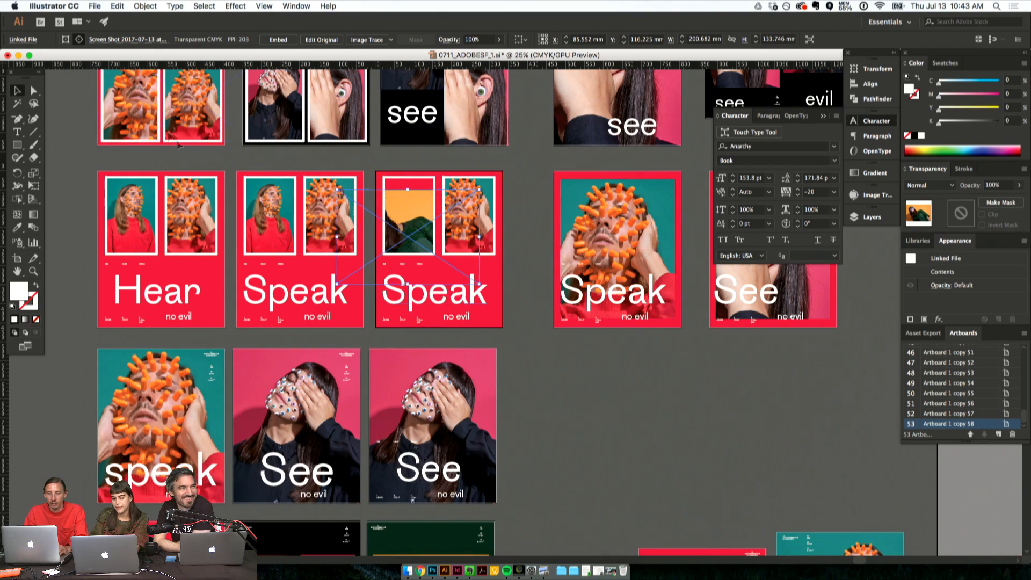
pyautogui.click(62, 112)
pyautogui.moveTo(393, 225); pyautogui.dragTo(411, 210)
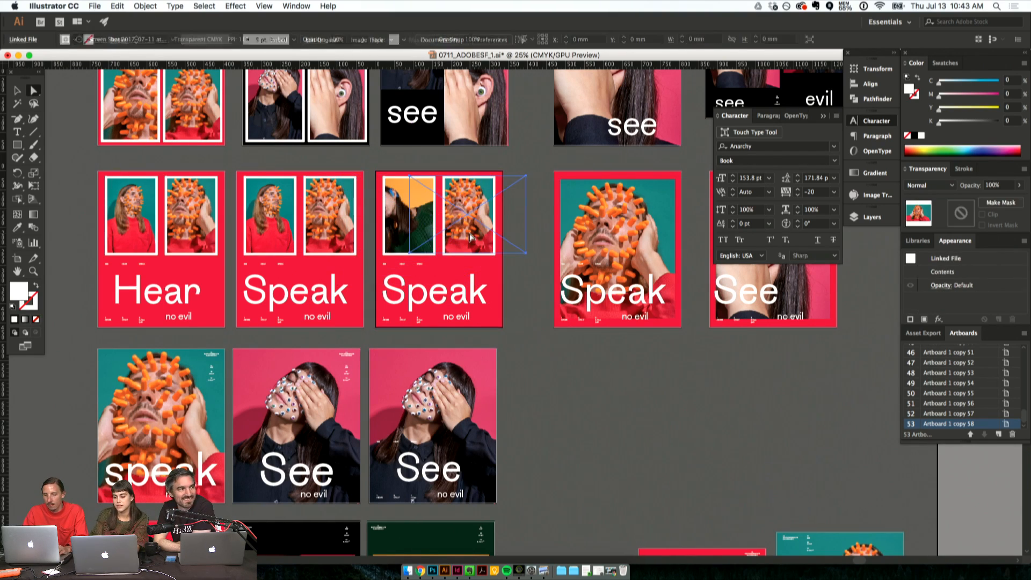
# - Replace the duplicate's second photo with Screen Shot 2017-07-13 at 10.34.35 AM.png and scale it down to about 161 mm wide
pyautogui.press('super+shift+p')
pyautogui.click(471, 128)
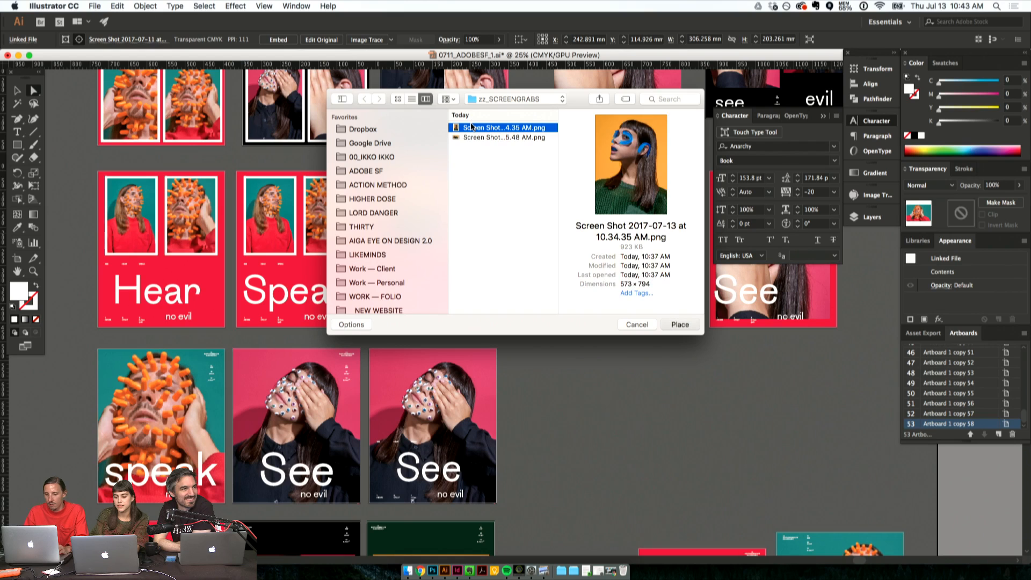
pyautogui.doubleClick(471, 127)
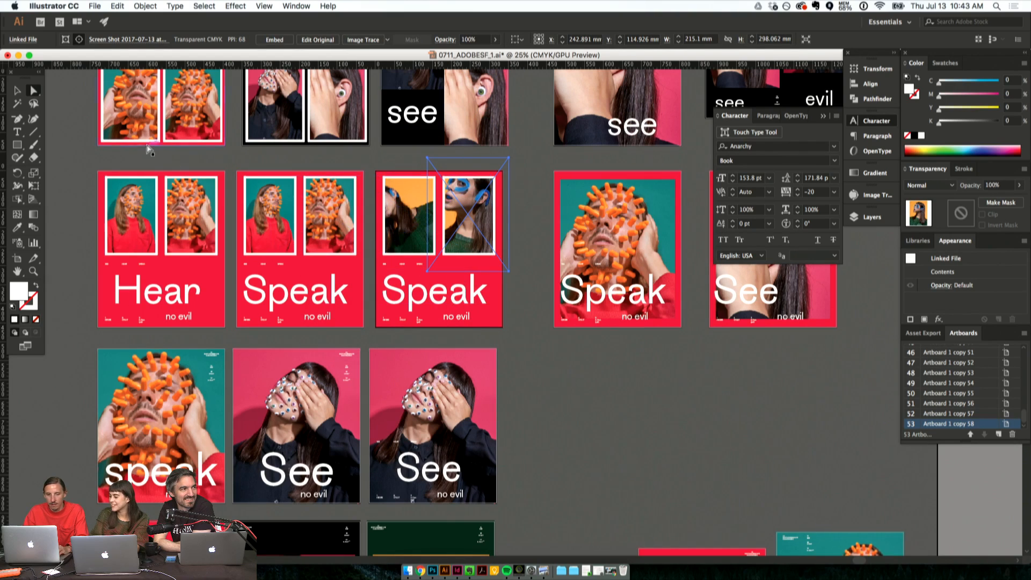
pyautogui.moveTo(547, 382); pyautogui.dragTo(542, 355)
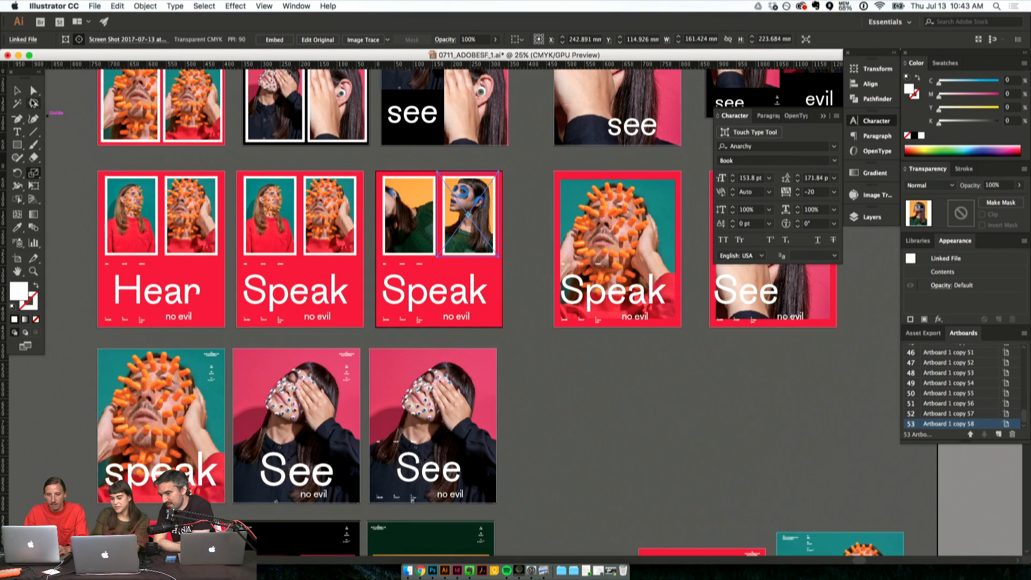
# - Recolour the duplicate poster's red background with the dark green sampled from the green poster two rows below
pyautogui.click(537, 334)
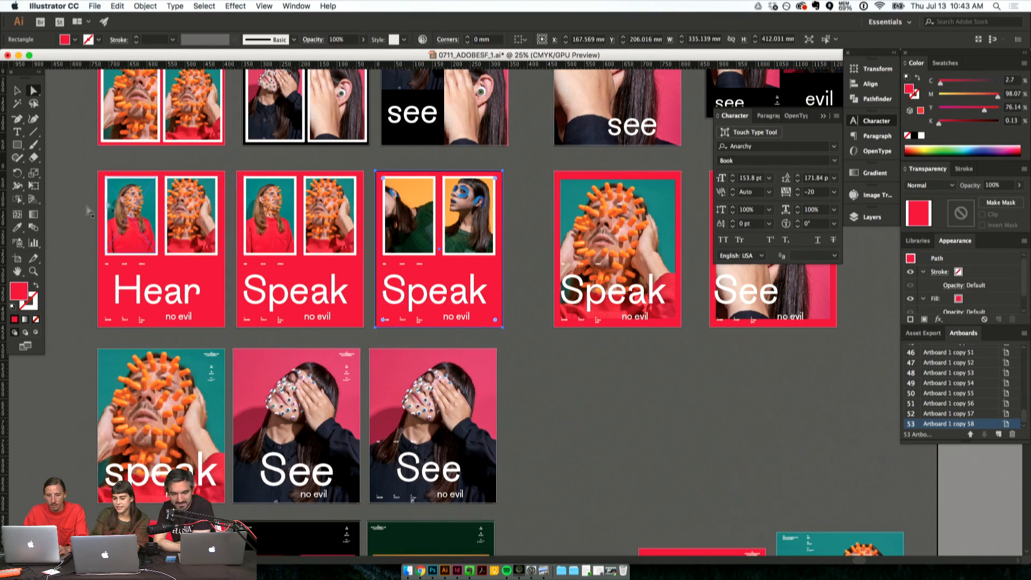
pyautogui.click(18, 227)
pyautogui.click(415, 530)
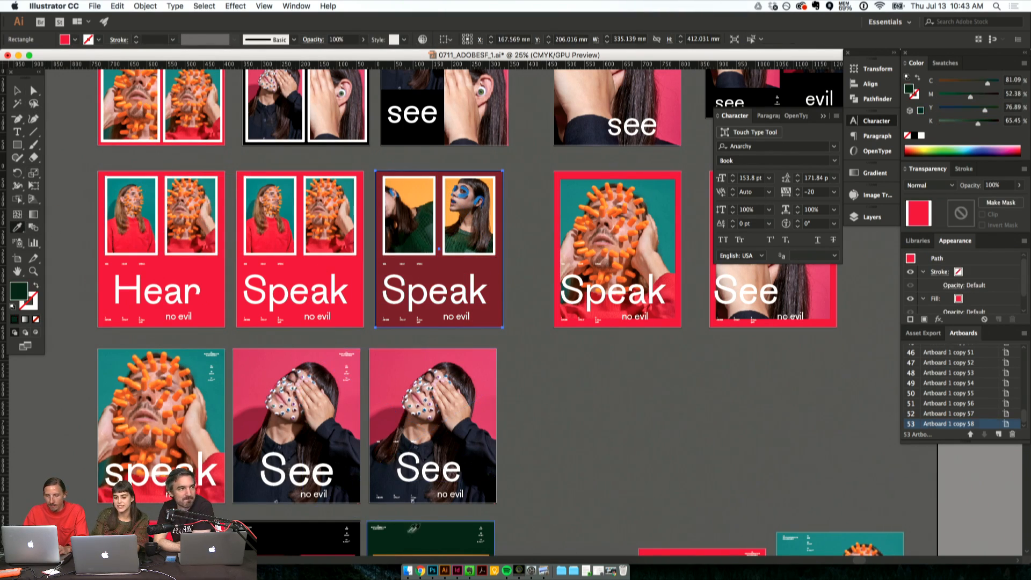
pyautogui.click(29, 92)
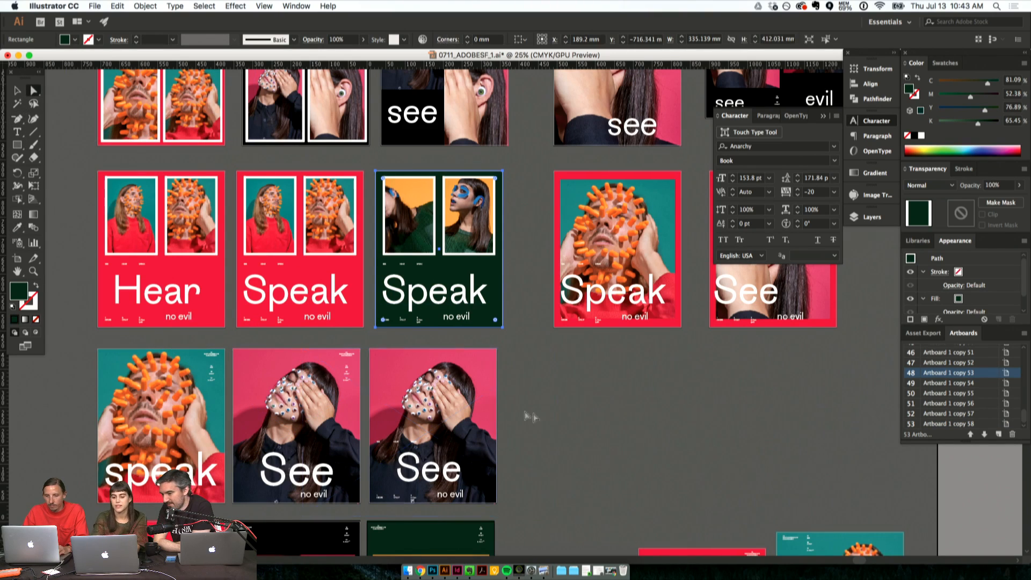
pyautogui.click(529, 417)
# - Change the background of the middle two-photo "Speak" poster from red to black
pyautogui.click(303, 274)
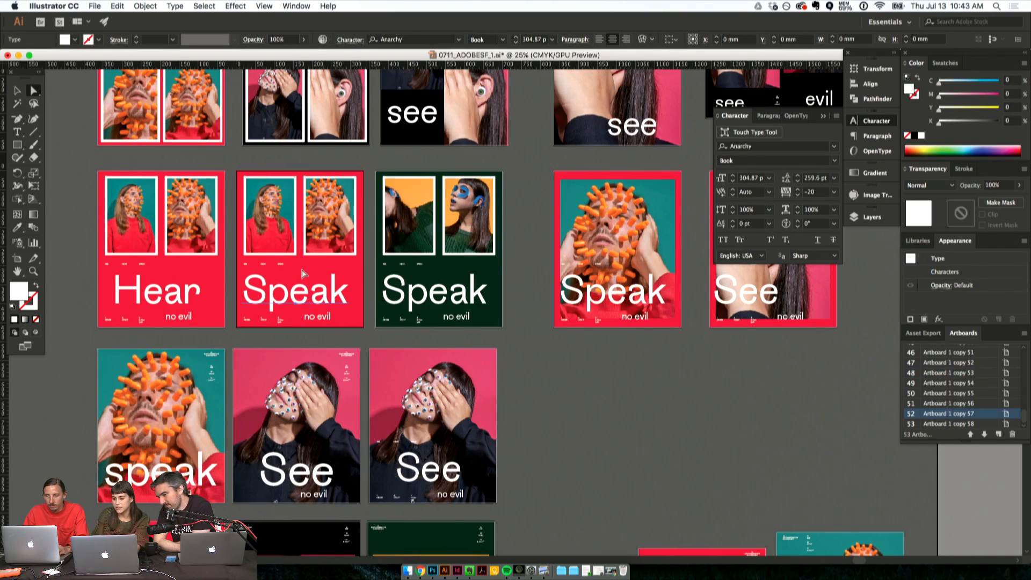
pyautogui.click(304, 174)
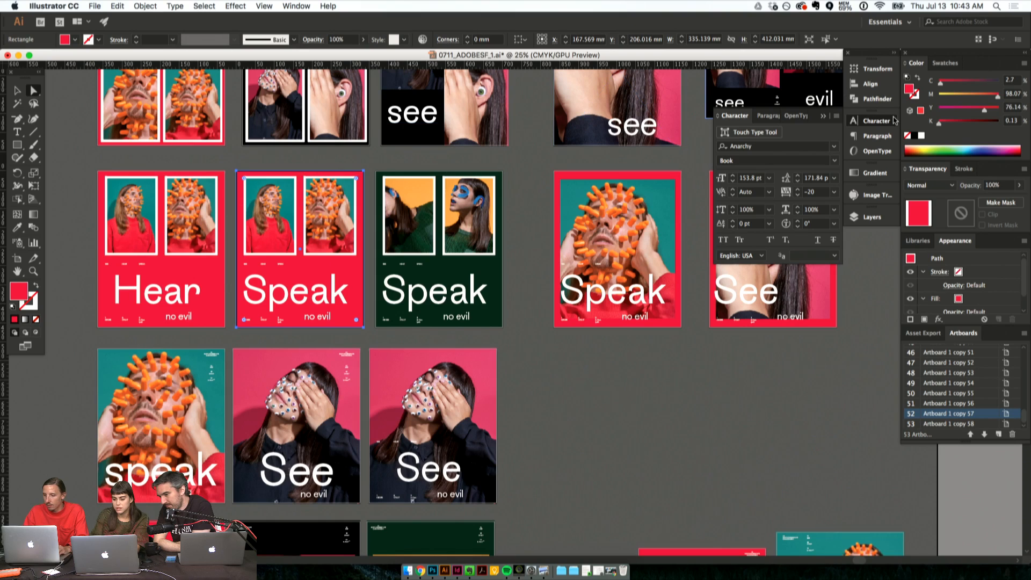
pyautogui.click(919, 137)
# - Replace the black poster's first photo with Screen Shot 2017-07-12 at 10.34.31 AM from the Desktop folder
pyautogui.click(277, 209)
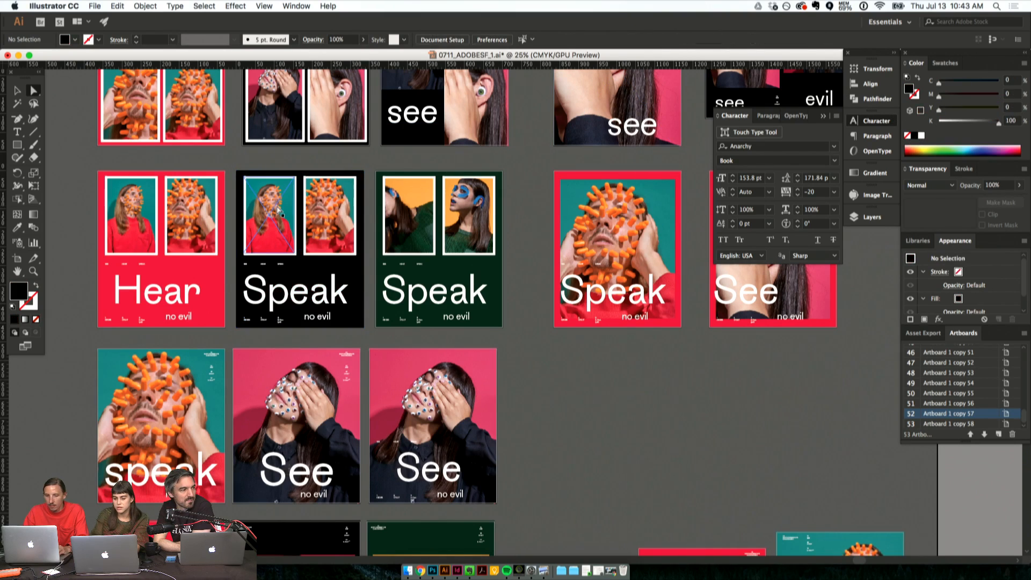
pyautogui.press('super+shift+p')
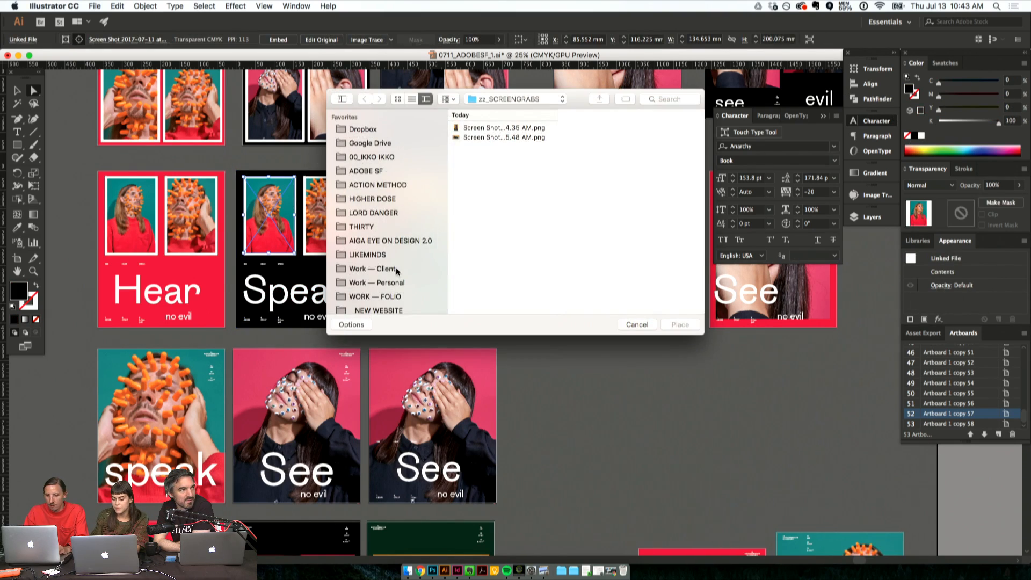
pyautogui.scroll(-5, 397, 271)
pyautogui.click(382, 169)
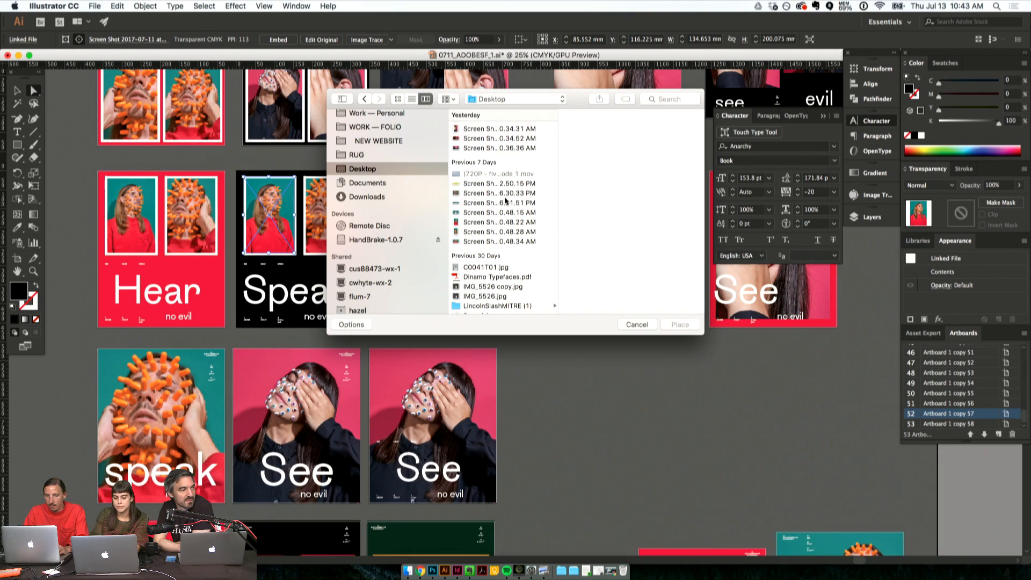
pyautogui.click(494, 148)
pyautogui.press('Up')
pyautogui.press('Up')
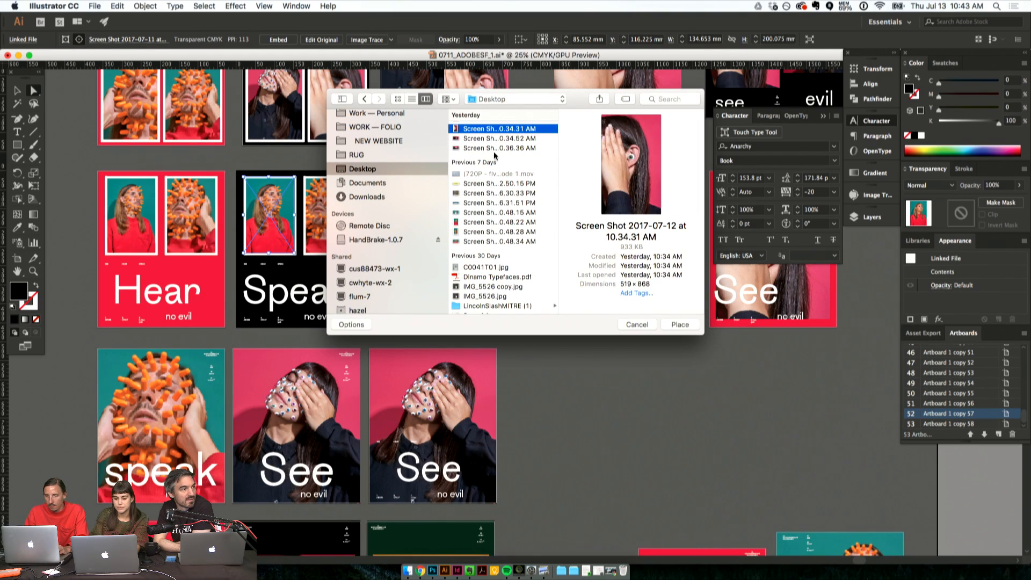
pyautogui.press('Return')
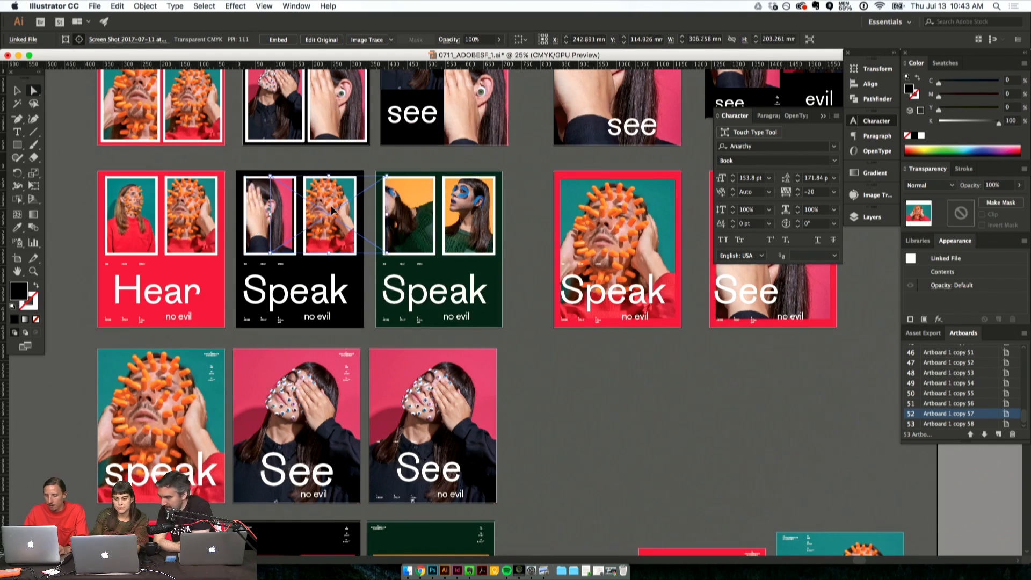
# - Replace the black poster's second photo with Screen Shot 2017-07-12 at 10.34.52 AM and shift it slightly within its frame
pyautogui.press('super+shift+p')
pyautogui.click(474, 138)
pyautogui.press('Down')
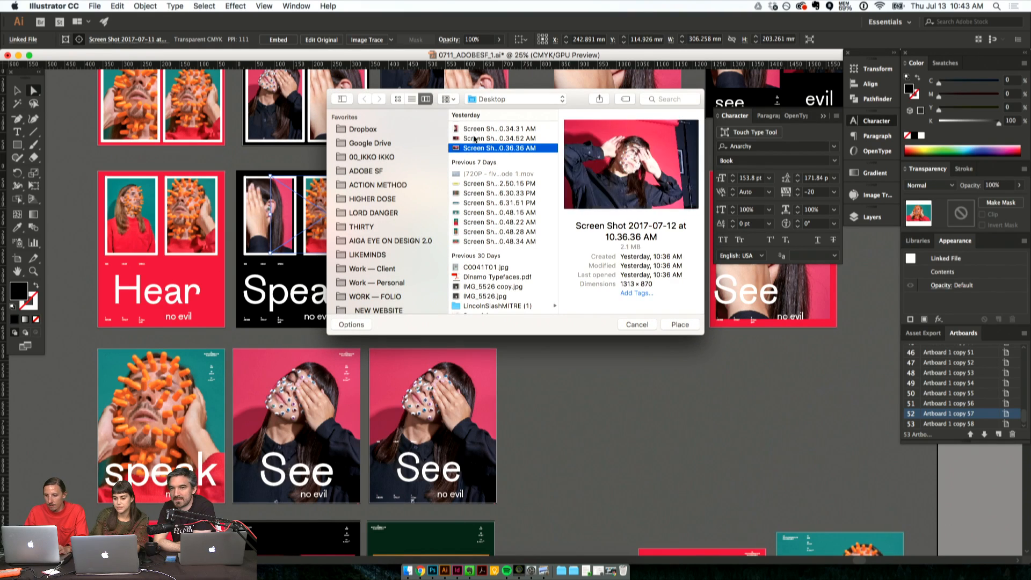
pyautogui.press('Up')
pyautogui.press('Up')
pyautogui.press('Down')
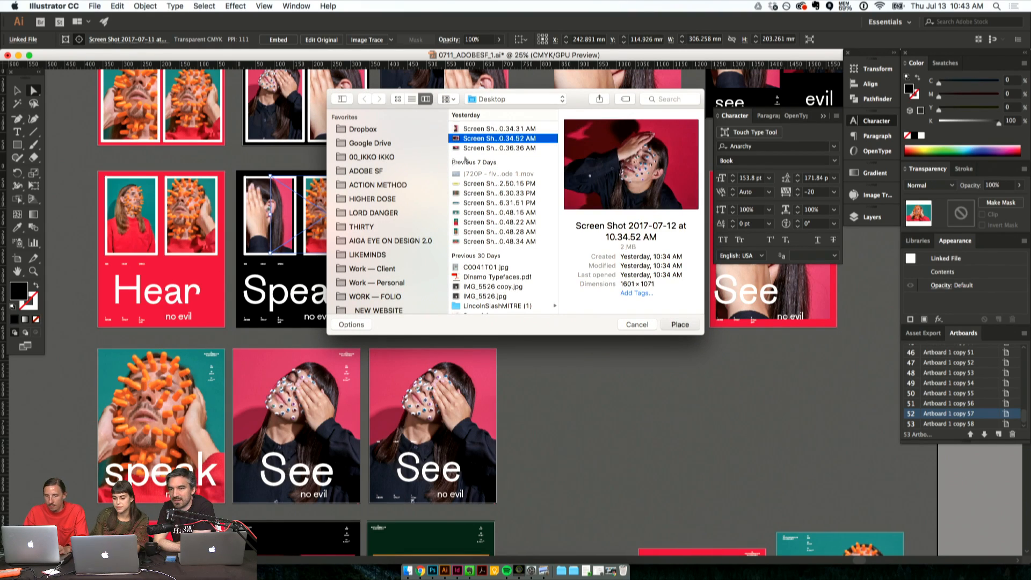
pyautogui.press('Return')
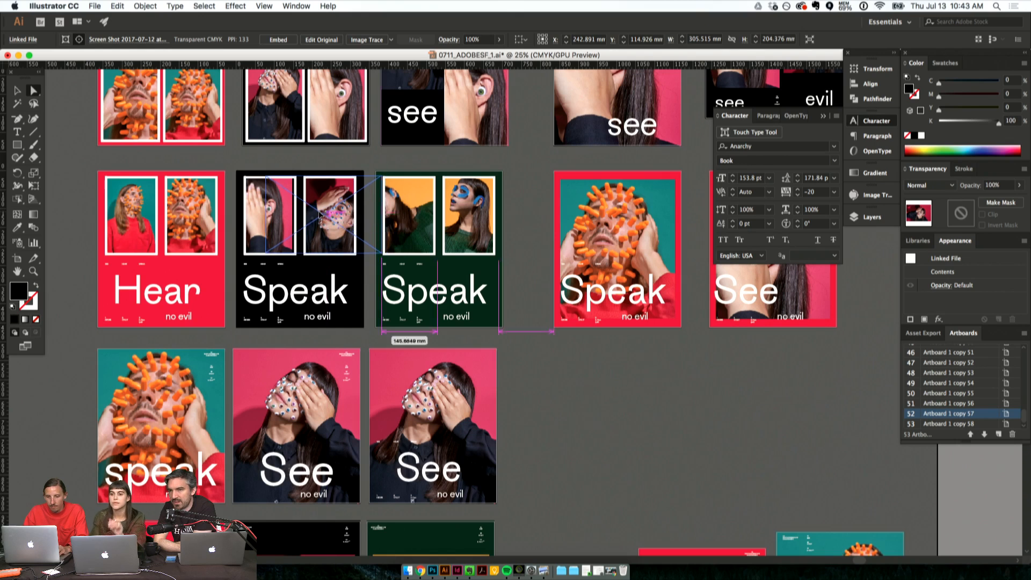
pyautogui.moveTo(321, 214); pyautogui.dragTo(317, 213)
pyautogui.click(528, 385)
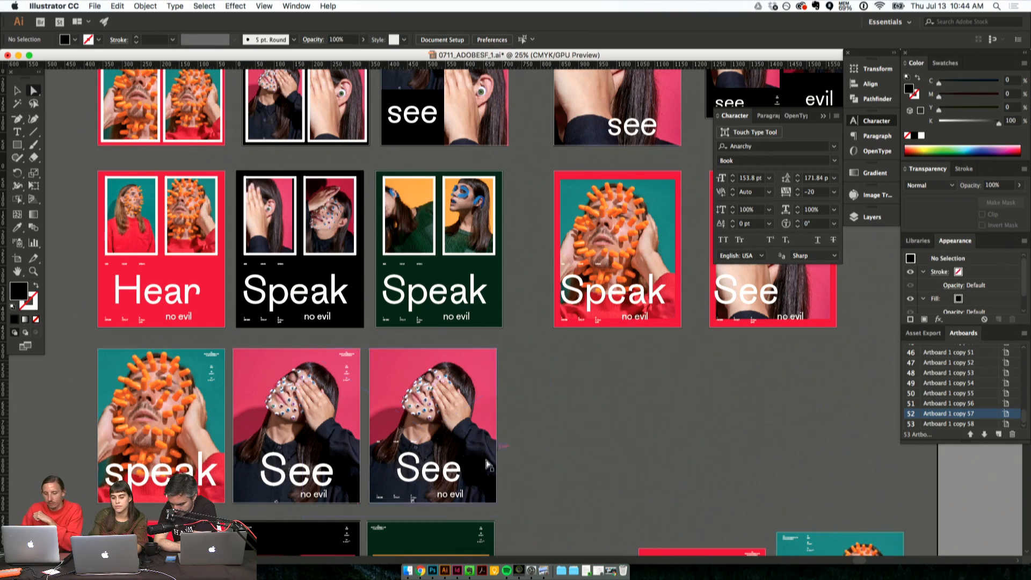
# - Switch to Chrome, open Behance in a separate window of its own, and minimize the other browser window
pyautogui.click(421, 570)
pyautogui.hotkey('ctrl', 't')
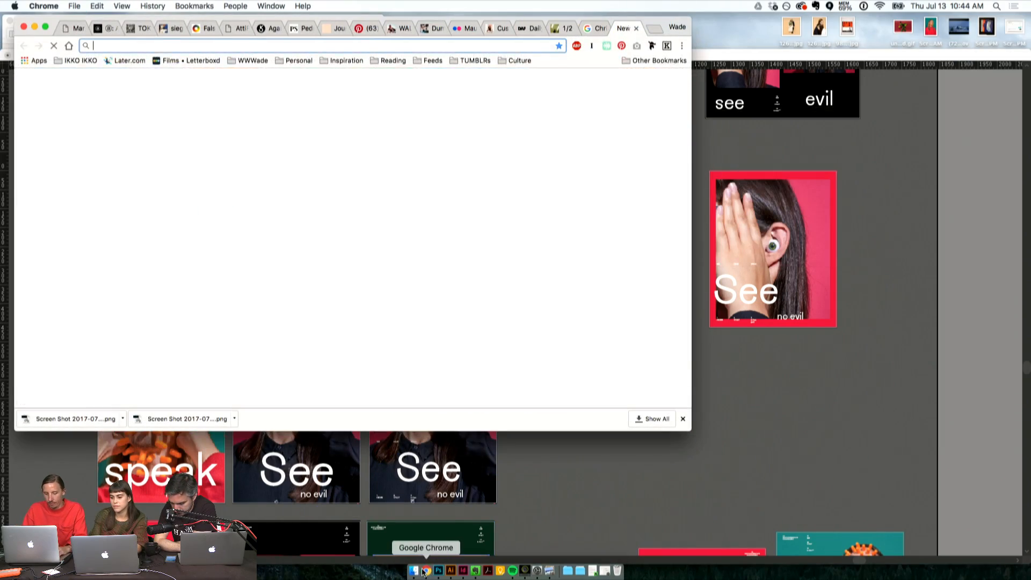
pyautogui.write('behance.net')
pyautogui.press('Return')
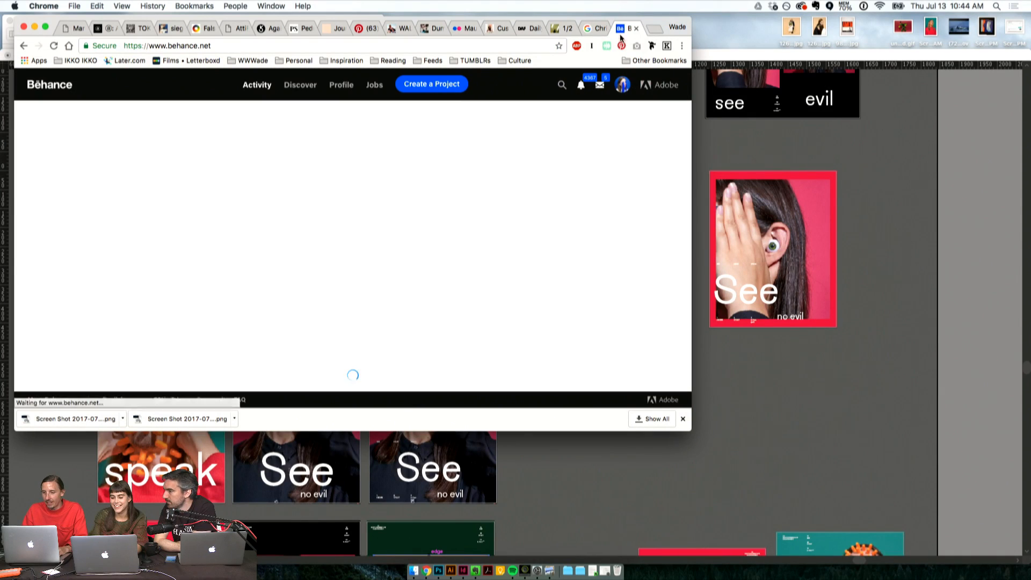
pyautogui.moveTo(622, 28); pyautogui.dragTo(108, 60)
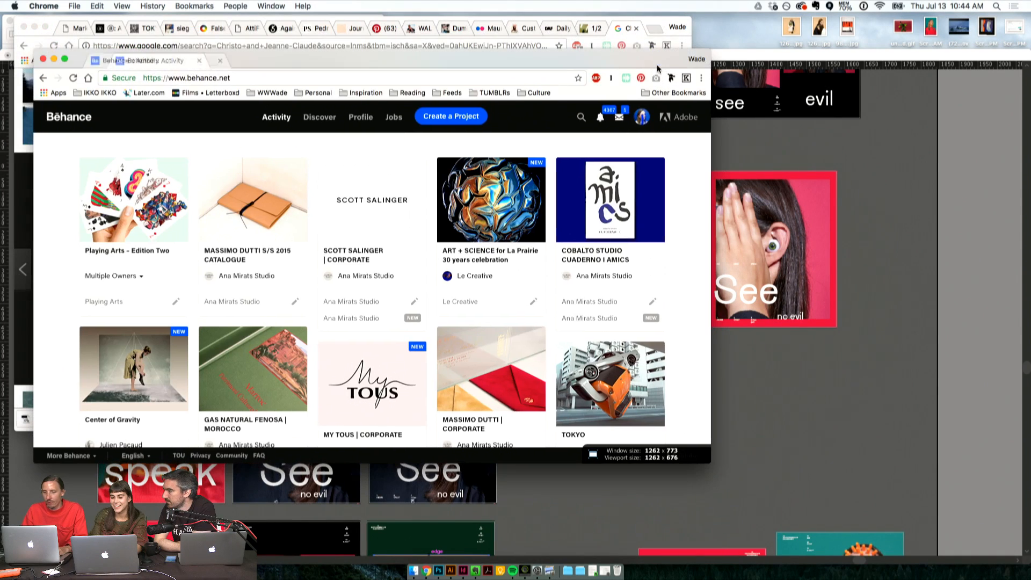
pyautogui.click(34, 27)
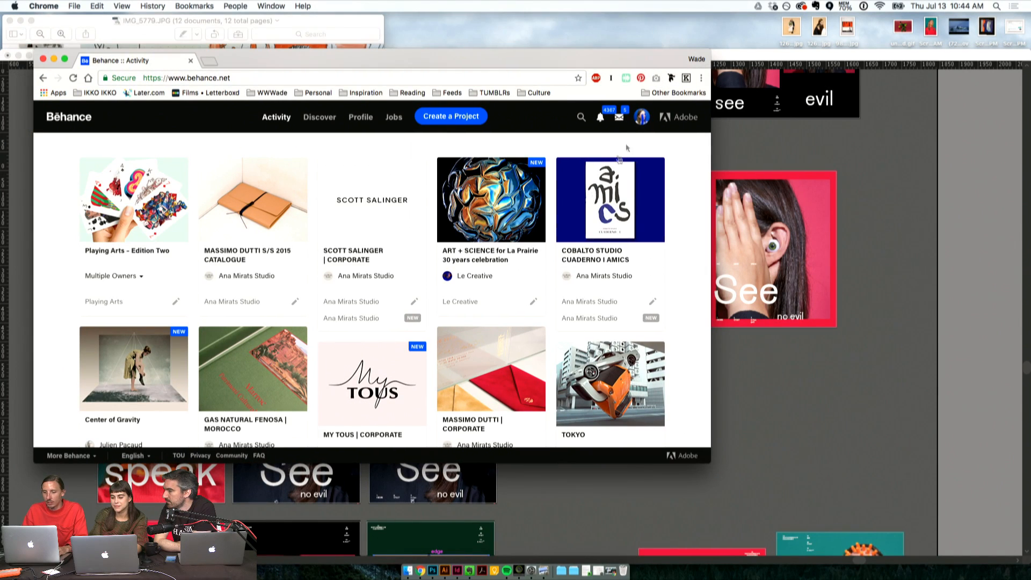
# - Open the D.S. & Durga Campaign Imagery project from your own Behance profile, enlarge the window and look through its images
pyautogui.click(640, 117)
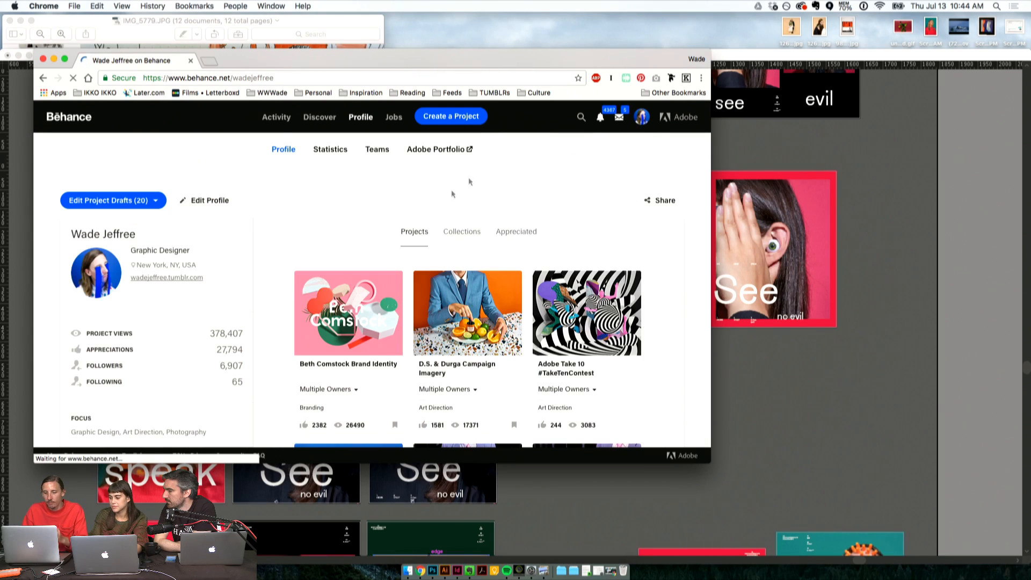
pyautogui.scroll(-2, 450, 276)
pyautogui.click(450, 276)
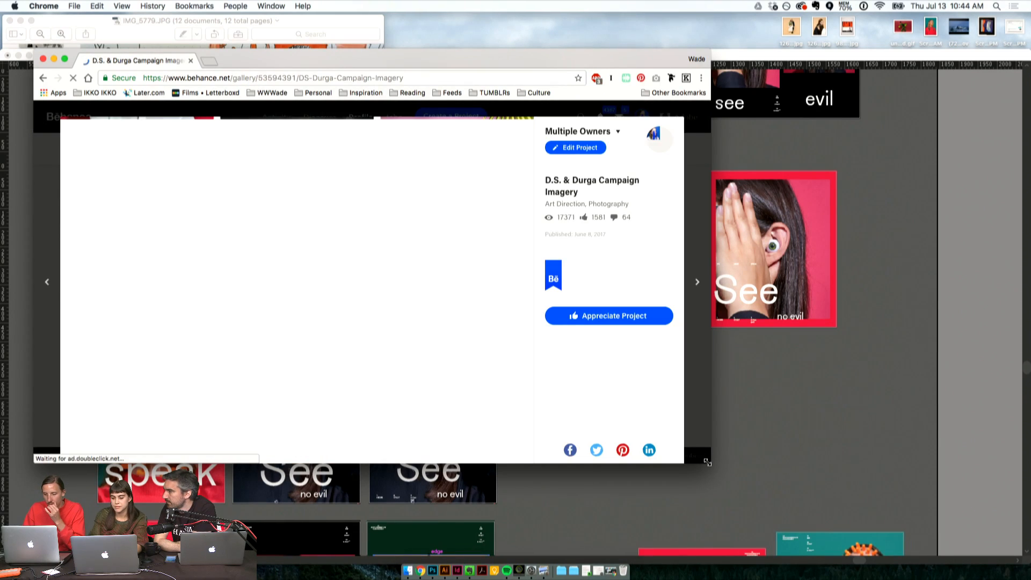
pyautogui.moveTo(711, 463); pyautogui.dragTo(866, 577)
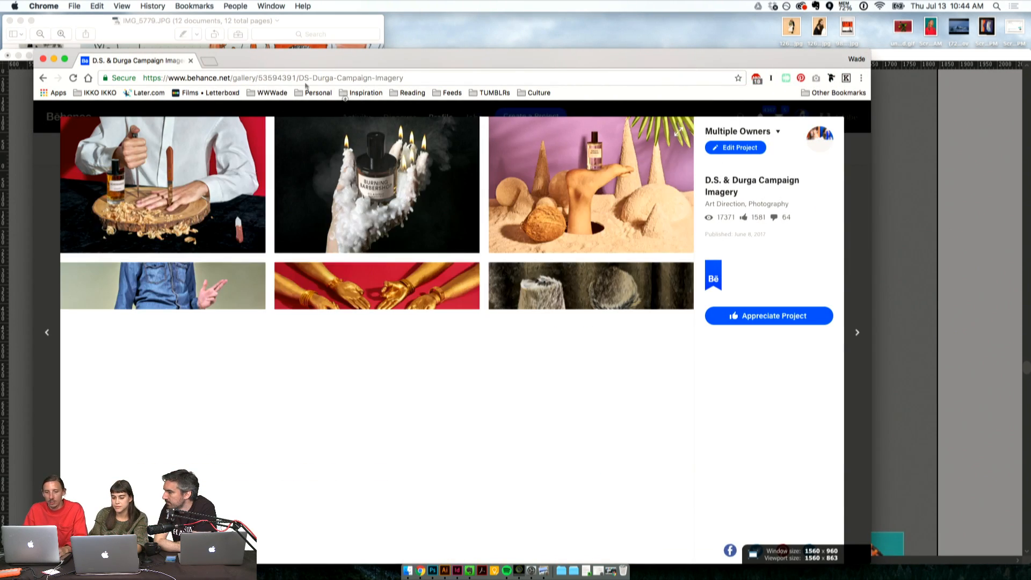
pyautogui.scroll(-10, 331, 292)
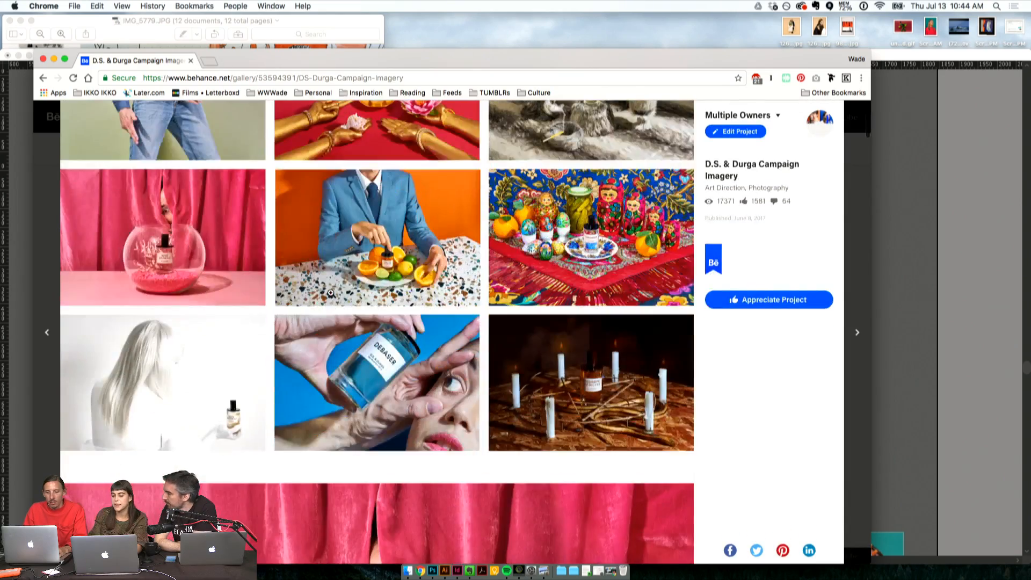
# - Examine the full-size campaign photos, phone video and magazine spread in the D.S. & Durga Campaign Imagery project
pyautogui.scroll(-15, 331, 293)
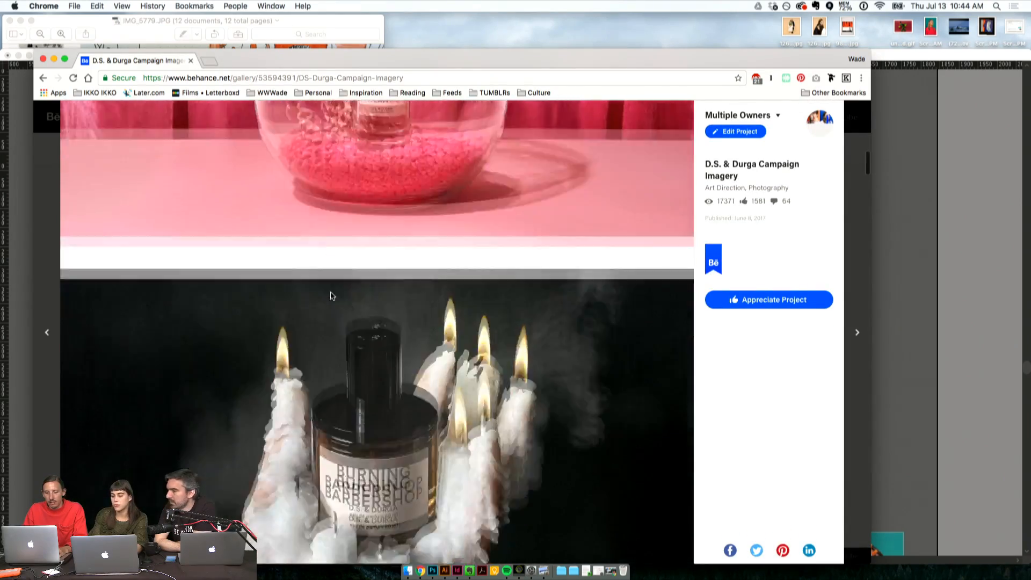
pyautogui.scroll(-10, 331, 293)
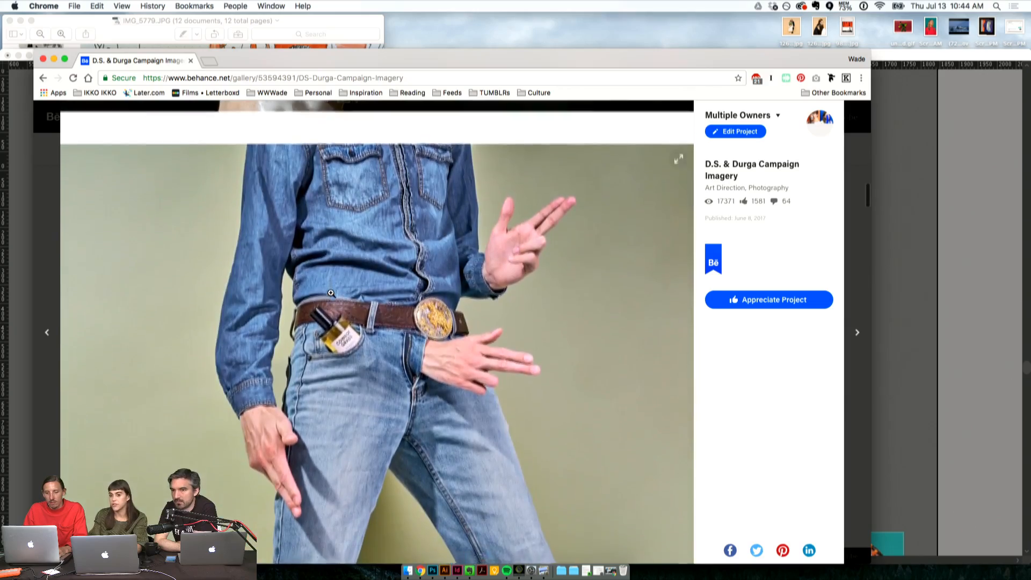
pyautogui.scroll(-10, 331, 293)
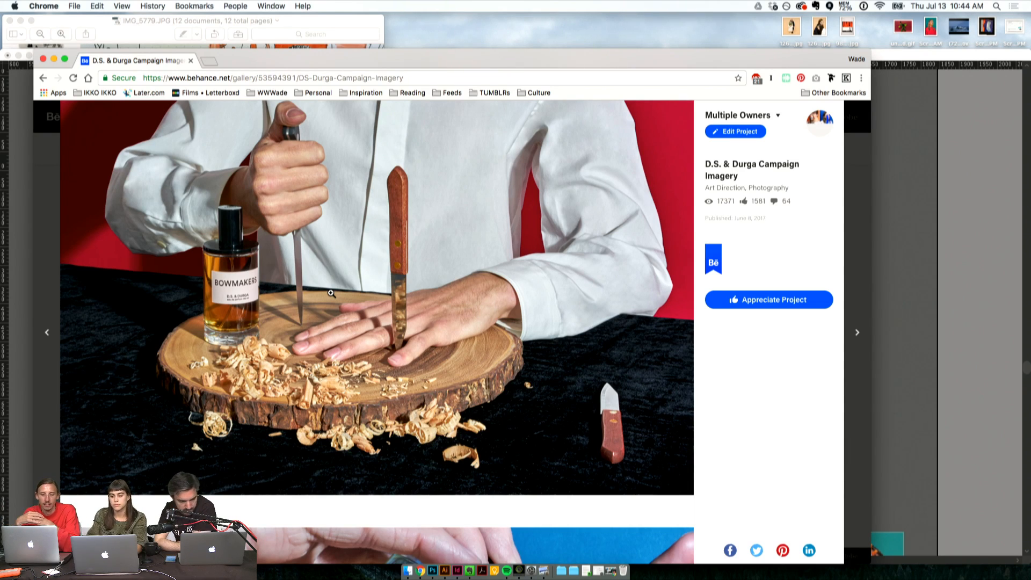
pyautogui.scroll(2, 331, 292)
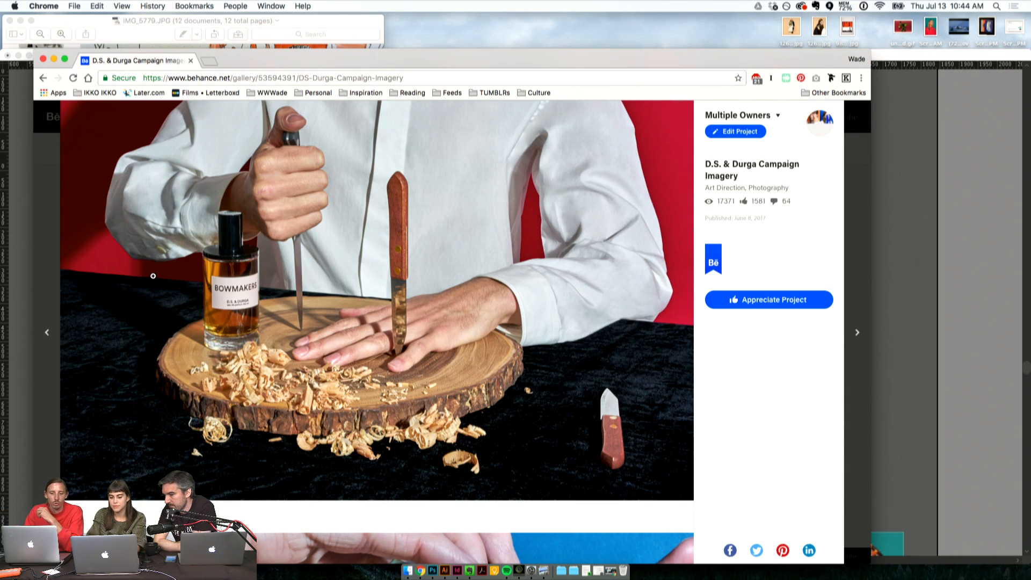
pyautogui.scroll(-15, 153, 276)
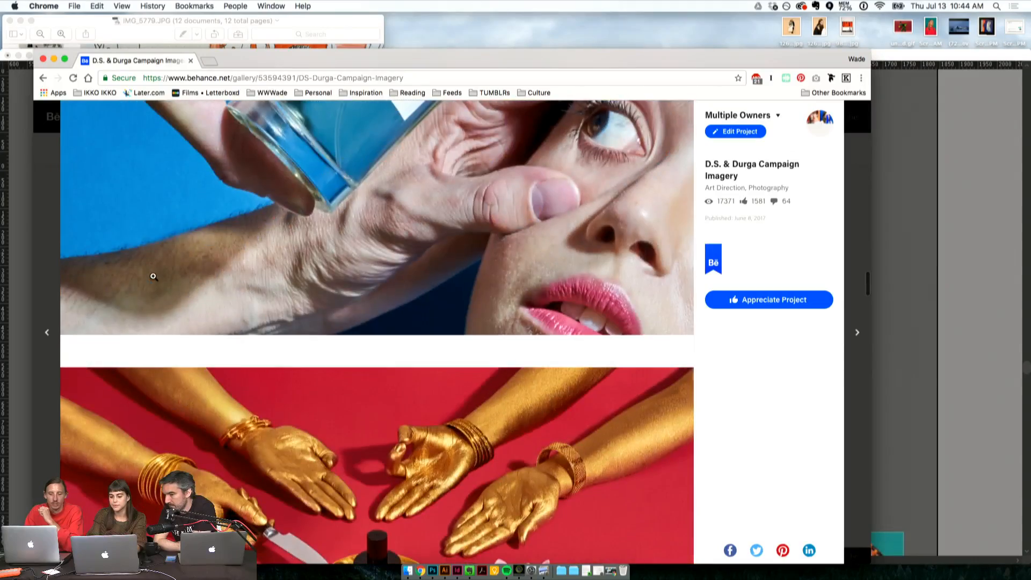
pyautogui.scroll(-20, 153, 276)
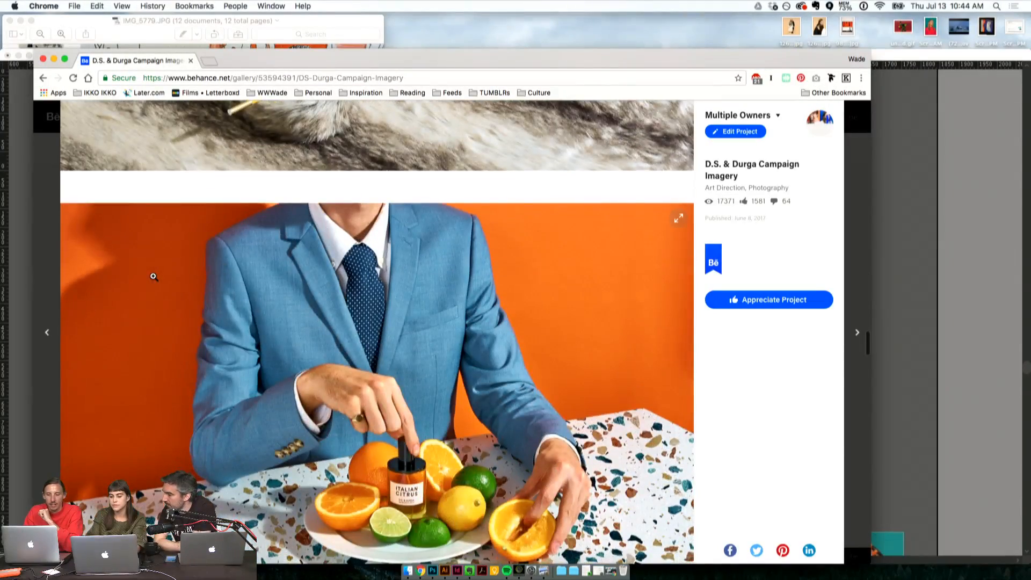
pyautogui.scroll(-6, 153, 276)
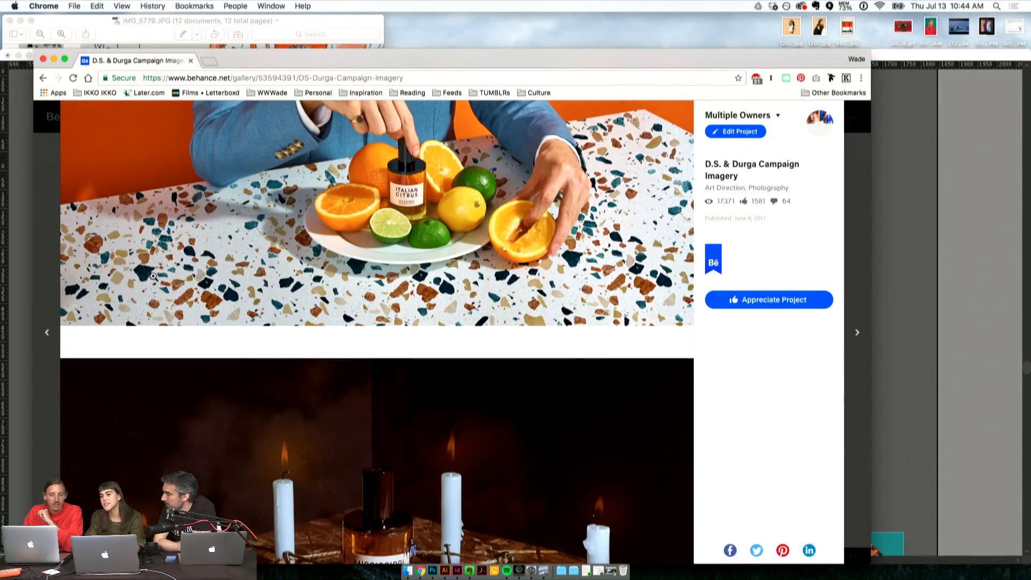
pyautogui.scroll(-15, 153, 276)
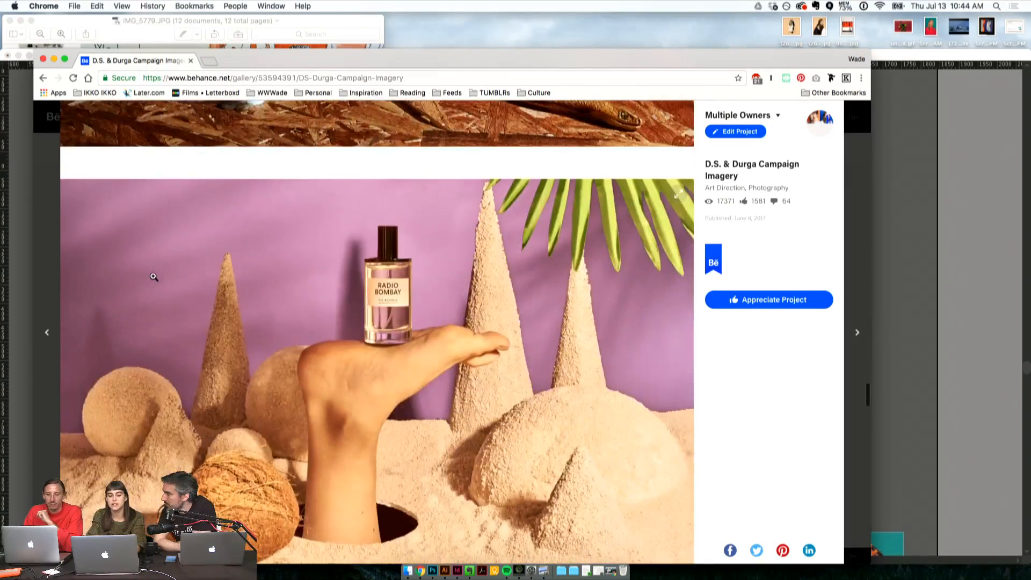
pyautogui.scroll(-15, 153, 275)
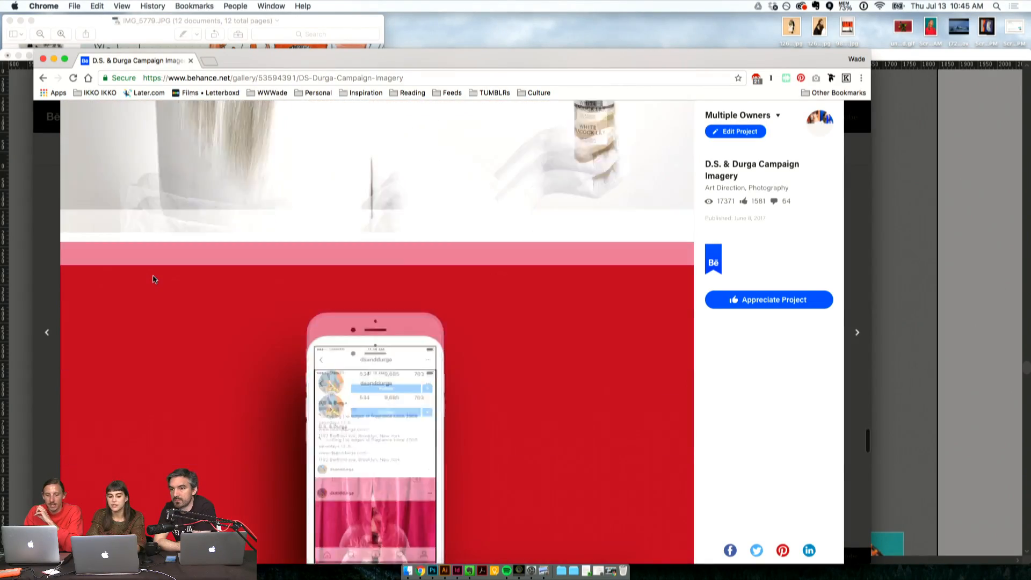
pyautogui.scroll(-15, 153, 279)
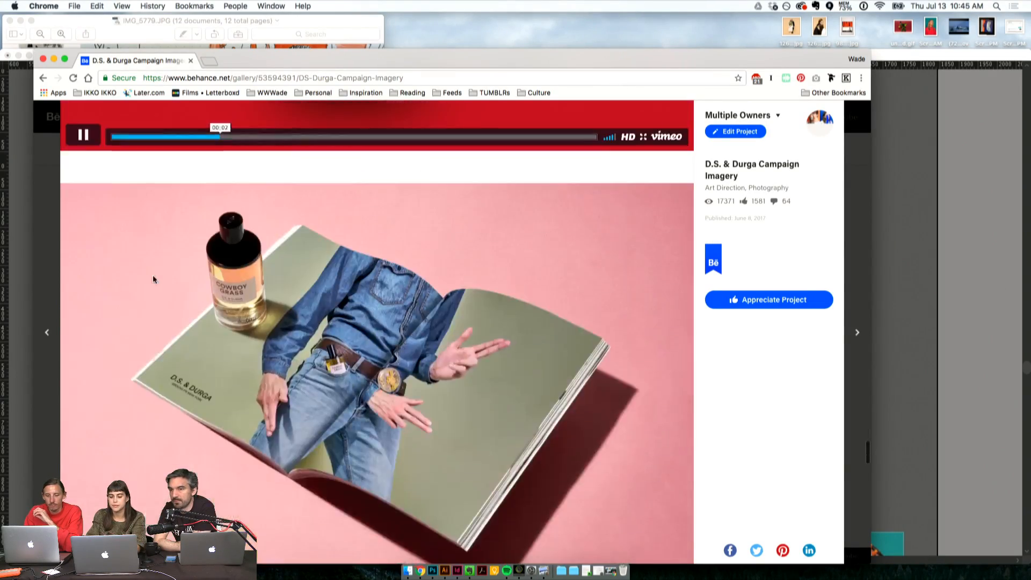
pyautogui.scroll(-3, 154, 276)
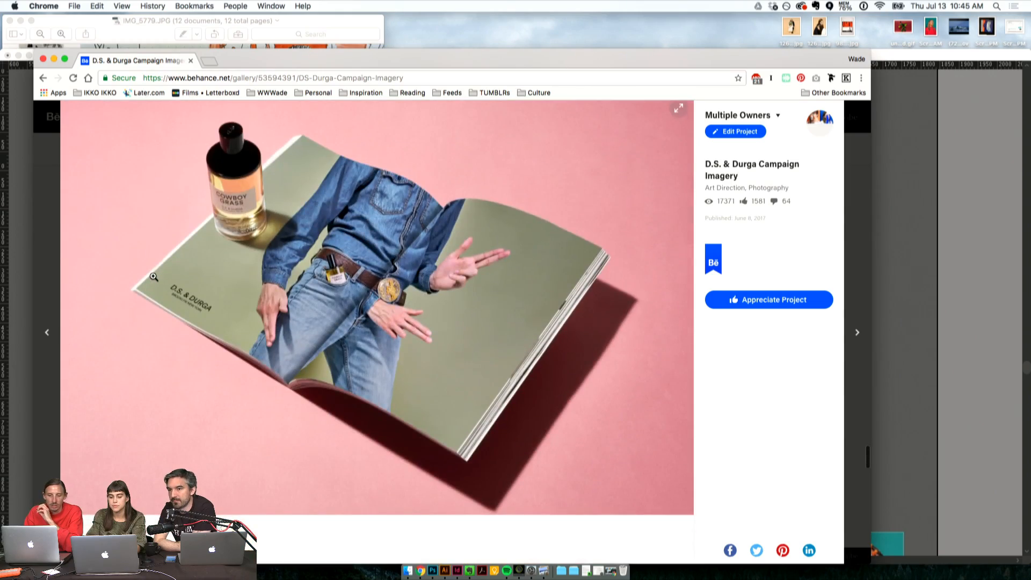
pyautogui.scroll(-6, 154, 276)
pyautogui.scroll(-20, 154, 276)
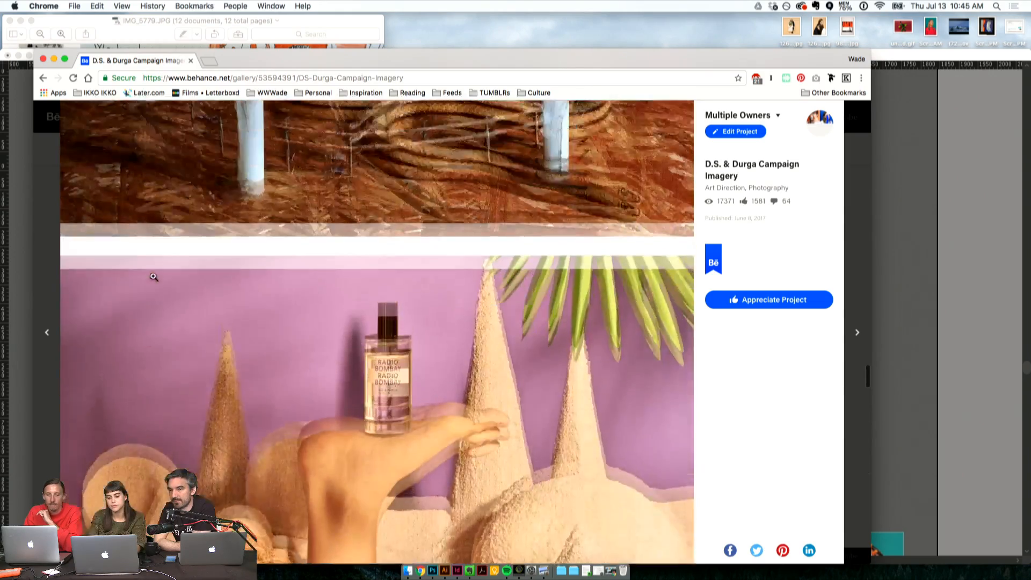
pyautogui.scroll(2, 153, 276)
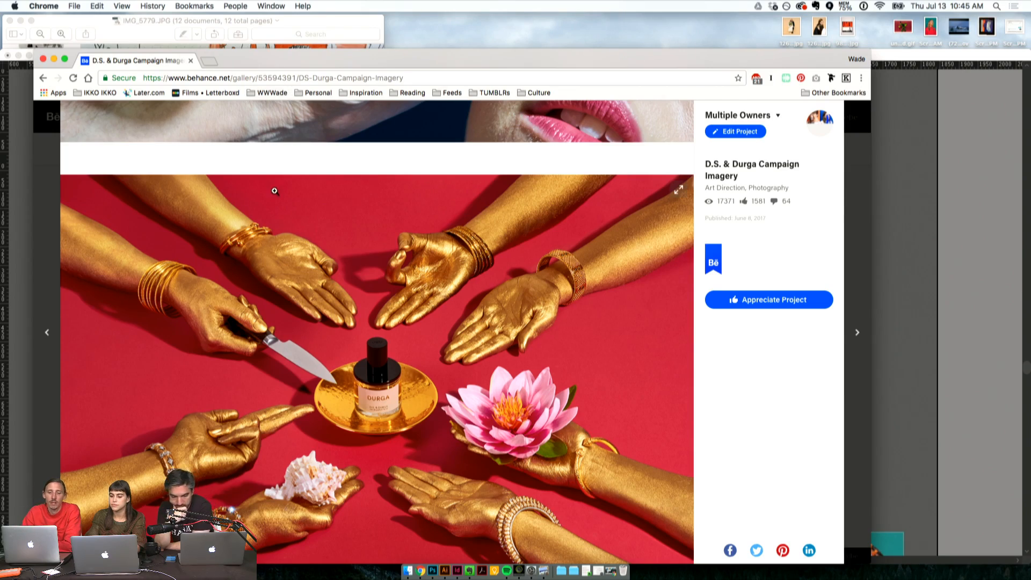
pyautogui.scroll(-5, 274, 191)
pyautogui.scroll(-15, 274, 190)
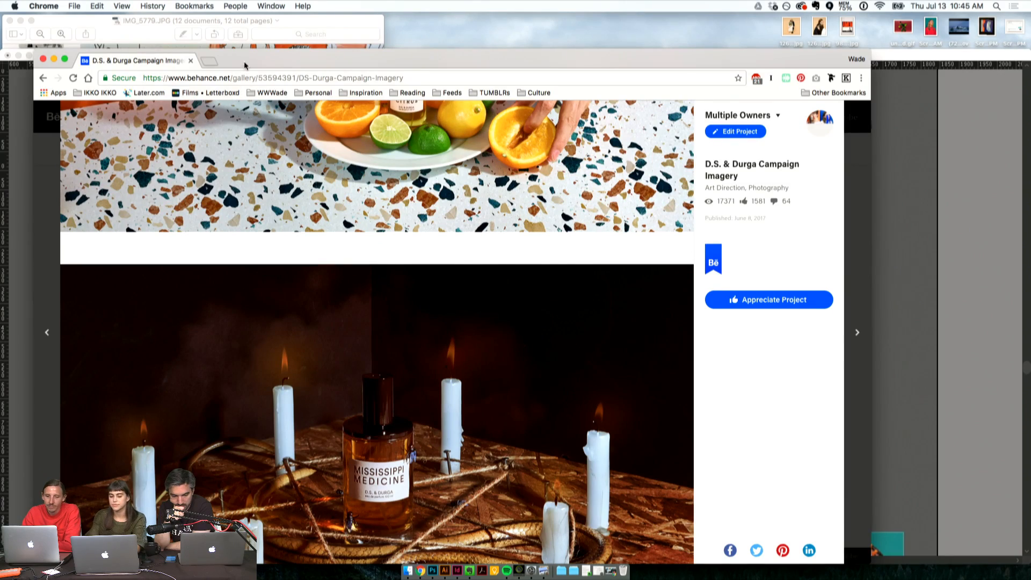
# - Switch back to the Illustrator poster document and look over the rows of poster artboards
pyautogui.moveTo(244, 65); pyautogui.dragTo(358, 44)
pyautogui.click(79, 197)
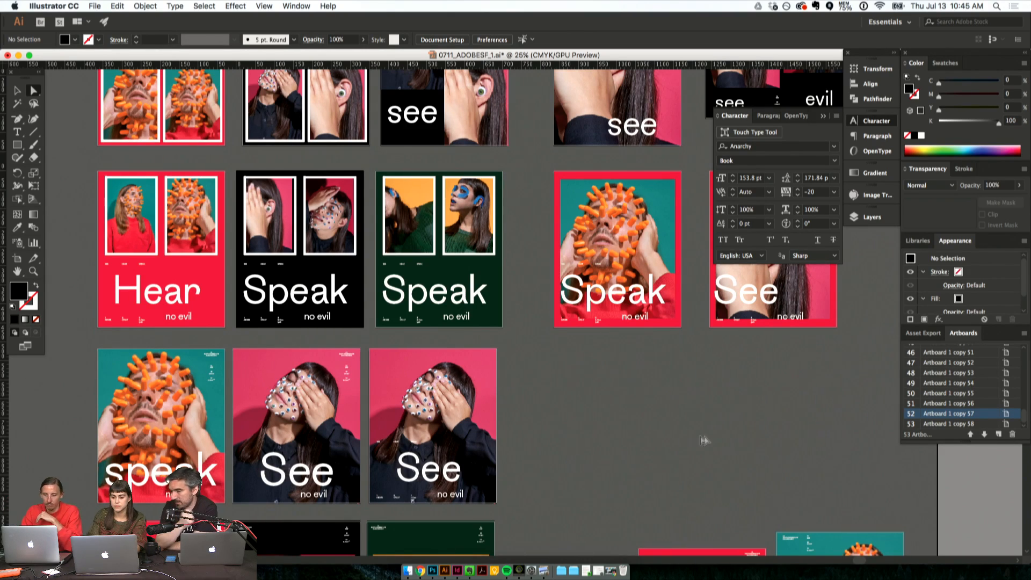
pyautogui.scroll(-7, 681, 436)
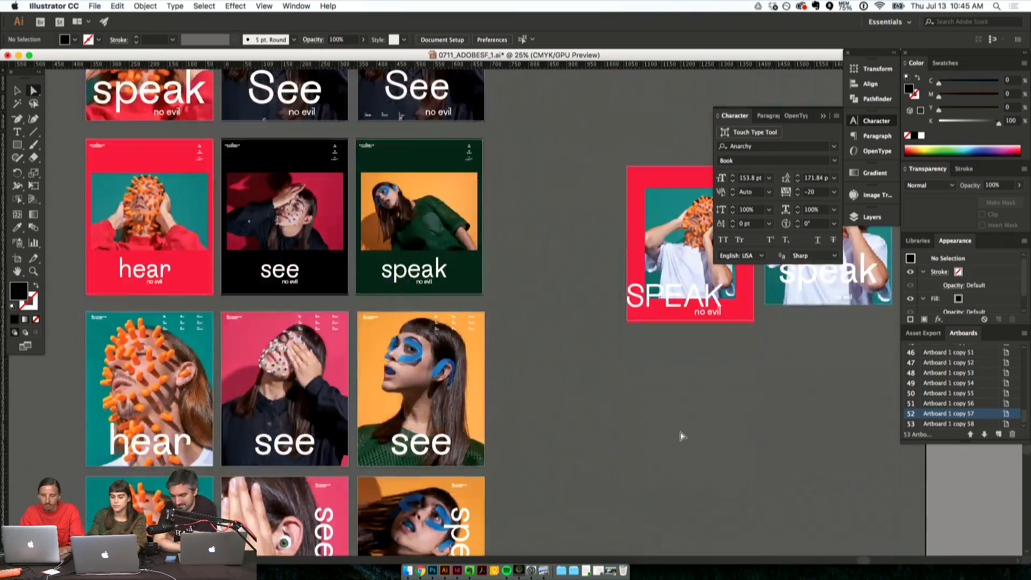
pyautogui.scroll(7, 680, 436)
pyautogui.scroll(5, 680, 435)
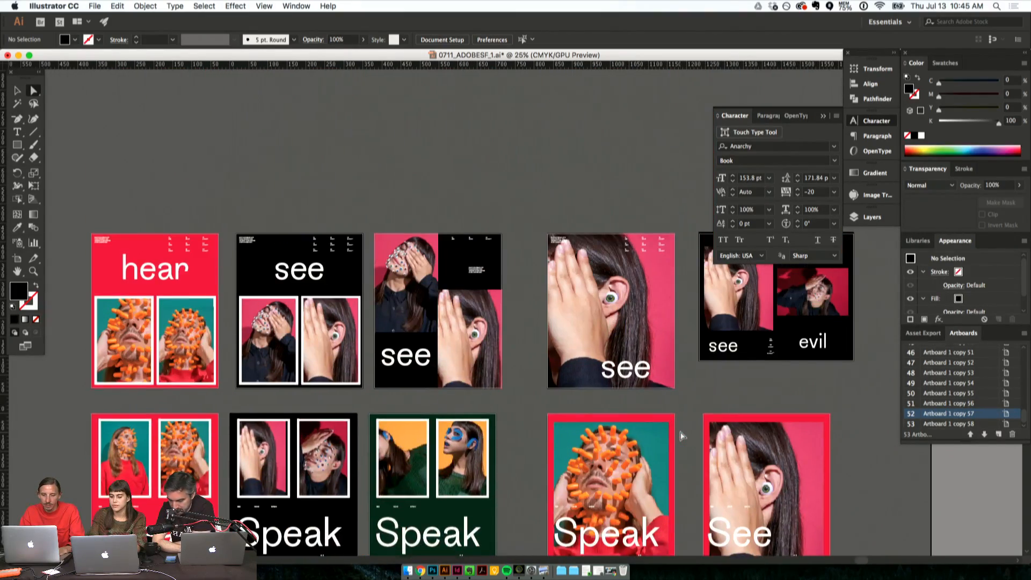
pyautogui.scroll(-5, 681, 435)
pyautogui.scroll(-2, 682, 436)
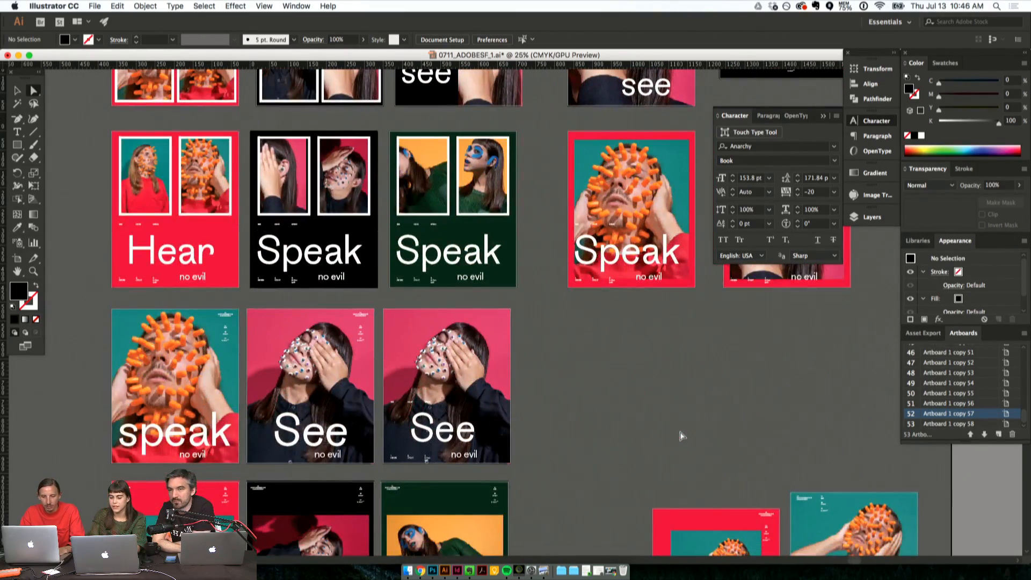
pyautogui.scroll(-1, 346, 249)
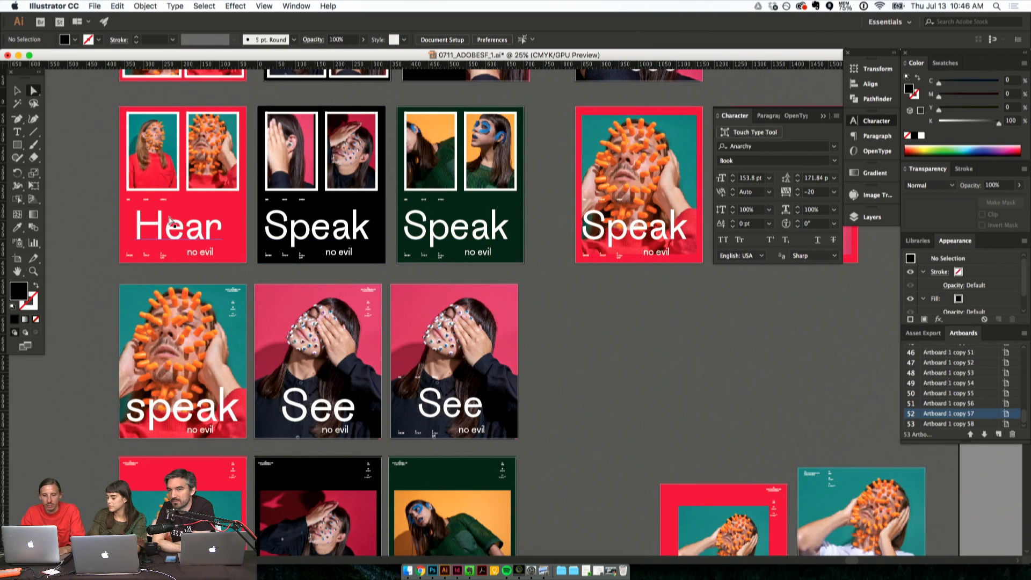
# - Enlarge the first photo of the black Speak poster slightly and shift the green poster's second photo a little within its frame
pyautogui.click(285, 175)
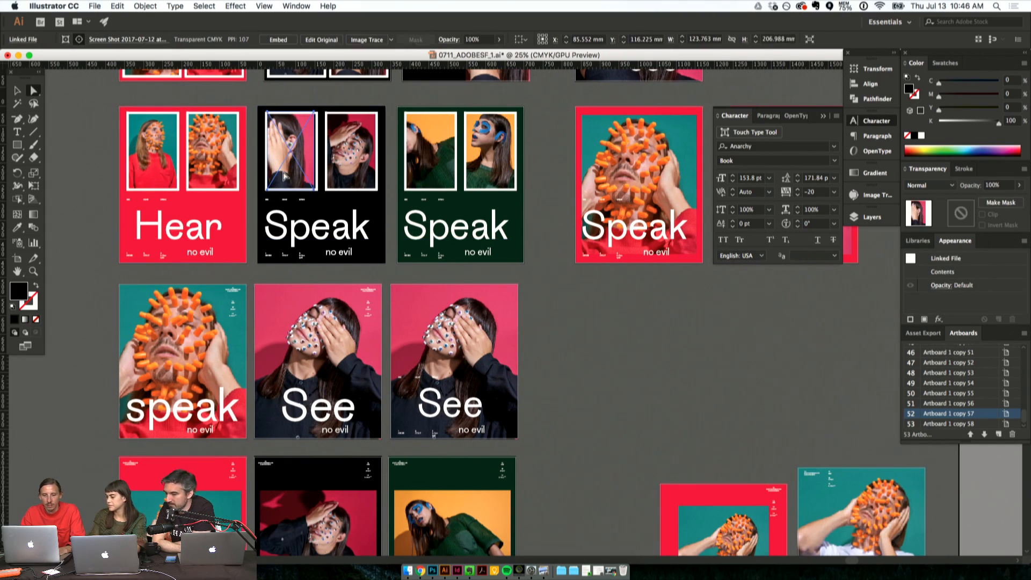
pyautogui.press('v')
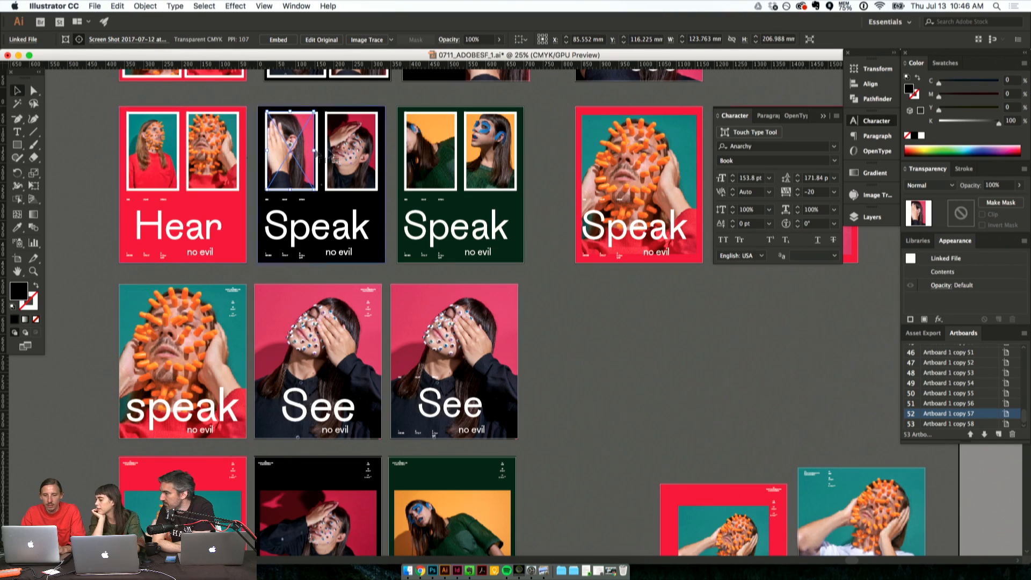
pyautogui.moveTo(316, 153); pyautogui.dragTo(322, 151)
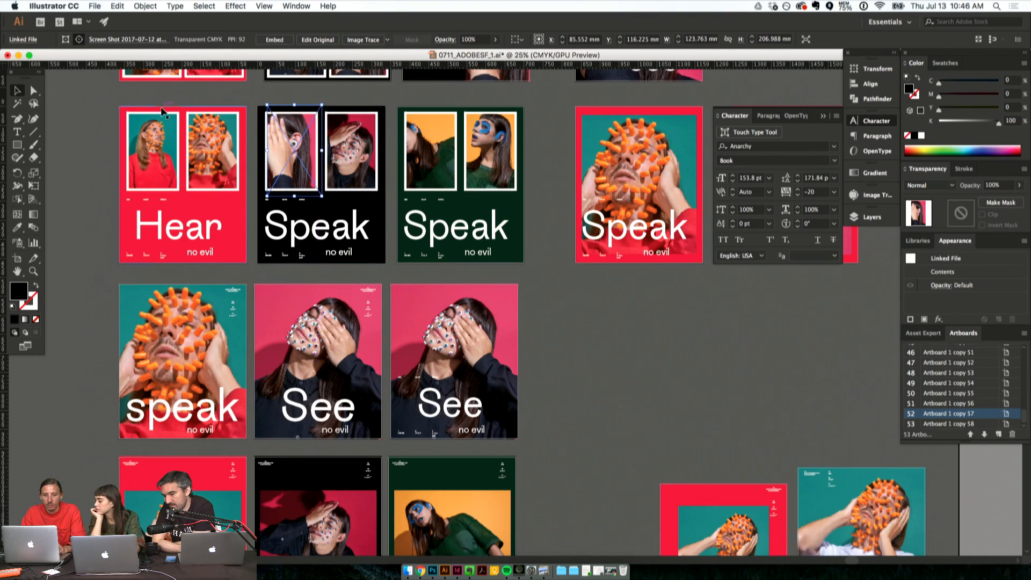
pyautogui.click(37, 92)
pyautogui.click(80, 97)
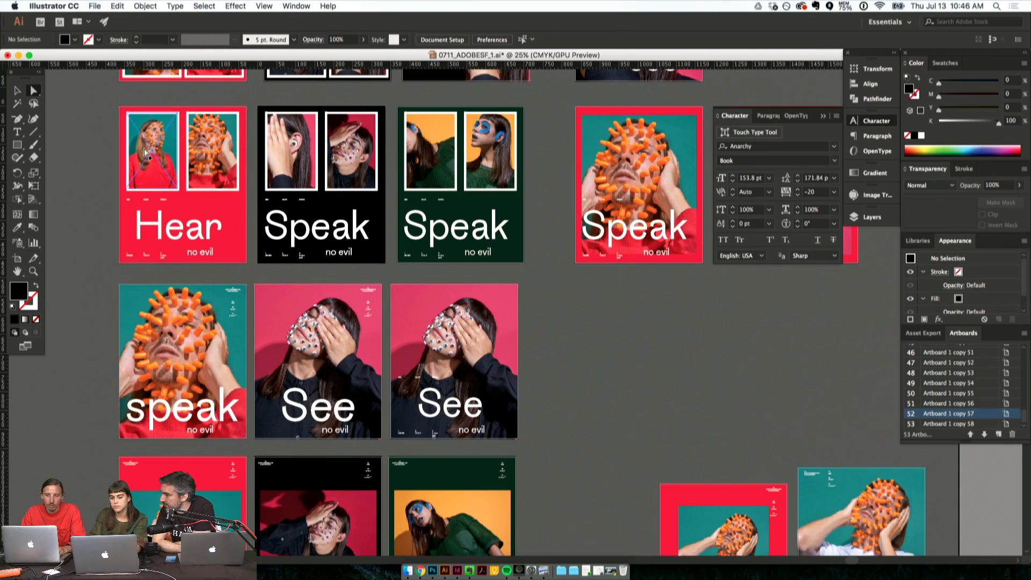
pyautogui.click(483, 153)
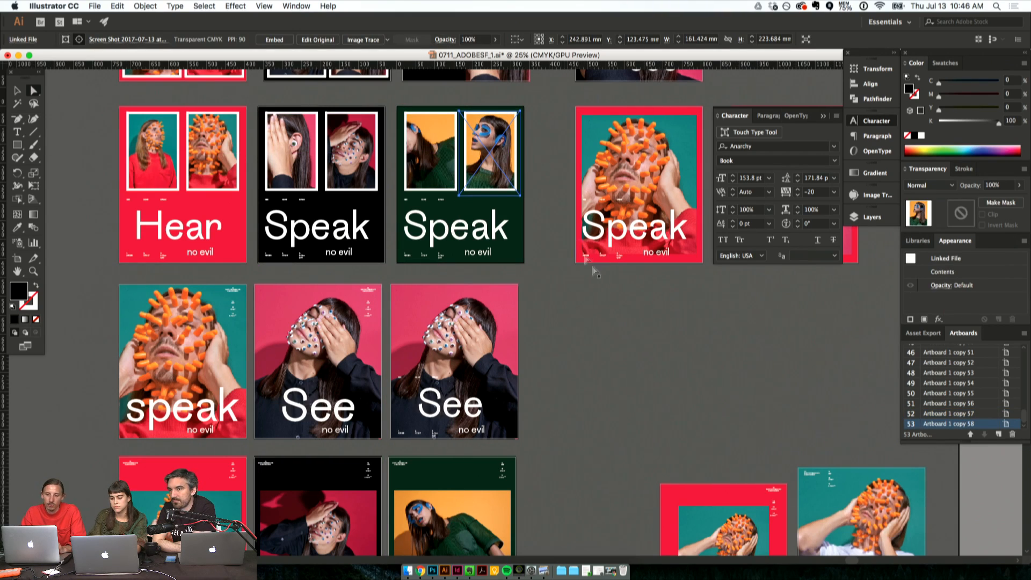
pyautogui.click(590, 317)
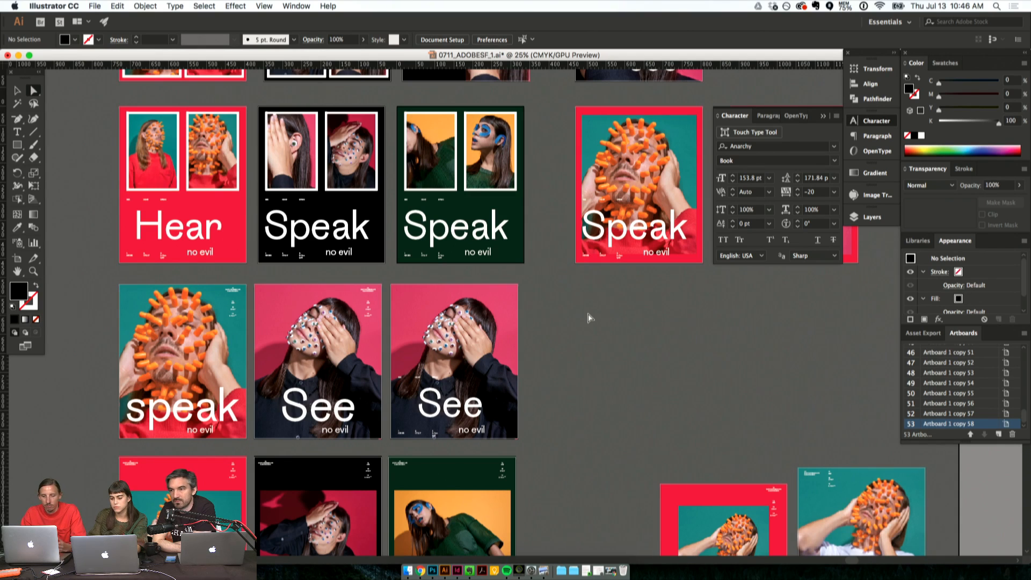
# - Compare the hear, see and speak poster variations across all rows of artboards, including the alternates beside the main series
pyautogui.scroll(-5, 589, 317)
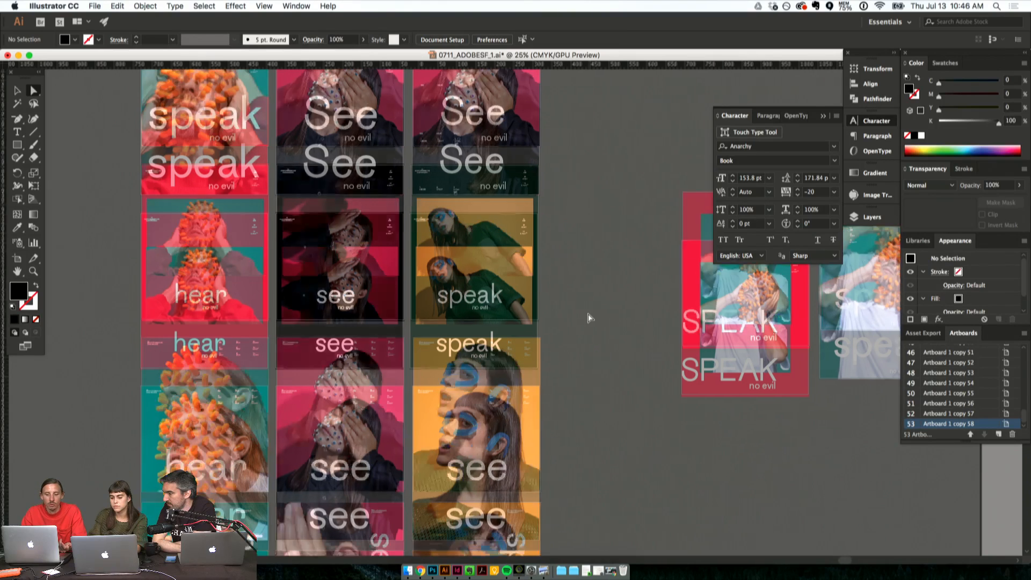
pyautogui.scroll(-3, 589, 318)
pyautogui.scroll(-3, 593, 324)
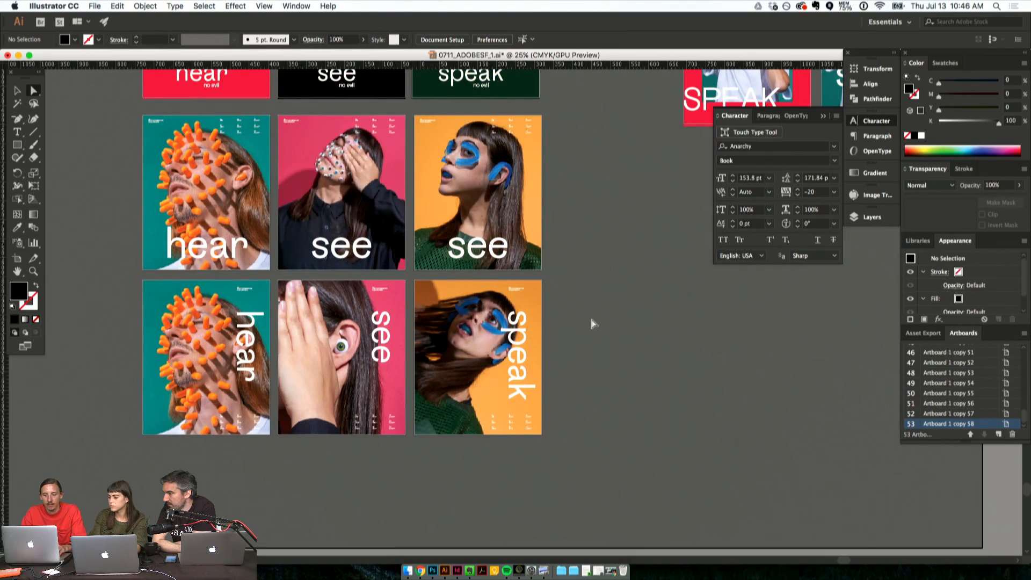
pyautogui.scroll(3, 605, 313)
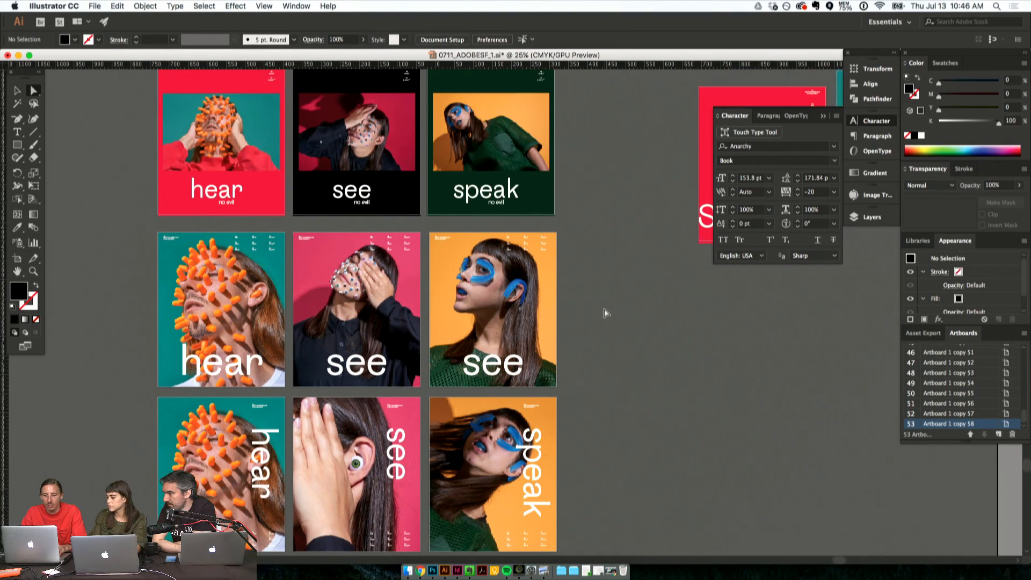
pyautogui.scroll(3, 605, 313)
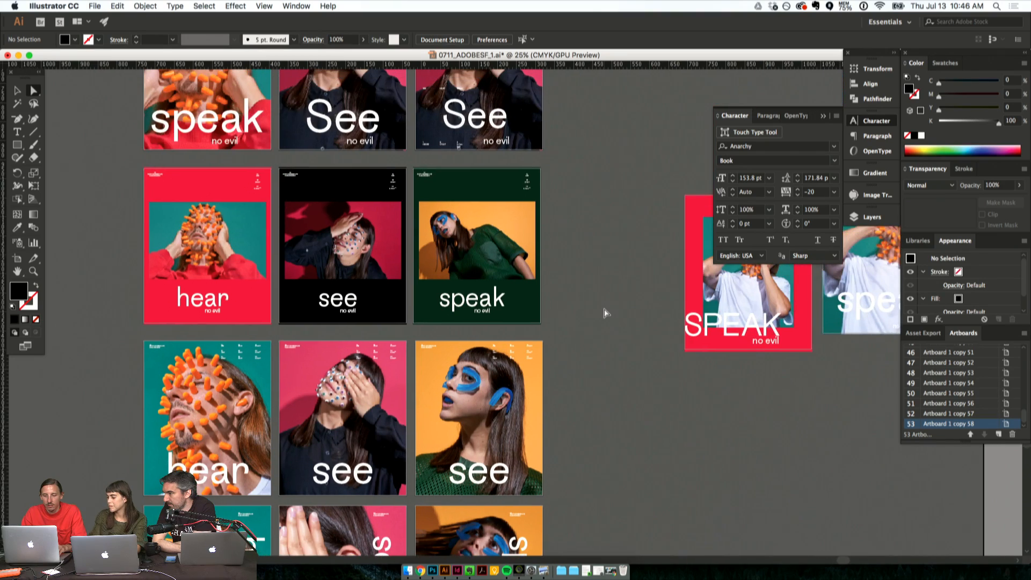
pyautogui.scroll(3, 605, 313)
pyautogui.scroll(15, 605, 313)
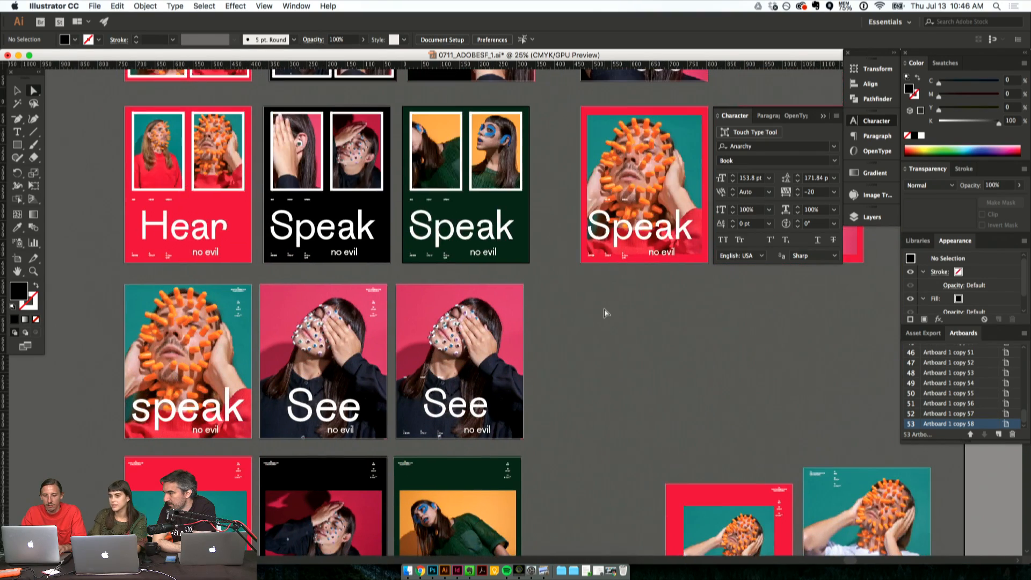
pyautogui.hscroll(4, 605, 313)
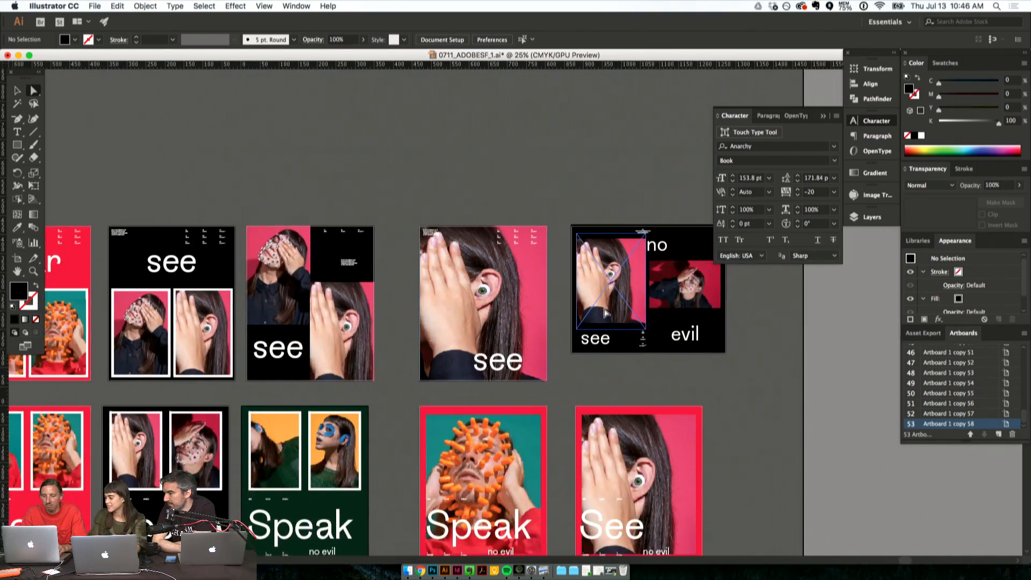
pyautogui.hscroll(3, 604, 312)
pyautogui.scroll(-1, 604, 312)
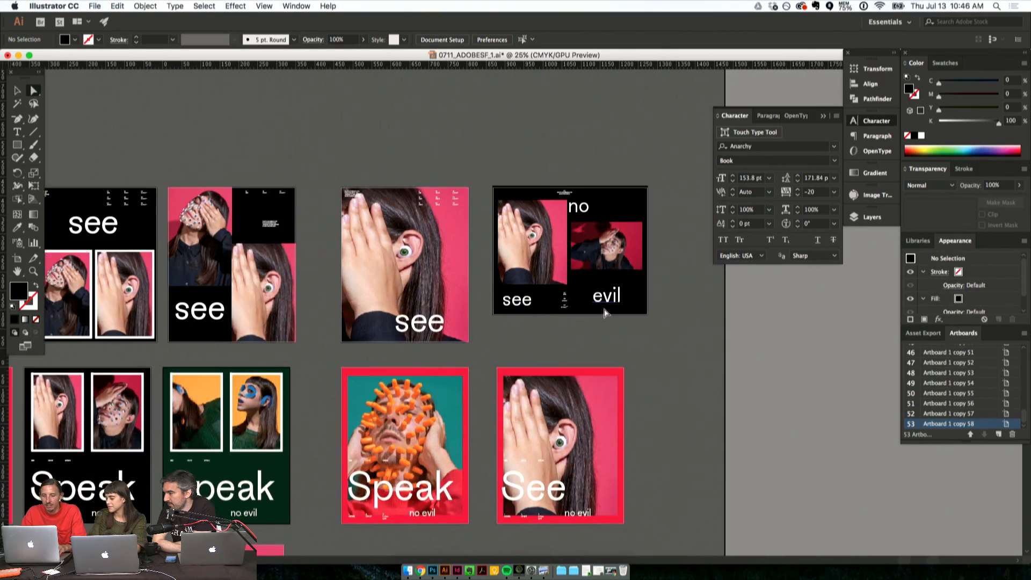
pyautogui.hscroll(-7, 542, 263)
pyautogui.scroll(1, 542, 263)
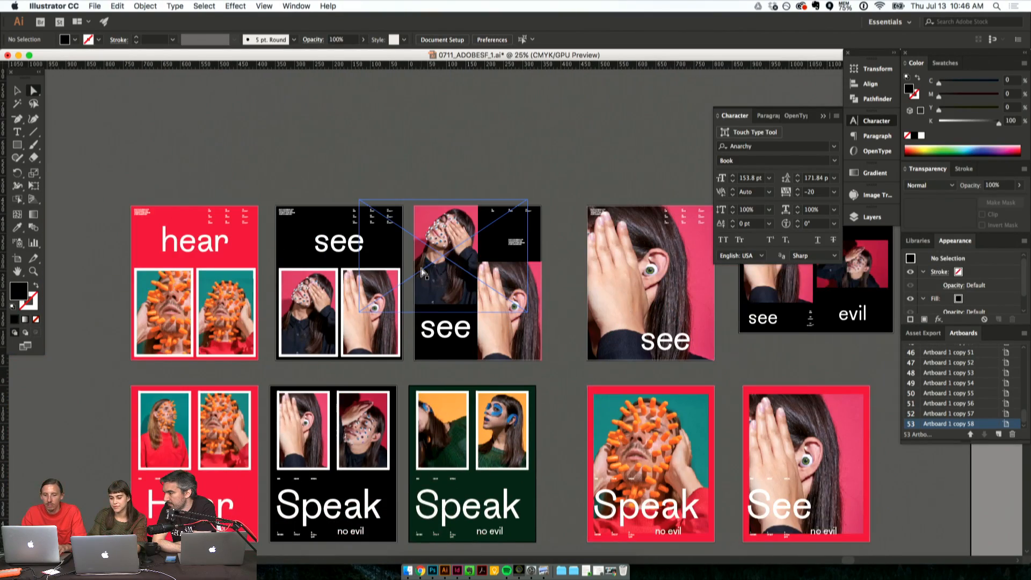
# - Change the headline of the black two-photo poster in the Hear/Speak row to "See"
pyautogui.scroll(-5, 422, 272)
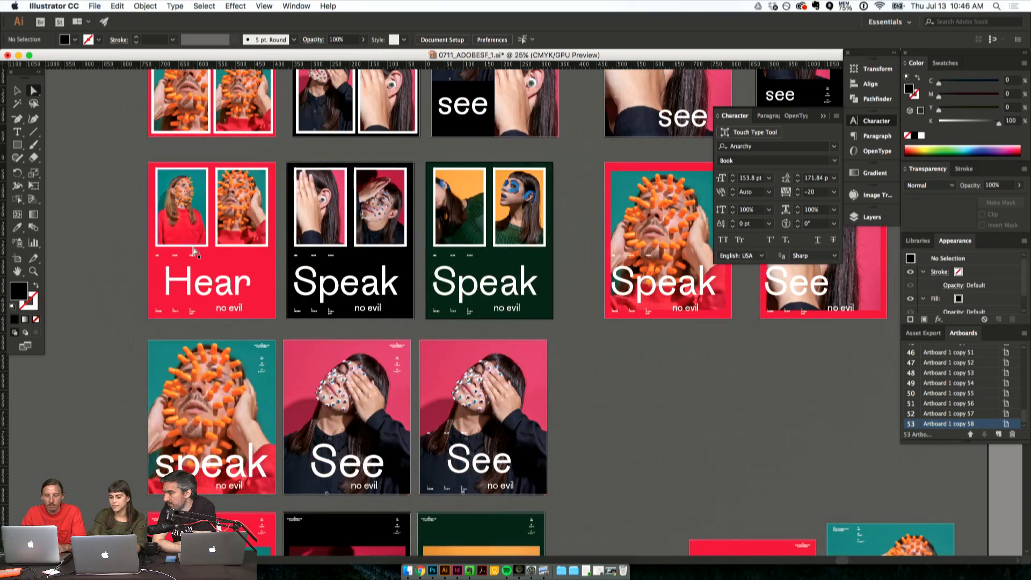
pyautogui.tripleClick(459, 286)
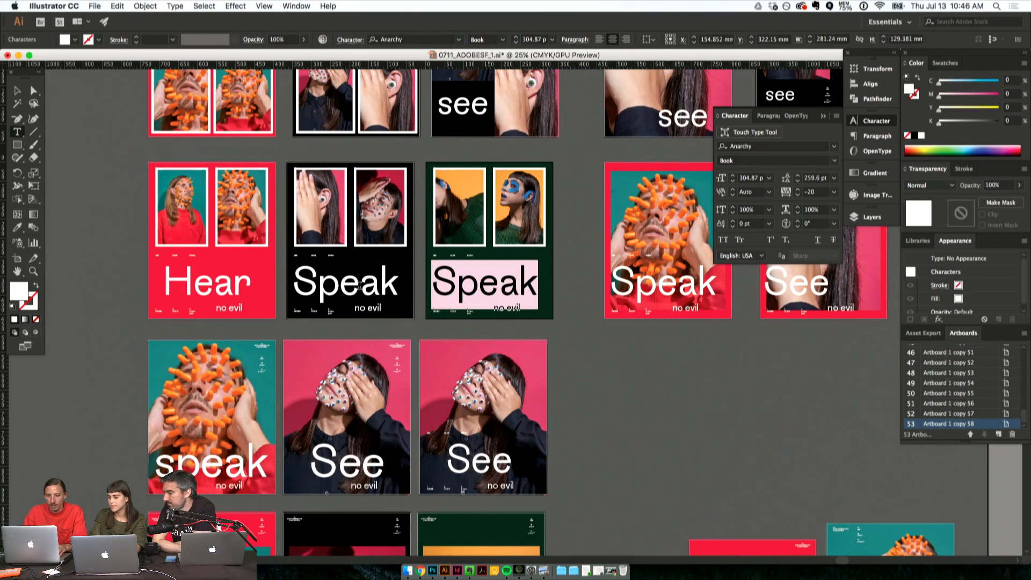
pyautogui.tripleClick(361, 283)
pyautogui.write('See')
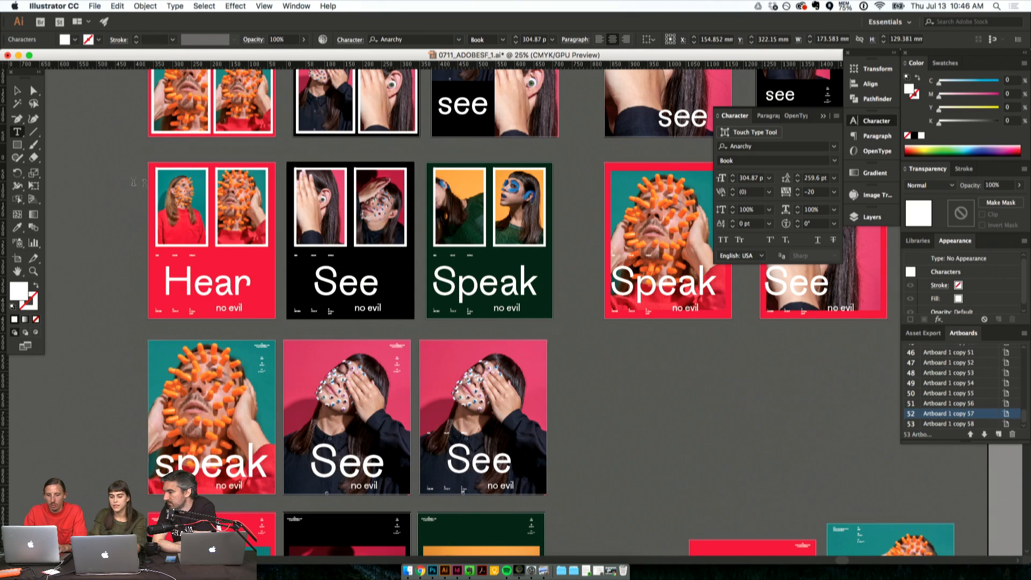
pyautogui.click(34, 92)
pyautogui.click(130, 256)
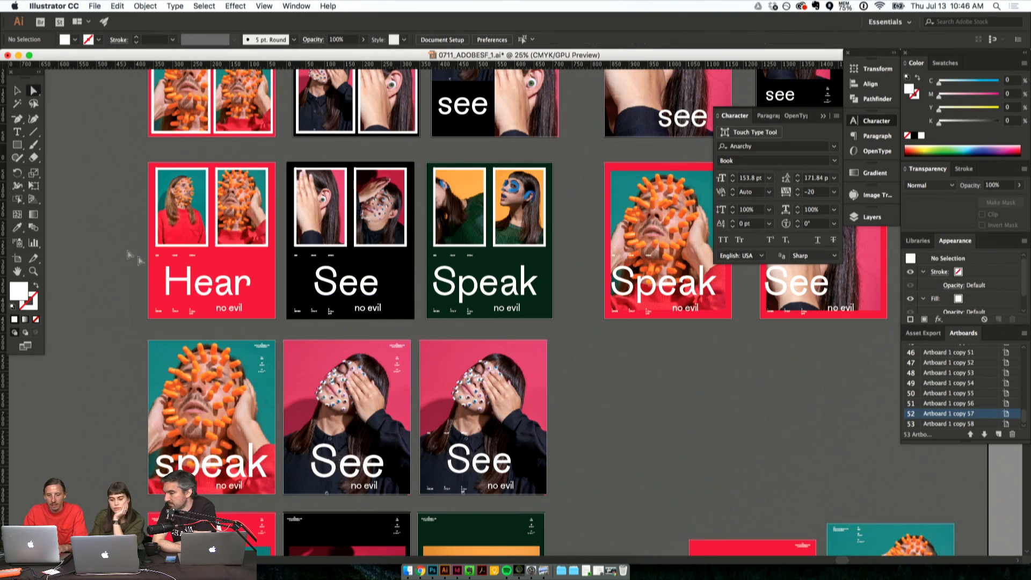
pyautogui.click(226, 294)
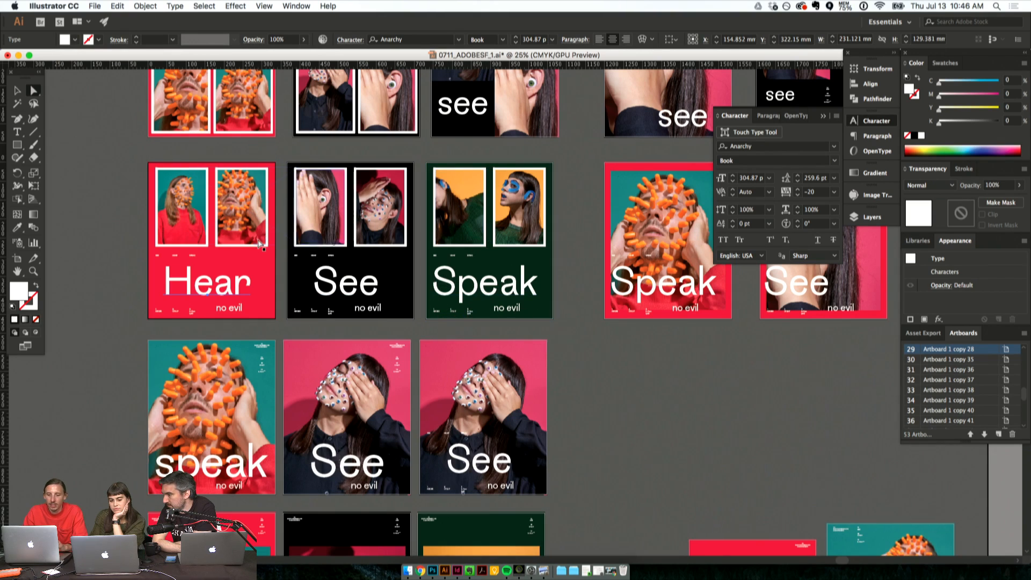
pyautogui.click(96, 279)
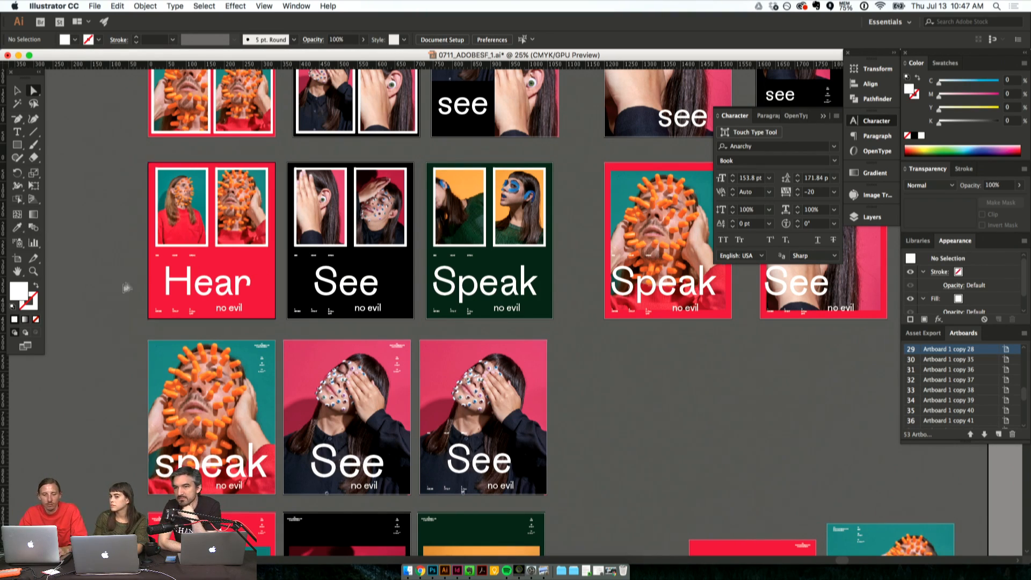
# - Change the headline of the blue two-photo poster in the older artboard group to "Hear"
pyautogui.hscroll(-10, 331, 344)
pyautogui.scroll(-8, 331, 343)
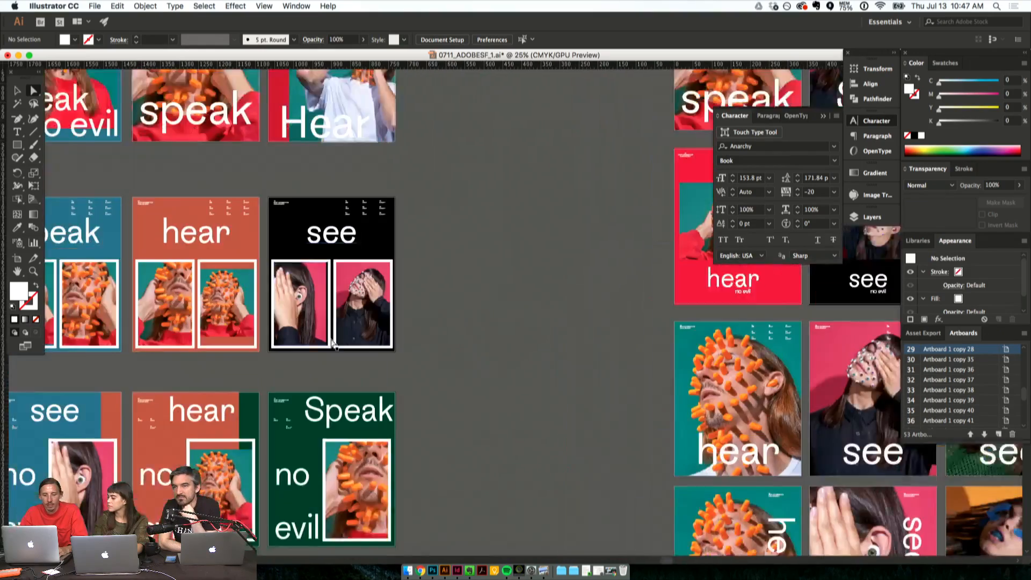
pyautogui.hscroll(-3, 331, 344)
pyautogui.scroll(-3, 332, 344)
pyautogui.scroll(4, 331, 344)
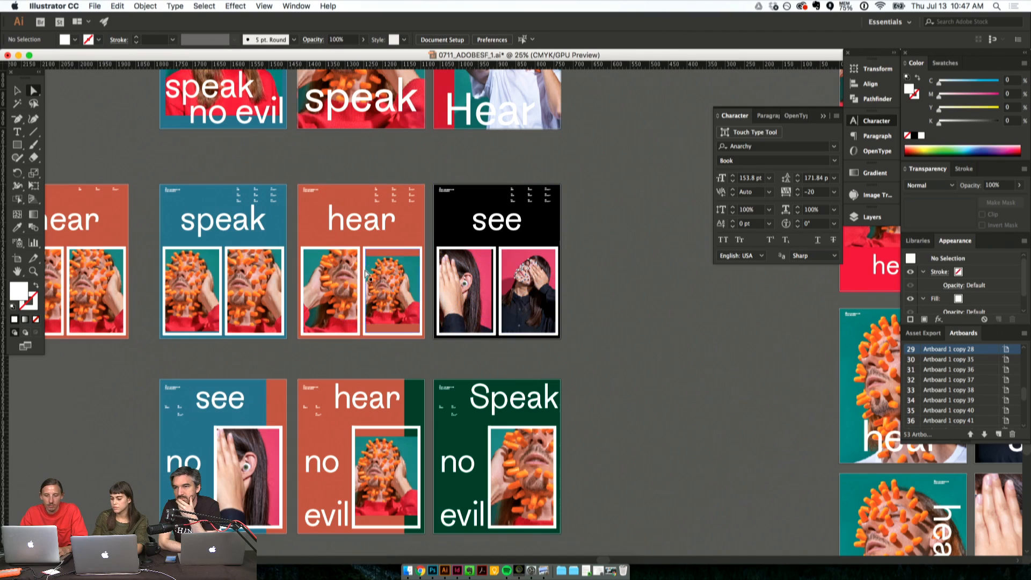
pyautogui.doubleClick(209, 220)
pyautogui.write('Hear')
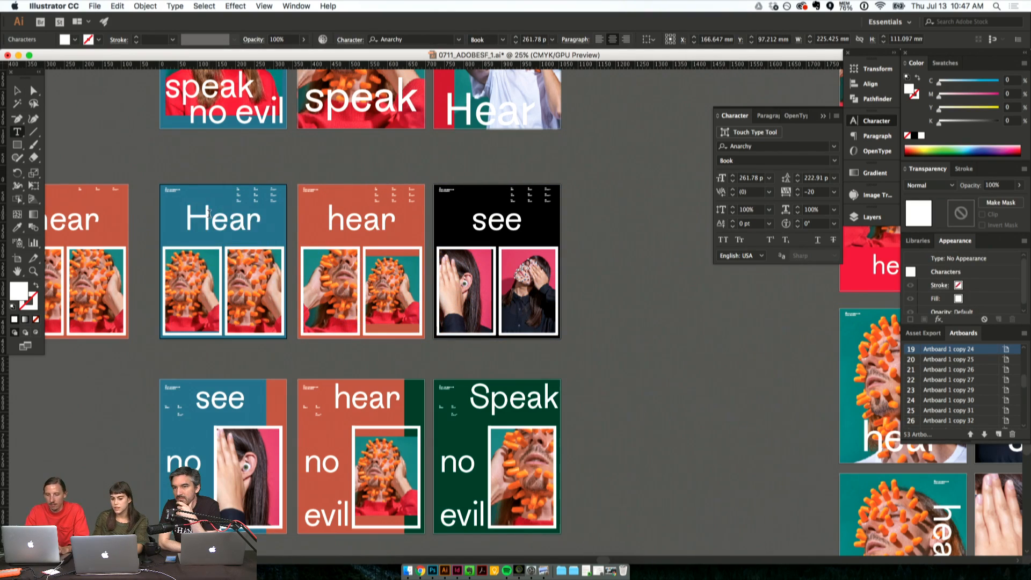
# - Change the headline of the orange two-photo poster beside the blue one to "See"
pyautogui.doubleClick(329, 226)
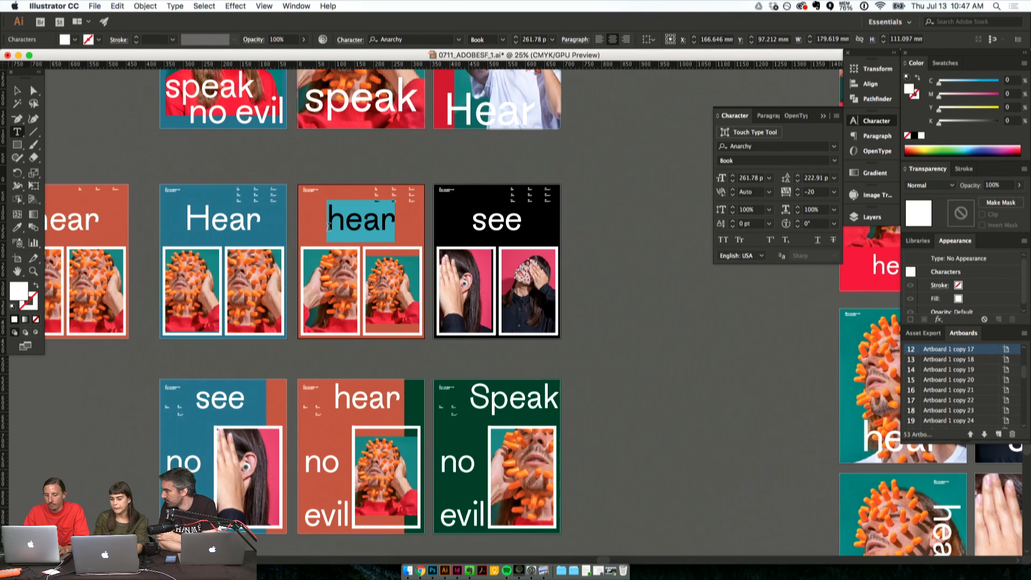
pyautogui.write('See')
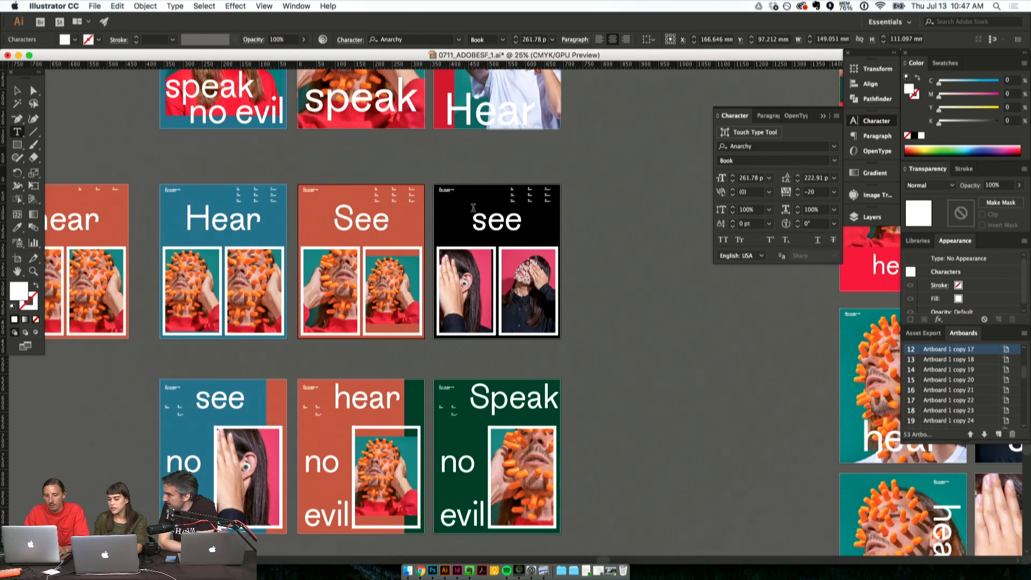
pyautogui.doubleClick(360, 215)
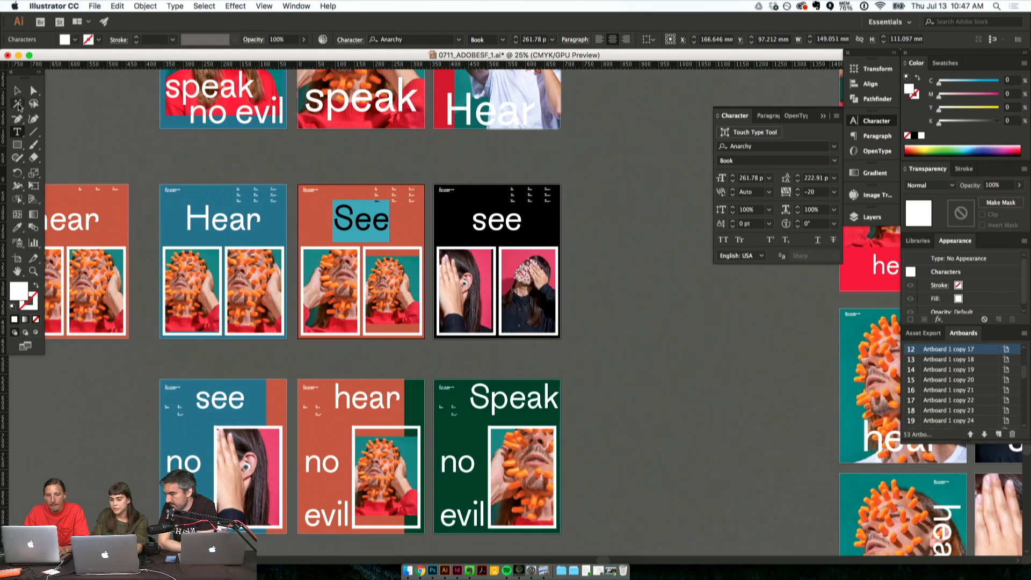
pyautogui.click(19, 103)
pyautogui.click(30, 93)
pyautogui.click(127, 126)
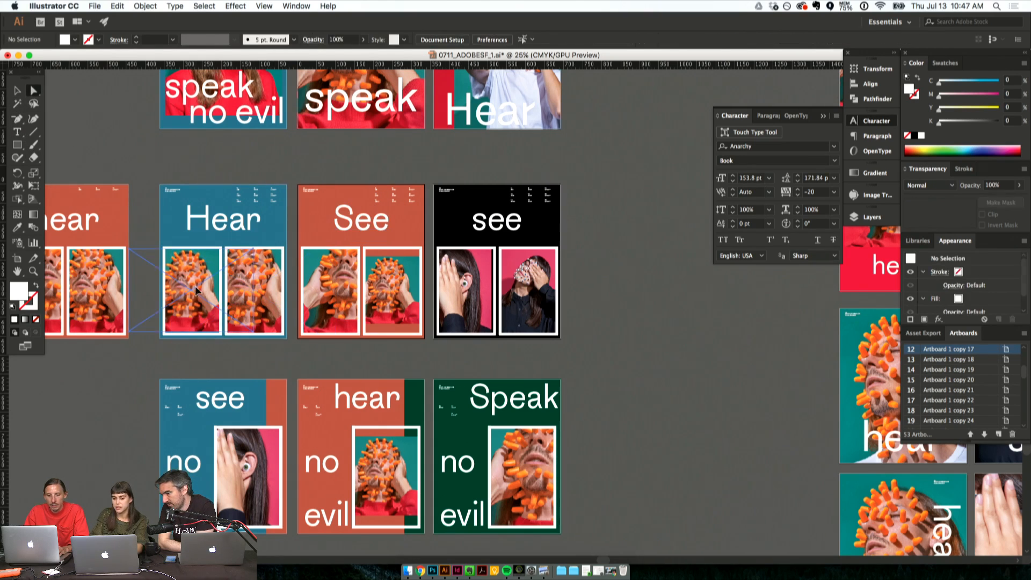
# - Look over the main series rows, comparing the full-bleed photo posters with the framed photo versions above and below
pyautogui.click(208, 304)
pyautogui.scroll(-5, 288, 463)
pyautogui.hscroll(15, 289, 462)
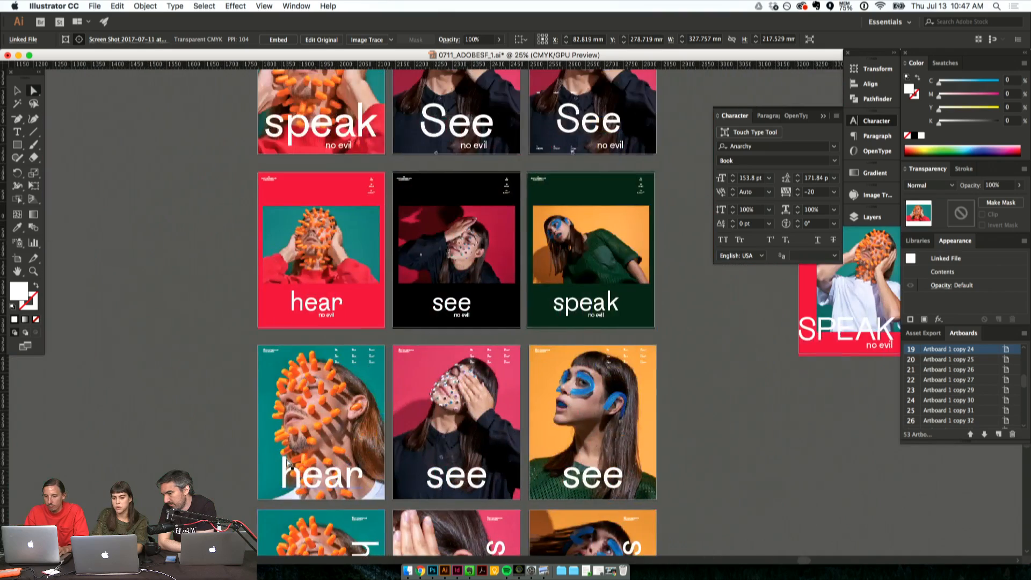
pyautogui.hscroll(2, 288, 462)
pyautogui.scroll(-4, 288, 463)
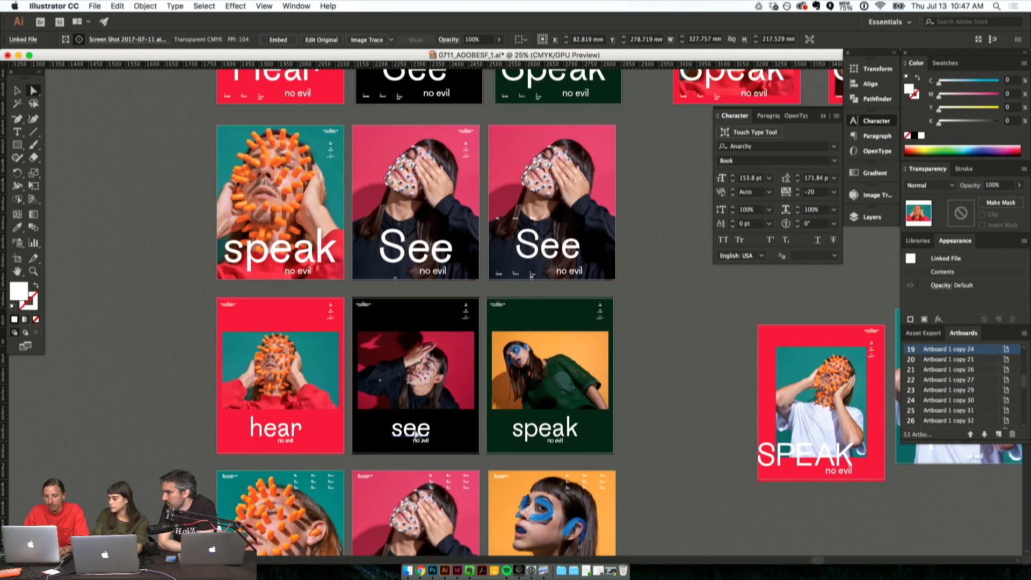
pyautogui.click(665, 387)
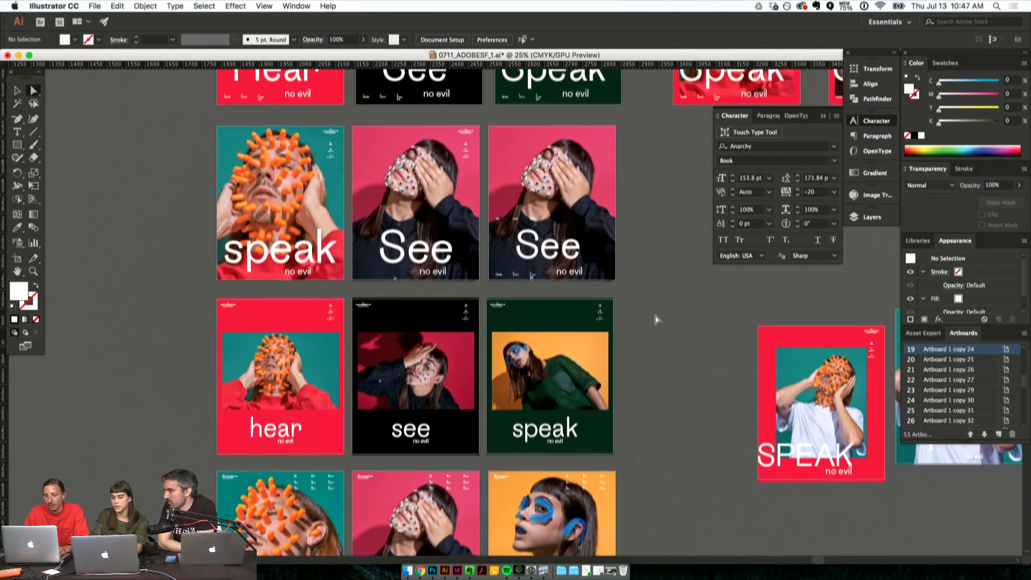
pyautogui.scroll(5, 658, 349)
pyautogui.scroll(-3, 655, 319)
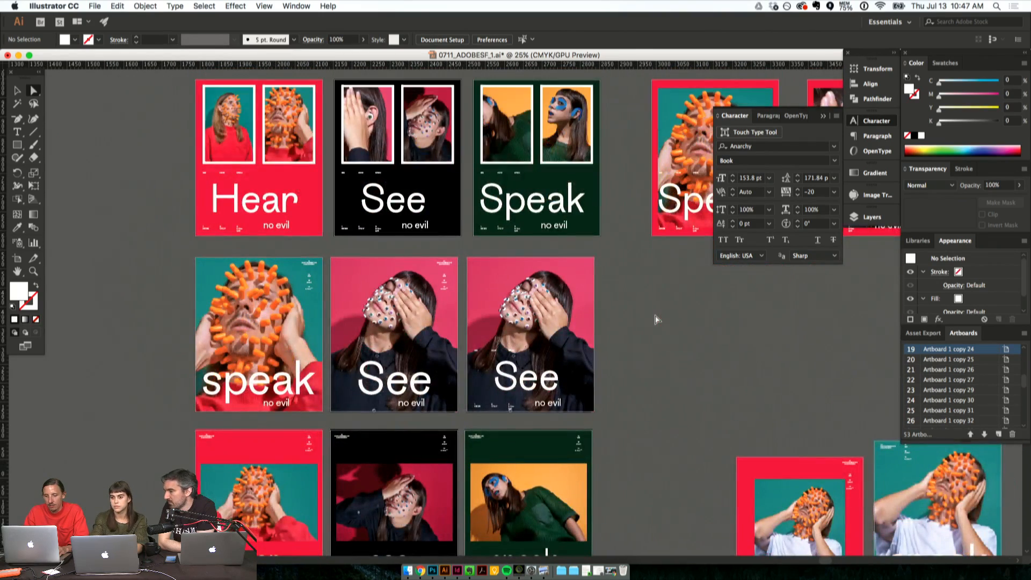
pyautogui.scroll(-2, 655, 317)
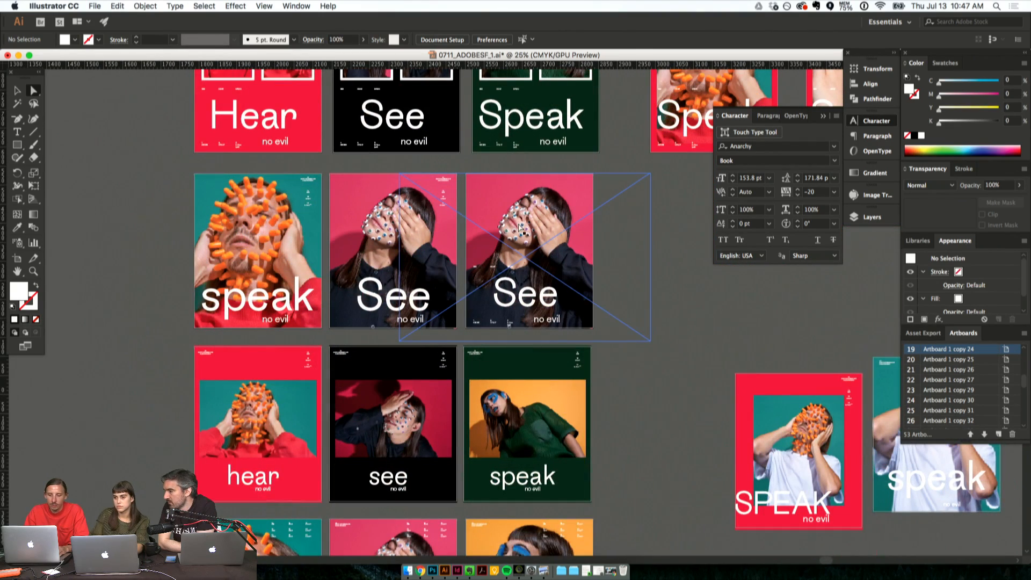
# - Start replacing the photo of the third full-bleed poster, browsing from the Desktop files to the ADOBE SF folder
pyautogui.click(547, 246)
pyautogui.press('super+shift+p')
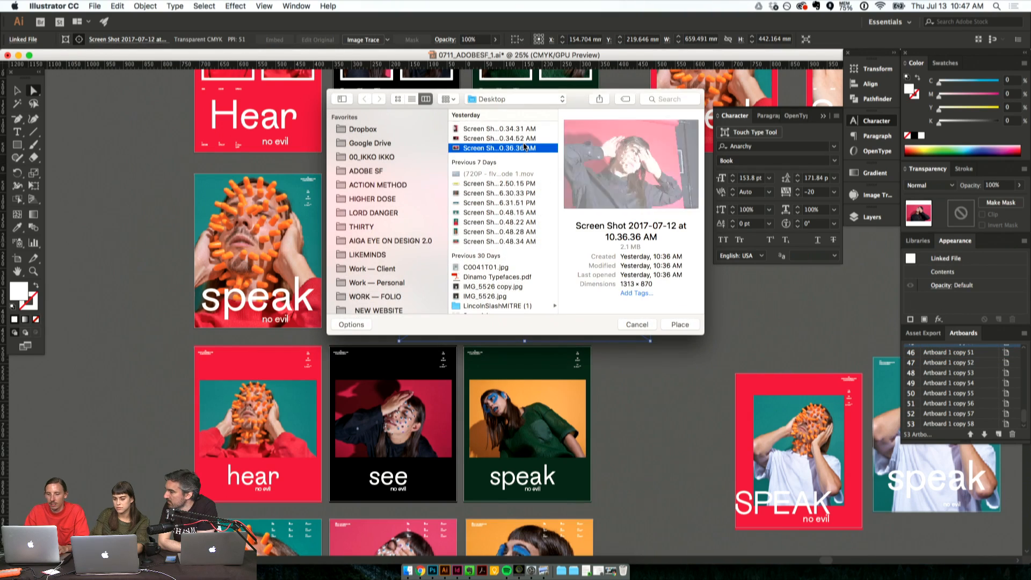
pyautogui.press('Down')
pyautogui.press('Down')
pyautogui.press('Down')
pyautogui.press('Down')
pyautogui.press('Up')
pyautogui.press('Up')
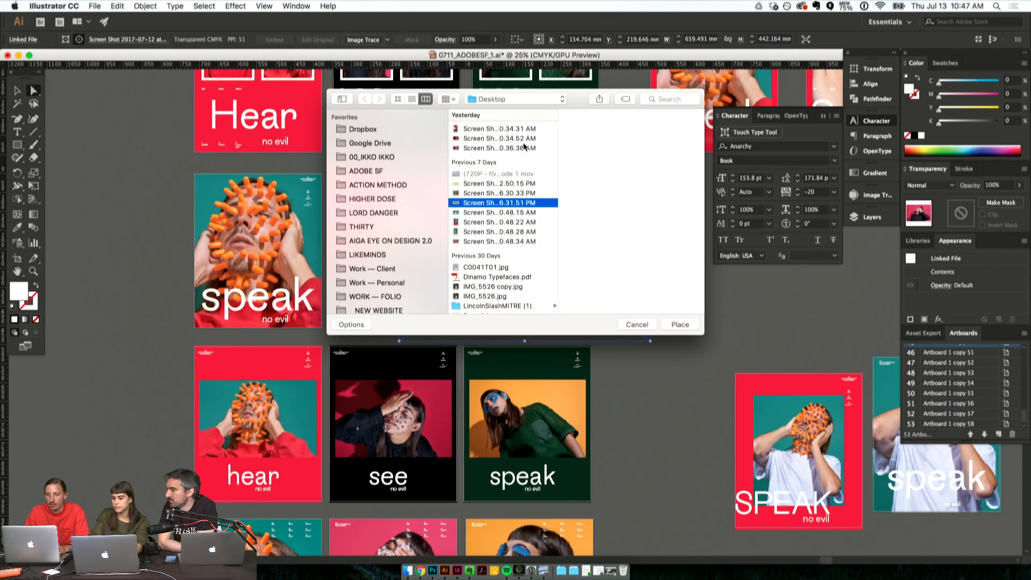
pyautogui.scroll(-5, 391, 250)
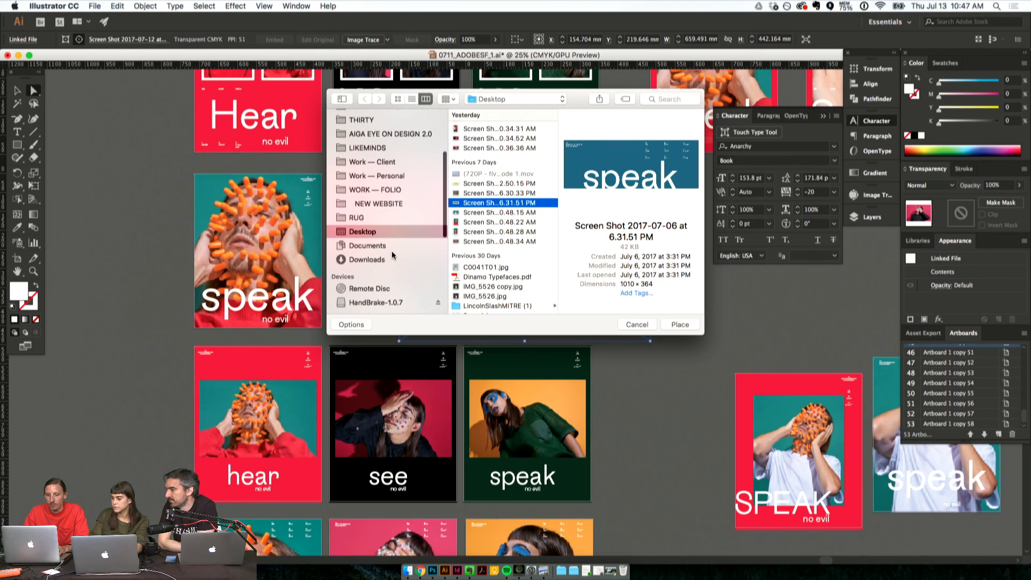
pyautogui.scroll(5, 393, 224)
pyautogui.click(392, 182)
pyautogui.click(396, 168)
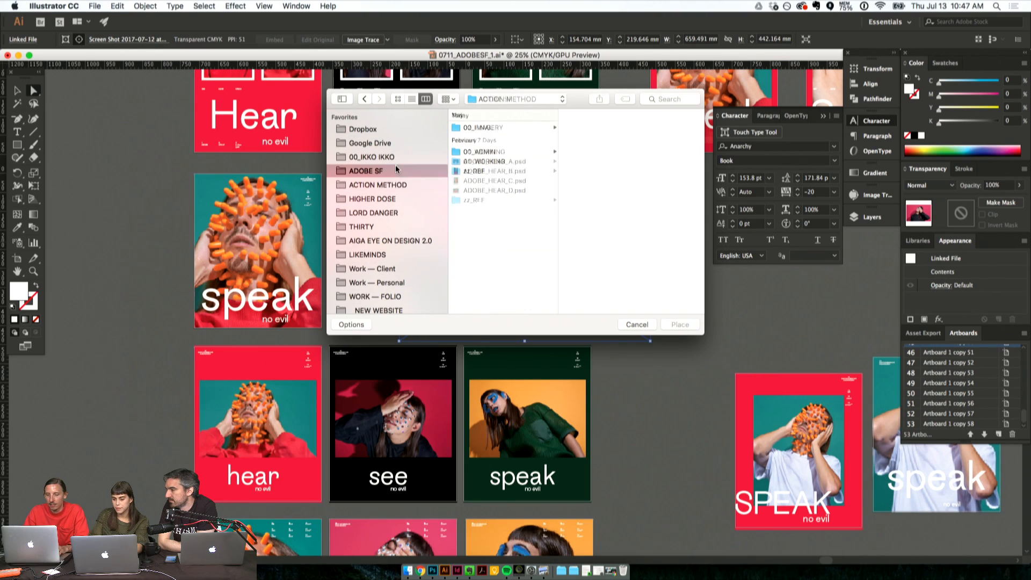
# - Replace the poster's photo with the portrait 4.35 AM screen shot from the zz_SCREENGRABS folder inside 02_IMAGERY
pyautogui.click(475, 168)
pyautogui.click(507, 127)
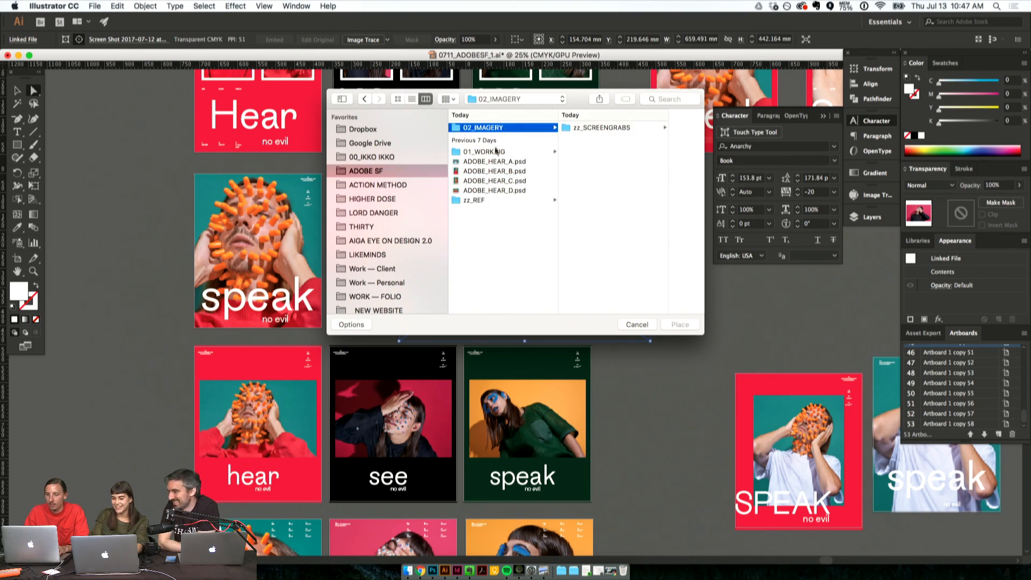
pyautogui.click(601, 131)
pyautogui.click(622, 130)
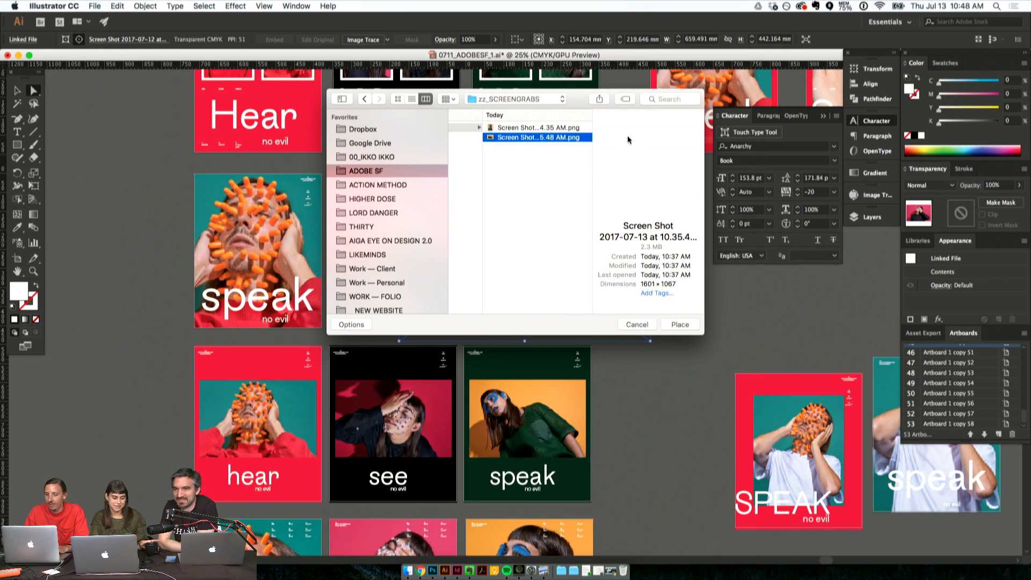
pyautogui.press('Return')
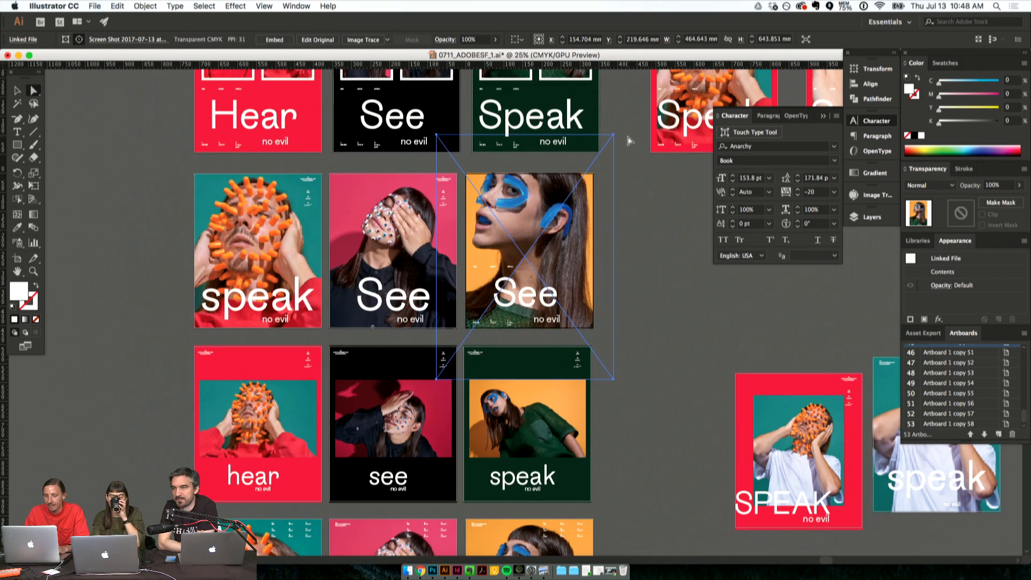
# - Swap the poster's photo for Screen Shot 2017-07-13 at 10.35.48 AM.png
pyautogui.press('shift+super+p')
pyautogui.click(551, 138)
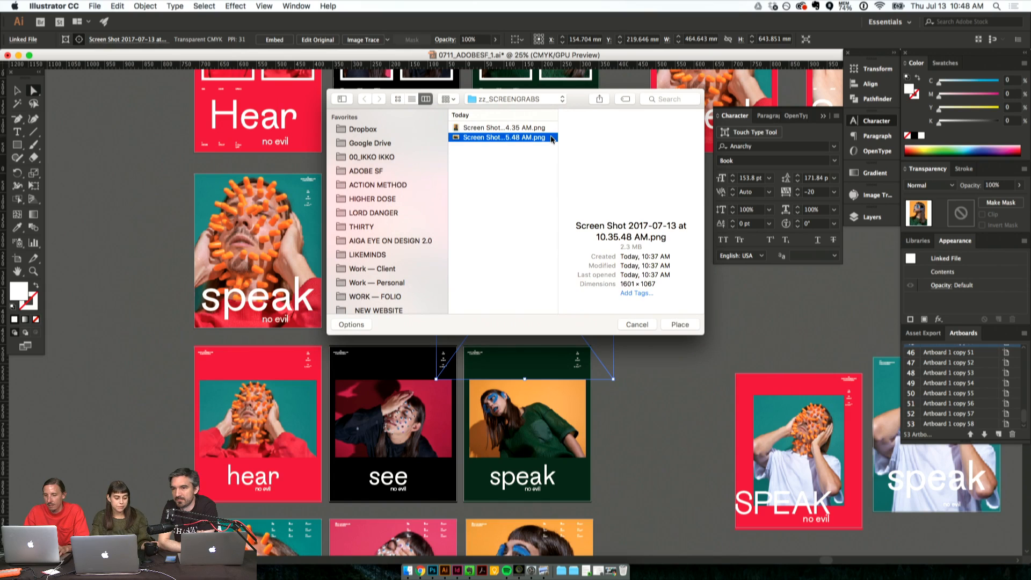
pyautogui.press('Return')
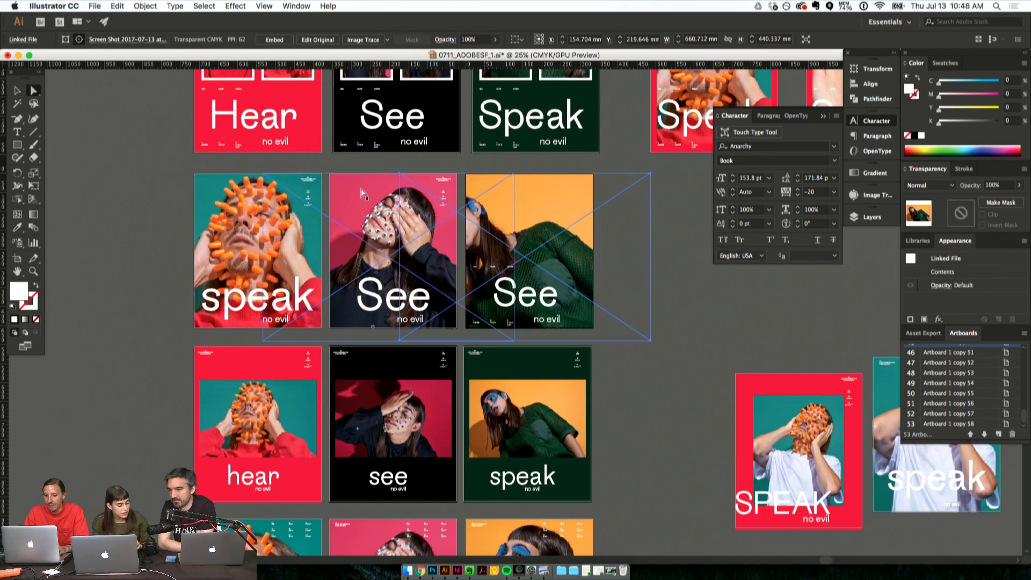
# - Enlarge the orange-background photo to about 727 × 485 mm and shift it sideways so the blue-painted face sits inside the poster
pyautogui.moveTo(553, 230)
pyautogui.mouseDown()
pyautogui.moveTo(604, 215)
pyautogui.moveTo(566, 217)
pyautogui.mouseUp()
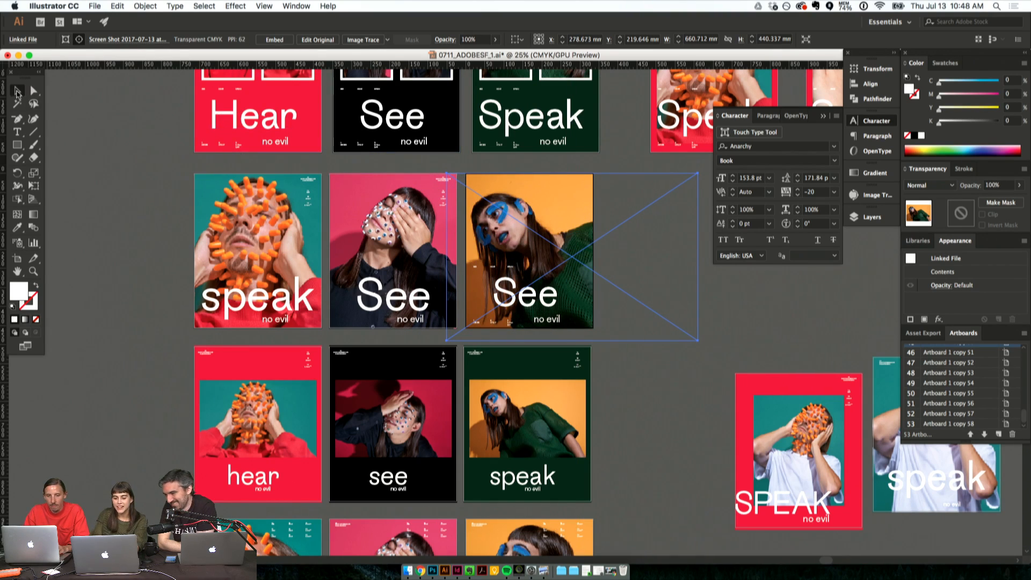
pyautogui.click(18, 92)
pyautogui.moveTo(571, 176); pyautogui.dragTo(572, 157)
pyautogui.click(33, 91)
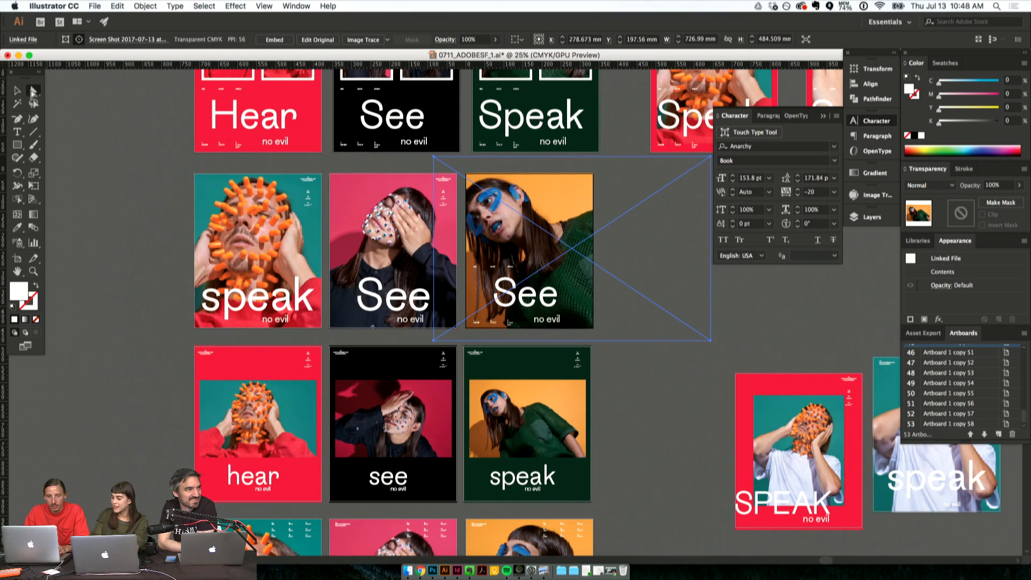
pyautogui.moveTo(514, 206); pyautogui.dragTo(521, 207)
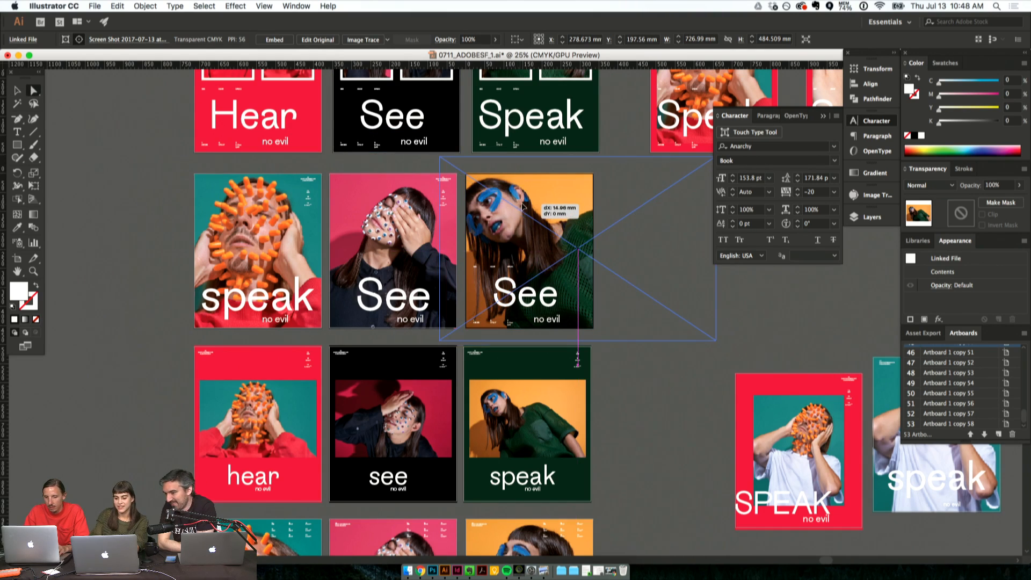
pyautogui.click(735, 299)
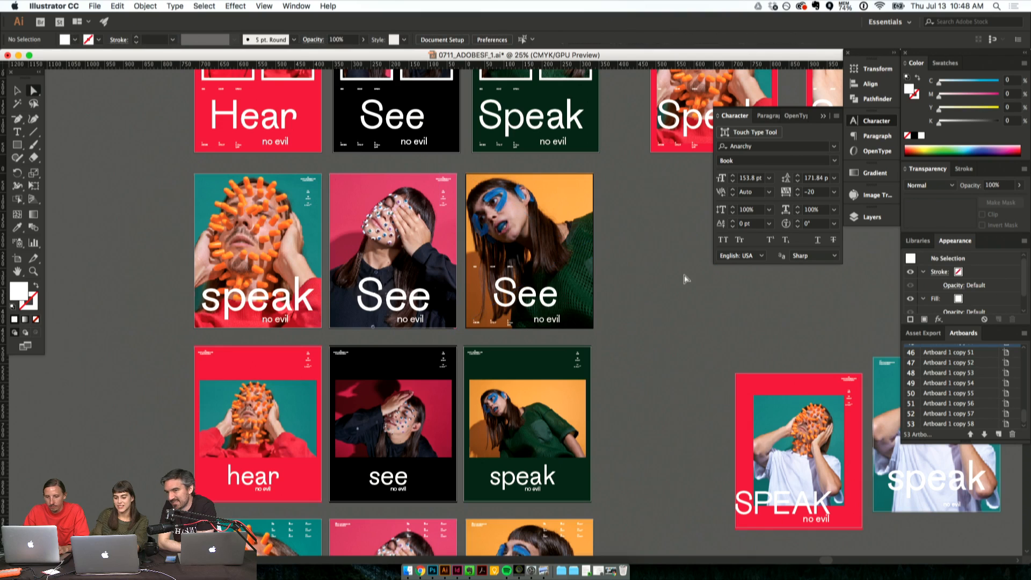
pyautogui.moveTo(552, 224); pyautogui.dragTo(557, 223)
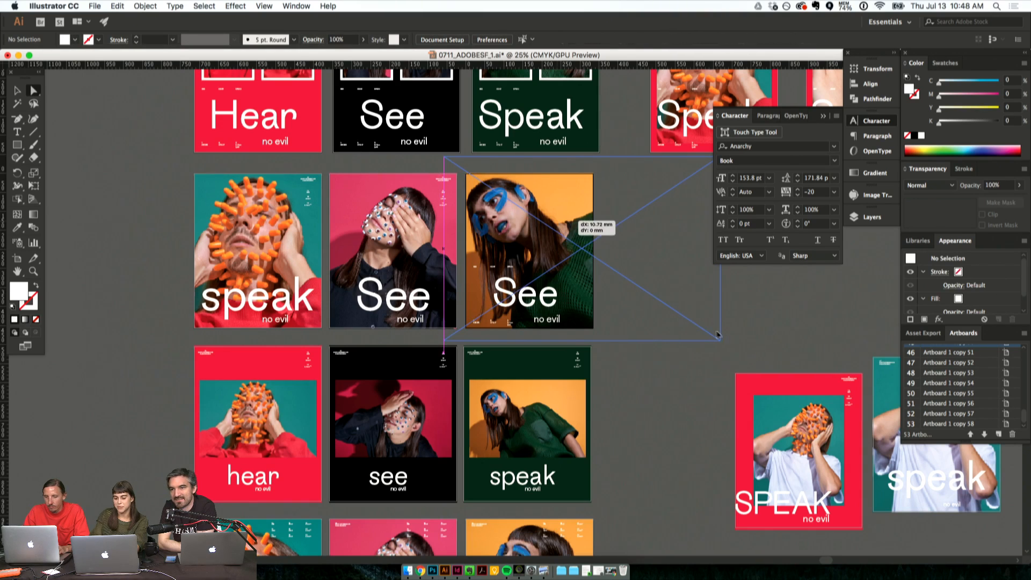
pyautogui.click(759, 304)
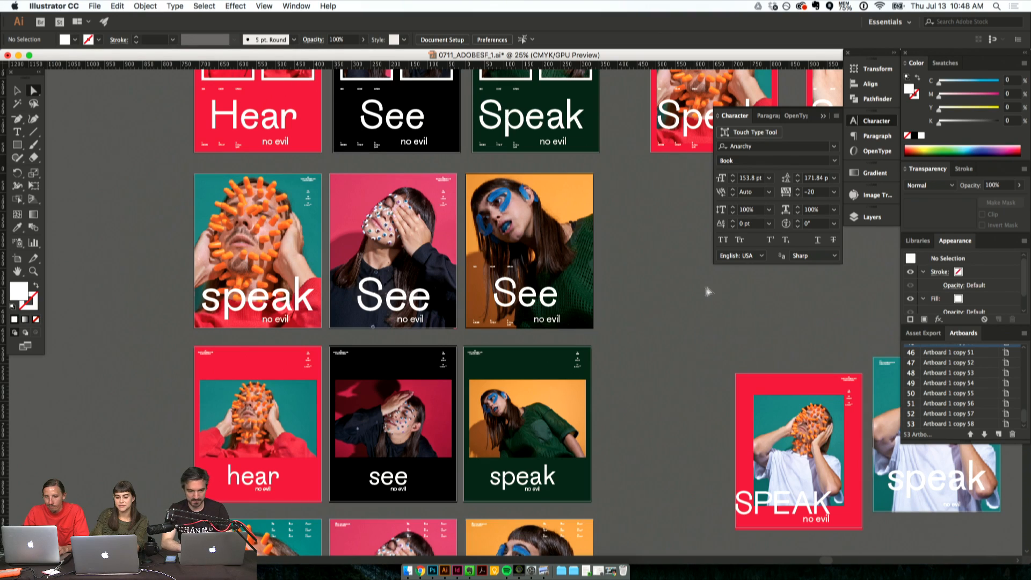
pyautogui.scroll(-5, 642, 290)
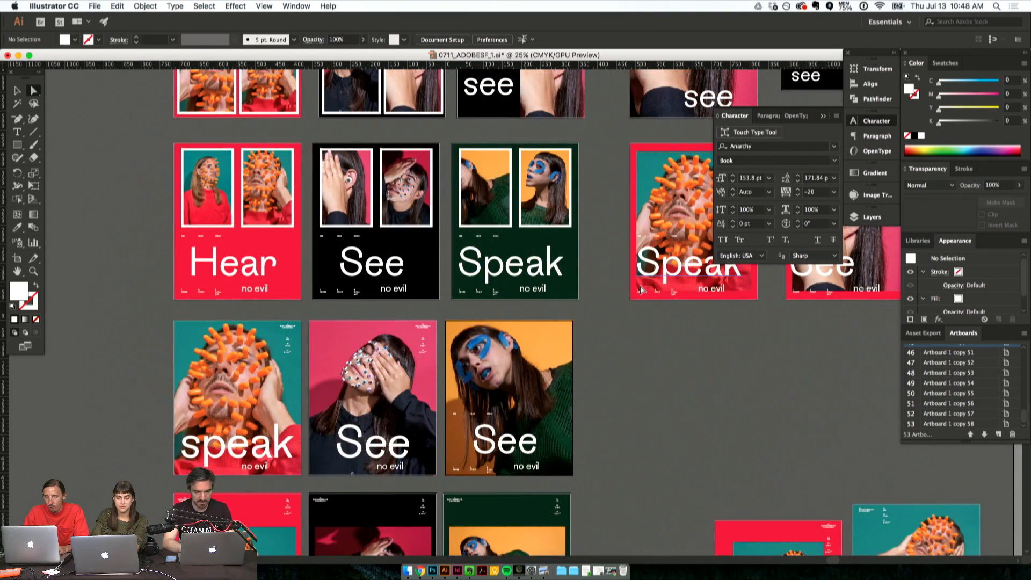
pyautogui.scroll(5, 626, 293)
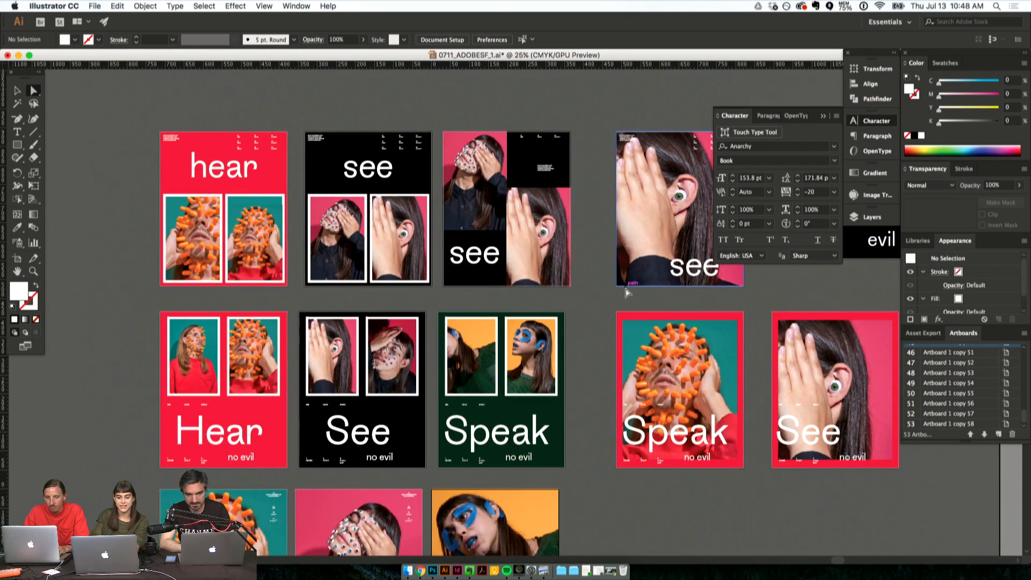
# - Move the landscape see/evil artboard, the full-bleed see artboard and the see collage artboard out of the top row into the empty canvas above
pyautogui.scroll(-3, 627, 292)
pyautogui.scroll(3, 626, 292)
pyautogui.hscroll(8, 626, 293)
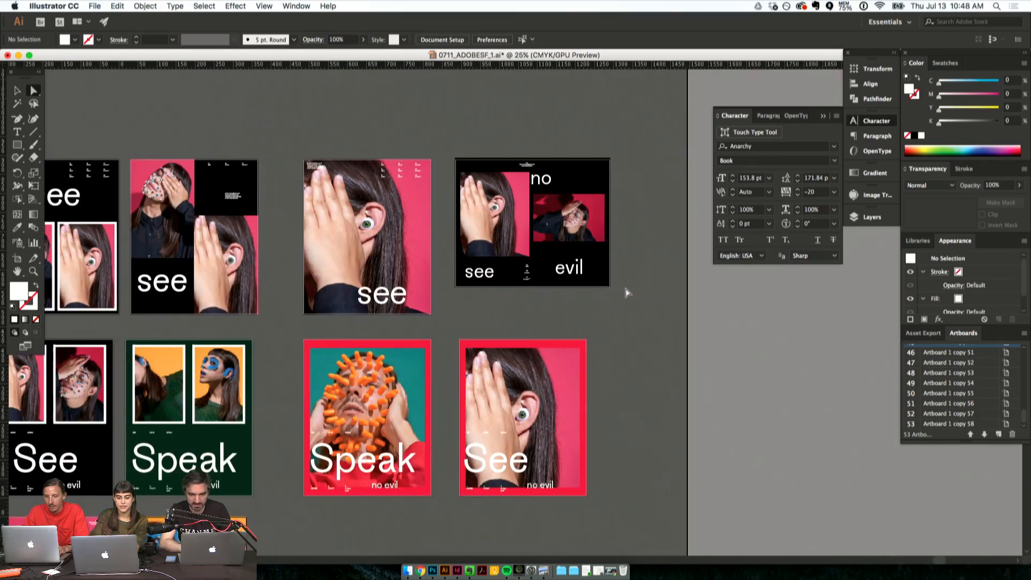
pyautogui.hscroll(-4, 627, 292)
pyautogui.hscroll(2, 625, 293)
pyautogui.scroll(-3, 625, 292)
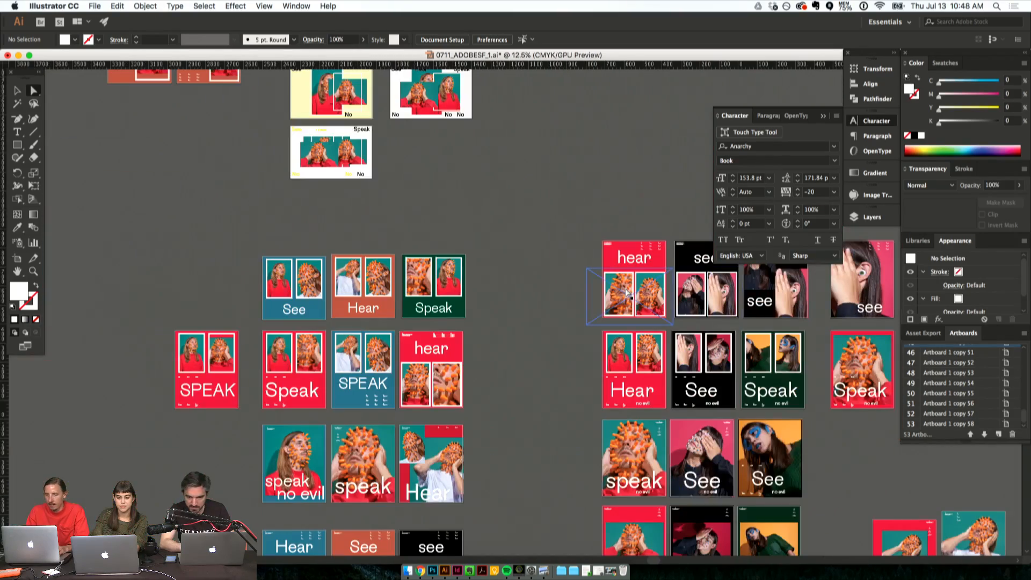
pyautogui.scroll(4, 596, 294)
pyautogui.hscroll(5, 596, 295)
pyautogui.hotkey('shift', 'o')
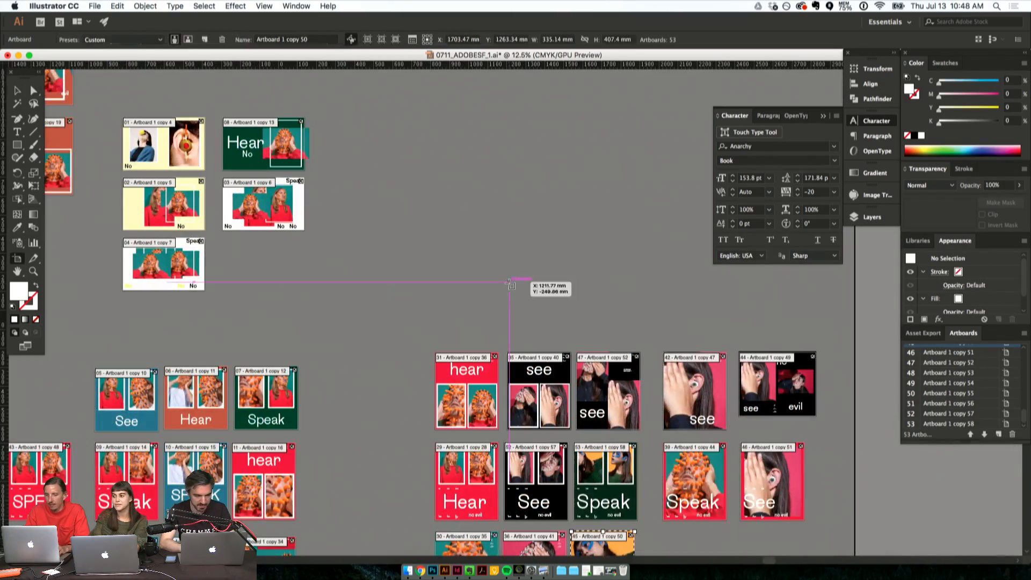
pyautogui.moveTo(783, 376); pyautogui.dragTo(514, 156)
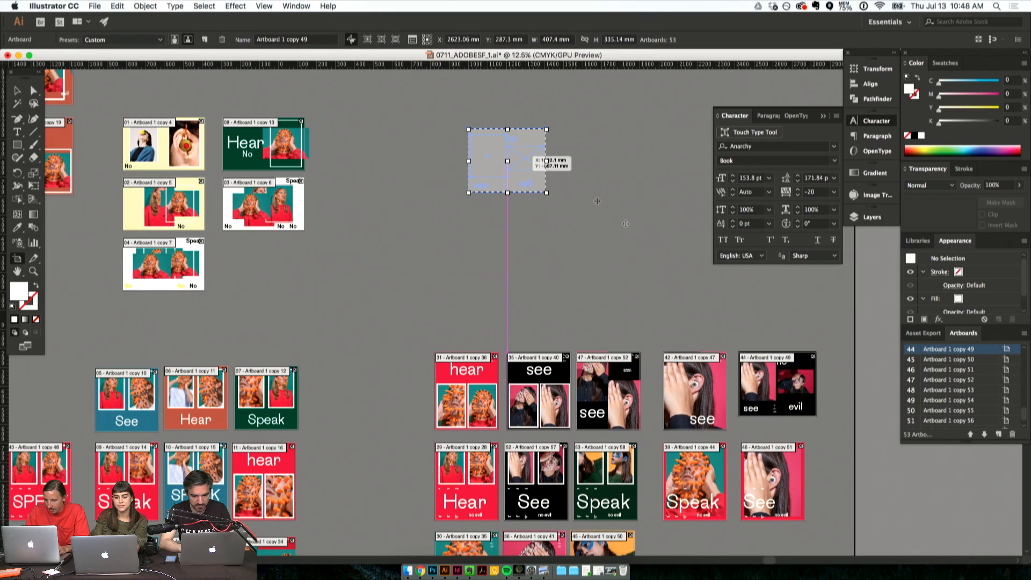
pyautogui.moveTo(711, 376); pyautogui.dragTo(703, 145)
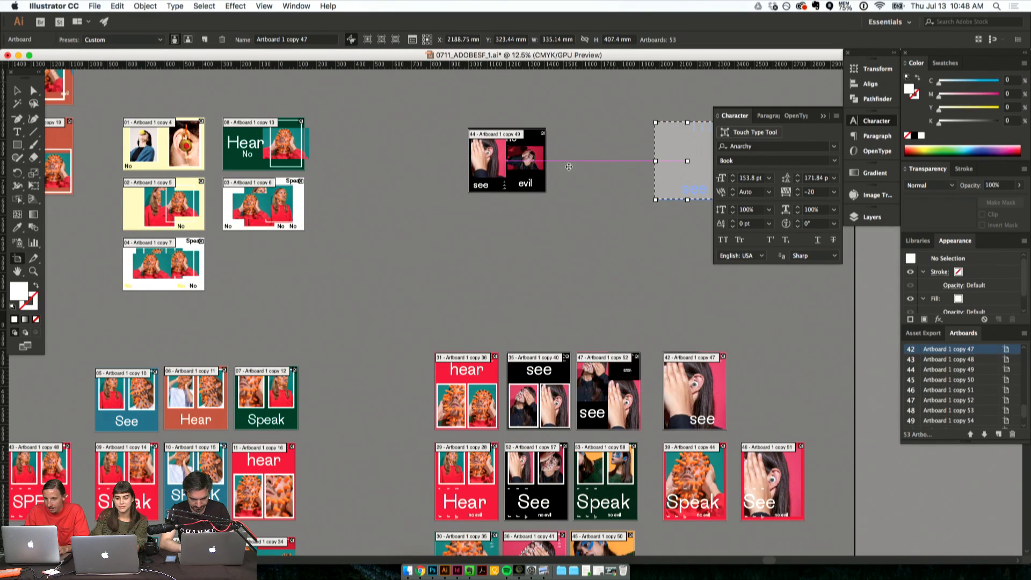
pyautogui.moveTo(525, 162); pyautogui.dragTo(452, 182)
pyautogui.scroll(-5, 606, 335)
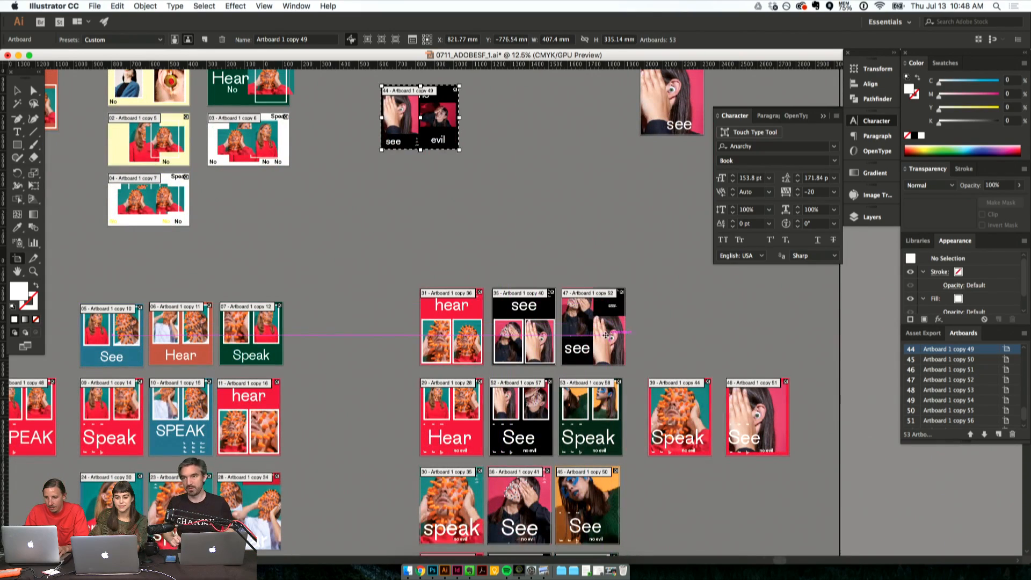
pyautogui.moveTo(606, 335); pyautogui.dragTo(685, 183)
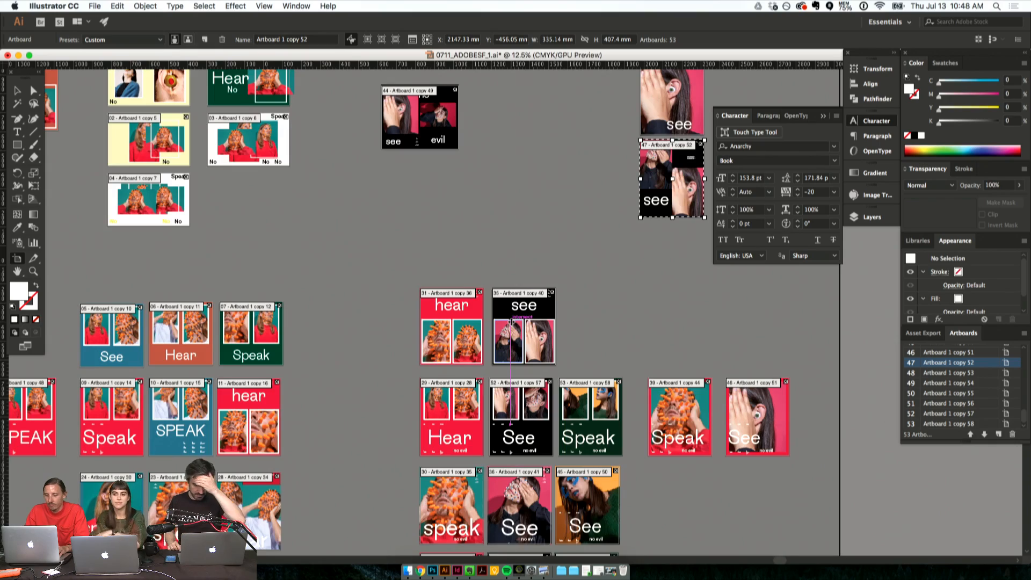
# - Duplicate the black see artboard as the row's third poster and shift the original into line with the black See poster below
pyautogui.press('super+equal')
pyautogui.hscroll(5, 511, 322)
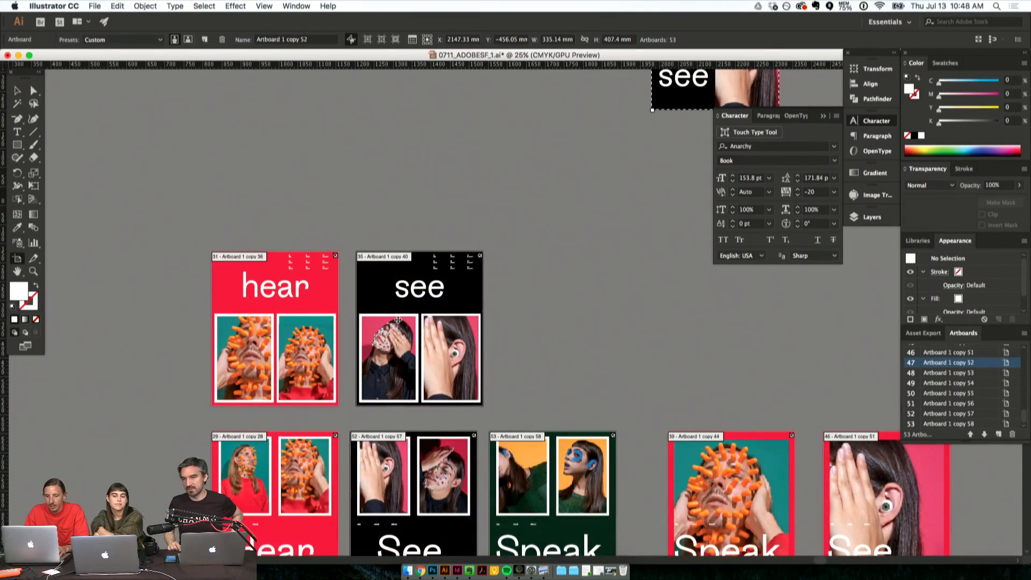
pyautogui.click(398, 320)
pyautogui.scroll(-2, 408, 306)
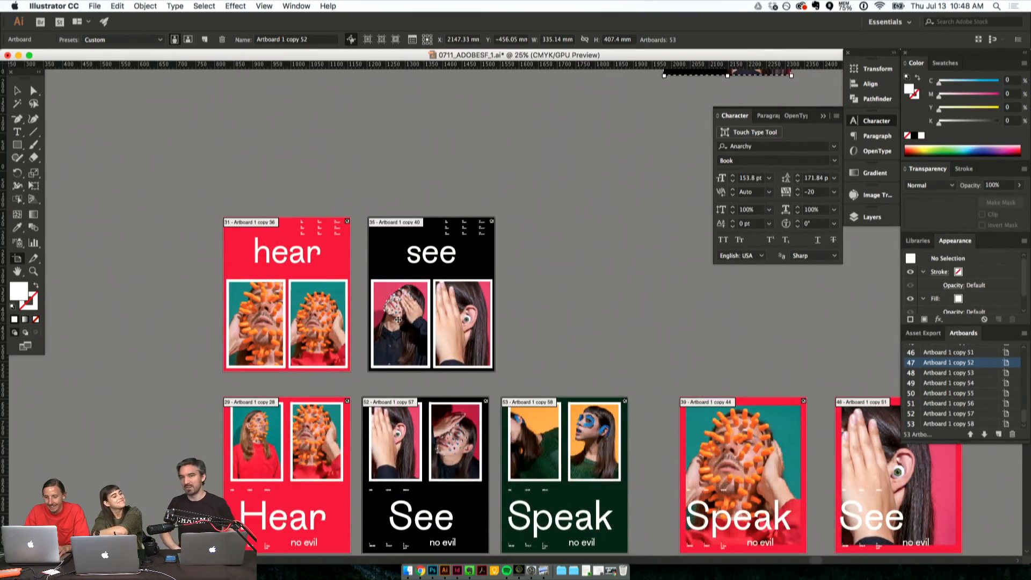
pyautogui.moveTo(414, 291); pyautogui.dragTo(548, 269)
pyautogui.moveTo(424, 284); pyautogui.dragTo(418, 283)
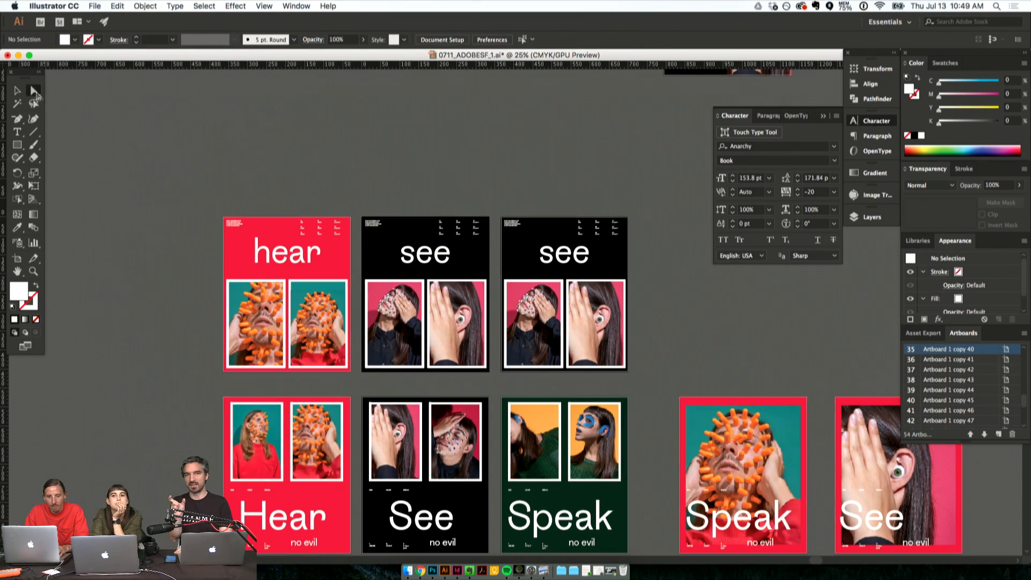
pyautogui.click(35, 91)
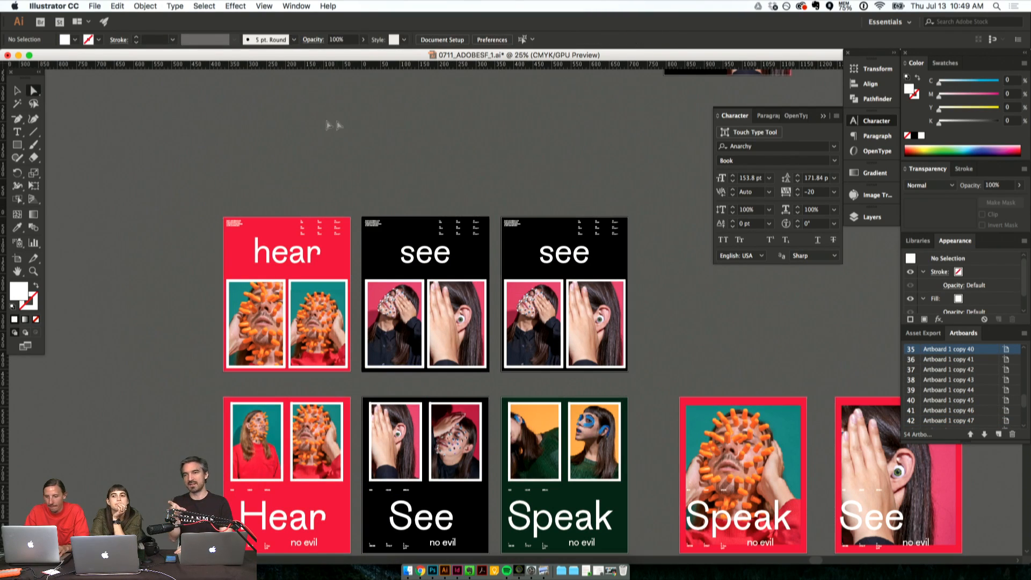
# - Recolour the duplicated poster's black background with the dark green sampled from the Speak poster below it
pyautogui.click(512, 237)
pyautogui.click(22, 225)
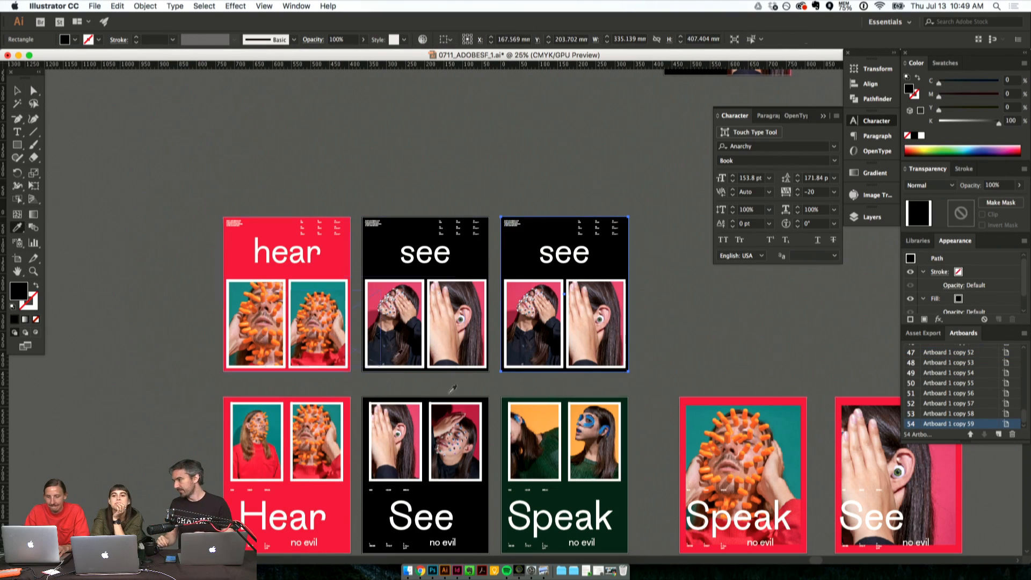
pyautogui.click(619, 484)
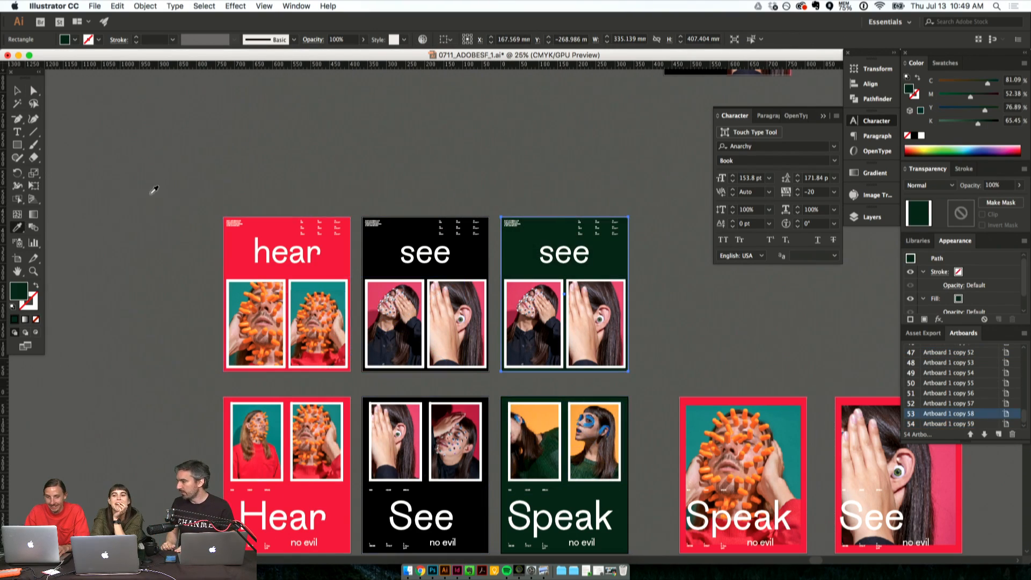
# - Change the headline of the dark green poster to "speak"
pyautogui.click(33, 90)
pyautogui.keyDown('shift'); pyautogui.click(487, 263); pyautogui.keyUp('shift')
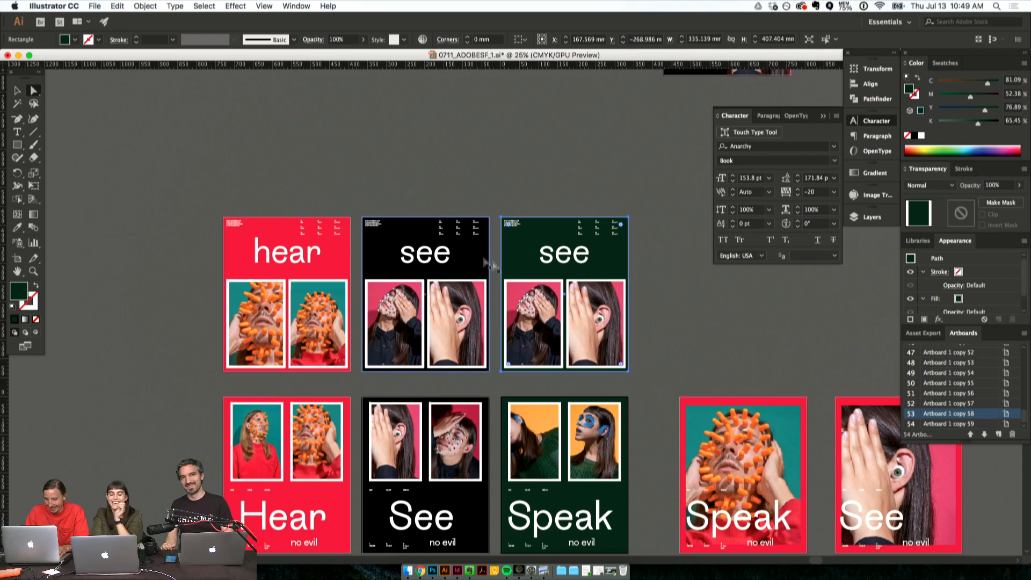
pyautogui.tripleClick(563, 261)
pyautogui.write('speak')
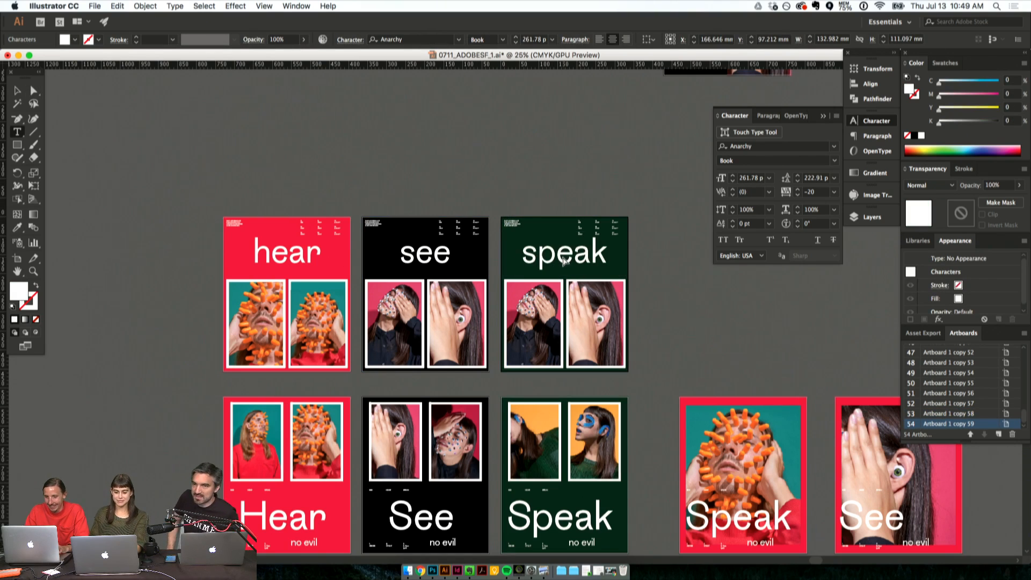
pyautogui.click(33, 90)
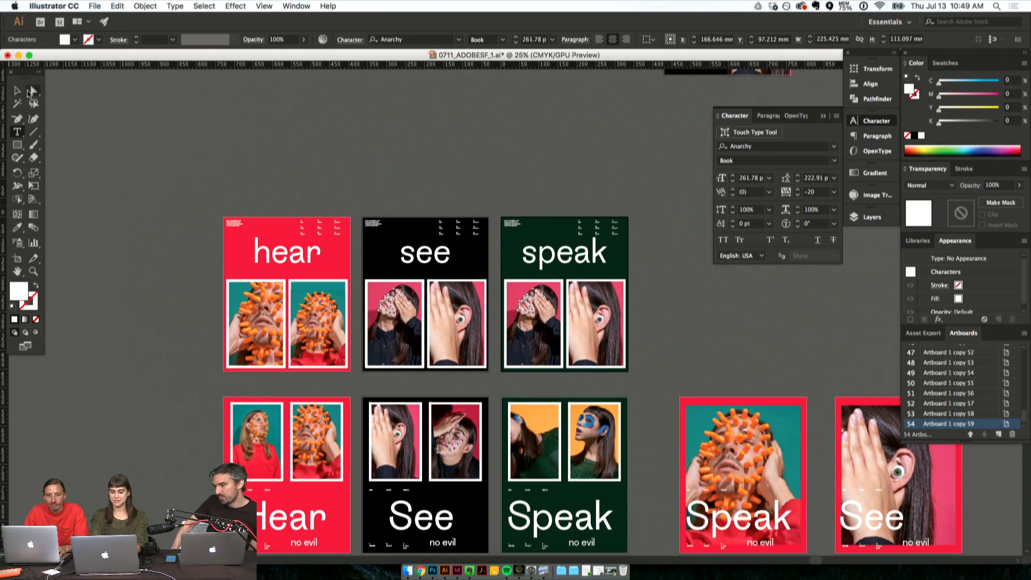
pyautogui.click(299, 154)
# - Replace the first photo of the green speak poster with Screen Shot 2017-07-13 at 10.34.35 AM.png
pyautogui.click(547, 316)
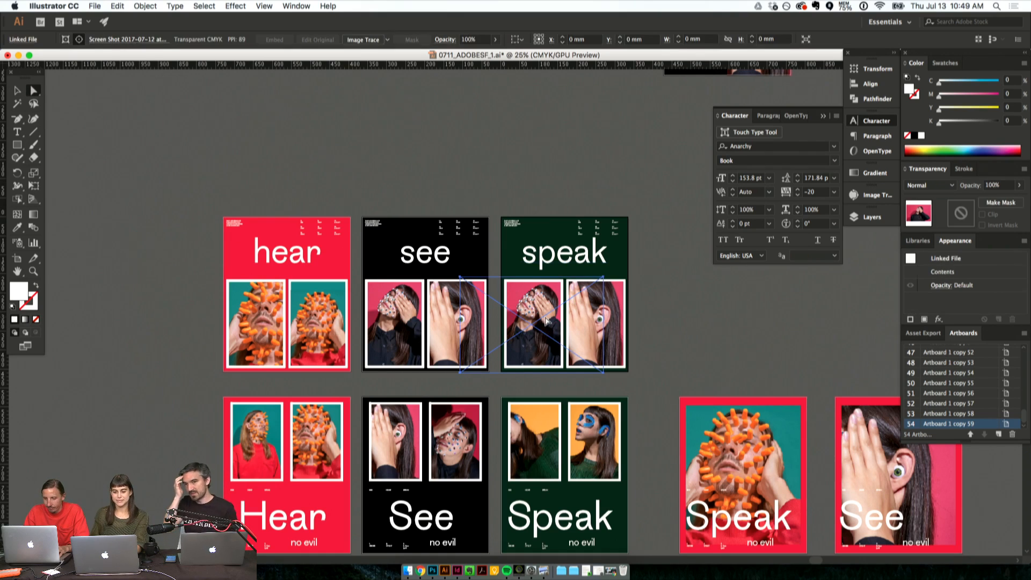
pyautogui.press('shift+super+p')
pyautogui.click(488, 138)
pyautogui.press('Up')
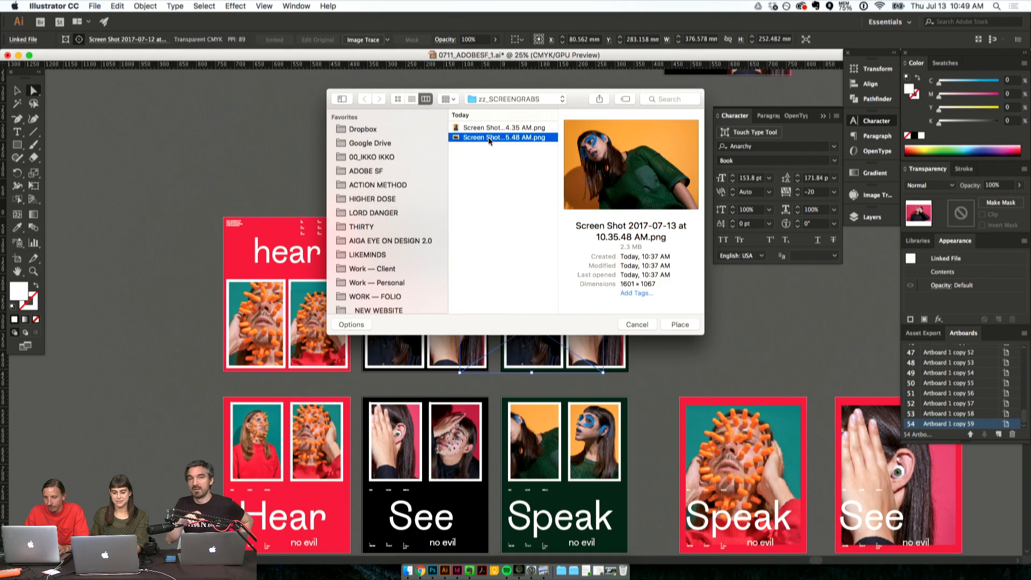
pyautogui.press('Return')
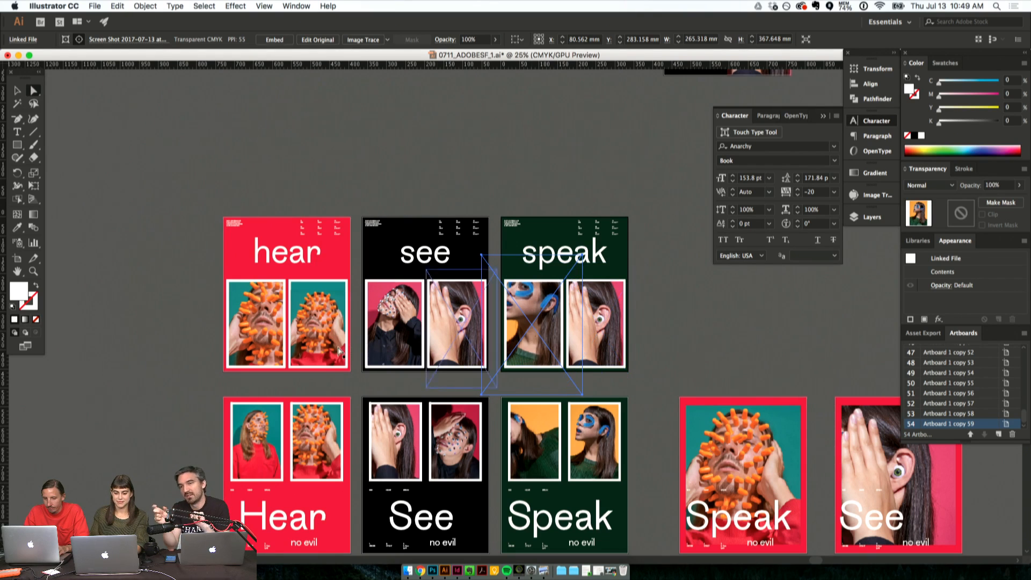
pyautogui.click(255, 339)
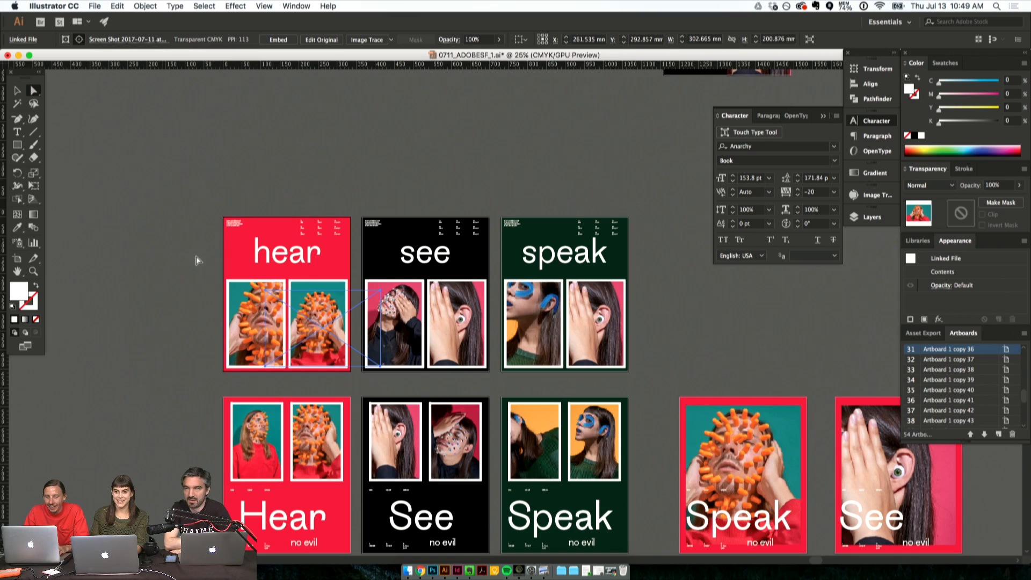
pyautogui.click(258, 132)
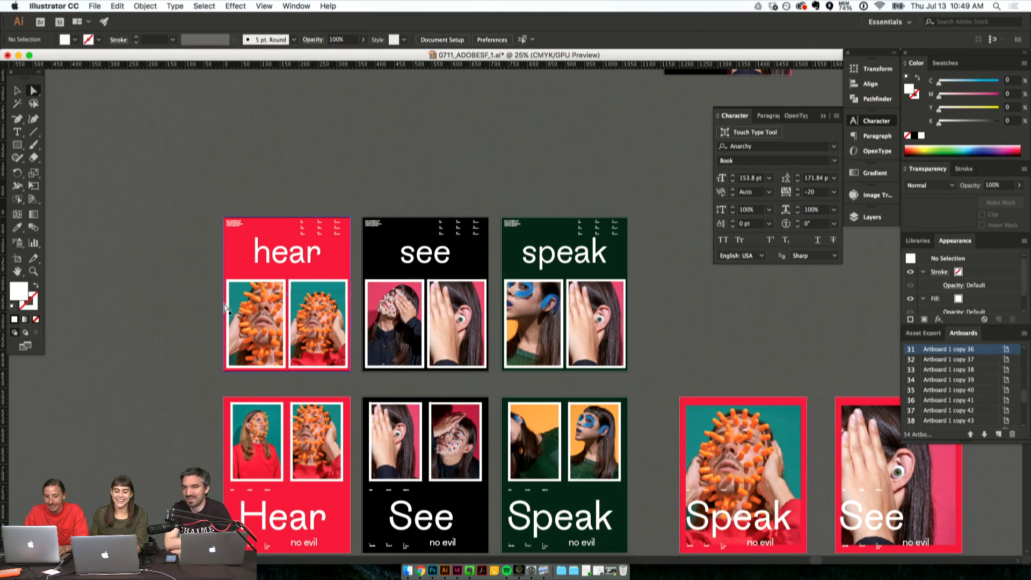
pyautogui.moveTo(257, 316)
pyautogui.mouseDown()
pyautogui.moveTo(391, 316)
pyautogui.moveTo(255, 329)
pyautogui.mouseUp()
pyautogui.press('super+shift+p')
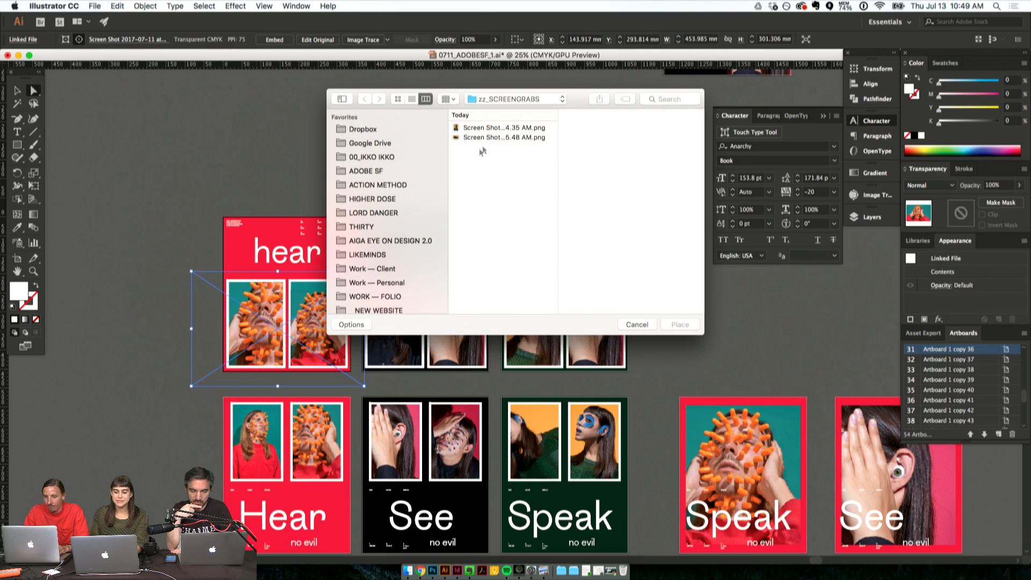
pyautogui.press('Escape')
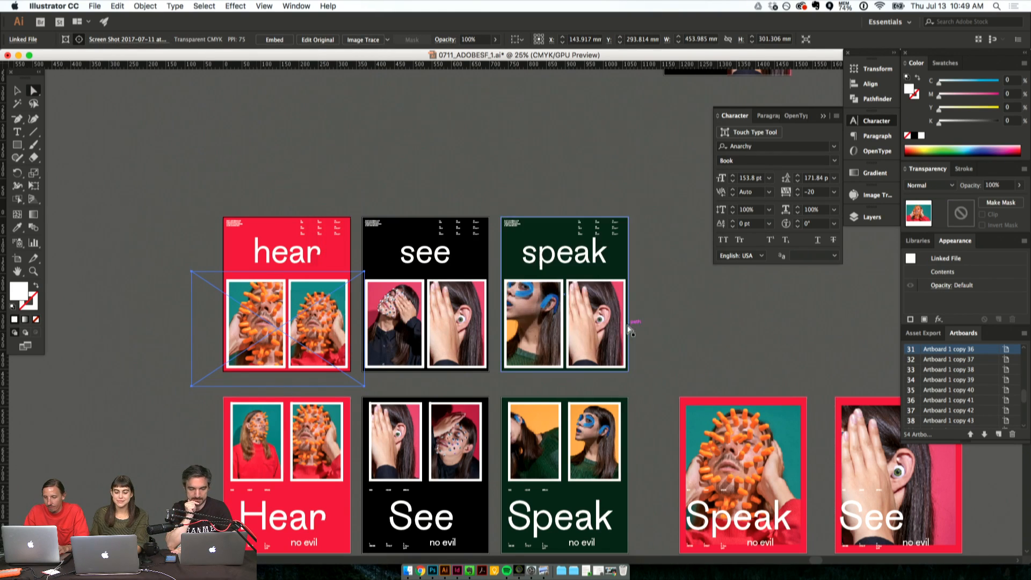
# - Try to place Screen Shot 2017-07-13 at 10.35.48 AM.png as the second photo of the green speak poster
pyautogui.click(597, 325)
pyautogui.press('super+shift+p')
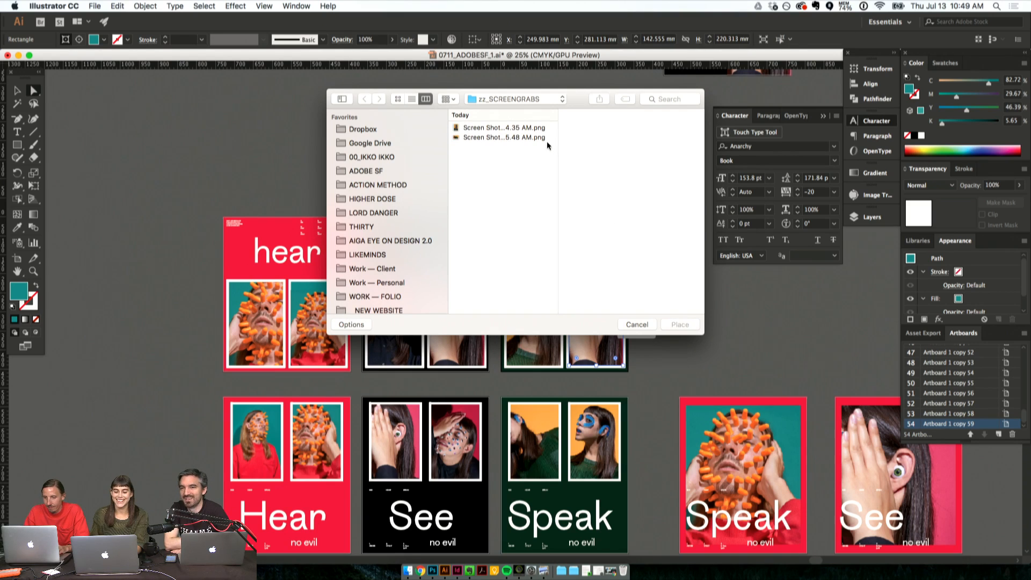
pyautogui.click(547, 141)
pyautogui.press('Up')
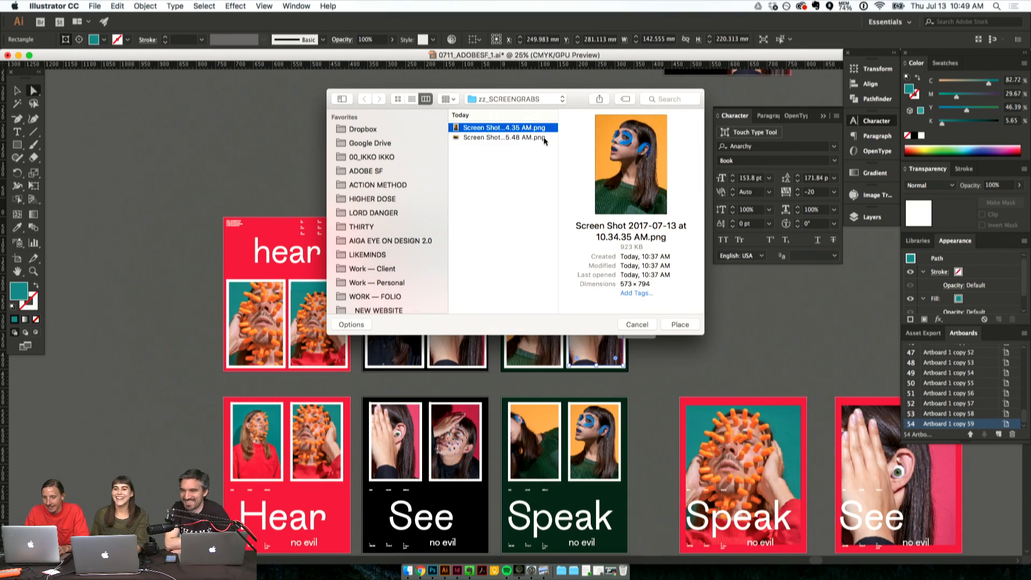
pyautogui.click(544, 137)
pyautogui.click(679, 324)
pyautogui.click(639, 295)
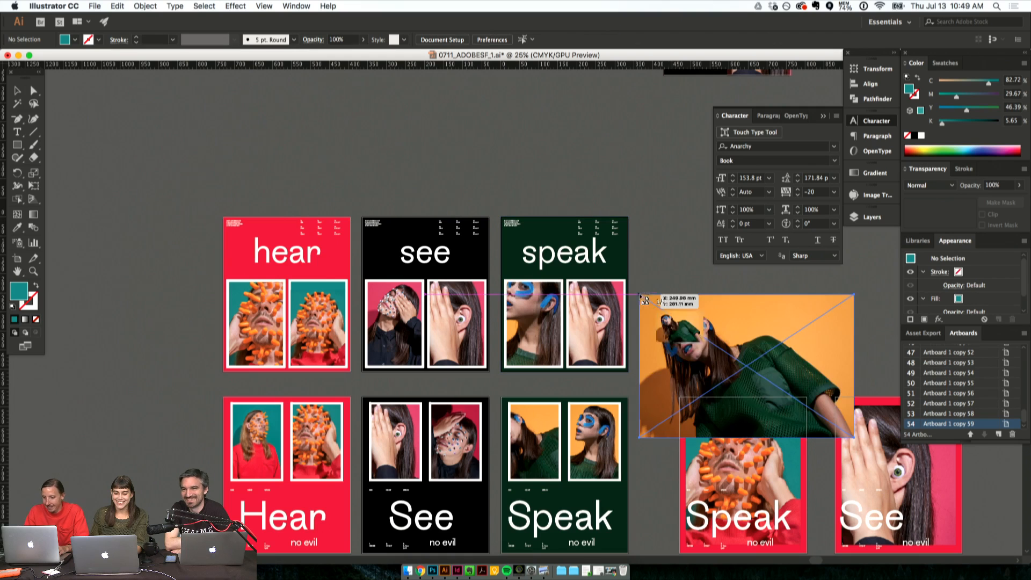
pyautogui.press('super+z')
# - Replace the hand-and-ear photo in the green speak poster with Screen Shot 2017-07-13 at 10.35.48 AM.png, using the Replace option
pyautogui.click(600, 301)
pyautogui.press('super+shift+p')
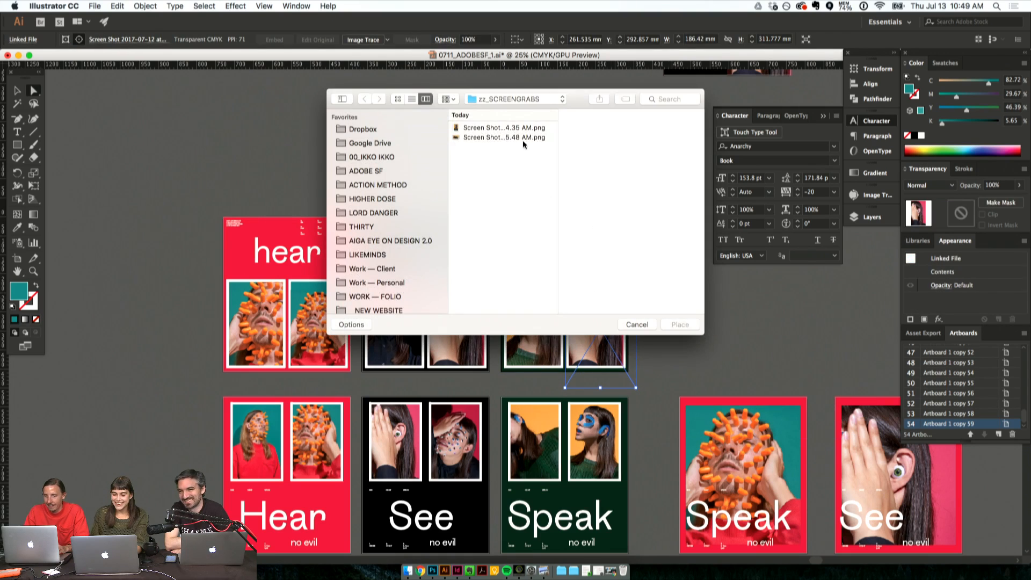
pyautogui.click(369, 329)
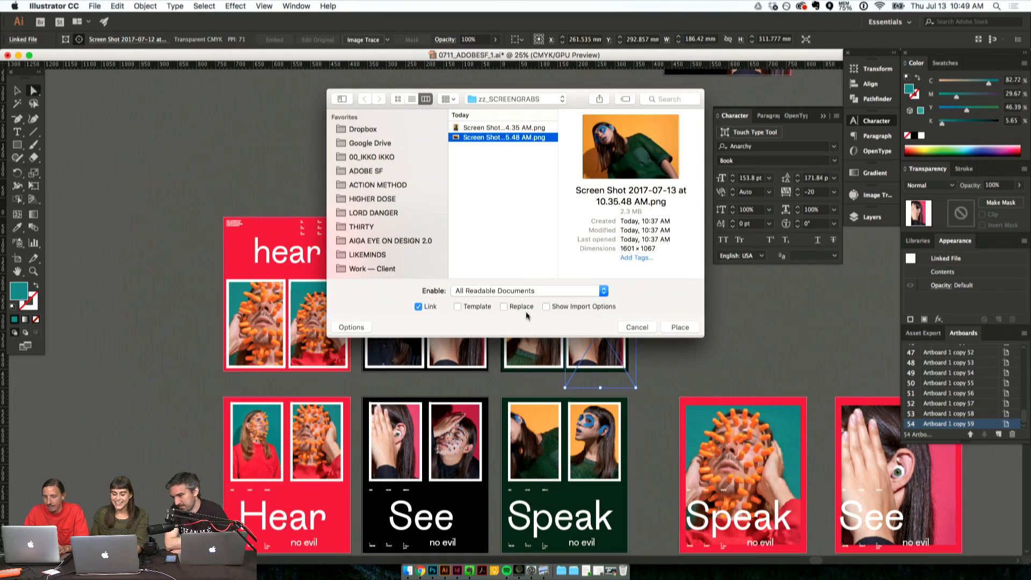
pyautogui.click(503, 307)
pyautogui.click(677, 327)
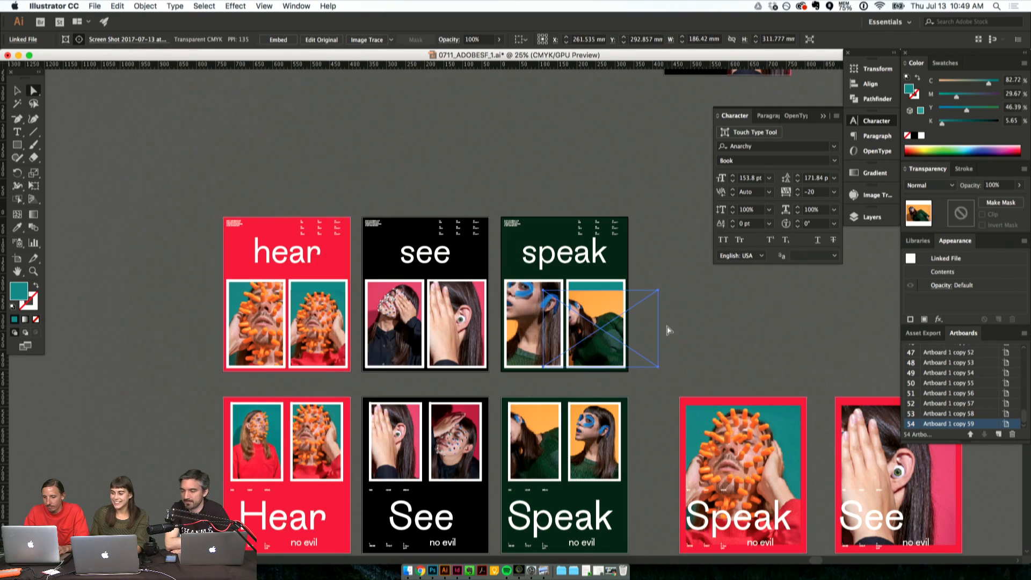
# - Rotate the speak poster's second photo 90° clockwise and shift it about 29 mm left so the blue-painted face sits inside its frame
pyautogui.click(18, 92)
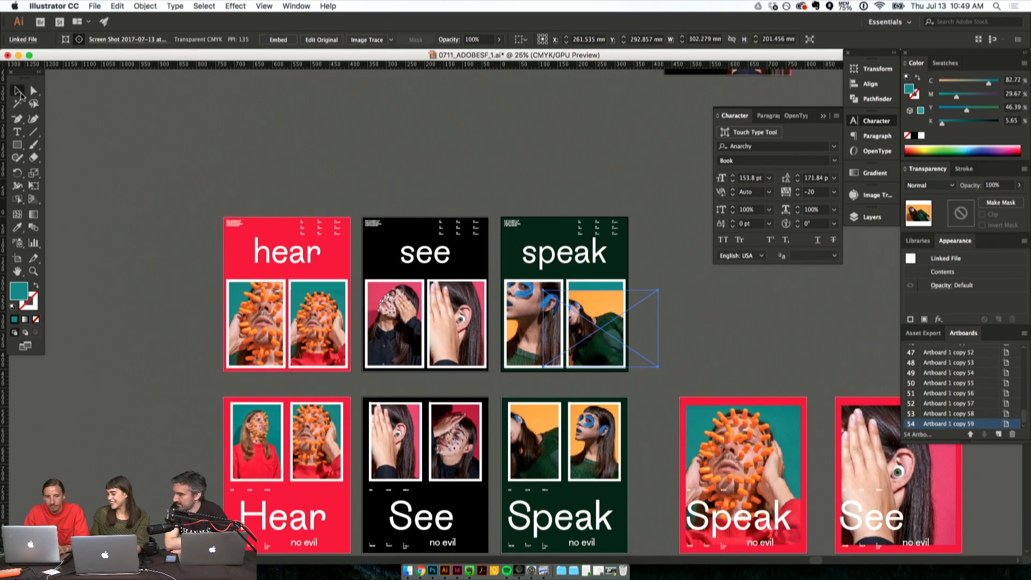
pyautogui.moveTo(601, 286); pyautogui.dragTo(650, 320)
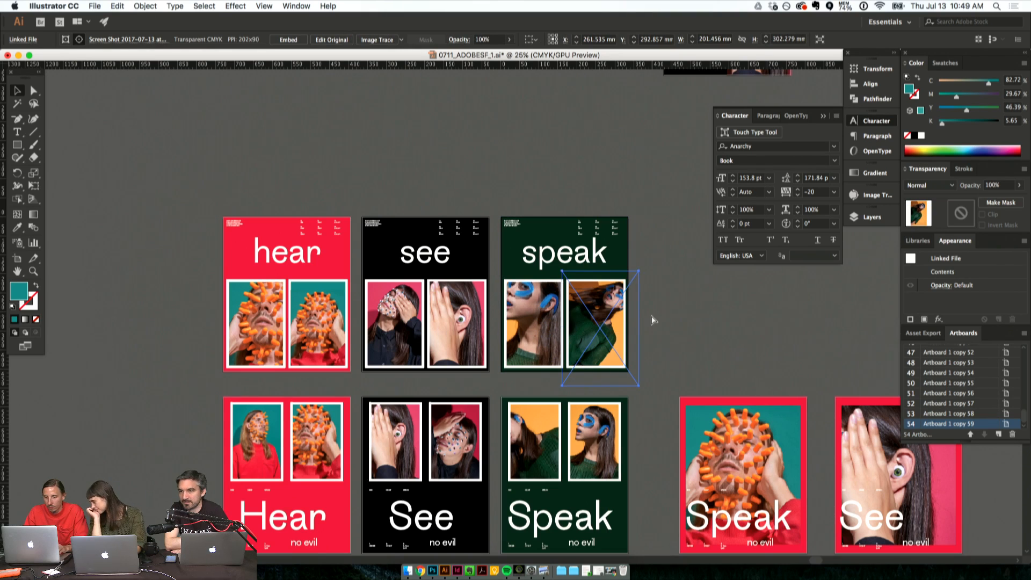
pyautogui.press('super+z')
pyautogui.press('super+shift+z')
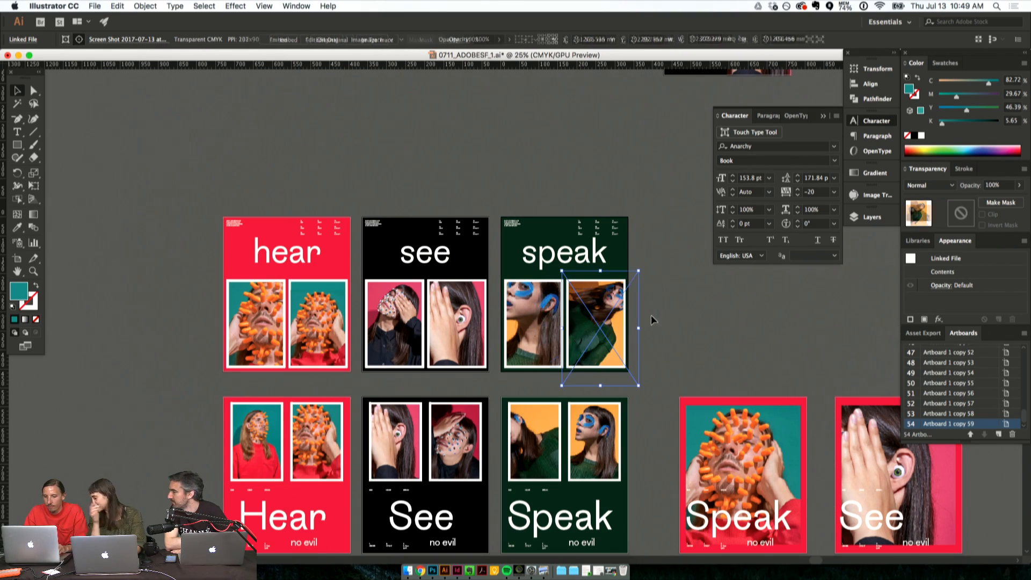
pyautogui.click(490, 149)
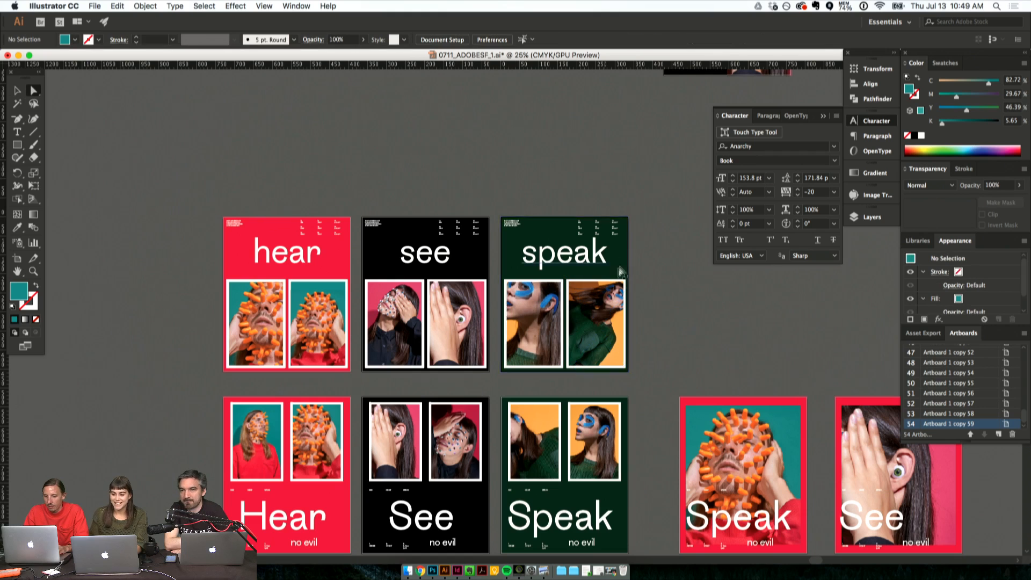
pyautogui.moveTo(607, 291); pyautogui.dragTo(598, 302)
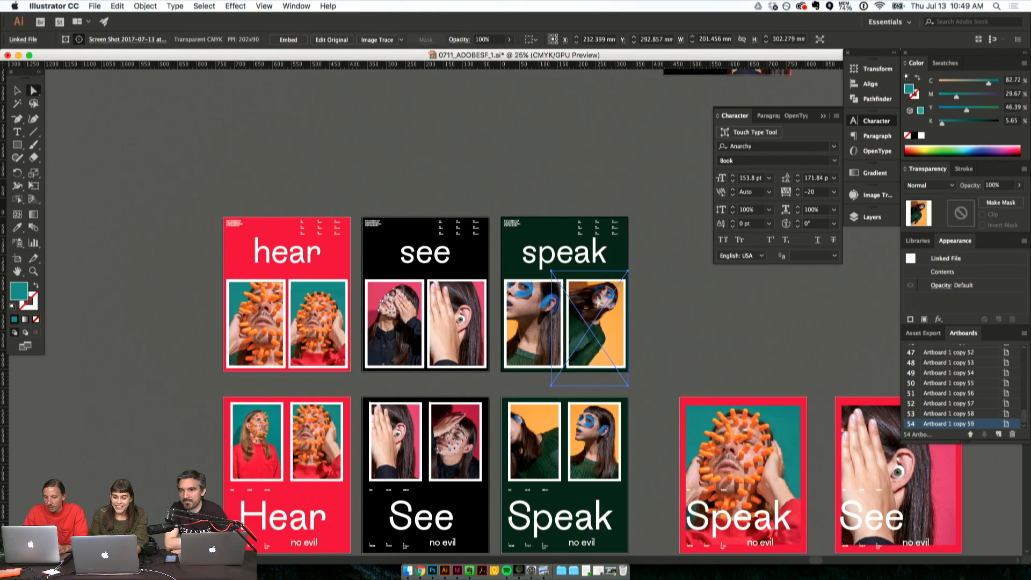
pyautogui.press('super+shift+a')
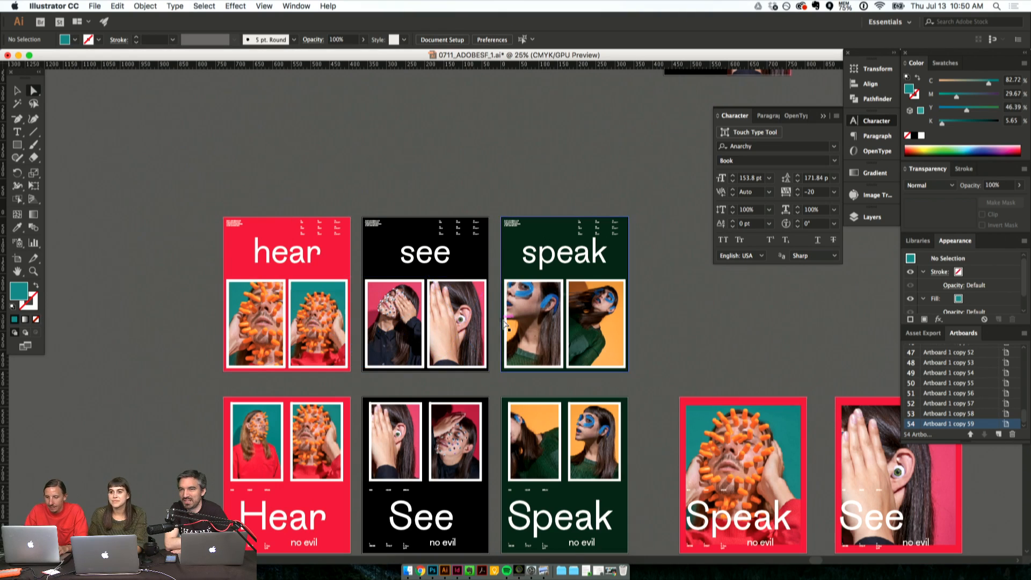
# - Try to replace the first photo of the black see poster with Screen Shot 2017-07-12 at 10.34.52 AM
pyautogui.click(400, 319)
pyautogui.press('super+shift+p')
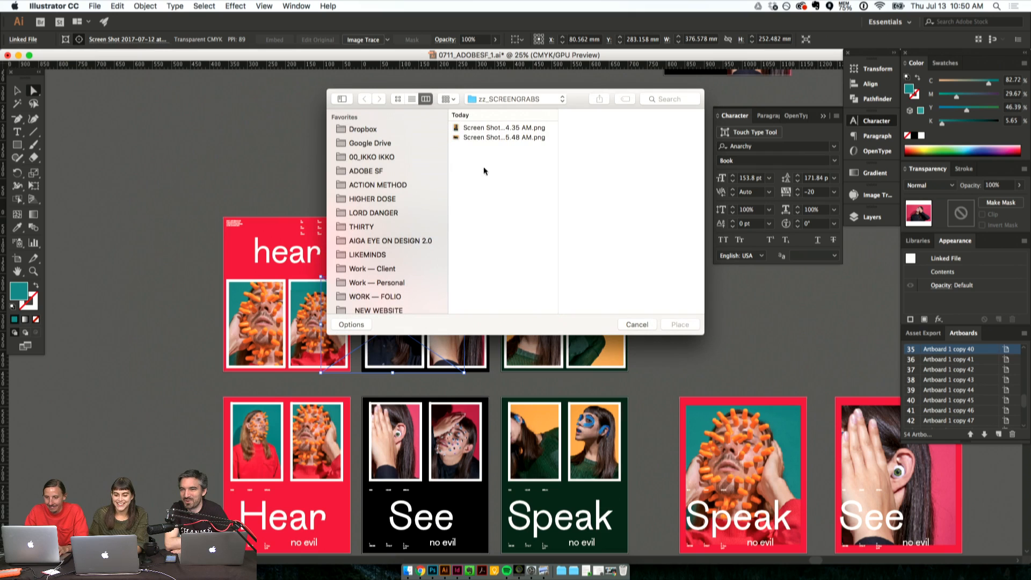
pyautogui.scroll(-5, 386, 253)
pyautogui.click(387, 238)
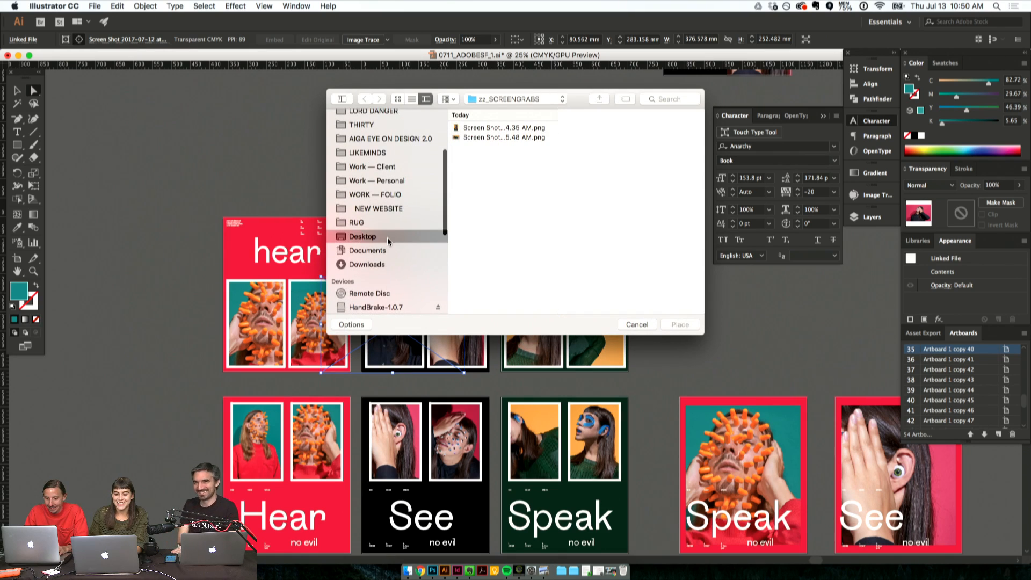
pyautogui.click(490, 149)
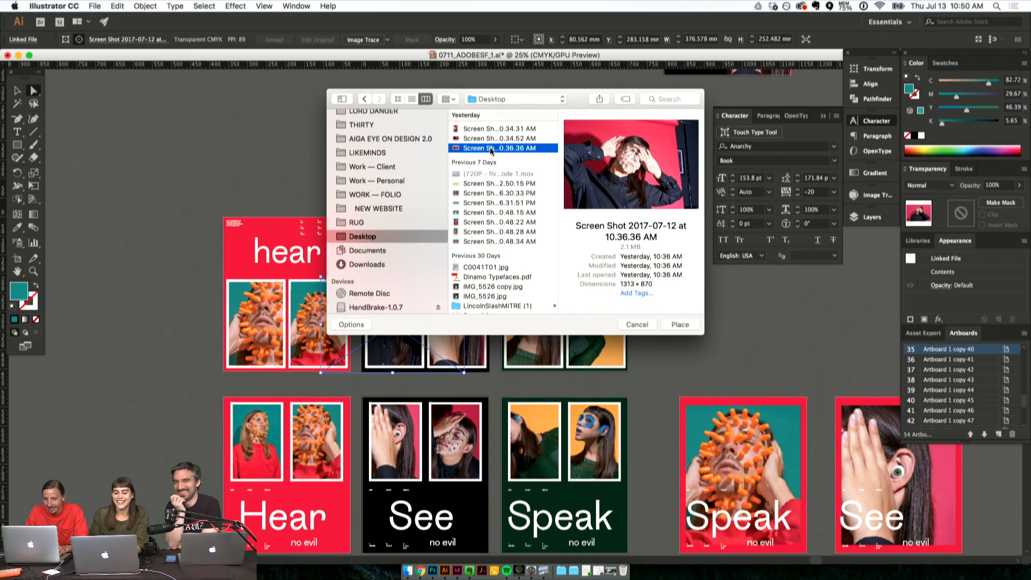
pyautogui.press('Up')
pyautogui.press('Up')
pyautogui.press('Down')
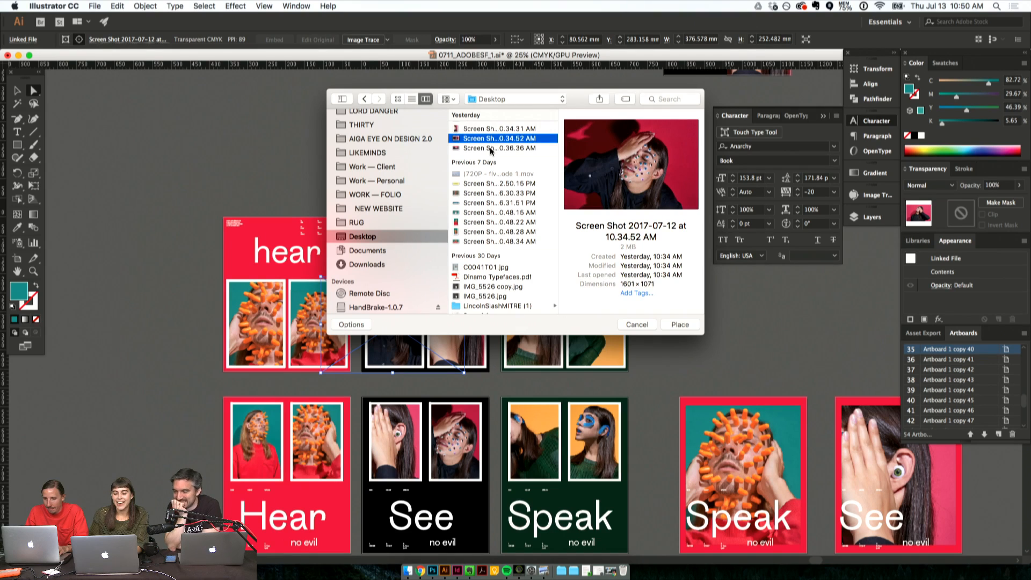
pyautogui.press('Return')
# - Shift the first photo of the black see poster up by about 2 mm
pyautogui.moveTo(395, 321); pyautogui.dragTo(384, 306)
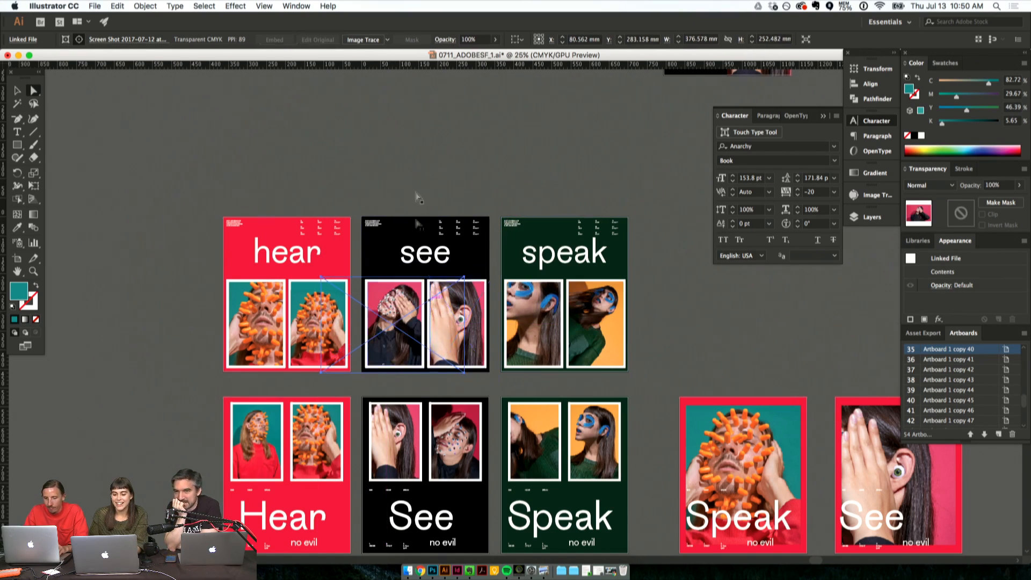
pyautogui.click(422, 157)
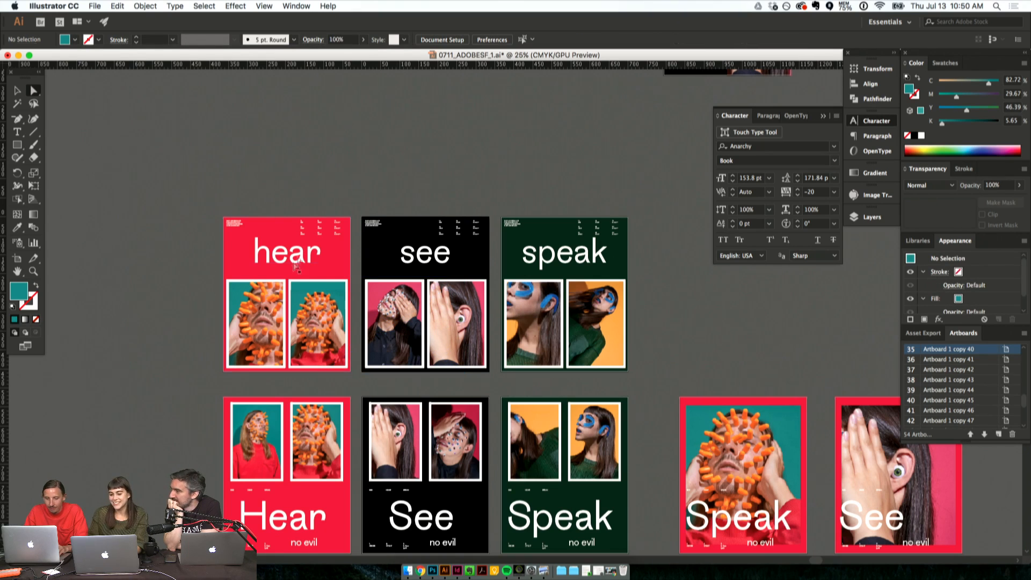
pyautogui.scroll(-3, 378, 201)
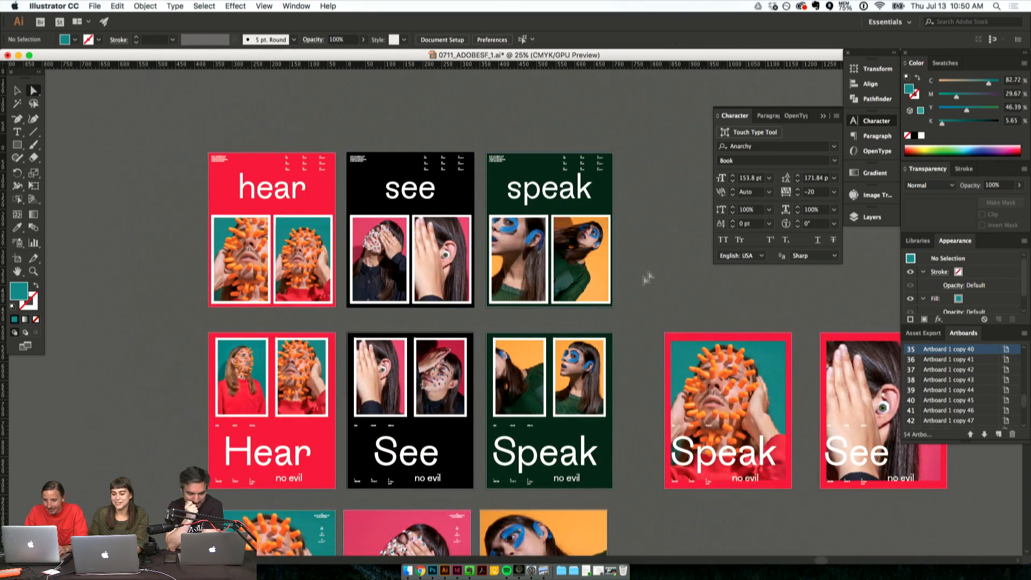
pyautogui.scroll(2, 654, 269)
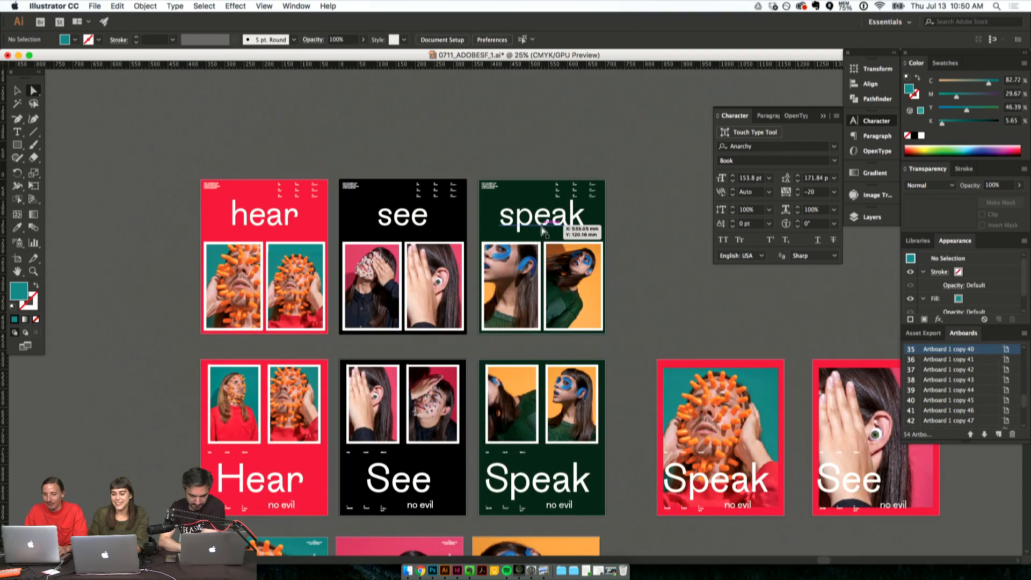
# - Change the red background of the single-photo See poster with the hand-and-ear image to black
pyautogui.click(561, 230)
pyautogui.hscroll(5, 621, 202)
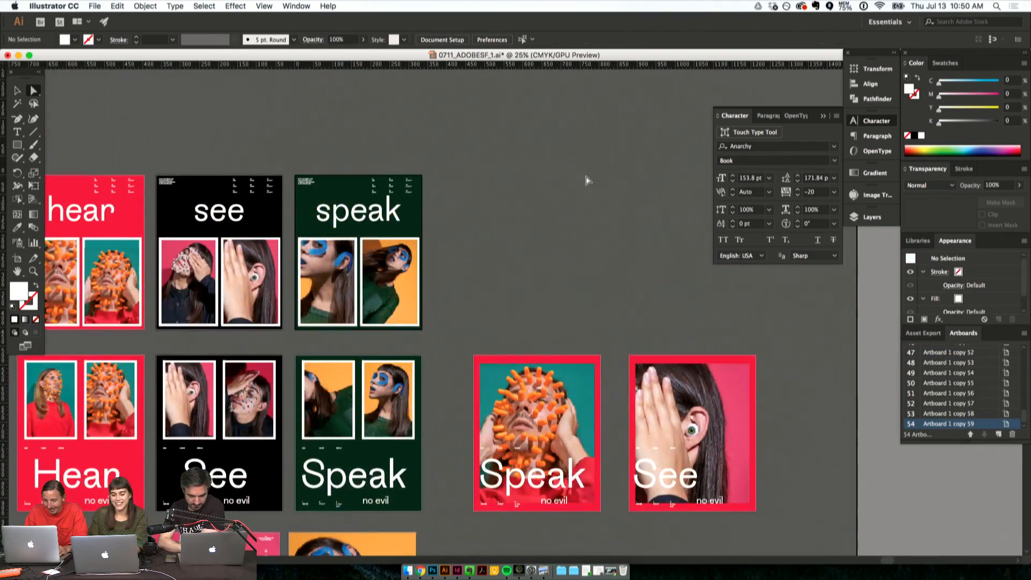
pyautogui.scroll(-5, 587, 180)
pyautogui.hscroll(2, 586, 180)
pyautogui.click(623, 219)
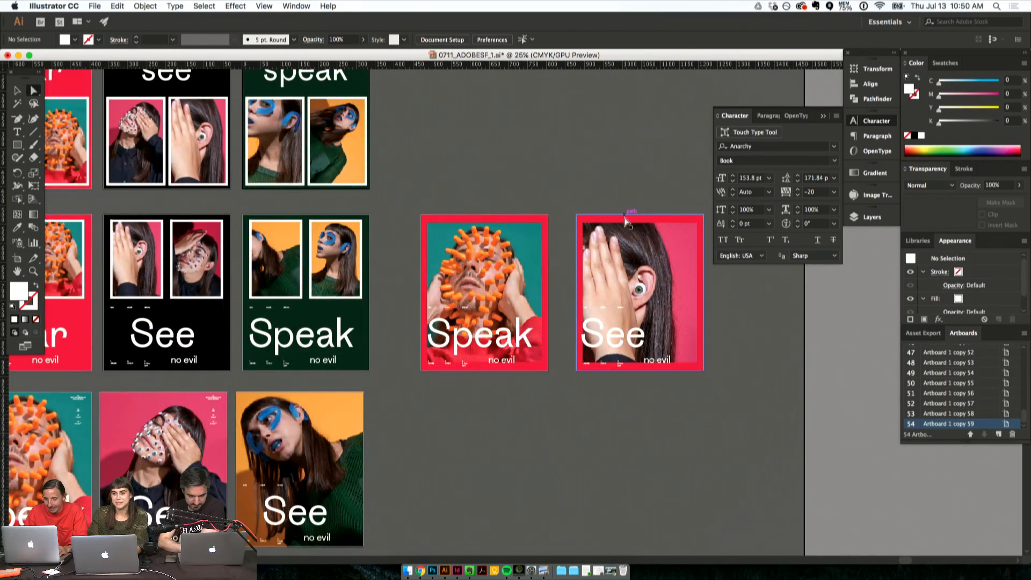
pyautogui.click(915, 135)
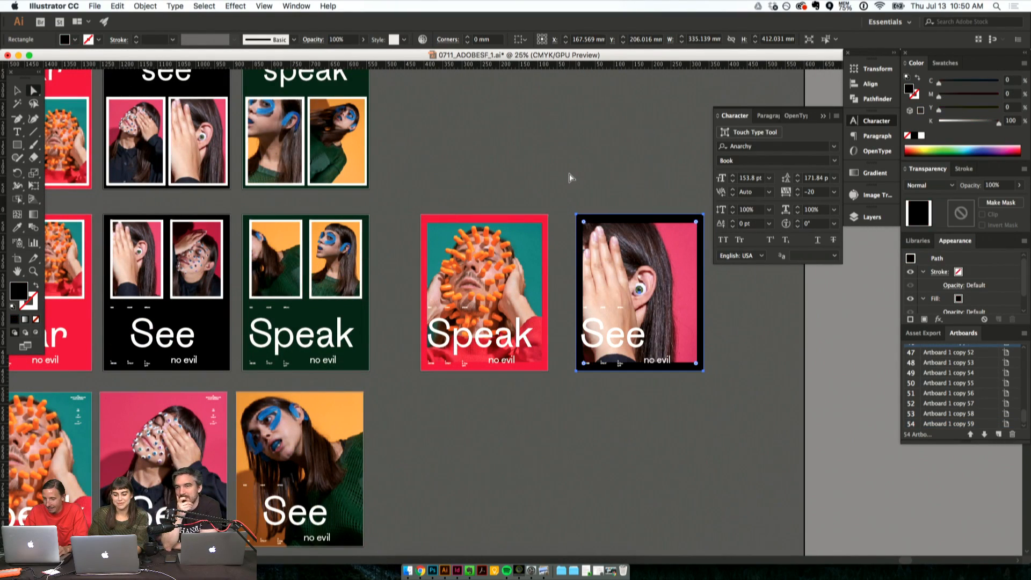
pyautogui.click(571, 176)
# - Move the black single-photo See artboard about 56 mm left, closer to the red Speak poster
pyautogui.scroll(-2, 570, 177)
pyautogui.hscroll(2, 571, 177)
pyautogui.hotkey('shift', 'o')
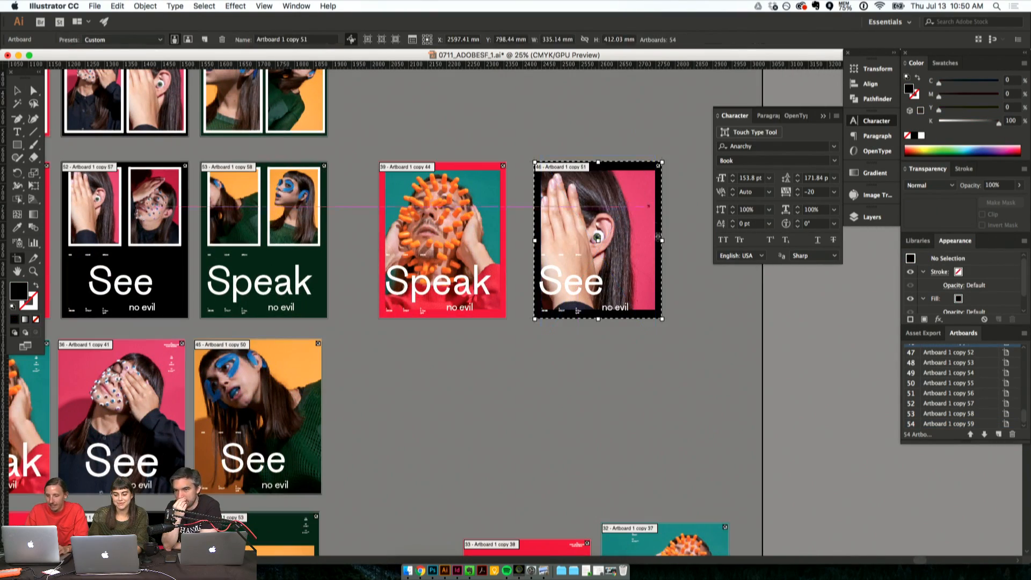
pyautogui.moveTo(649, 241); pyautogui.dragTo(628, 241)
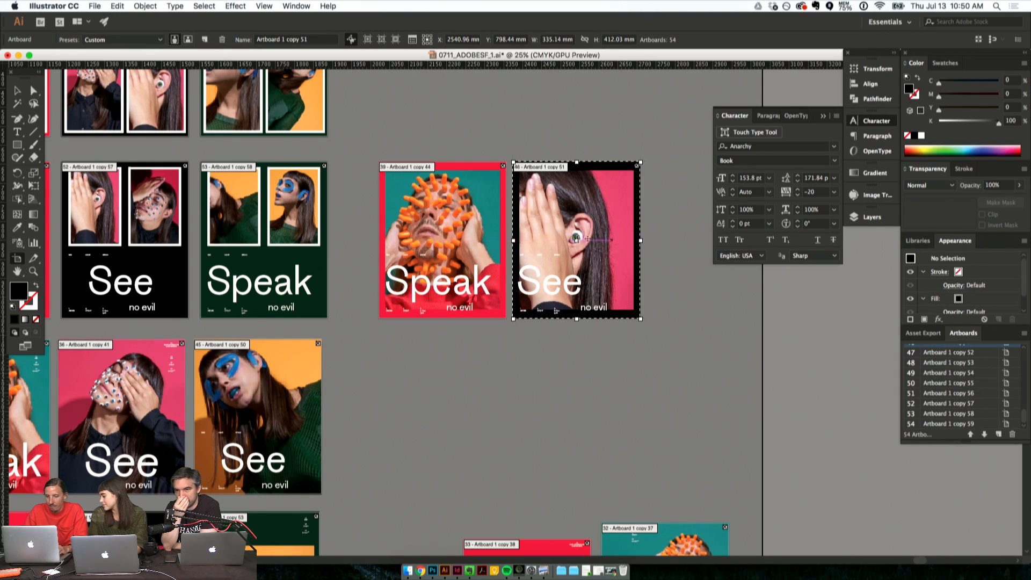
pyautogui.scroll(8, 572, 370)
pyautogui.hscroll(-1, 572, 369)
pyautogui.scroll(-4, 578, 368)
pyautogui.hscroll(-3, 578, 368)
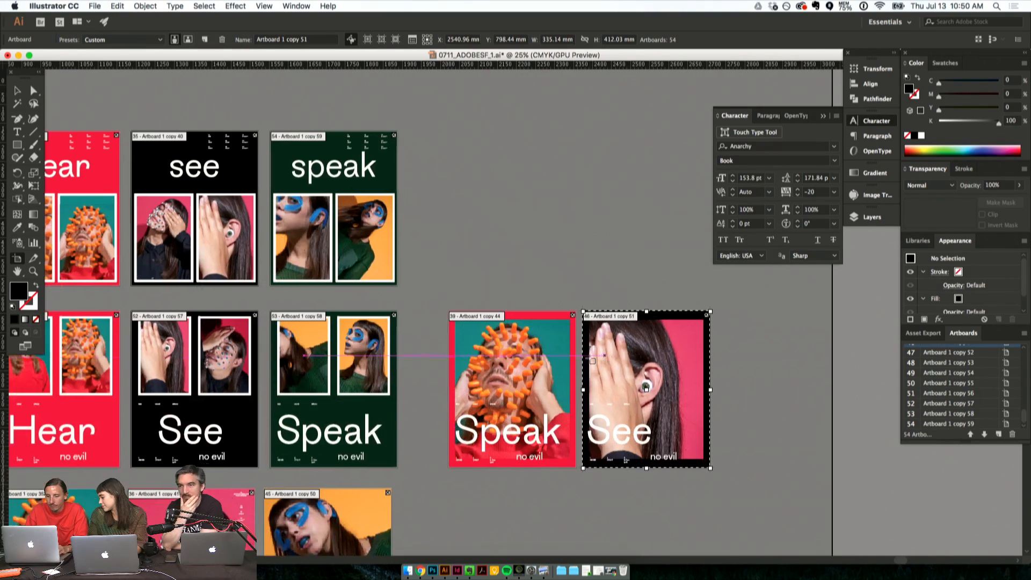
# - Move the red single-photo Speak artboard directly above the red hear poster to begin a new row
pyautogui.scroll(1, 587, 368)
pyautogui.moveTo(521, 441); pyautogui.dragTo(153, 93)
pyautogui.hscroll(-5, 153, 92)
pyautogui.scroll(2, 153, 92)
pyautogui.moveTo(338, 129); pyautogui.dragTo(242, 121)
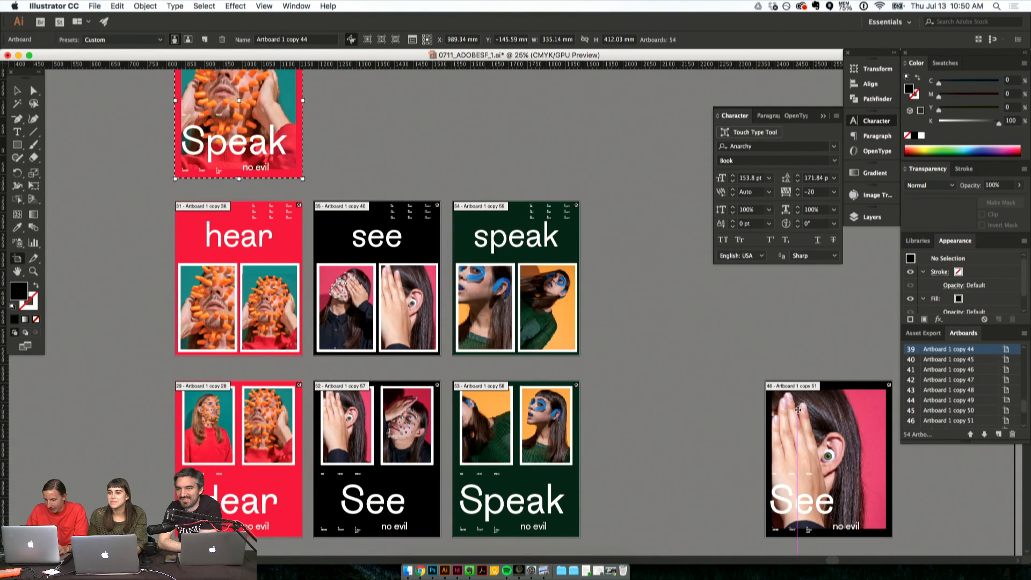
# - Move the black See artboard above the black see poster and duplicate it above the green speak poster
pyautogui.moveTo(841, 457); pyautogui.dragTo(692, 192)
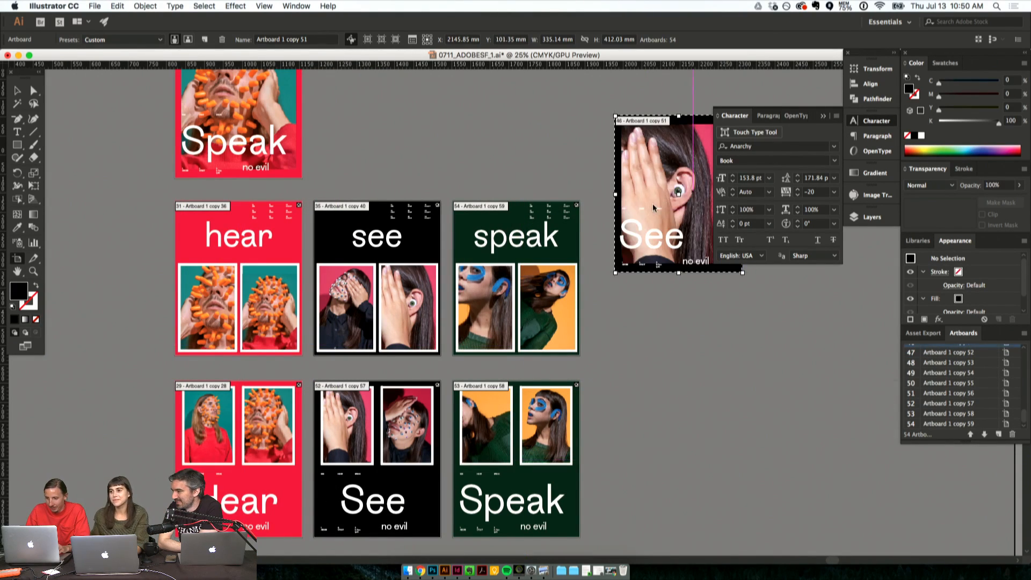
pyautogui.scroll(5, 692, 192)
pyautogui.hscroll(-1, 692, 192)
pyautogui.moveTo(632, 321); pyautogui.dragTo(508, 238)
pyautogui.press('Escape')
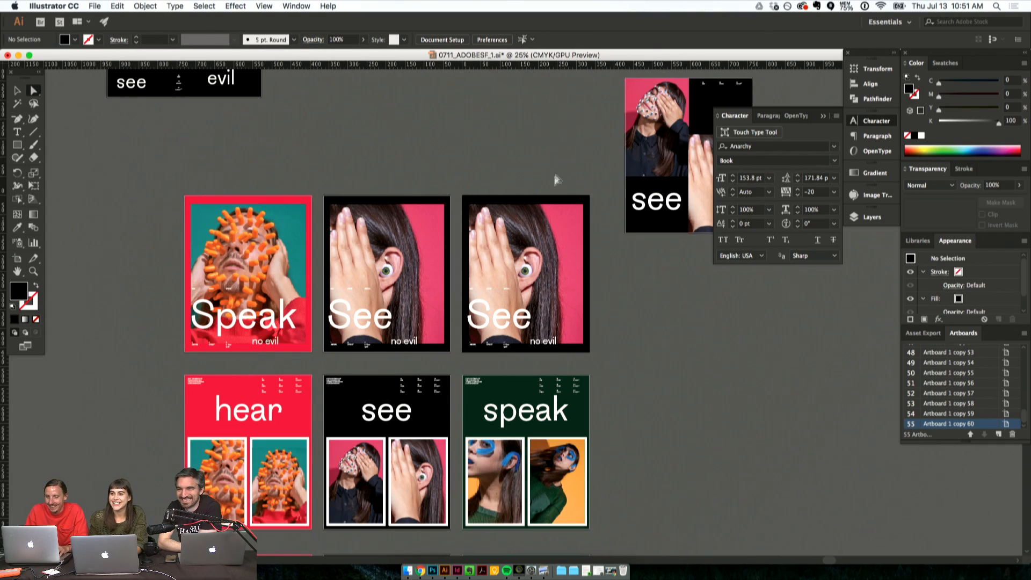
# - Recolour the duplicated See poster's background with the dark green sampled from the speak poster below it
pyautogui.click(553, 198)
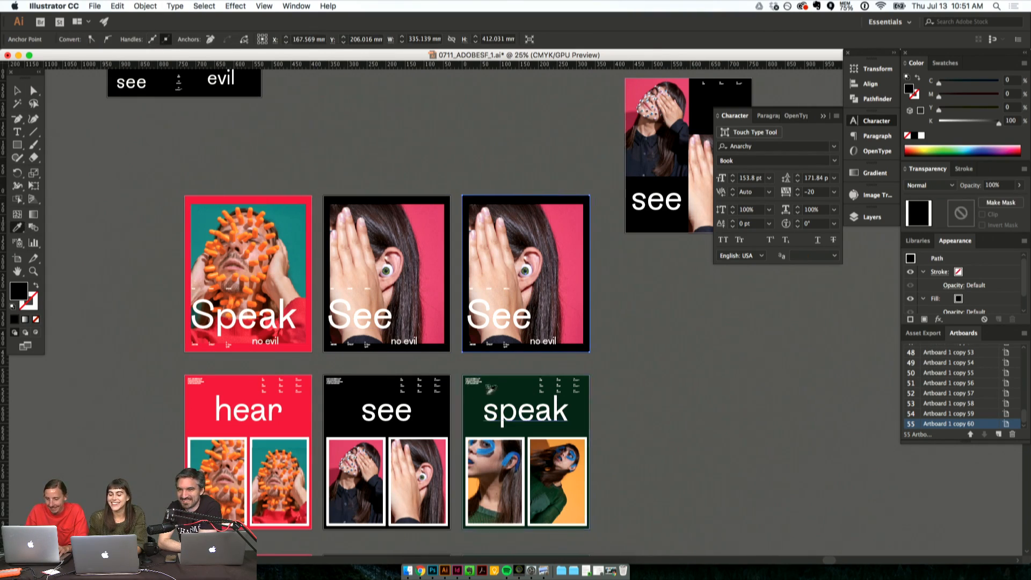
pyautogui.click(486, 394)
pyautogui.click(507, 379)
pyautogui.click(29, 91)
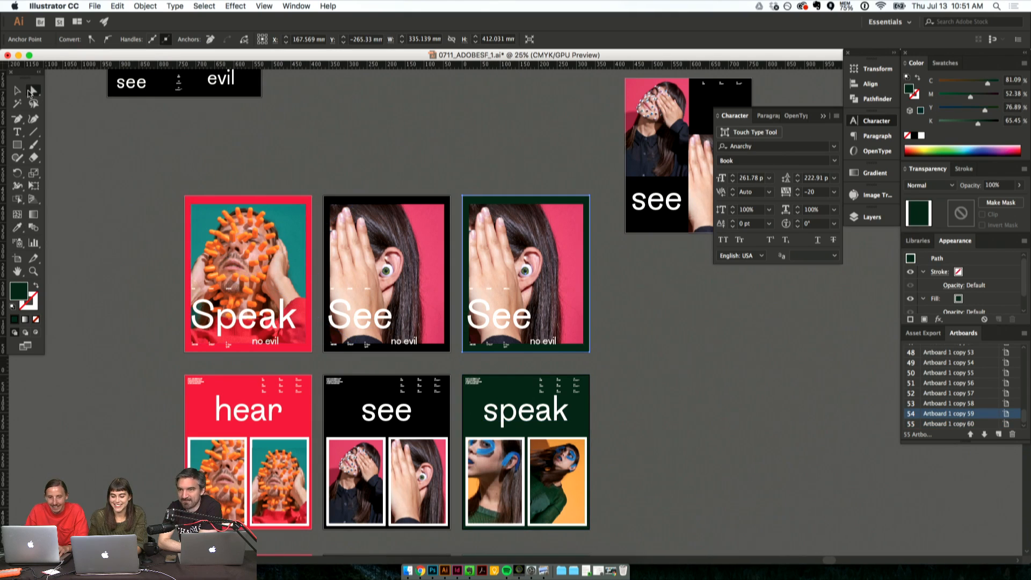
# - Replace the hand-and-ear photo in the green poster with Screen Shot 2017-07-13 at 10.35.48 AM.png from the zz_SCREENGRABS folder
pyautogui.click(526, 266)
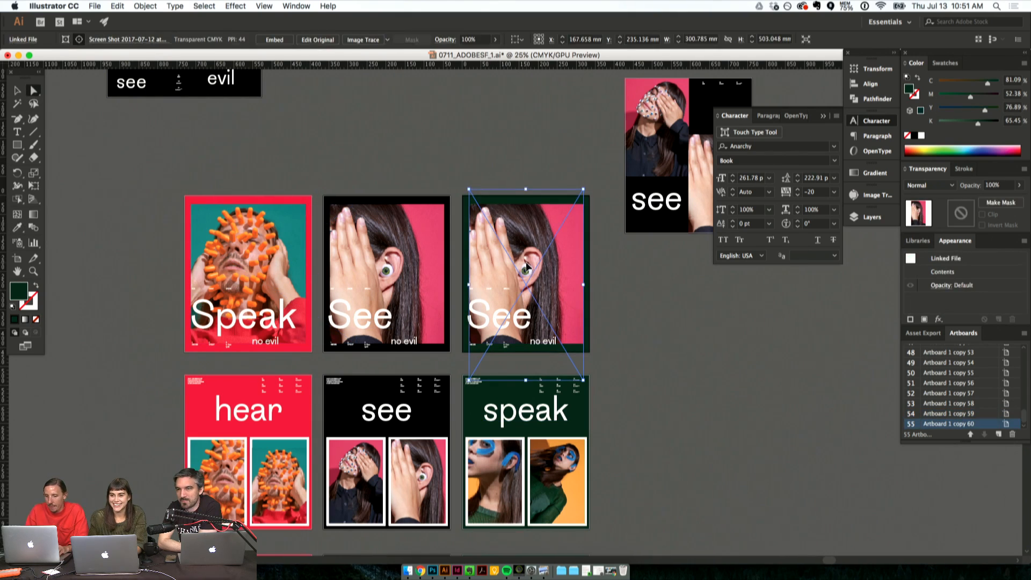
pyautogui.press('super+shift+p')
pyautogui.scroll(-10, 427, 161)
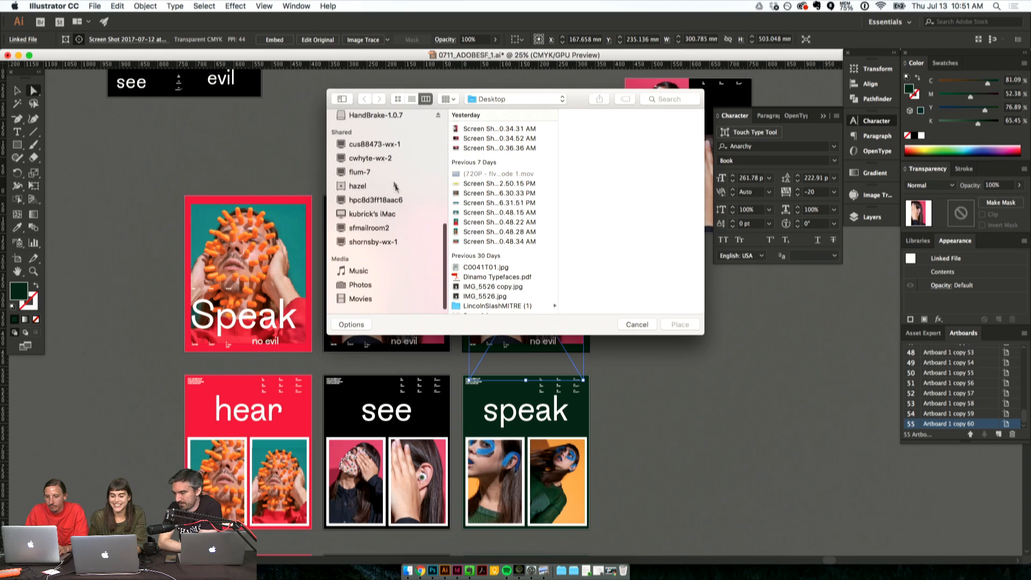
pyautogui.click(367, 129)
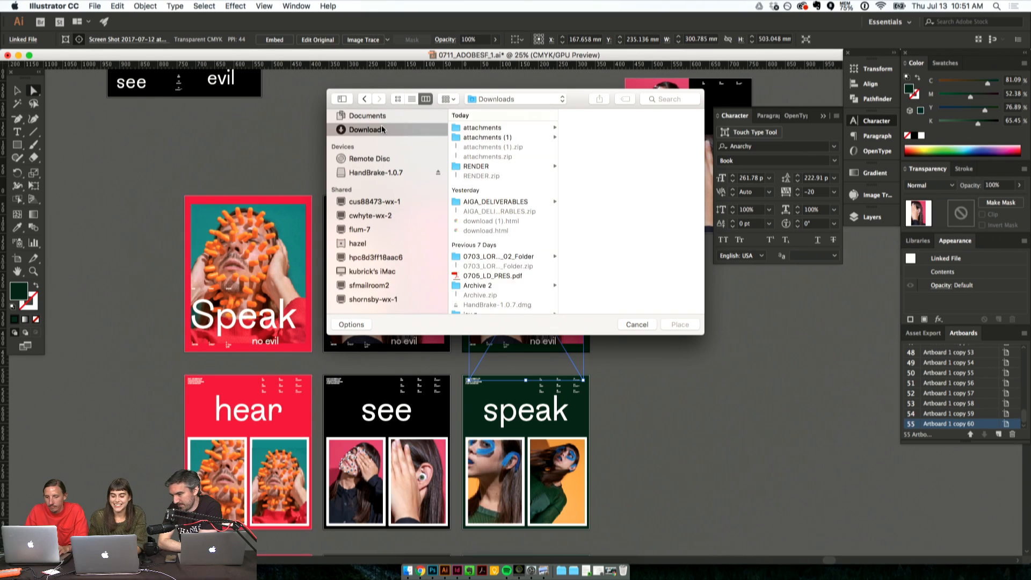
pyautogui.click(486, 137)
pyautogui.click(491, 127)
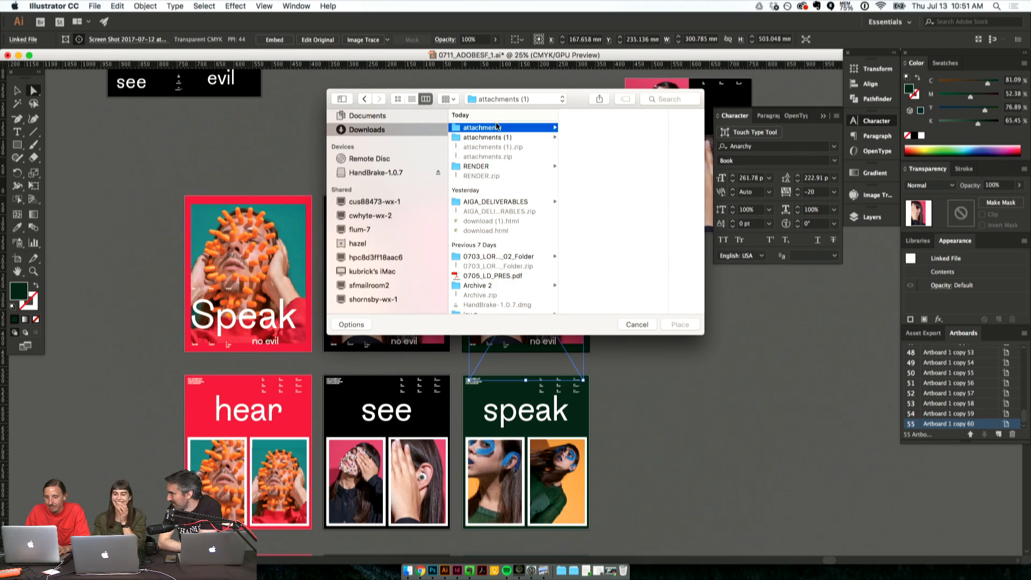
pyautogui.scroll(10, 436, 159)
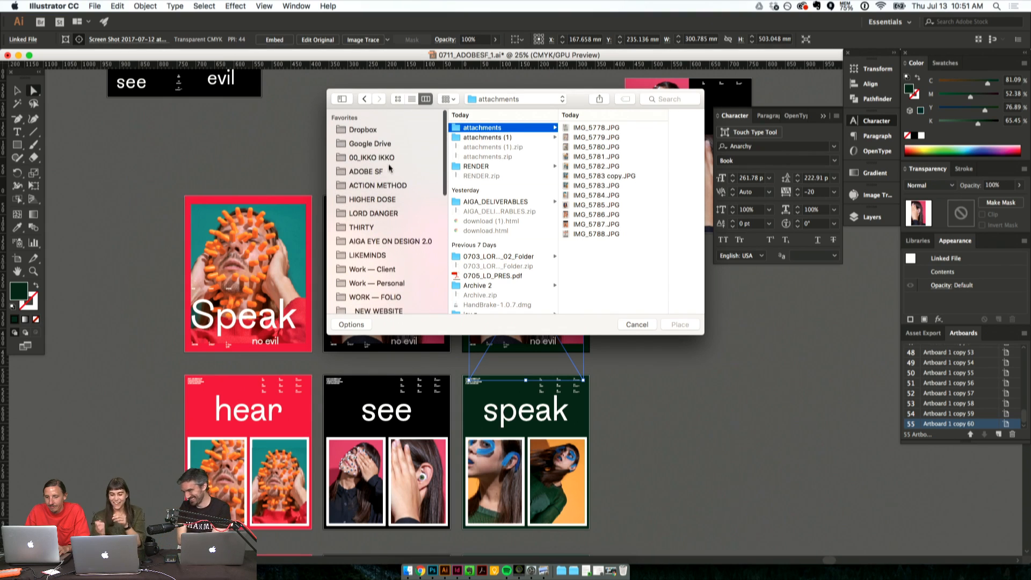
pyautogui.click(389, 170)
pyautogui.click(482, 127)
pyautogui.click(588, 128)
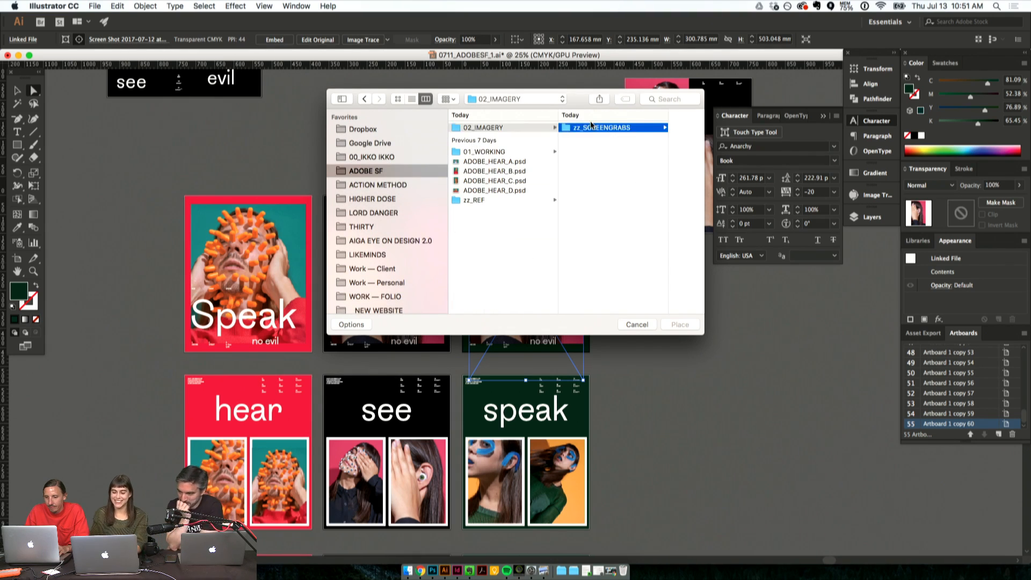
pyautogui.click(620, 128)
pyautogui.press('Down')
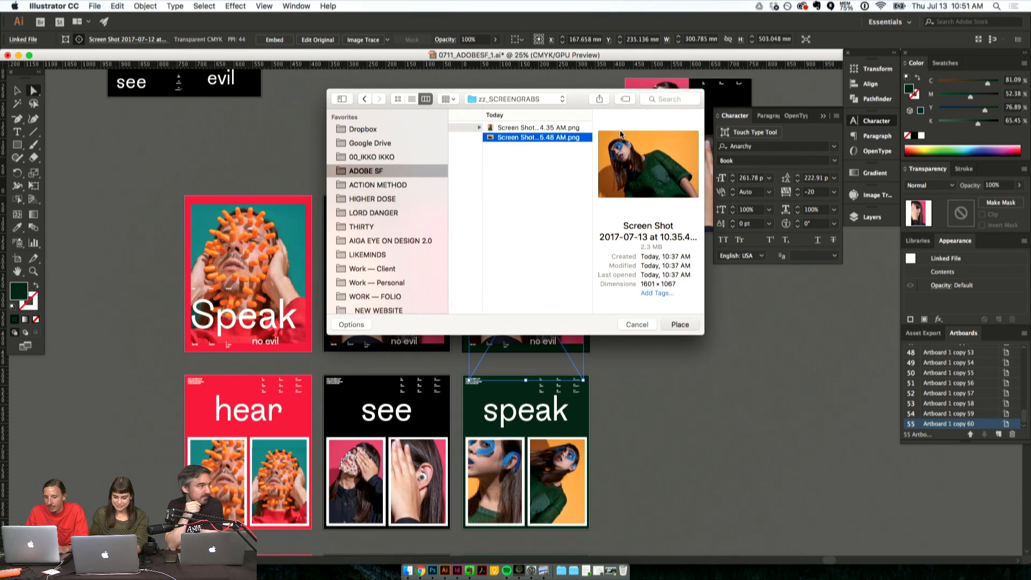
pyautogui.press('Return')
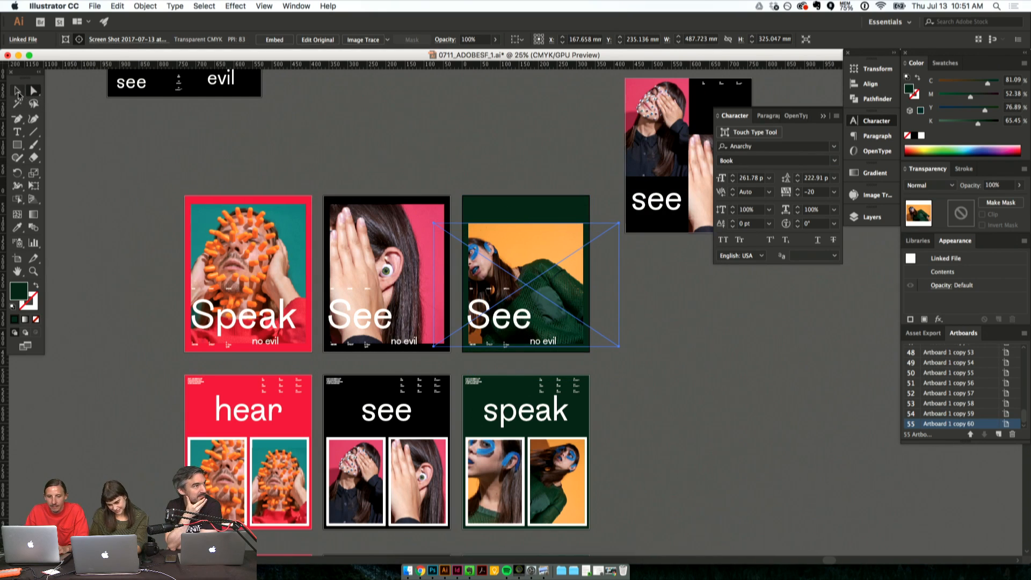
# - Rotate the green poster's new photo 90° clockwise and position it to fill its frame
pyautogui.moveTo(524, 221); pyautogui.dragTo(599, 267)
pyautogui.click(676, 344)
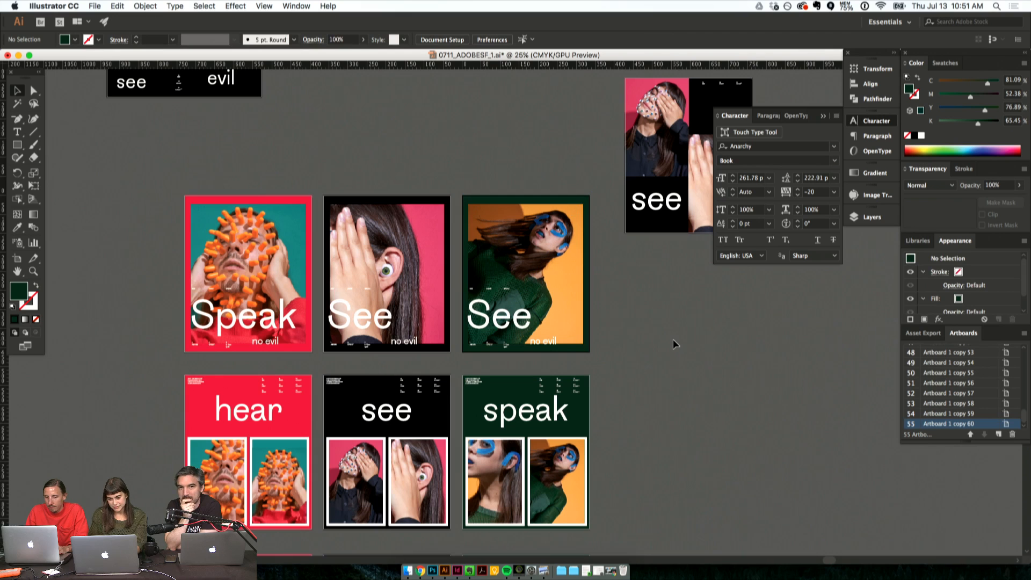
# - Change the headline of the green single-photo poster to "Speak"
pyautogui.doubleClick(522, 320)
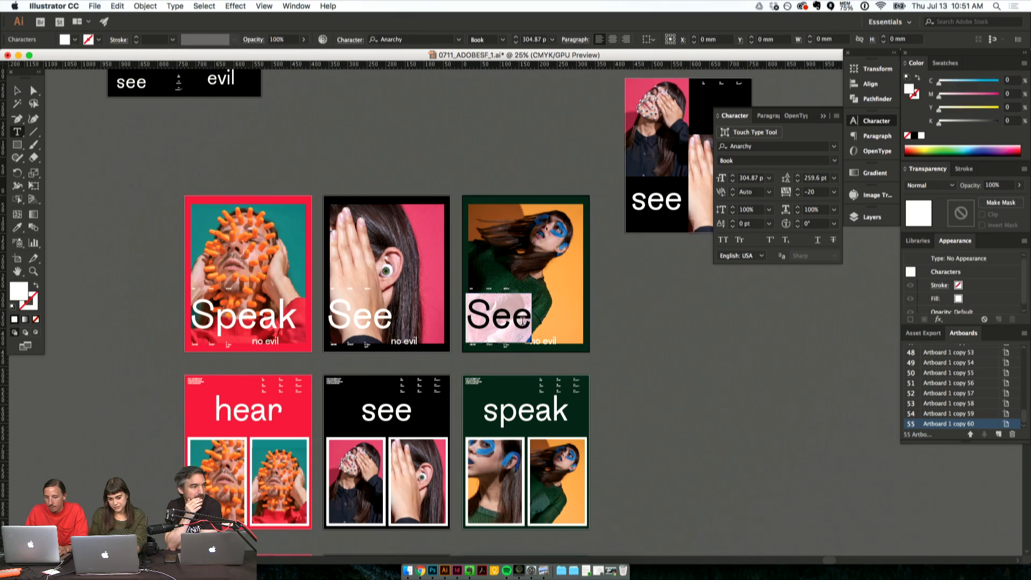
pyautogui.write('Speak')
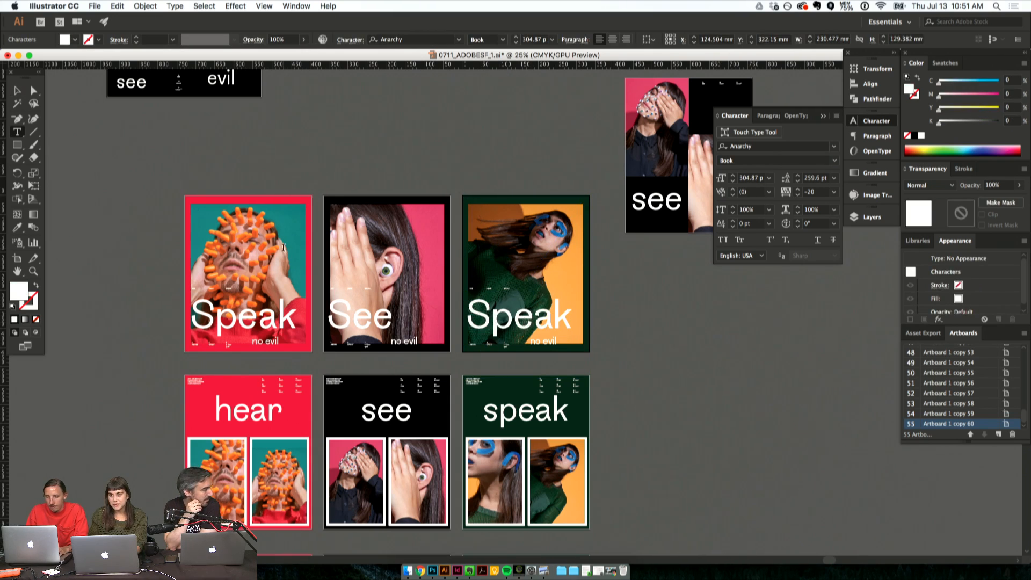
pyautogui.press('Escape')
# - Change the headline of the red single-photo poster to "Hear"
pyautogui.click(215, 291)
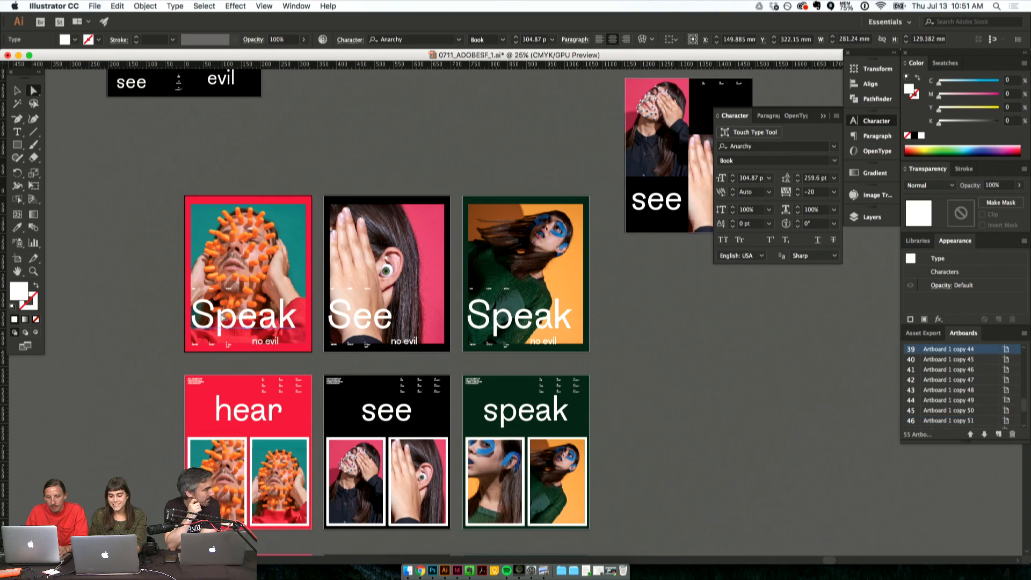
pyautogui.doubleClick(219, 311)
pyautogui.write('Hear')
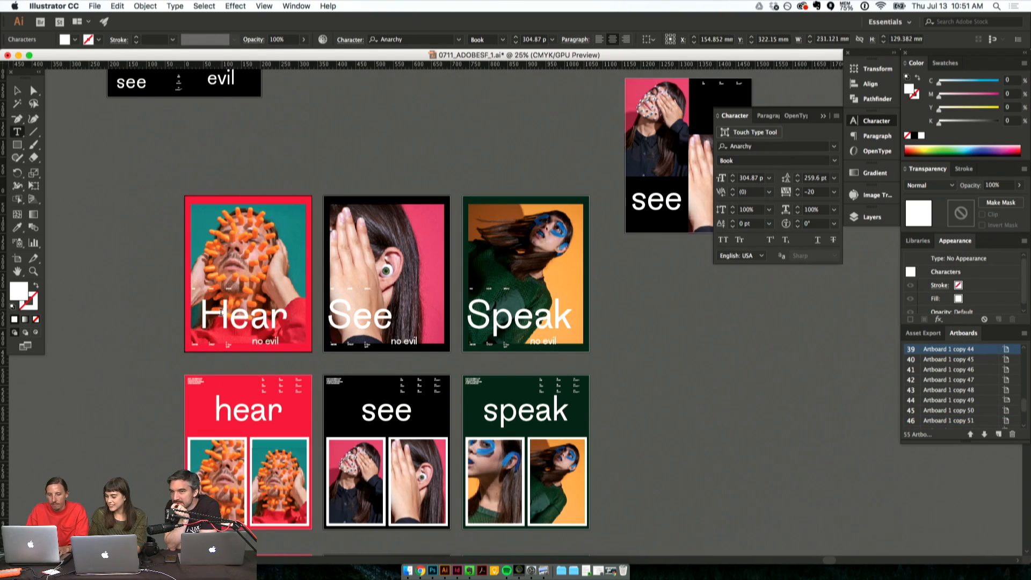
pyautogui.press('Escape')
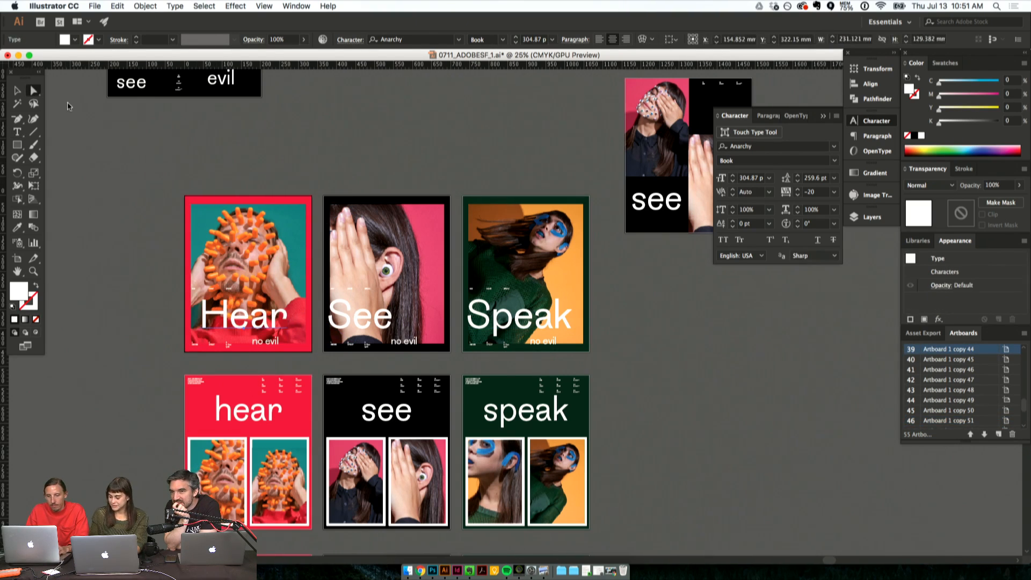
# - Set the See and Speak headlines in the single-photo row to centred paragraph alignment
pyautogui.click(360, 323)
pyautogui.keyDown('shift'); pyautogui.click(361, 324); pyautogui.keyUp('shift')
pyautogui.keyDown('shift'); pyautogui.click(521, 311); pyautogui.keyUp('shift')
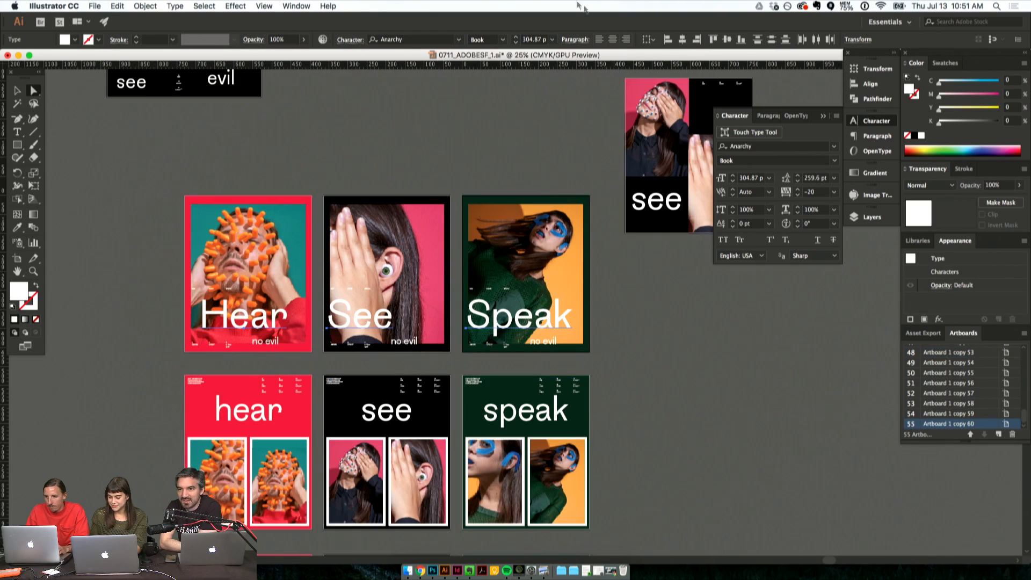
pyautogui.click(613, 40)
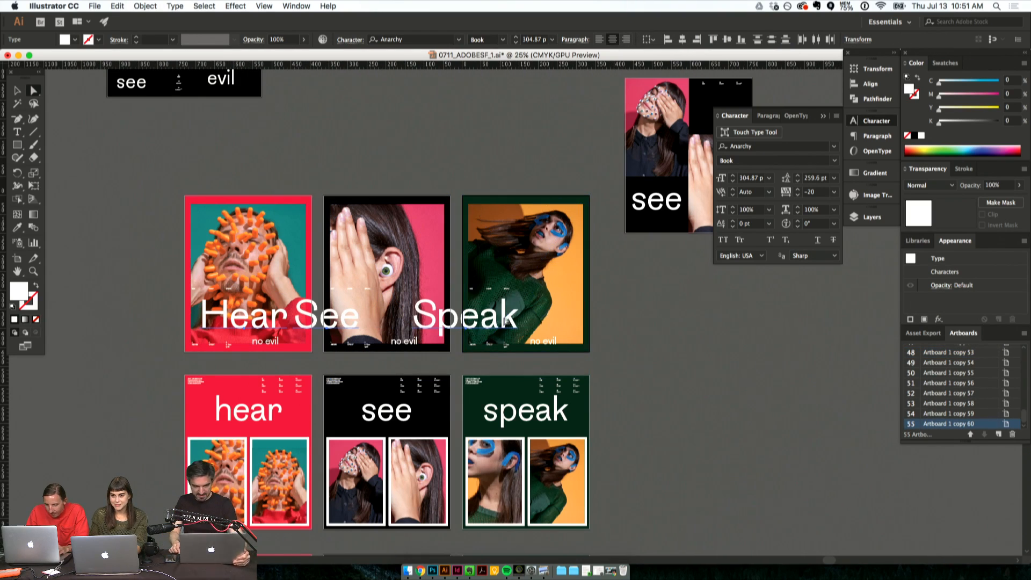
# - Move the Hear, See and Speak headlines in the single-photo row so each sits centred on its own poster
pyautogui.moveTo(502, 324); pyautogui.dragTo(557, 310)
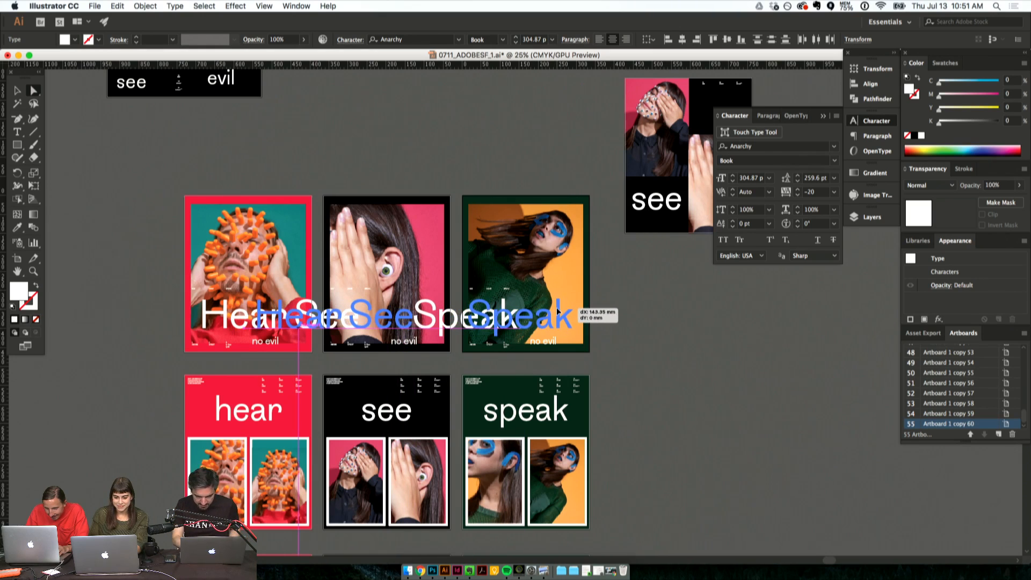
pyautogui.click(634, 319)
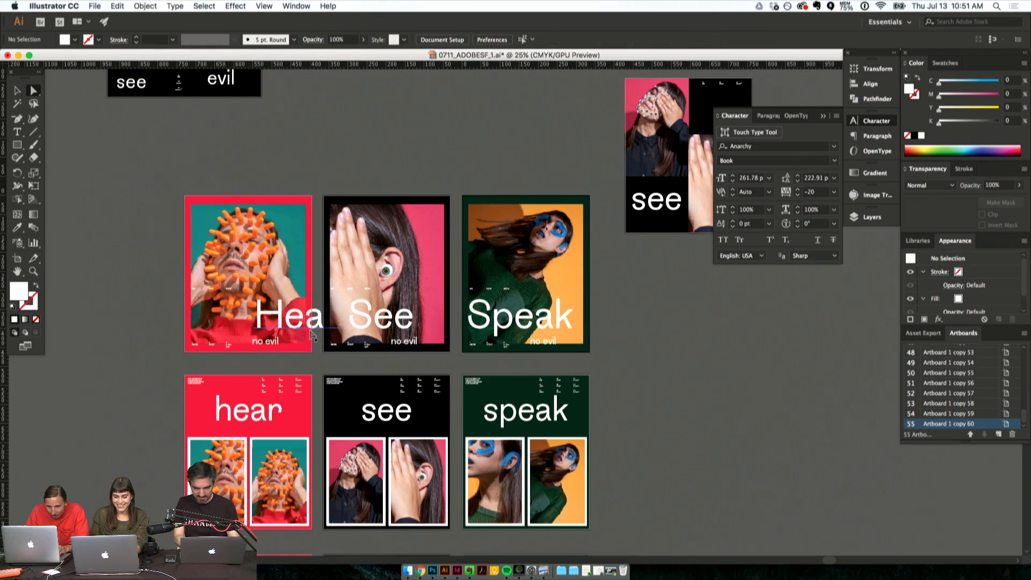
pyautogui.moveTo(308, 331); pyautogui.dragTo(258, 333)
pyautogui.click(138, 328)
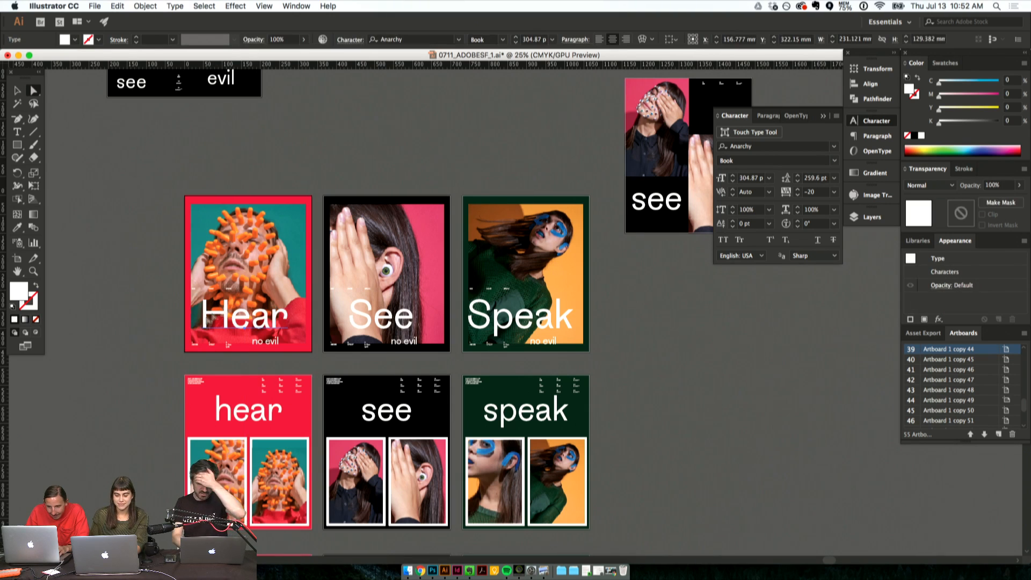
# - Move the landscape "see no evil" artboard above the single-photo row and duplicate it alongside, aligned to the left of the original
pyautogui.scroll(-3, 161, 338)
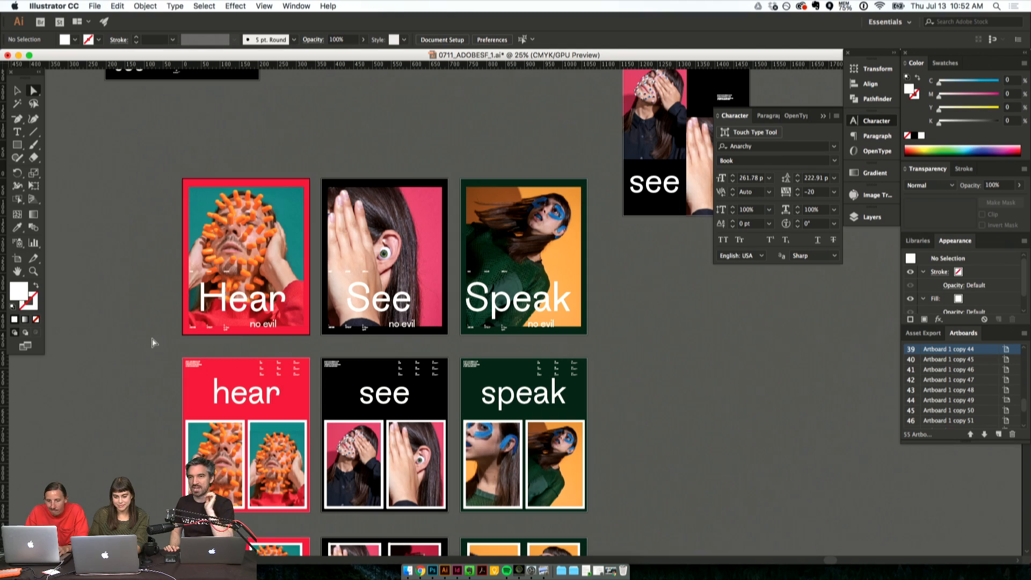
pyautogui.scroll(-10, 161, 309)
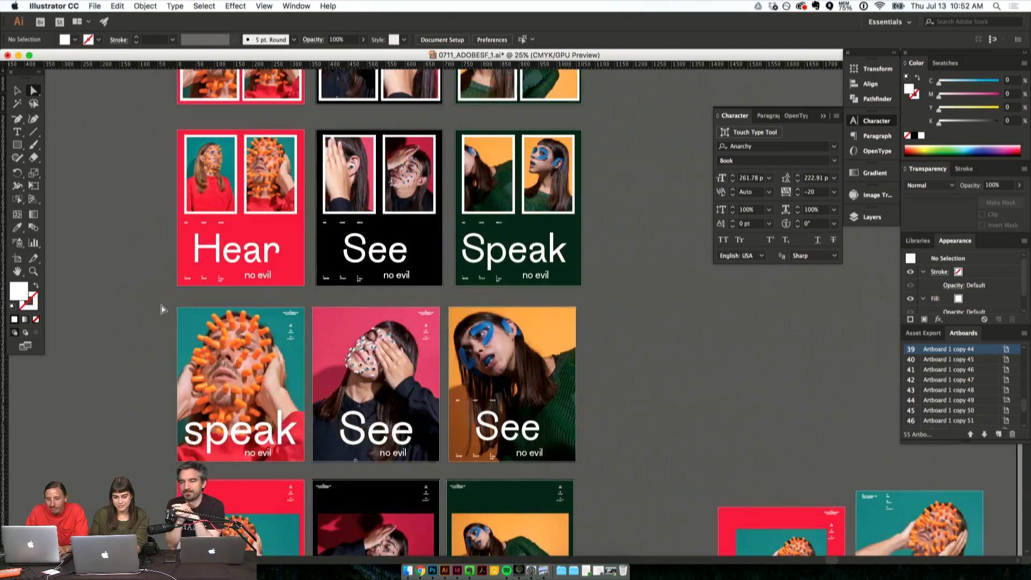
pyautogui.scroll(-10, 162, 310)
pyautogui.scroll(8, 161, 308)
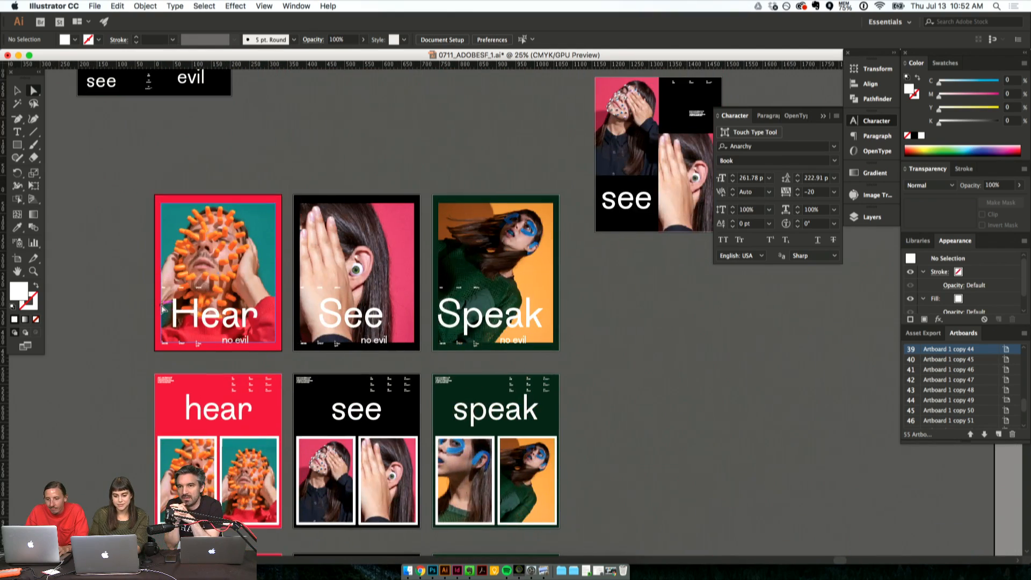
pyautogui.scroll(-1, 395, 245)
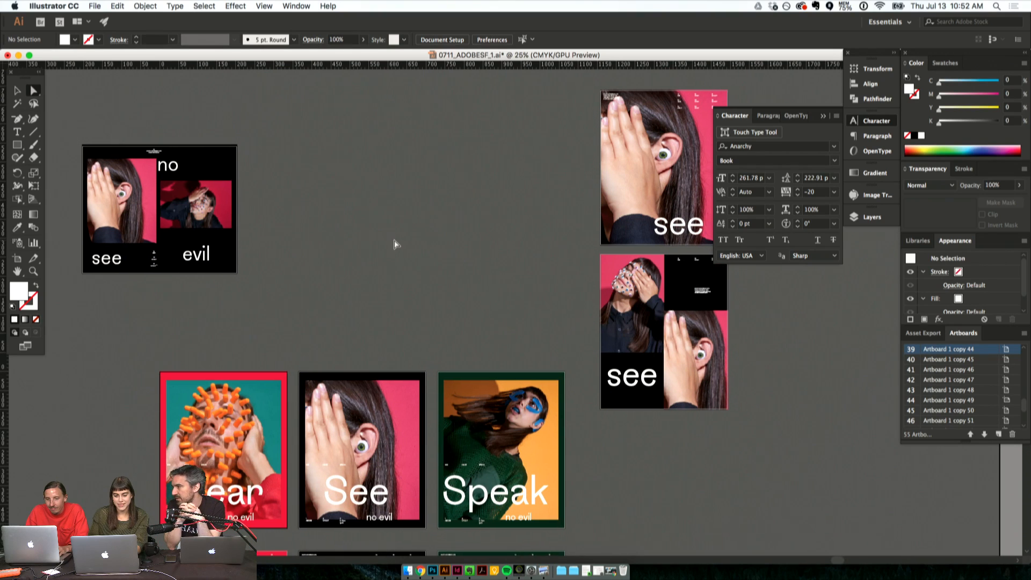
pyautogui.hotkey('shift', 'o')
pyautogui.moveTo(143, 199); pyautogui.dragTo(347, 250)
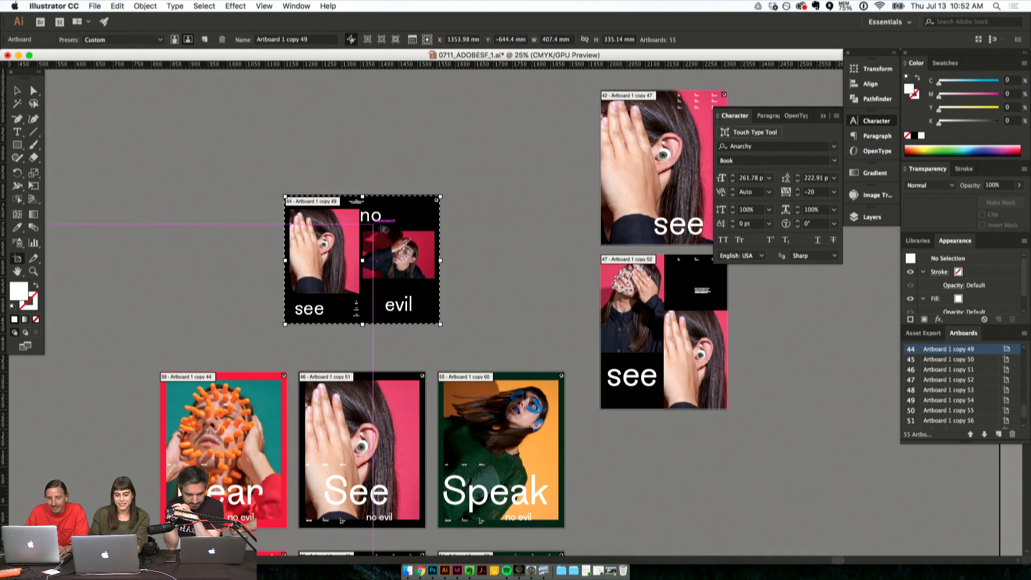
pyautogui.moveTo(409, 243); pyautogui.dragTo(212, 324)
# - Enlarge the hand-and-ear photo on the duplicated landscape artboard until it fills the full artboard height from the left edge
pyautogui.click(18, 93)
pyautogui.click(177, 273)
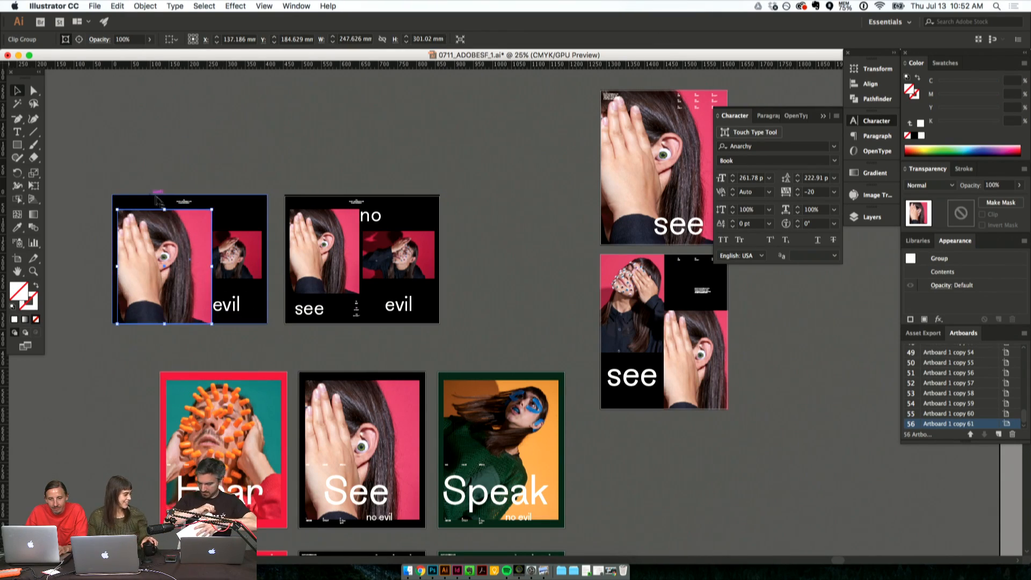
pyautogui.moveTo(165, 209); pyautogui.dragTo(164, 196)
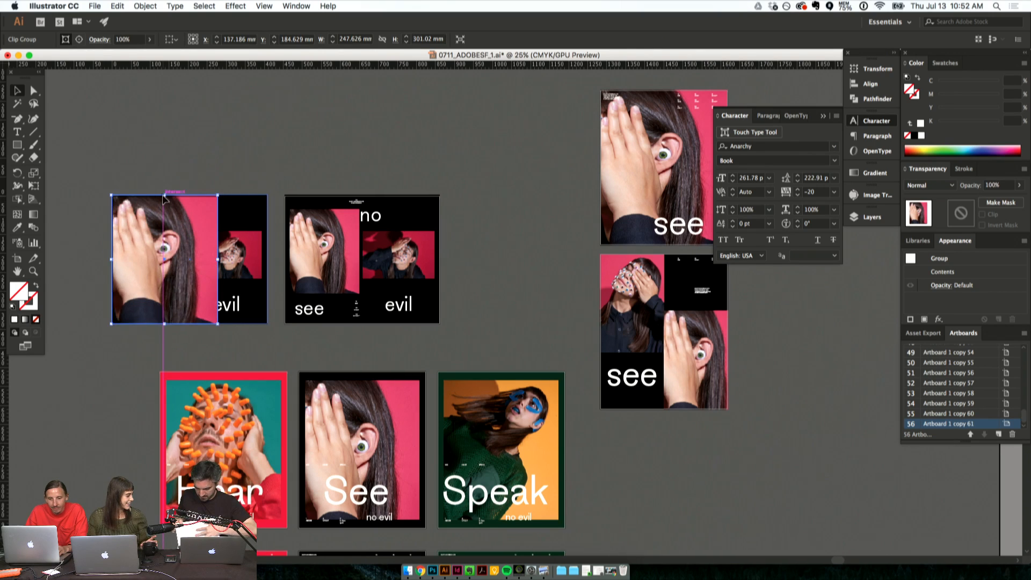
# - Restack the enlarged hand-and-ear photo directly above the black background, behind the headline words and the smaller photo
pyautogui.press('Delete')
pyautogui.click(238, 215)
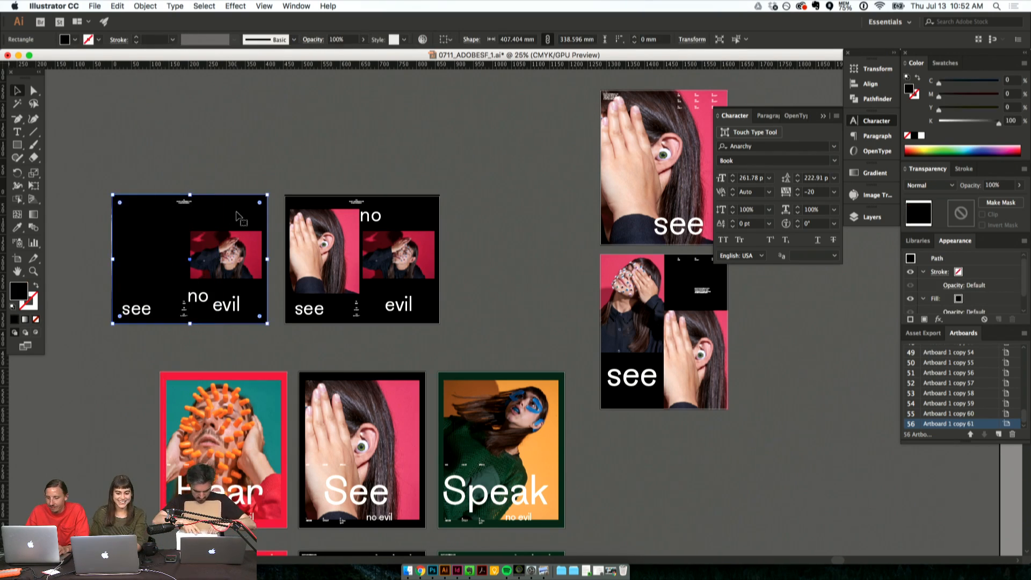
pyautogui.press('super+shift+p')
pyautogui.click(637, 324)
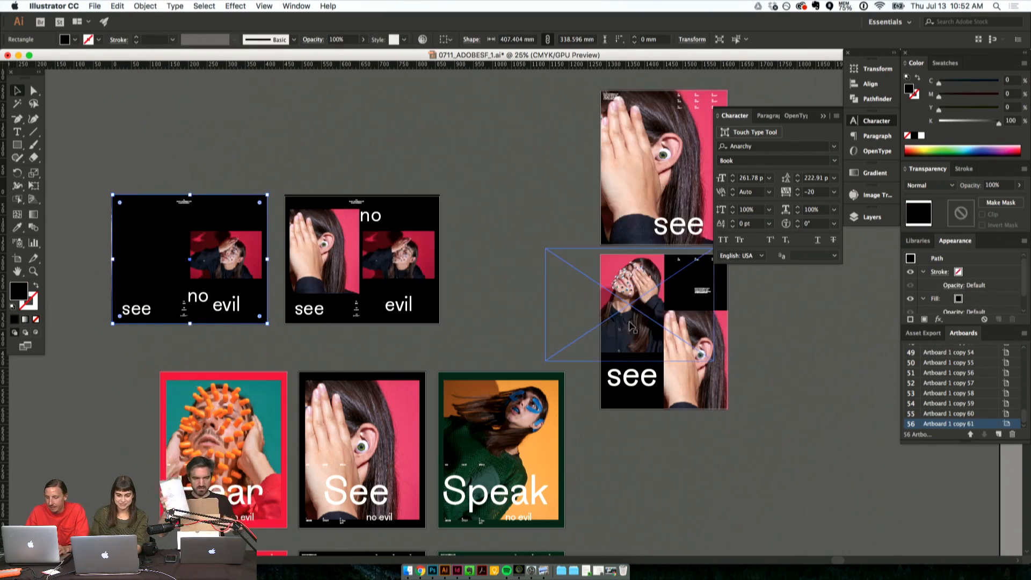
pyautogui.press('super+z')
pyautogui.click(395, 134)
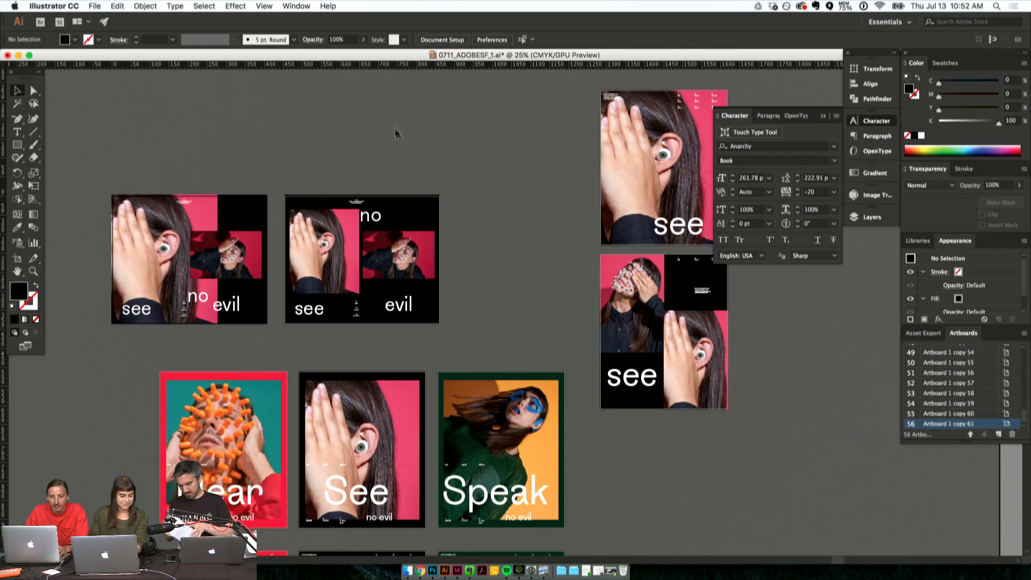
# - Shift the smaller face-covering photo on the duplicated landscape artboard right until it meets the artboard's edge
pyautogui.press('super+equal')
pyautogui.hscroll(-8, 215, 169)
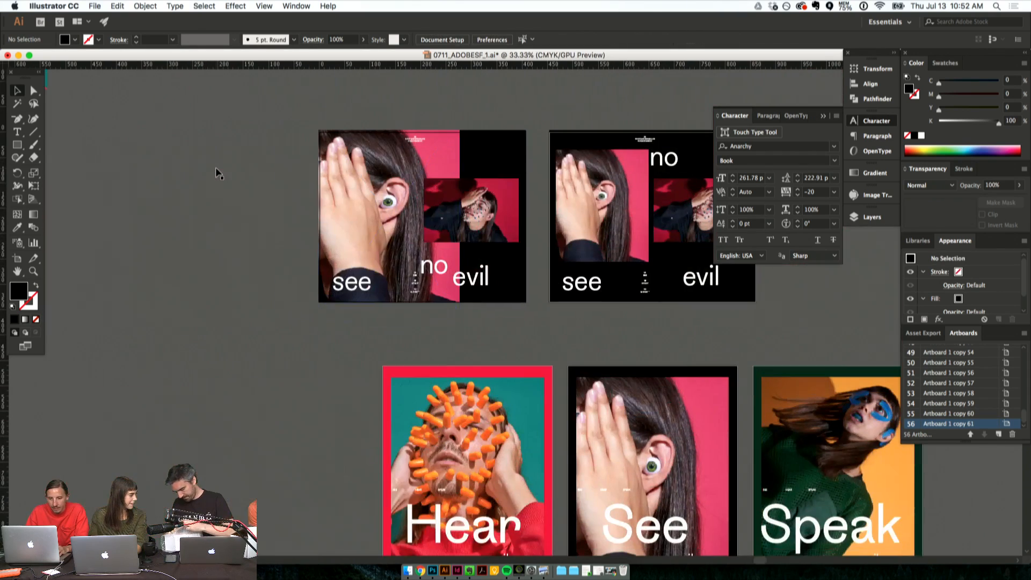
pyautogui.moveTo(472, 211); pyautogui.dragTo(478, 211)
pyautogui.click(511, 100)
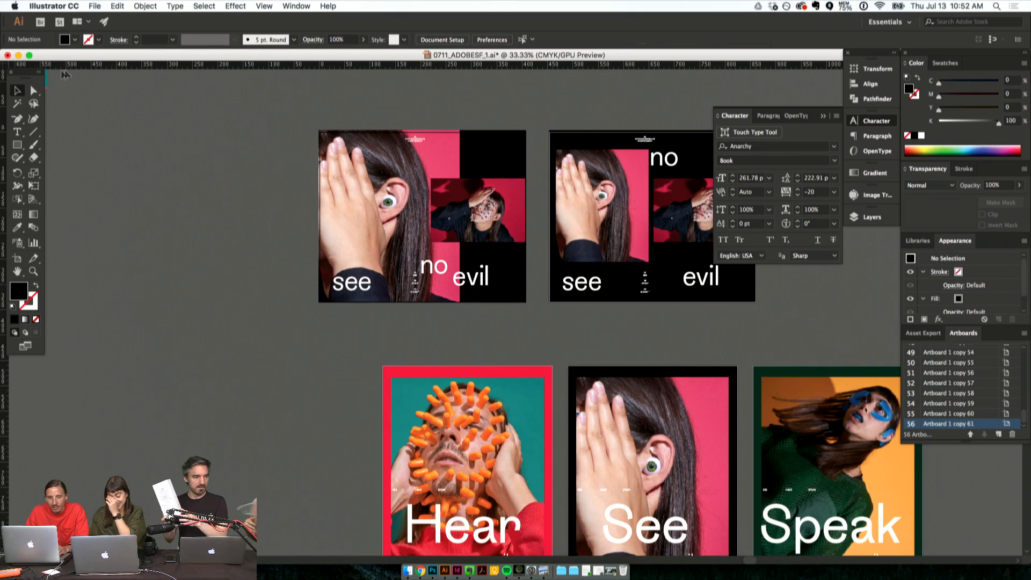
# - Shift the large hand-and-ear photo slightly left inside its clipping frame and select the artboard's black background rectangle
pyautogui.moveTo(359, 195); pyautogui.dragTo(352, 196)
pyautogui.click(465, 80)
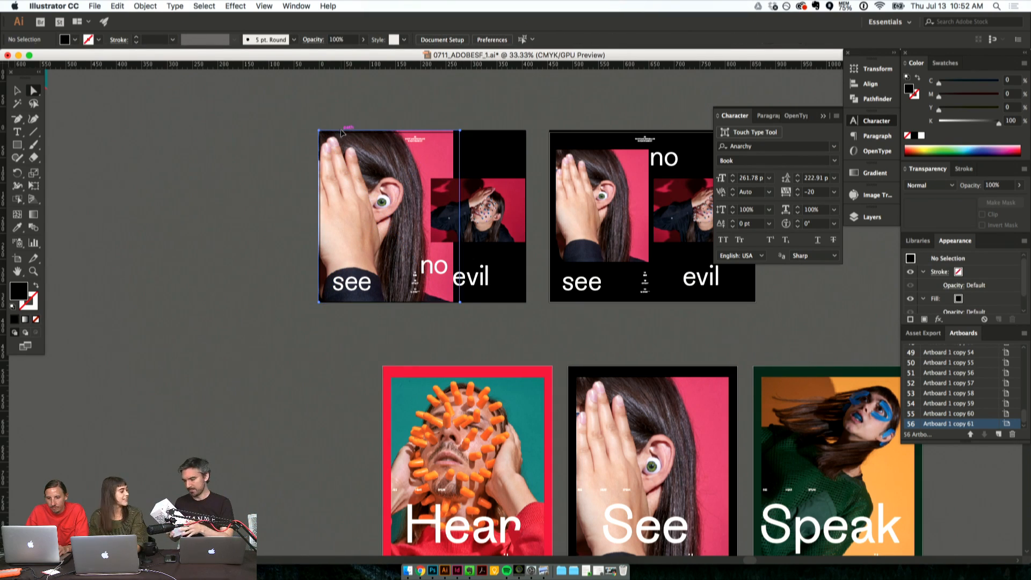
pyautogui.press('/')
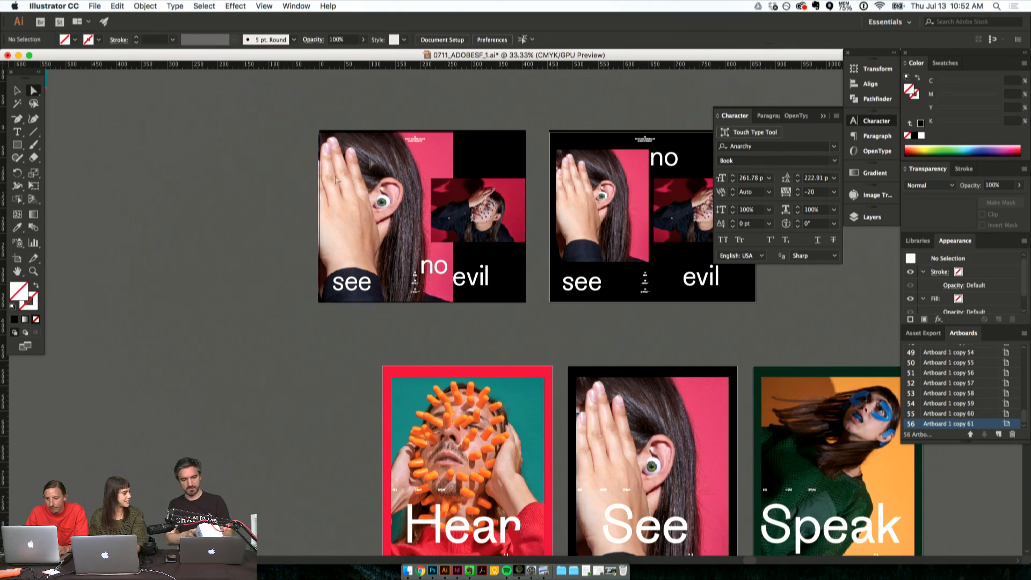
pyautogui.click(493, 132)
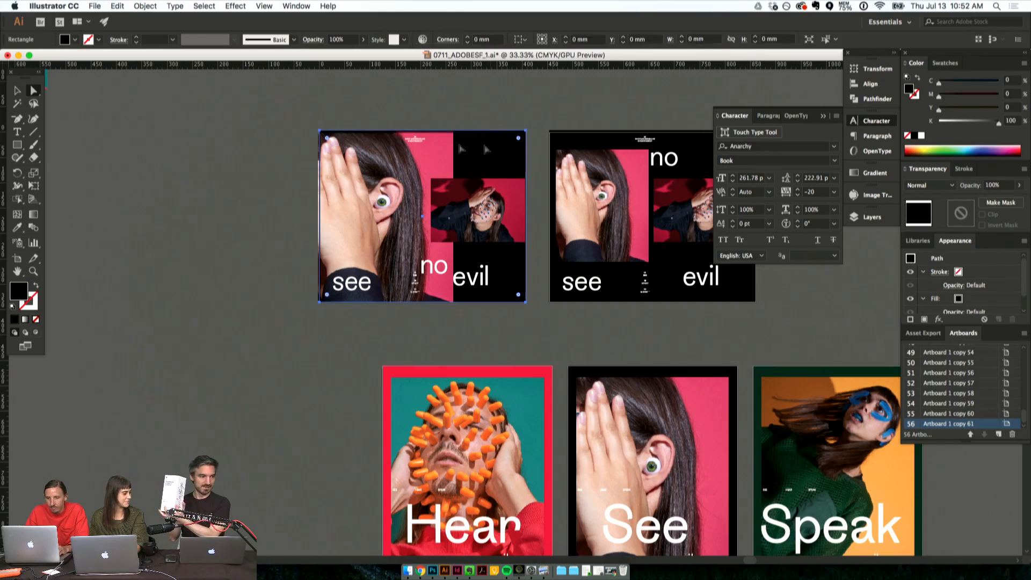